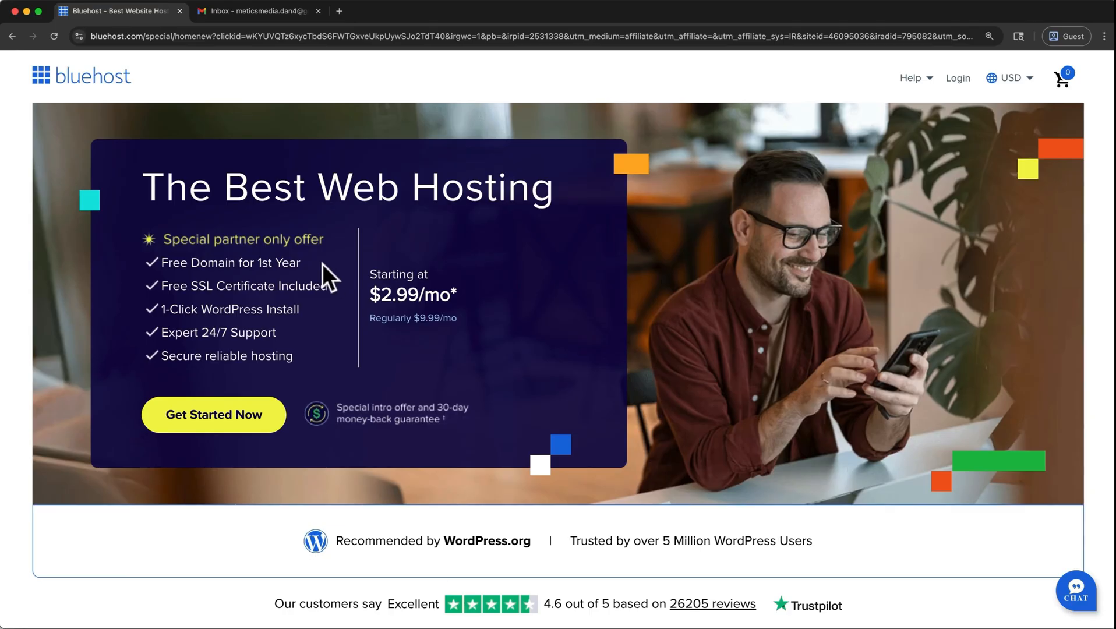
Start the Bluehost sign-up and choose the Starter hosting plan.
{"action": "left_click", "coordinate": [268, 408]}
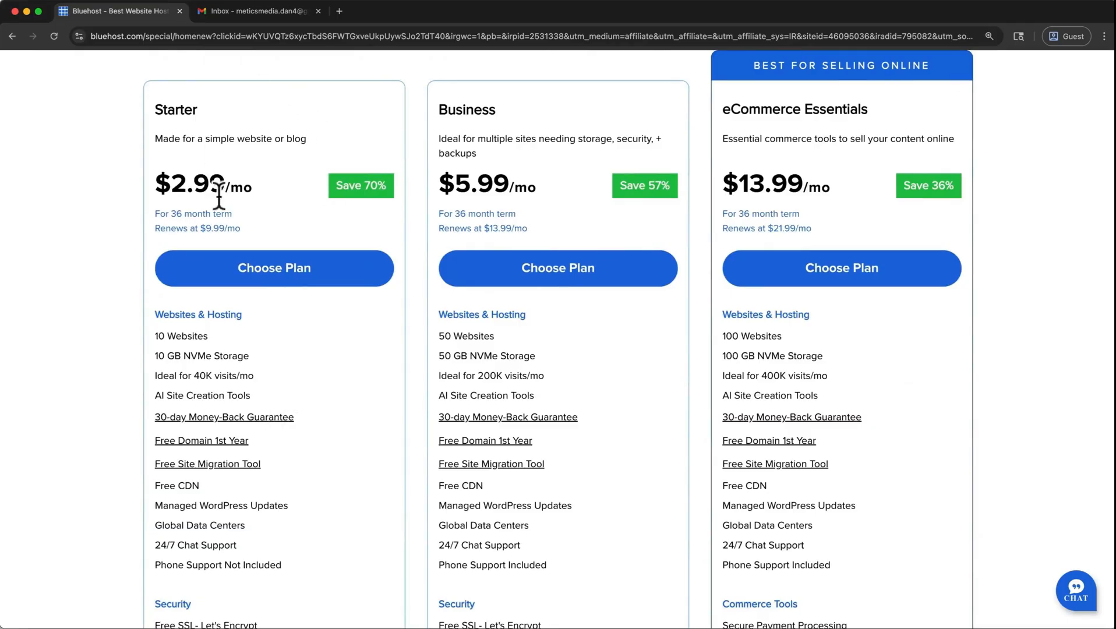
{"action": "left_click", "coordinate": [343, 286]}
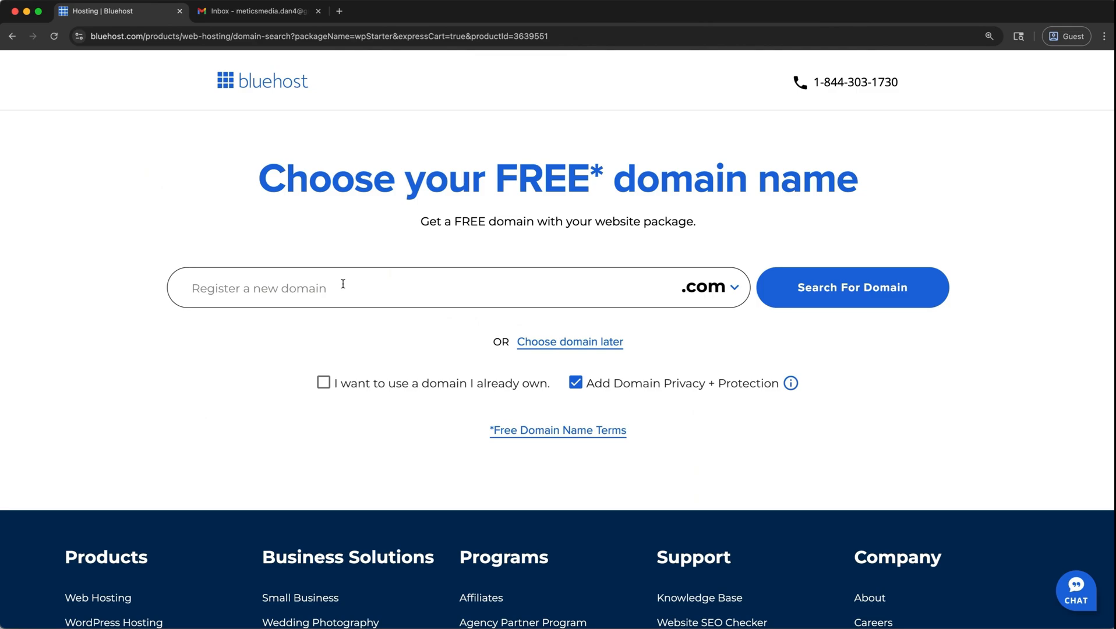
Search for the new domain bhwptutorial3 with the .com extension, keeping Domain Privacy + Protection, and continue to checkout.
{"action": "left_click", "coordinate": [343, 284]}
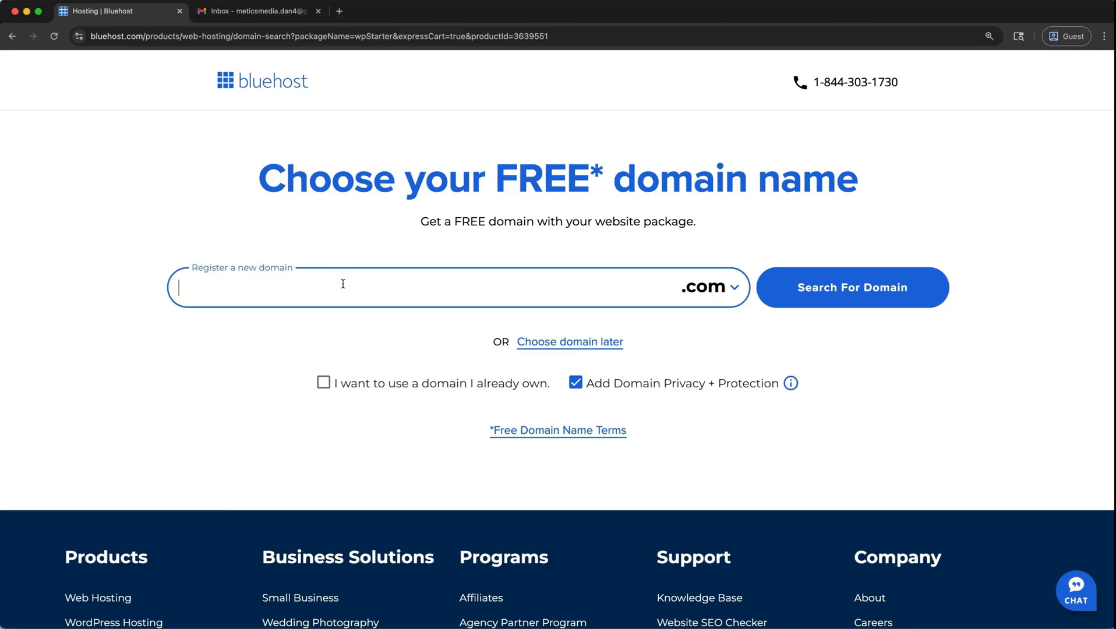
{"action": "type", "text": "bhwptutorial3"}
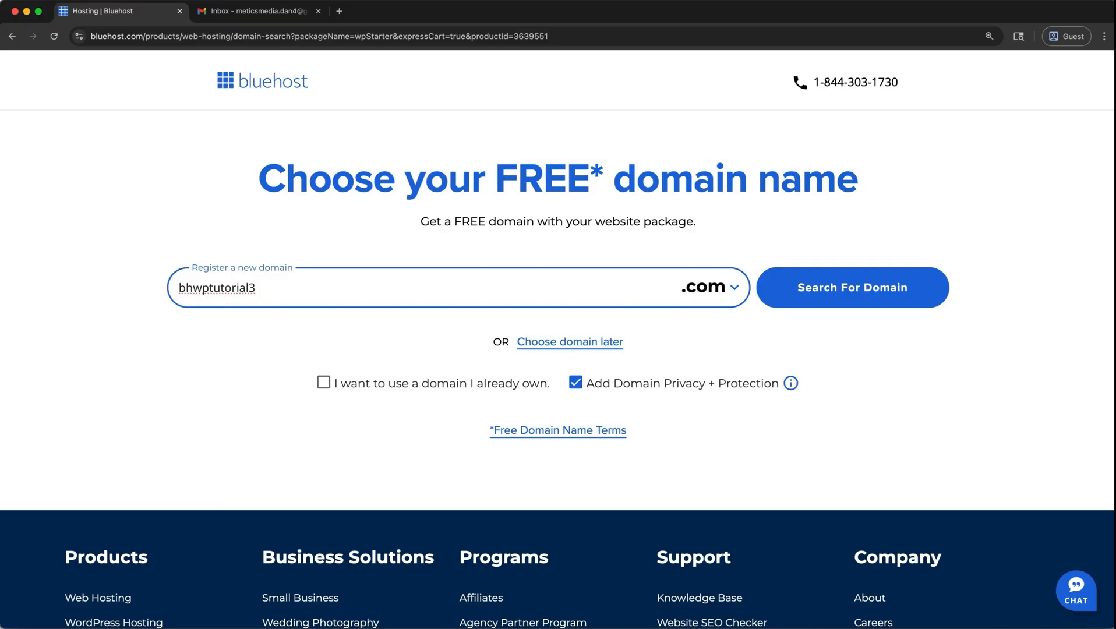
{"action": "left_click", "coordinate": [717, 289]}
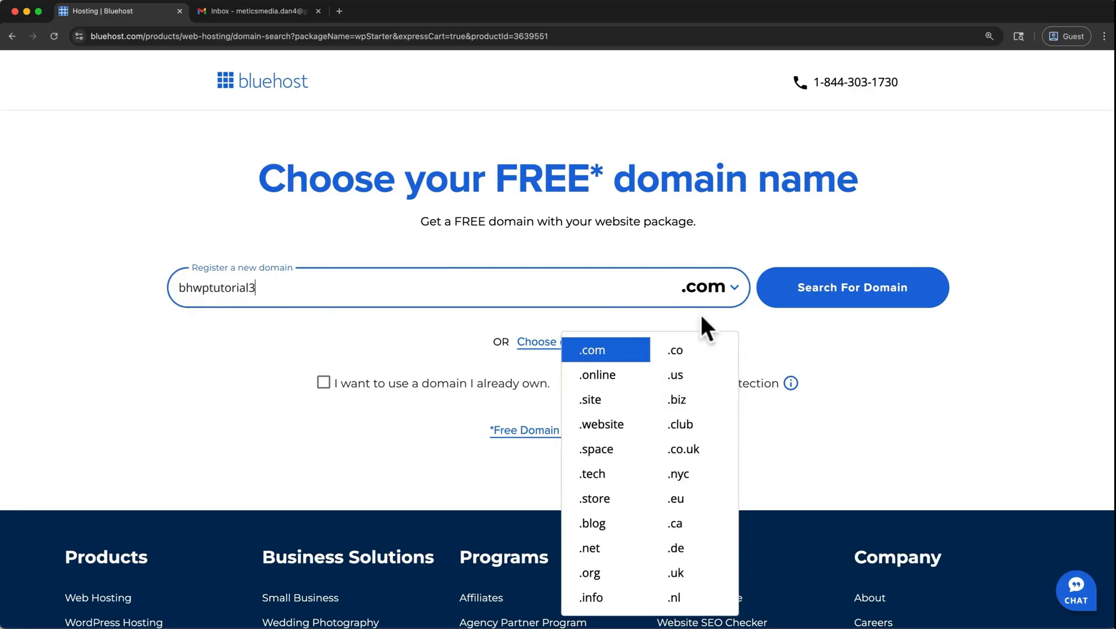
{"action": "left_click", "coordinate": [617, 362]}
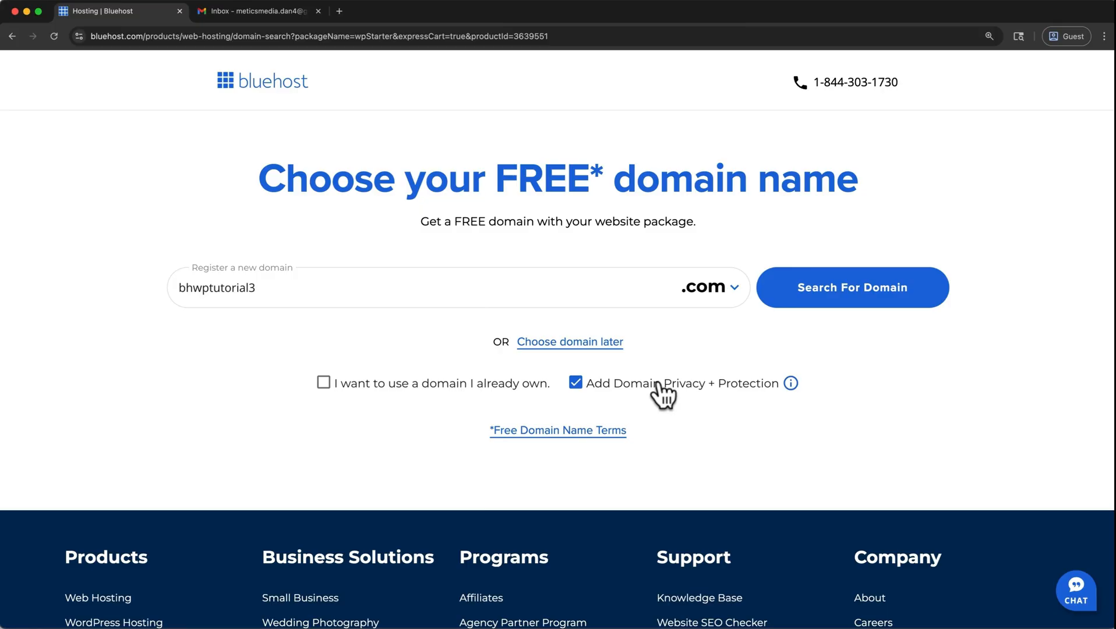
{"action": "left_click", "coordinate": [779, 303]}
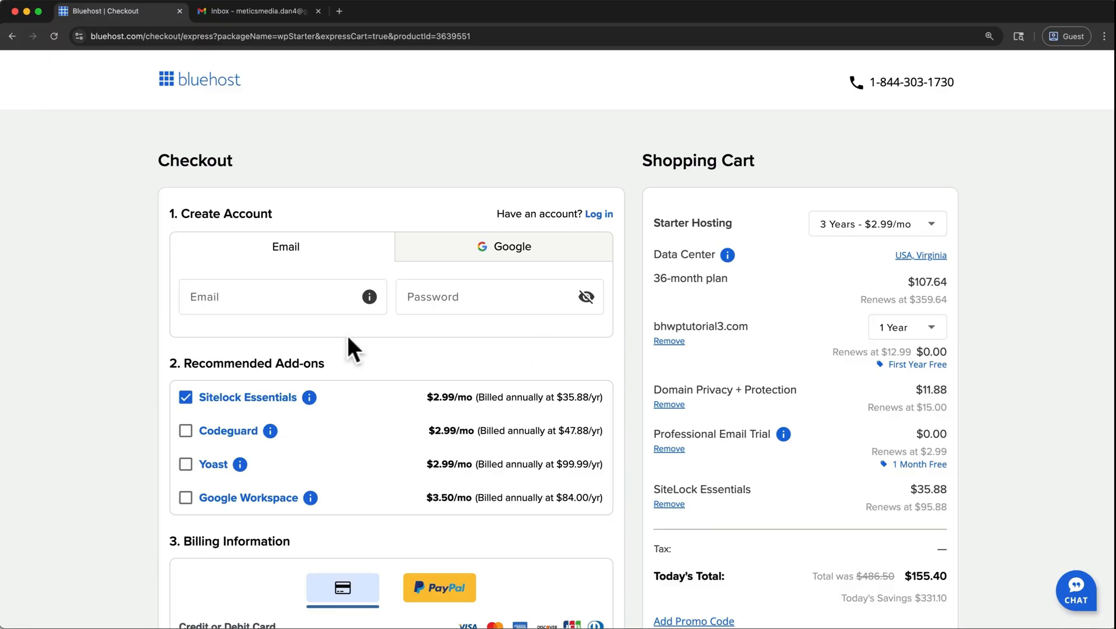
Fill in the account's e-mail address and password under Create Account.
{"action": "left_click", "coordinate": [275, 302]}
{"action": "key", "text": "super+v"}
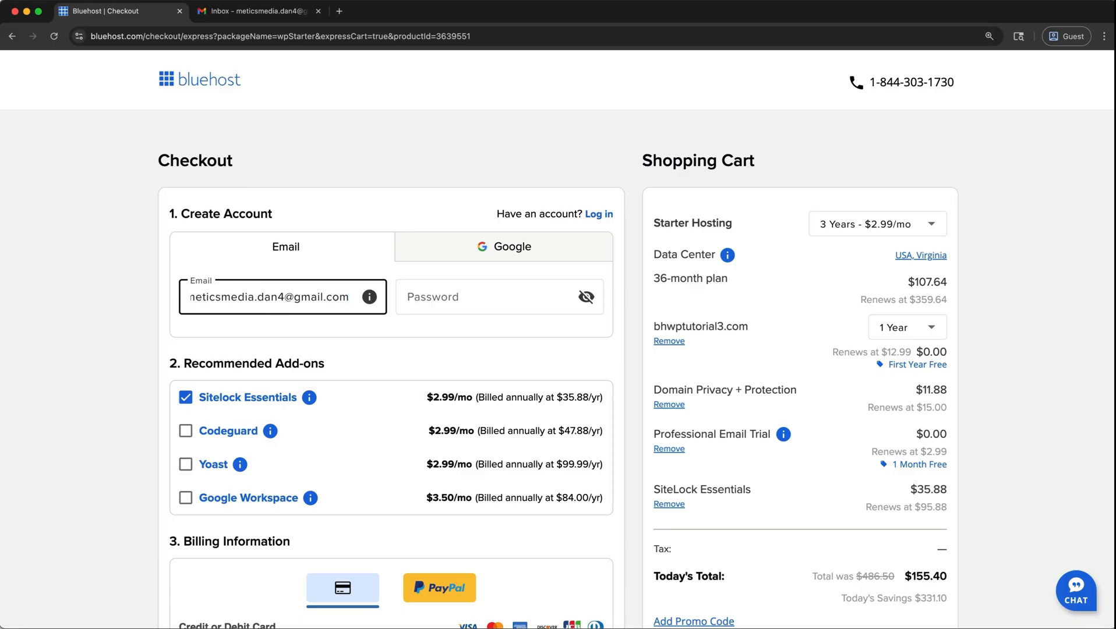
{"action": "left_click", "coordinate": [451, 298]}
{"action": "key", "text": "super+v"}
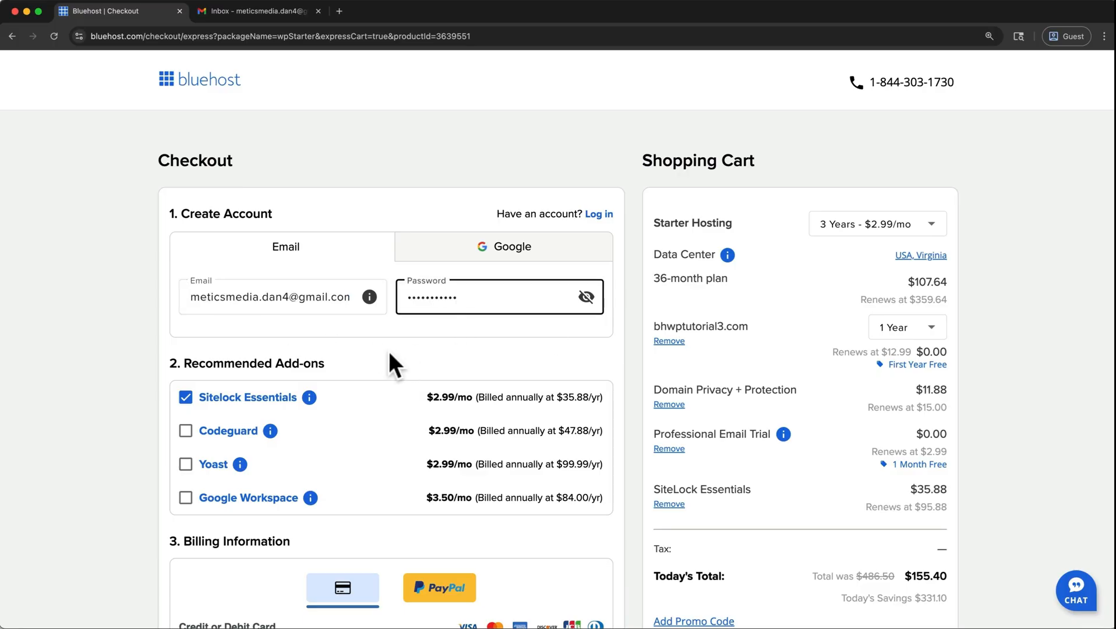
Remove the Sitelock Essentials add-on and choose the 3 Years term at $2.99/mo for Starter Hosting.
{"action": "mouse_move", "coordinate": [310, 401]}
{"action": "left_click", "coordinate": [184, 391]}
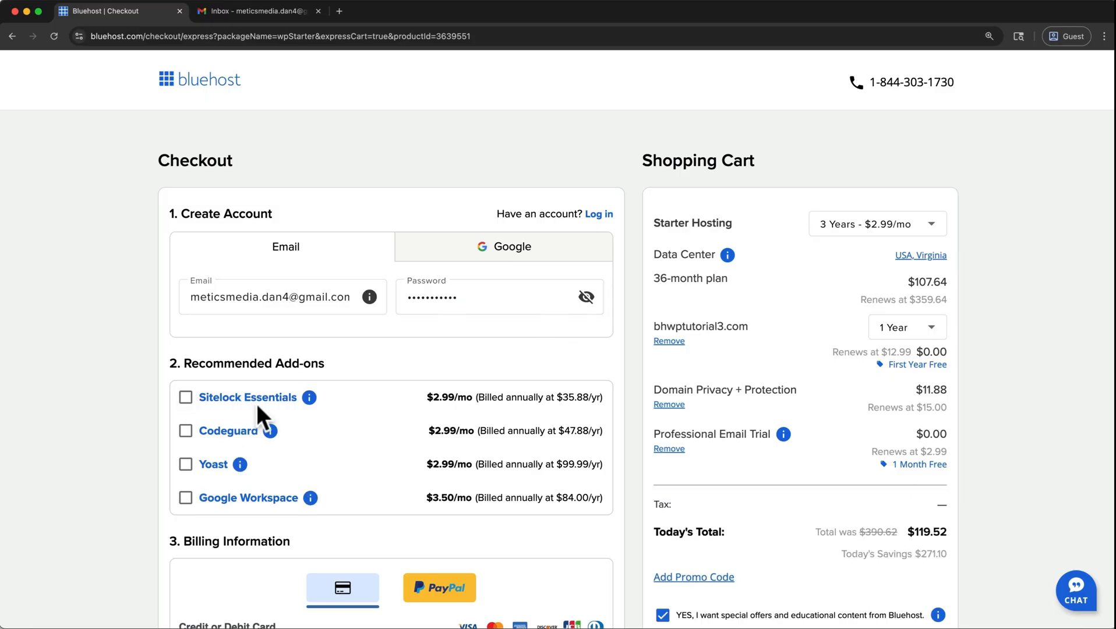
{"action": "left_click", "coordinate": [931, 231]}
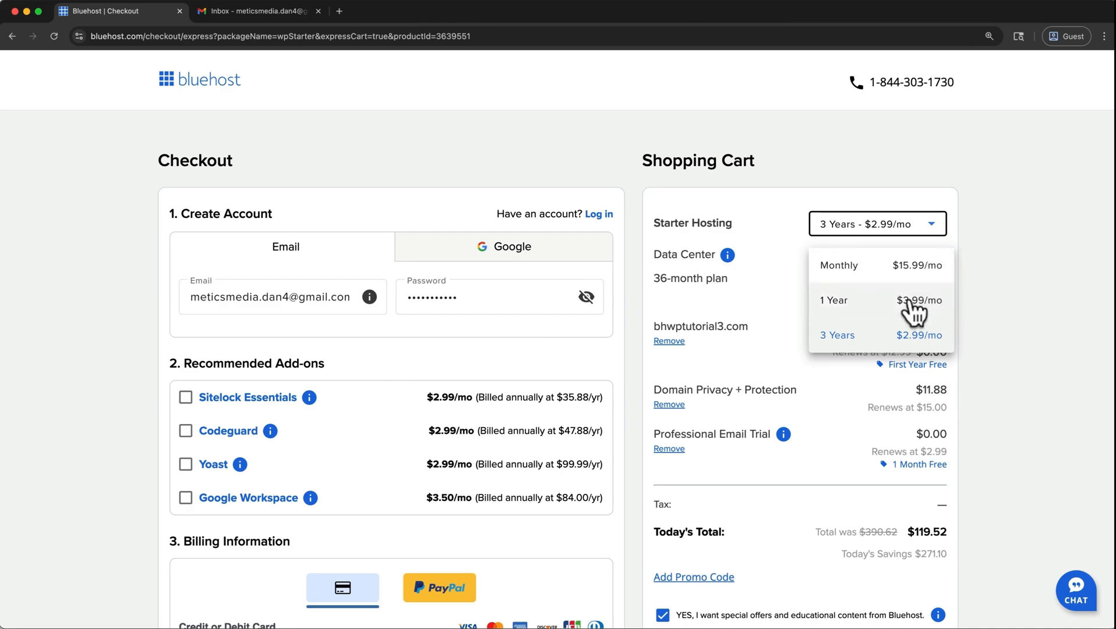
{"action": "left_click", "coordinate": [920, 337]}
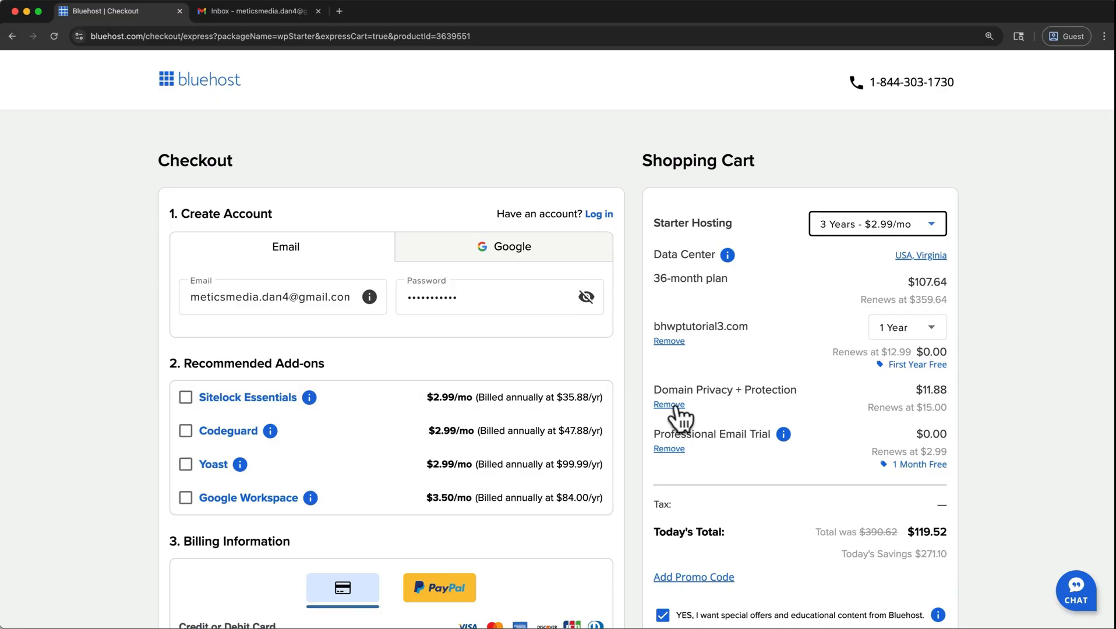
Fill in the card number, expiry date, CVV, name, address and phone in the billing information and submit the payment.
{"action": "scroll", "coordinate": [677, 408], "scroll_direction": "down", "scroll_amount": 5}
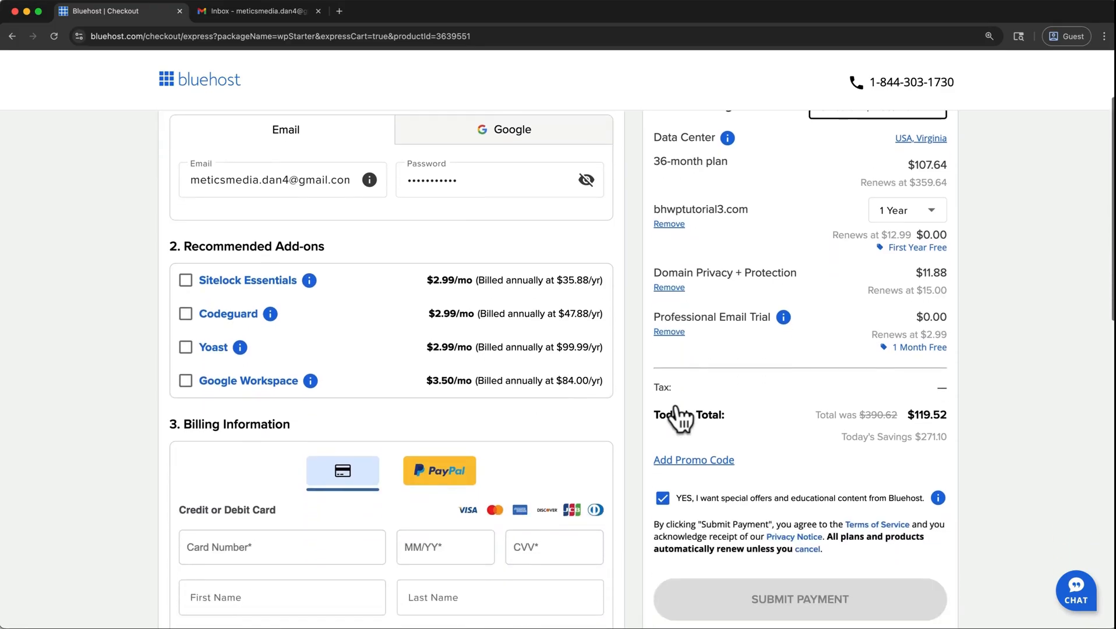
{"action": "scroll", "coordinate": [677, 404], "scroll_direction": "down", "scroll_amount": 3}
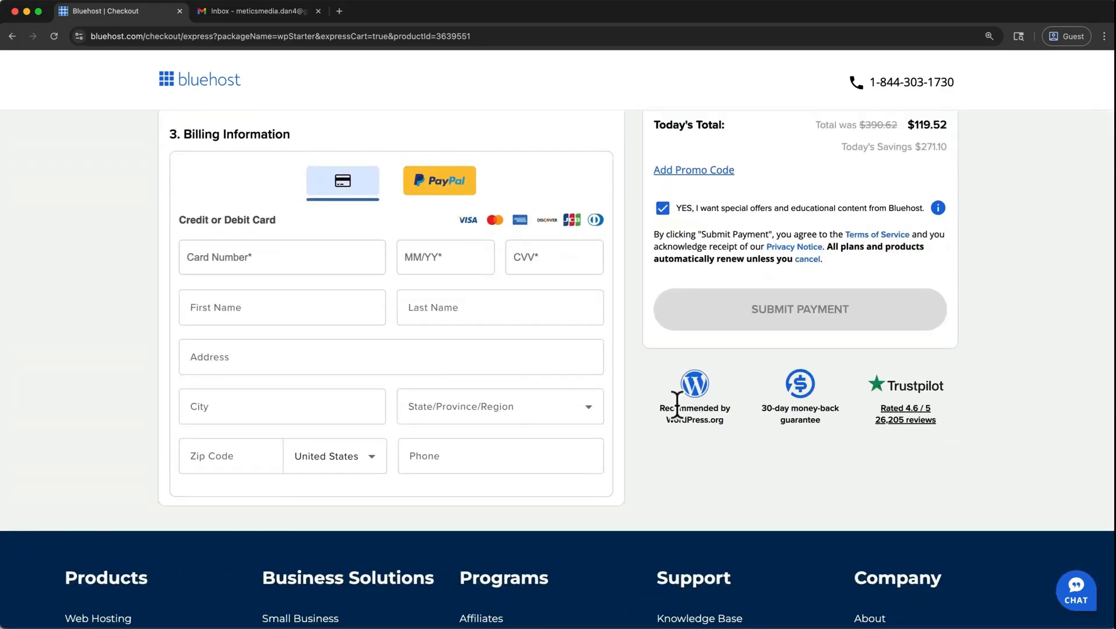
{"action": "left_click", "coordinate": [330, 268]}
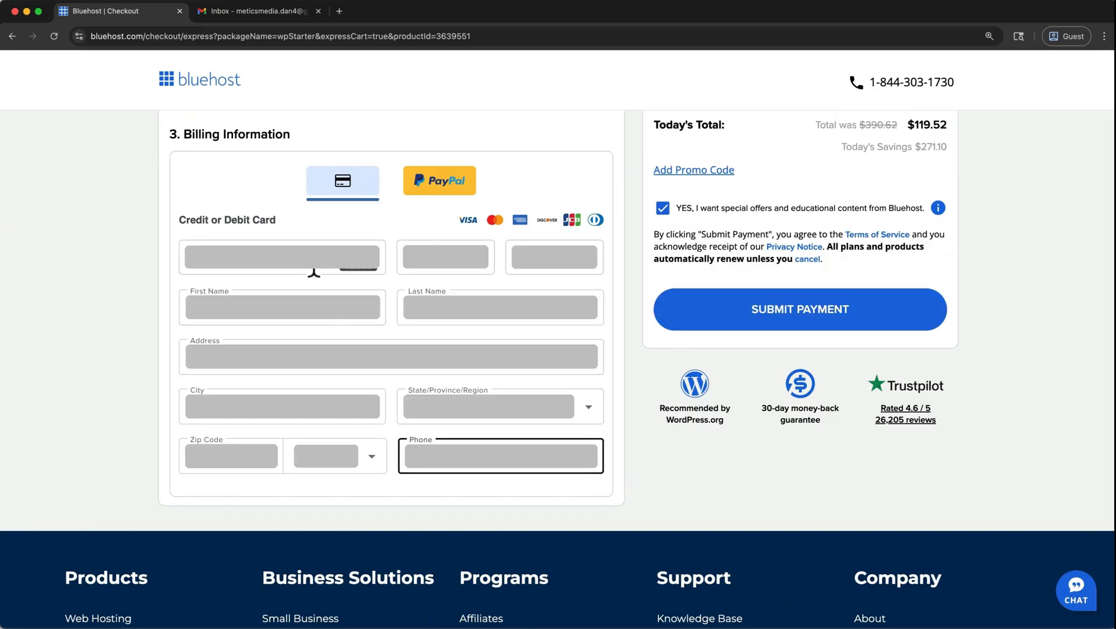
{"action": "left_click", "coordinate": [691, 301]}
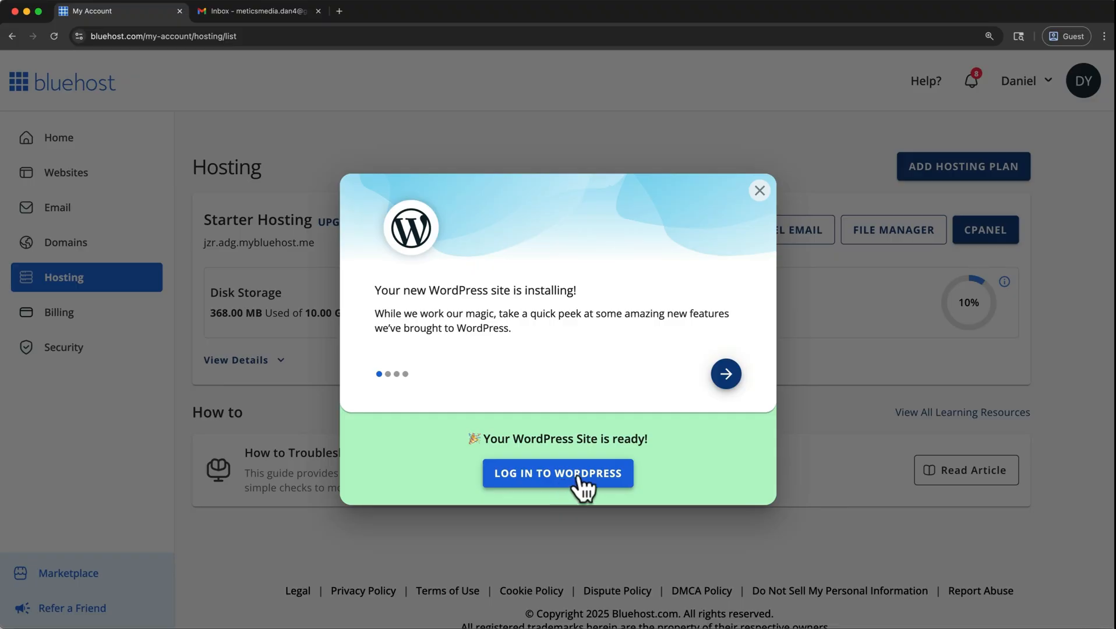
Dismiss the WordPress installation notice and open the WordPress admin of the bhwptutorial3.com website.
{"action": "left_click", "coordinate": [759, 191]}
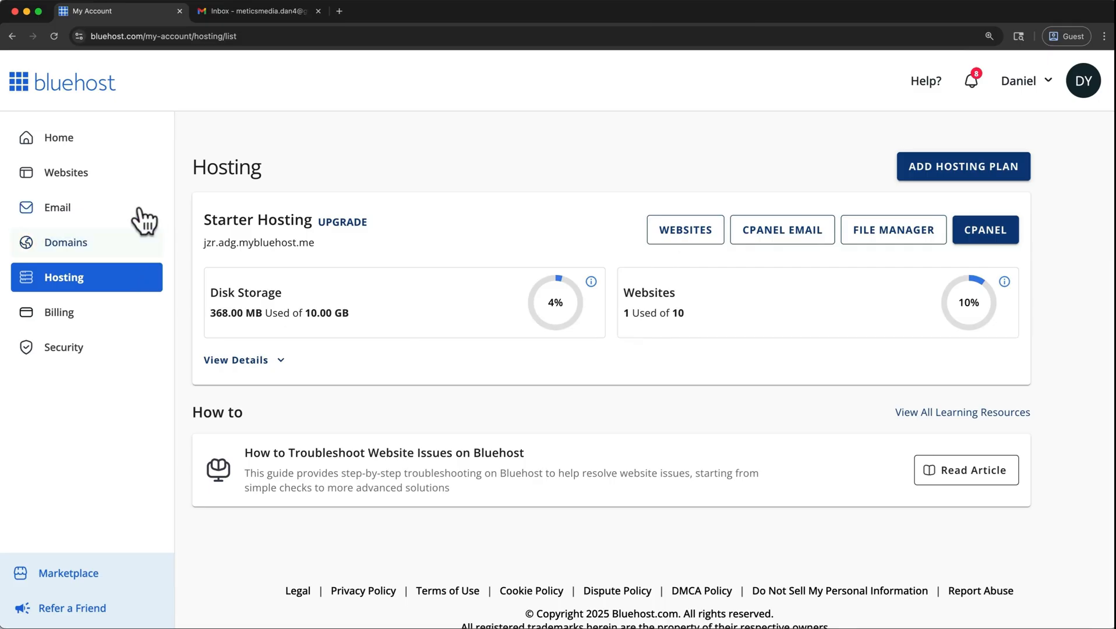
{"action": "left_click", "coordinate": [126, 184]}
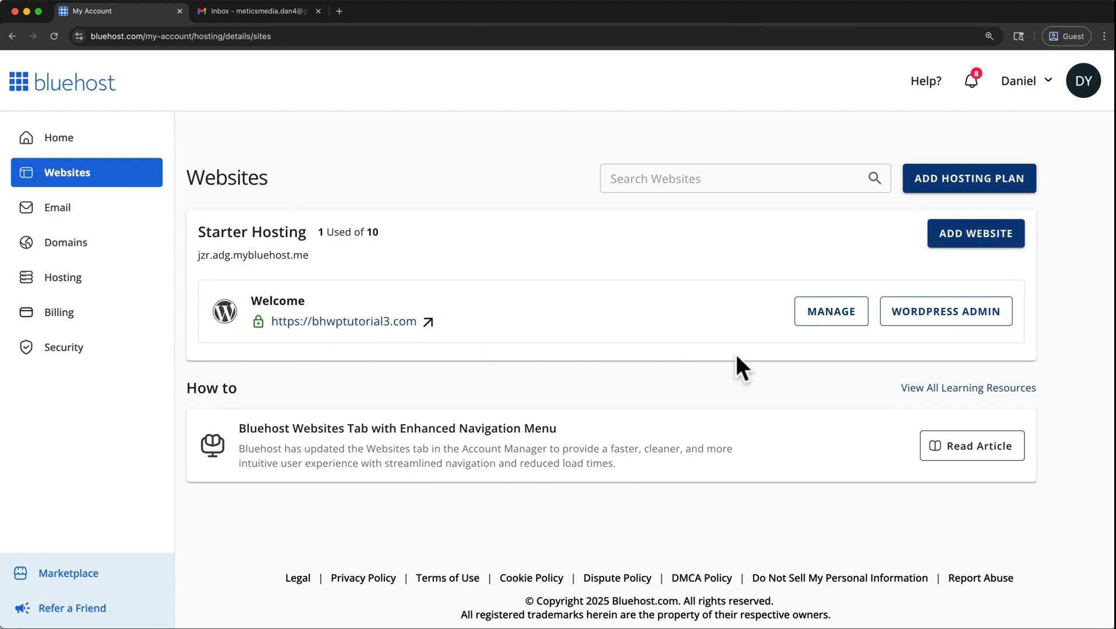
{"action": "left_click", "coordinate": [910, 320]}
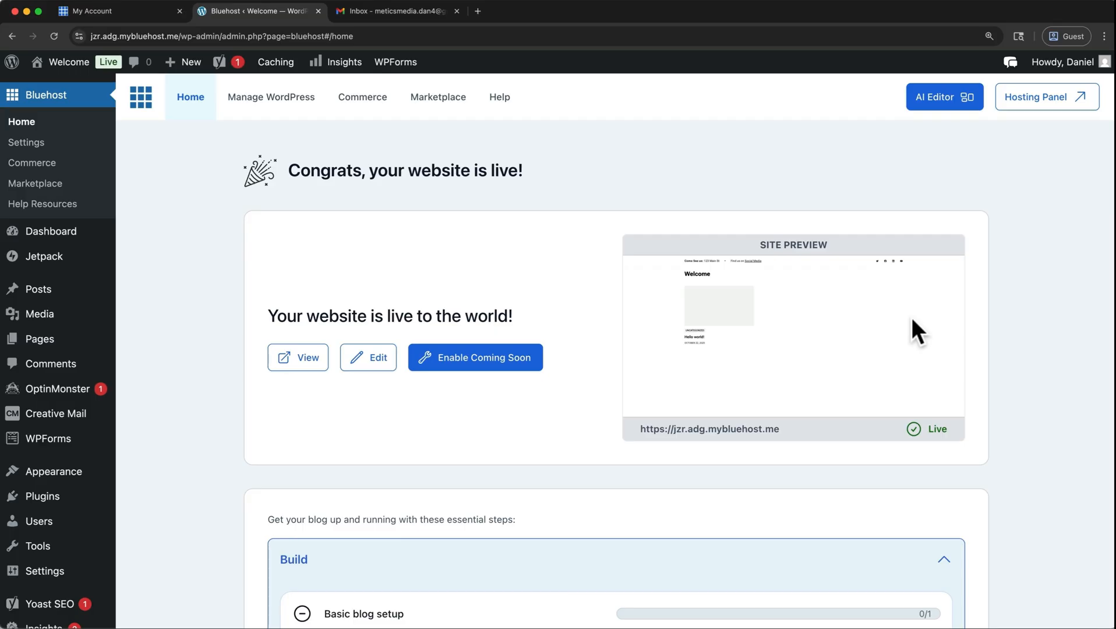
Open the WordPress Dashboard and dismiss the Yoast SEO Premium notice.
{"action": "mouse_move", "coordinate": [67, 233]}
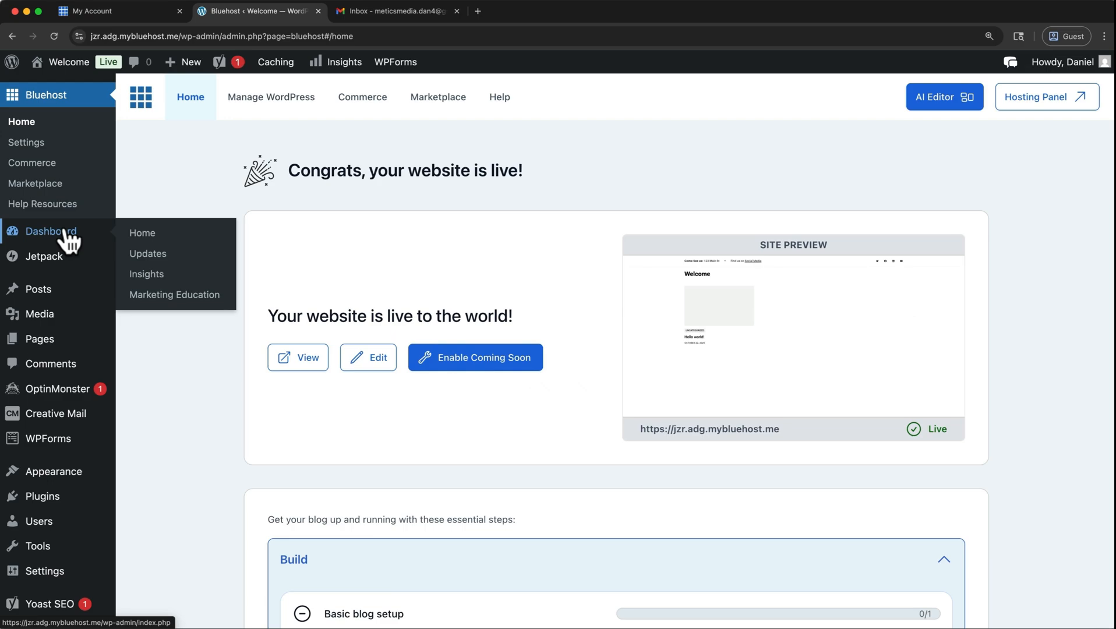
{"action": "left_click", "coordinate": [67, 232]}
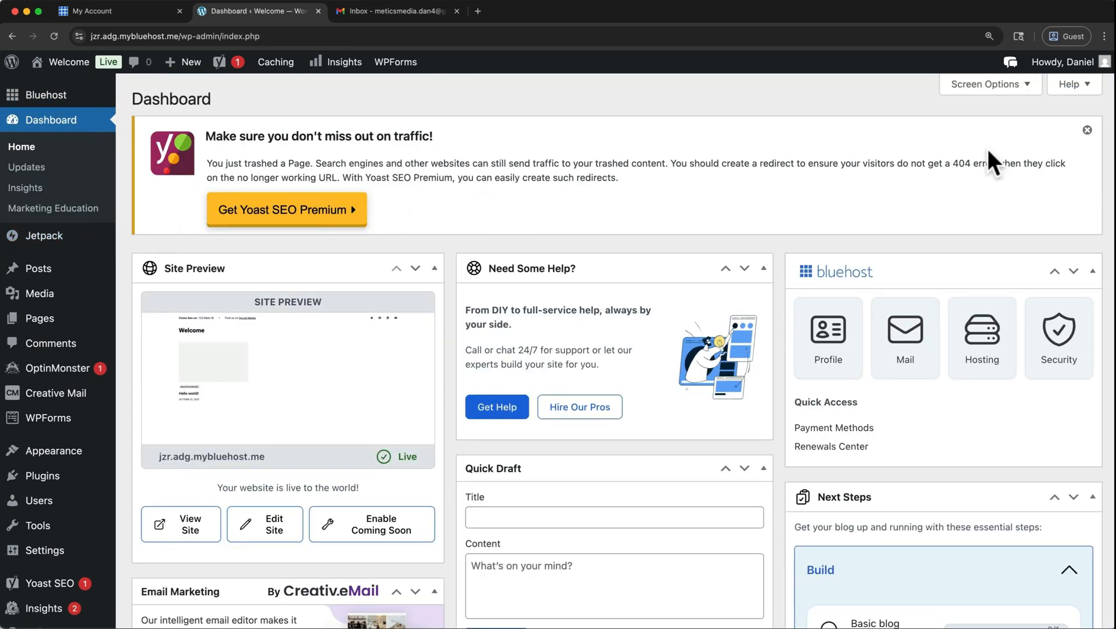
{"action": "left_click", "coordinate": [1088, 130]}
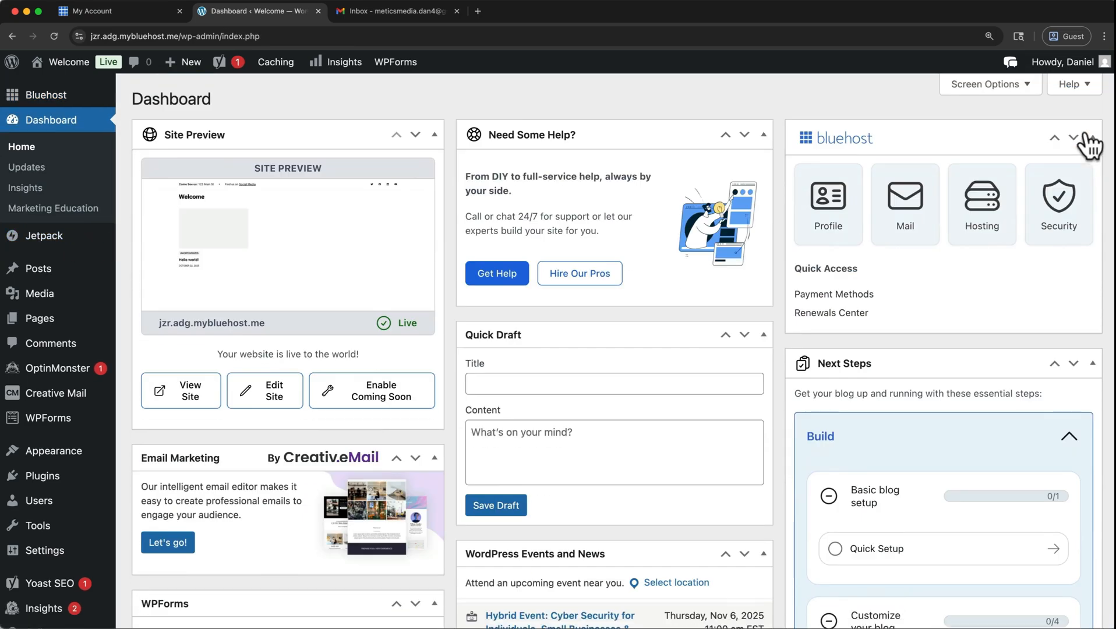
Hide every box on the Dashboard through the Screen Options and close them.
{"action": "left_click", "coordinate": [1016, 85]}
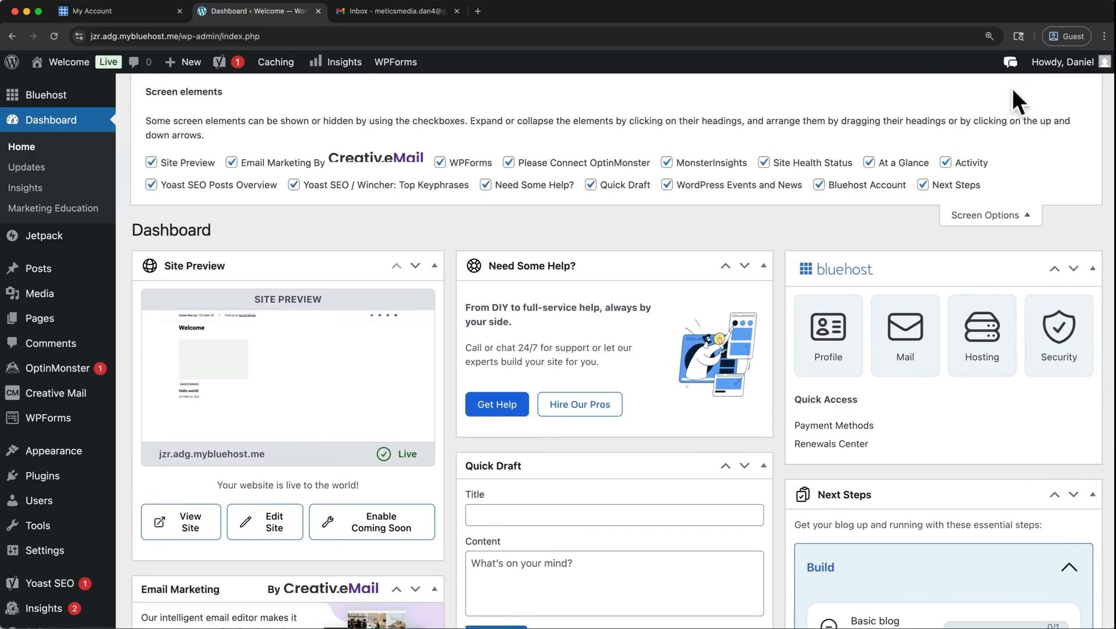
{"action": "left_click", "coordinate": [924, 185]}
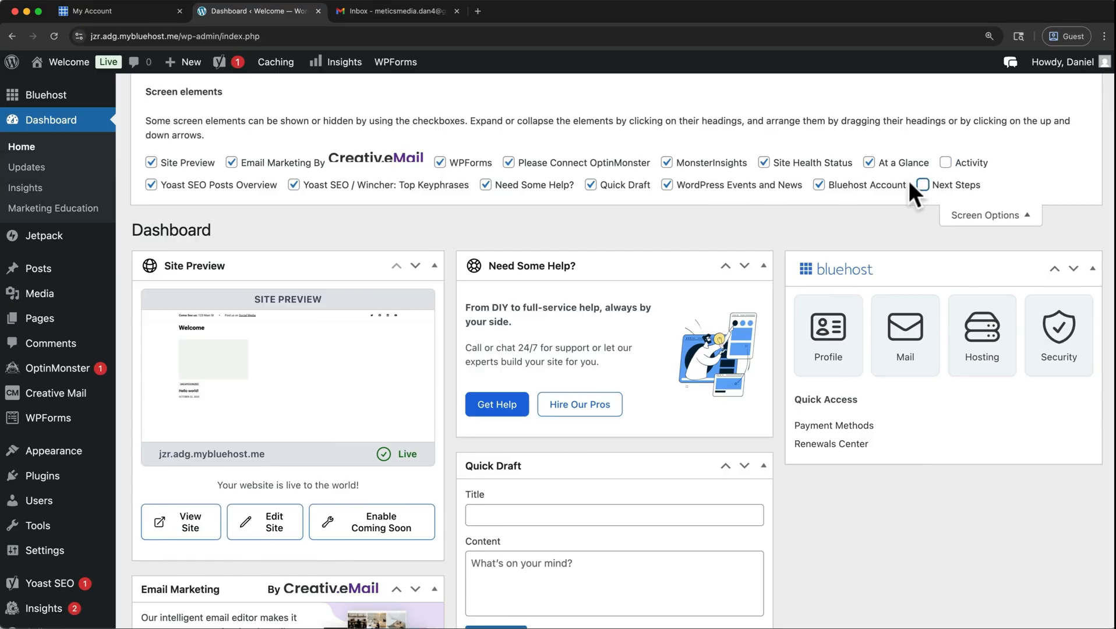
{"action": "left_click", "coordinate": [820, 185]}
{"action": "left_click", "coordinate": [869, 163]}
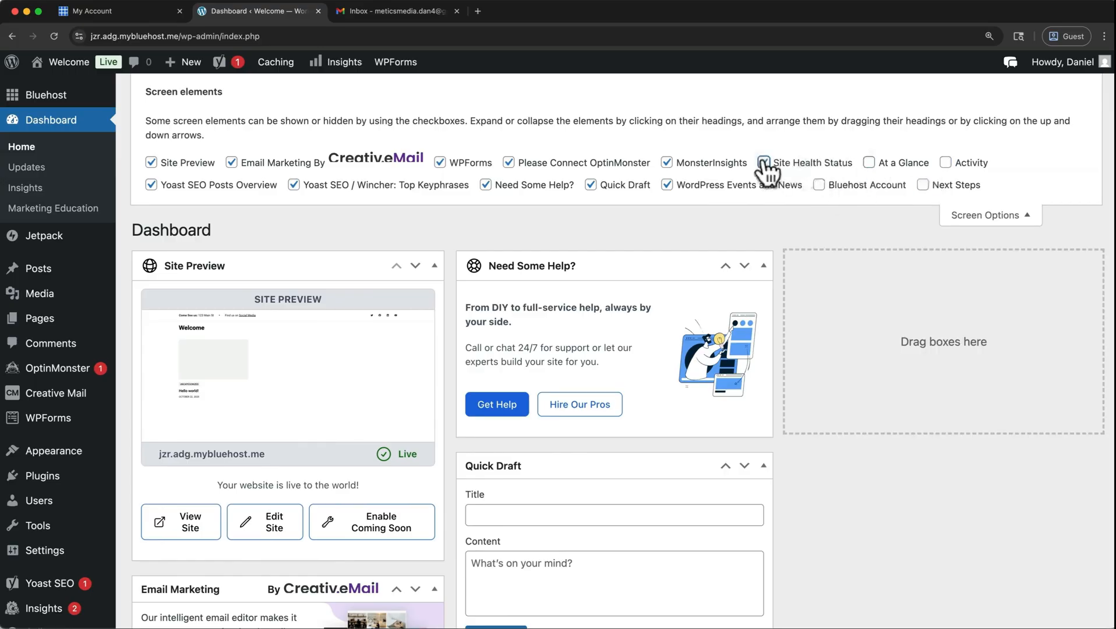
{"action": "left_click", "coordinate": [764, 163]}
{"action": "left_click", "coordinate": [666, 164]}
{"action": "left_click", "coordinate": [509, 164]}
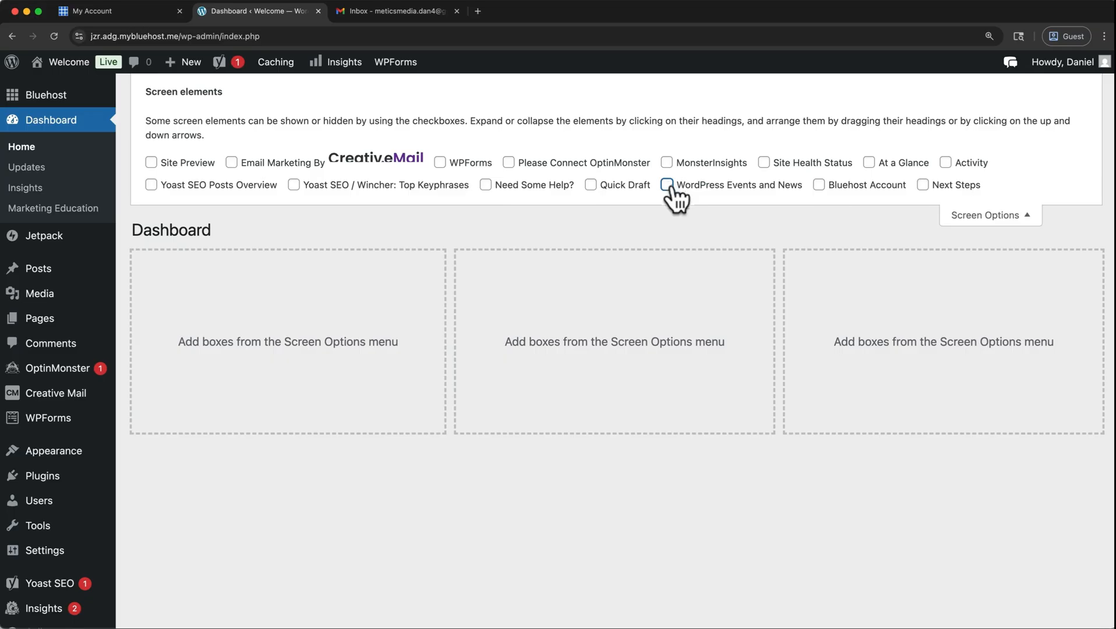
{"action": "left_click", "coordinate": [991, 216]}
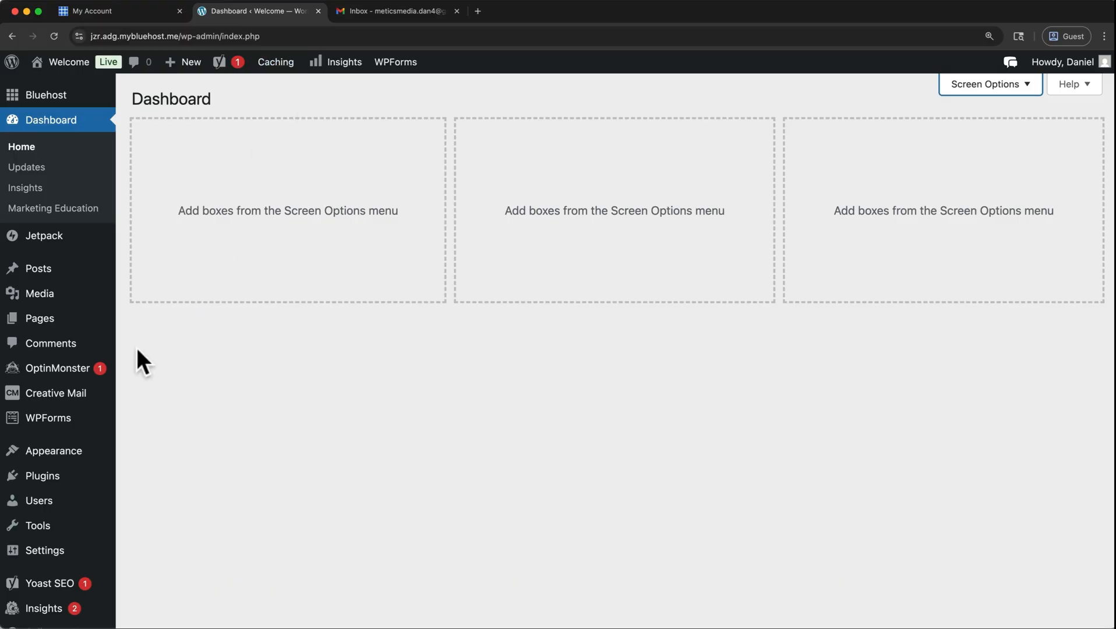
Deactivate the Creative Mail, Google Analytics by MonsterInsights, Jetpack, OptinMonster and Yoast SEO plugins in one bulk action.
{"action": "mouse_move", "coordinate": [115, 376]}
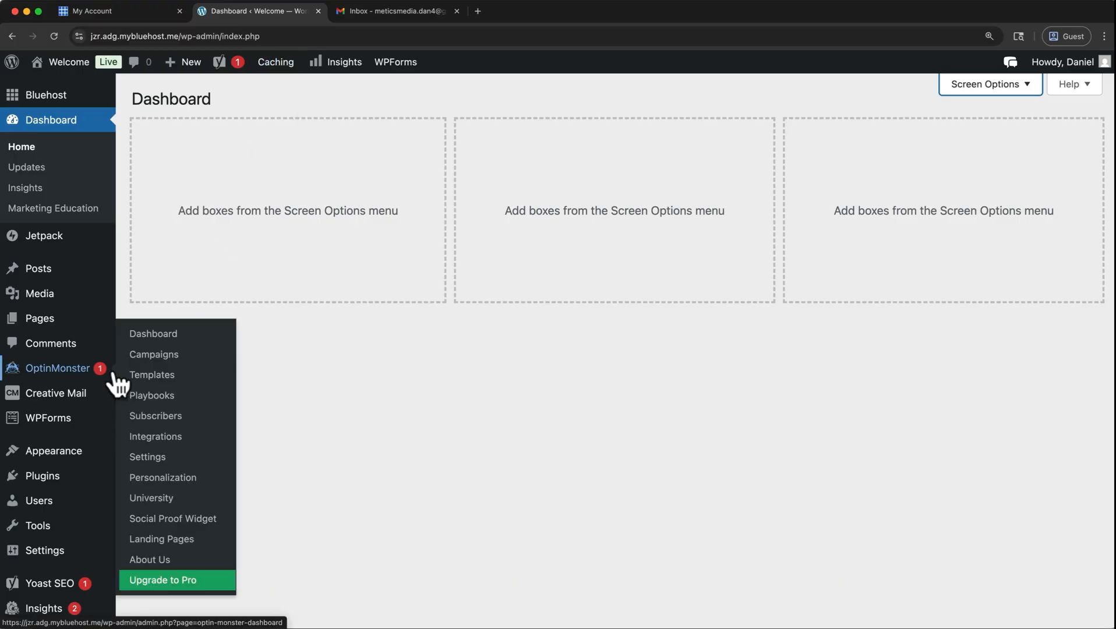
{"action": "left_click", "coordinate": [52, 484]}
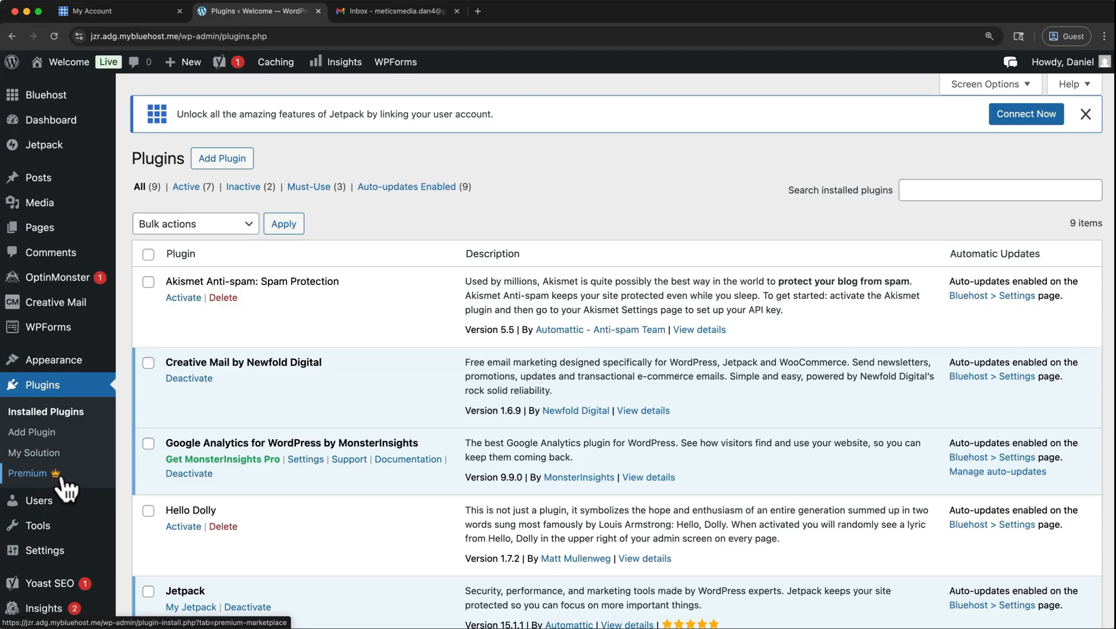
{"action": "left_click", "coordinate": [148, 365]}
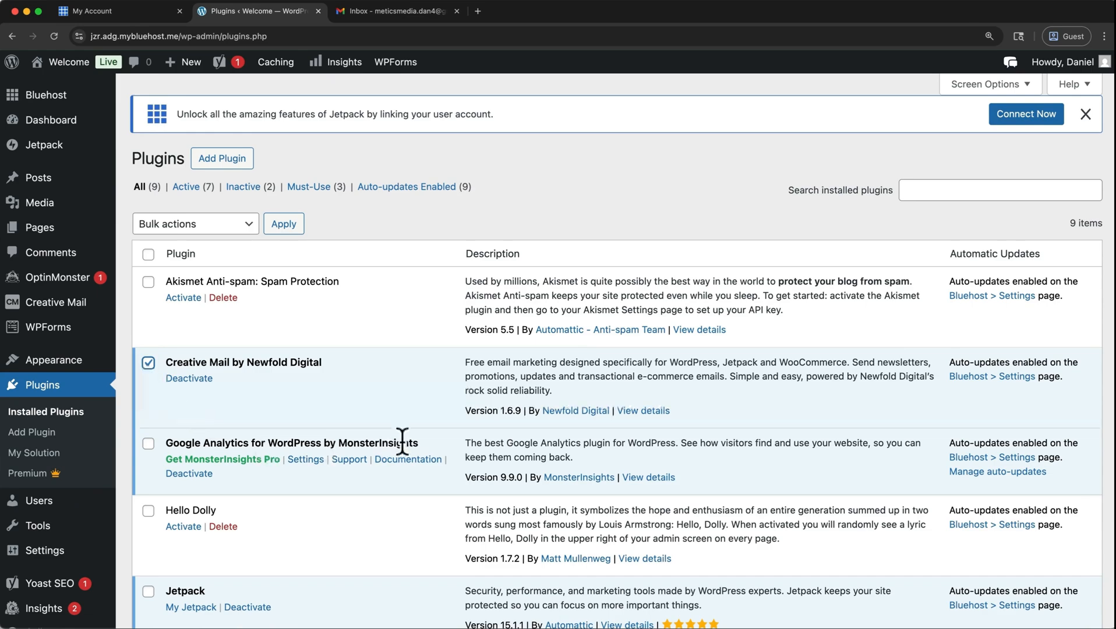
{"action": "left_click", "coordinate": [149, 444]}
{"action": "scroll", "coordinate": [152, 457], "scroll_direction": "down", "scroll_amount": 1}
{"action": "scroll", "coordinate": [150, 458], "scroll_direction": "down", "scroll_amount": 3}
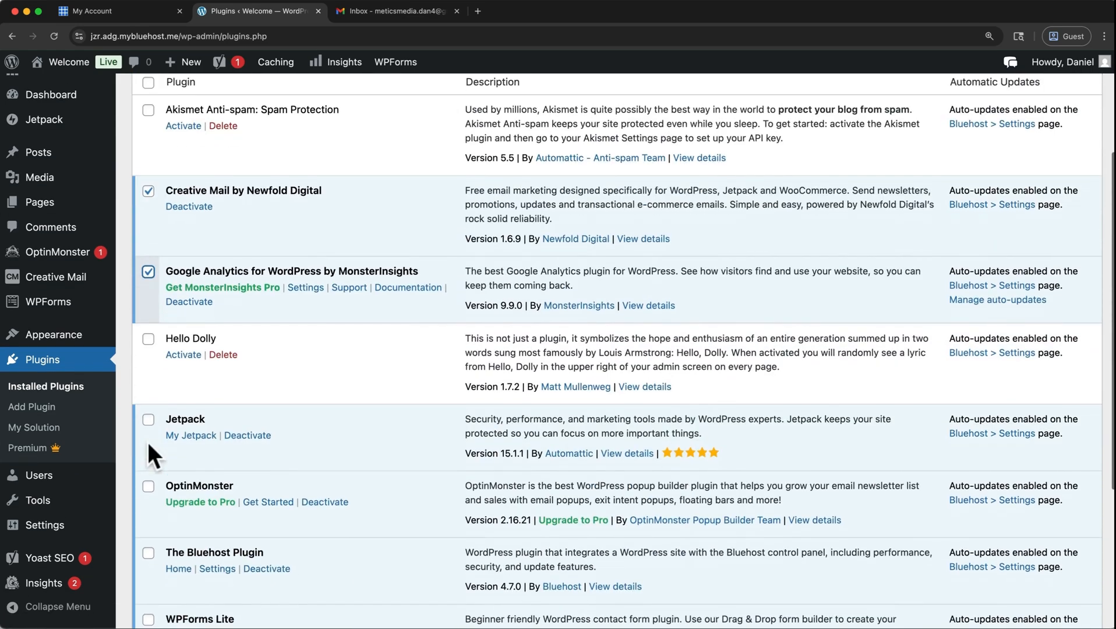
{"action": "left_click", "coordinate": [149, 415]}
{"action": "left_click", "coordinate": [148, 480]}
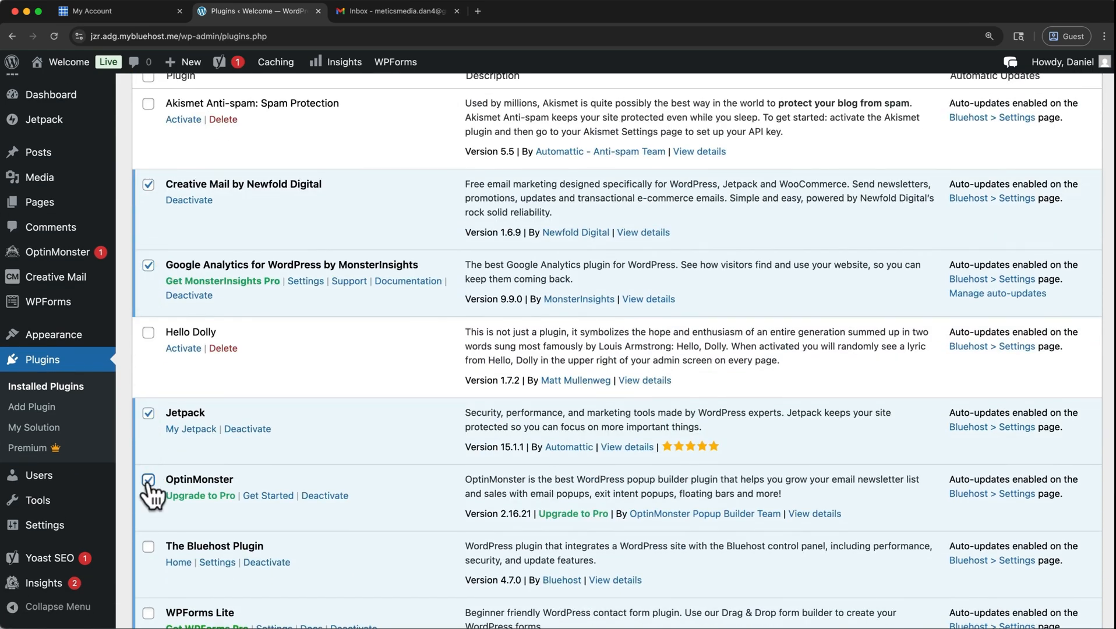
{"action": "scroll", "coordinate": [151, 490], "scroll_direction": "down", "scroll_amount": 2}
{"action": "scroll", "coordinate": [153, 495], "scroll_direction": "down", "scroll_amount": 2}
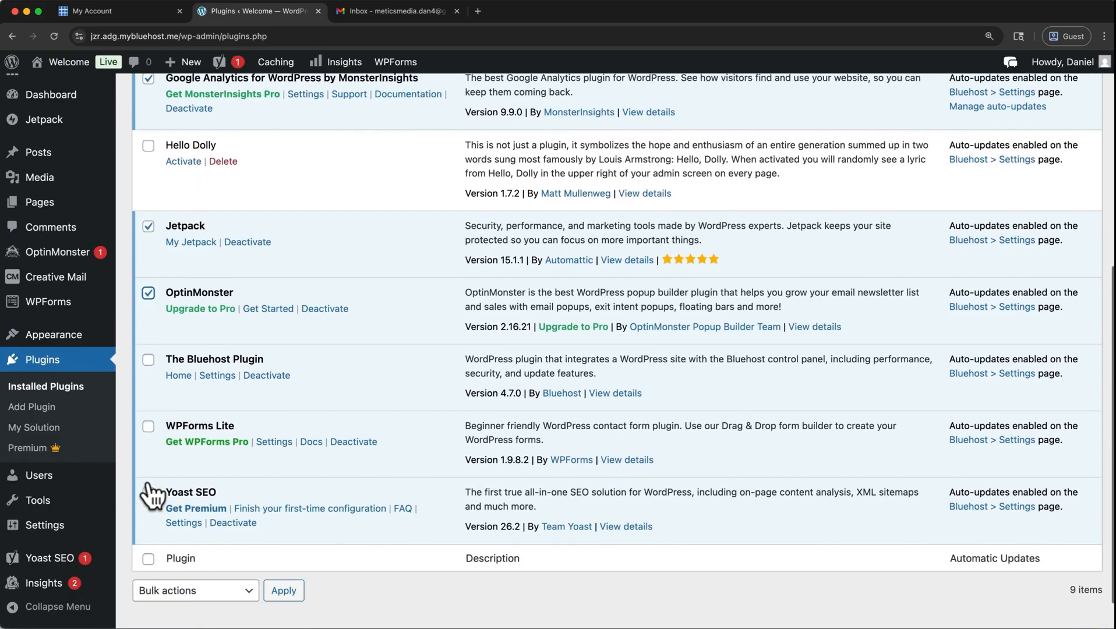
{"action": "left_click", "coordinate": [148, 493]}
{"action": "scroll", "coordinate": [148, 493], "scroll_direction": "up", "scroll_amount": 6}
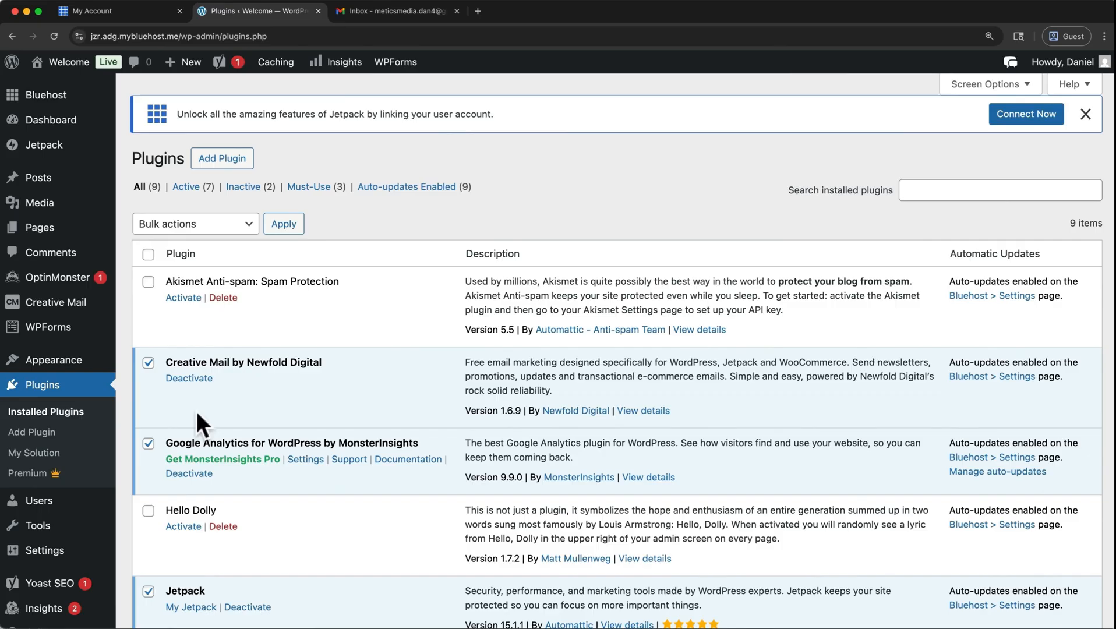
{"action": "left_click", "coordinate": [242, 224]}
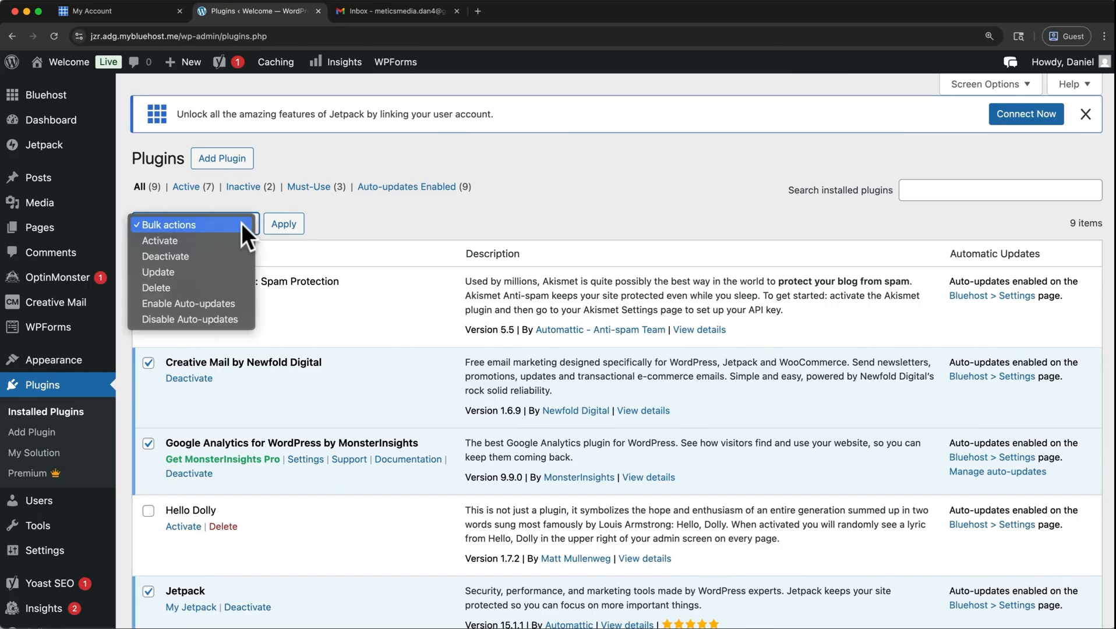
{"action": "left_click", "coordinate": [230, 251]}
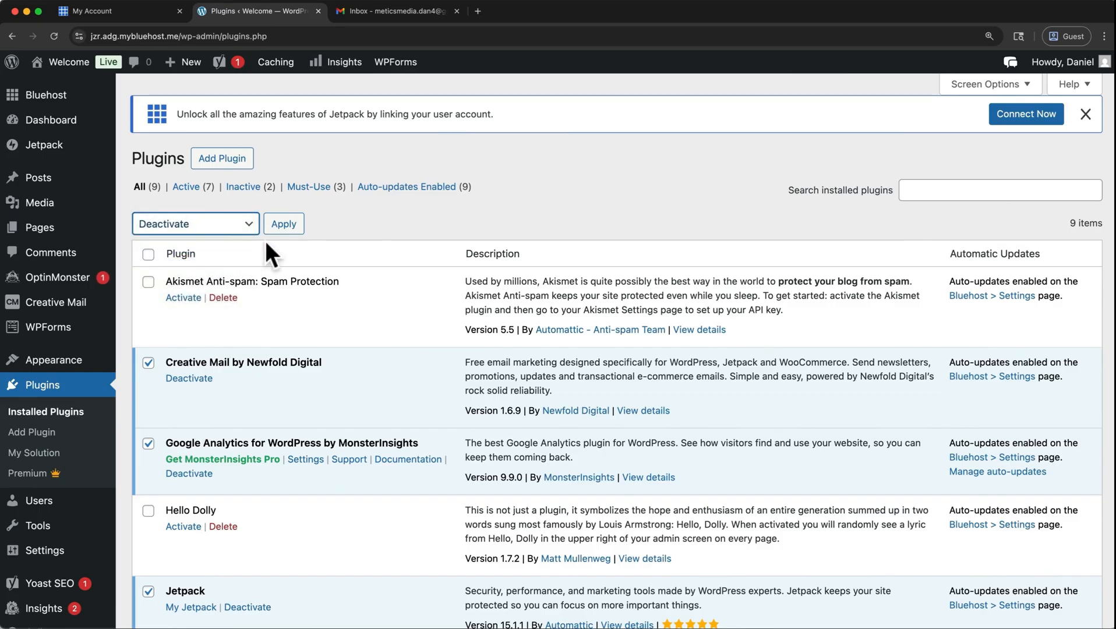
{"action": "left_click", "coordinate": [283, 225]}
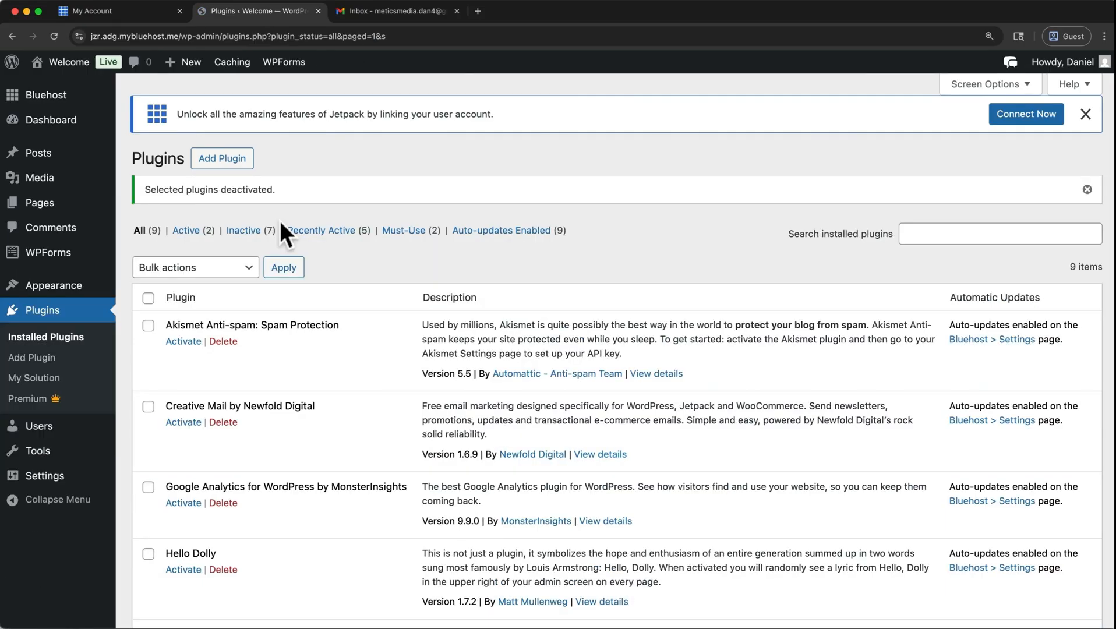
Bulk-delete the Creative Mail, Google Analytics by MonsterInsights, Jetpack, OptinMonster and Yoast SEO plugins and confirm the deletion.
{"action": "left_click", "coordinate": [149, 407]}
{"action": "left_click", "coordinate": [148, 487]}
{"action": "scroll", "coordinate": [152, 498], "scroll_direction": "down", "scroll_amount": 2}
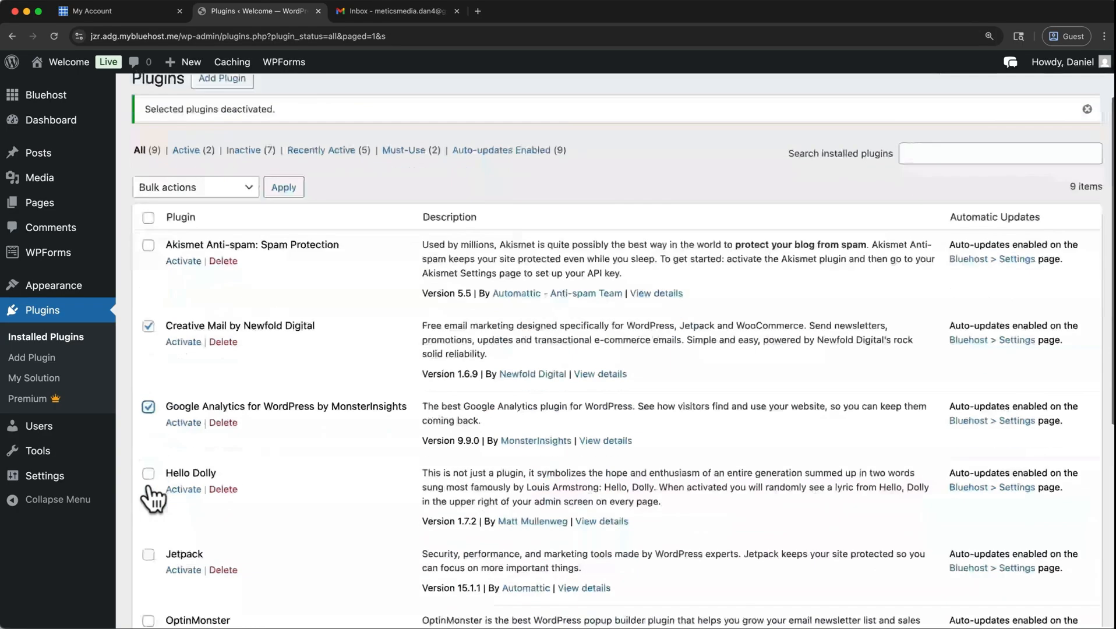
{"action": "scroll", "coordinate": [153, 498], "scroll_direction": "down", "scroll_amount": 2}
{"action": "left_click", "coordinate": [148, 475]}
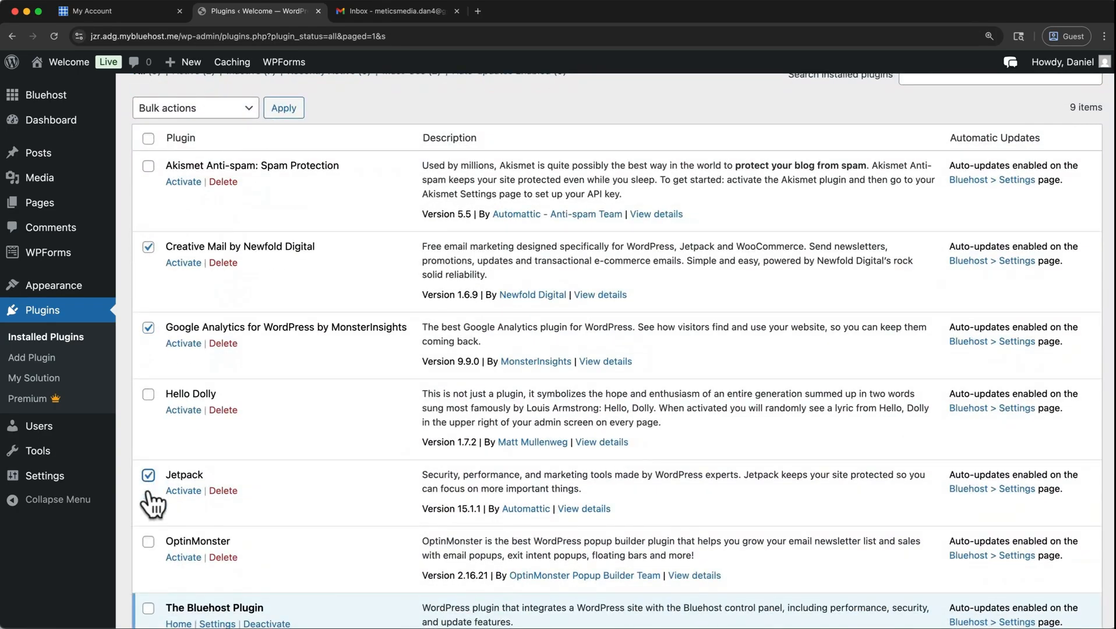
{"action": "left_click", "coordinate": [148, 541]}
{"action": "scroll", "coordinate": [151, 501], "scroll_direction": "down", "scroll_amount": 7}
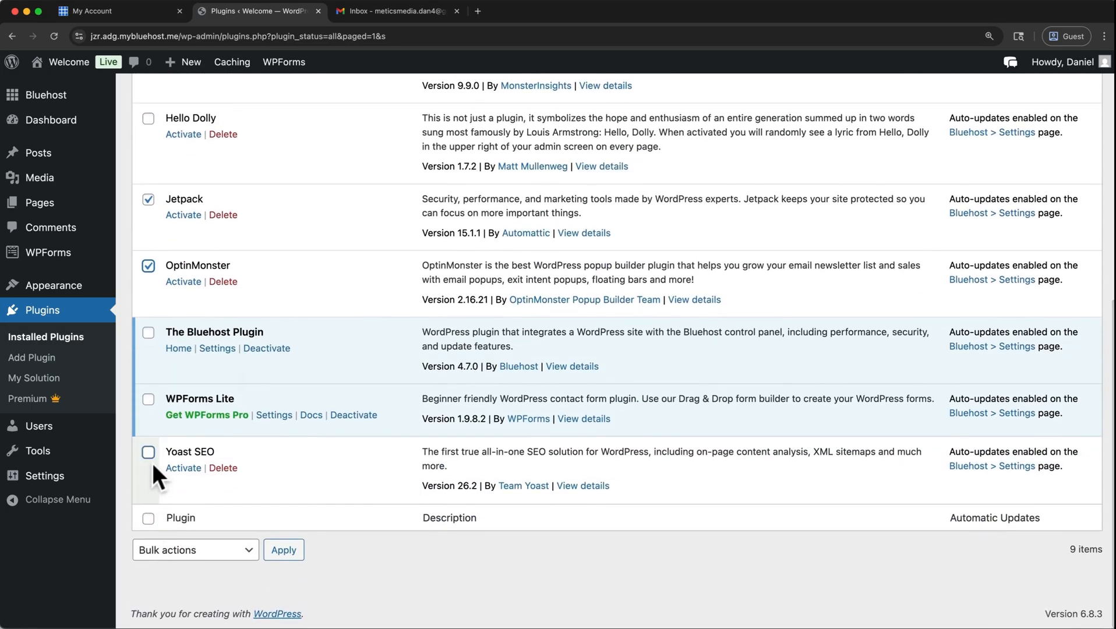
{"action": "left_click", "coordinate": [150, 461]}
{"action": "scroll", "coordinate": [221, 358], "scroll_direction": "up", "scroll_amount": 10}
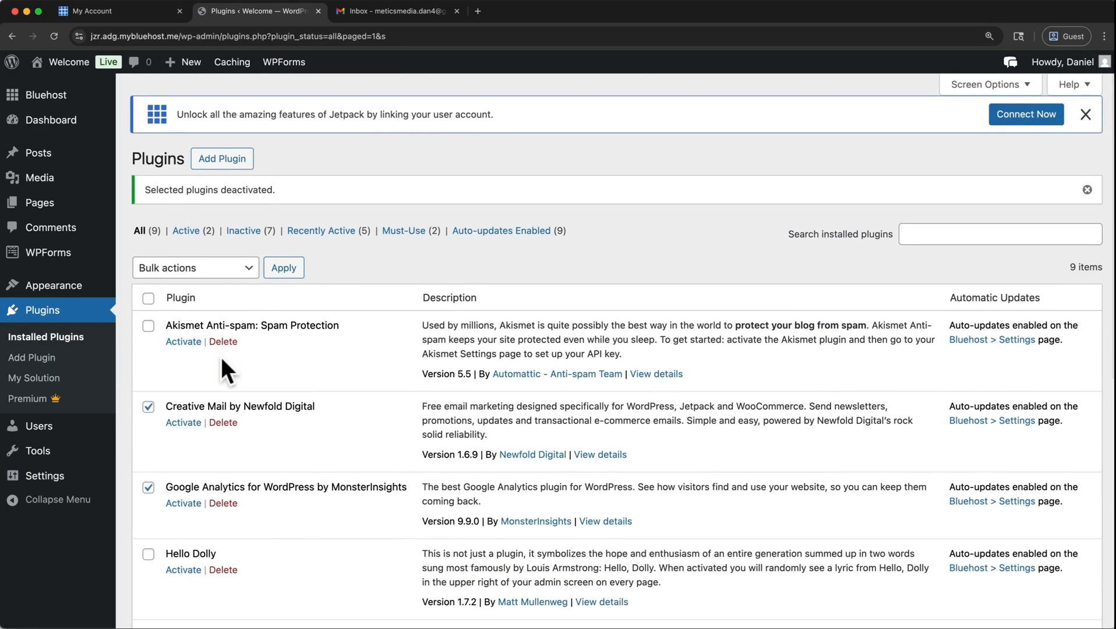
{"action": "left_click", "coordinate": [246, 268]}
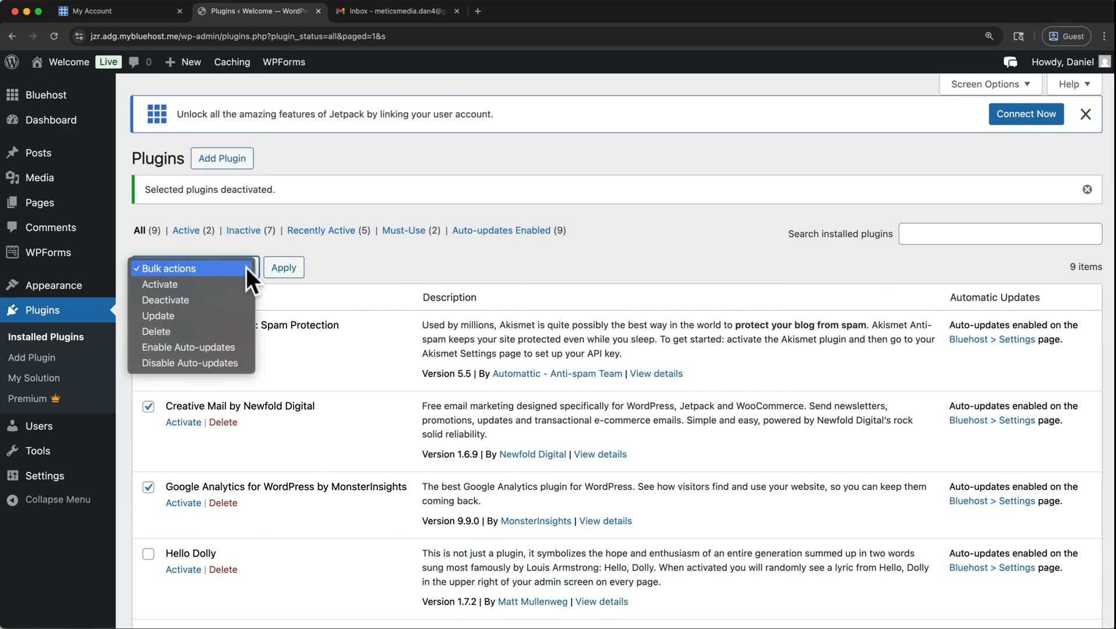
{"action": "left_click", "coordinate": [209, 327]}
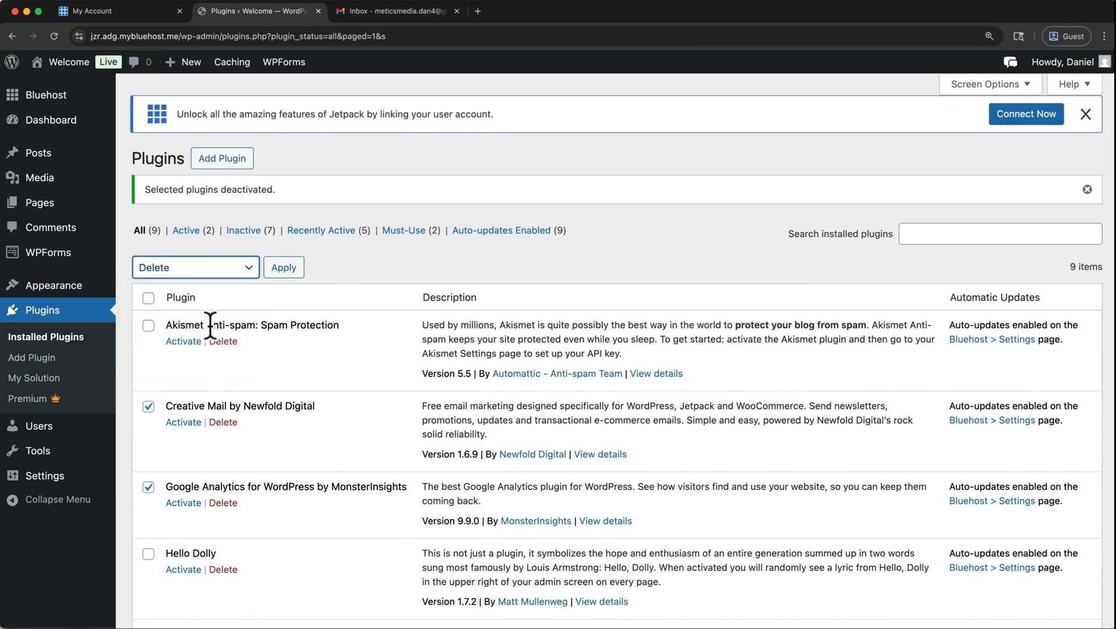
{"action": "left_click", "coordinate": [281, 273]}
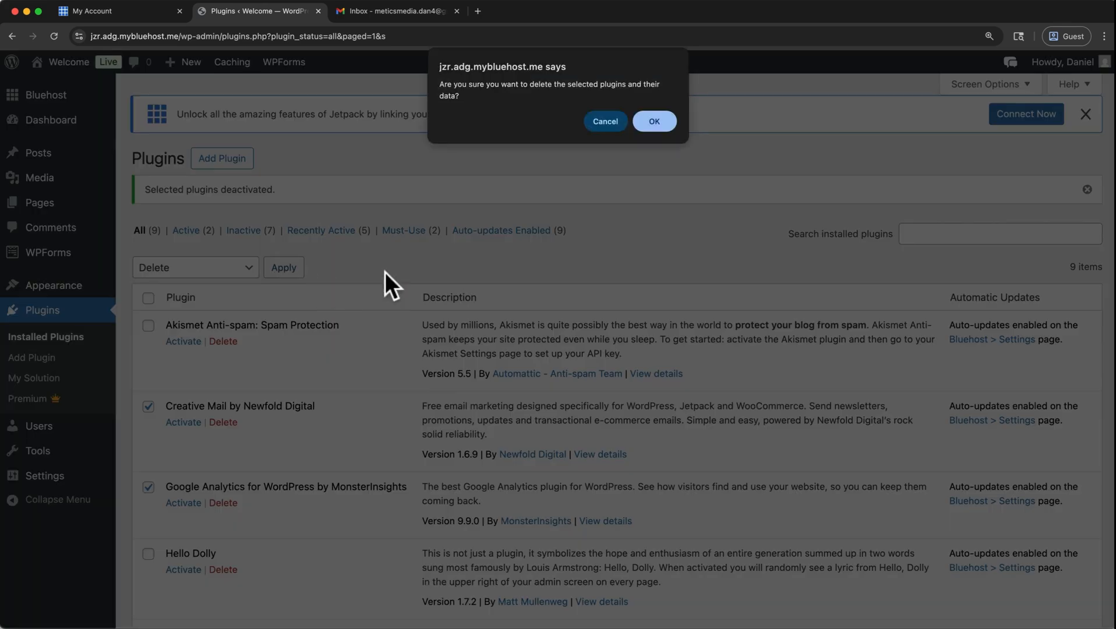
{"action": "left_click", "coordinate": [645, 122]}
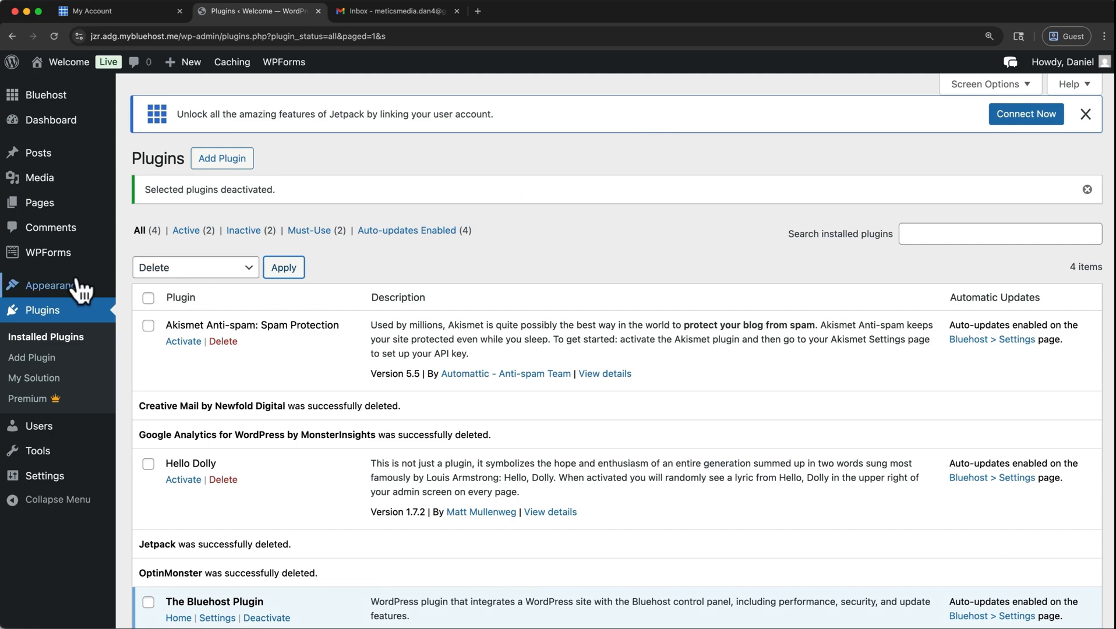
Search the WordPress themes for Astra, then install and activate the Astra theme.
{"action": "mouse_move", "coordinate": [81, 287]}
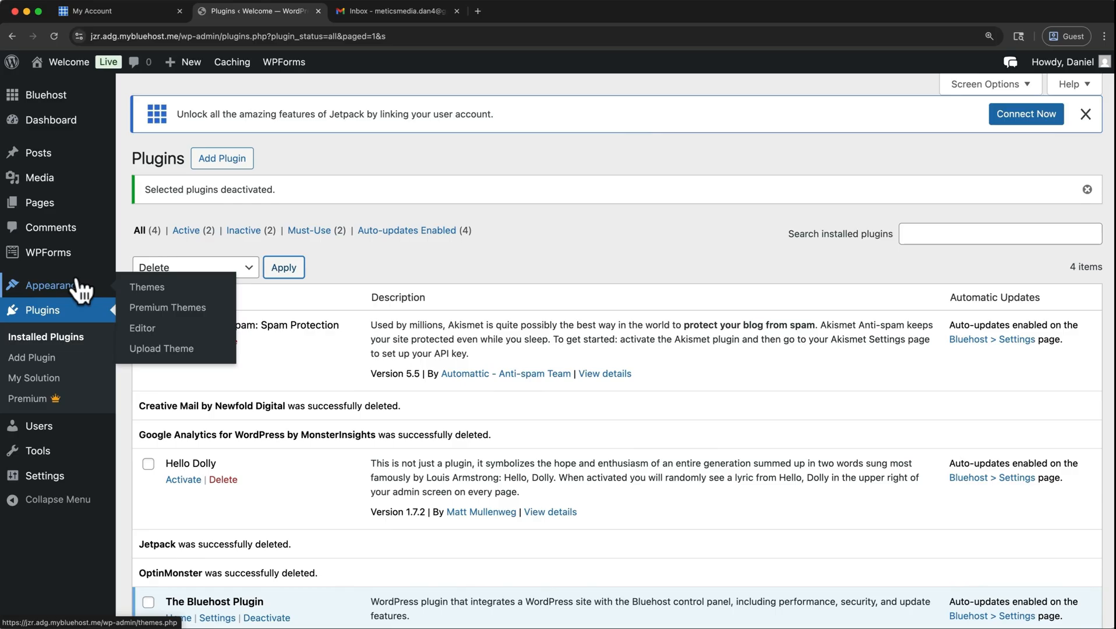
{"action": "left_click", "coordinate": [147, 291]}
{"action": "scroll", "coordinate": [148, 302], "scroll_direction": "down", "scroll_amount": 2}
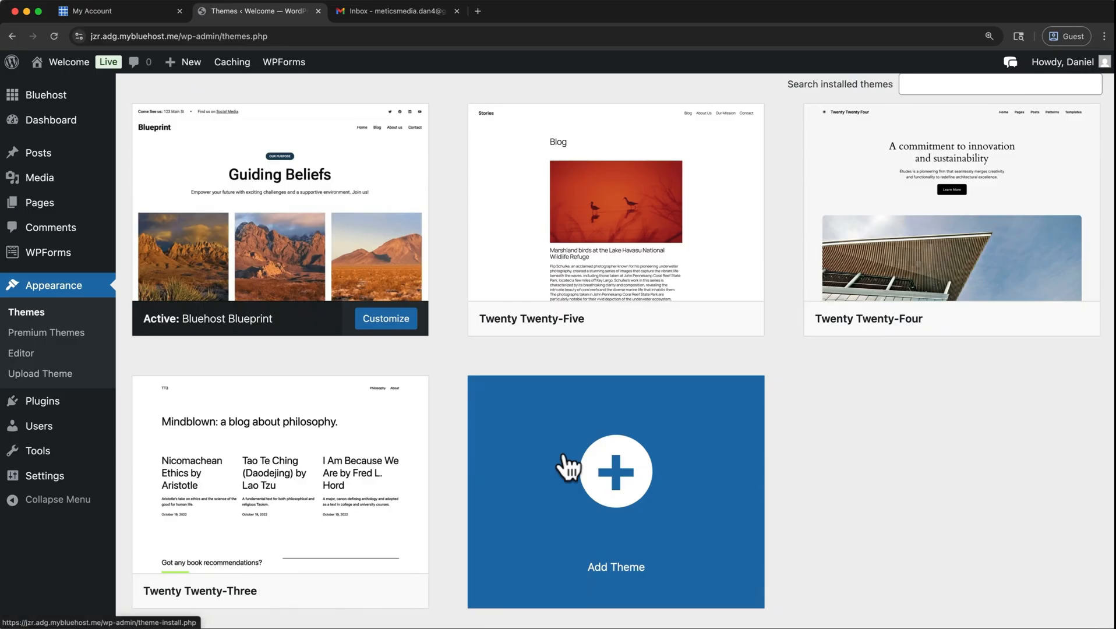
{"action": "left_click", "coordinate": [568, 466]}
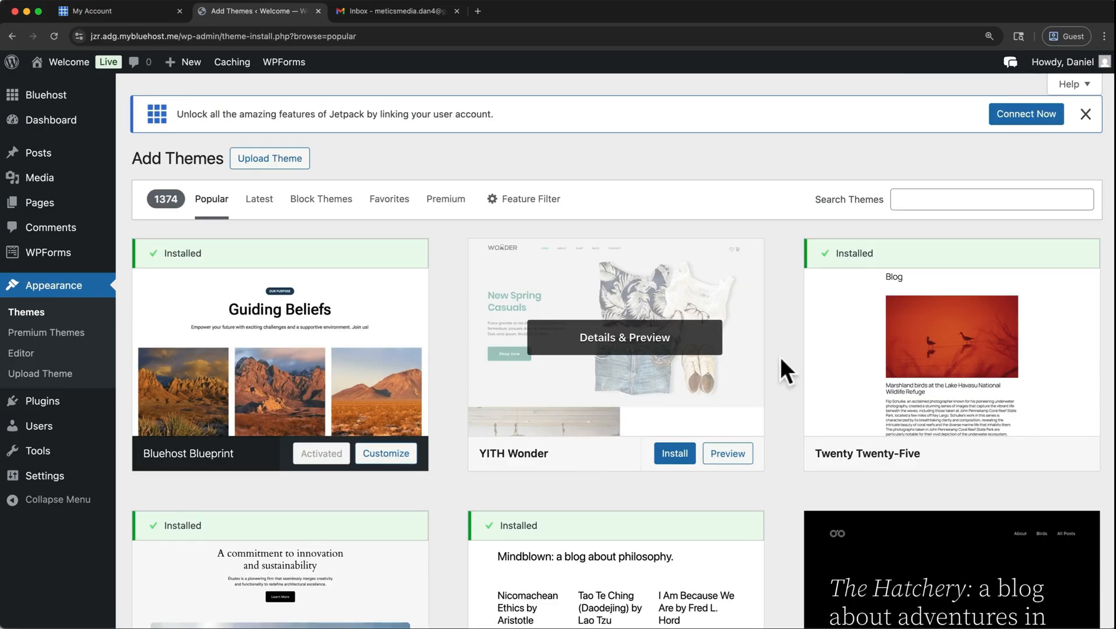
{"action": "left_click", "coordinate": [899, 199]}
{"action": "type", "text": "Astra"}
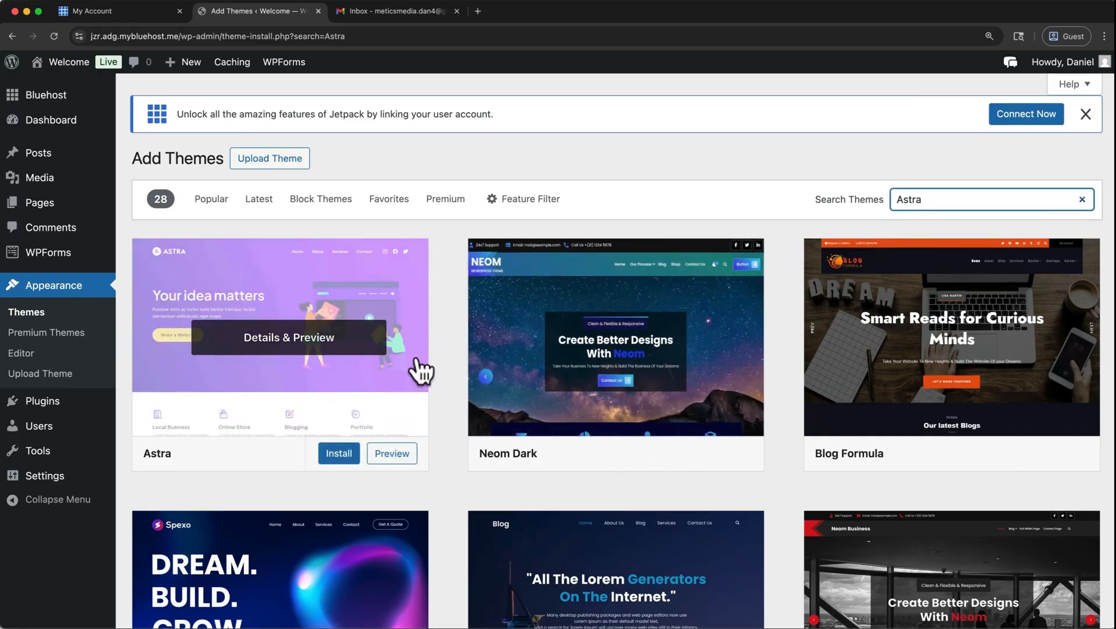
{"action": "left_click", "coordinate": [353, 455]}
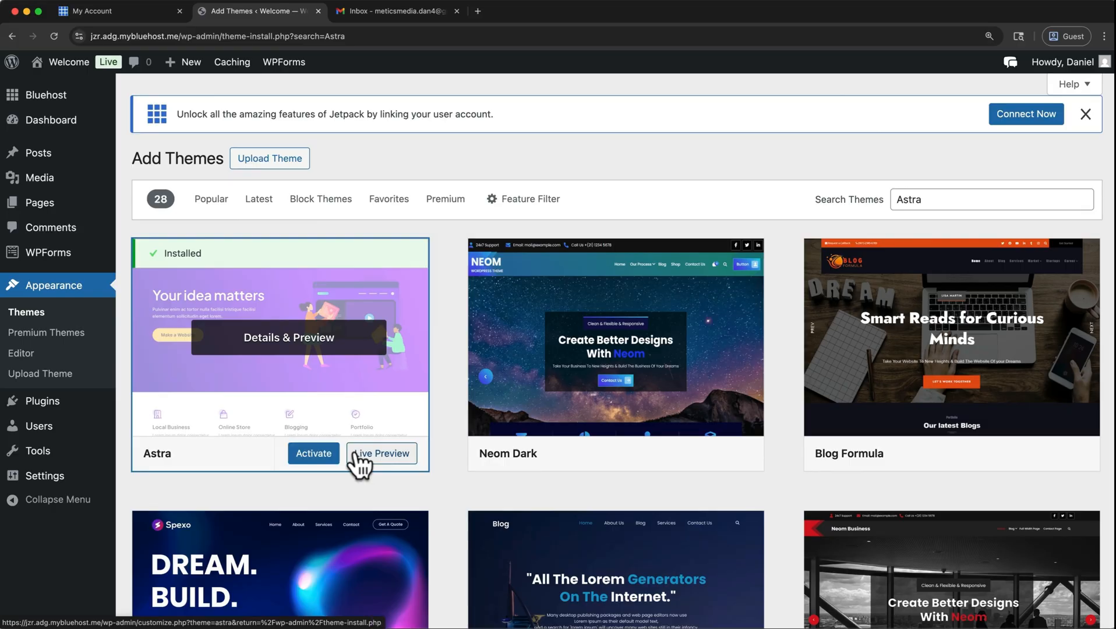
{"action": "left_click", "coordinate": [316, 454]}
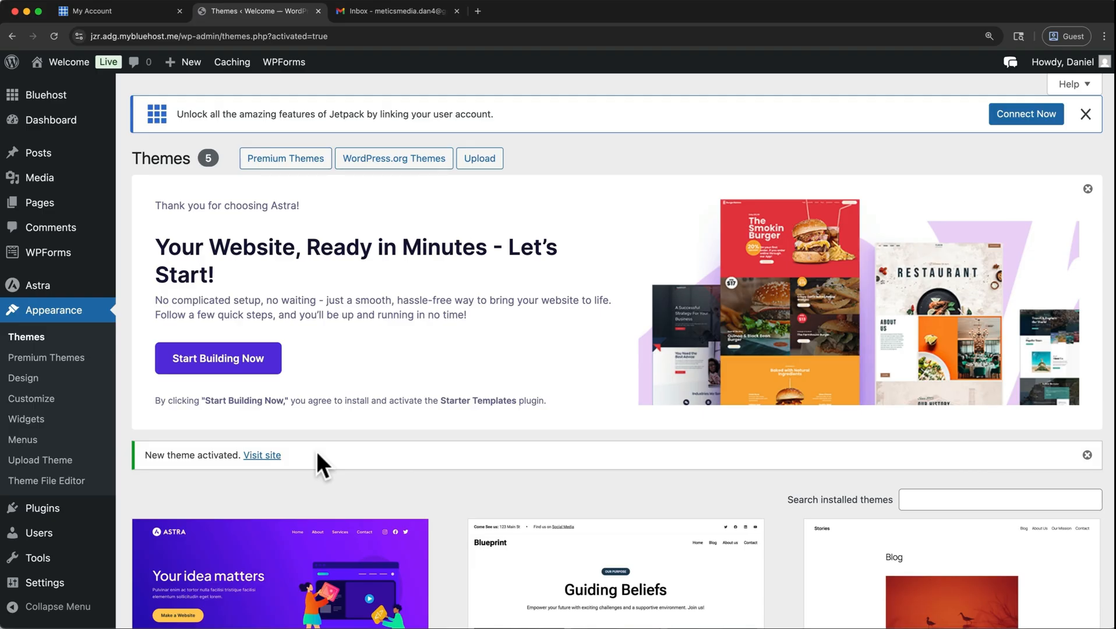
Search the plugin library for Starter Templates and install and activate the plugin by Brainstorm Force.
{"action": "left_click", "coordinate": [74, 511]}
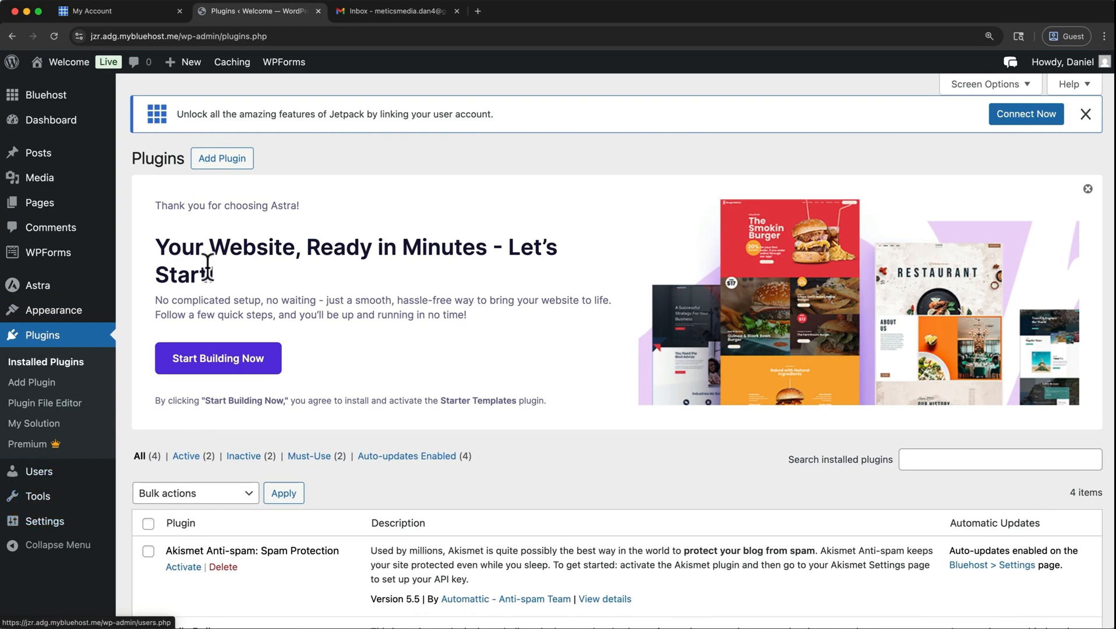
{"action": "left_click", "coordinate": [241, 157]}
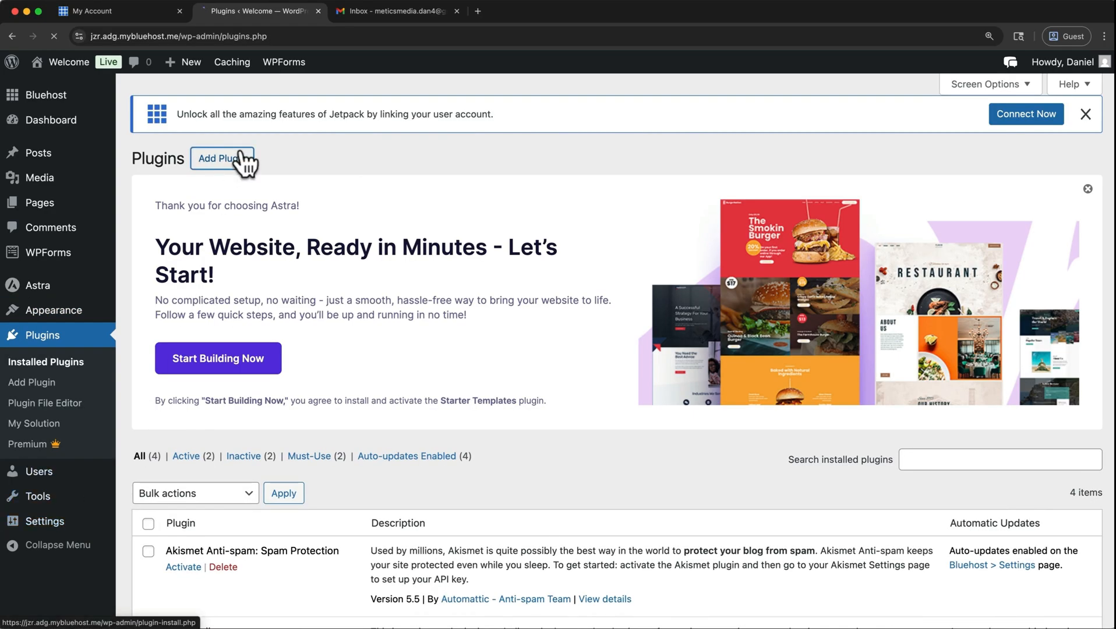
{"action": "left_click", "coordinate": [839, 466]}
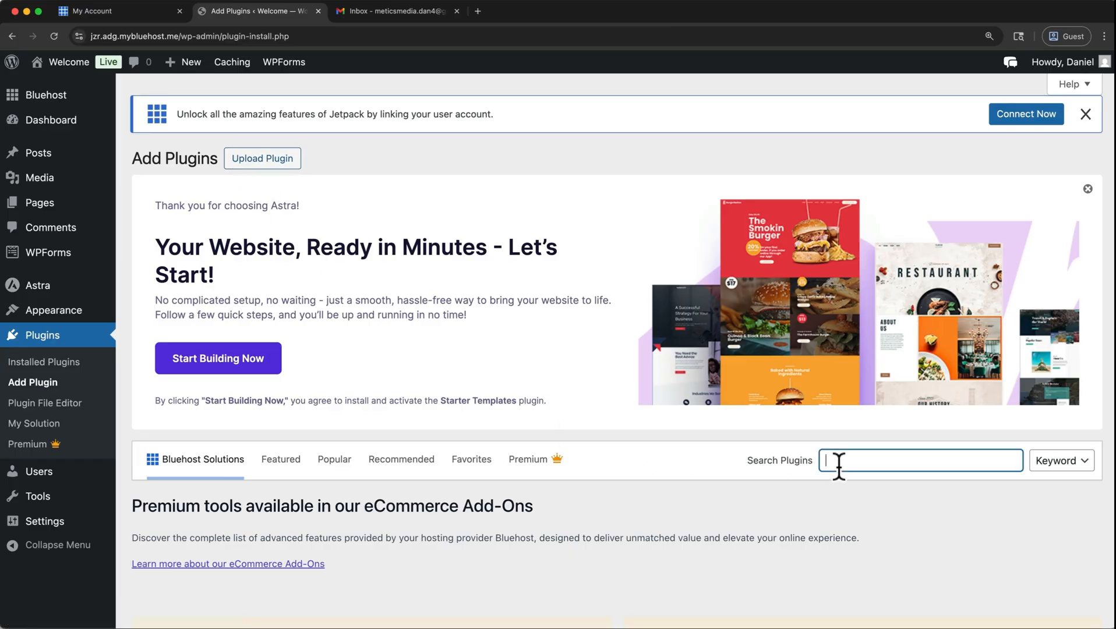
{"action": "type", "text": "Starter T"}
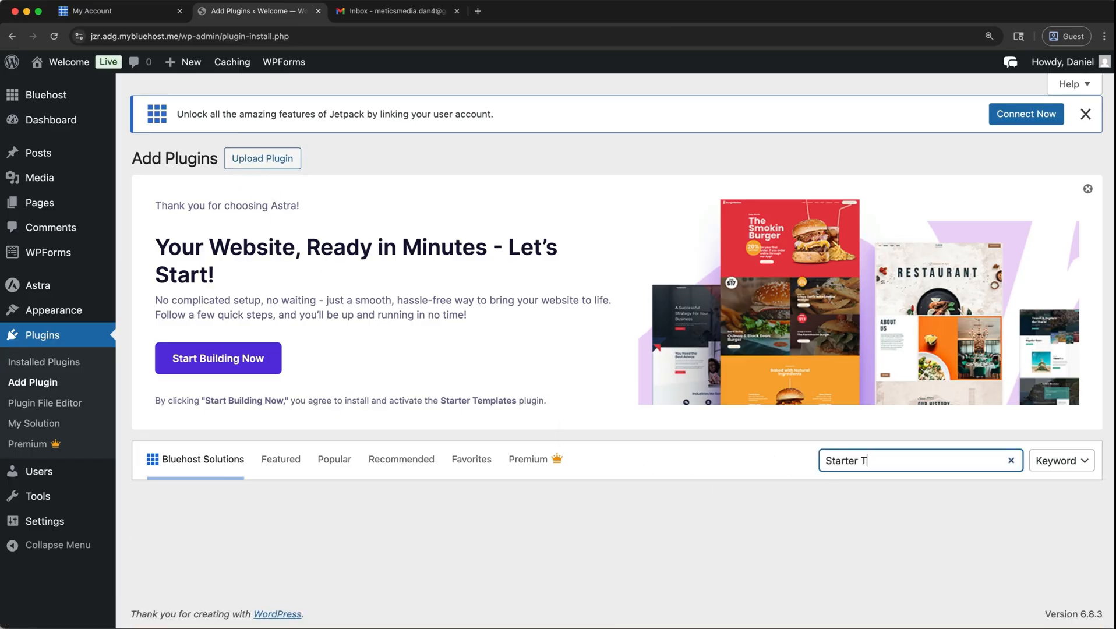
{"action": "type", "text": "emplates"}
{"action": "scroll", "coordinate": [807, 500], "scroll_direction": "down", "scroll_amount": 3}
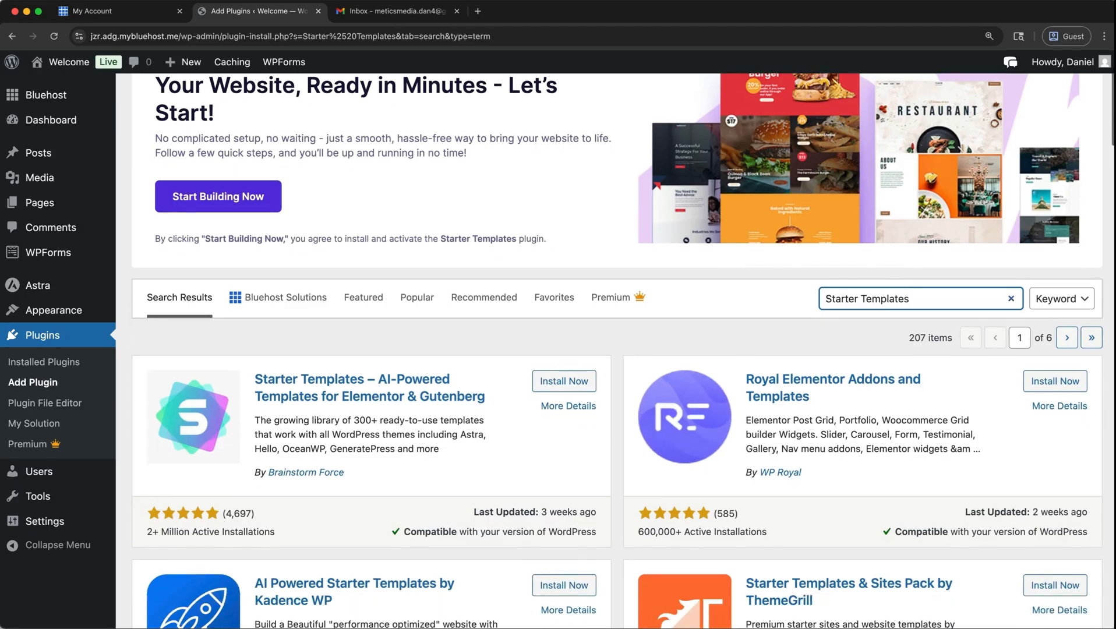
{"action": "left_click", "coordinate": [583, 396]}
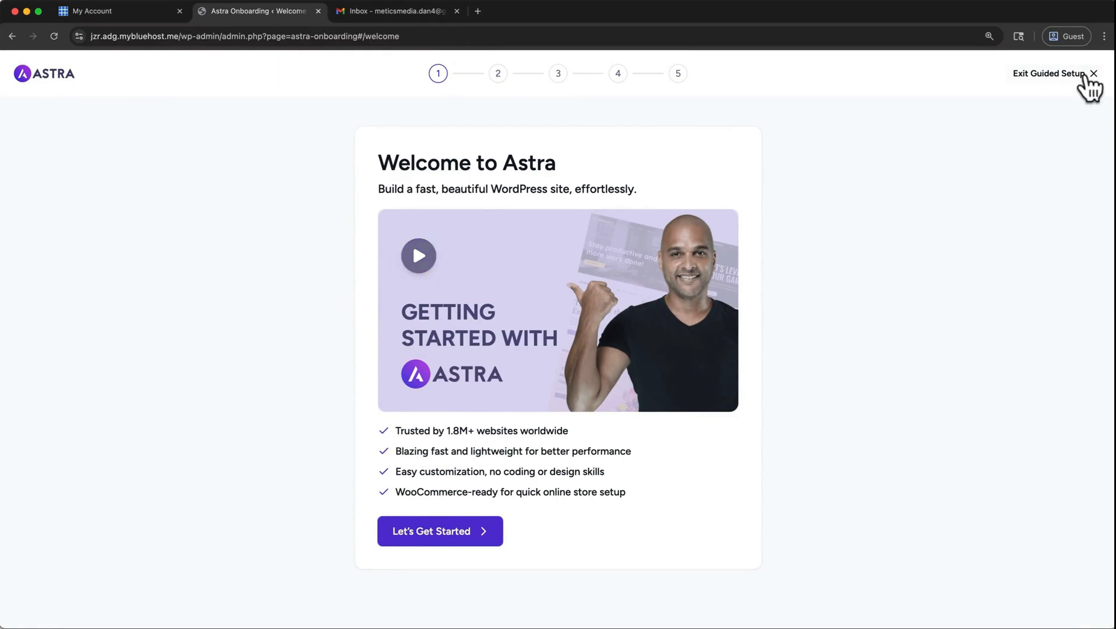
Exit the Astra guided setup and start the Starter Templates wizard from the installed plugins.
{"action": "left_click", "coordinate": [1086, 76]}
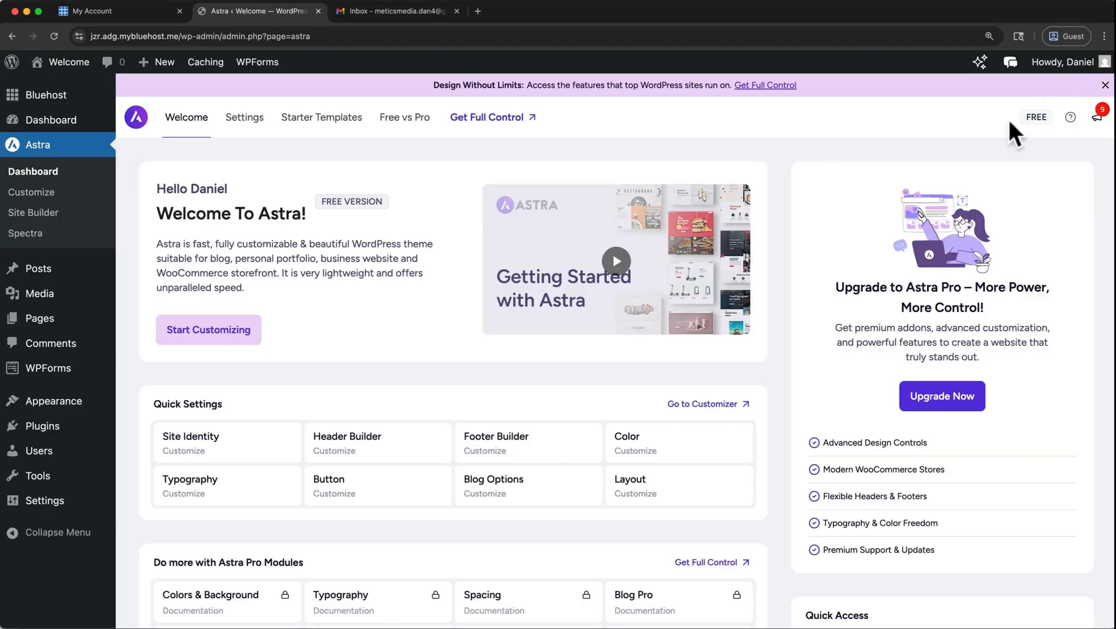
{"action": "left_click", "coordinate": [42, 426]}
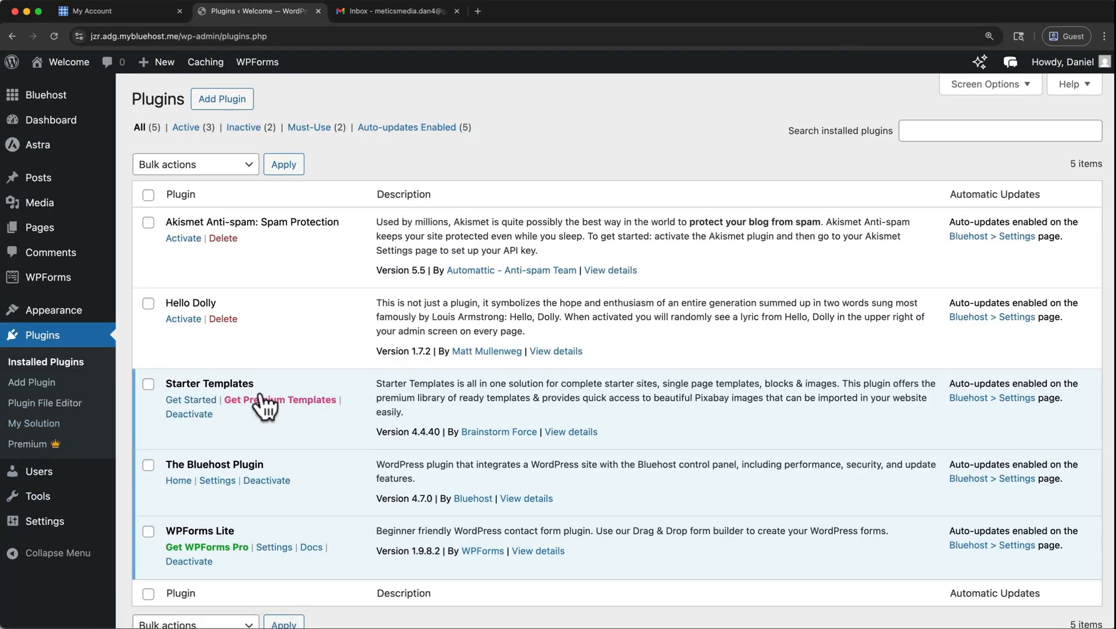
{"action": "left_click", "coordinate": [203, 403]}
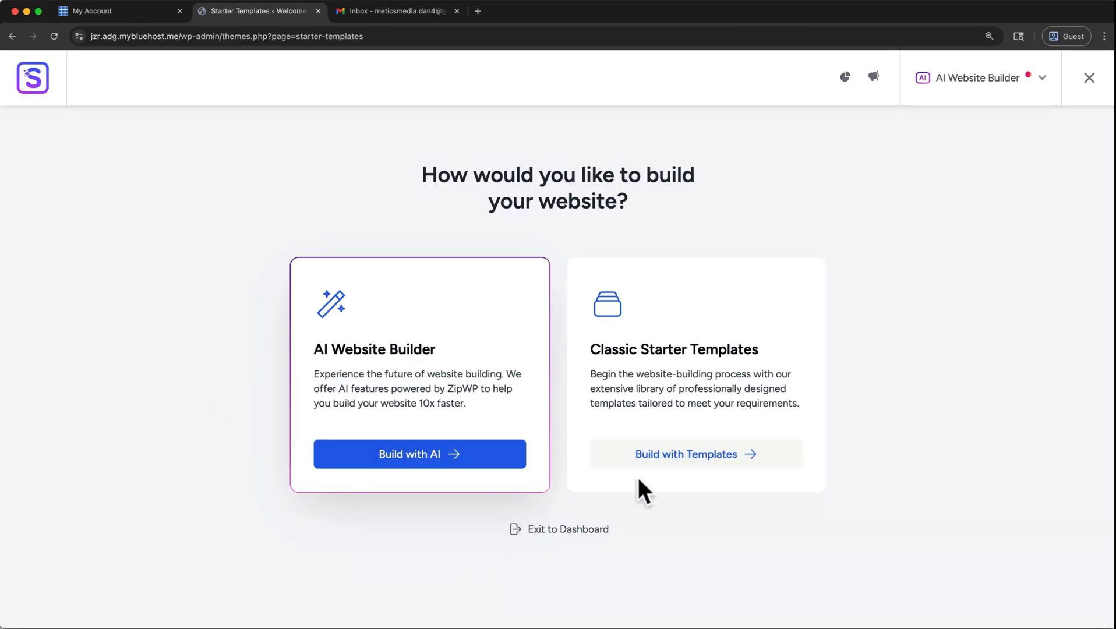
Look at the page builder choices for Classic Starter Templates and return to the choice of building method.
{"action": "left_click", "coordinate": [660, 466]}
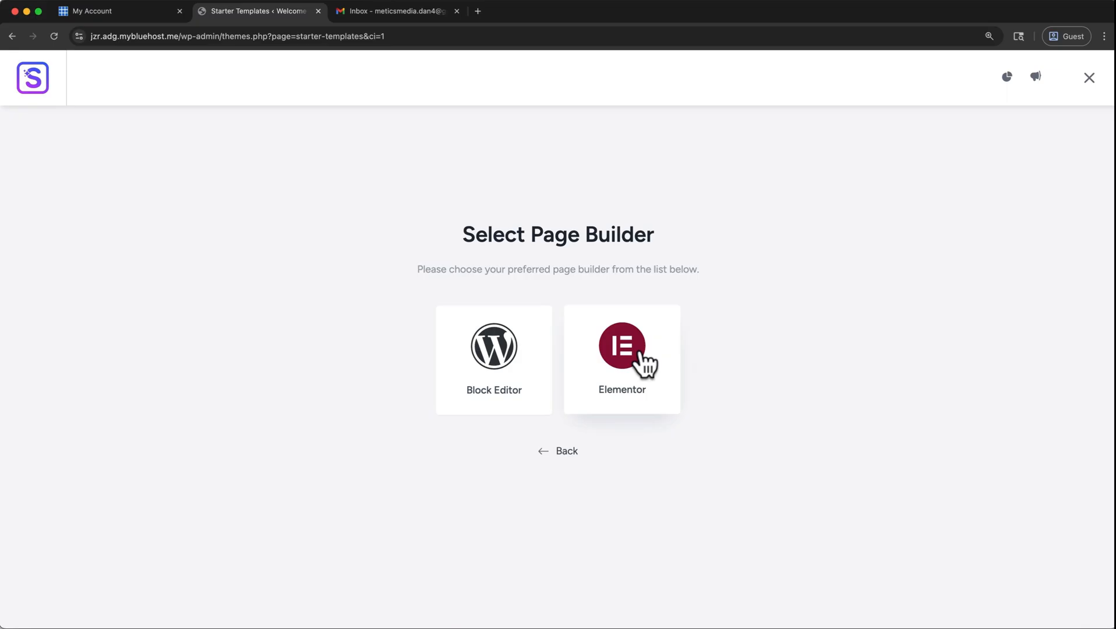
{"action": "left_click", "coordinate": [559, 454]}
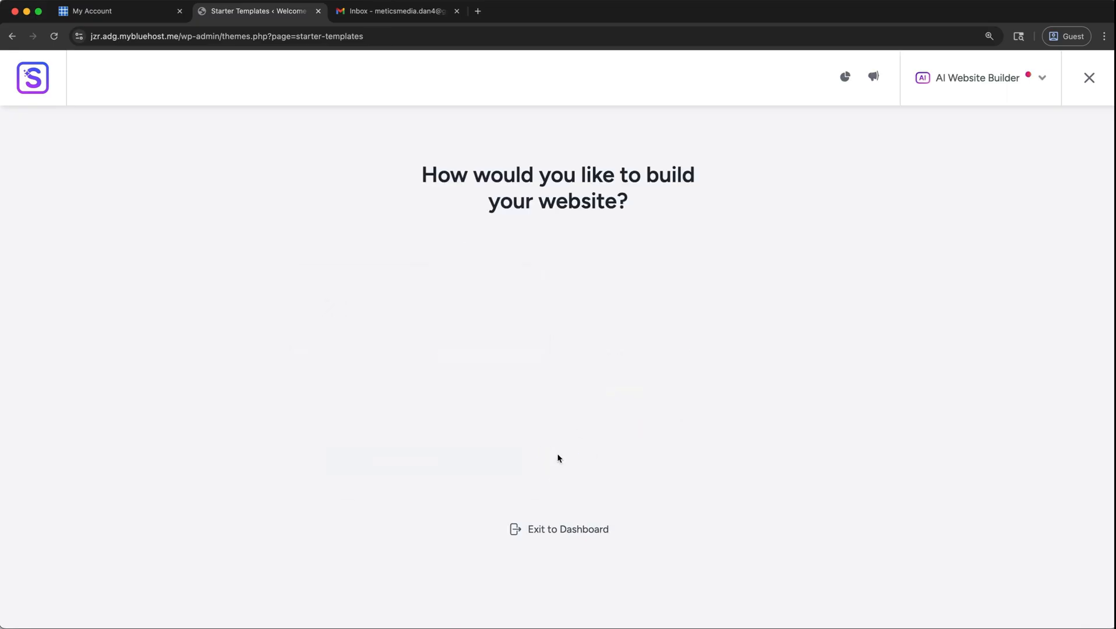
Exit the wizard and save the General Settings with "Disable Elementor Page Builder Templates in Starter Templates" left unchecked.
{"action": "left_click", "coordinate": [562, 531]}
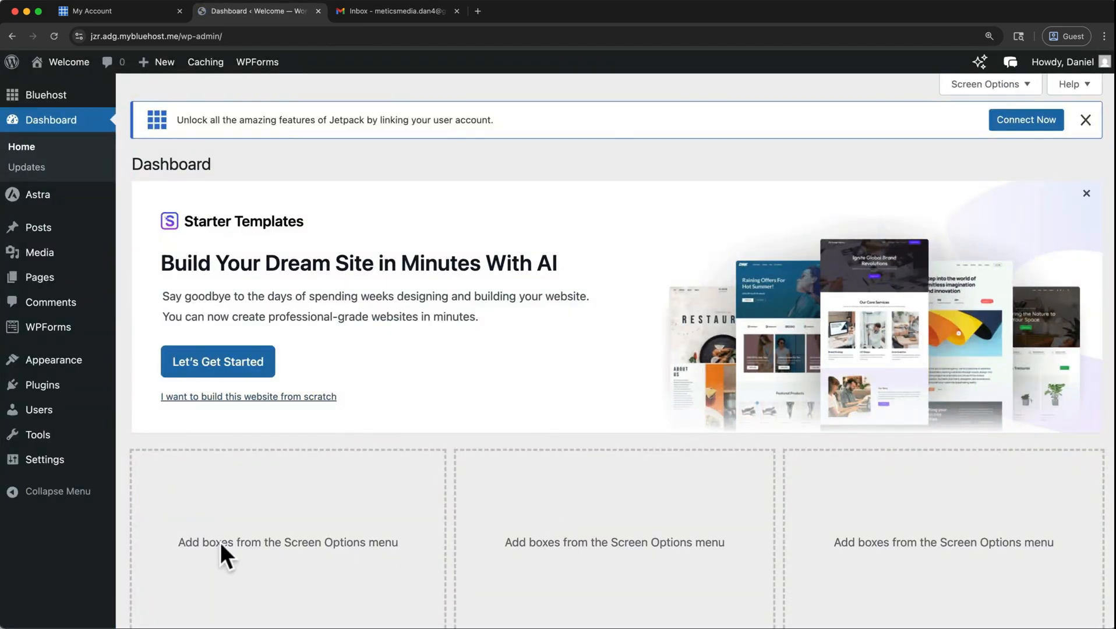
{"action": "mouse_move", "coordinate": [61, 468]}
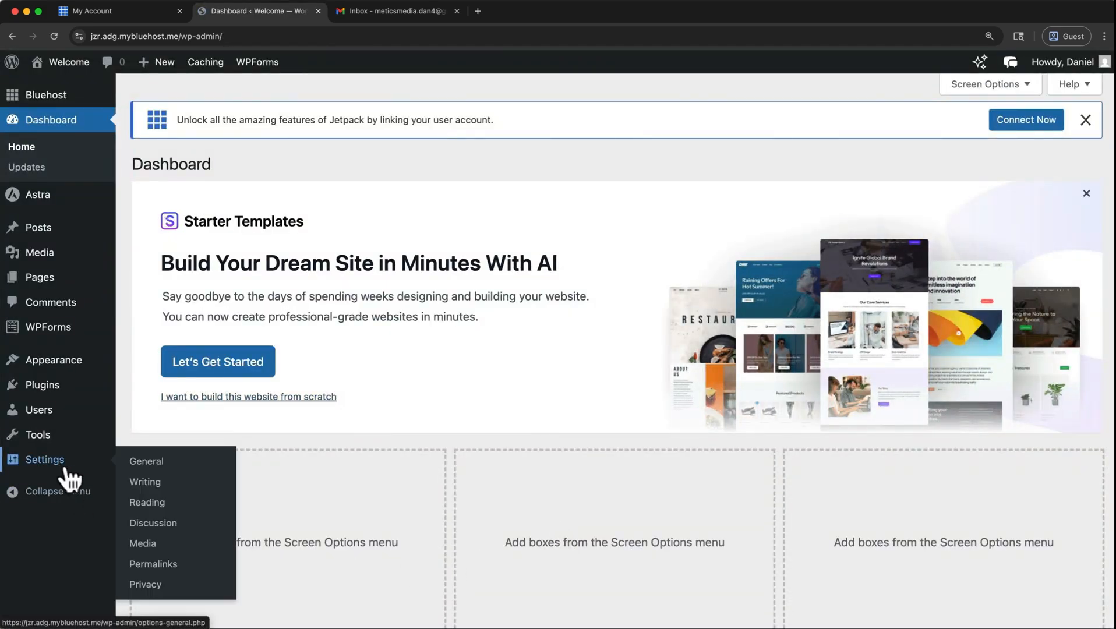
{"action": "left_click", "coordinate": [139, 462]}
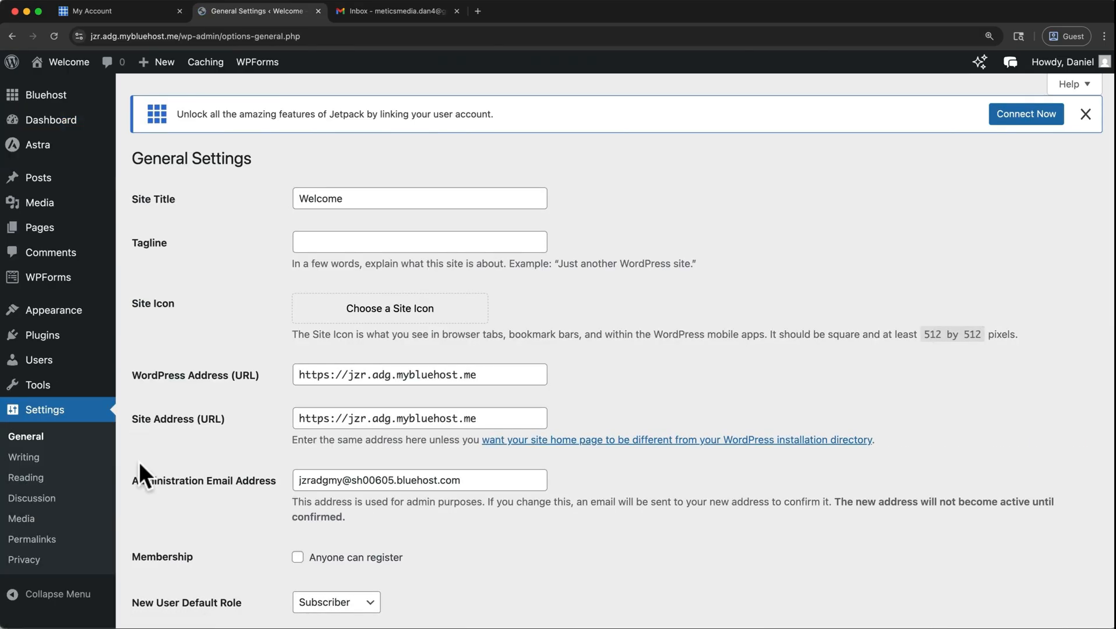
{"action": "scroll", "coordinate": [138, 461], "scroll_direction": "down", "scroll_amount": 12}
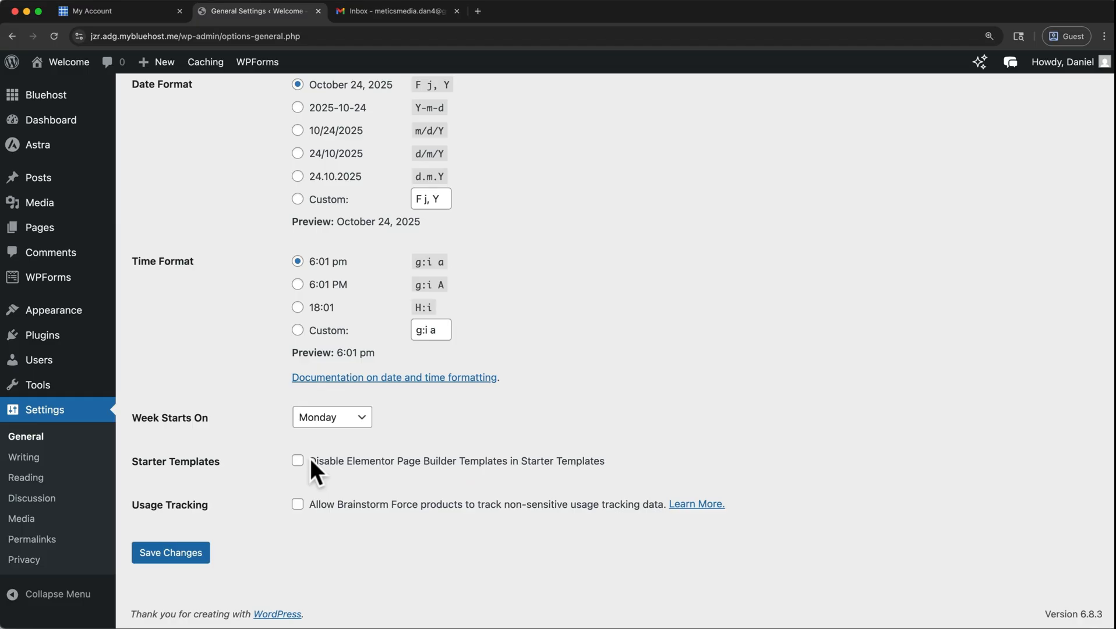
{"action": "left_click", "coordinate": [194, 545]}
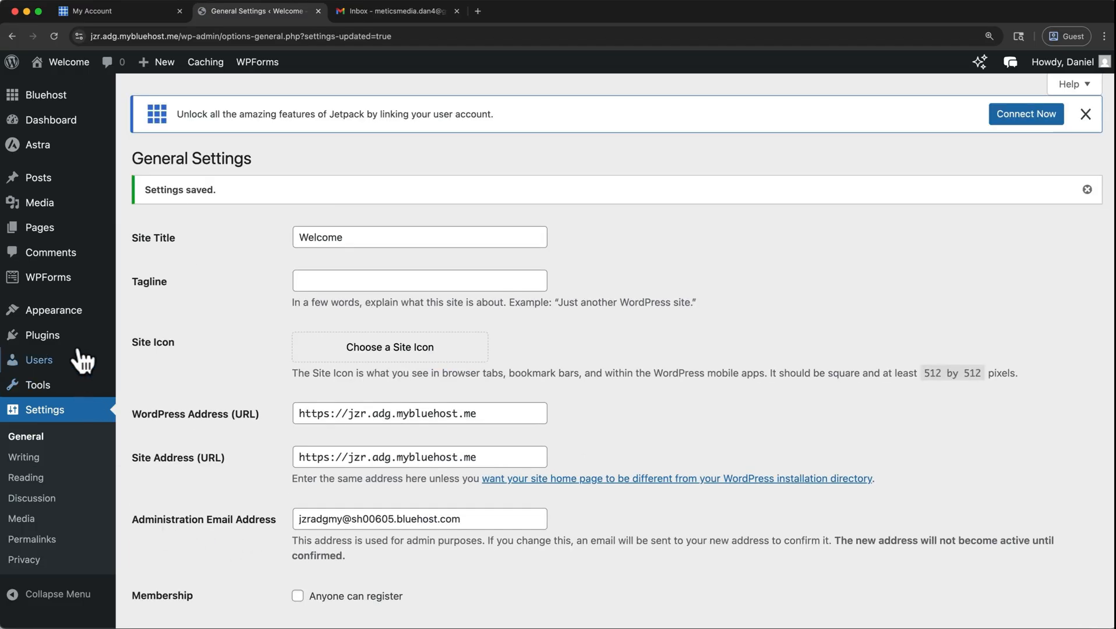
Restart Starter Templates from the installed plugins, open the classic templates for Elementor and dismiss the AI builder offer.
{"action": "left_click", "coordinate": [80, 335]}
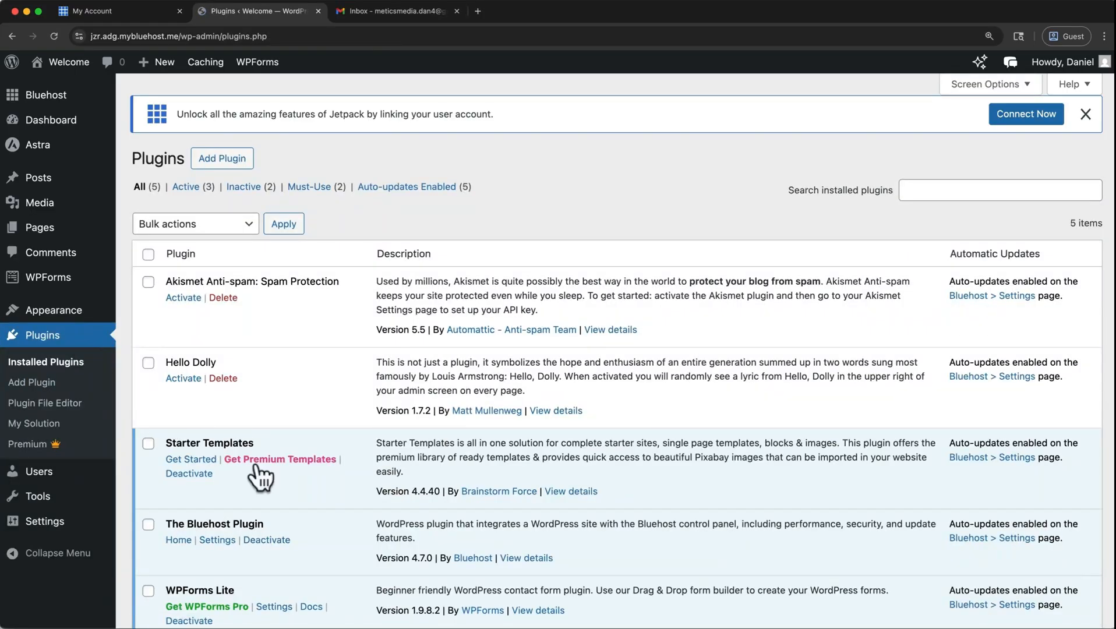
{"action": "left_click", "coordinate": [196, 459]}
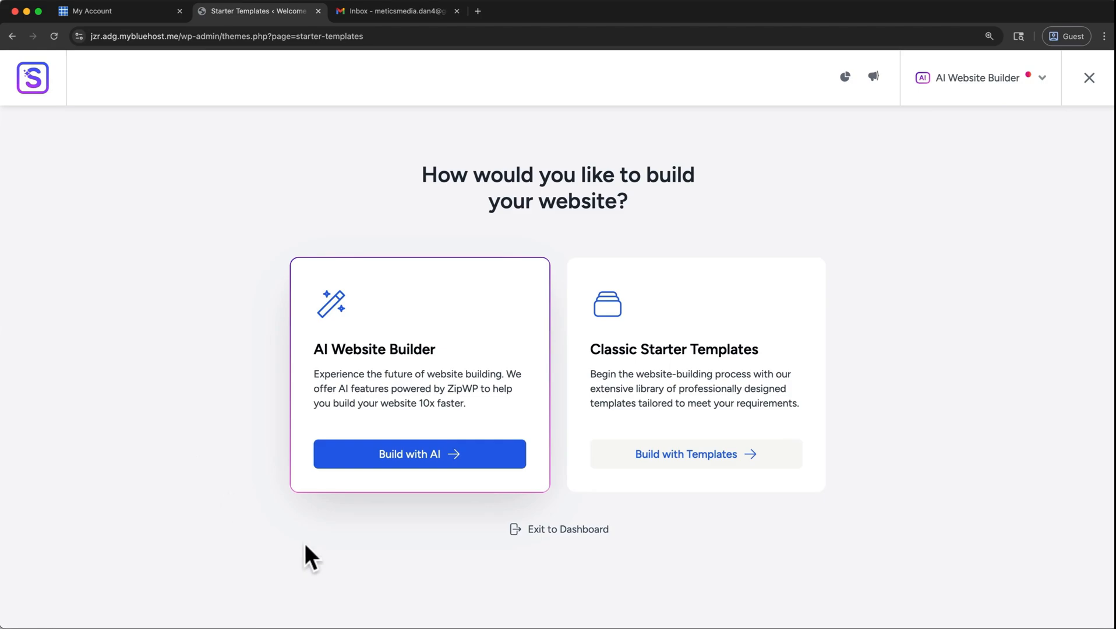
{"action": "left_click", "coordinate": [648, 466]}
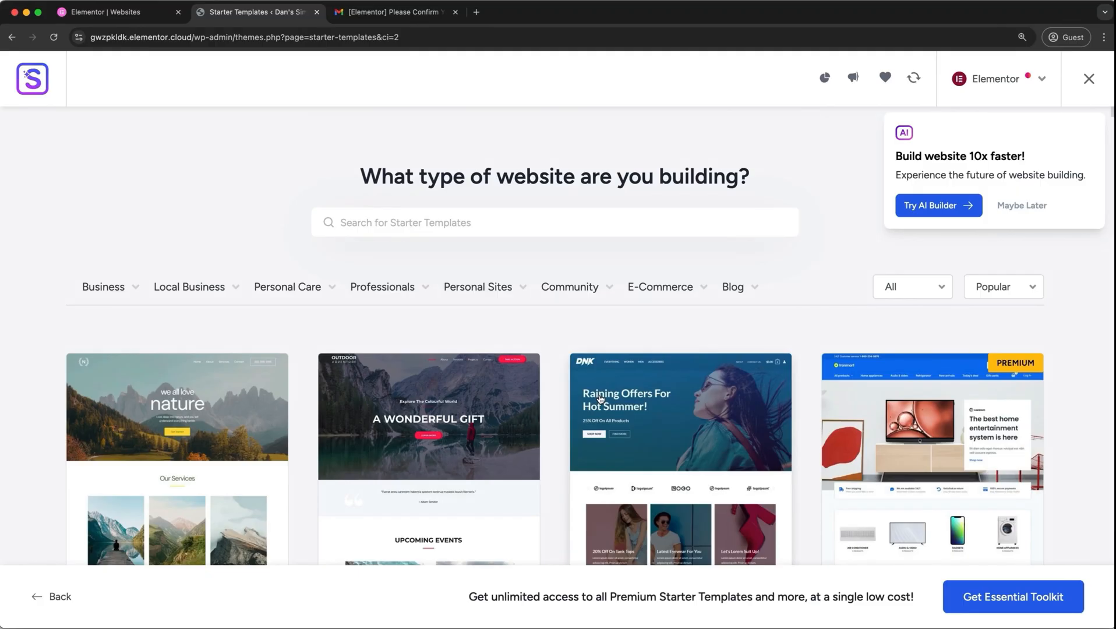
{"action": "left_click", "coordinate": [1031, 208]}
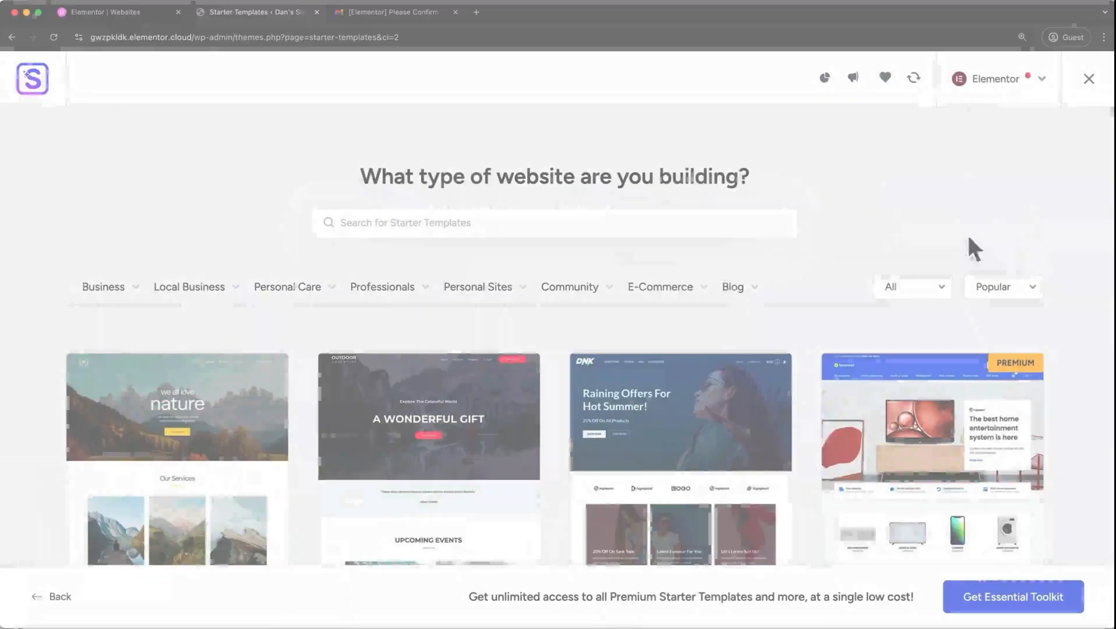
Look over the template categories and preview the Outdoor Adventure template with its About and Services pages.
{"action": "mouse_move", "coordinate": [670, 295]}
{"action": "mouse_move", "coordinate": [581, 296]}
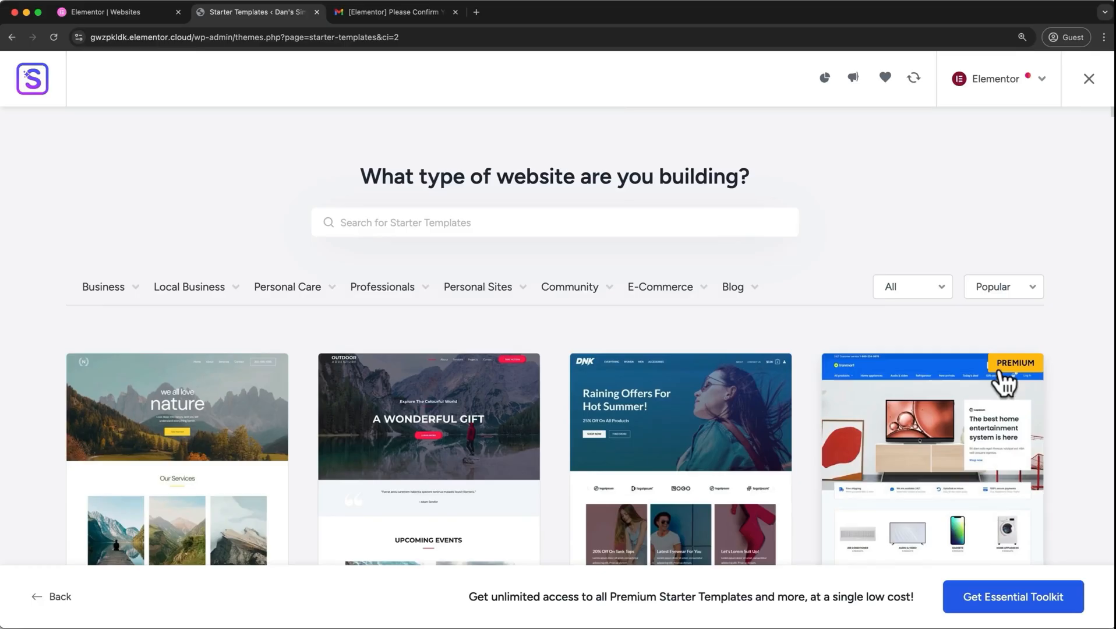
{"action": "left_click", "coordinate": [513, 473]}
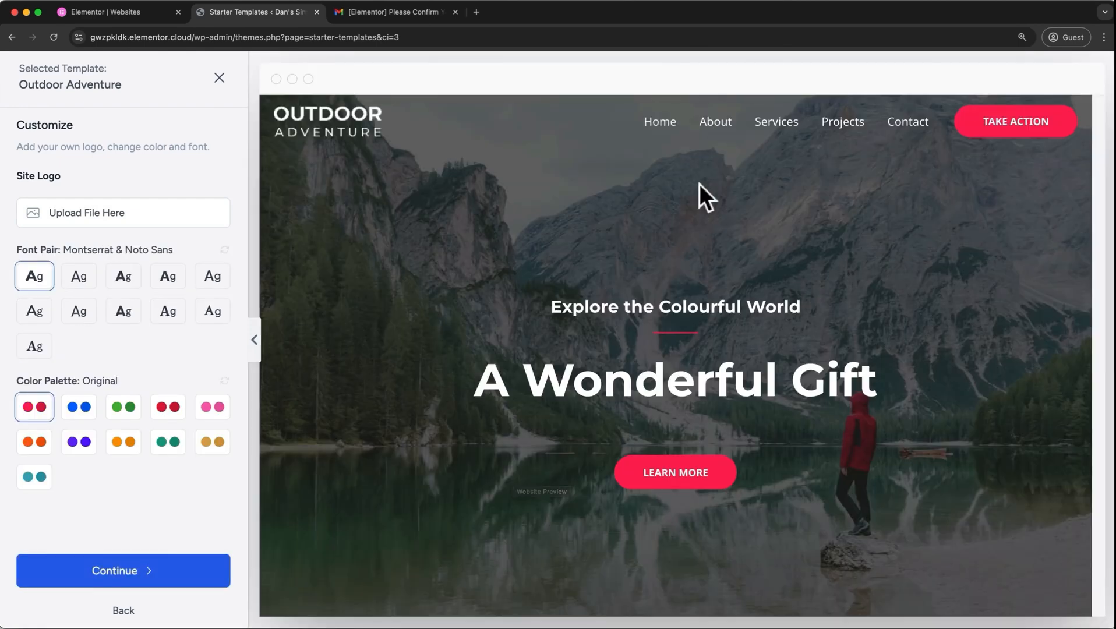
{"action": "left_click", "coordinate": [717, 122]}
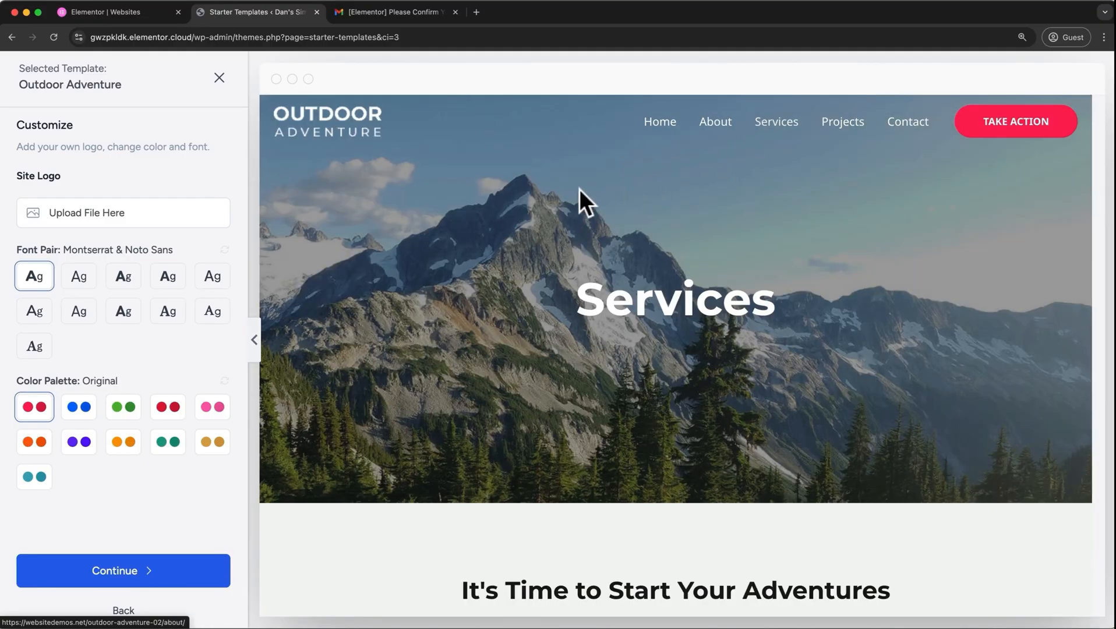
Close the Outdoor Adventure preview and select the Planet Earth template from the gallery.
{"action": "left_click", "coordinate": [219, 77]}
{"action": "scroll", "coordinate": [238, 219], "scroll_direction": "down", "scroll_amount": 2}
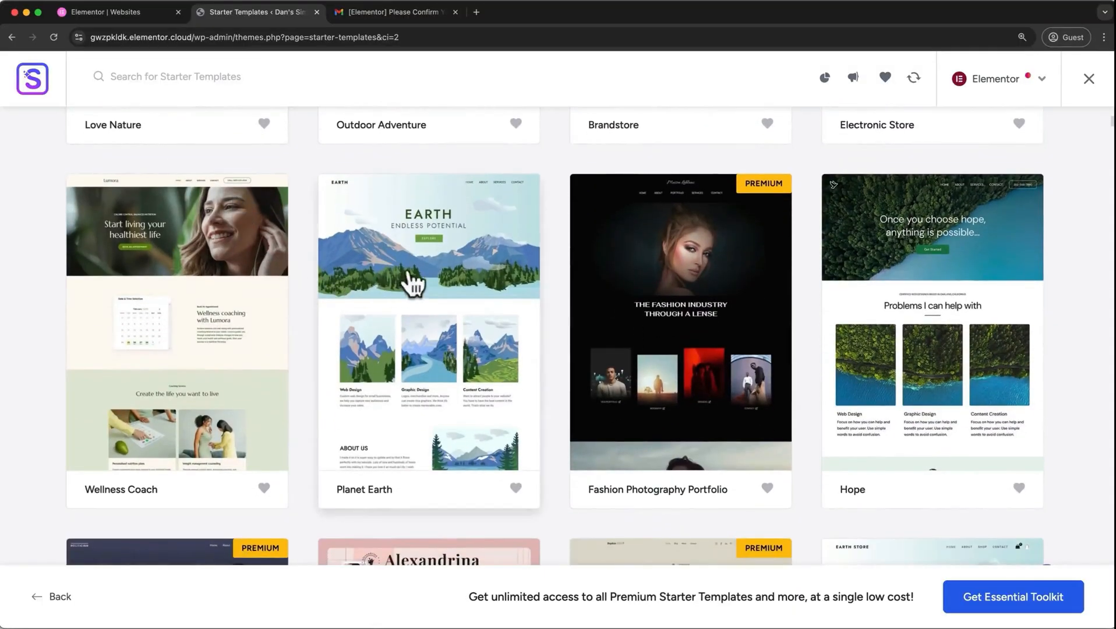
{"action": "left_click", "coordinate": [414, 284]}
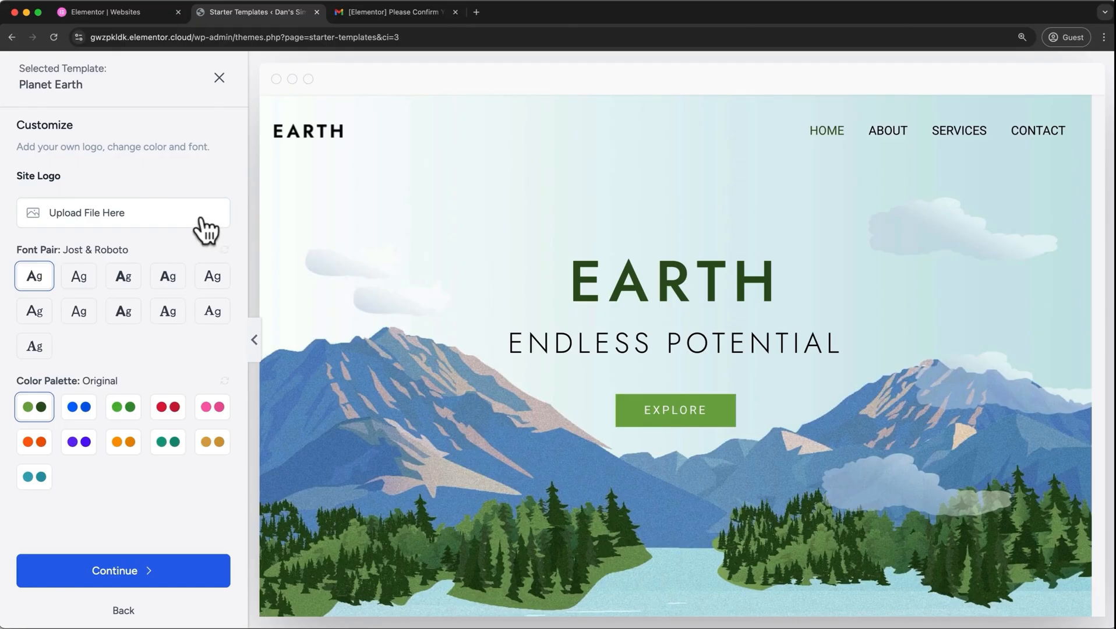
Try the Plus Jakarta Sans & Manrope and Lexend & DM Sans font pairs and palettes Style 1 and Style 2, restoring Jost & Roboto and Original.
{"action": "left_click", "coordinate": [82, 281]}
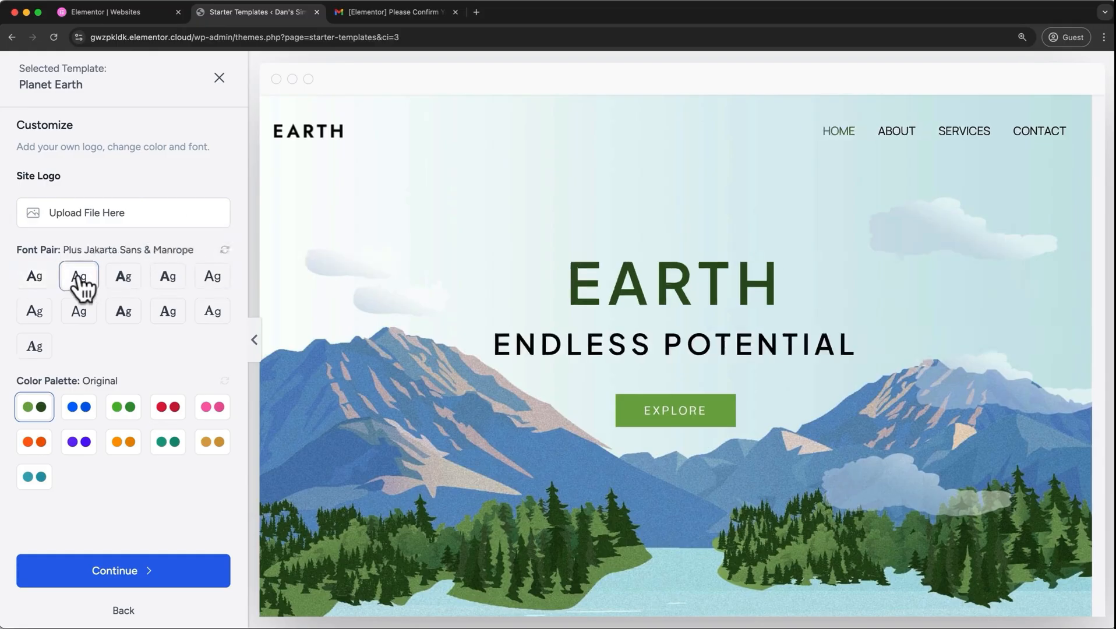
{"action": "left_click", "coordinate": [122, 281]}
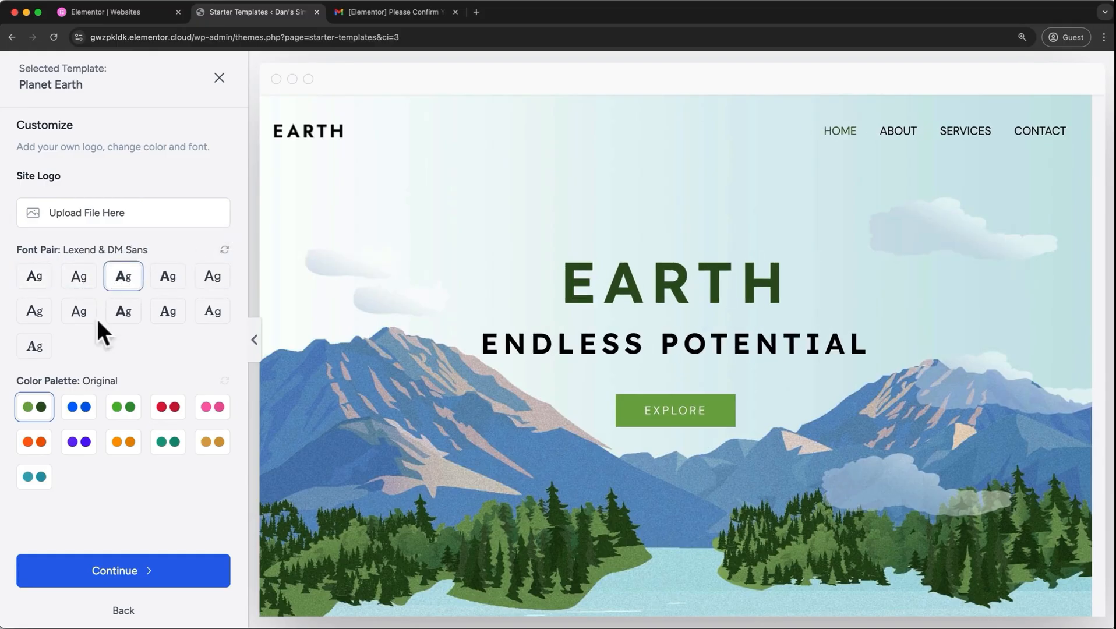
{"action": "left_click", "coordinate": [82, 418]}
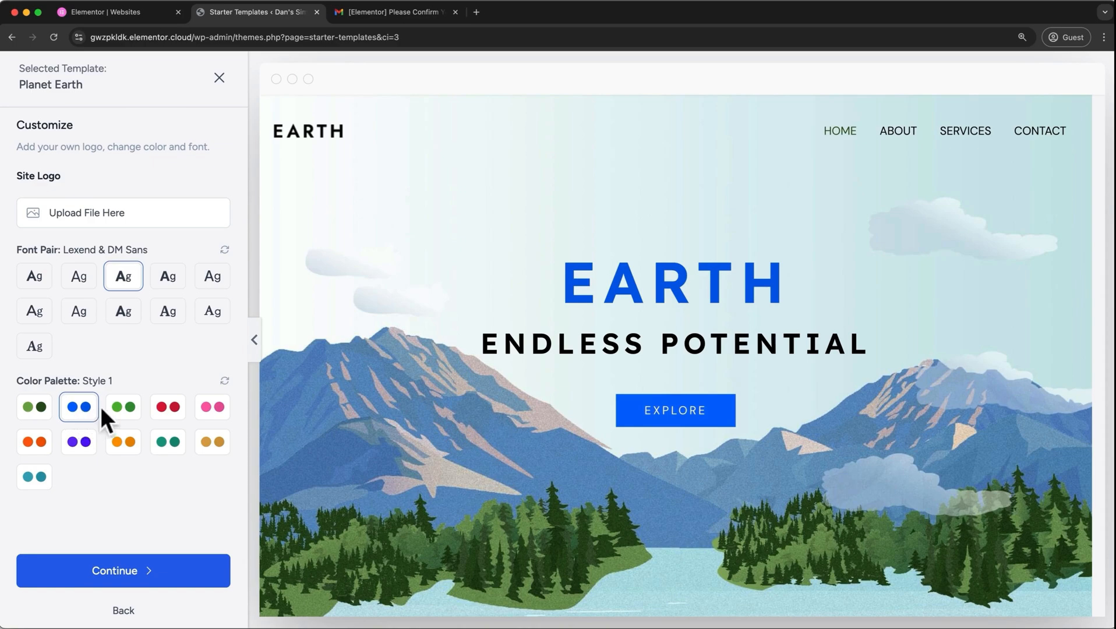
{"action": "left_click", "coordinate": [116, 408]}
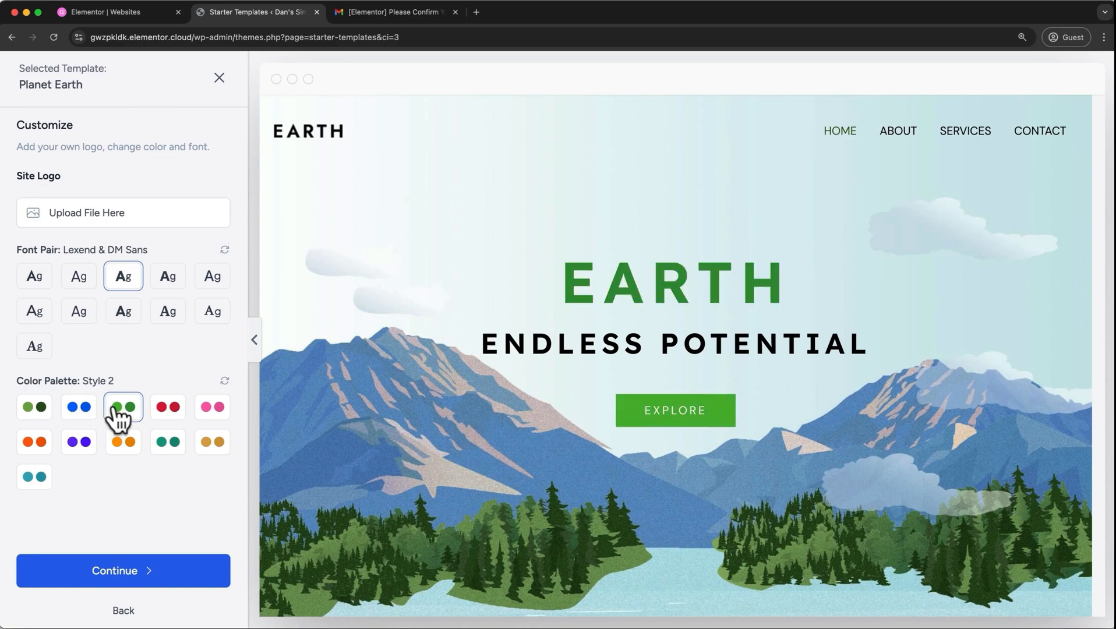
{"action": "left_click", "coordinate": [30, 284]}
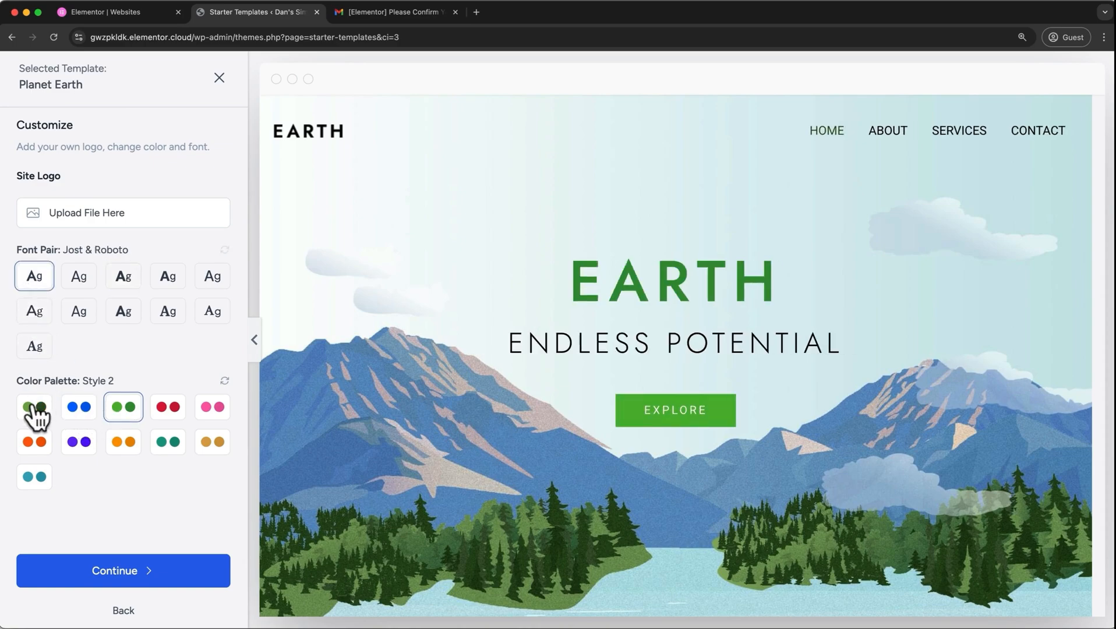
{"action": "left_click", "coordinate": [34, 407]}
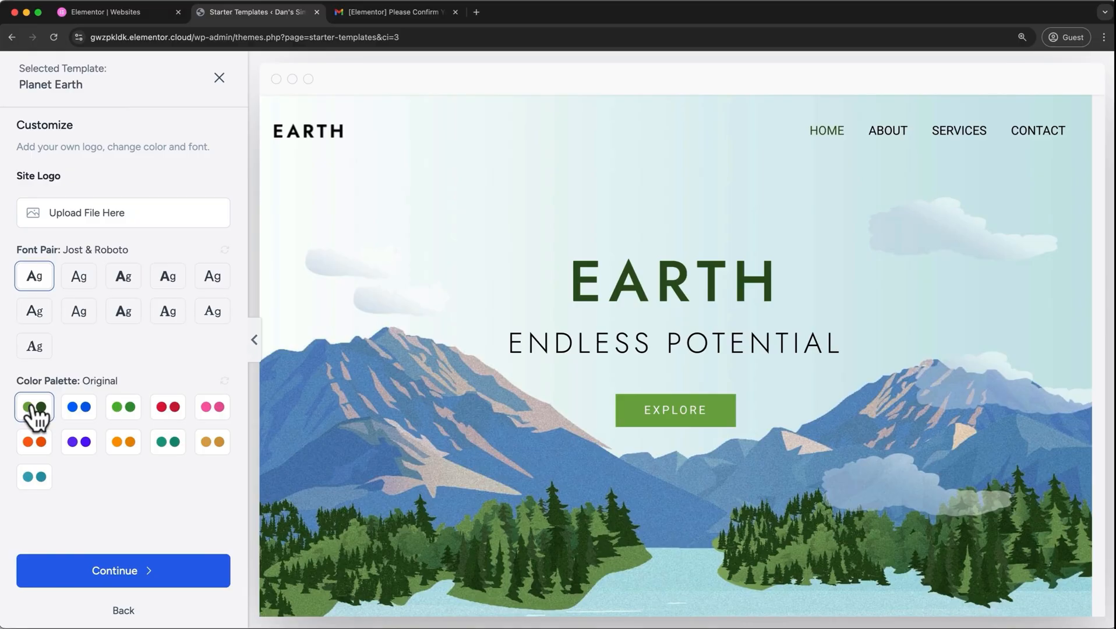
Build the website from the Planet Earth template, skipping the feature selection and memory limit condition and accepting the overwrite of site settings.
{"action": "left_click", "coordinate": [88, 571]}
{"action": "scroll", "coordinate": [87, 563], "scroll_direction": "down", "scroll_amount": 5}
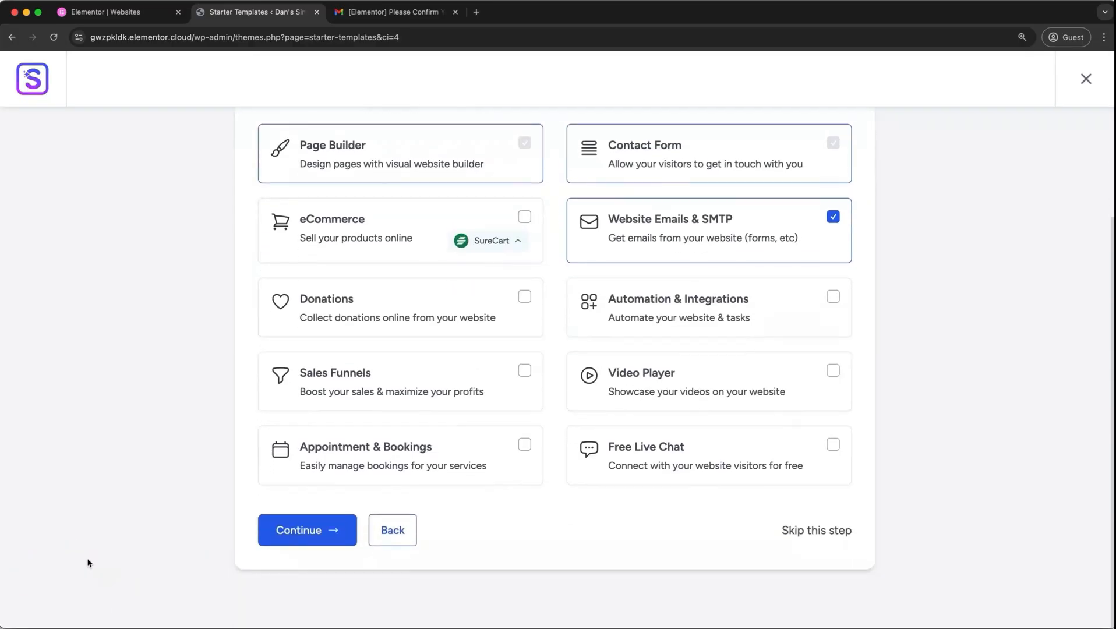
{"action": "left_click", "coordinate": [826, 538]}
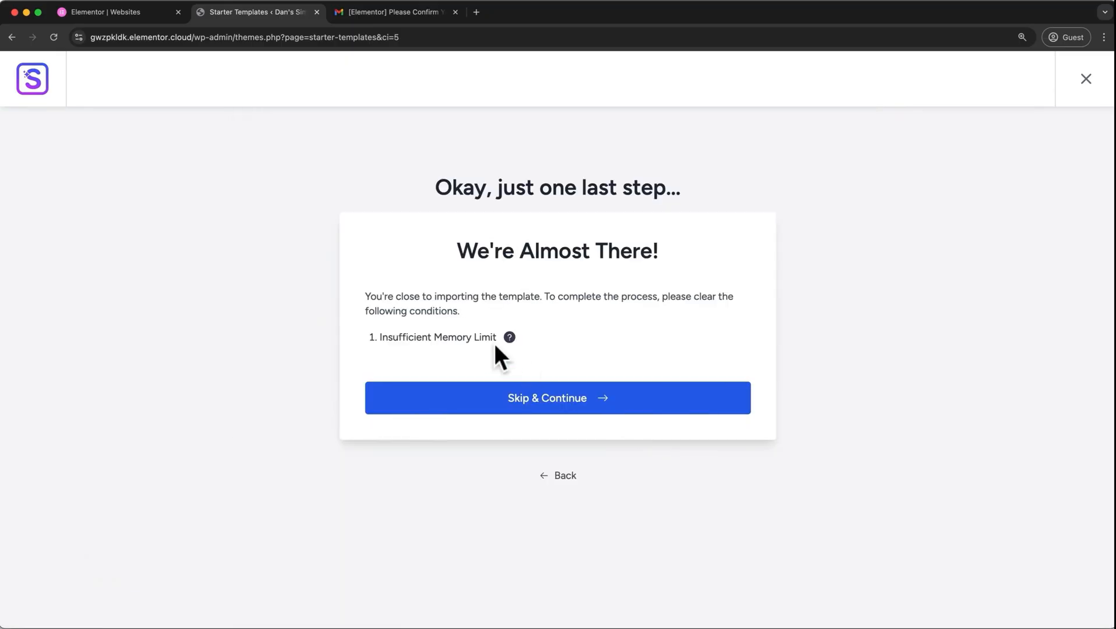
{"action": "left_click", "coordinate": [560, 408]}
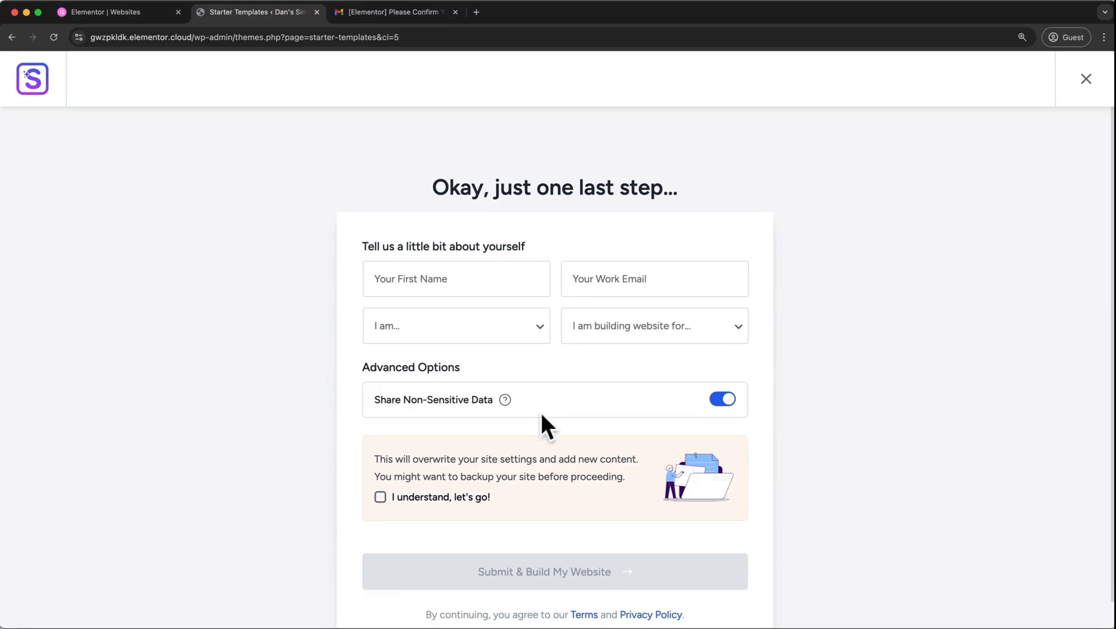
{"action": "left_click", "coordinate": [379, 497]}
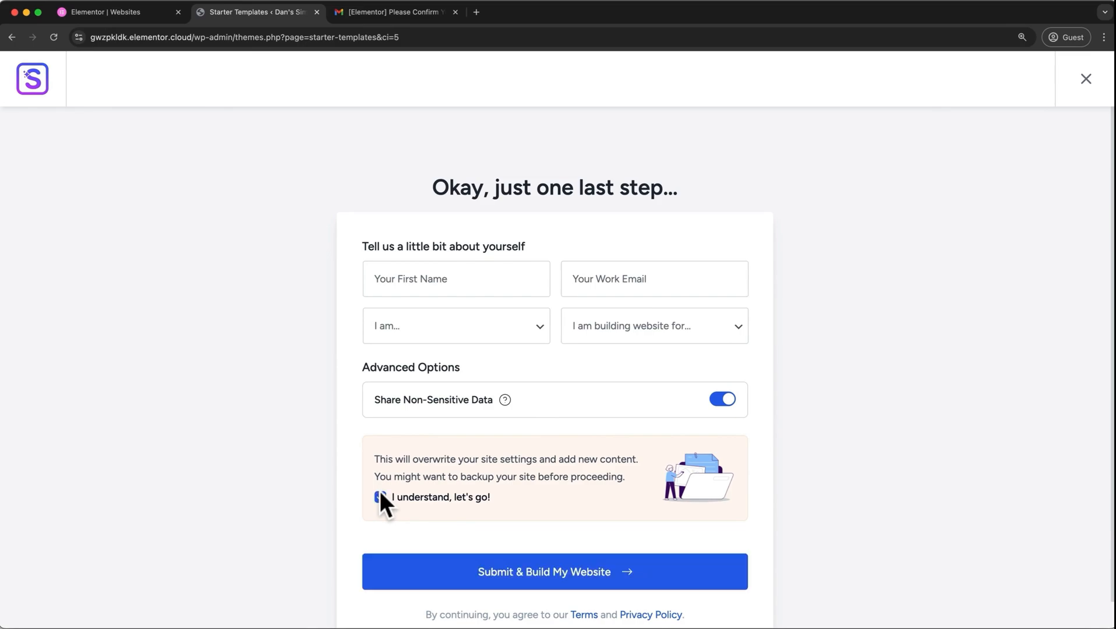
{"action": "left_click", "coordinate": [444, 573]}
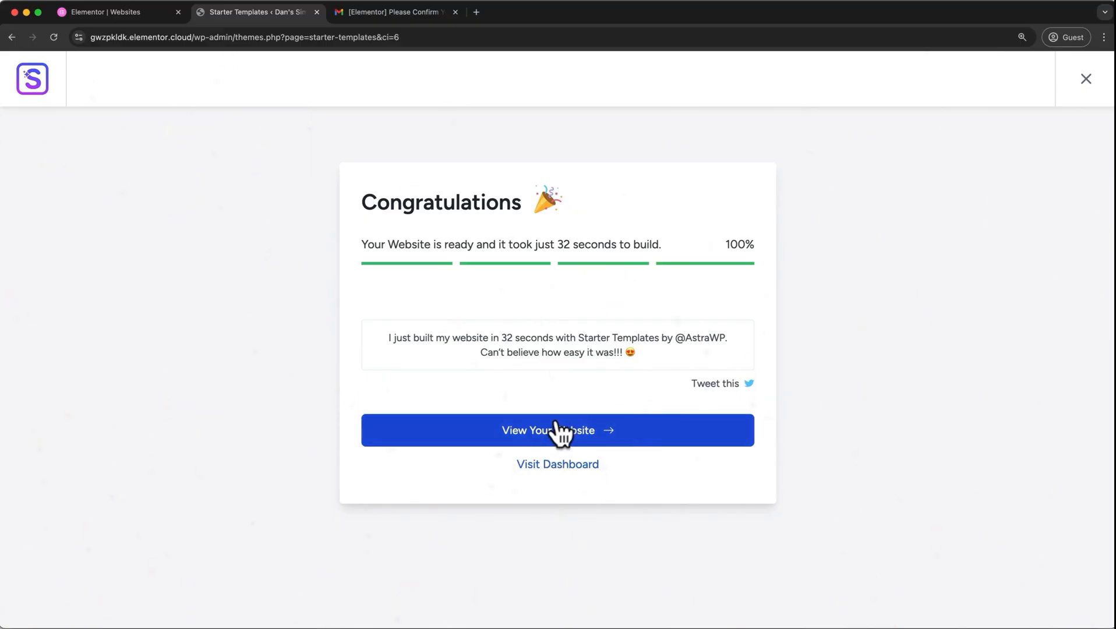
View the built website and look through its Home, About and Services pages.
{"action": "left_click", "coordinate": [556, 430]}
{"action": "scroll", "coordinate": [557, 419], "scroll_direction": "down", "scroll_amount": 7}
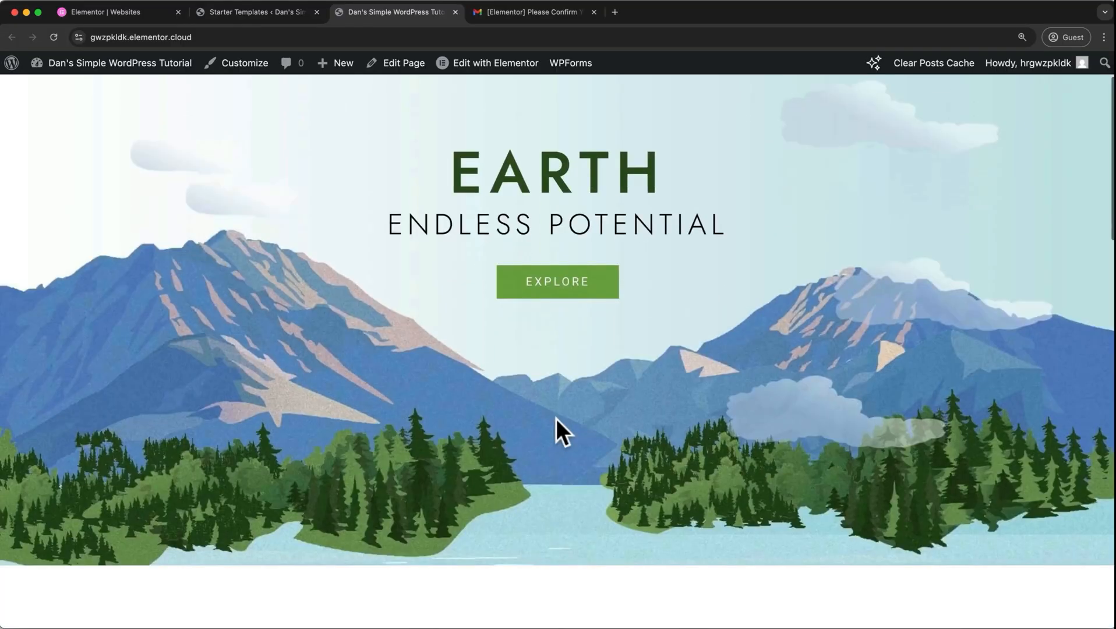
{"action": "scroll", "coordinate": [557, 420], "scroll_direction": "down", "scroll_amount": 12}
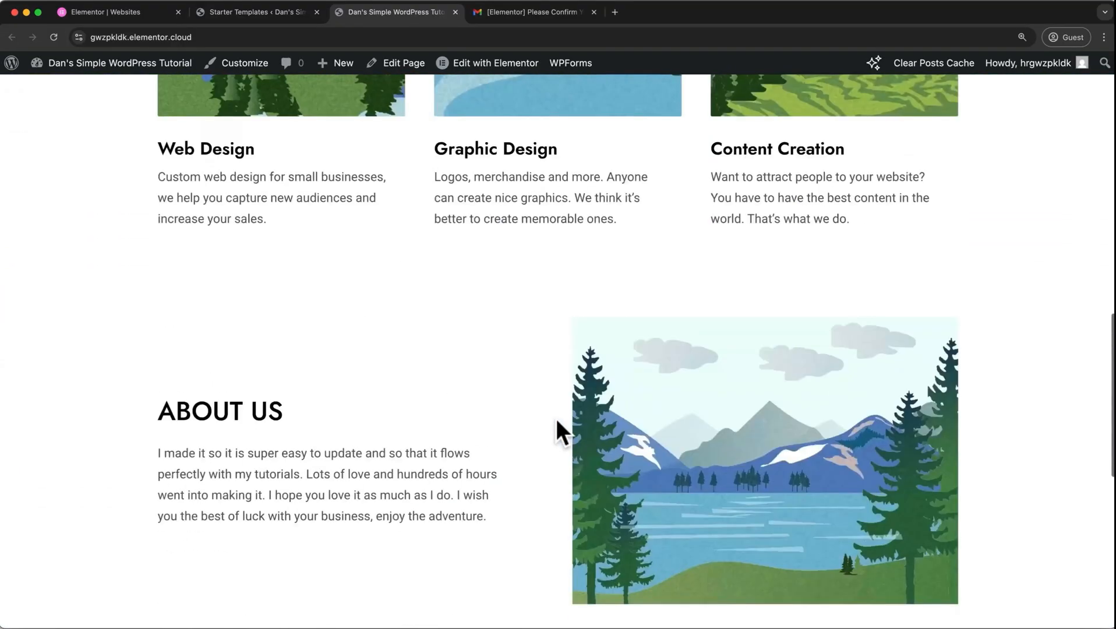
{"action": "scroll", "coordinate": [556, 418], "scroll_direction": "up", "scroll_amount": 20}
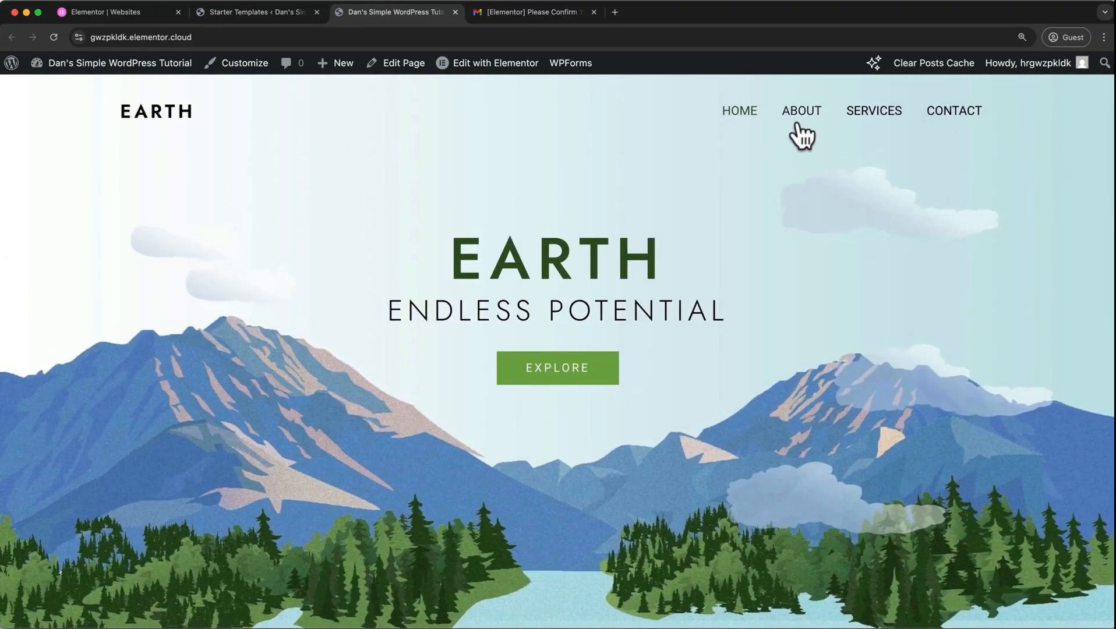
{"action": "left_click", "coordinate": [797, 124]}
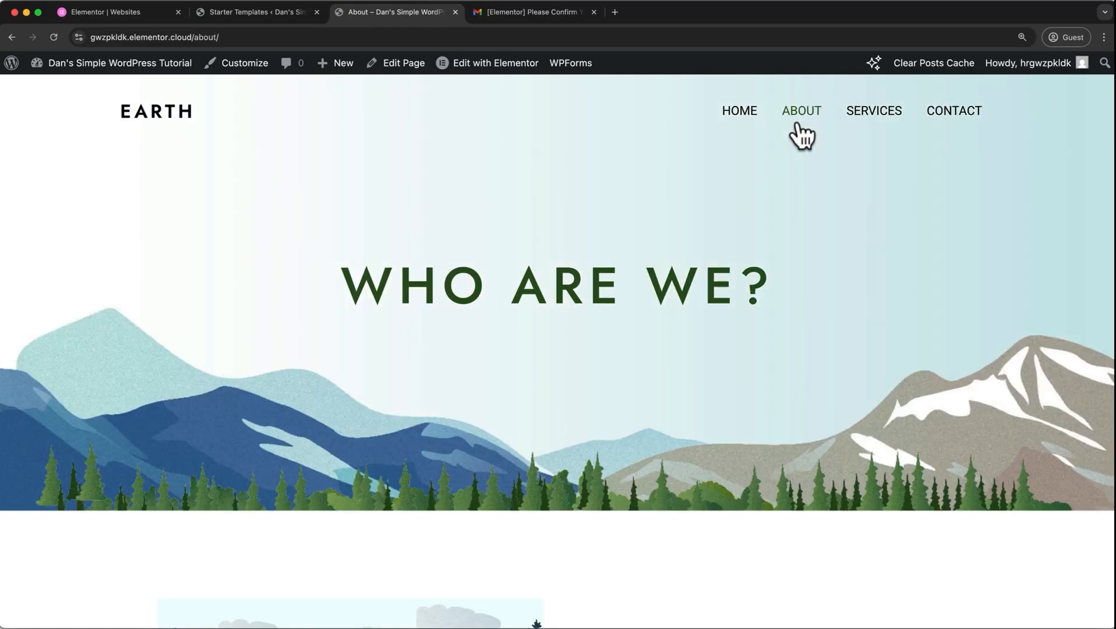
{"action": "left_click", "coordinate": [870, 122]}
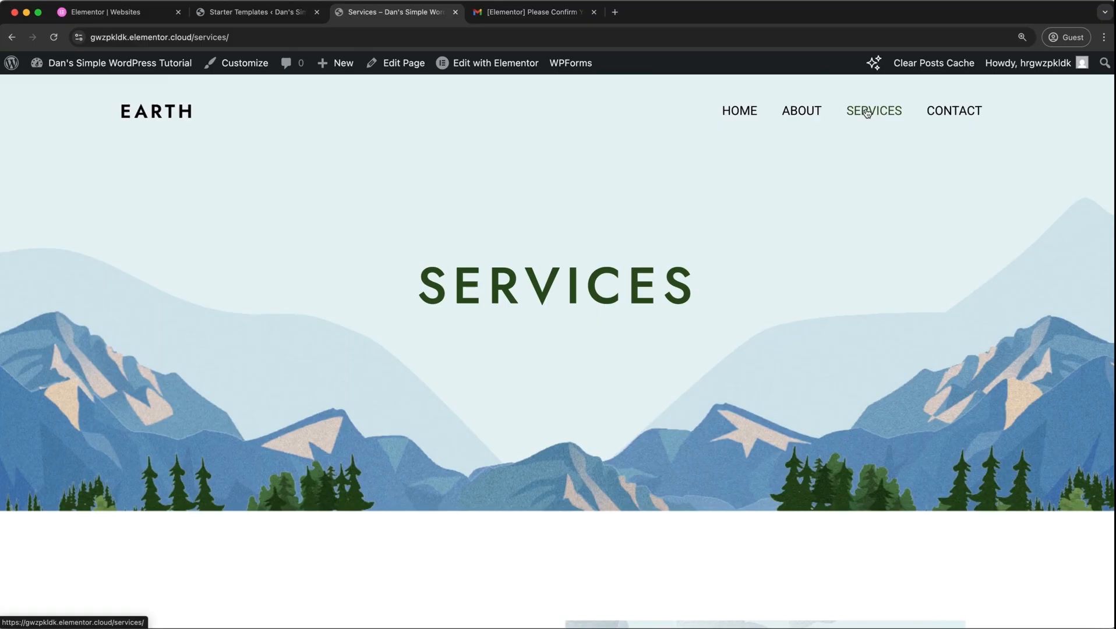
Open the site's WordPress dashboard in a new tab and close the Elementor websites, Starter Templates and e-mail tabs.
{"action": "right_click", "coordinate": [155, 58]}
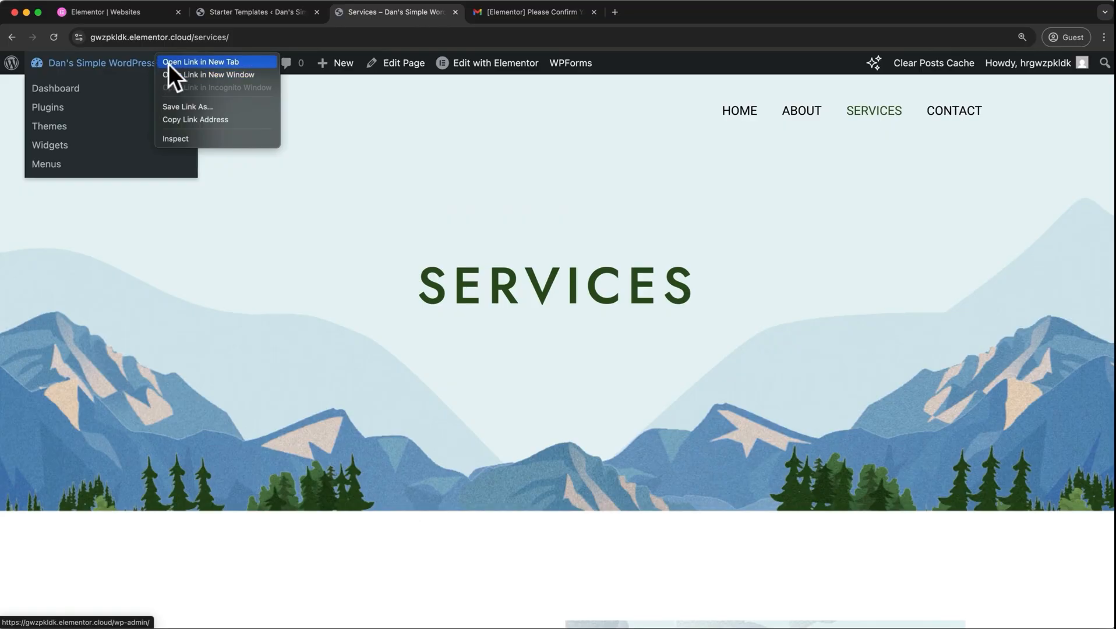
{"action": "left_click", "coordinate": [169, 64]}
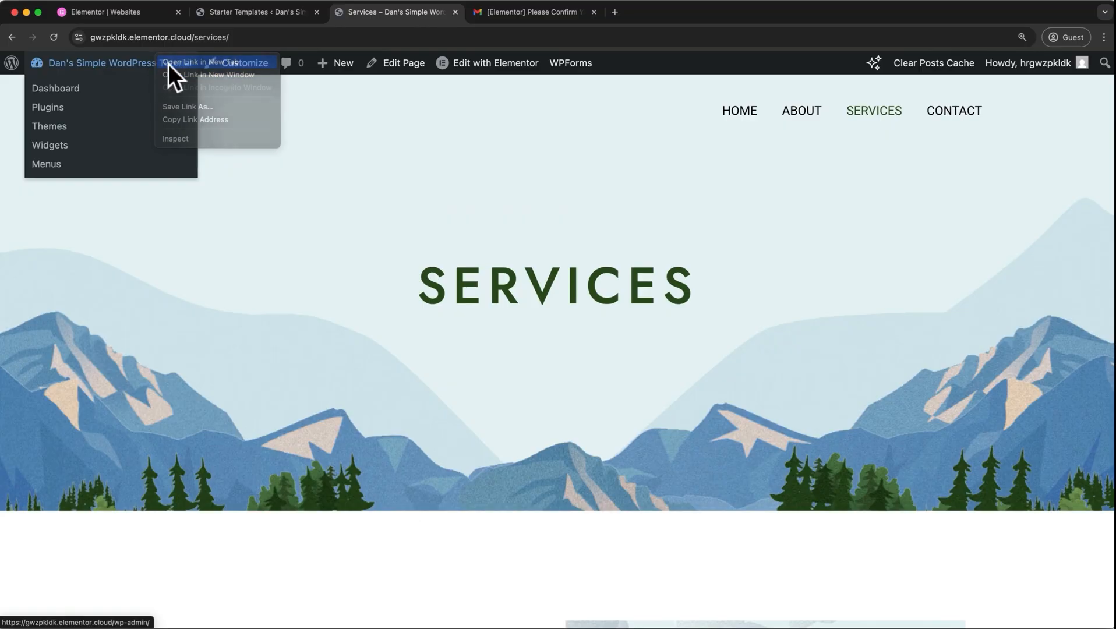
{"action": "left_click", "coordinate": [178, 11]}
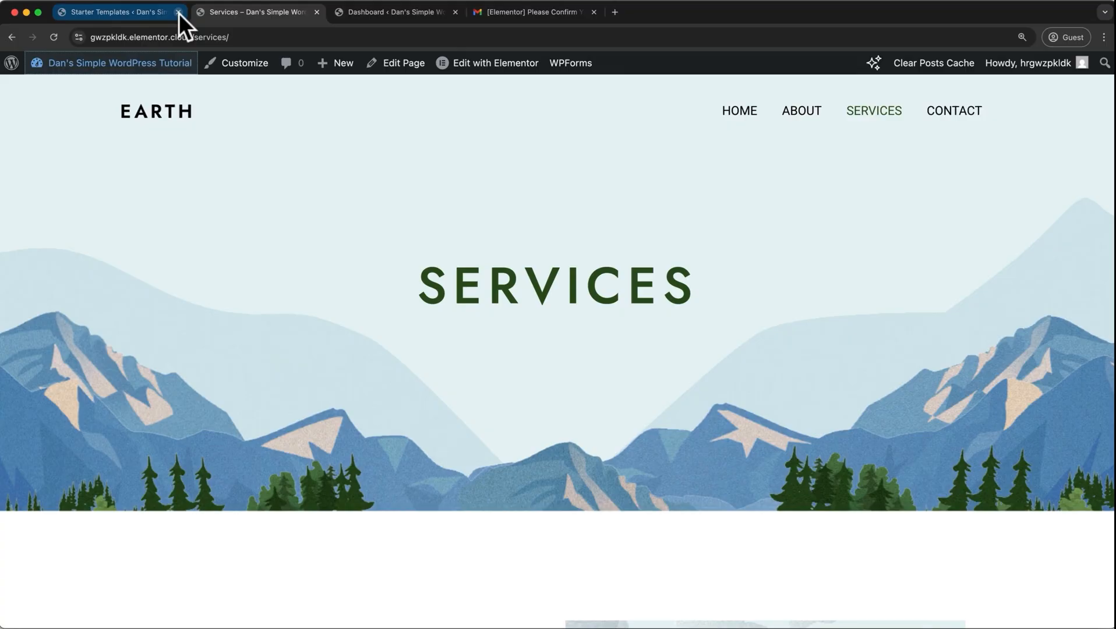
{"action": "left_click", "coordinate": [178, 12]}
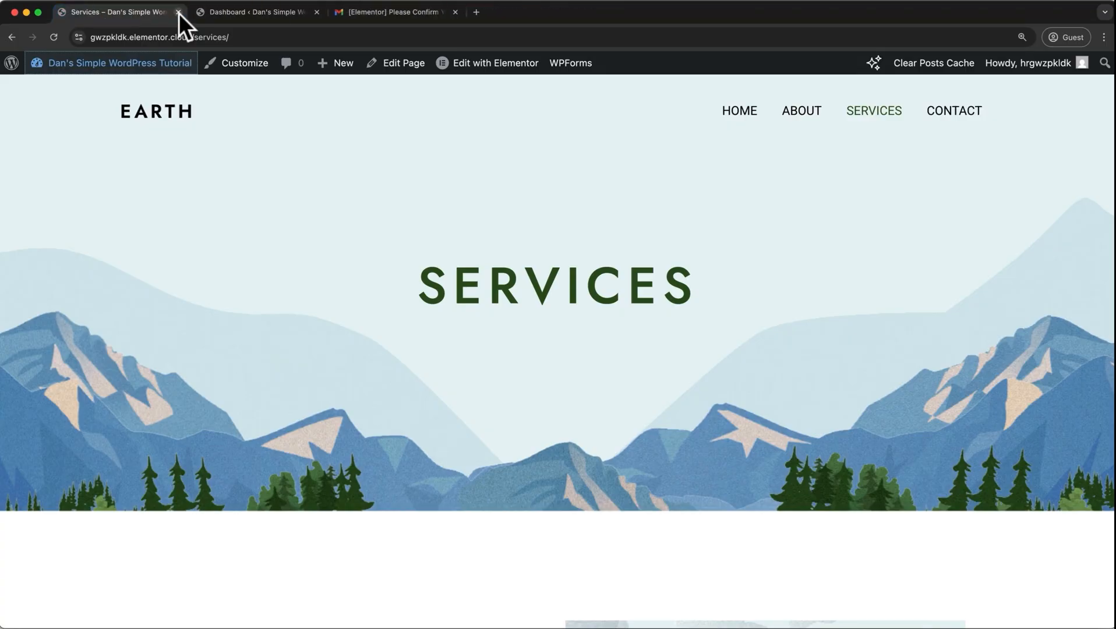
{"action": "left_click", "coordinate": [455, 12]}
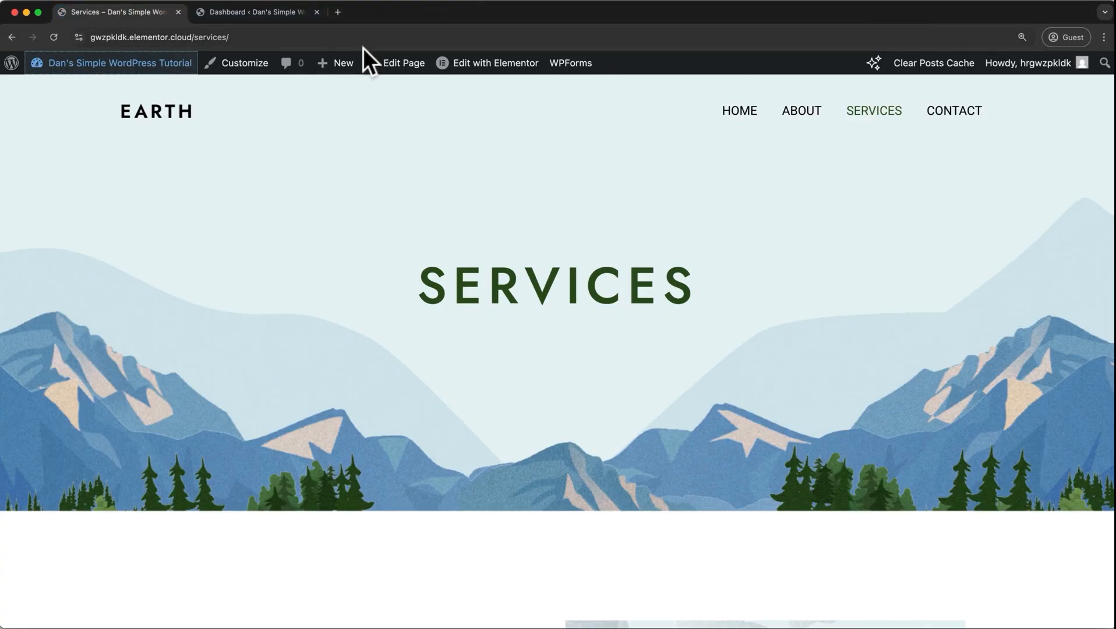
Open the dashboard's Pages list, open the Home page in the Elementor editor in a new tab, and close that tab.
{"action": "left_click", "coordinate": [254, 18]}
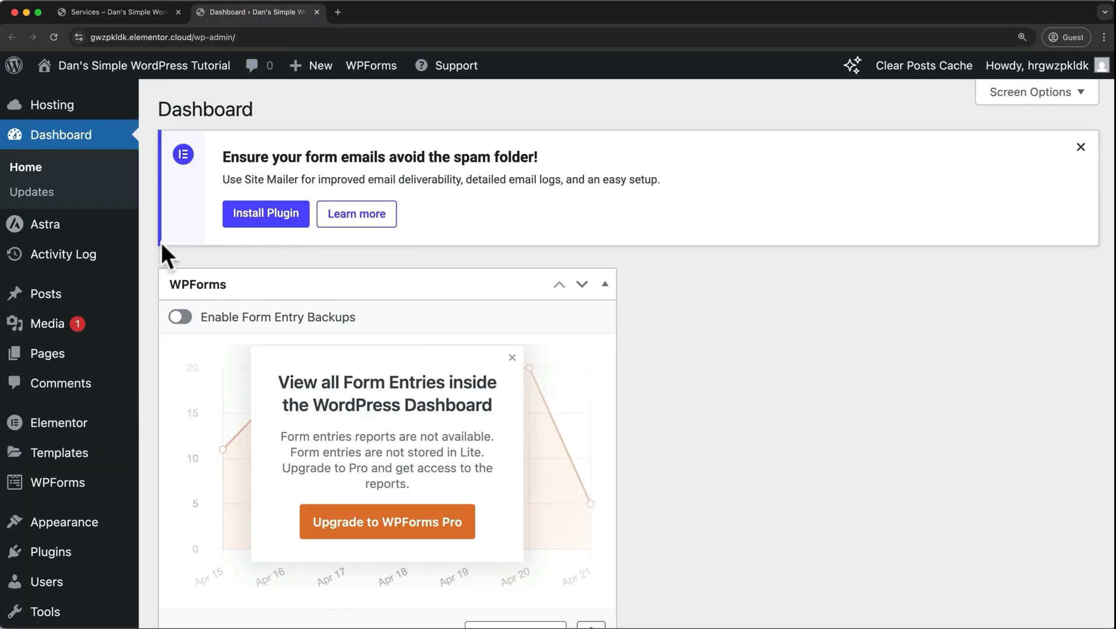
{"action": "left_click", "coordinate": [62, 363]}
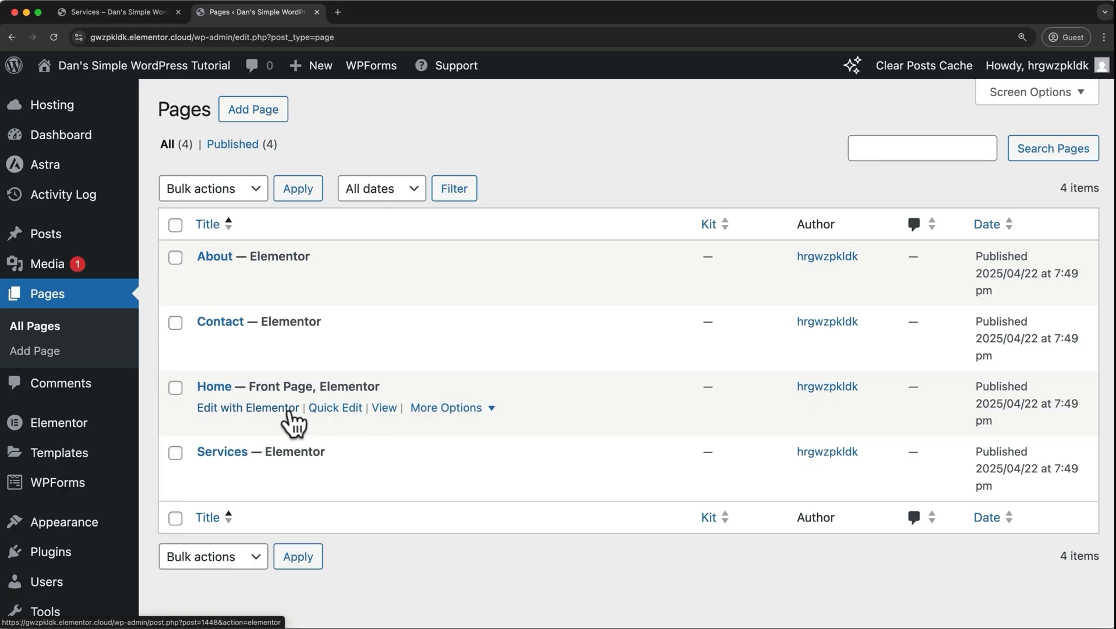
{"action": "left_click", "coordinate": [290, 410]}
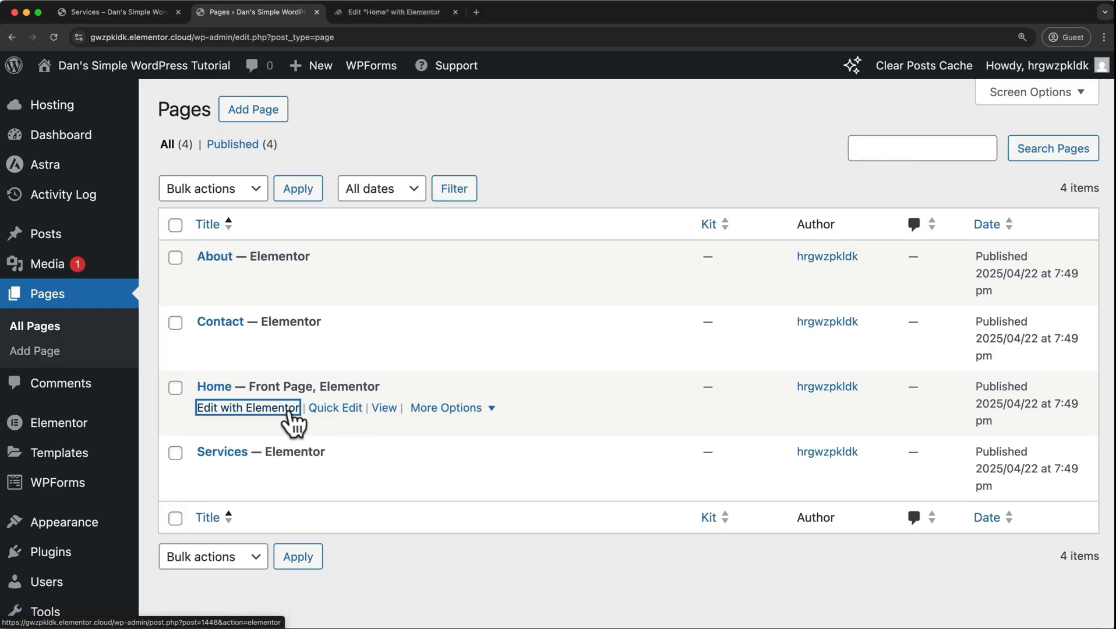
{"action": "left_click", "coordinate": [391, 17]}
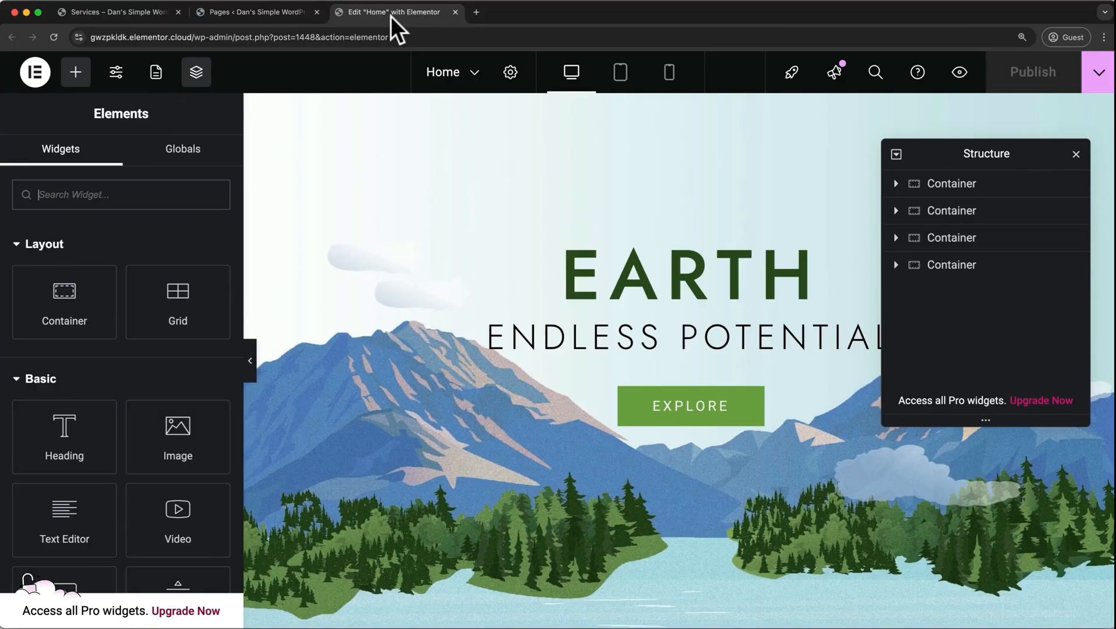
{"action": "left_click", "coordinate": [455, 11]}
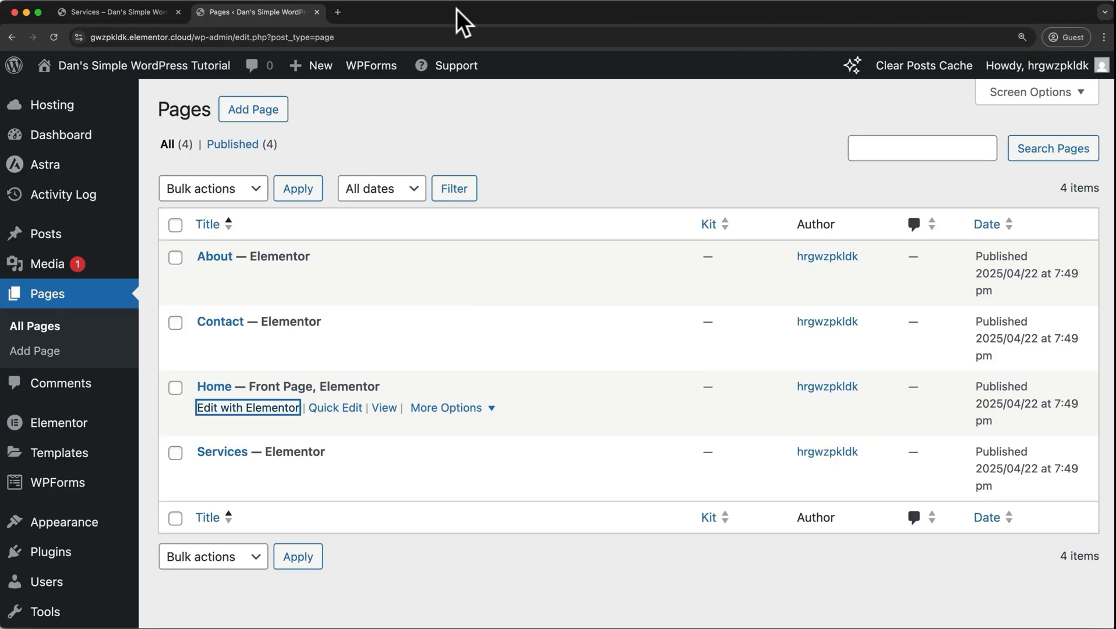
Visit the live site in a new tab and open its Home page in the Elementor editor from there.
{"action": "mouse_move", "coordinate": [99, 75]}
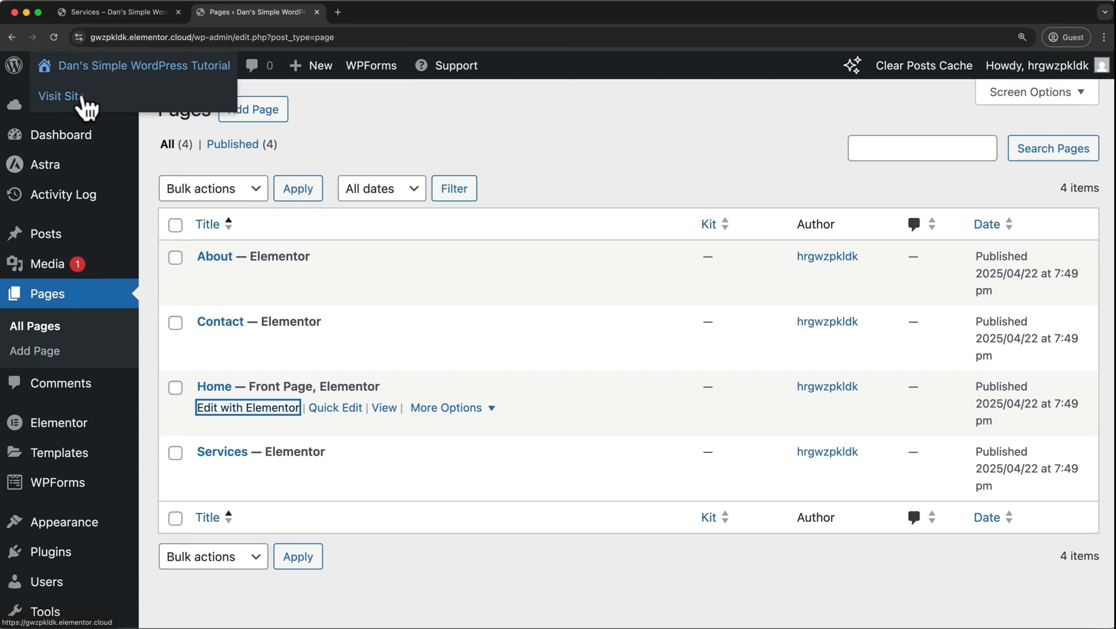
{"action": "left_click", "coordinate": [83, 97], "text": "super"}
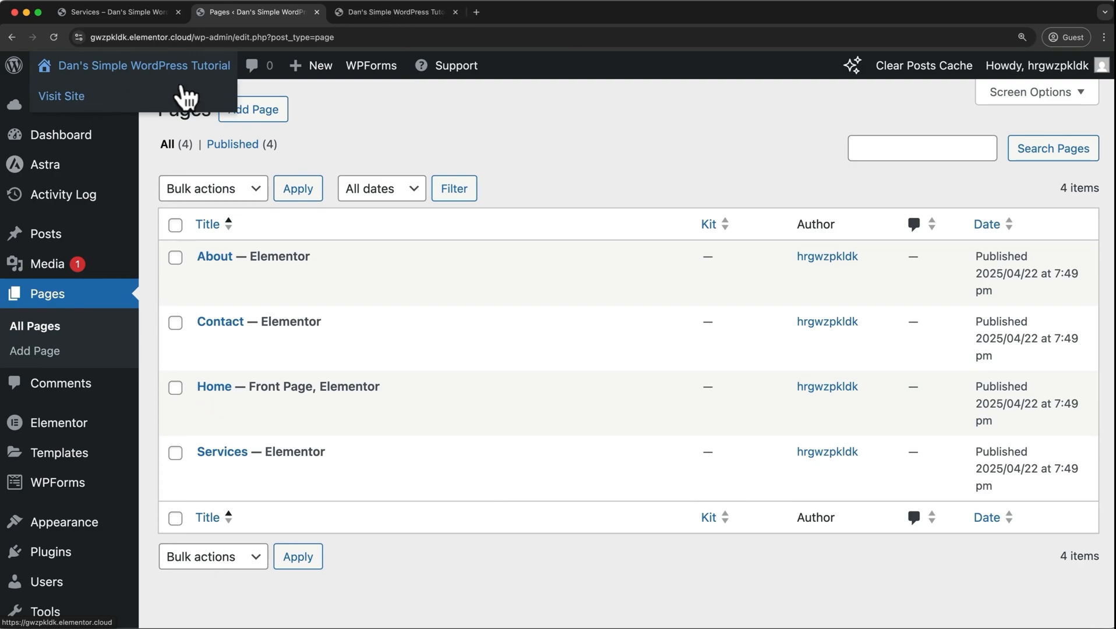
{"action": "left_click", "coordinate": [367, 14]}
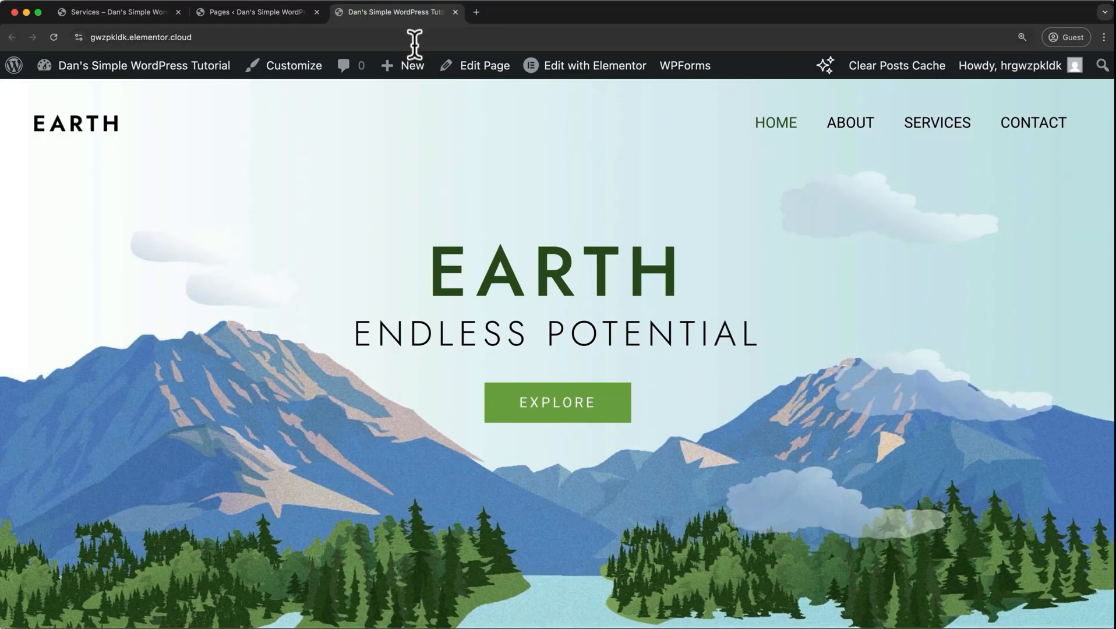
{"action": "mouse_move", "coordinate": [539, 68]}
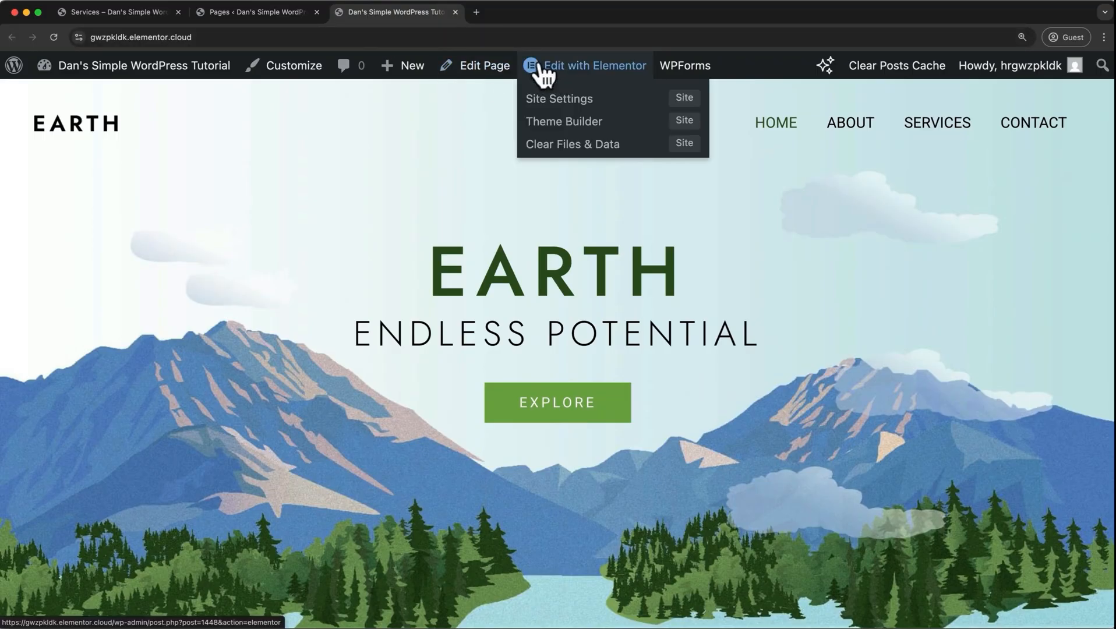
{"action": "left_click", "coordinate": [539, 69]}
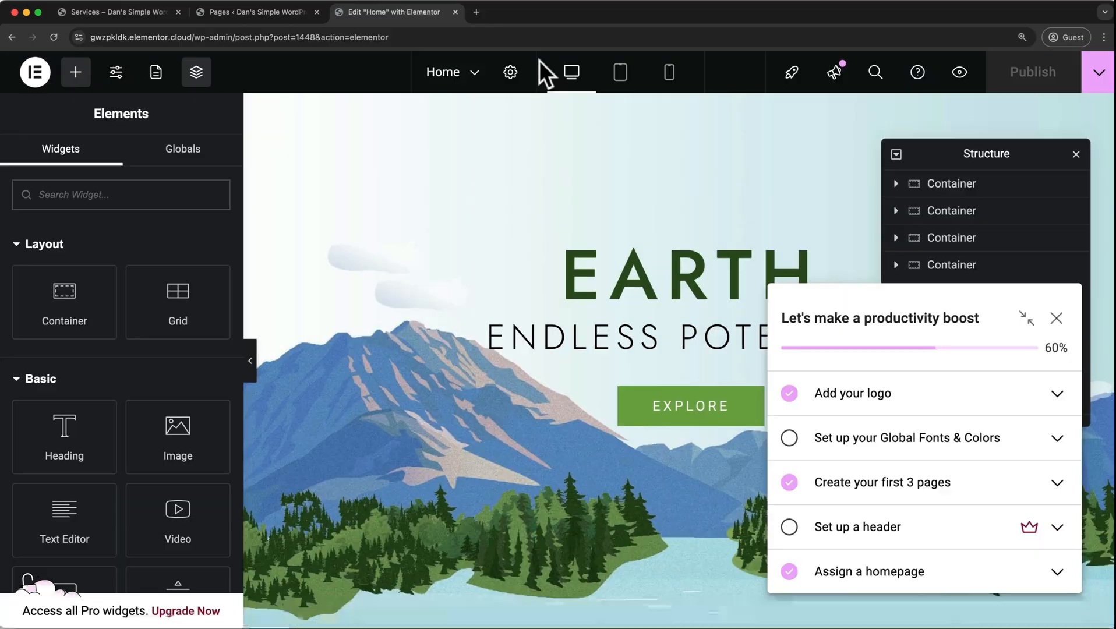
Close the Services browser tab and tidy the editor by dismissing the productivity checklist and shifting the Structure panel slightly inward.
{"action": "left_click", "coordinate": [178, 11]}
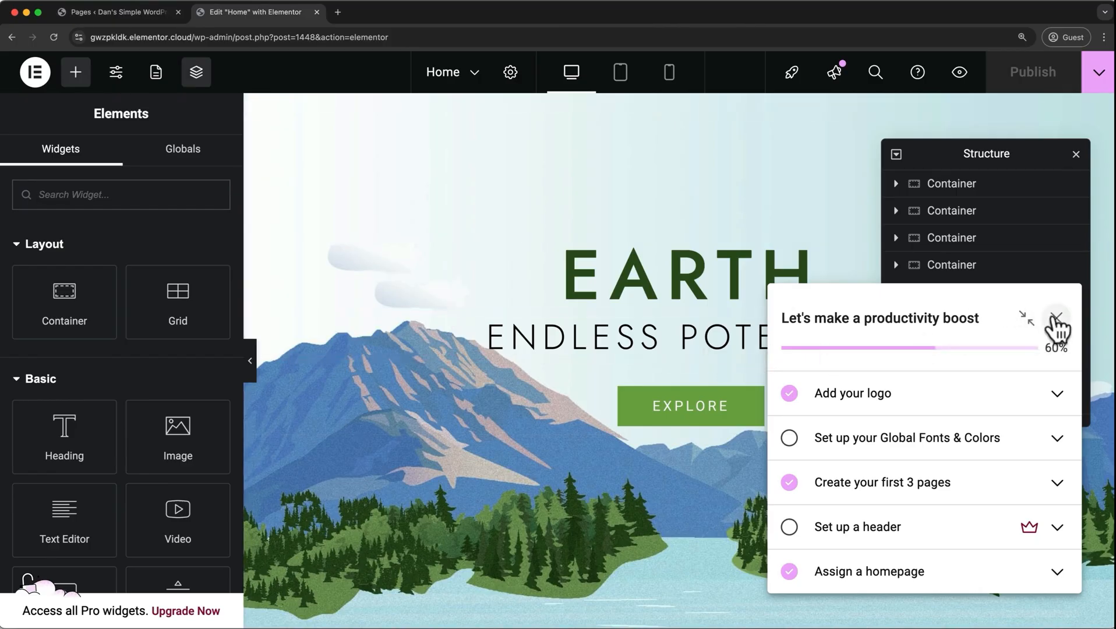
{"action": "left_click", "coordinate": [1056, 320]}
{"action": "left_click_drag", "start_coordinate": [1009, 150], "coordinate": [981, 151]}
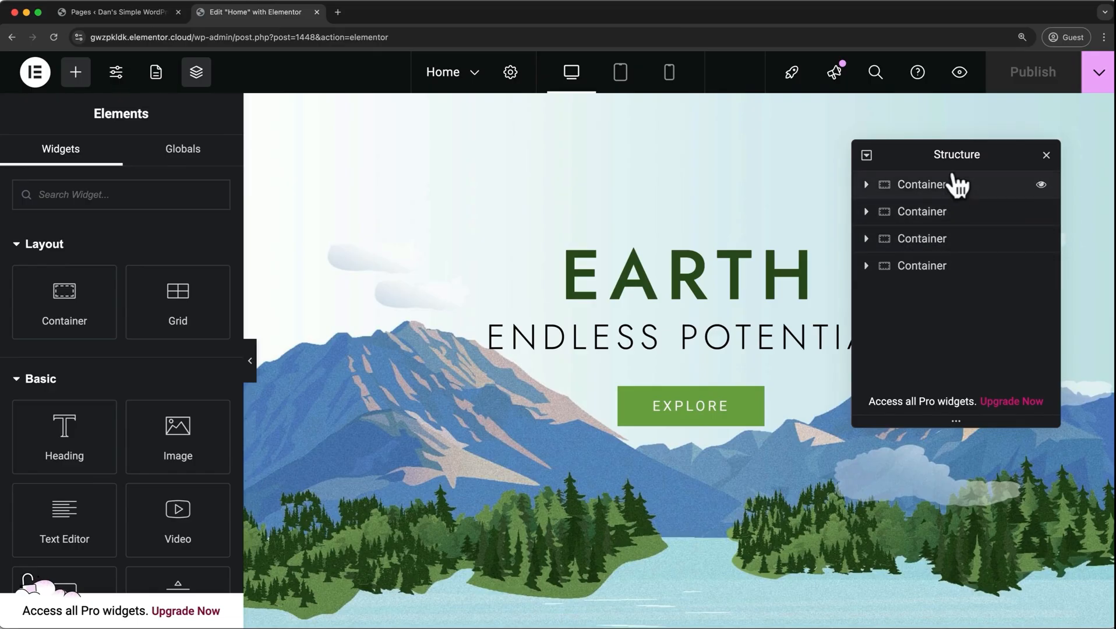
Expand the hero container in the Structure panel and examine the settings of its nested container, Spacer, both Headings and Button.
{"action": "left_click", "coordinate": [923, 201]}
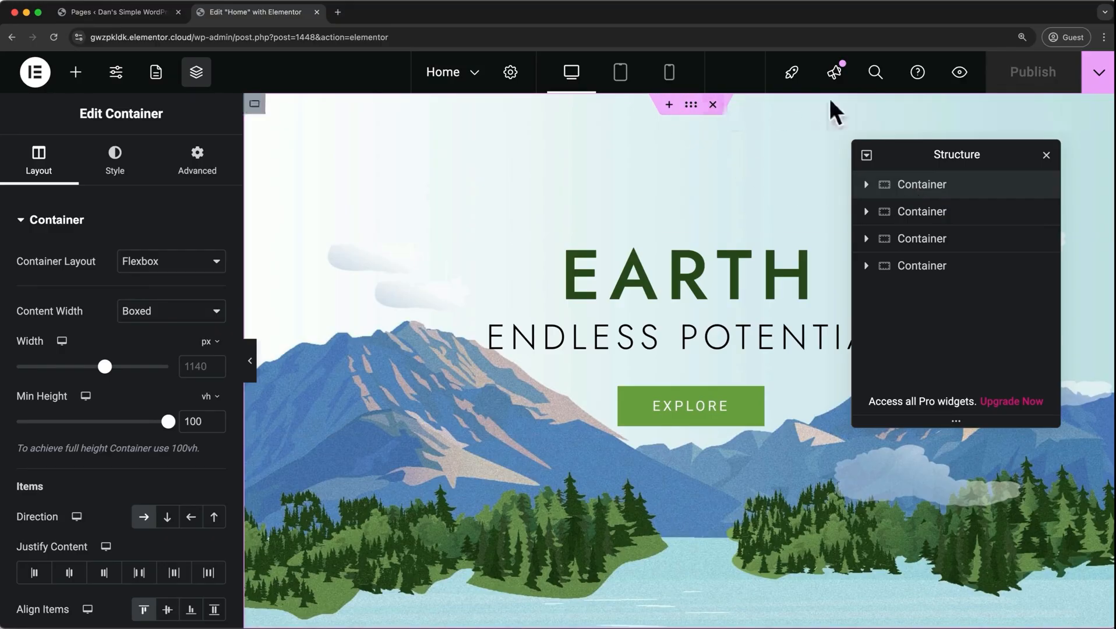
{"action": "left_click", "coordinate": [866, 185]}
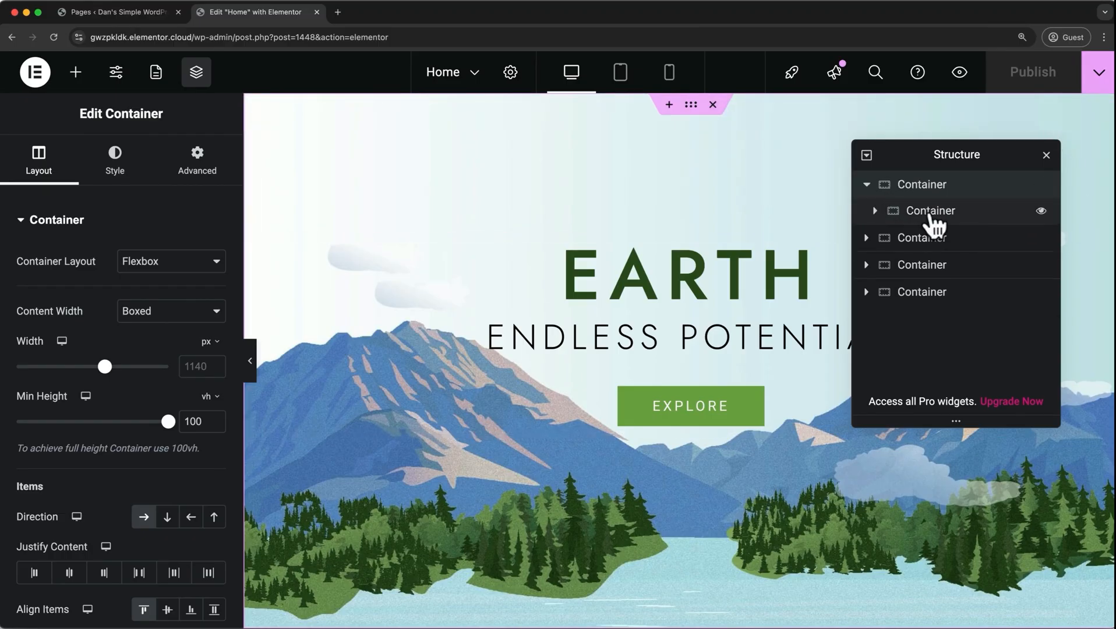
{"action": "left_click", "coordinate": [931, 214]}
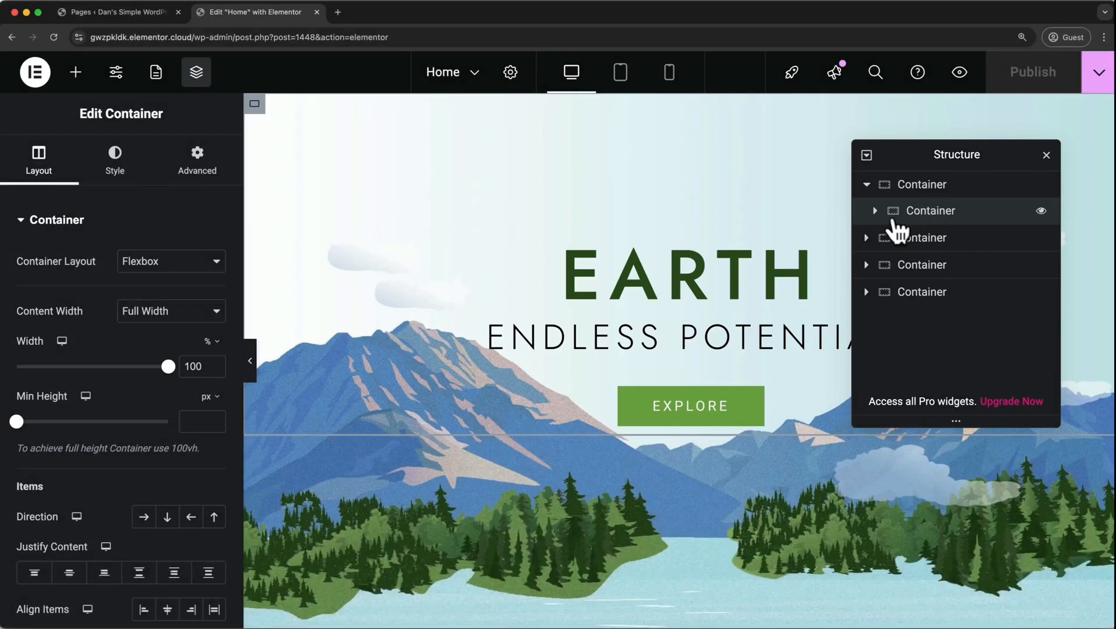
{"action": "left_click", "coordinate": [875, 211]}
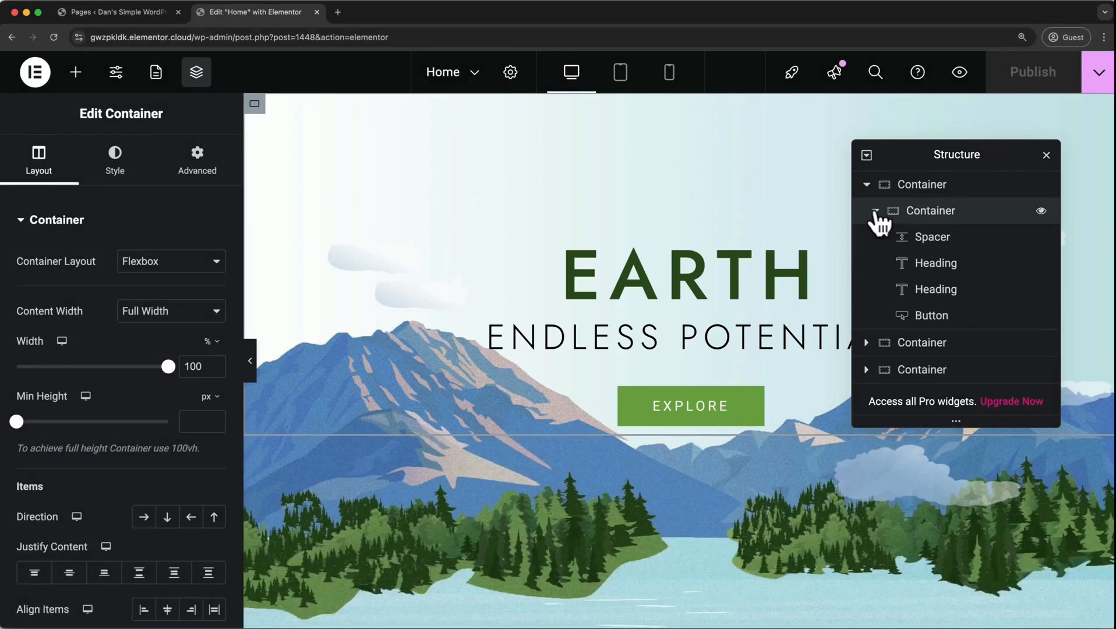
{"action": "left_click", "coordinate": [916, 241]}
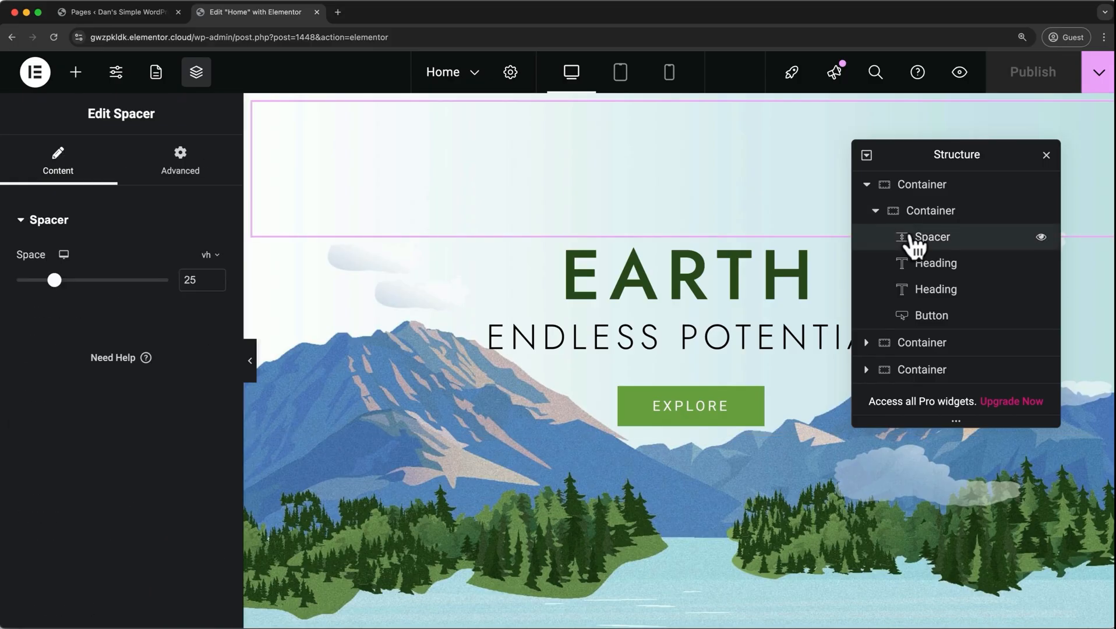
{"action": "left_click", "coordinate": [918, 268]}
{"action": "left_click", "coordinate": [921, 291]}
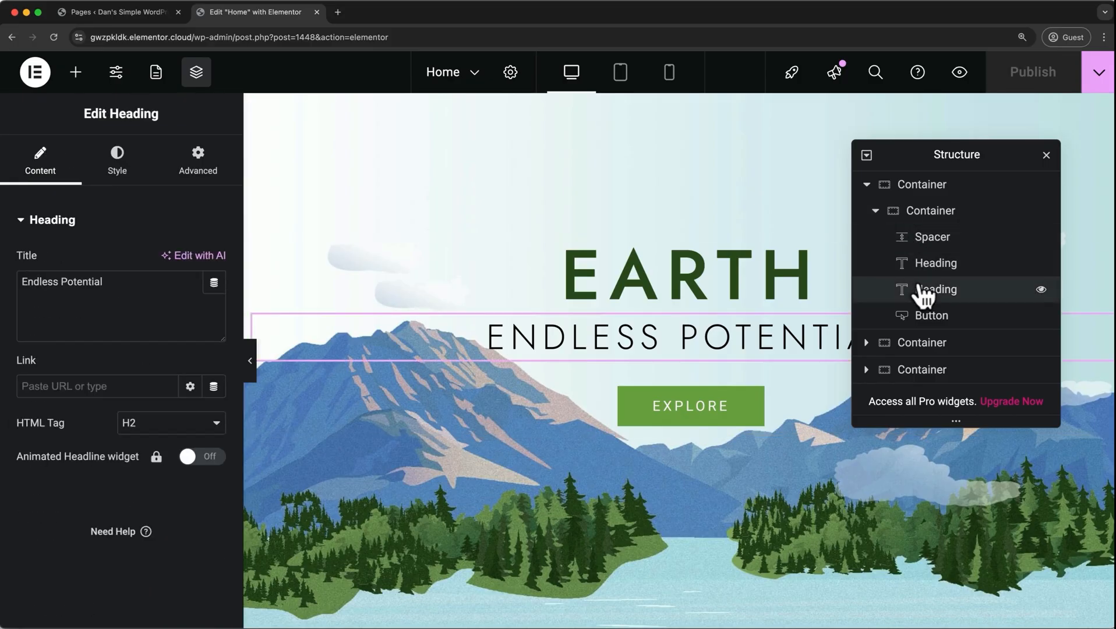
{"action": "left_click", "coordinate": [924, 329]}
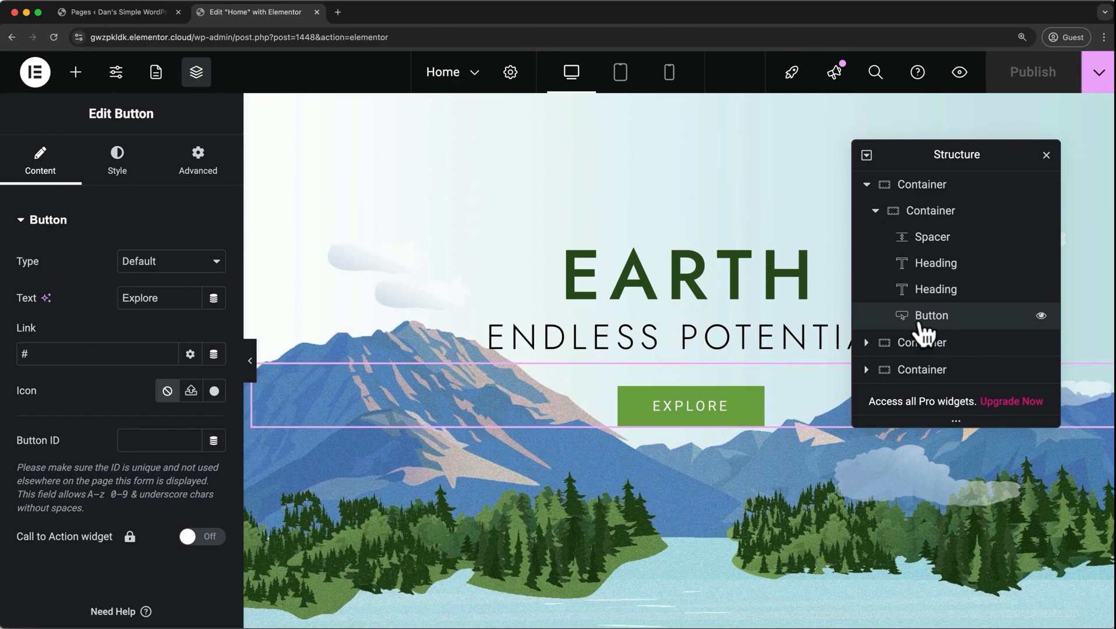
Hide and show the Structure panel several times, finally showing it again from the hero Spacer's context options.
{"action": "left_click", "coordinate": [1044, 159]}
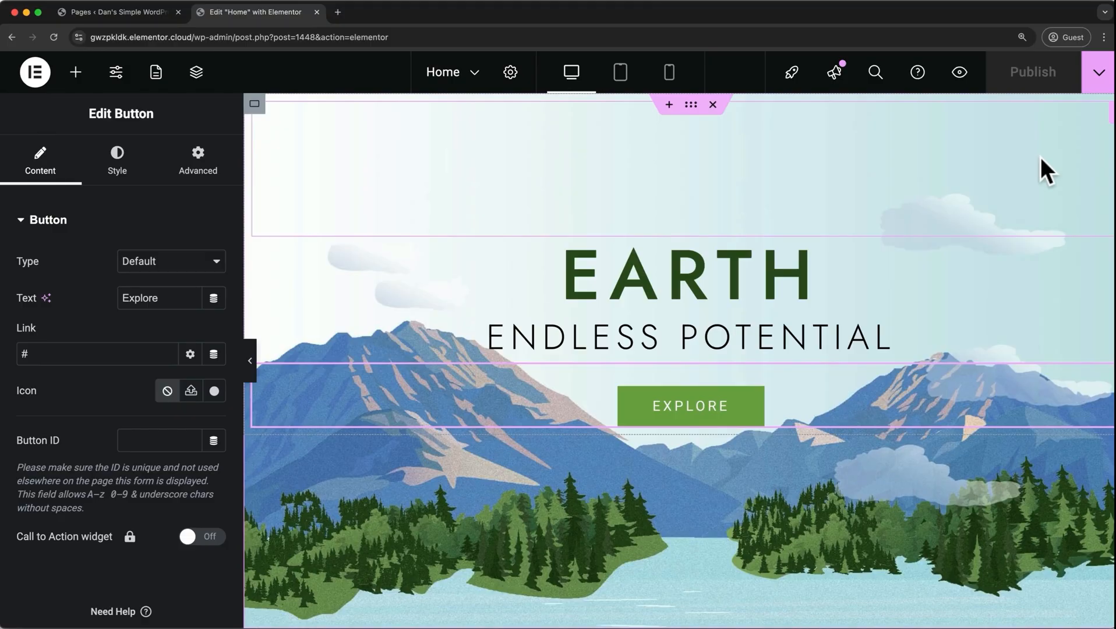
{"action": "key", "text": "super+i"}
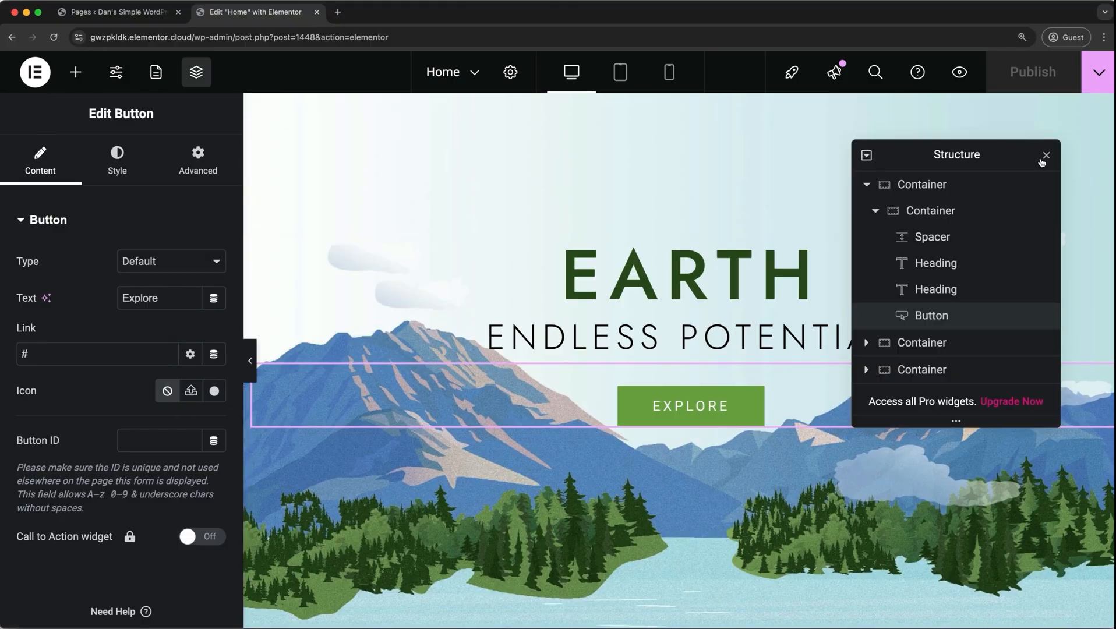
{"action": "left_click", "coordinate": [1044, 158]}
{"action": "key", "text": "super+i"}
{"action": "left_click", "coordinate": [1044, 157]}
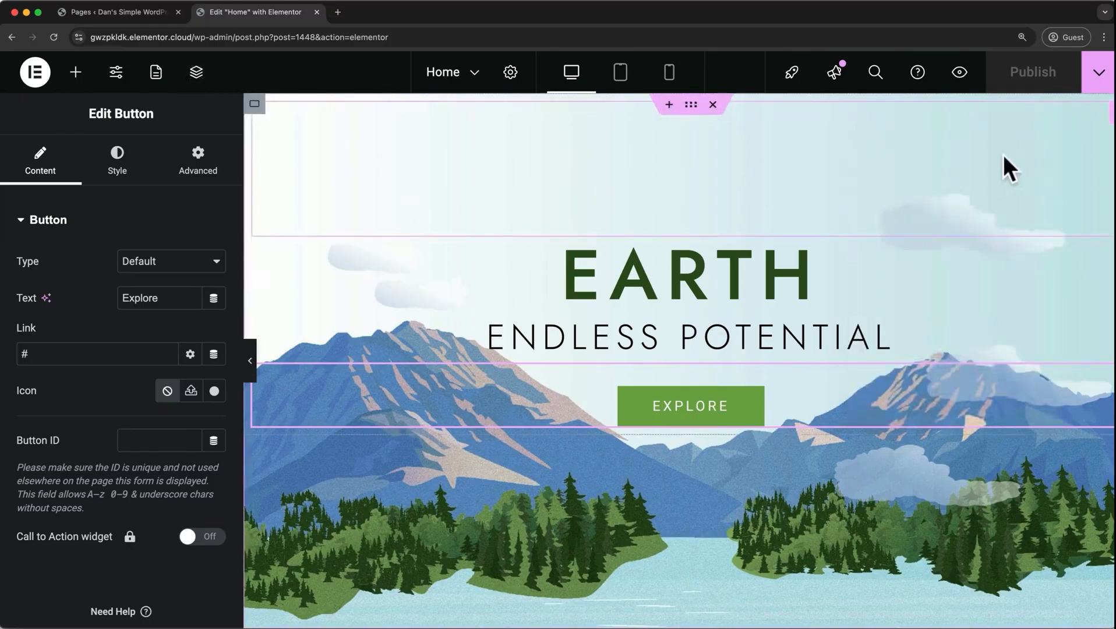
{"action": "right_click", "coordinate": [894, 161]}
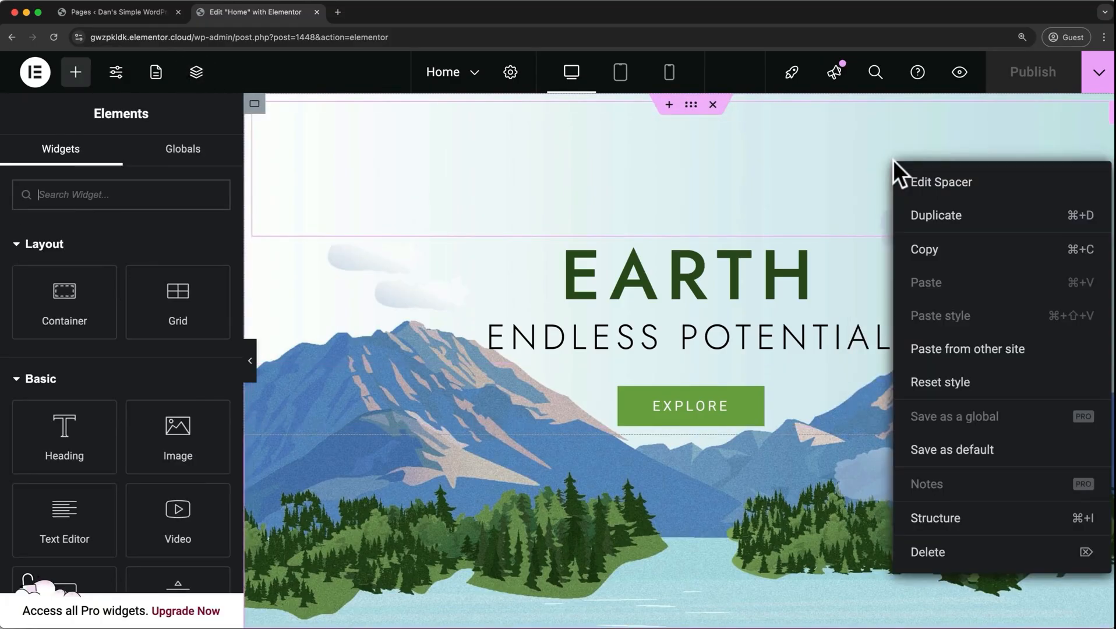
{"action": "left_click", "coordinate": [935, 519]}
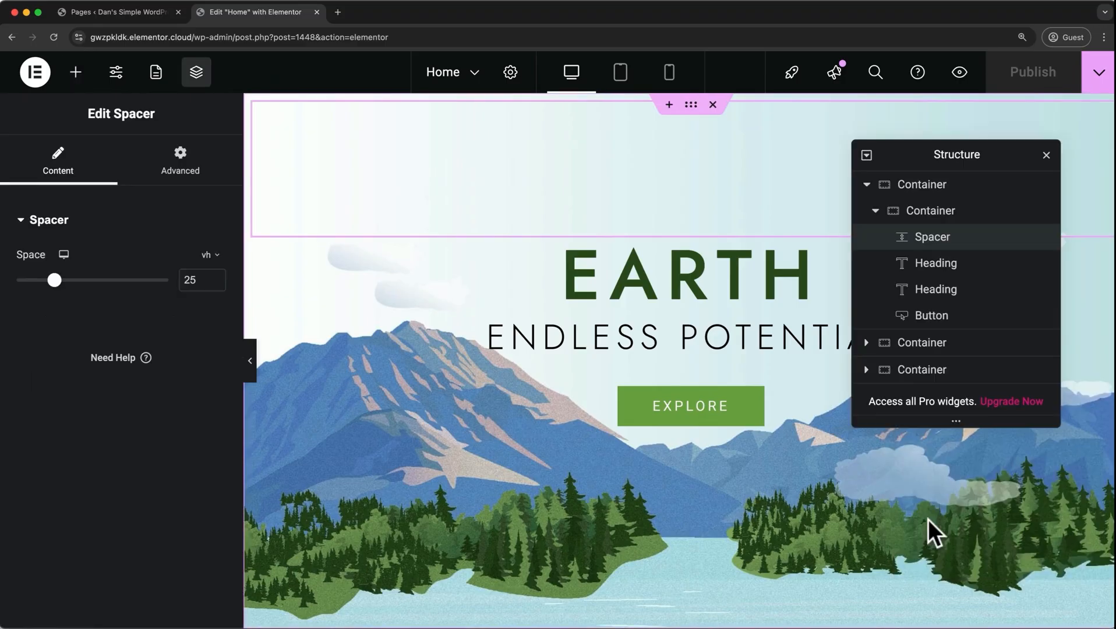
Select the Explore button, try moving the hero container below the next section, and undo the move.
{"action": "left_click", "coordinate": [997, 319]}
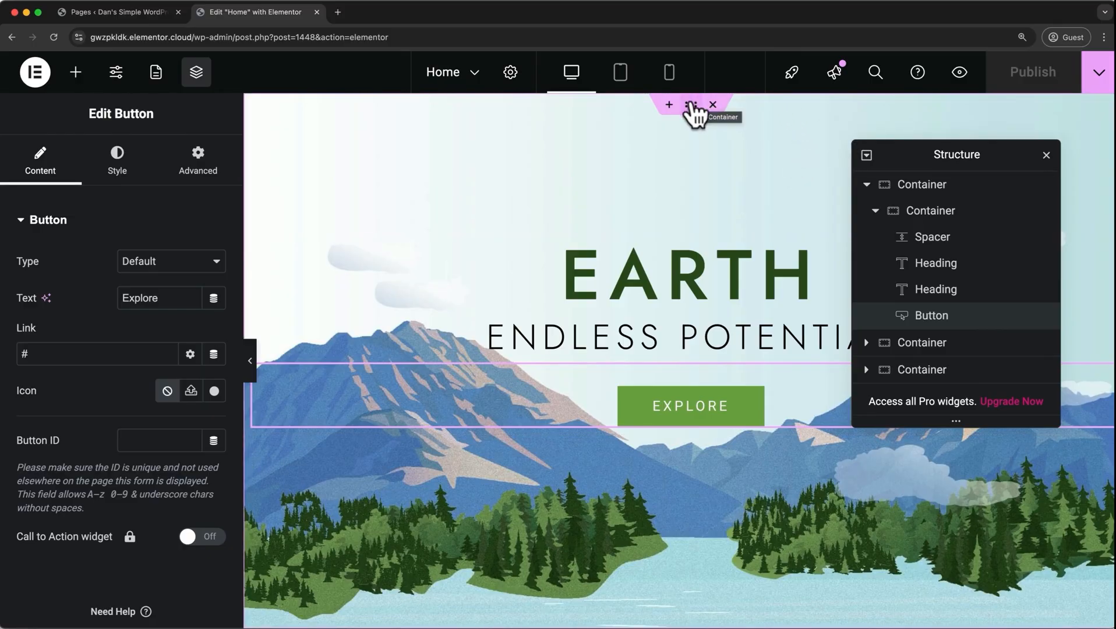
{"action": "left_click_drag", "start_coordinate": [692, 110], "coordinate": [662, 193]}
{"action": "left_click_drag", "start_coordinate": [649, 87], "coordinate": [641, 486]}
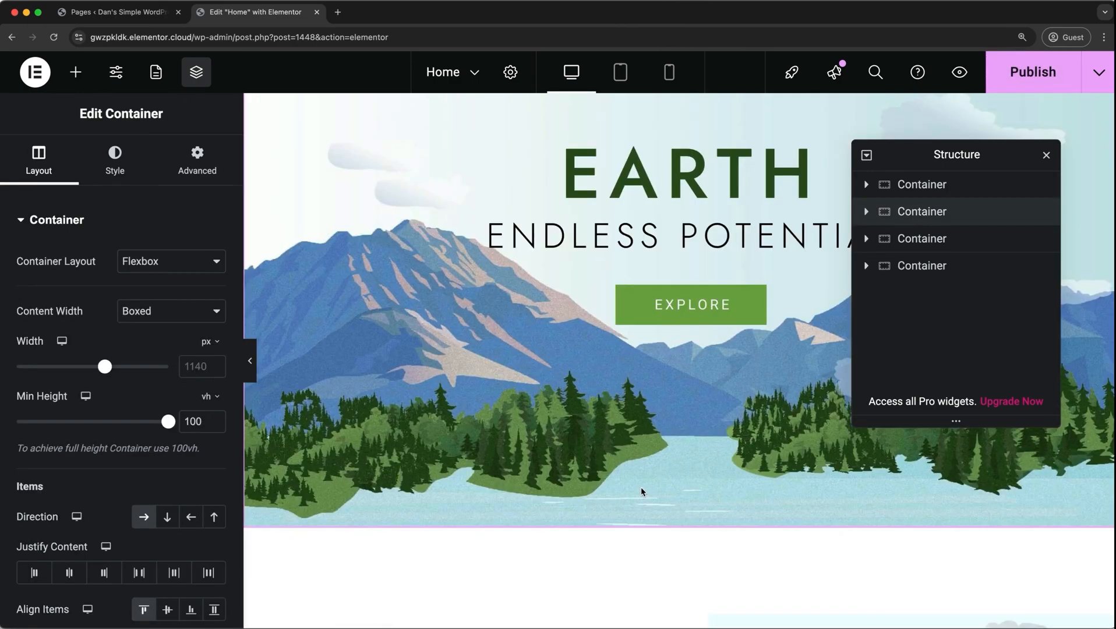
{"action": "key", "text": "super+z"}
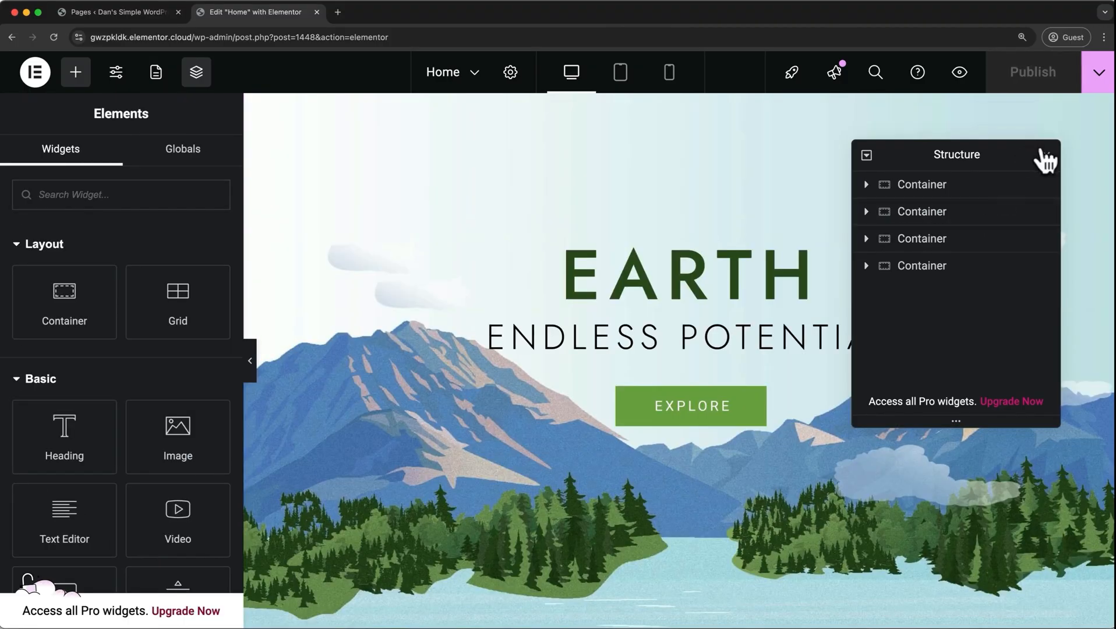
Hide the Structure panel and insert a Flexbox container with two equal columns above the About Us section.
{"action": "left_click", "coordinate": [1041, 148]}
{"action": "scroll", "coordinate": [1041, 144], "scroll_direction": "down", "scroll_amount": 6}
{"action": "scroll", "coordinate": [1041, 145], "scroll_direction": "down", "scroll_amount": 10}
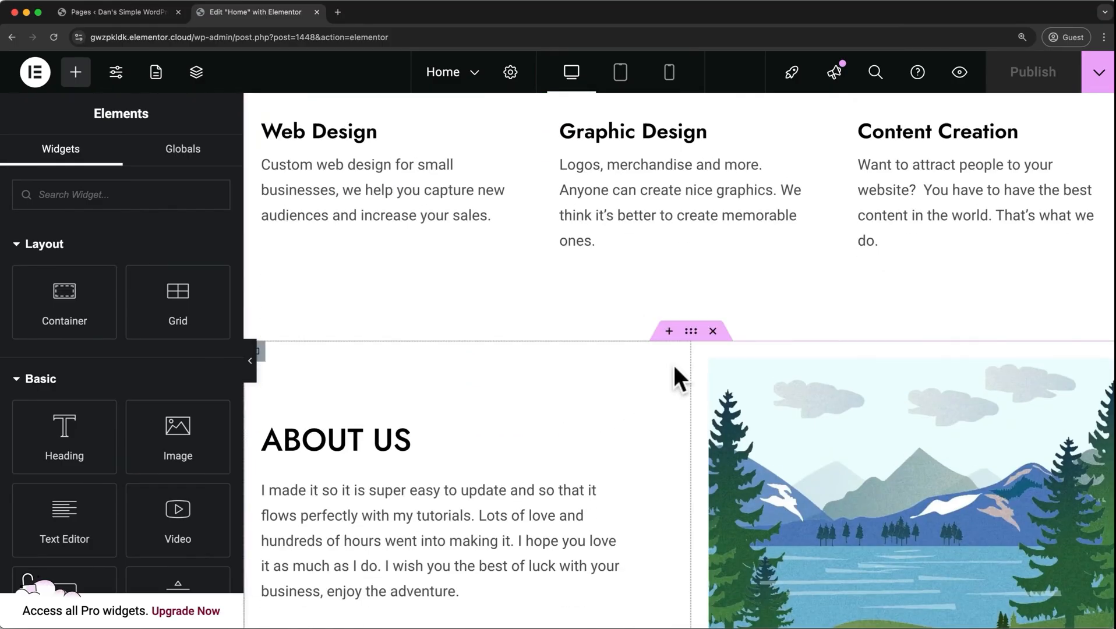
{"action": "left_click", "coordinate": [671, 332]}
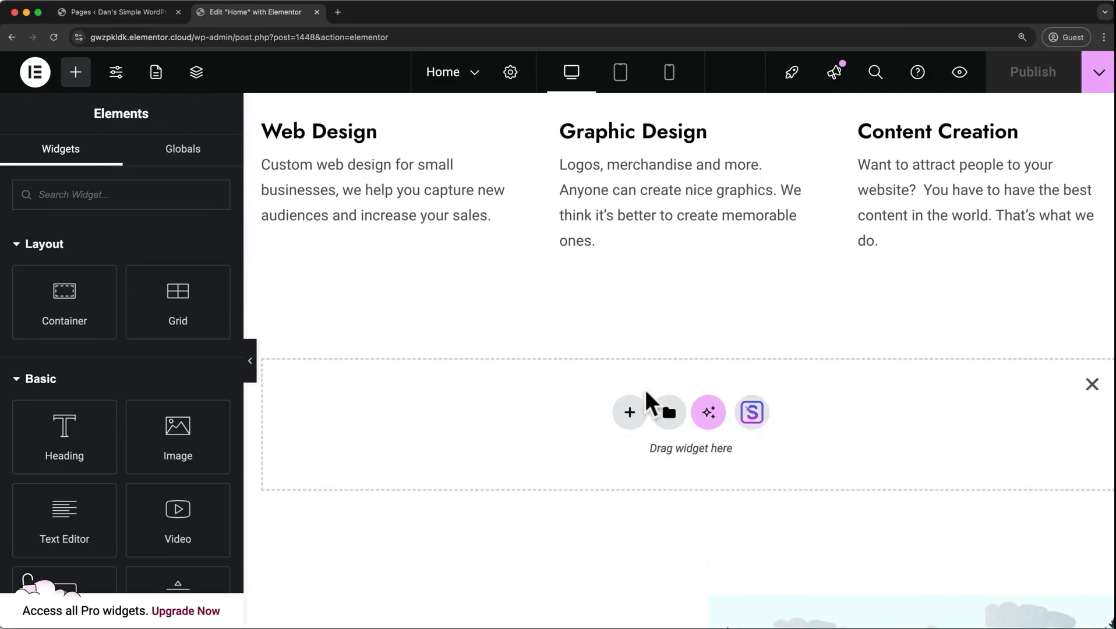
{"action": "left_click", "coordinate": [630, 413]}
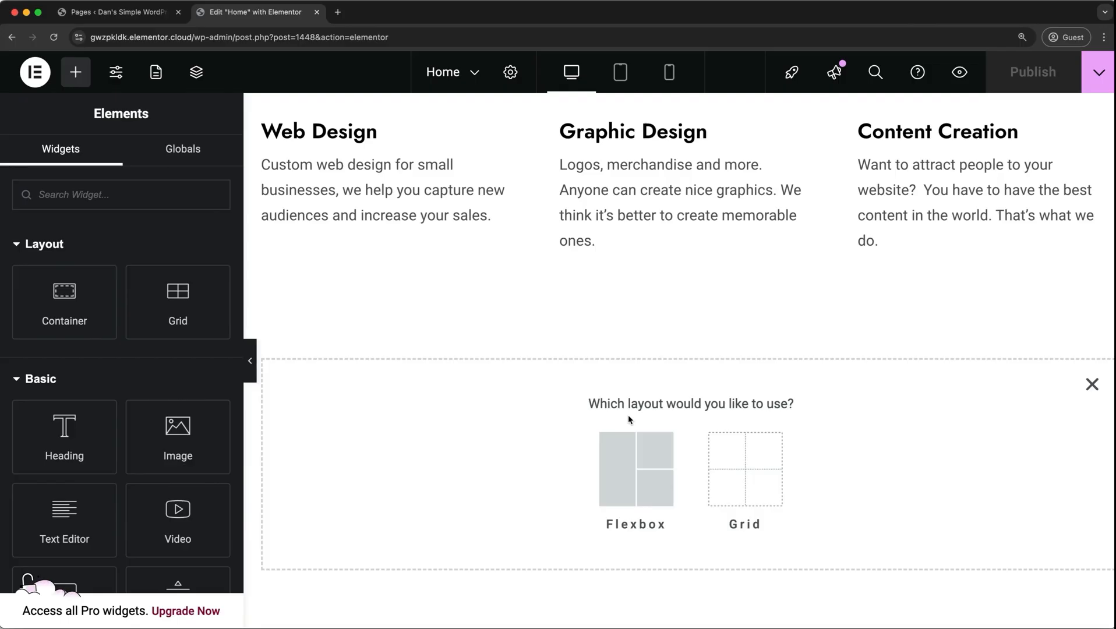
{"action": "left_click", "coordinate": [628, 484]}
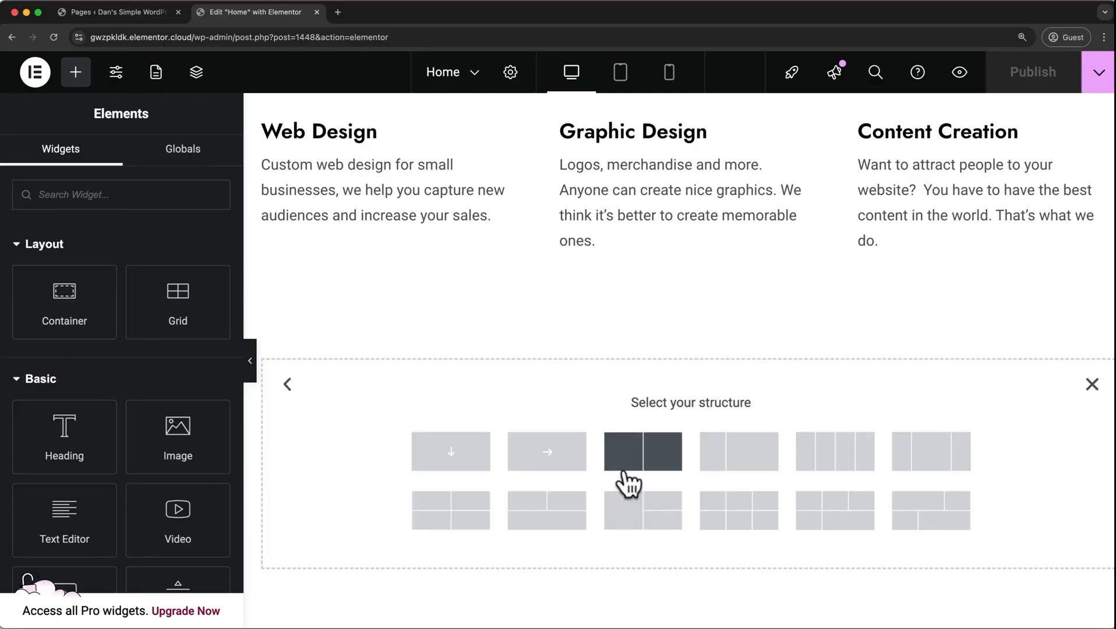
{"action": "left_click", "coordinate": [651, 467]}
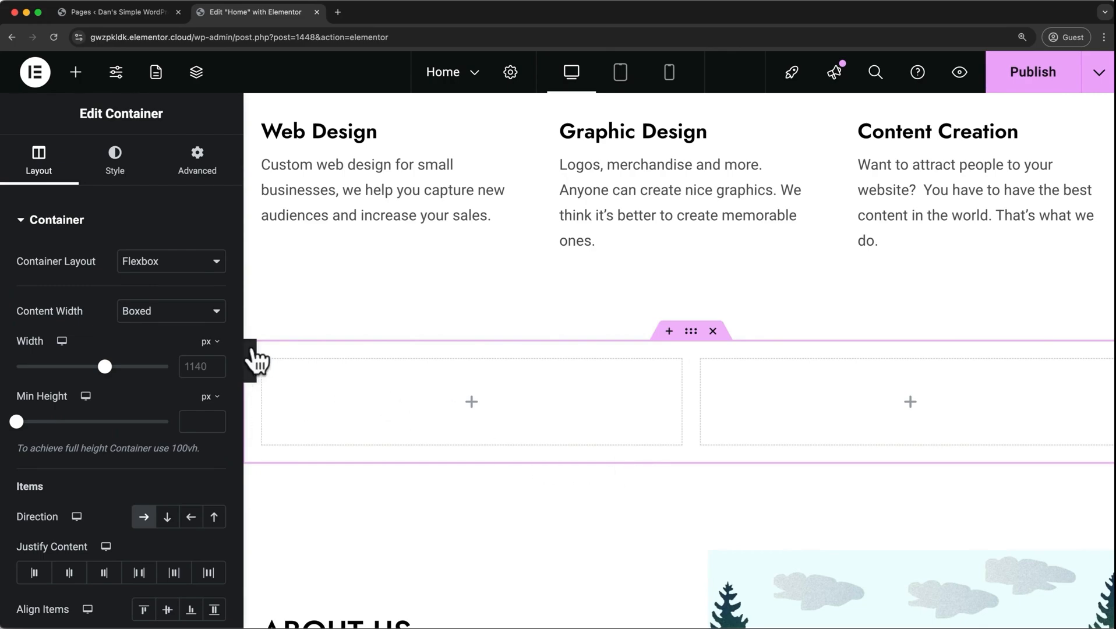
Place a Heading widget in the new container's first column and return to the widget library.
{"action": "left_click", "coordinate": [76, 73]}
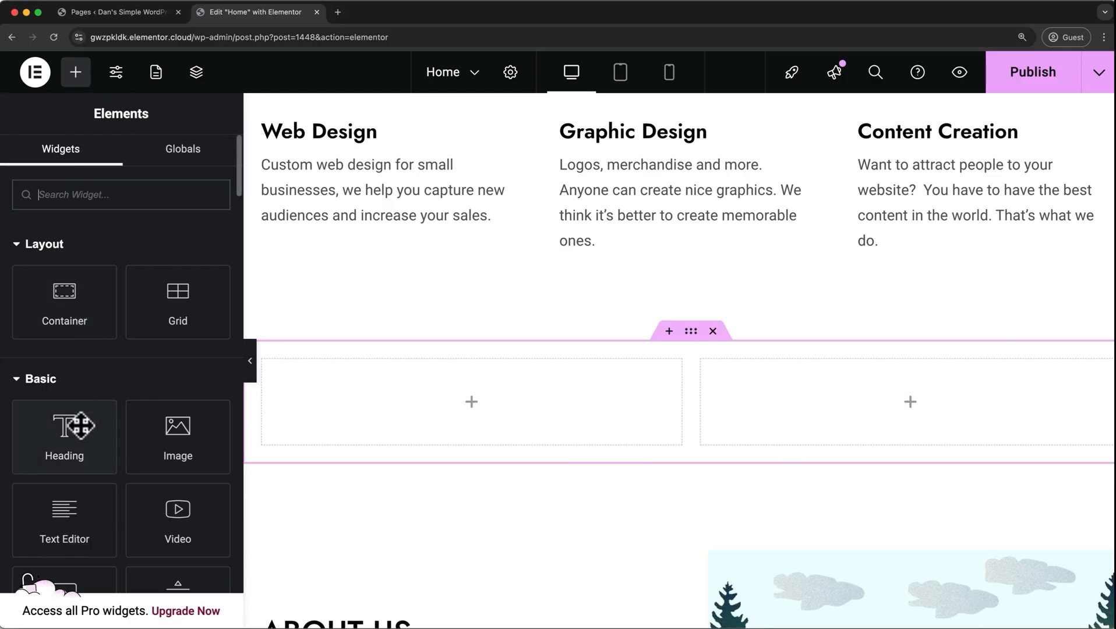
{"action": "left_click_drag", "start_coordinate": [80, 426], "coordinate": [408, 369]}
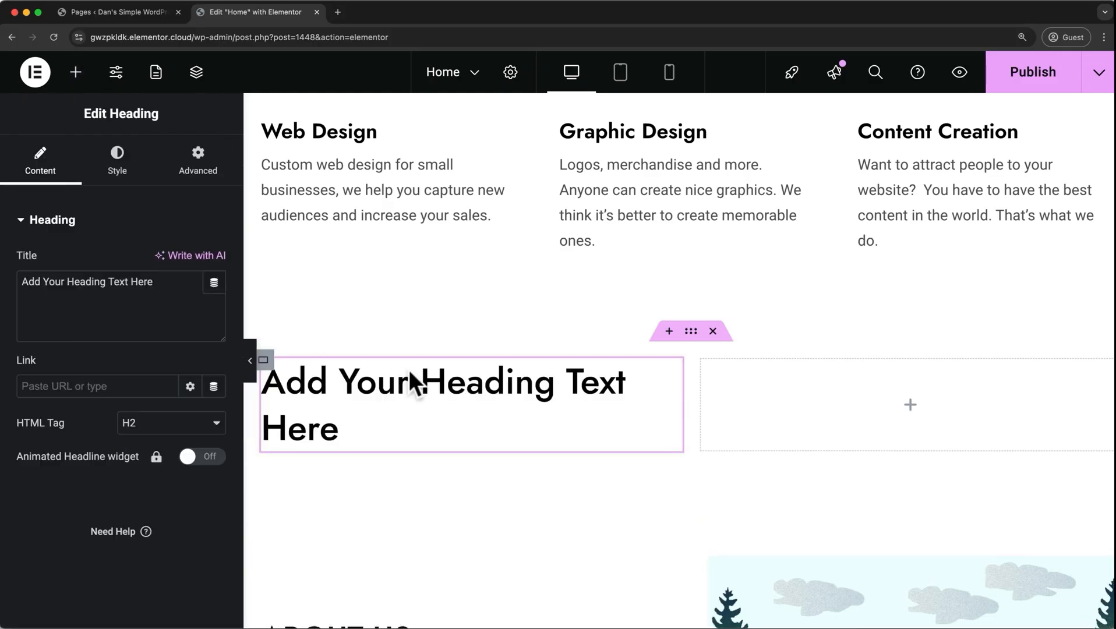
{"action": "left_click", "coordinate": [71, 74]}
{"action": "scroll", "coordinate": [87, 387], "scroll_direction": "down", "scroll_amount": 2}
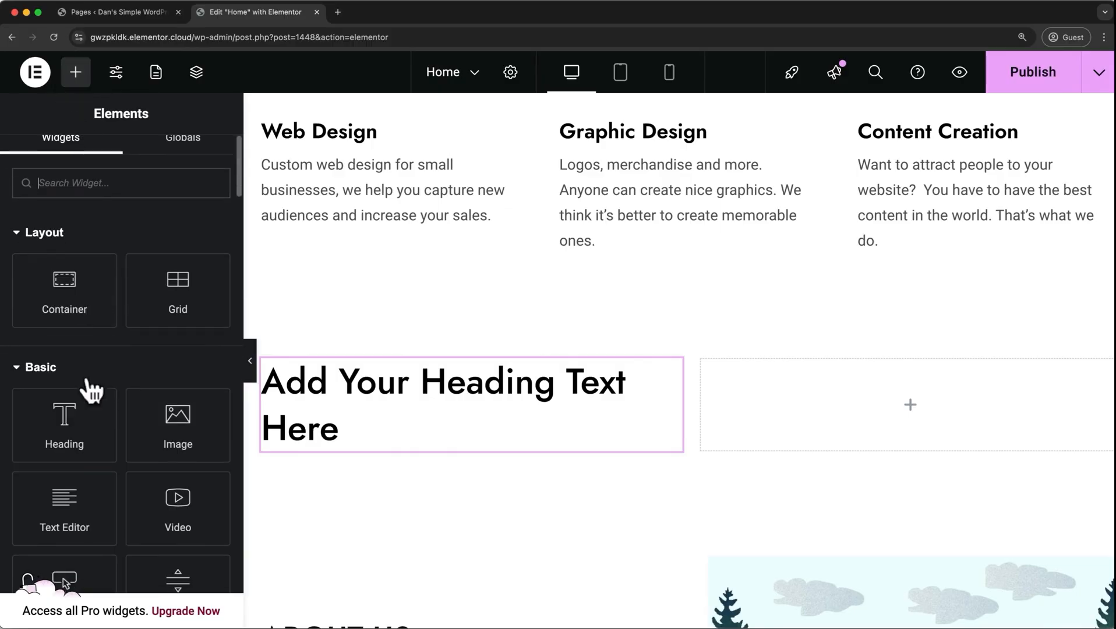
Add a Text Editor widget and a Button widget below the heading in the new container's first column.
{"action": "left_click_drag", "start_coordinate": [62, 455], "coordinate": [377, 433]}
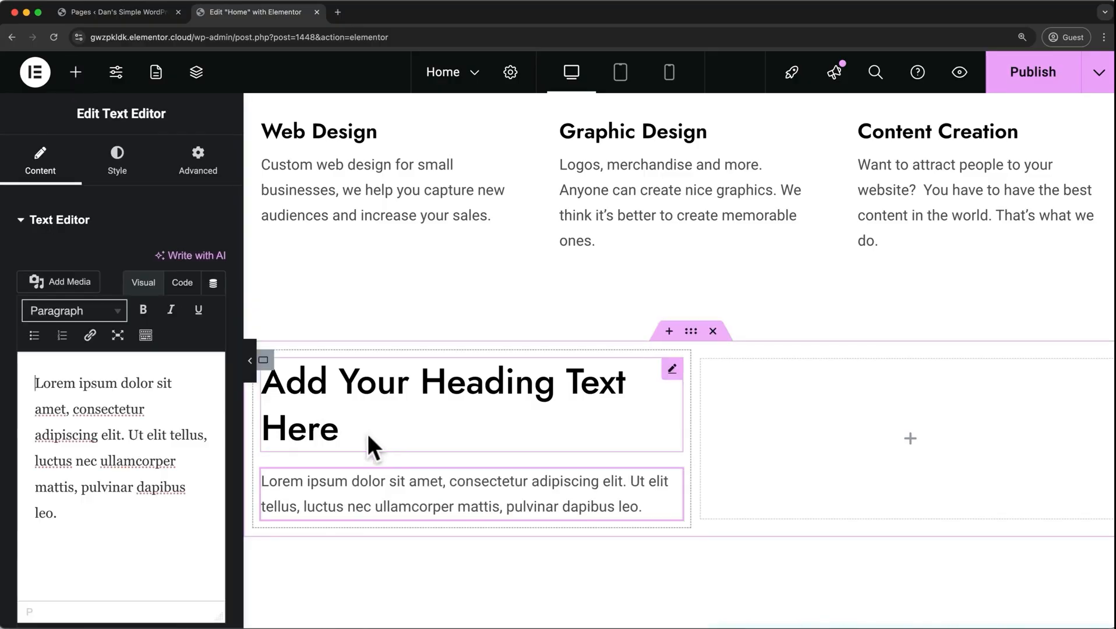
{"action": "left_click", "coordinate": [76, 73]}
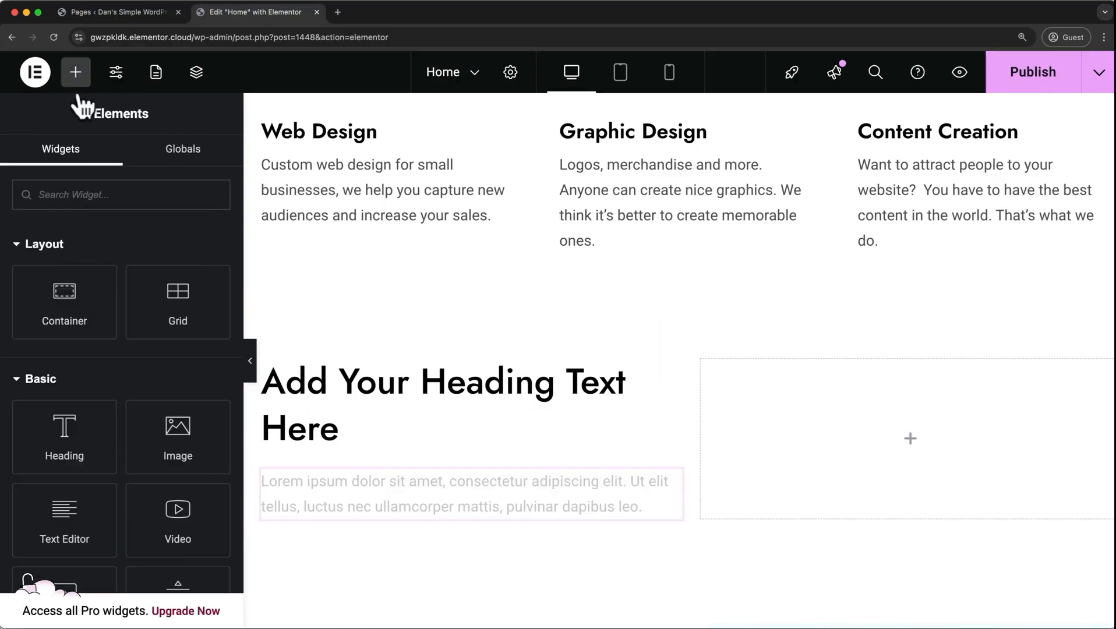
{"action": "scroll", "coordinate": [136, 385], "scroll_direction": "down", "scroll_amount": 3}
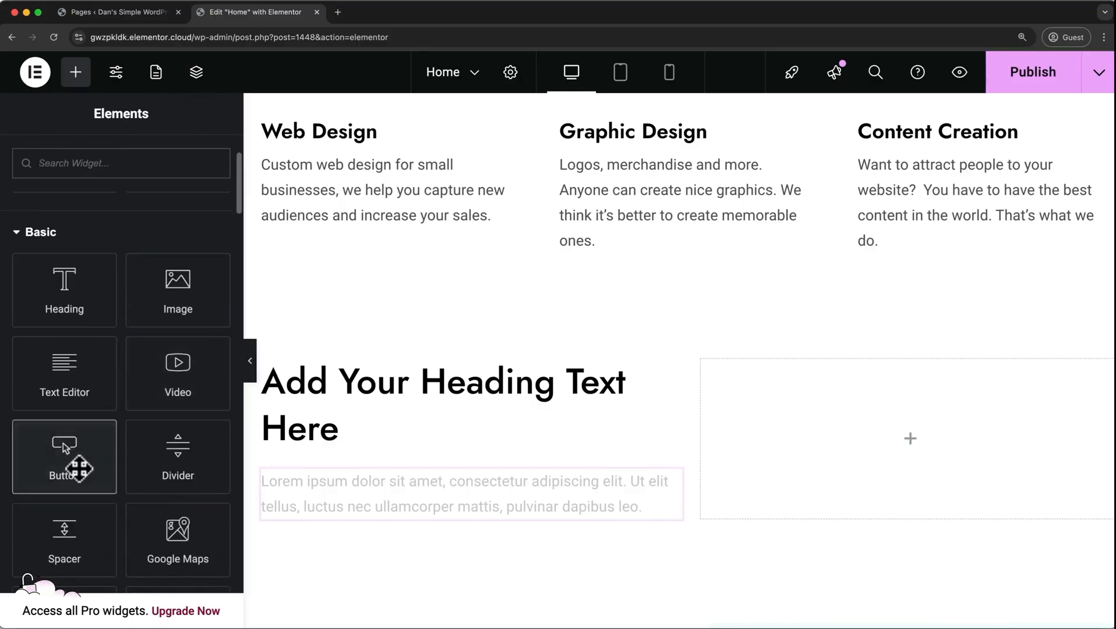
{"action": "left_click_drag", "start_coordinate": [80, 465], "coordinate": [379, 510]}
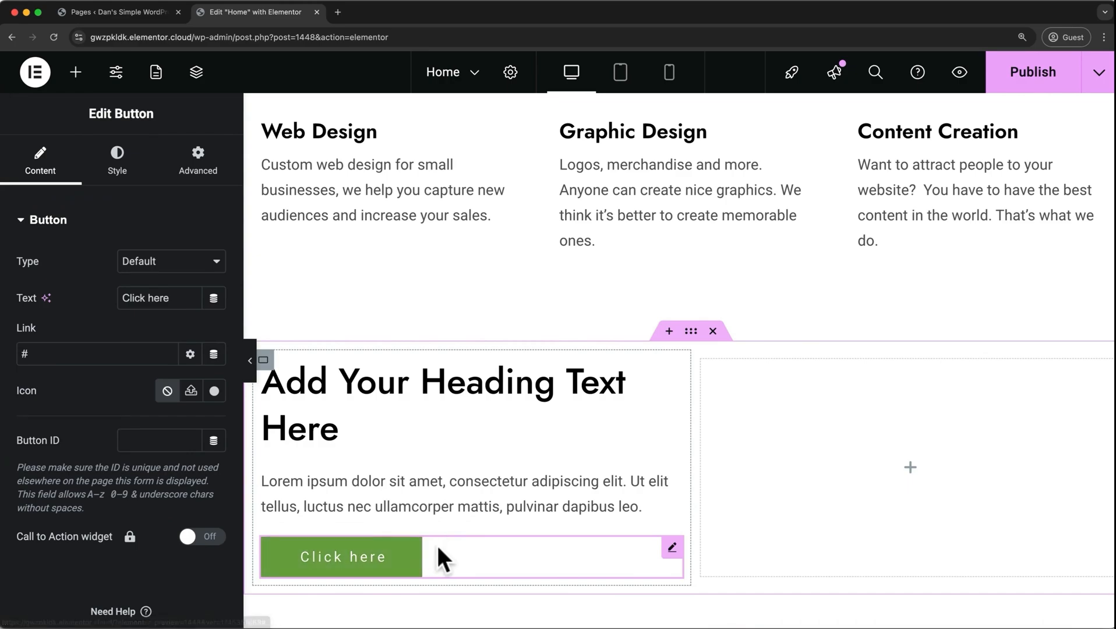
{"action": "mouse_move", "coordinate": [406, 566]}
{"action": "left_mouse_down"}
{"action": "mouse_move", "coordinate": [416, 506]}
{"action": "mouse_move", "coordinate": [441, 468]}
{"action": "mouse_move", "coordinate": [441, 505]}
{"action": "mouse_move", "coordinate": [436, 457]}
{"action": "mouse_move", "coordinate": [460, 469]}
{"action": "mouse_move", "coordinate": [424, 562]}
{"action": "left_mouse_up"}
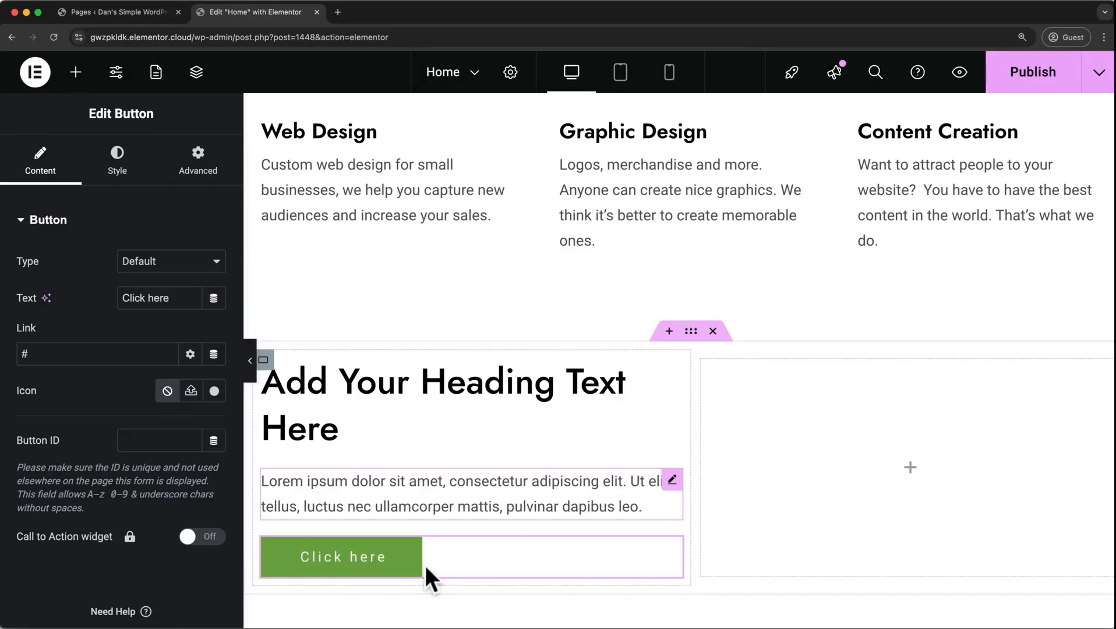
Delete the Button widget and the Text Editor widget from the new container's first column.
{"action": "right_click", "coordinate": [407, 561]}
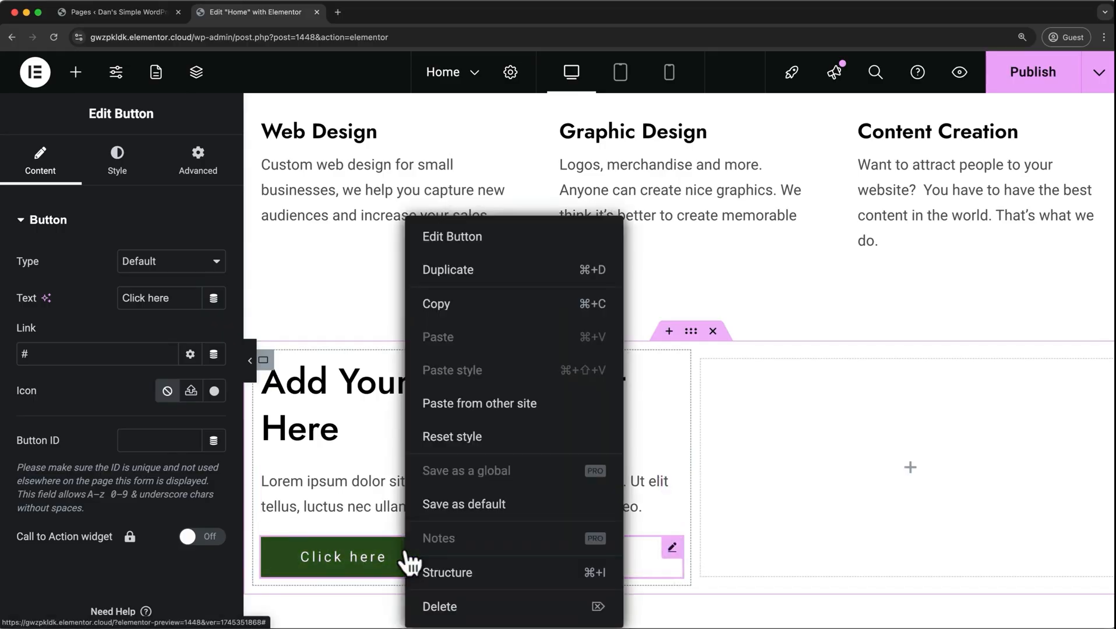
{"action": "left_click", "coordinate": [423, 606]}
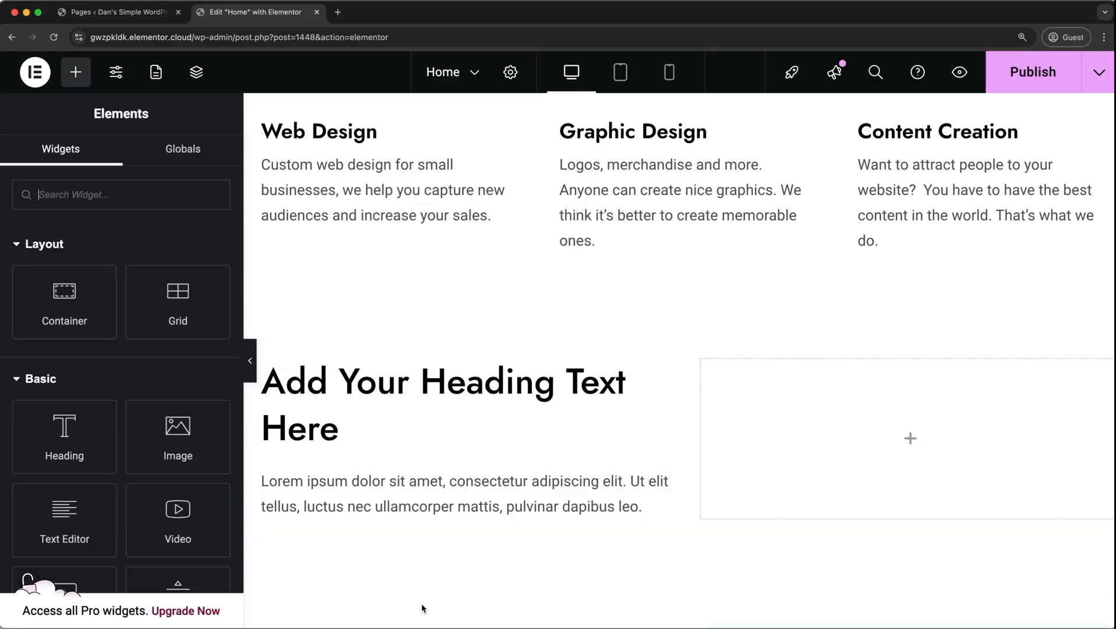
{"action": "right_click", "coordinate": [427, 508]}
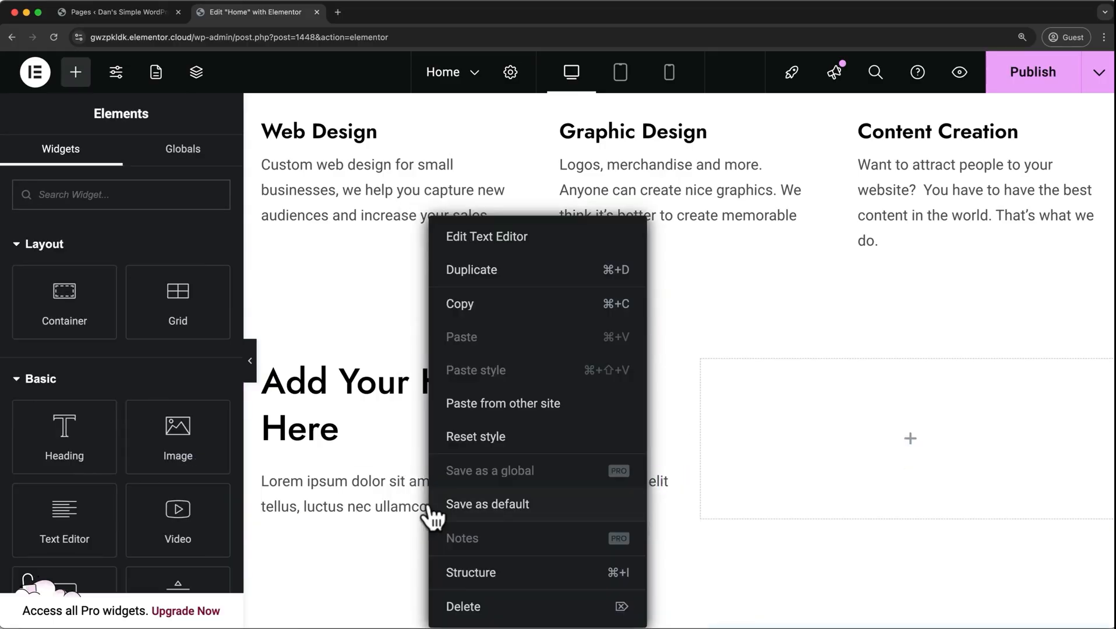
{"action": "left_click", "coordinate": [452, 609]}
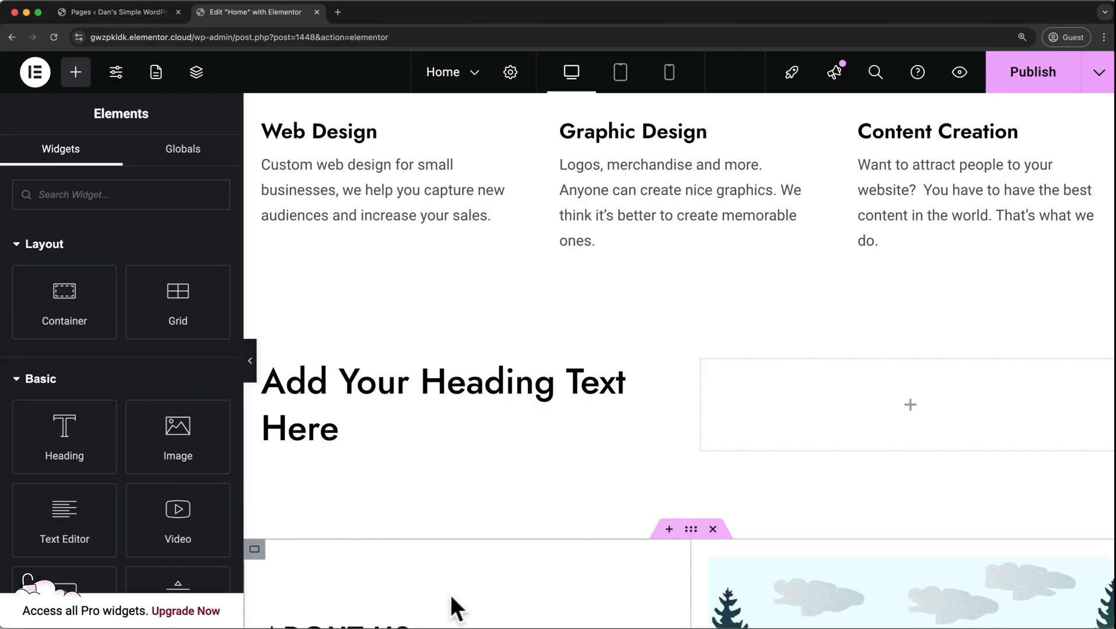
Show the Structure panel from the placeholder heading's context options and delete the Heading through its entry there.
{"action": "left_click", "coordinate": [519, 395]}
{"action": "right_click", "coordinate": [519, 394]}
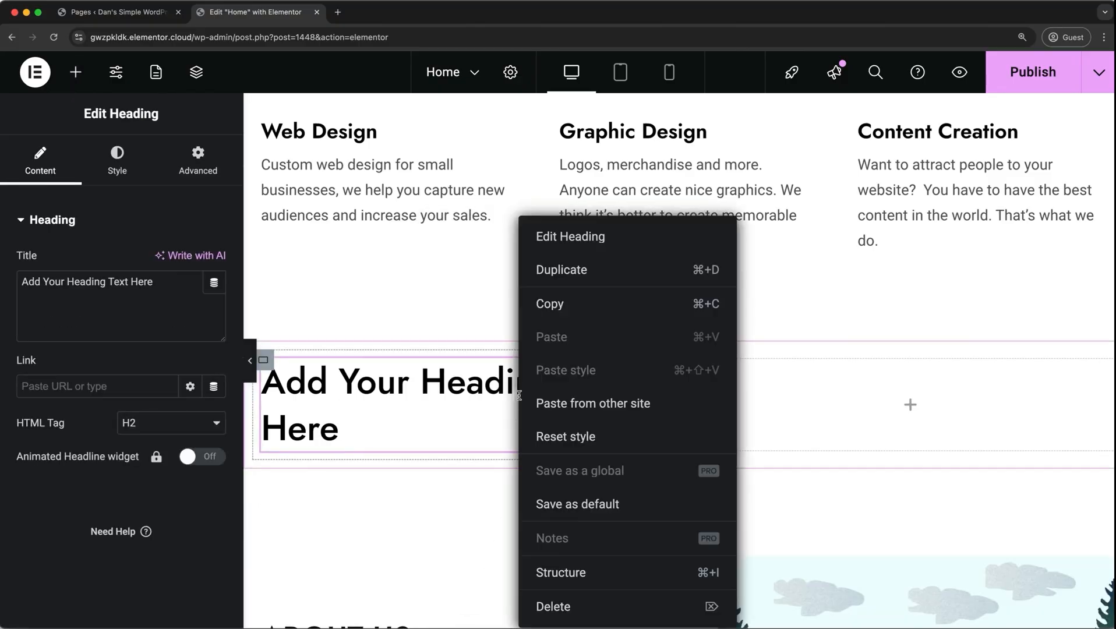
{"action": "left_click", "coordinate": [543, 579]}
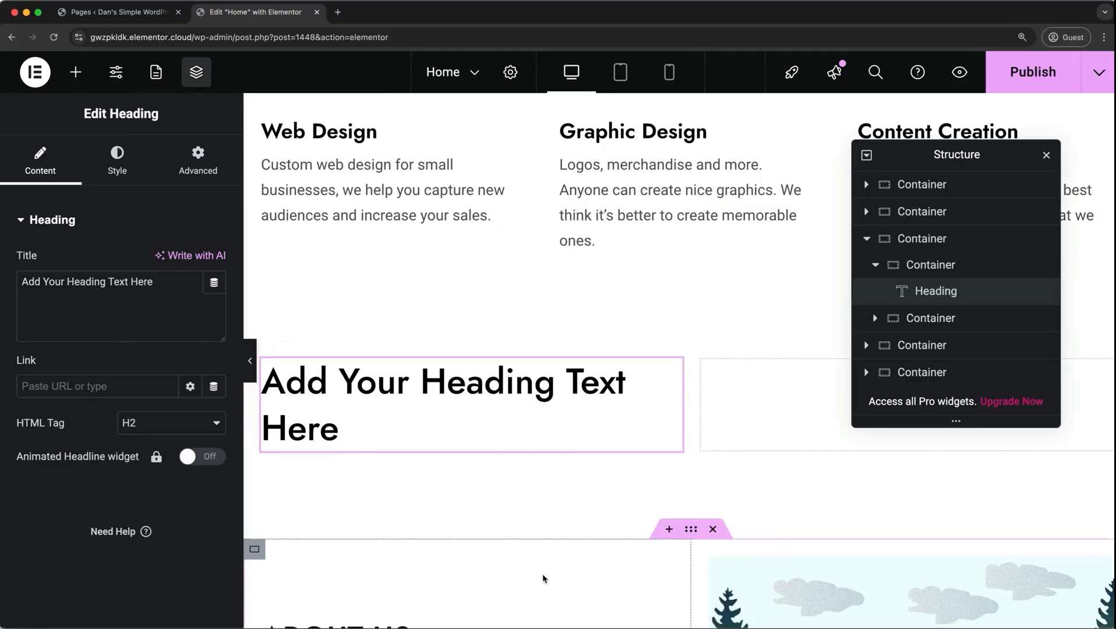
{"action": "right_click", "coordinate": [948, 290]}
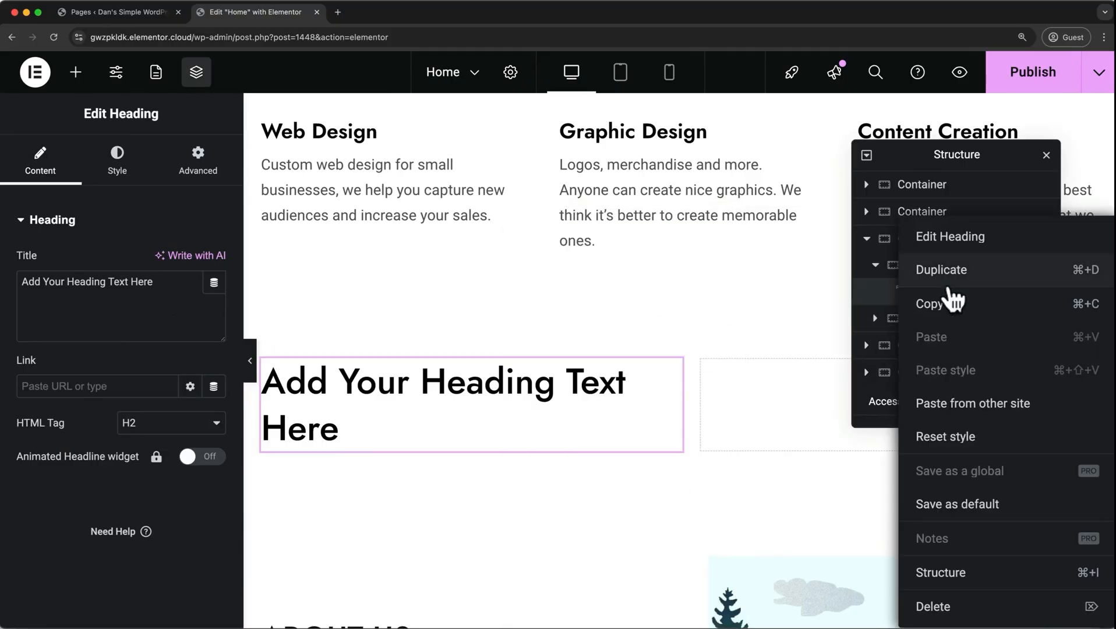
{"action": "left_click", "coordinate": [937, 607]}
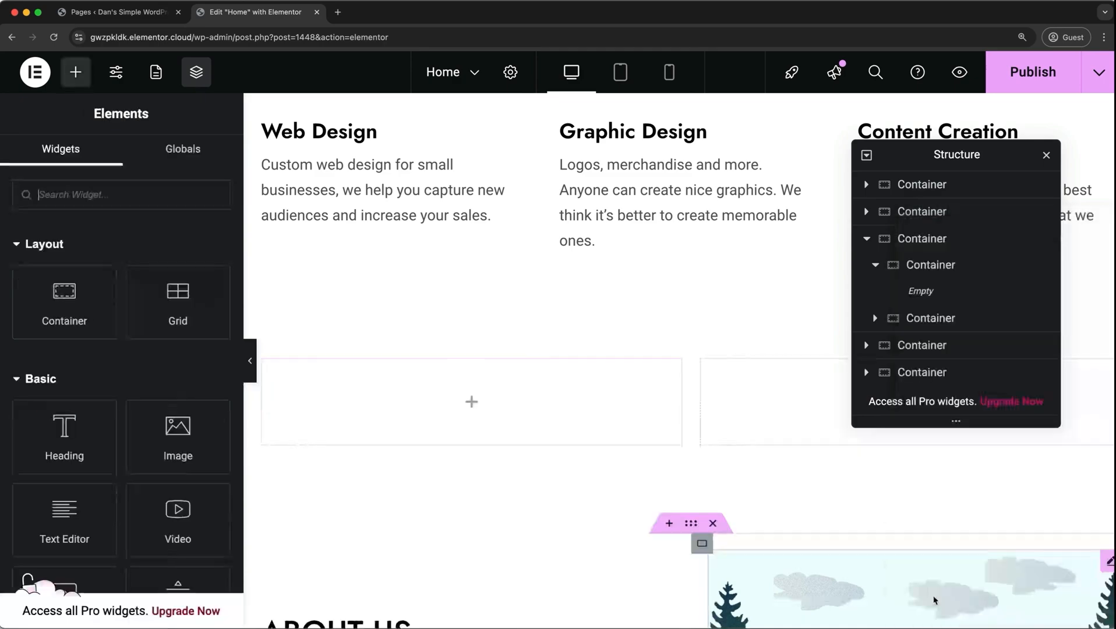
Delete the empty first column container and its parent container above About Us, and hide the Structure panel.
{"action": "left_click", "coordinate": [930, 277]}
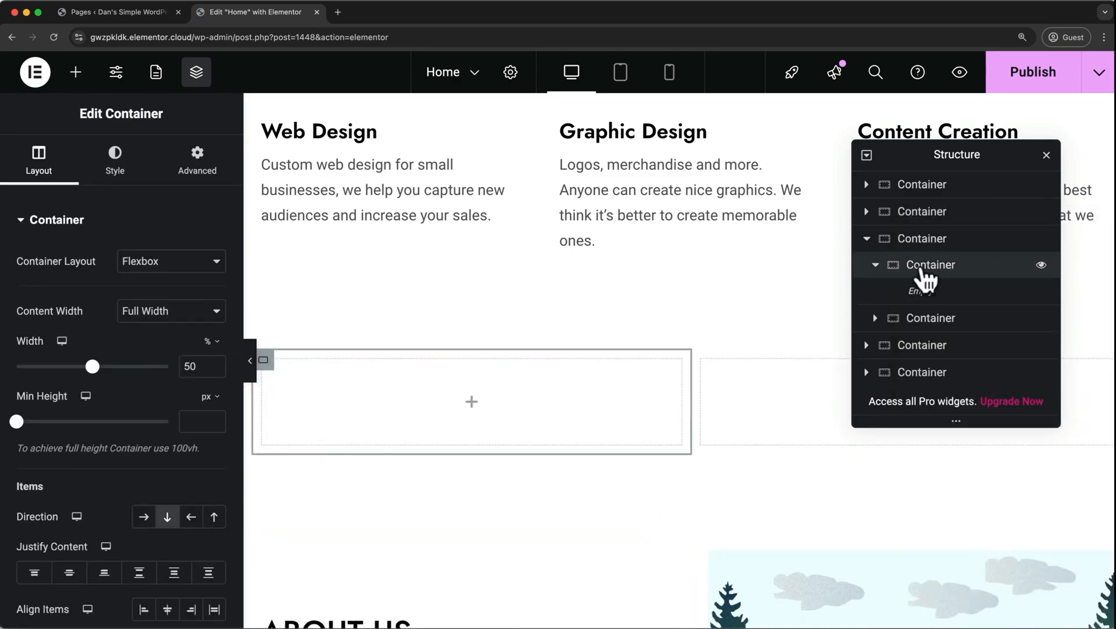
{"action": "right_click", "coordinate": [923, 272]}
{"action": "left_click", "coordinate": [912, 606]}
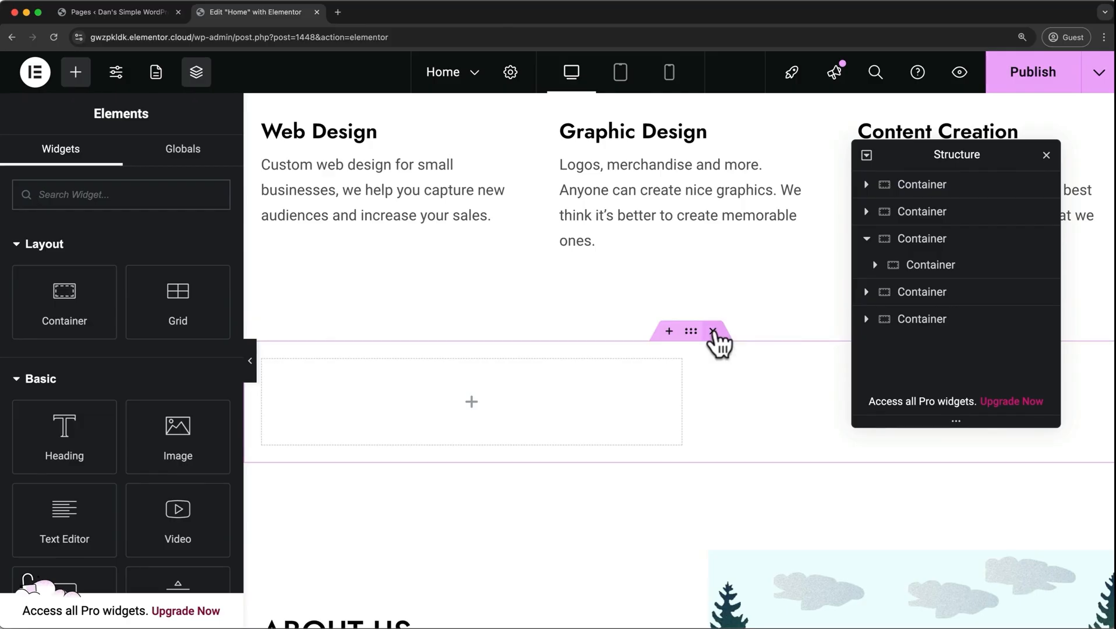
{"action": "left_click", "coordinate": [713, 331]}
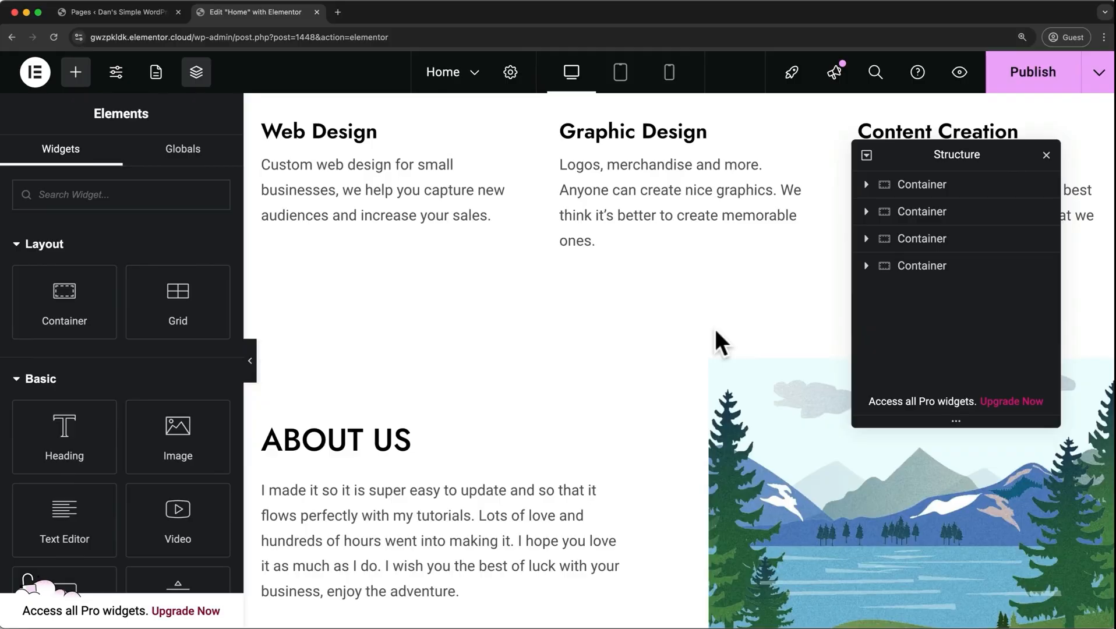
{"action": "key", "text": "super+i"}
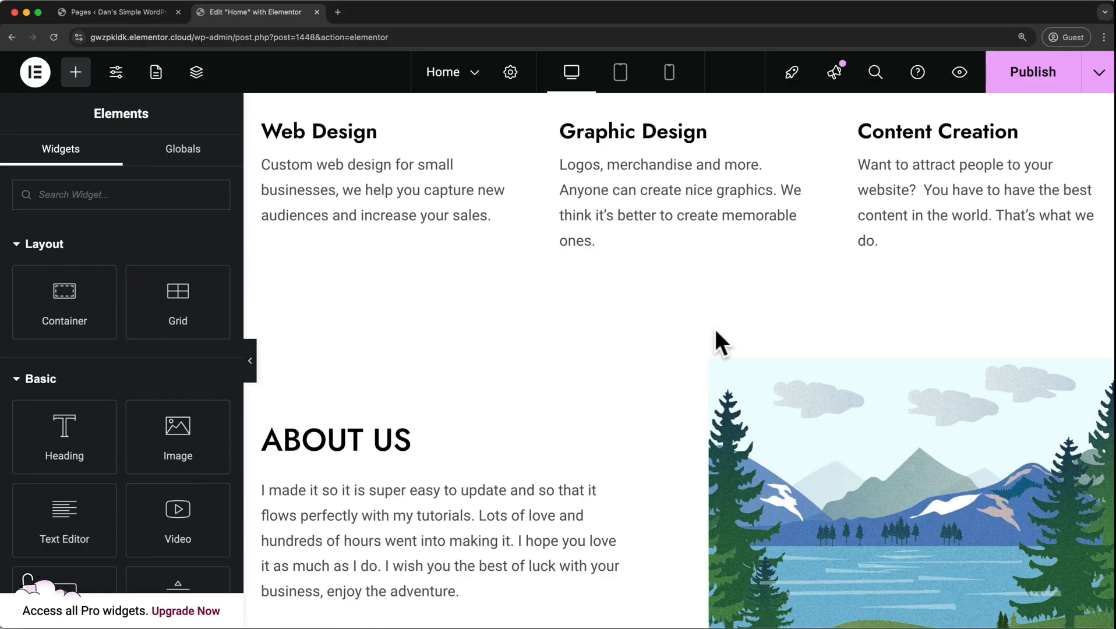
Open the History, go back to the previous Container Removed action, and return to the latest one.
{"action": "left_click", "coordinate": [38, 73]}
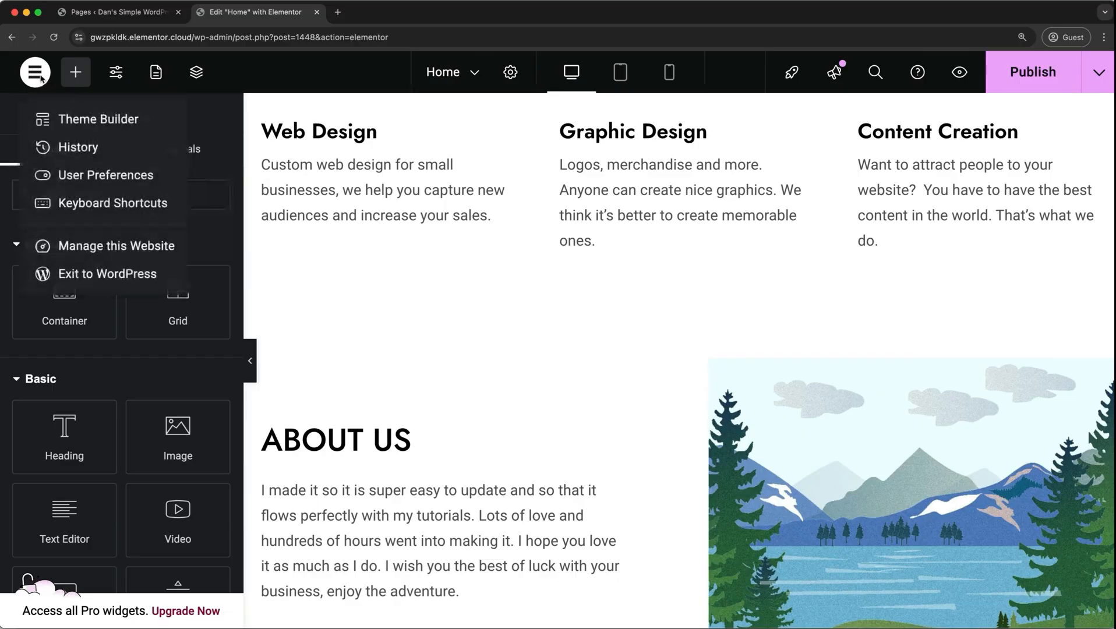
{"action": "left_click", "coordinate": [81, 149]}
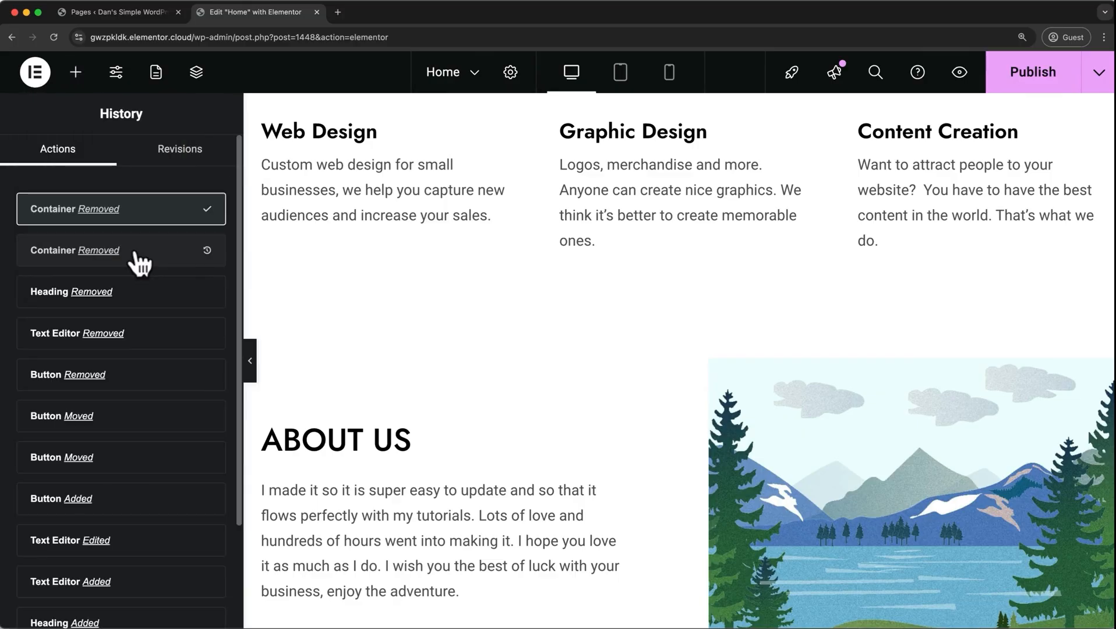
{"action": "left_click", "coordinate": [136, 257]}
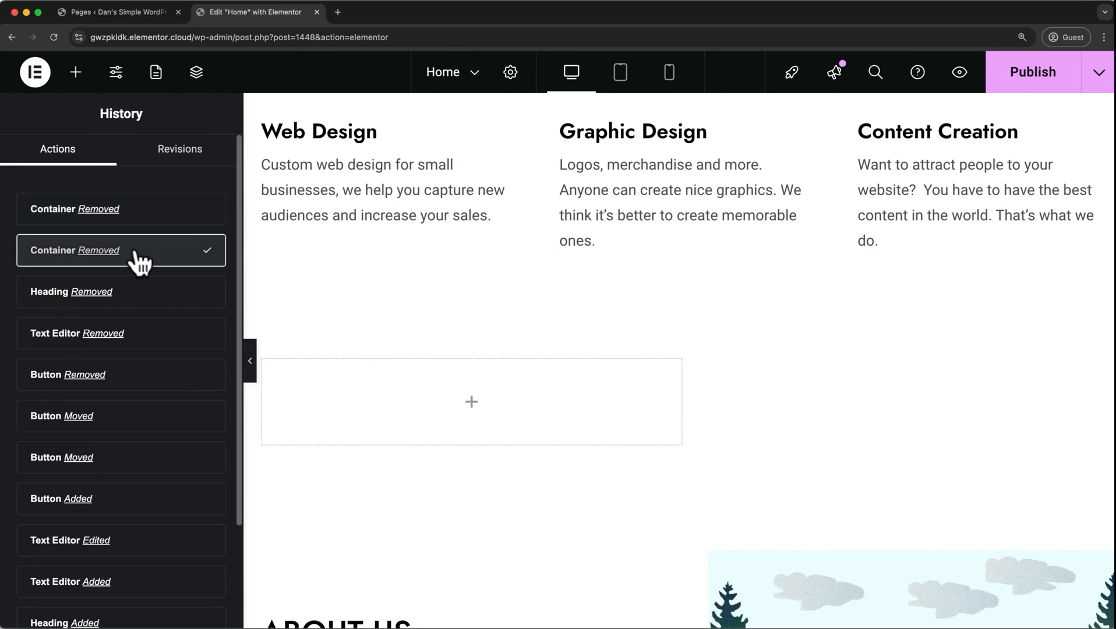
{"action": "left_click", "coordinate": [141, 217]}
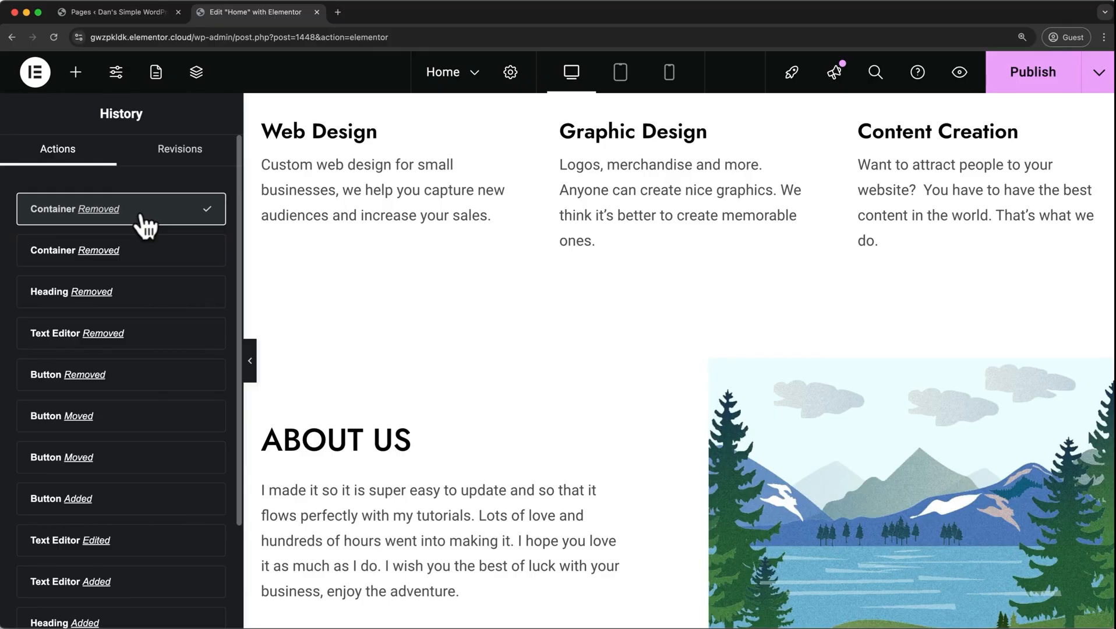
Collapse the editing panel, preview the Home page in a new tab, and return to the editor with the panel expanded.
{"action": "left_click", "coordinate": [250, 360]}
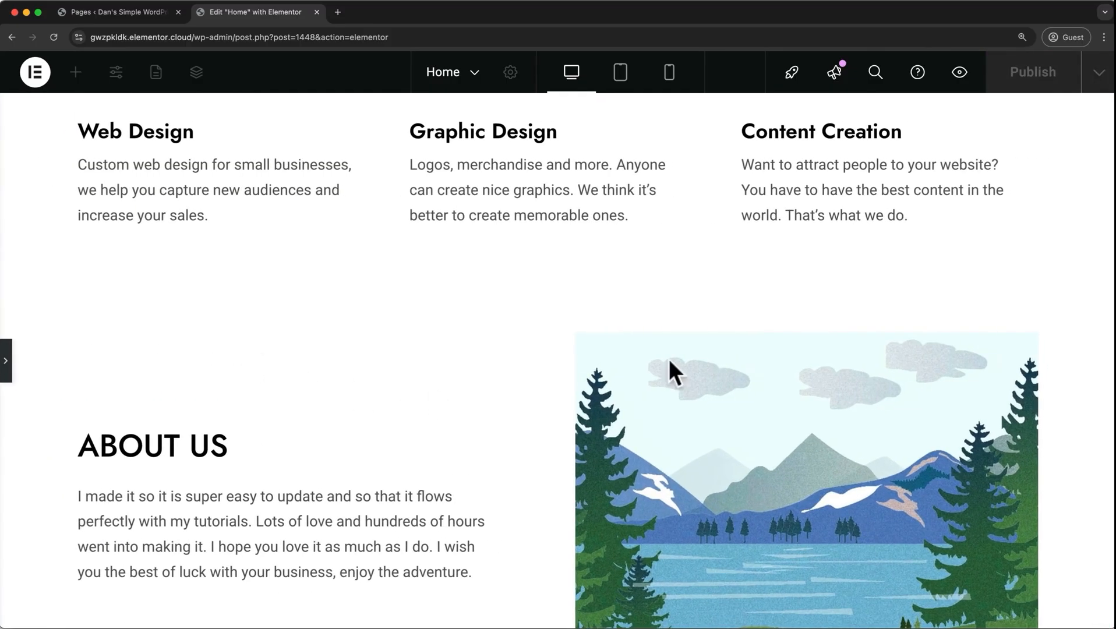
{"action": "left_click", "coordinate": [956, 73]}
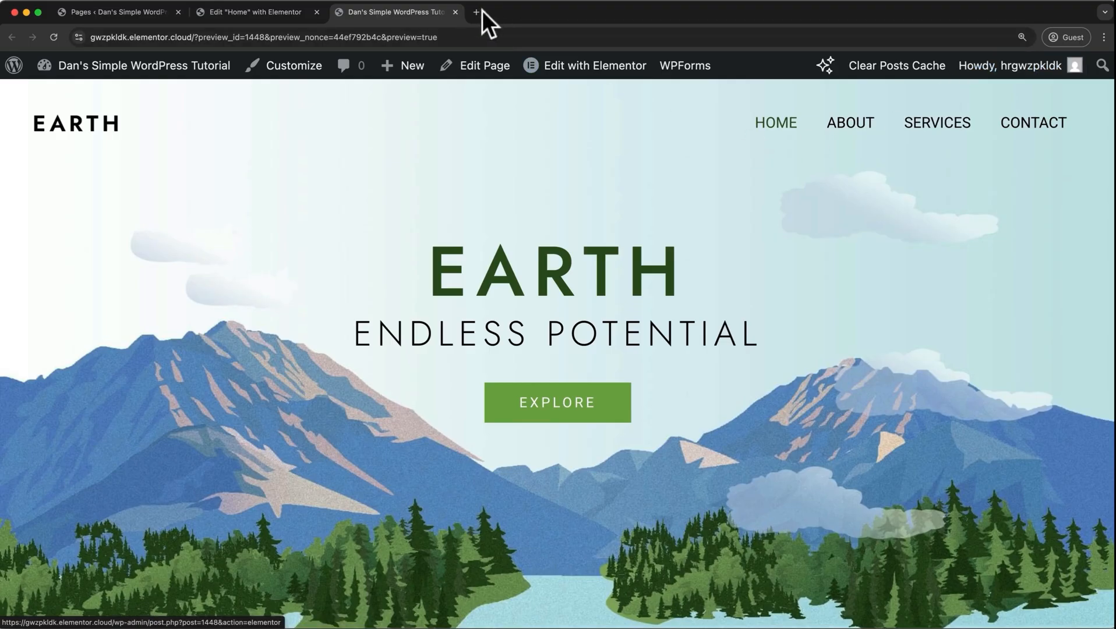
{"action": "left_click", "coordinate": [455, 11]}
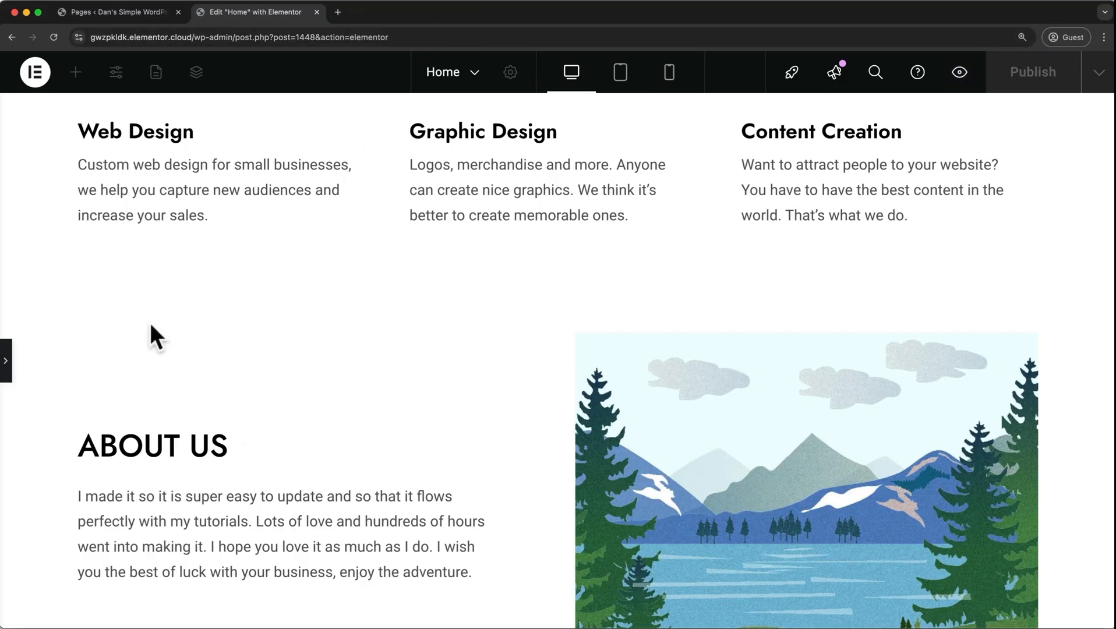
{"action": "left_click", "coordinate": [7, 361]}
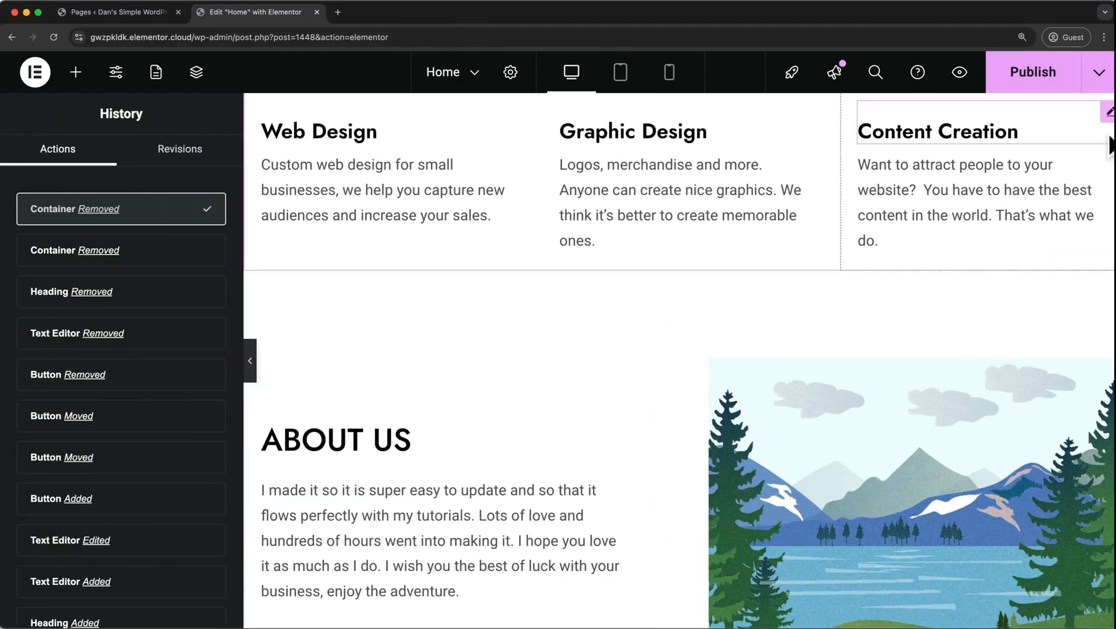
View the live Home page in a new tab, highlight its web address, and return to the Elementor editor.
{"action": "left_click", "coordinate": [1099, 72]}
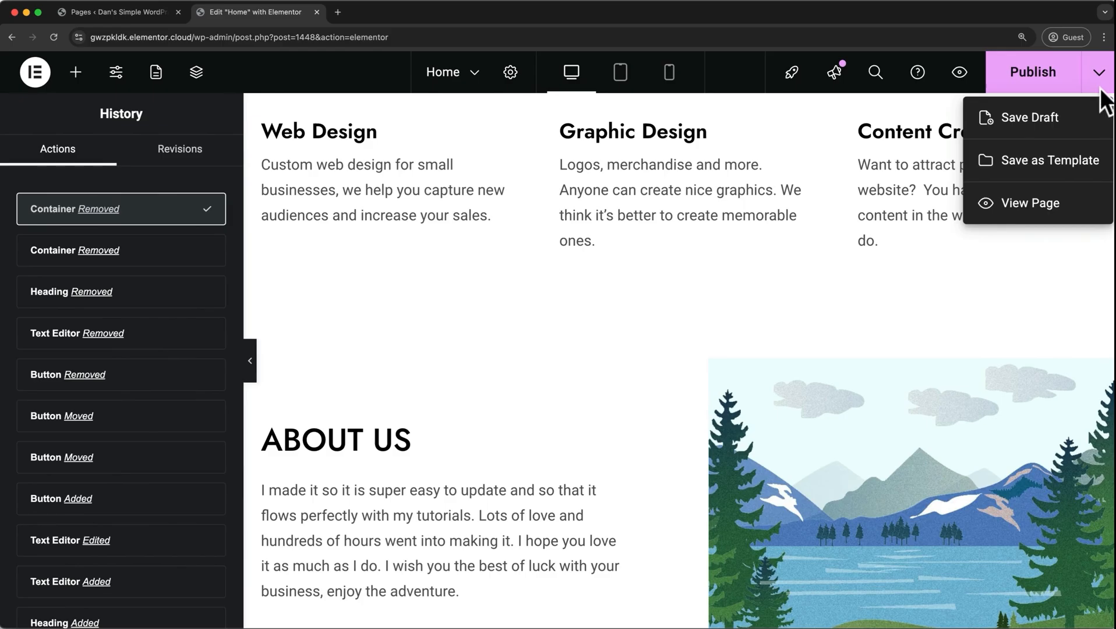
{"action": "left_click", "coordinate": [1062, 195]}
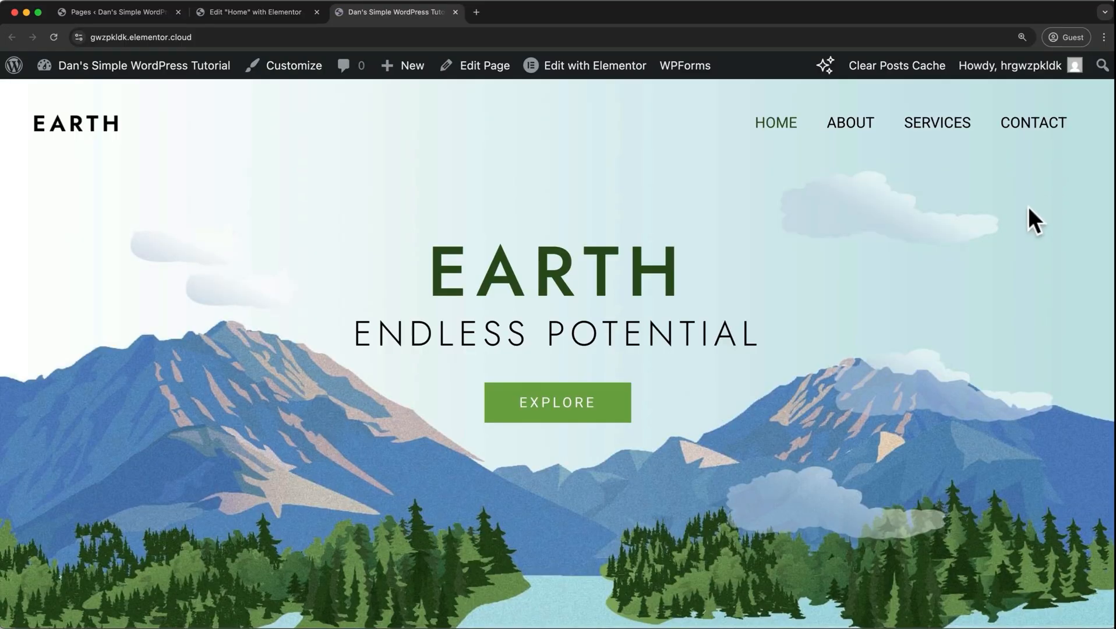
{"action": "left_click", "coordinate": [234, 37]}
{"action": "left_click_drag", "start_coordinate": [234, 37], "coordinate": [90, 37]}
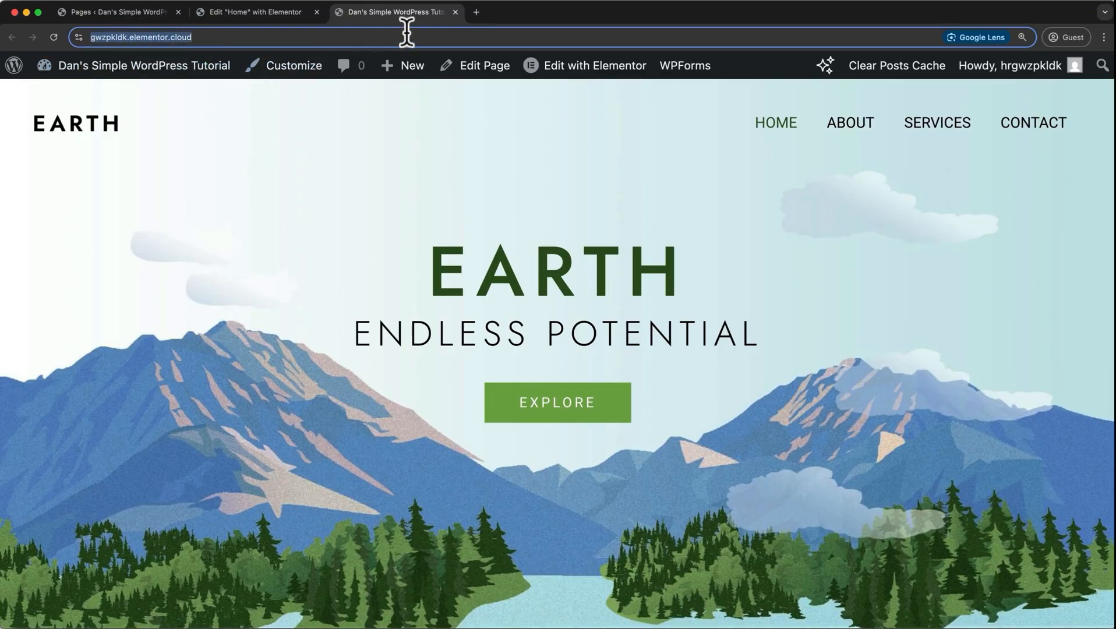
{"action": "left_click", "coordinate": [455, 11]}
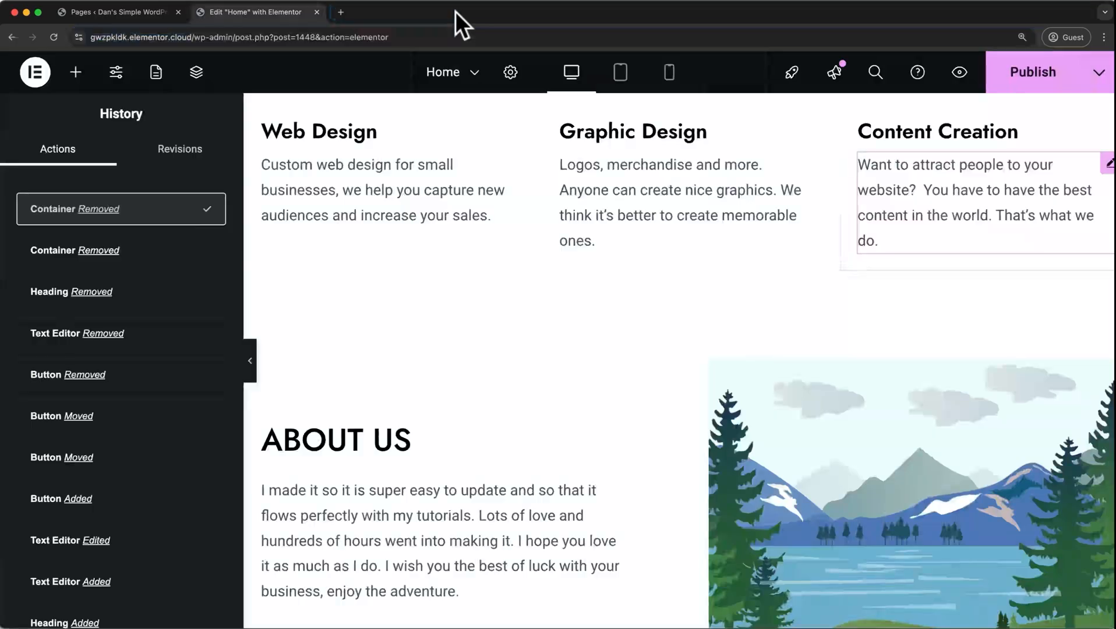
Set the title of the main hero heading to "WordPress" in its content settings.
{"action": "scroll", "coordinate": [474, 268], "scroll_direction": "up", "scroll_amount": 10}
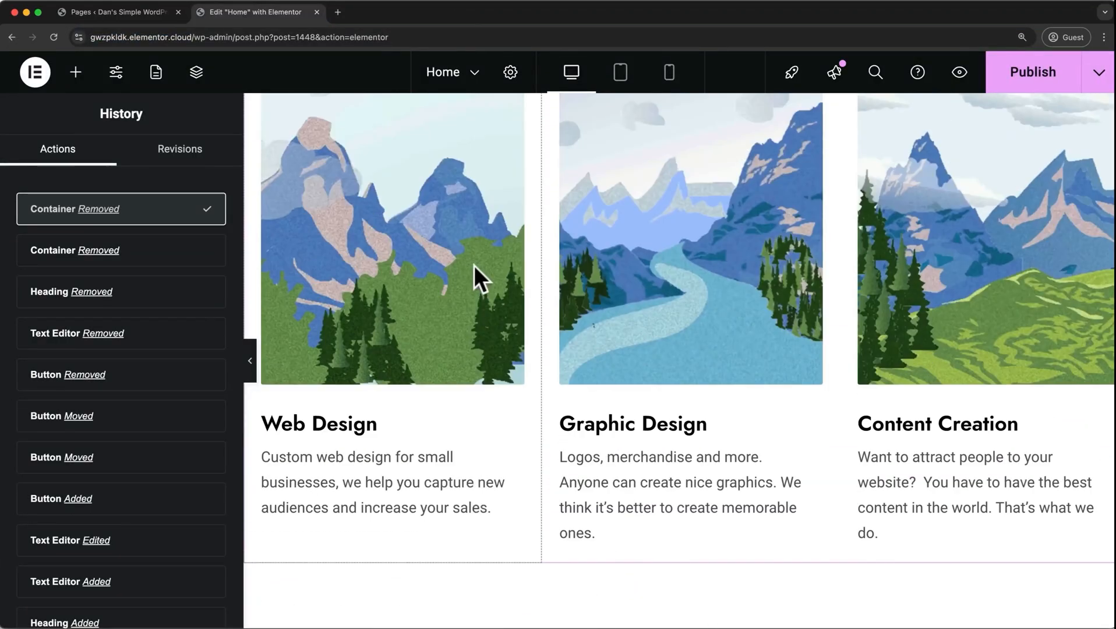
{"action": "scroll", "coordinate": [474, 265], "scroll_direction": "up", "scroll_amount": 3}
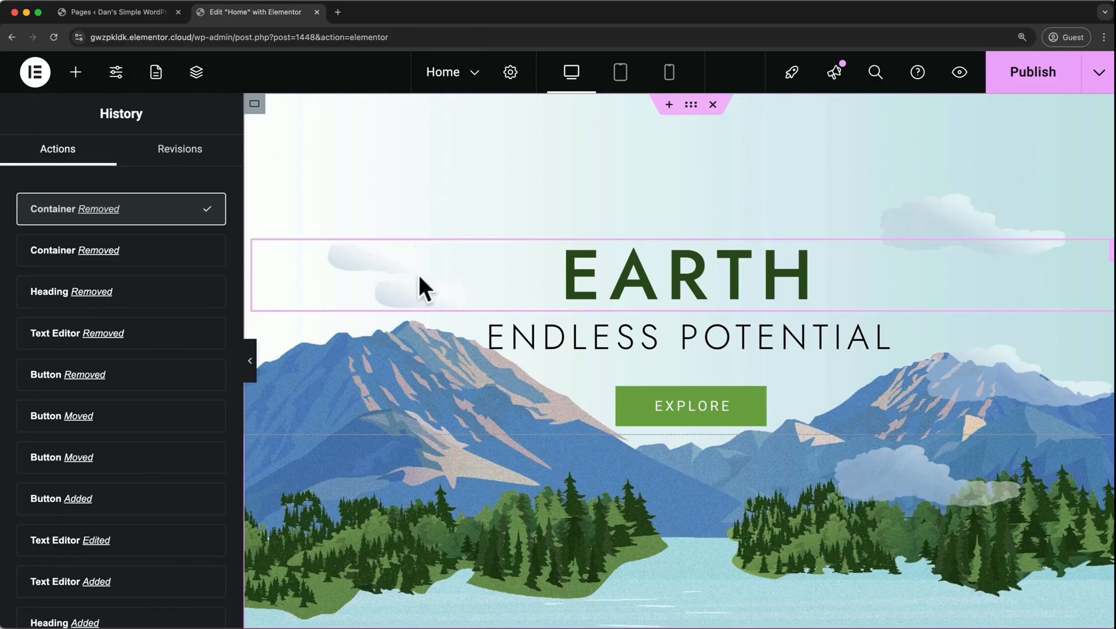
{"action": "left_click", "coordinate": [459, 278]}
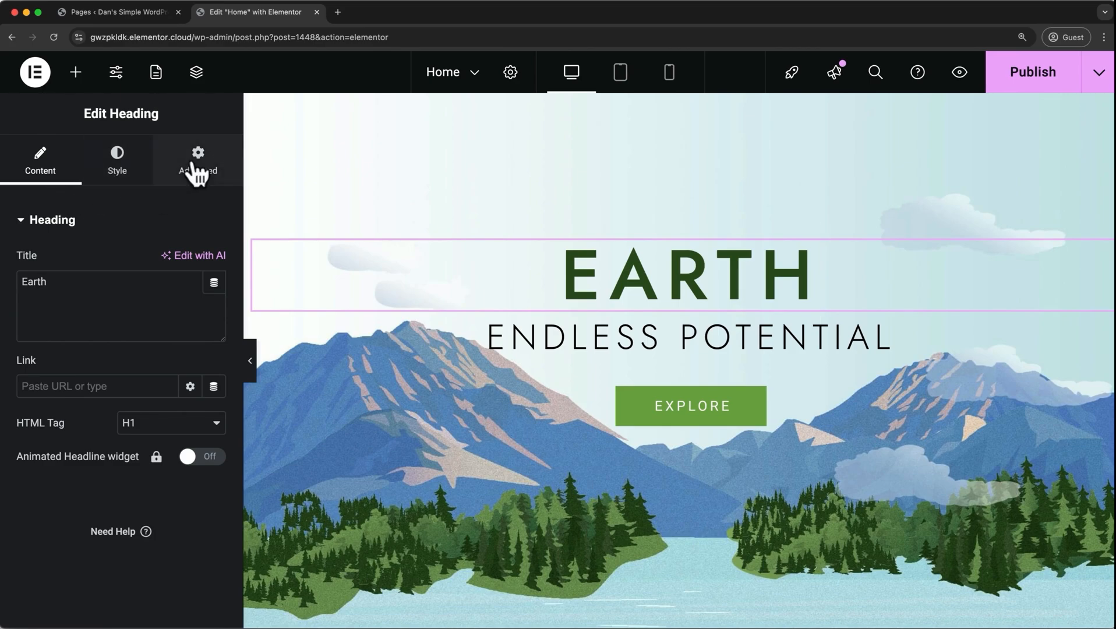
{"action": "left_click", "coordinate": [63, 282]}
{"action": "left_click_drag", "start_coordinate": [63, 282], "coordinate": [8, 281]}
{"action": "type", "text": "WordPress"}
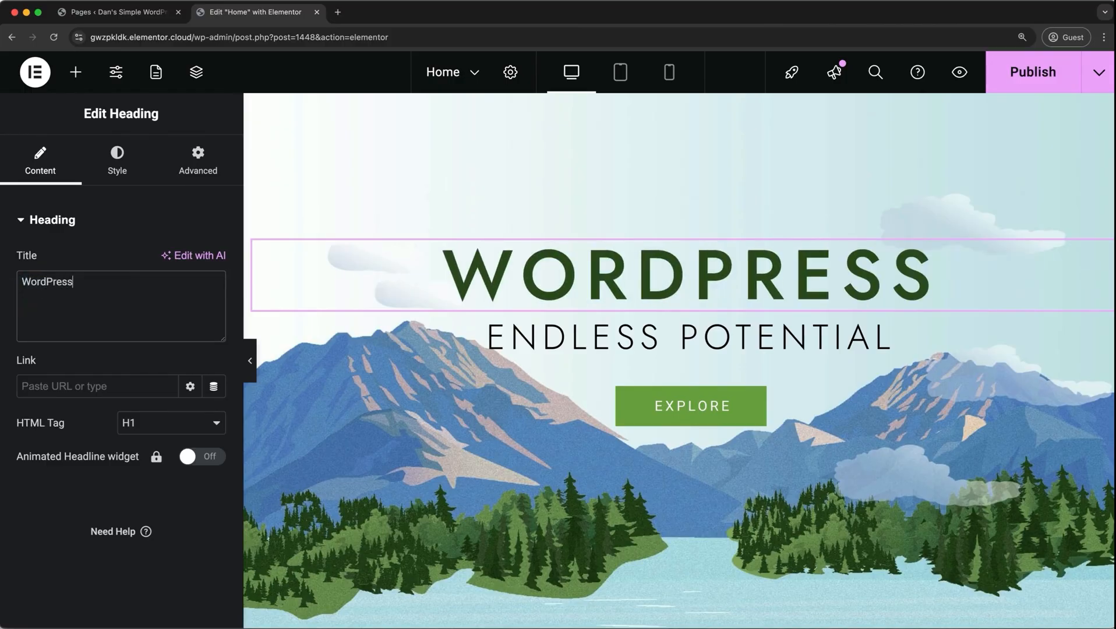
Clear the main hero heading's text directly on the page, and undo the deletion.
{"action": "double_click", "coordinate": [539, 279]}
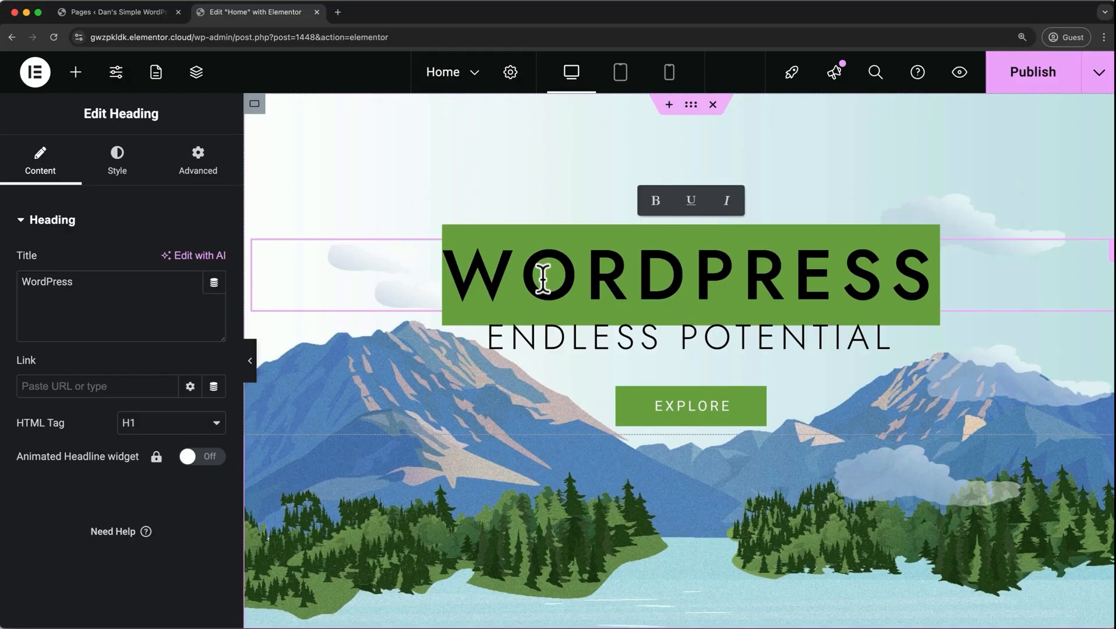
{"action": "key", "text": "BackSpace"}
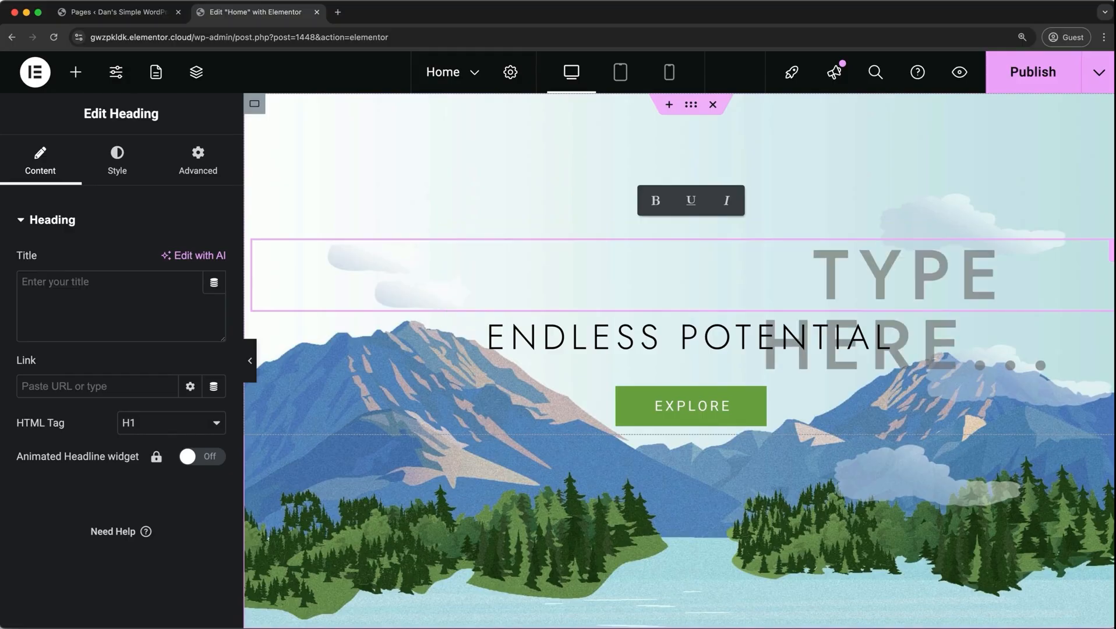
{"action": "key", "text": "super+z"}
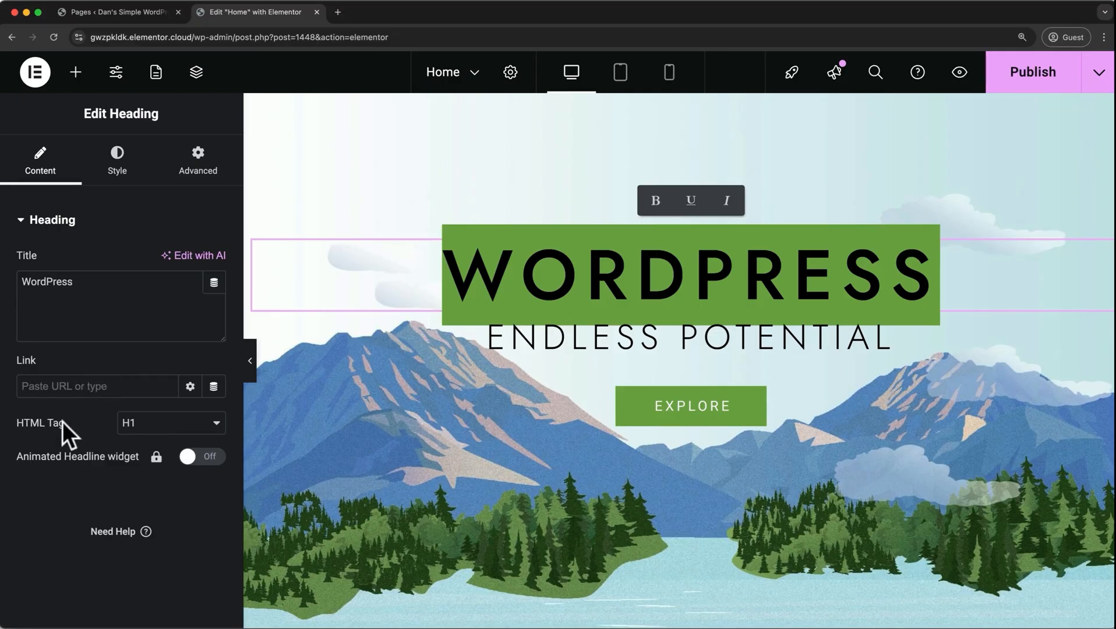
Try left, right and justified alignment on the hero heading, and set it back to centered.
{"action": "left_click", "coordinate": [121, 170]}
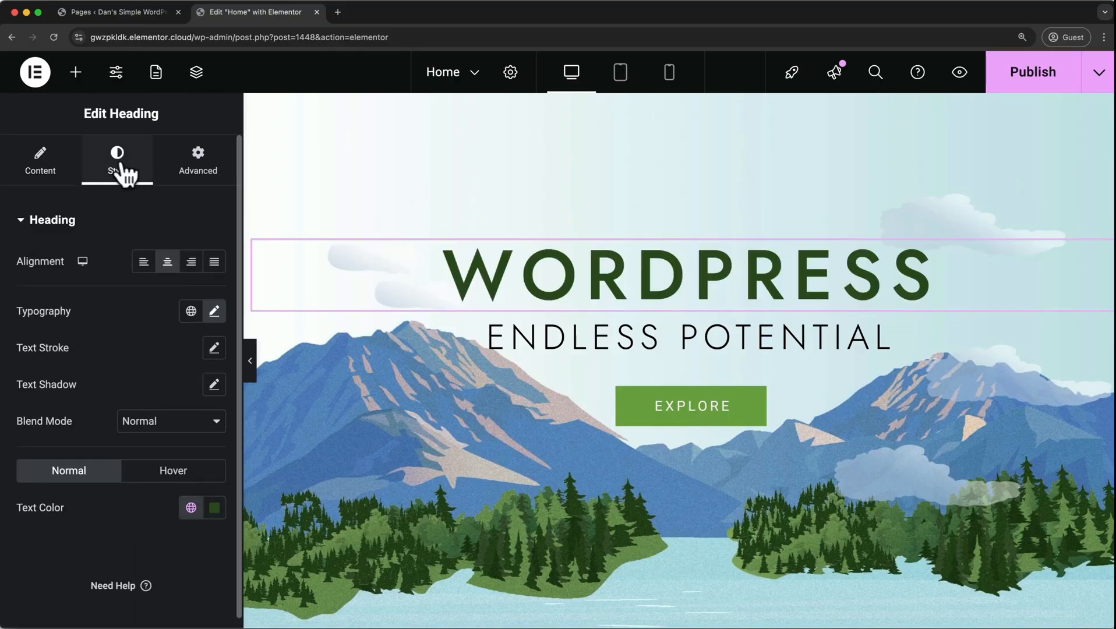
{"action": "left_click", "coordinate": [141, 262]}
{"action": "left_click", "coordinate": [192, 266]}
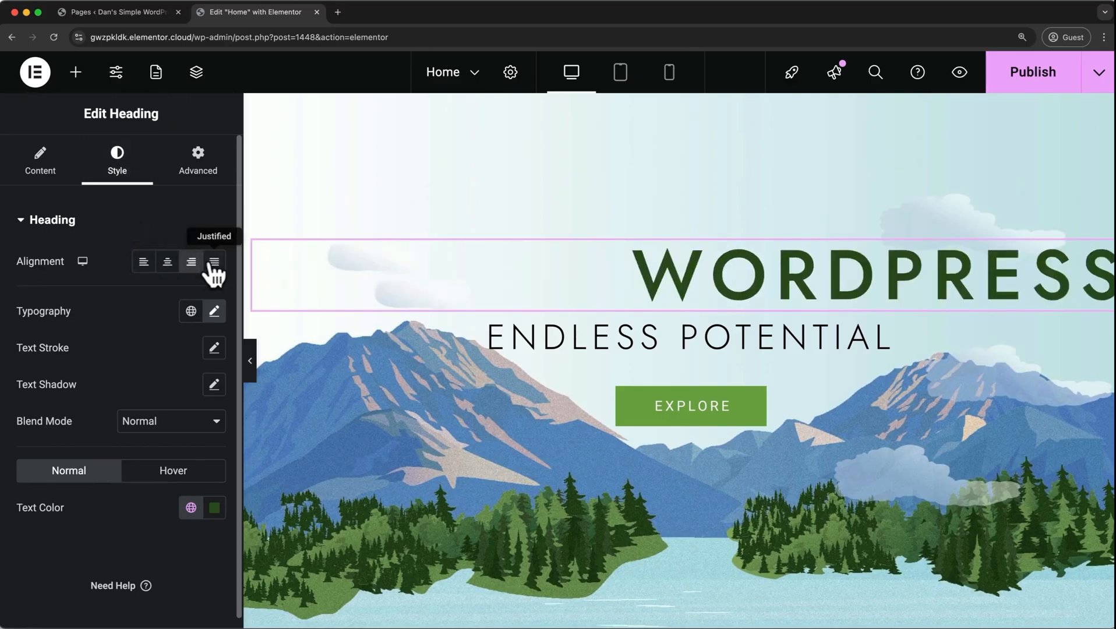
{"action": "left_click", "coordinate": [213, 269]}
{"action": "left_click", "coordinate": [168, 263]}
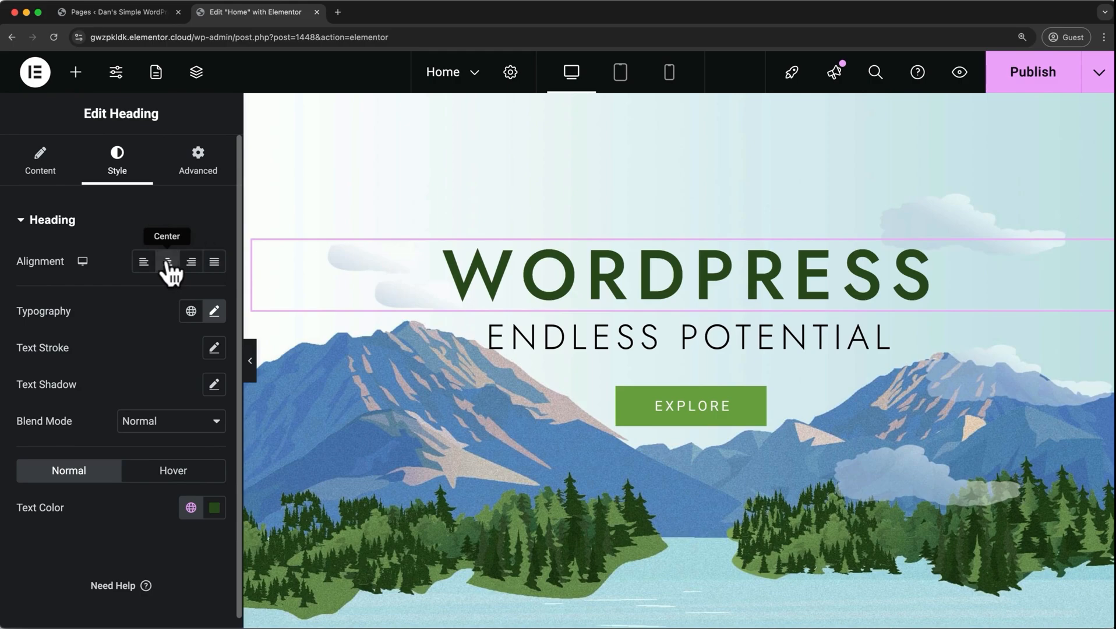
Set the hero heading's typography to a size of 90 px and a weight of 600 (Semi Bold).
{"action": "left_click", "coordinate": [215, 312]}
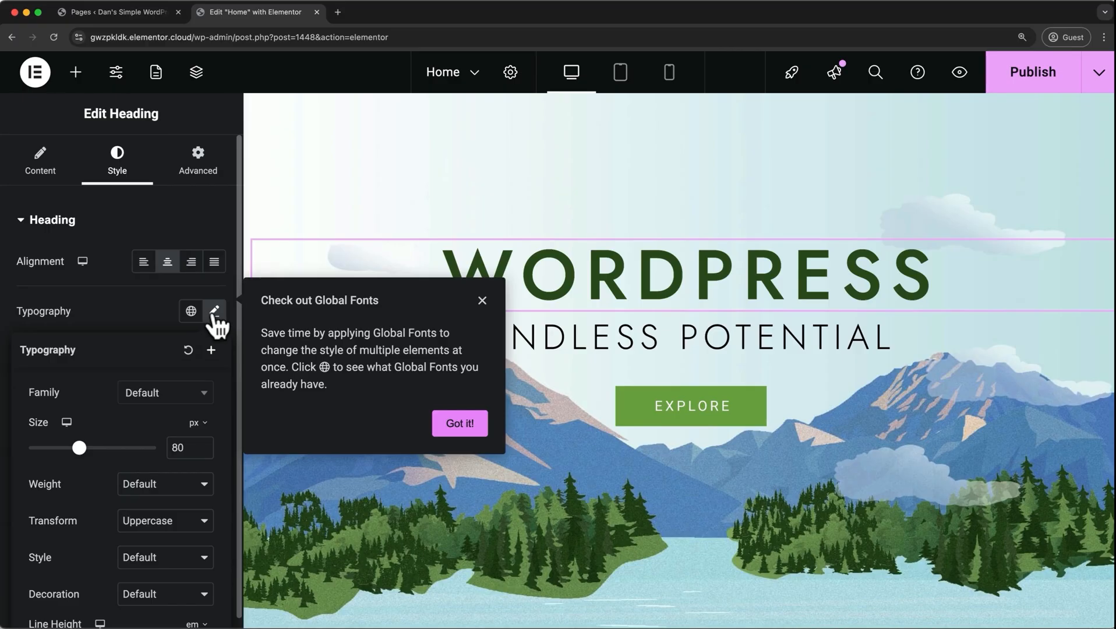
{"action": "left_click", "coordinate": [480, 302]}
{"action": "left_click_drag", "start_coordinate": [78, 448], "coordinate": [93, 453]}
{"action": "left_click", "coordinate": [172, 484]}
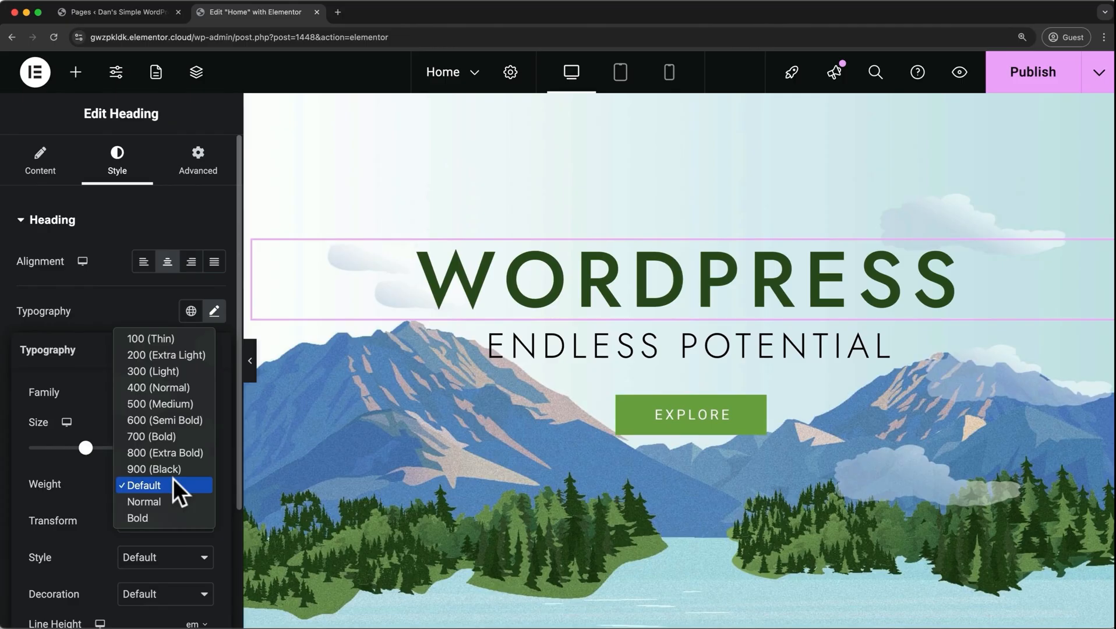
{"action": "left_click", "coordinate": [189, 421]}
Keep the hero heading's Uppercase transform, try the Italic style, and set the style to Normal.
{"action": "scroll", "coordinate": [193, 434], "scroll_direction": "down", "scroll_amount": 3}
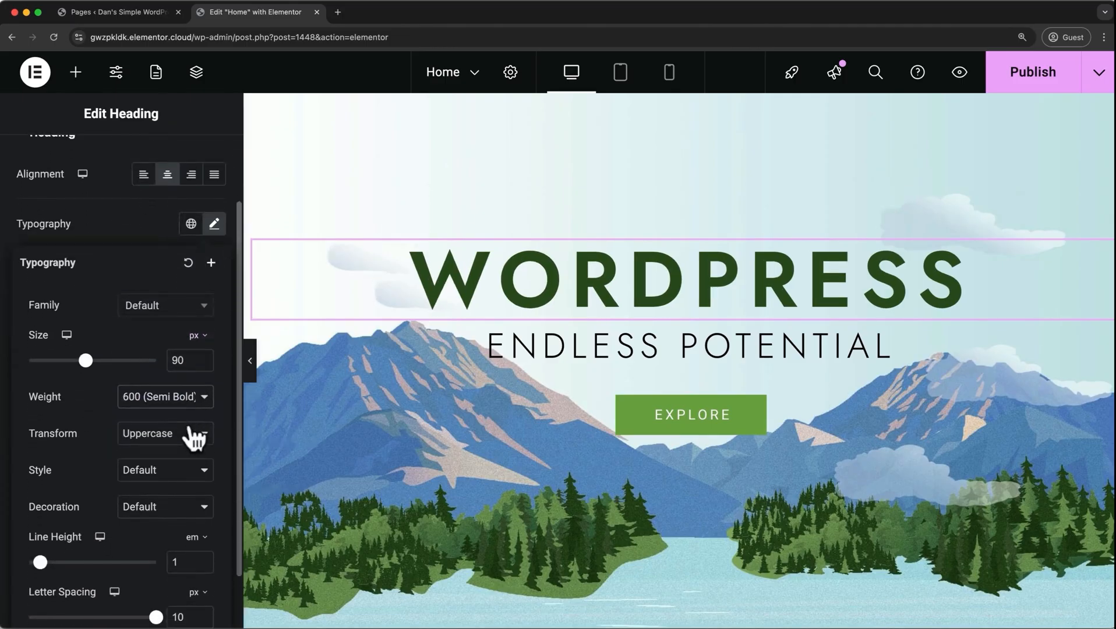
{"action": "left_click", "coordinate": [164, 431]}
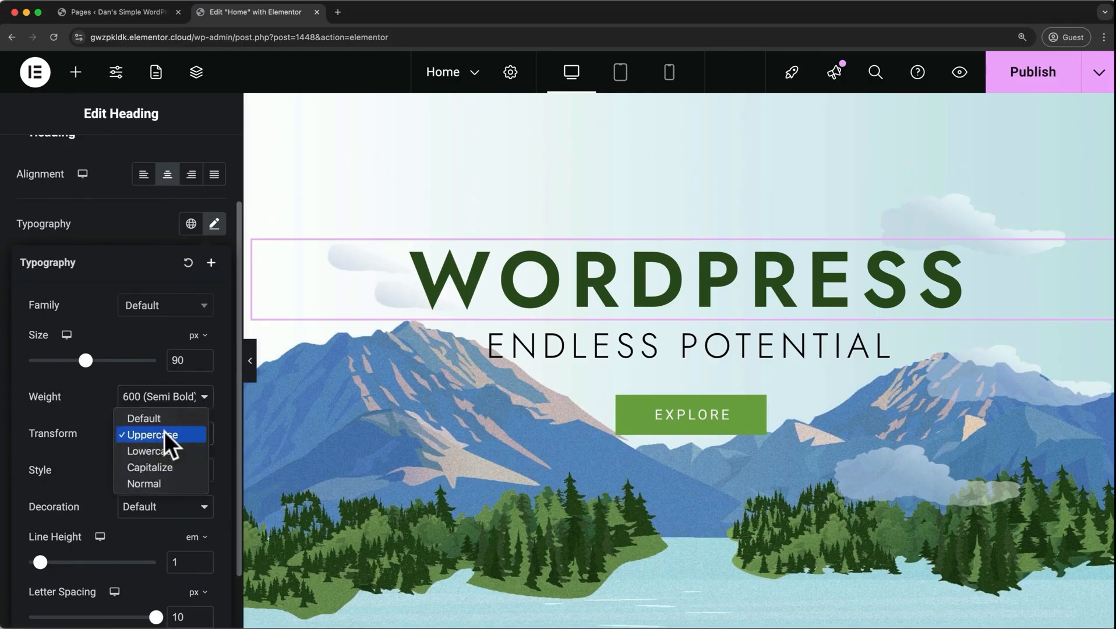
{"action": "left_click", "coordinate": [164, 434]}
{"action": "left_click", "coordinate": [153, 470]}
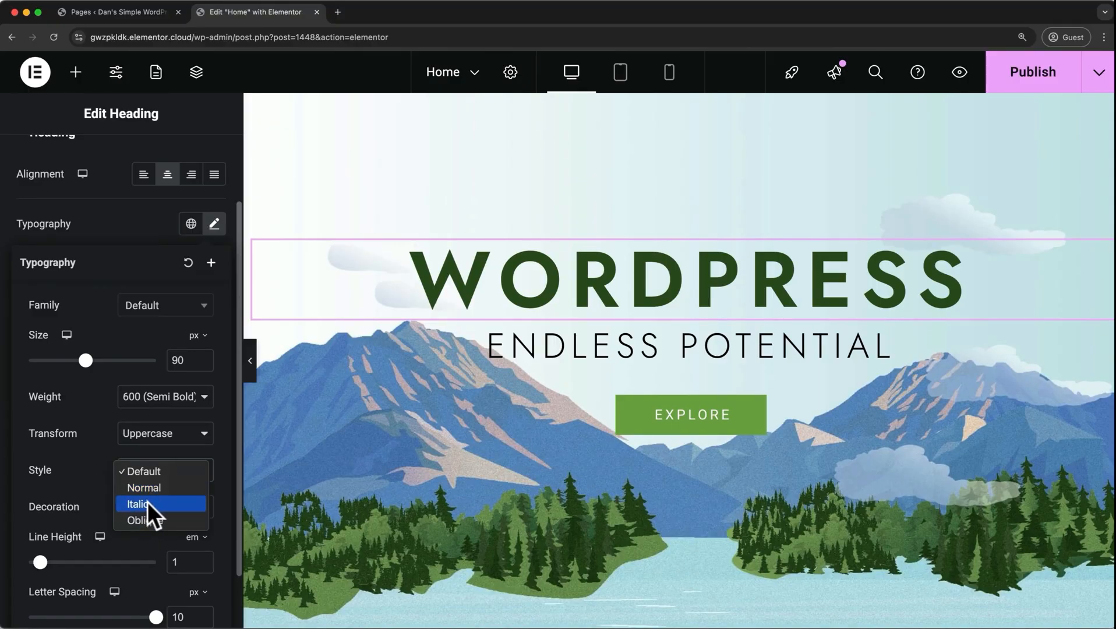
{"action": "left_click", "coordinate": [148, 502]}
{"action": "left_click", "coordinate": [159, 472]}
{"action": "left_click", "coordinate": [158, 459]}
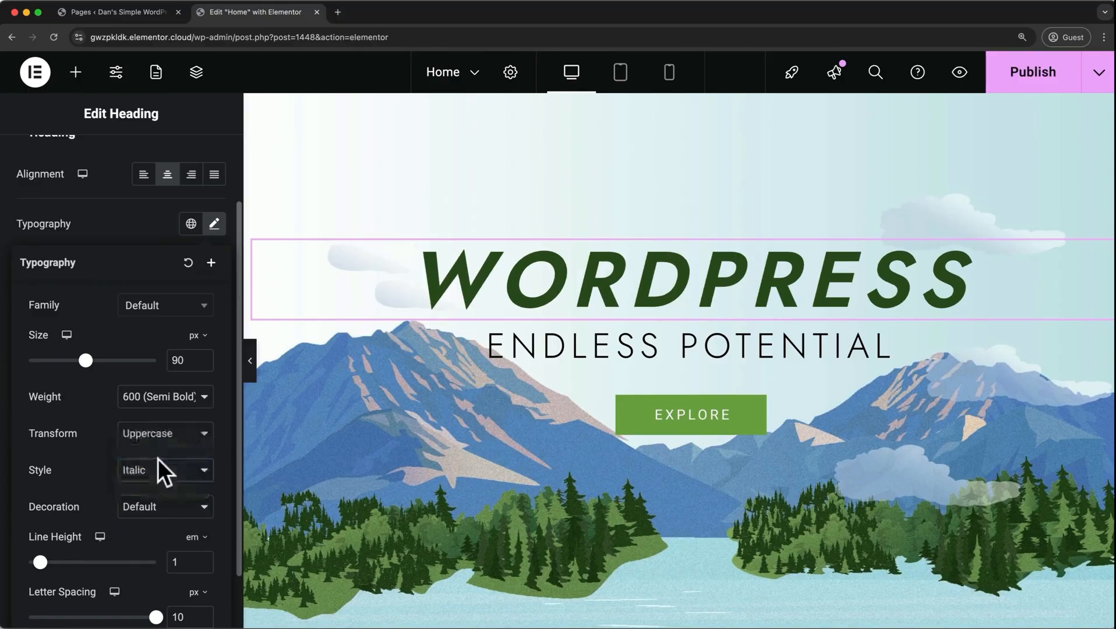
Try the Underline decoration on the hero heading, and set the decoration back to Default.
{"action": "left_click", "coordinate": [149, 508]}
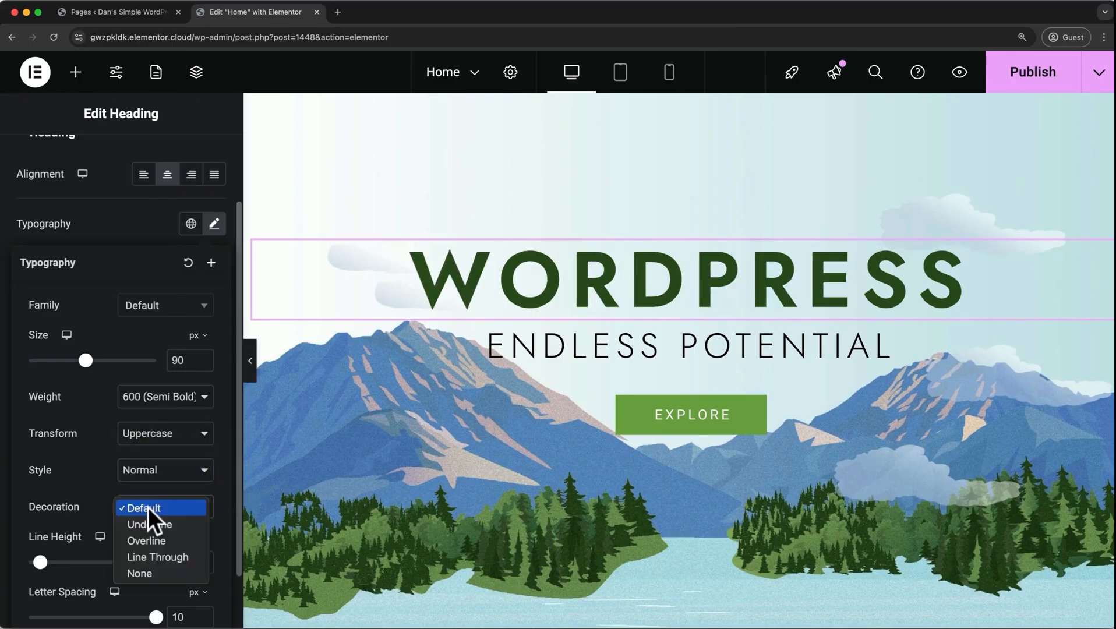
{"action": "left_click", "coordinate": [145, 525]}
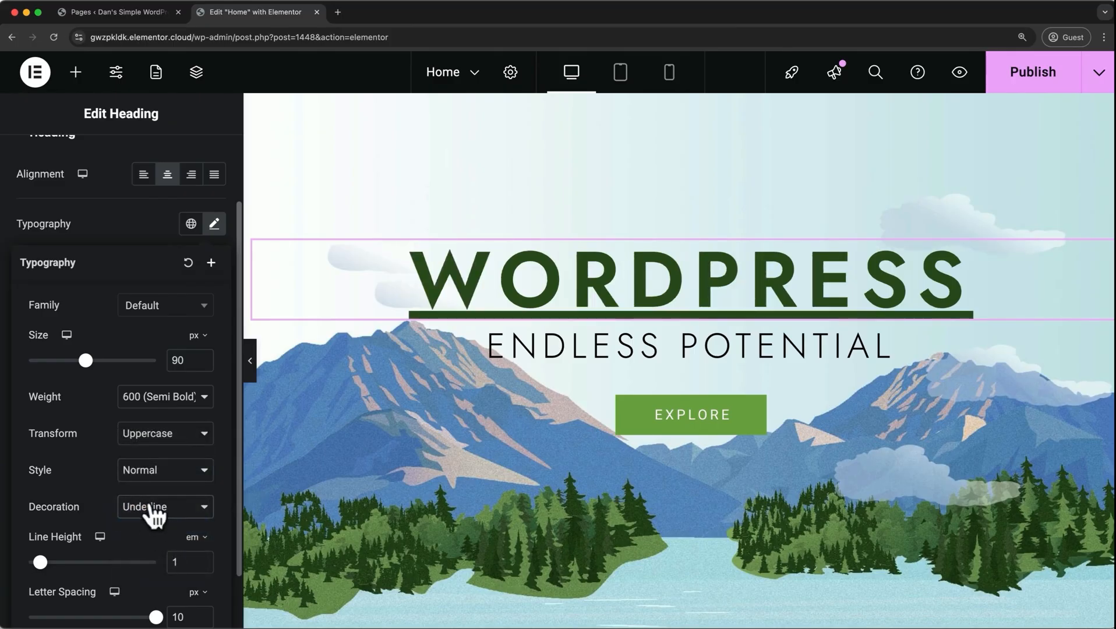
{"action": "left_click", "coordinate": [150, 506]}
{"action": "left_click", "coordinate": [151, 492]}
Close the heading's typography settings and look through its blend mode options, keeping Normal.
{"action": "scroll", "coordinate": [151, 485], "scroll_direction": "down", "scroll_amount": 3}
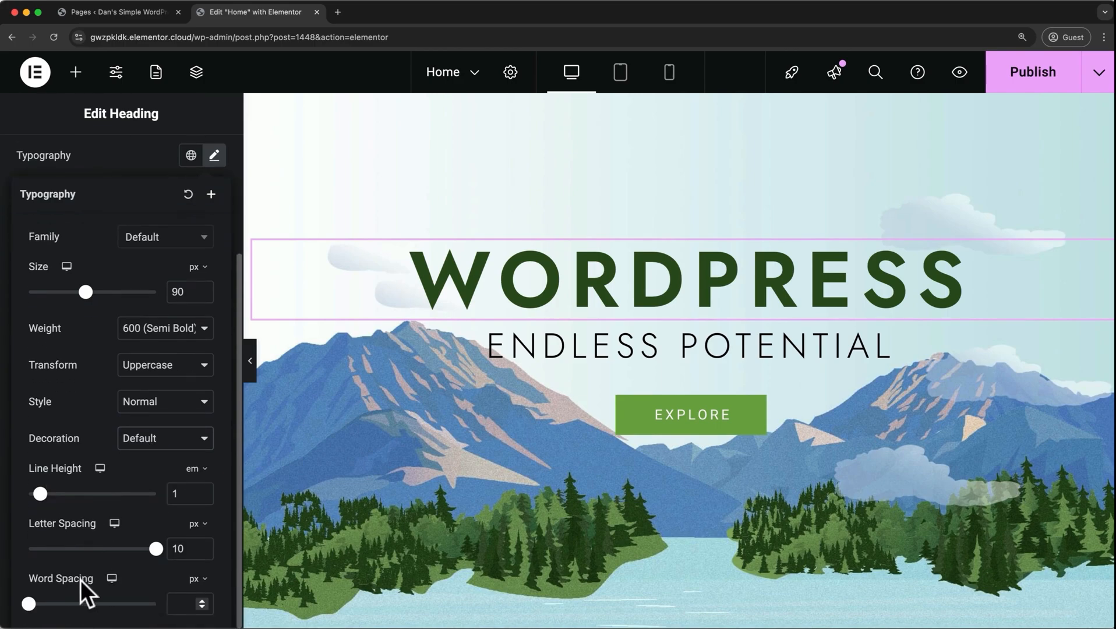
{"action": "left_click", "coordinate": [215, 156]}
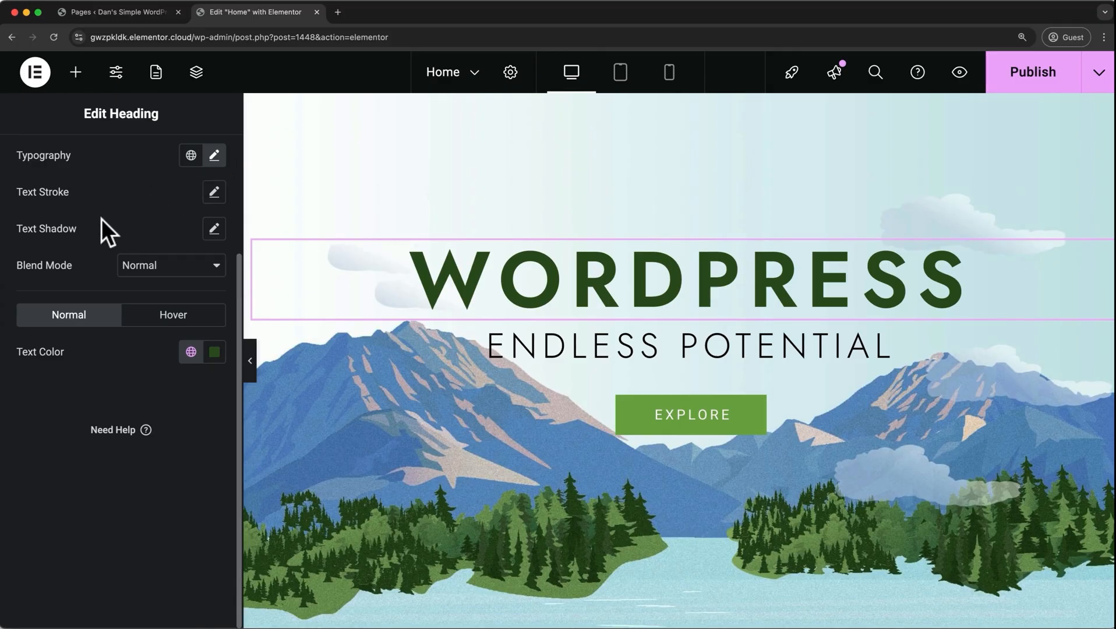
{"action": "left_click", "coordinate": [129, 264]}
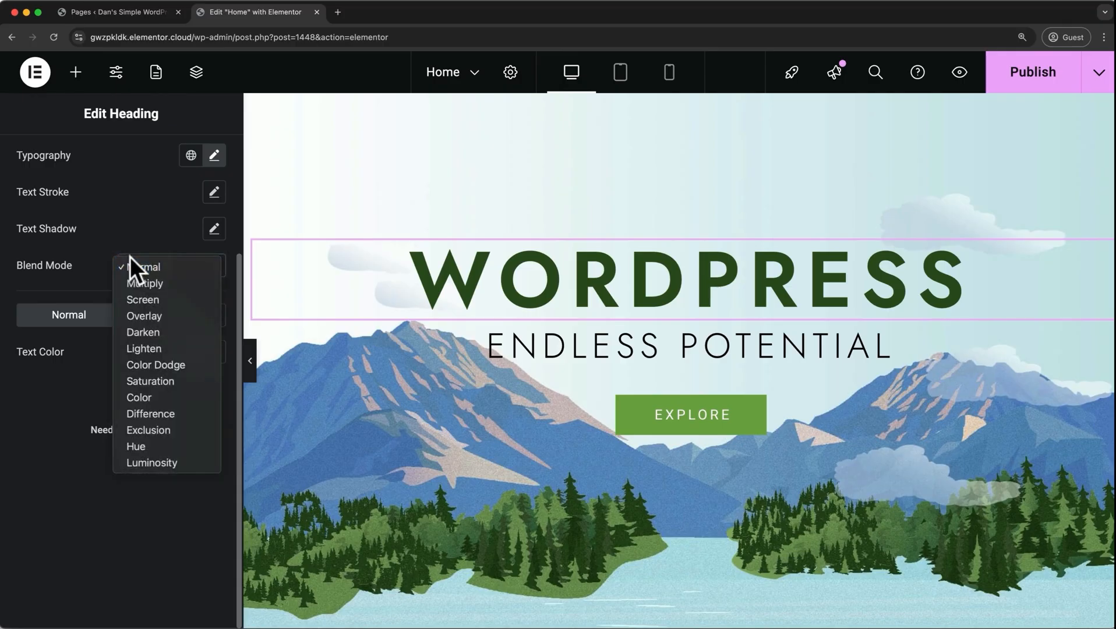
{"action": "left_click", "coordinate": [130, 258]}
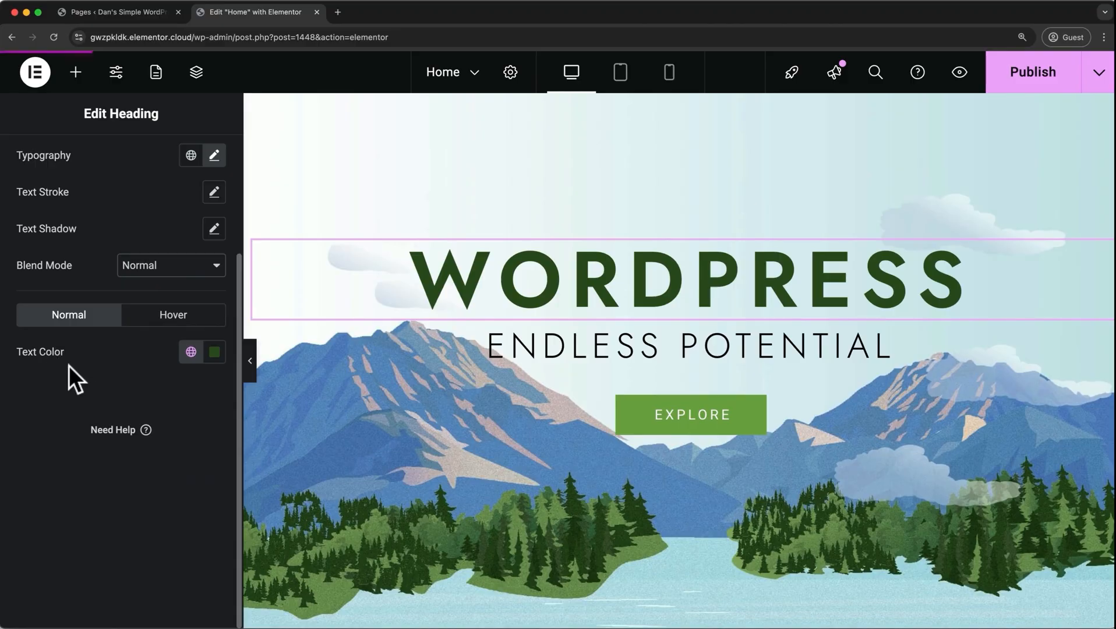
Give the hero heading a slightly lighter custom green text color.
{"action": "left_click", "coordinate": [216, 353]}
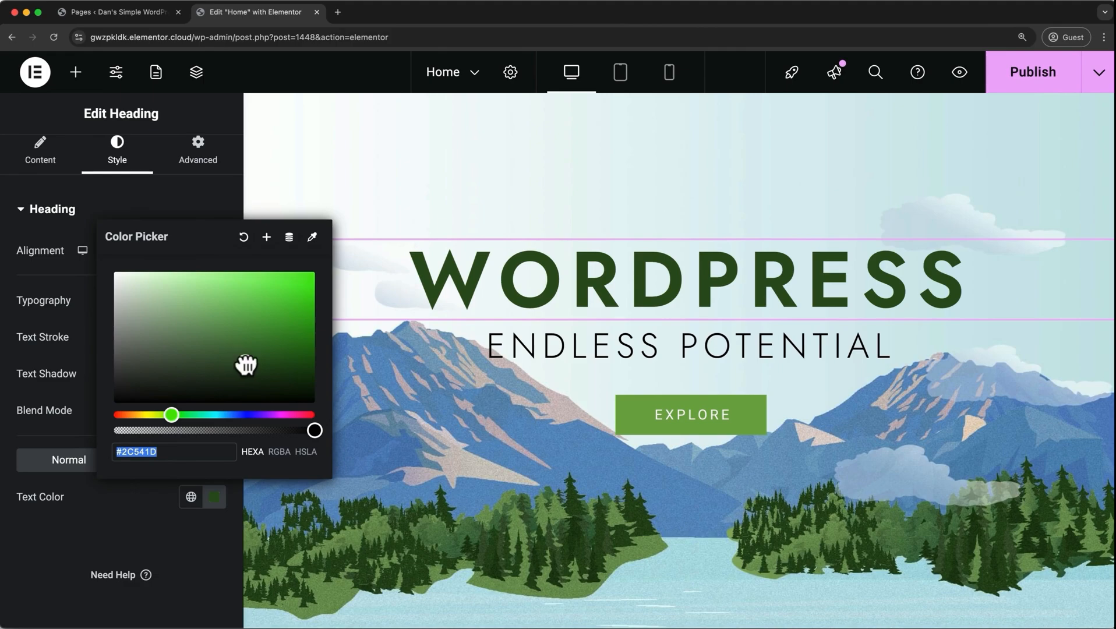
{"action": "mouse_move", "coordinate": [244, 365]}
{"action": "left_mouse_down"}
{"action": "mouse_move", "coordinate": [212, 366]}
{"action": "mouse_move", "coordinate": [284, 326]}
{"action": "mouse_move", "coordinate": [232, 351]}
{"action": "left_mouse_up"}
{"action": "left_click", "coordinate": [138, 494]}
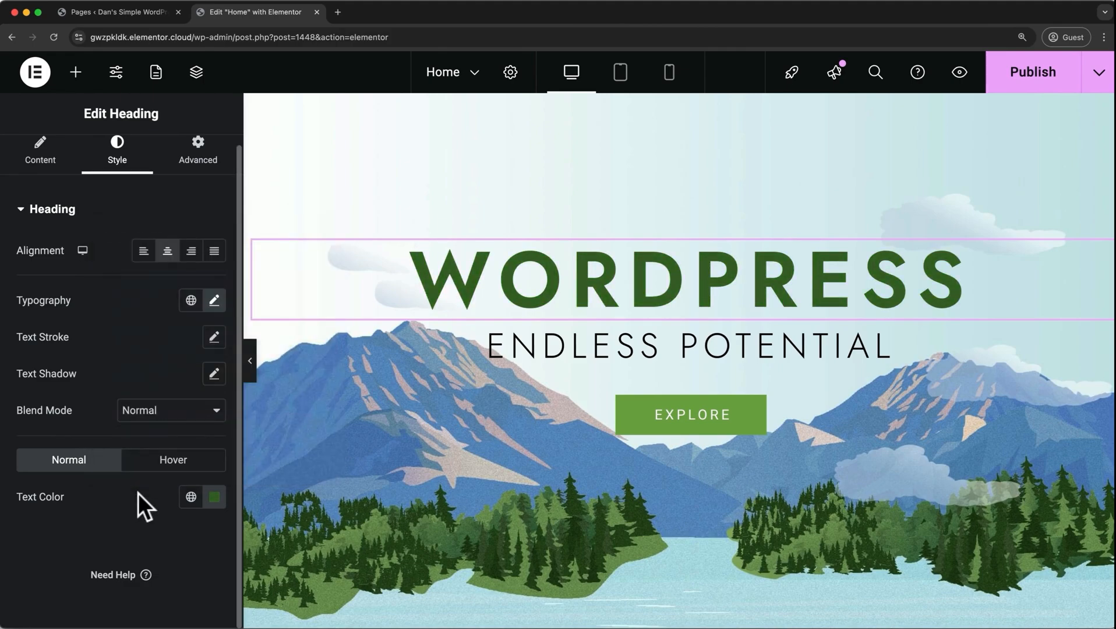
Apply the global color Theme Alternate Brand to the hero heading's text, and show its hover color settings.
{"action": "left_click", "coordinate": [190, 497]}
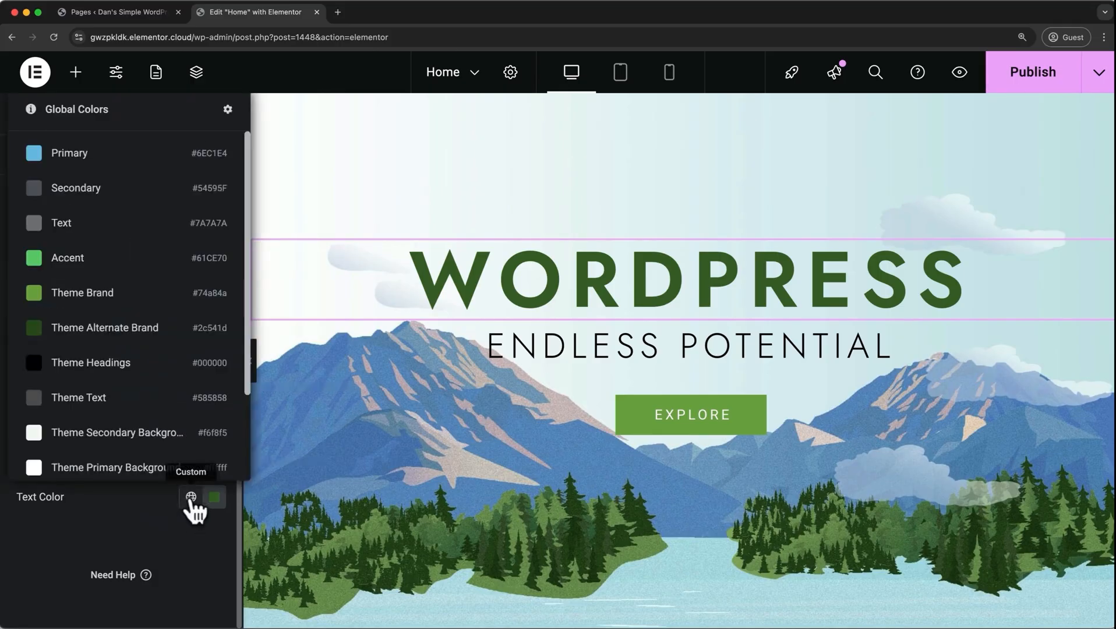
{"action": "left_click", "coordinate": [142, 328]}
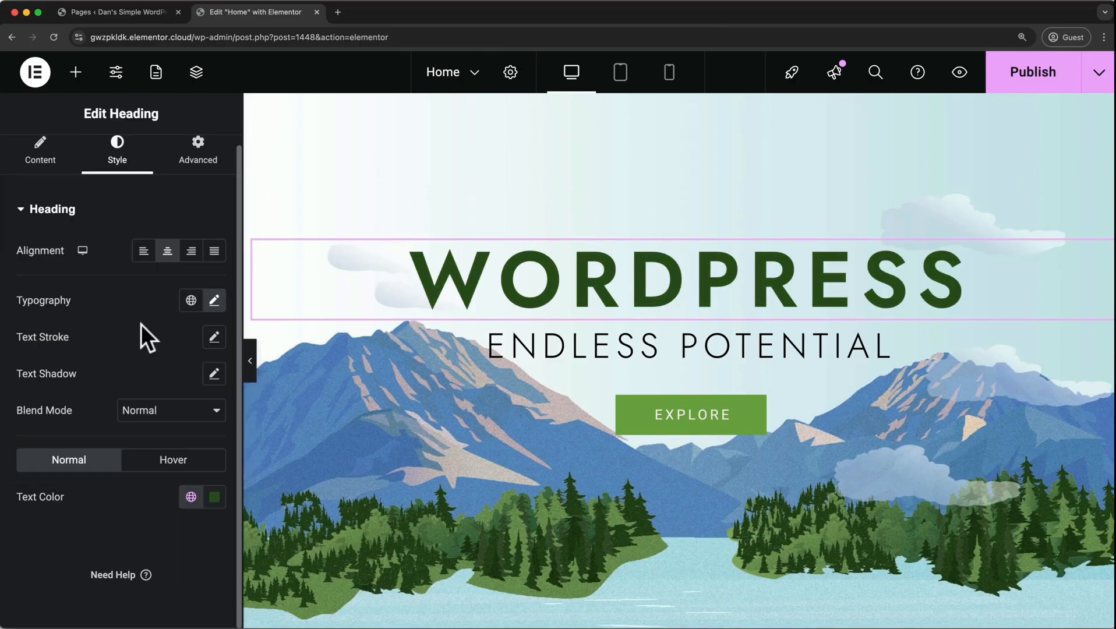
{"action": "left_click", "coordinate": [156, 473]}
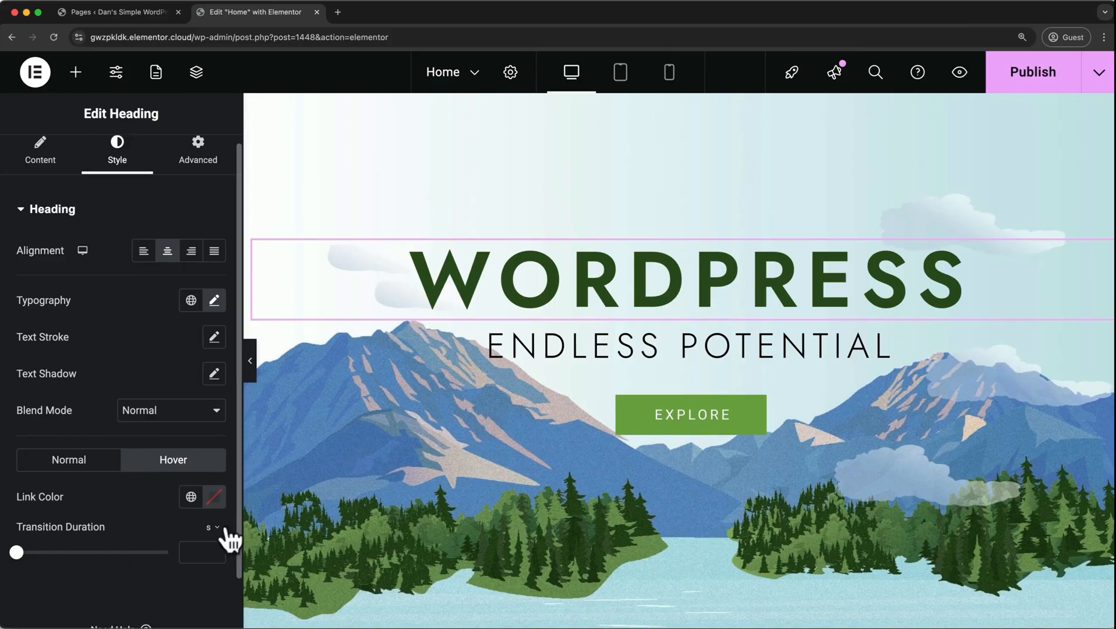
Set the About Us paragraph's line height to 26 px, letter spacing to -0.9 px and word spacing to 3 px.
{"action": "scroll", "coordinate": [326, 486], "scroll_direction": "down", "scroll_amount": 10}
{"action": "scroll", "coordinate": [326, 486], "scroll_direction": "down", "scroll_amount": 10}
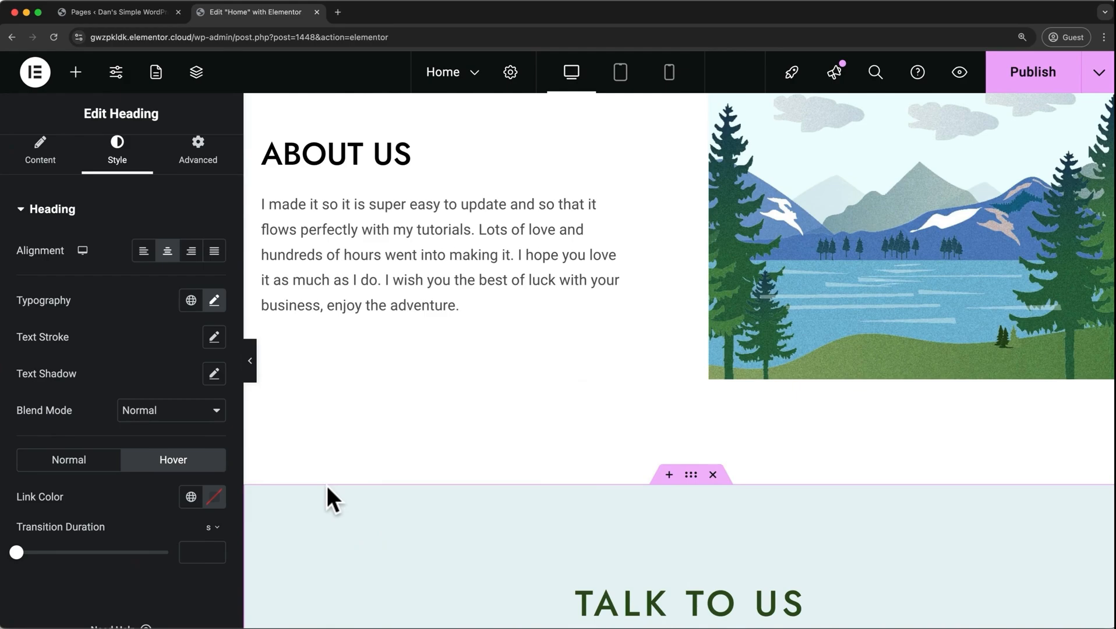
{"action": "left_click", "coordinate": [375, 258]}
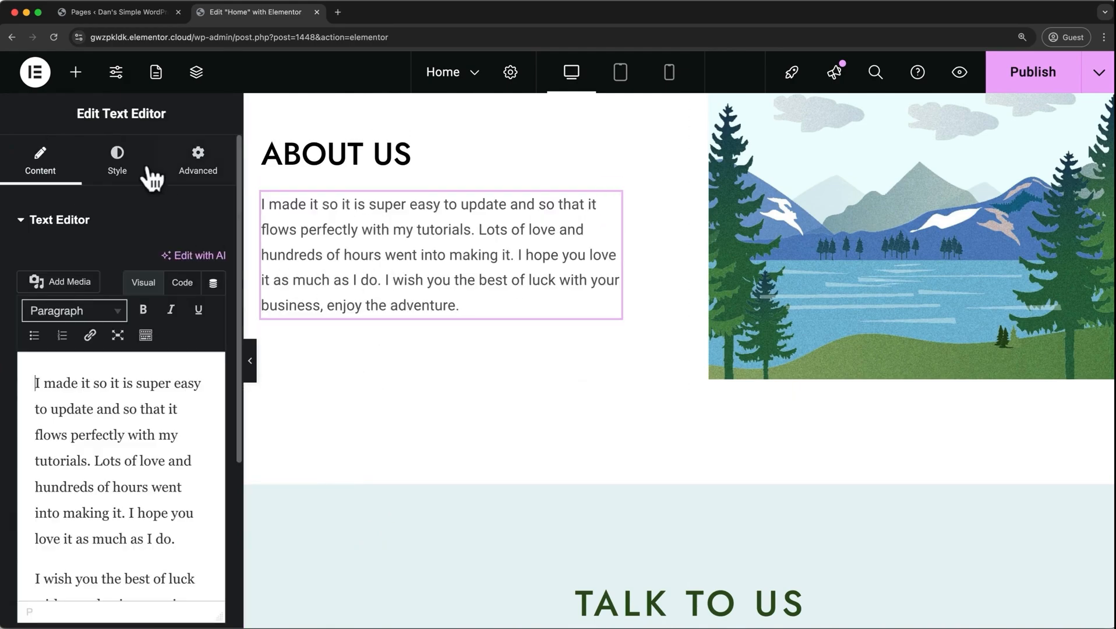
{"action": "left_click", "coordinate": [120, 163]}
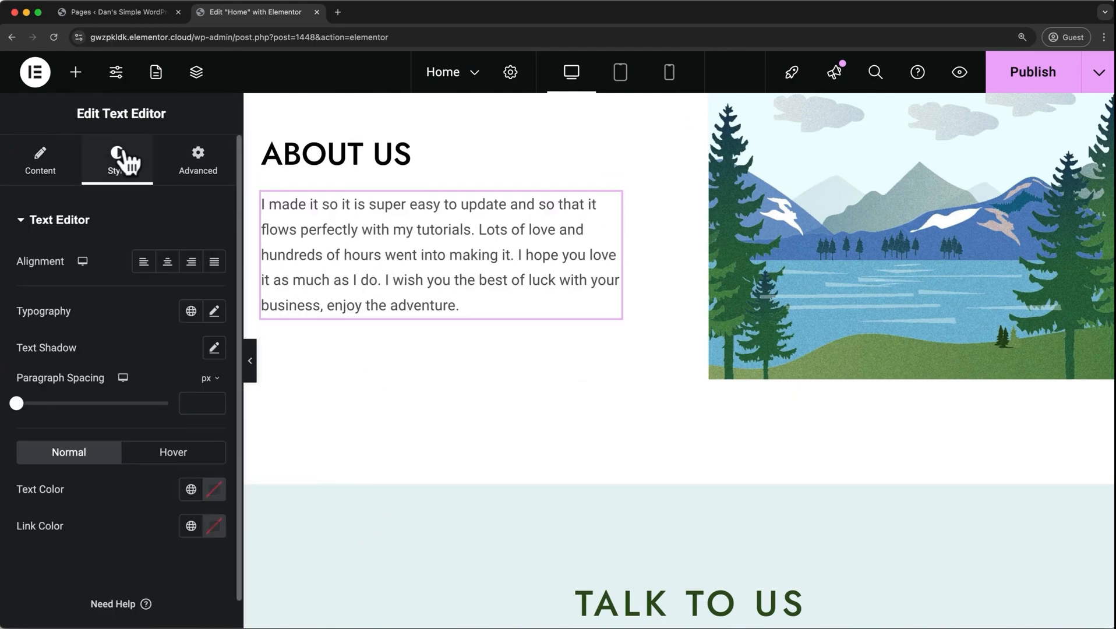
{"action": "left_click", "coordinate": [217, 320]}
{"action": "scroll", "coordinate": [84, 428], "scroll_direction": "down", "scroll_amount": 5}
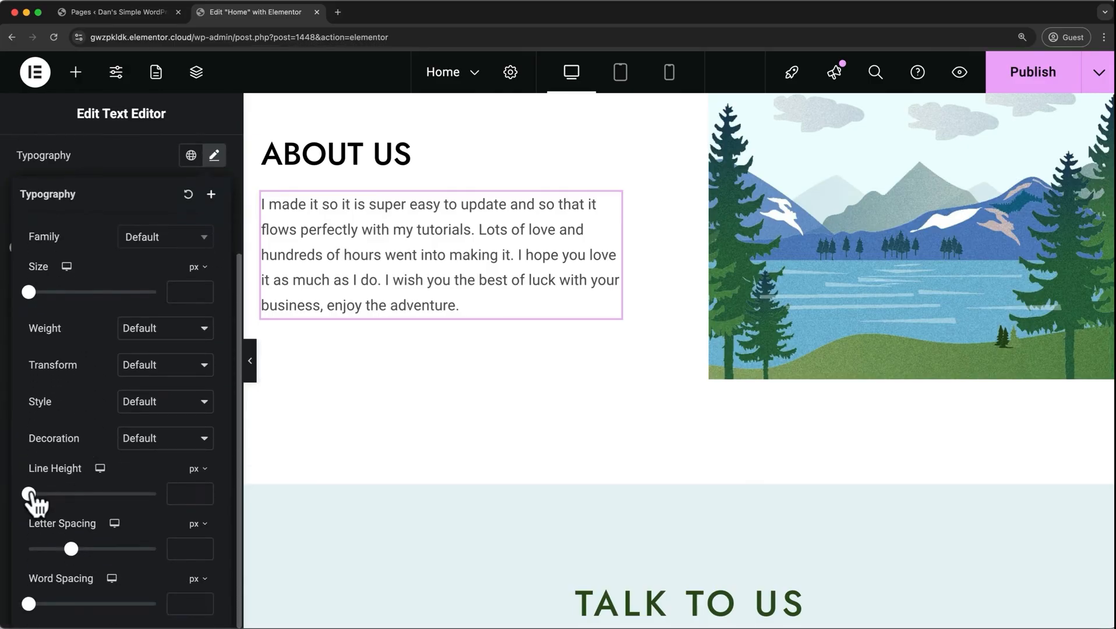
{"action": "left_click_drag", "start_coordinate": [31, 495], "coordinate": [61, 494]}
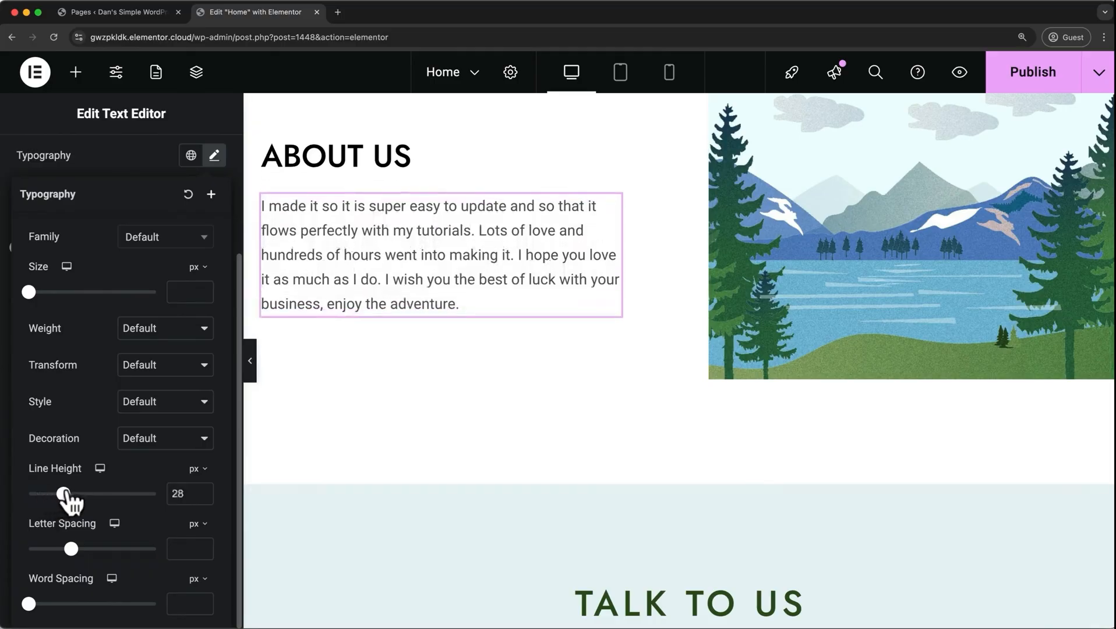
{"action": "mouse_move", "coordinate": [71, 549]}
{"action": "left_mouse_down"}
{"action": "mouse_move", "coordinate": [50, 551]}
{"action": "mouse_move", "coordinate": [64, 549]}
{"action": "left_mouse_up"}
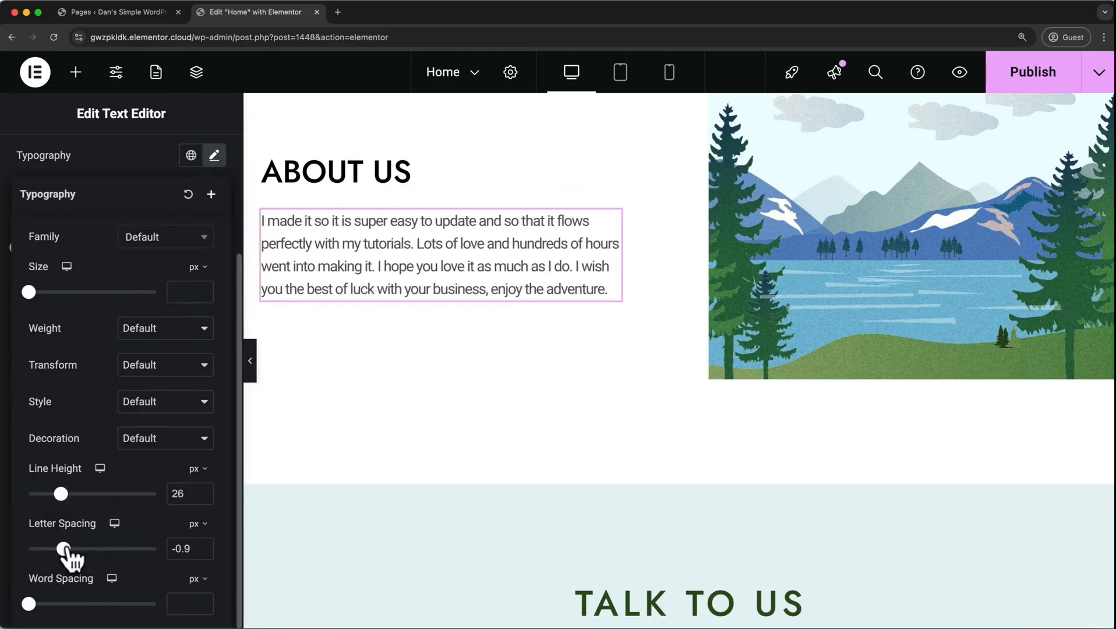
{"action": "mouse_move", "coordinate": [31, 605]}
{"action": "left_mouse_down"}
{"action": "mouse_move", "coordinate": [48, 606]}
{"action": "mouse_move", "coordinate": [37, 605]}
{"action": "left_mouse_up"}
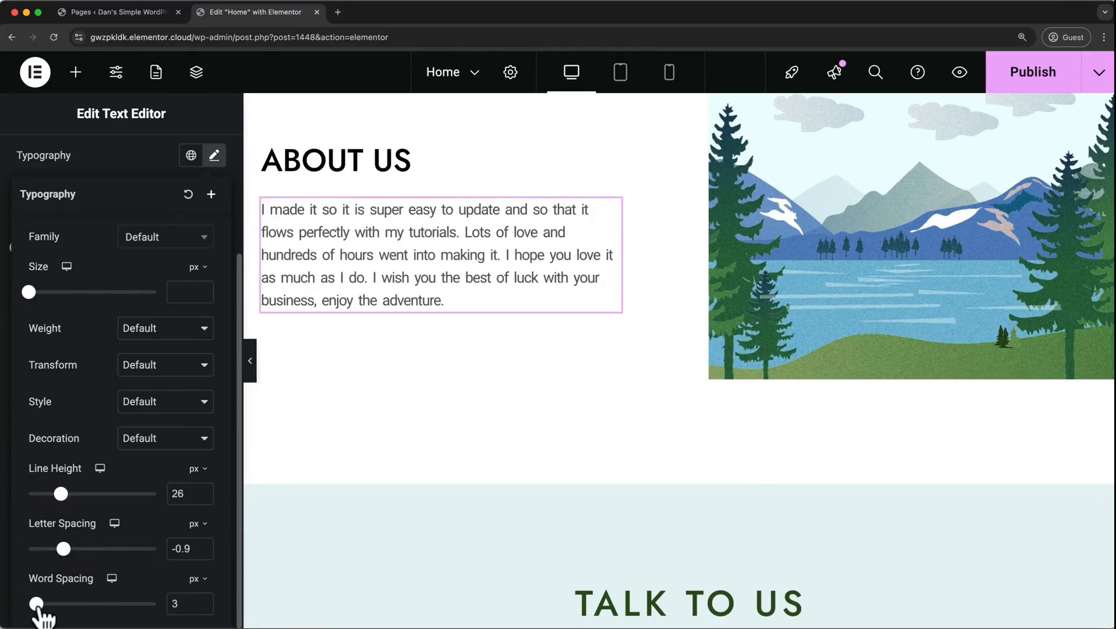
Reset the About Us paragraph's typography to default, and open its advanced layout settings.
{"action": "left_click", "coordinate": [188, 195]}
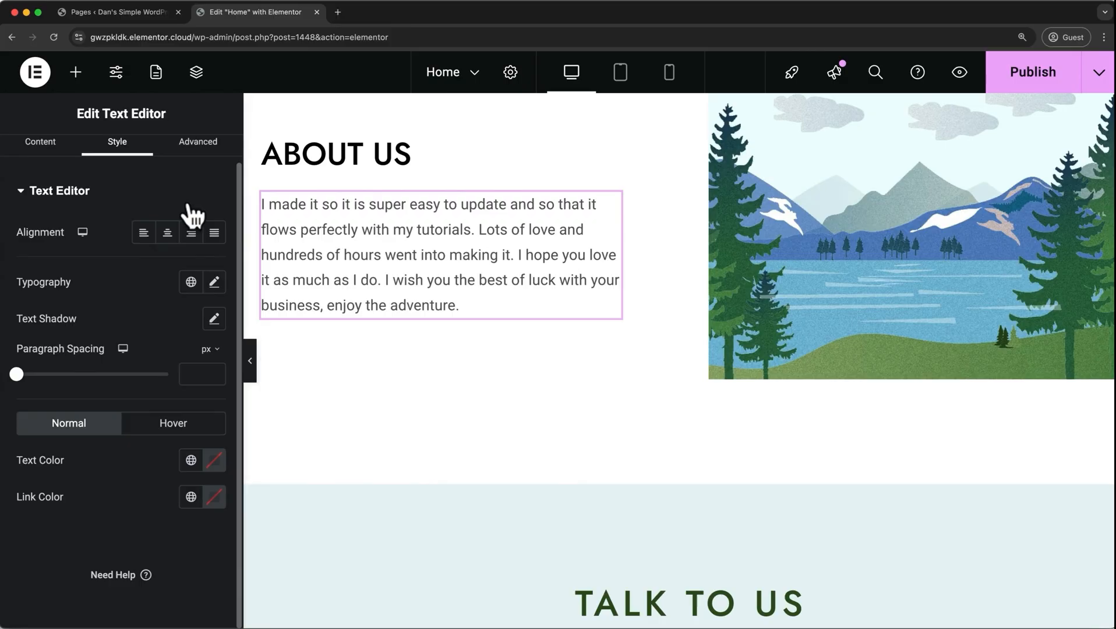
{"action": "scroll", "coordinate": [193, 215], "scroll_direction": "up", "scroll_amount": 1}
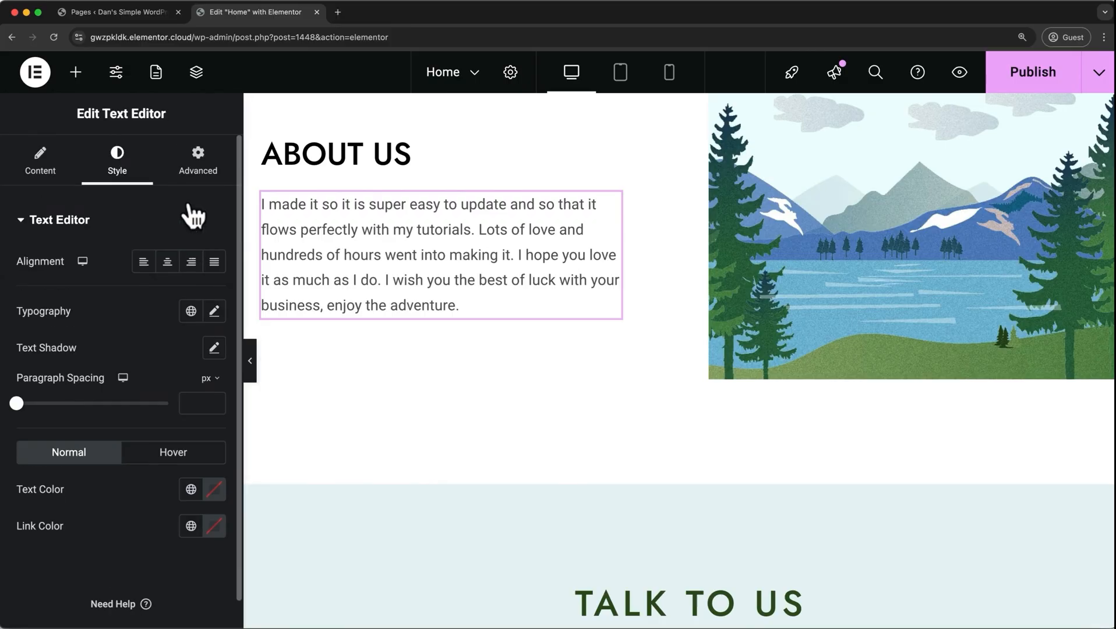
{"action": "left_click", "coordinate": [217, 182]}
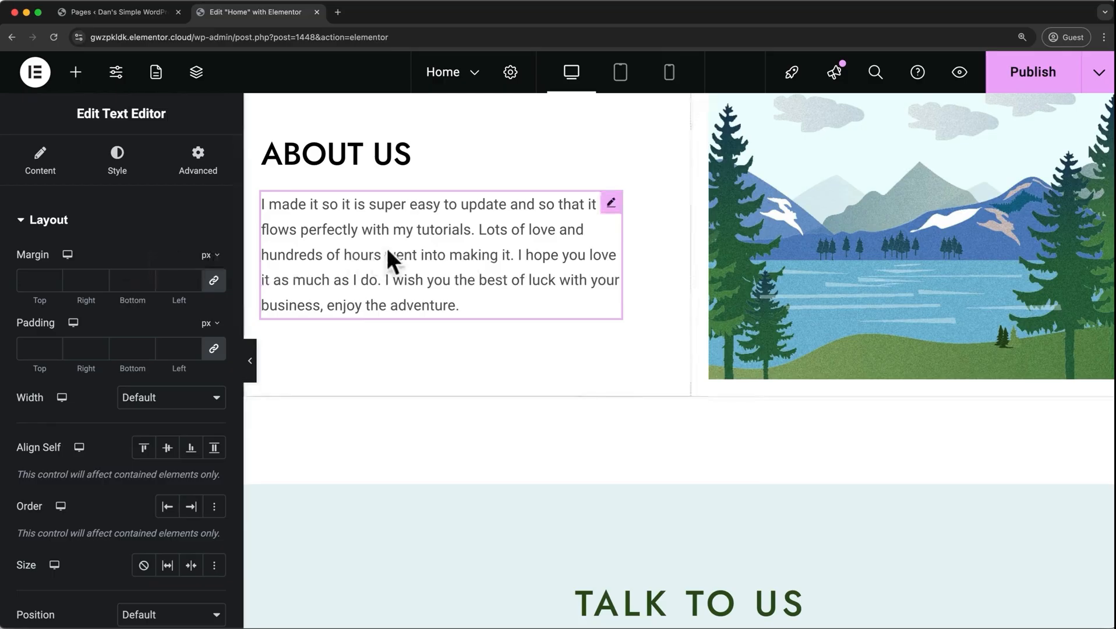
Delete the Explore button from the hero section.
{"action": "scroll", "coordinate": [388, 249], "scroll_direction": "up", "scroll_amount": 10}
{"action": "scroll", "coordinate": [387, 249], "scroll_direction": "up", "scroll_amount": 3}
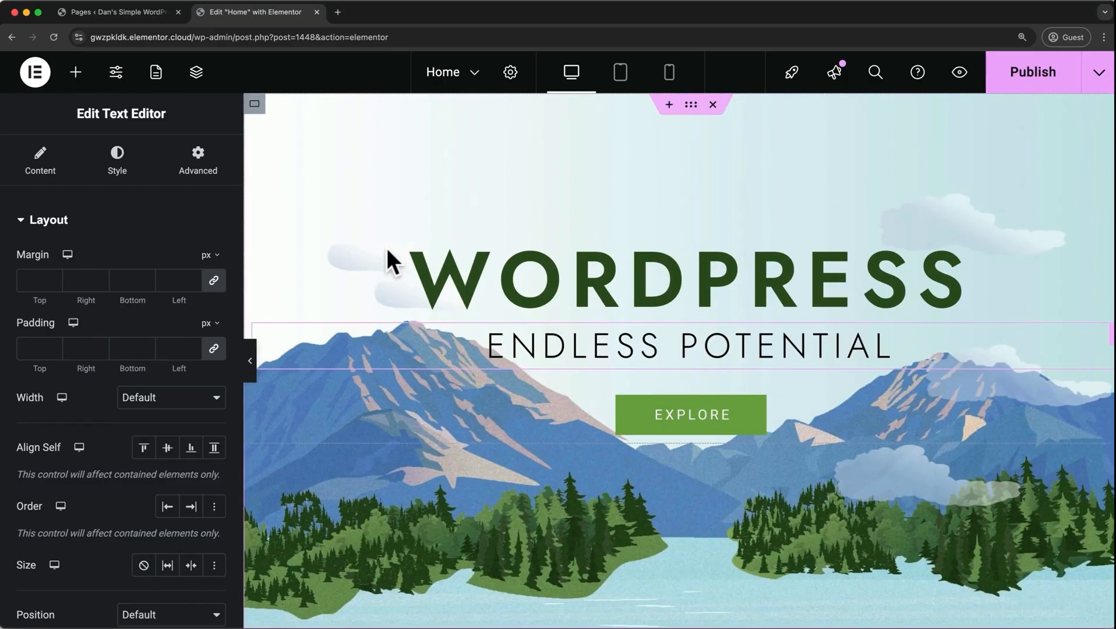
{"action": "right_click", "coordinate": [536, 407]}
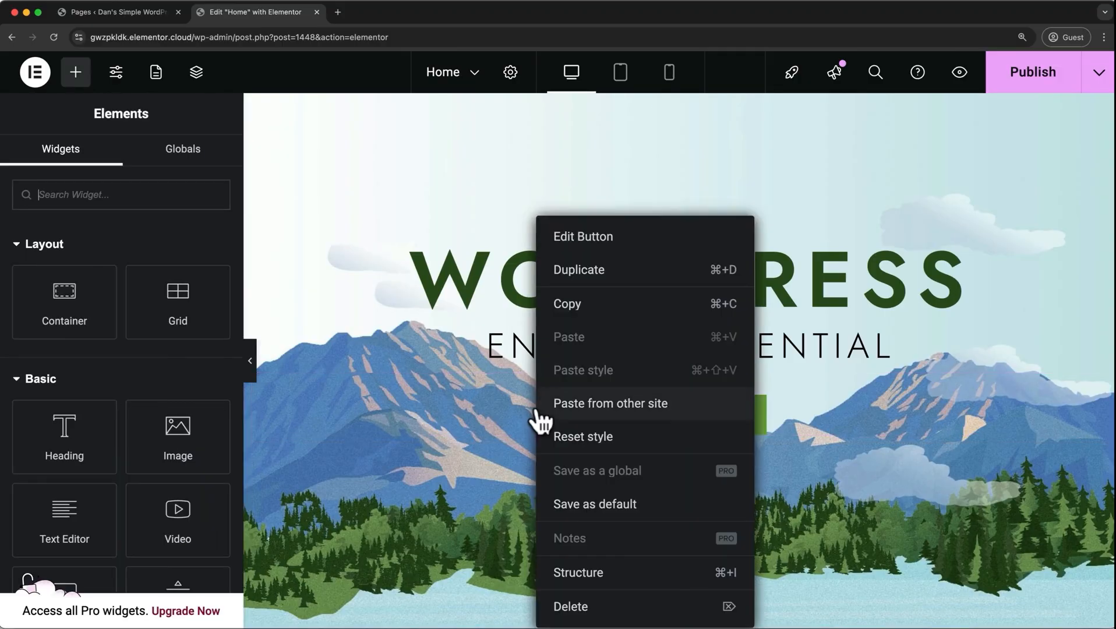
{"action": "left_click", "coordinate": [567, 600]}
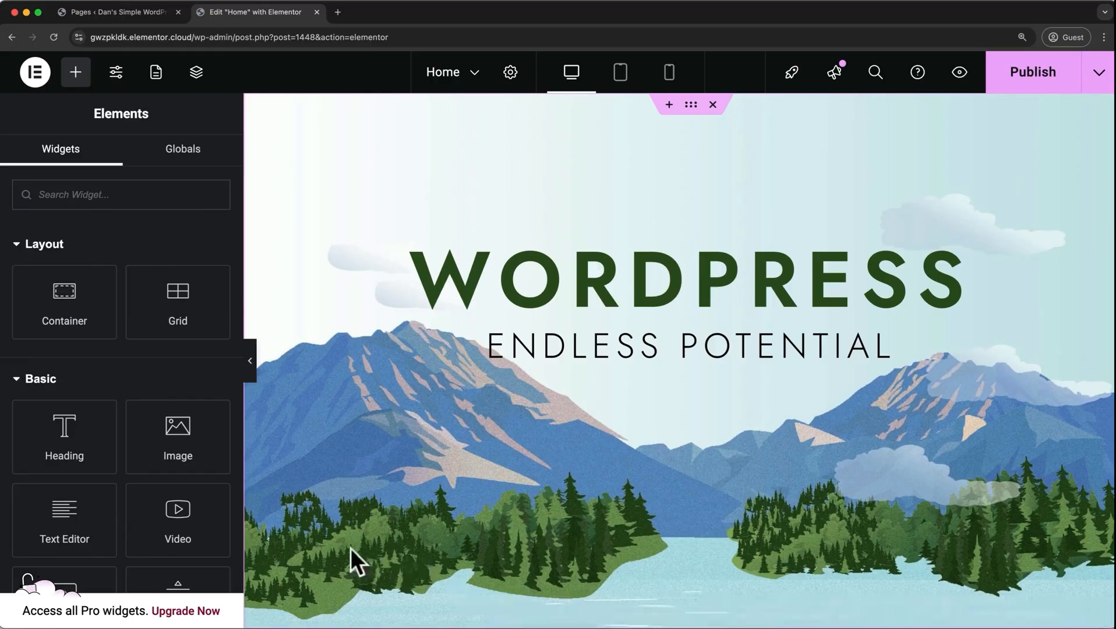
Add a Button widget to the hero section directly below the ENDLESS POTENTIAL subheading.
{"action": "scroll", "coordinate": [166, 457], "scroll_direction": "down", "scroll_amount": 1}
{"action": "scroll", "coordinate": [166, 458], "scroll_direction": "down", "scroll_amount": 3}
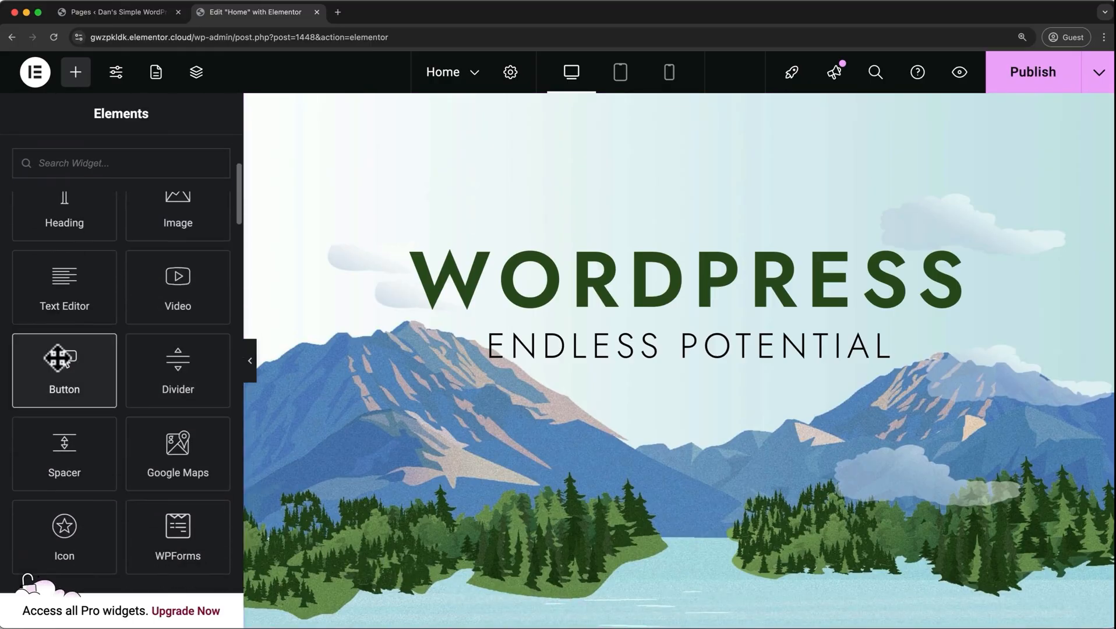
{"action": "left_click_drag", "start_coordinate": [62, 358], "coordinate": [583, 369]}
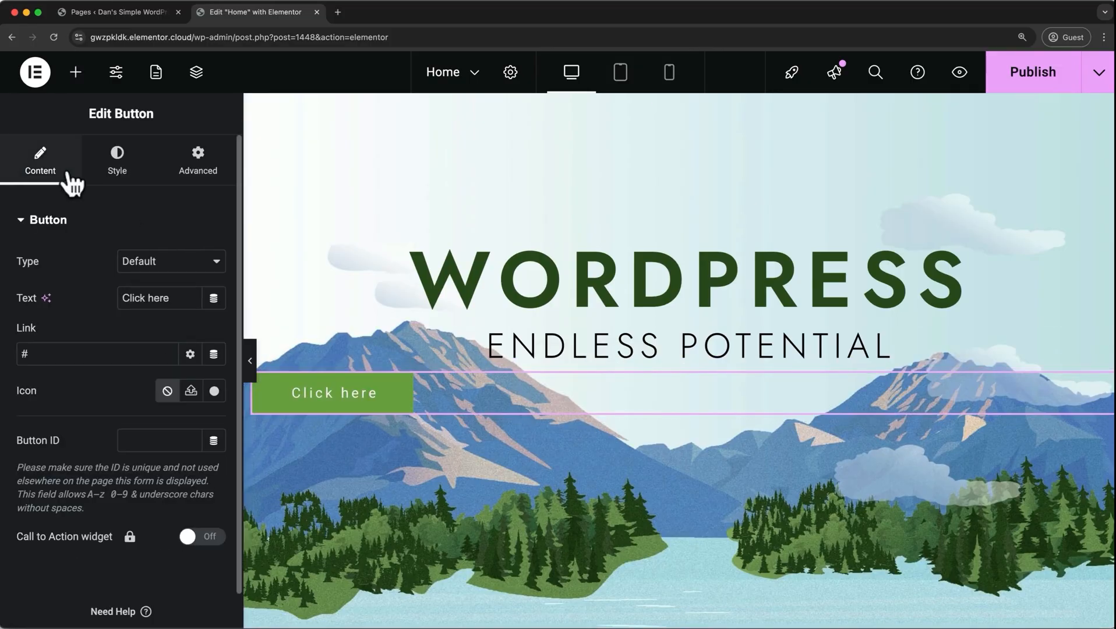
Keep the new button's type as Default and set its text to "Get WordPress".
{"action": "left_click", "coordinate": [187, 266]}
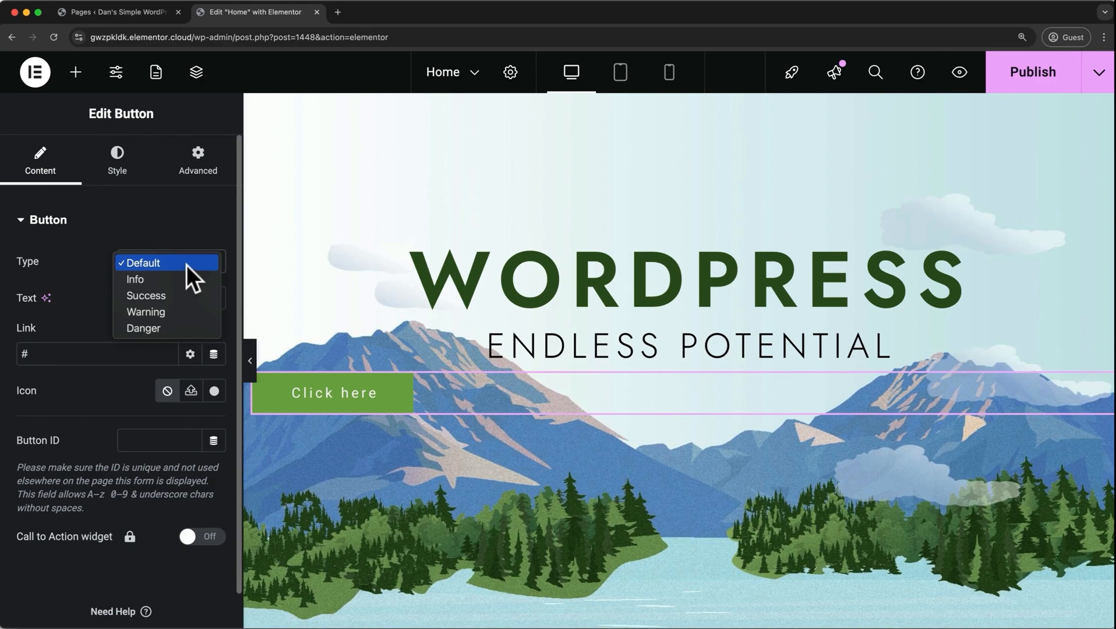
{"action": "left_click", "coordinate": [187, 265]}
{"action": "triple_click", "coordinate": [174, 297]}
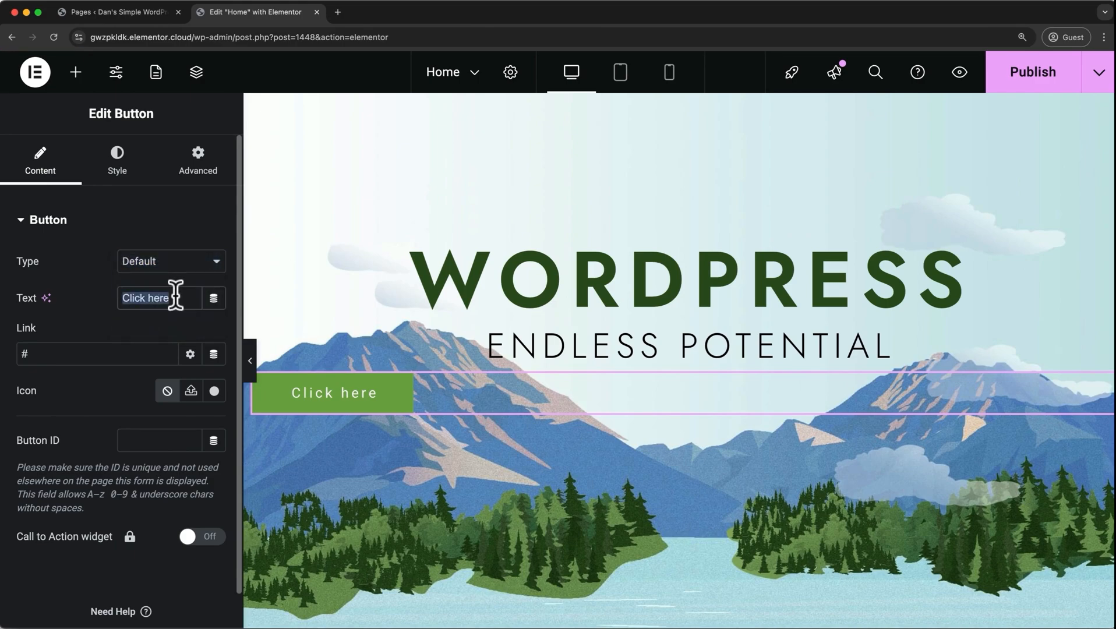
{"action": "type", "text": "Get Word"}
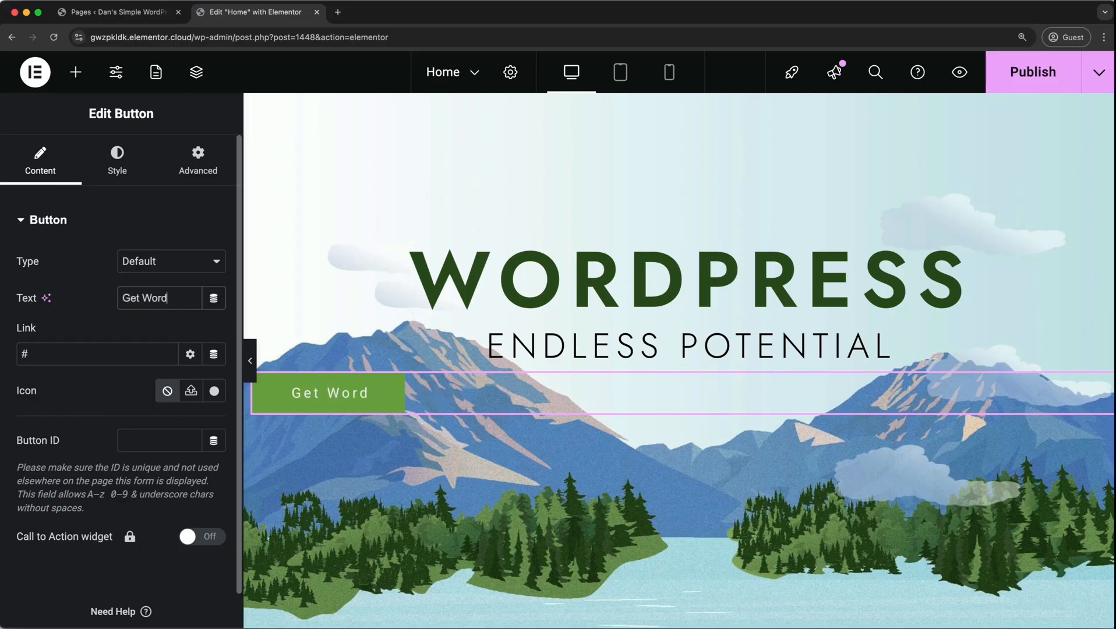
{"action": "type", "text": "Press"}
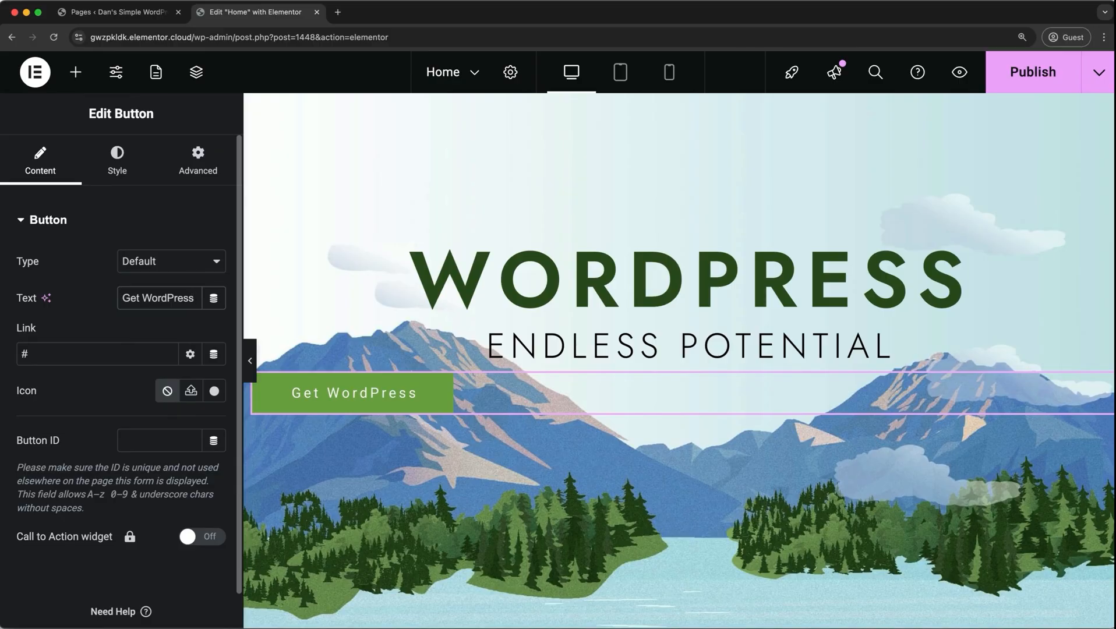
Link the Get WordPress button to the site's Contact page.
{"action": "left_click", "coordinate": [94, 354]}
{"action": "type", "text": "contact"}
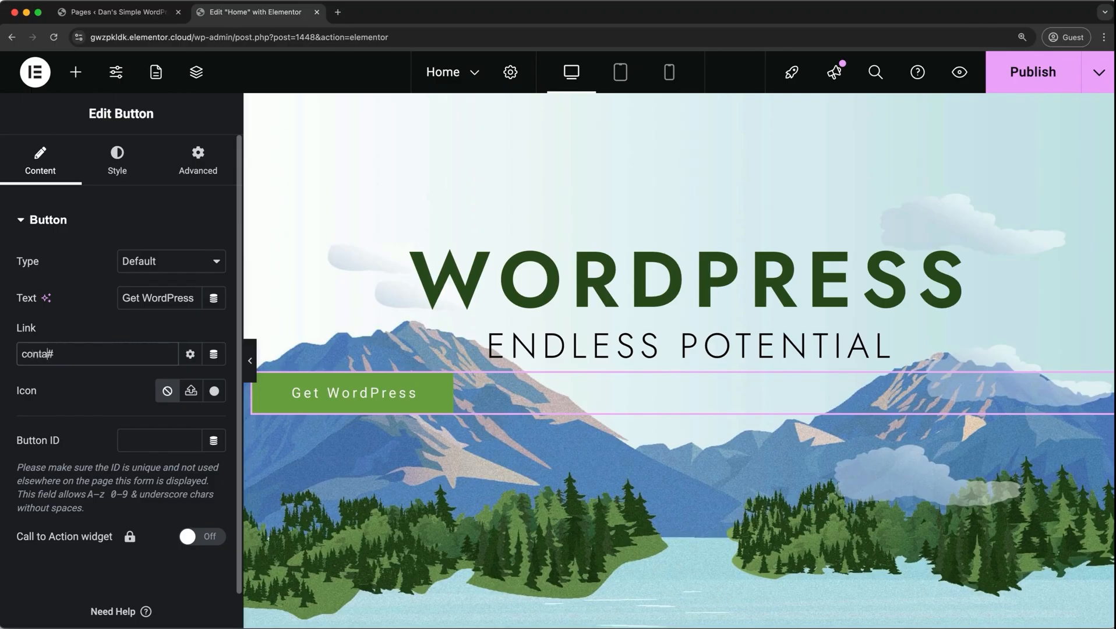
{"action": "key", "text": "BackSpace"}
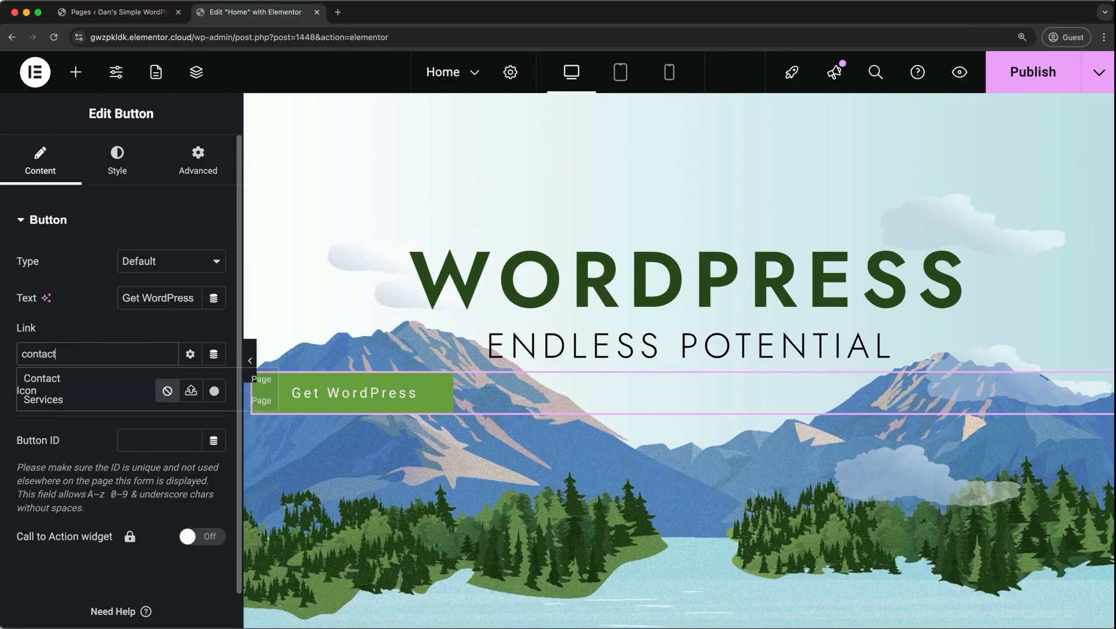
{"action": "left_click", "coordinate": [90, 384]}
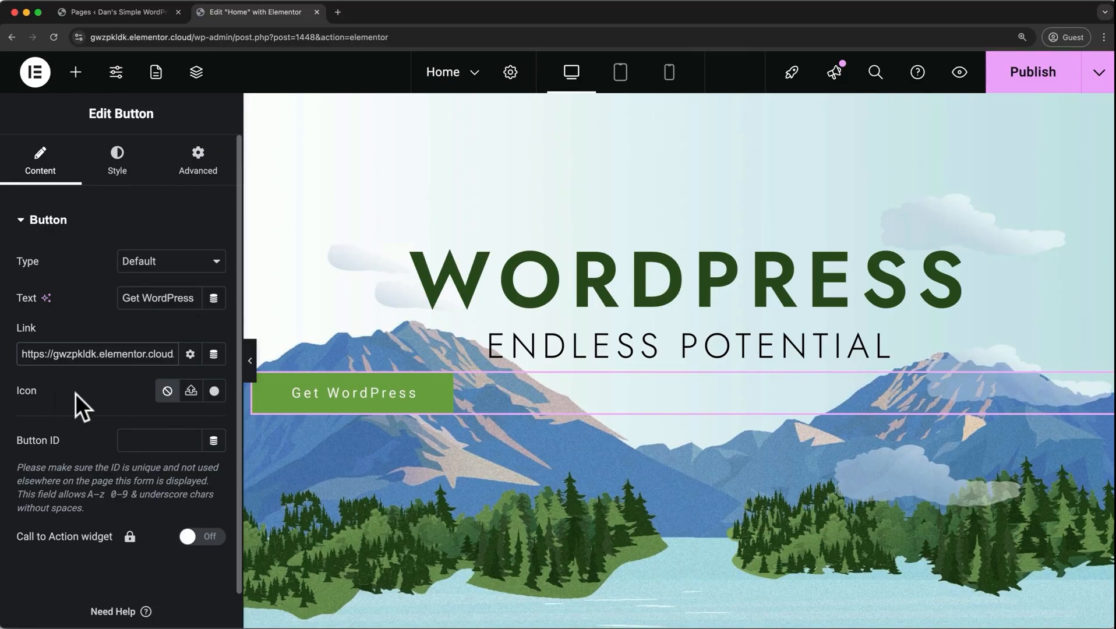
Find the WordPress icons in the Font Awesome - Brands library and insert the first one into the button.
{"action": "left_click", "coordinate": [215, 391]}
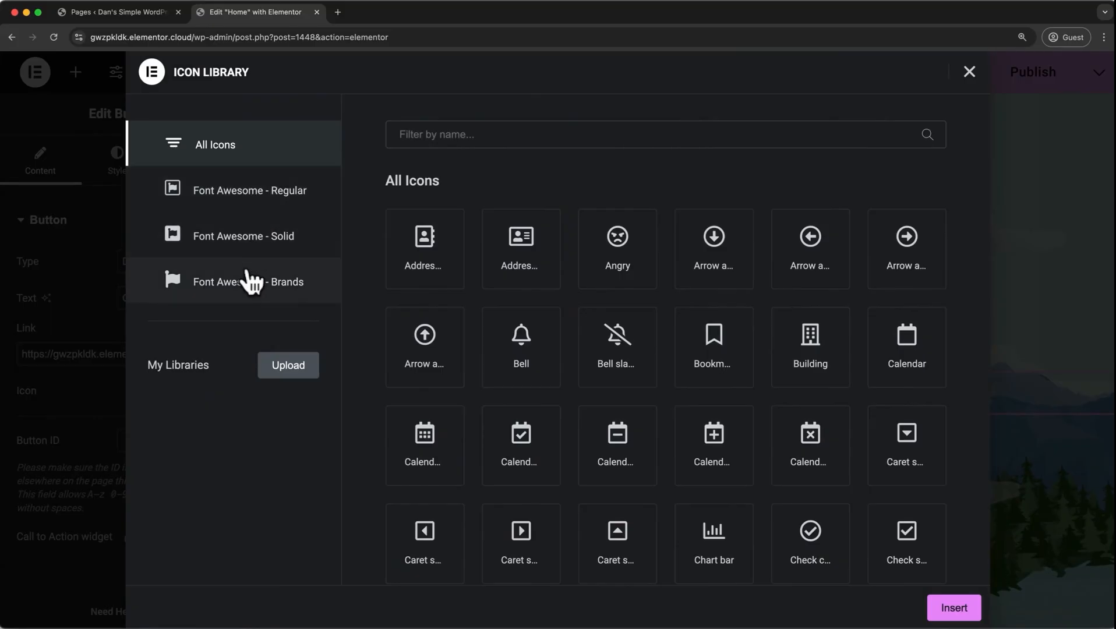
{"action": "left_click", "coordinate": [232, 300]}
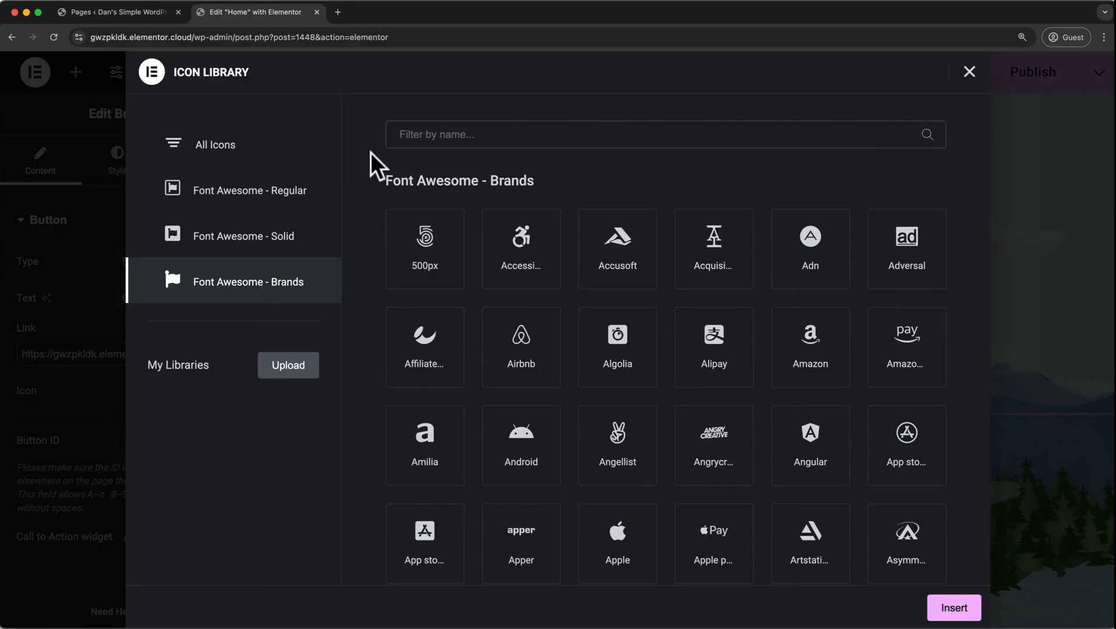
{"action": "left_click", "coordinate": [400, 129]}
{"action": "type", "text": "wordpres"}
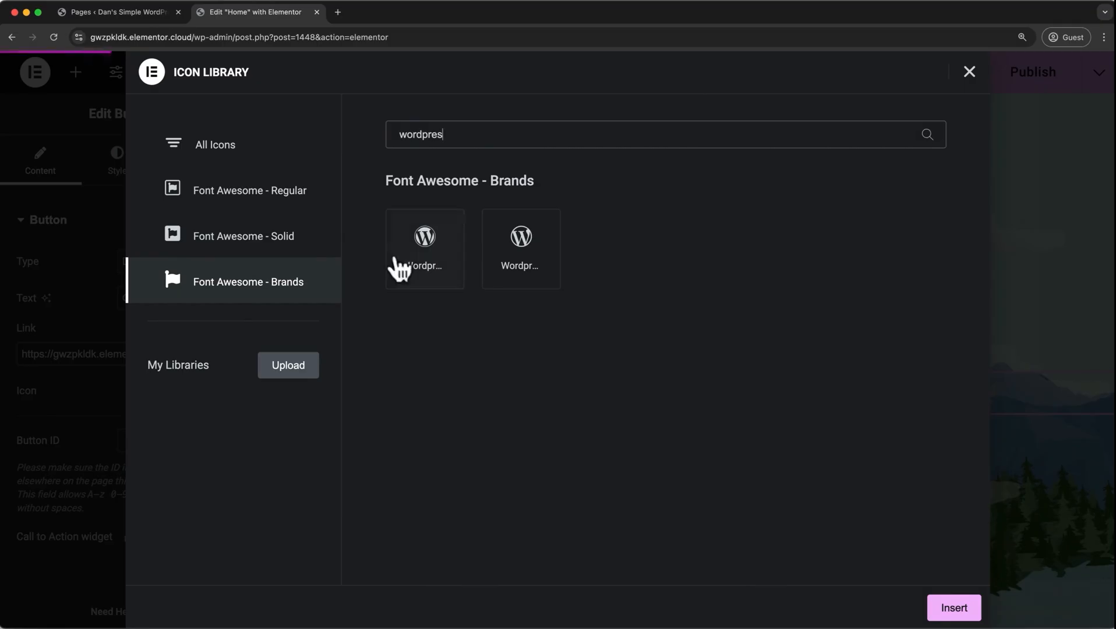
{"action": "left_click", "coordinate": [400, 267]}
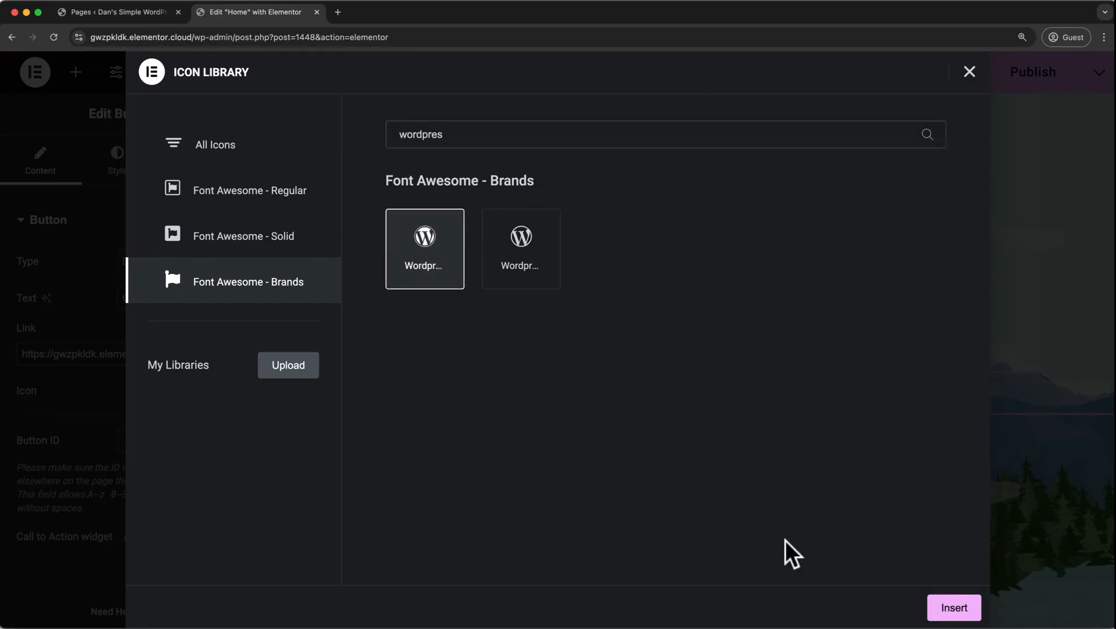
{"action": "left_click", "coordinate": [944, 612]}
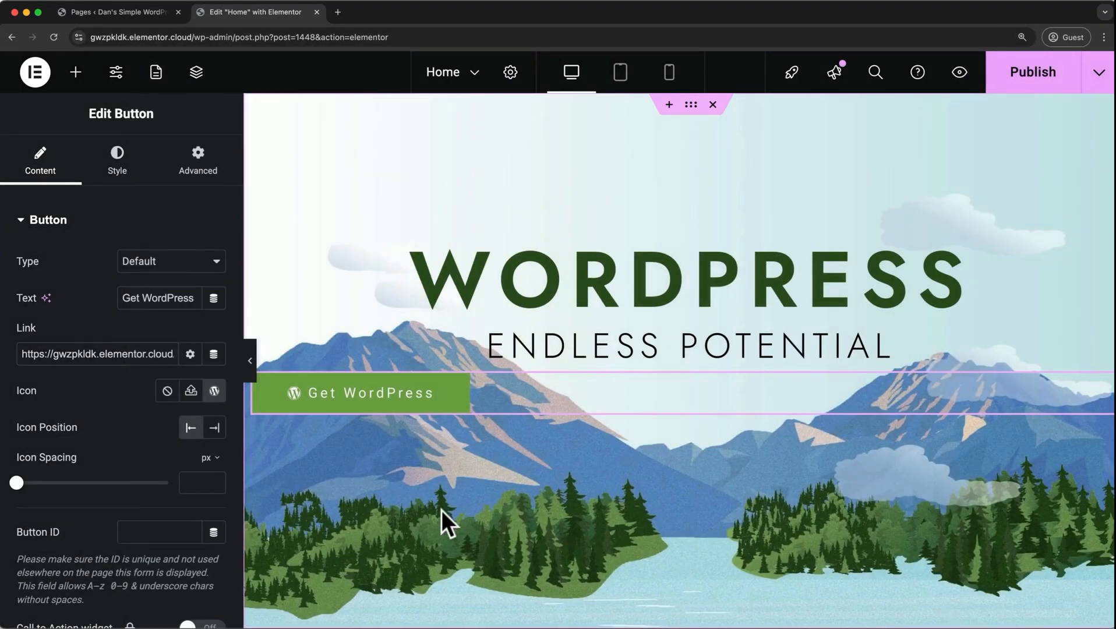
Set the button's icon spacing to 7 px and place the icon at the end, after the text.
{"action": "left_click", "coordinate": [216, 430]}
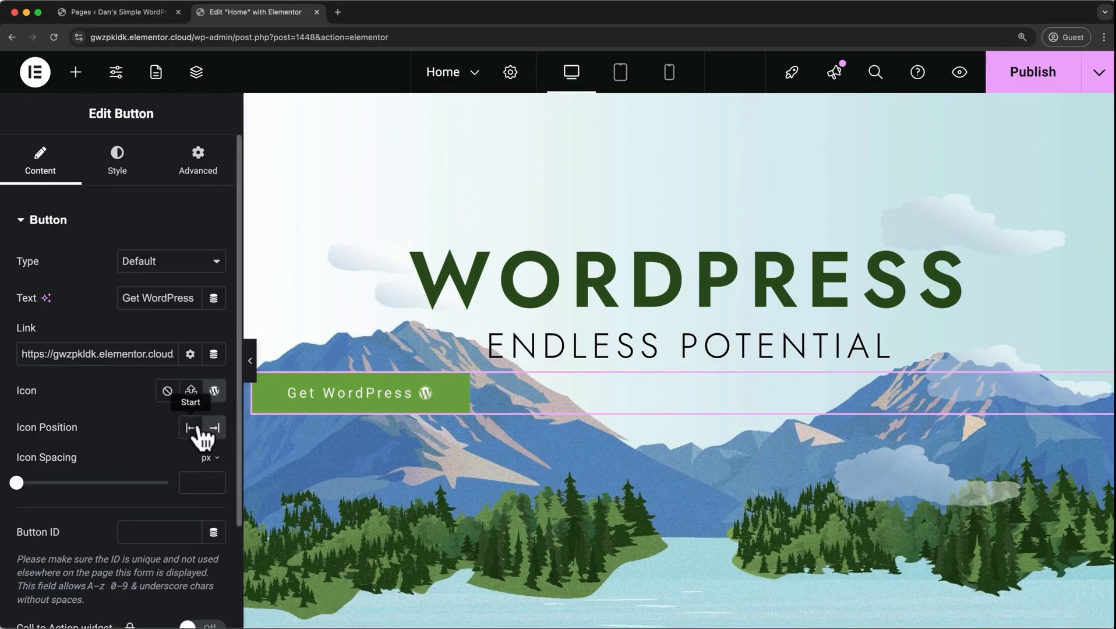
{"action": "left_click", "coordinate": [196, 430]}
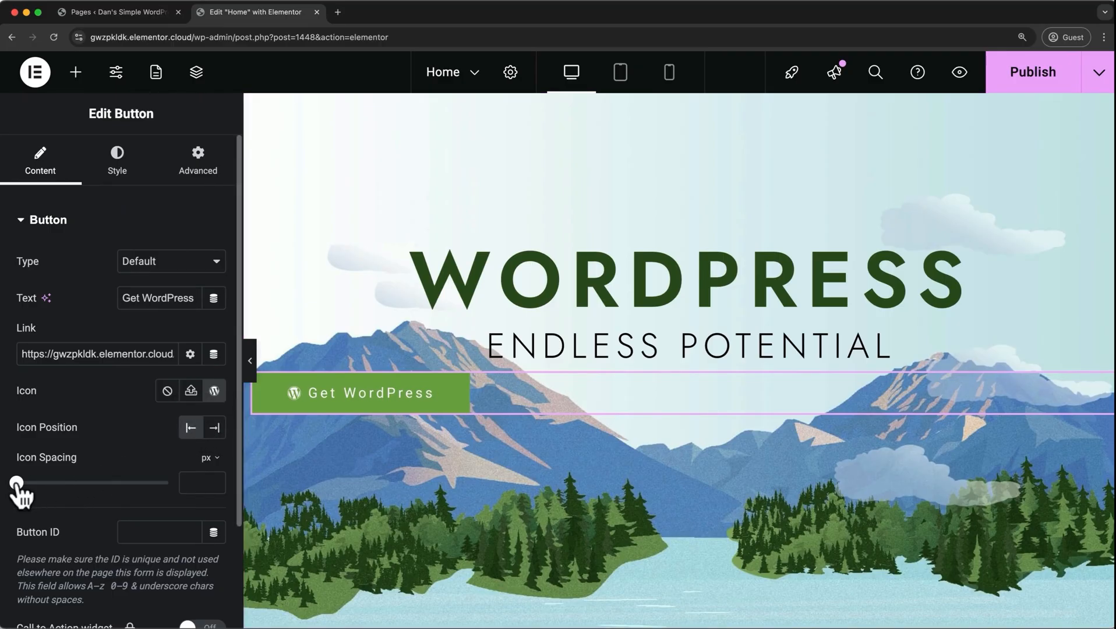
{"action": "mouse_move", "coordinate": [17, 484]}
{"action": "left_mouse_down"}
{"action": "mouse_move", "coordinate": [50, 483]}
{"action": "mouse_move", "coordinate": [37, 483]}
{"action": "left_mouse_up"}
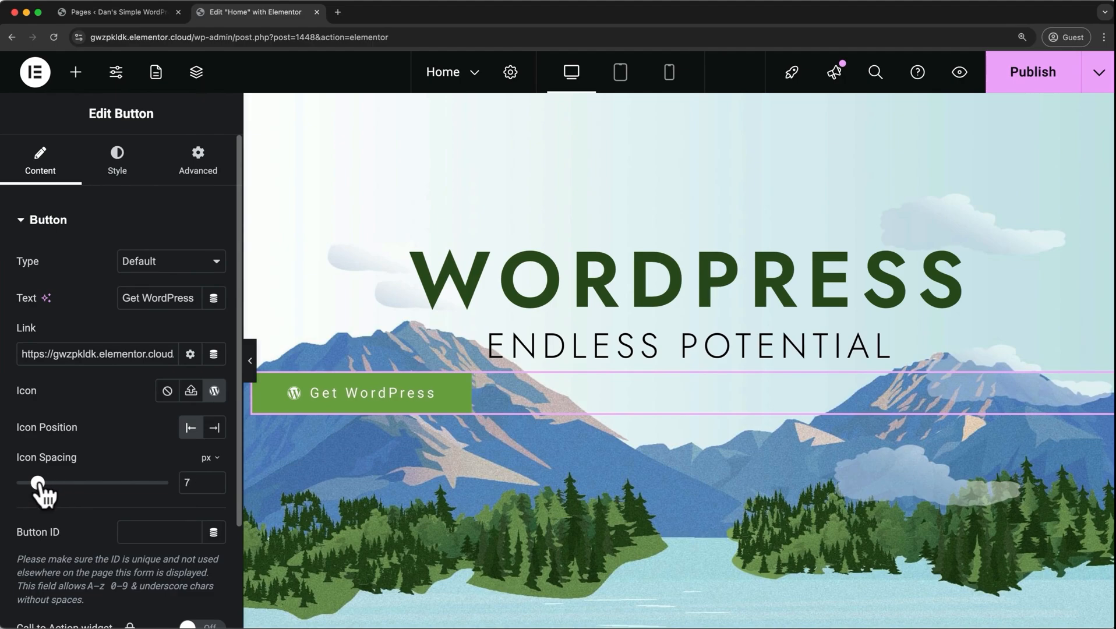
{"action": "left_click", "coordinate": [214, 429]}
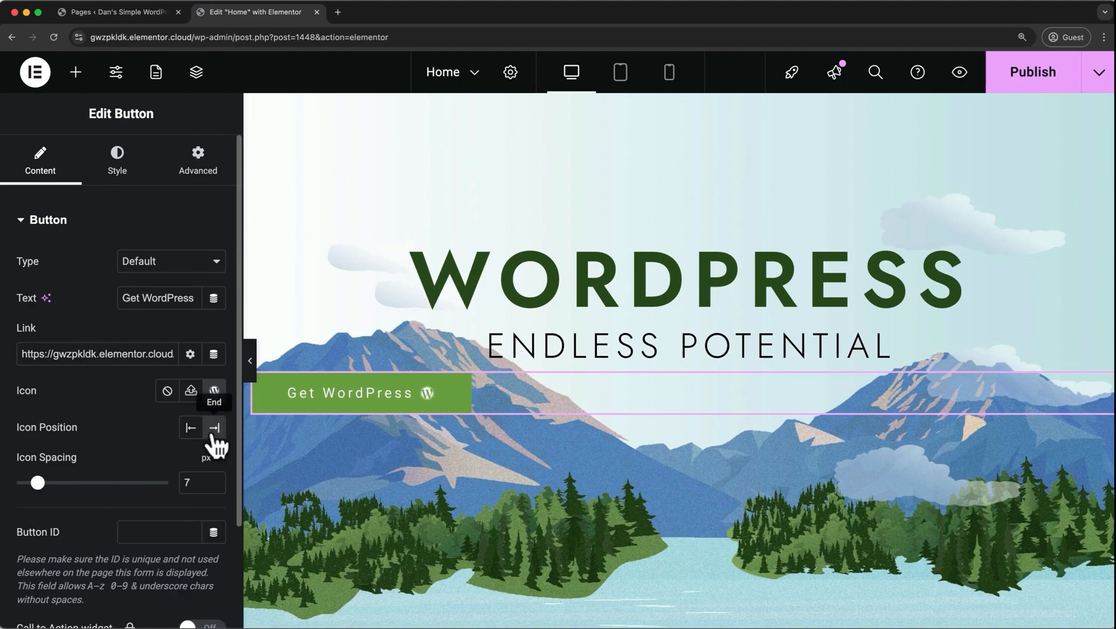
Center the Get WordPress button horizontally and set its font family to Arial.
{"action": "left_click", "coordinate": [119, 175]}
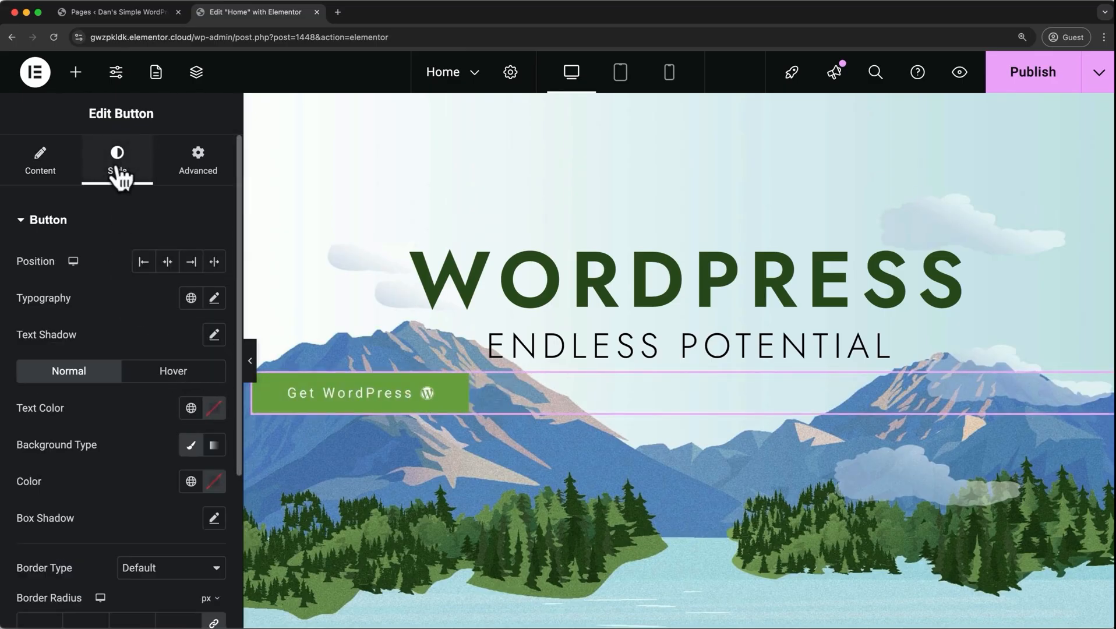
{"action": "left_click", "coordinate": [169, 262]}
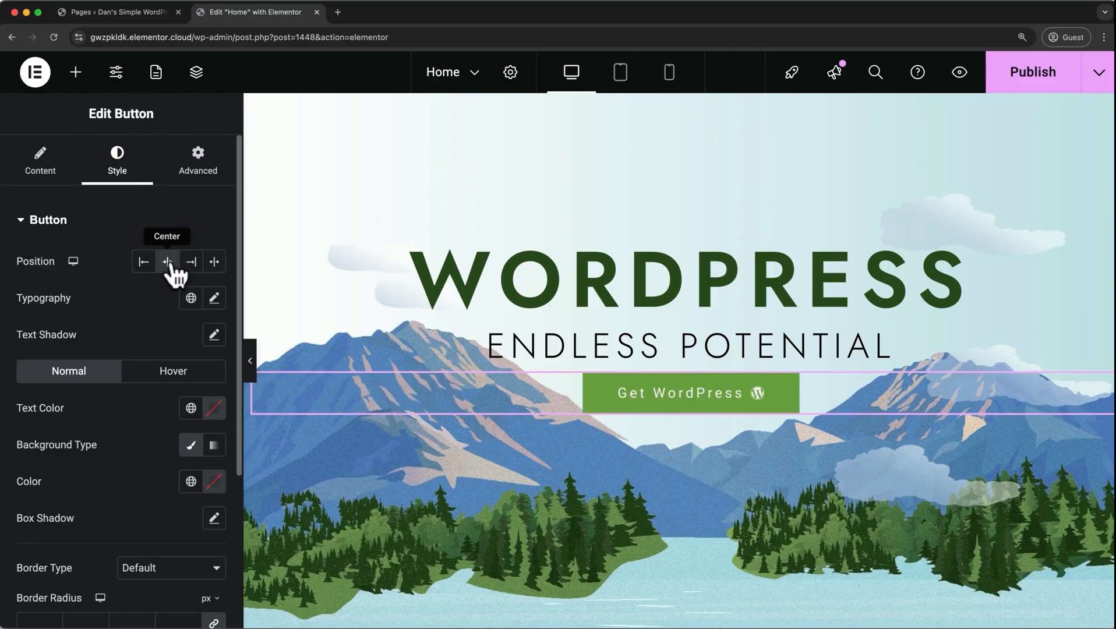
{"action": "left_click", "coordinate": [214, 299]}
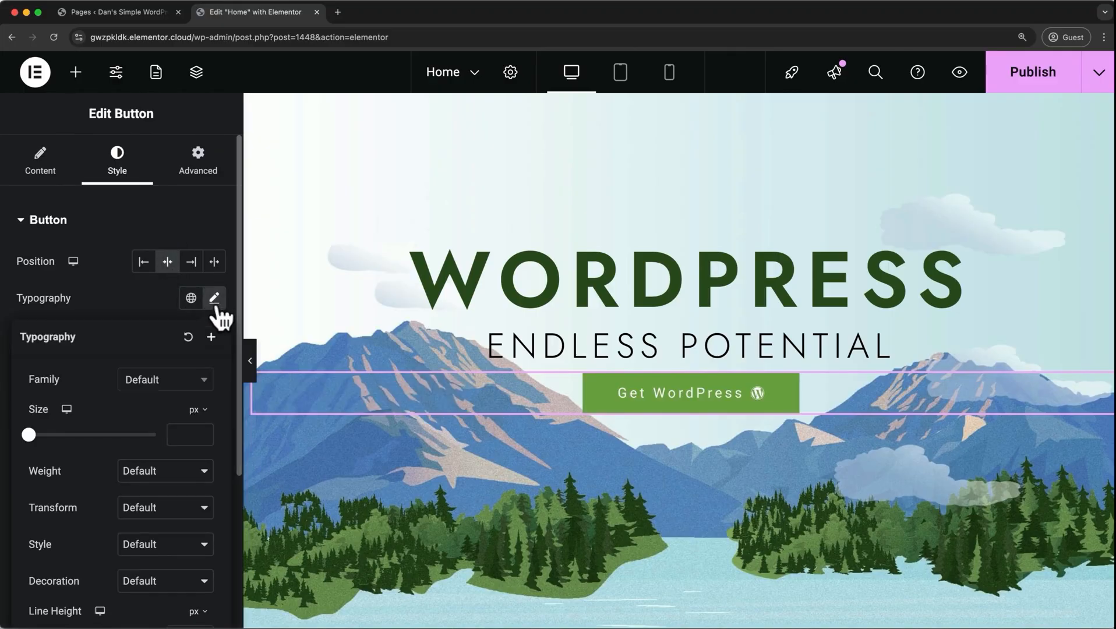
{"action": "left_click", "coordinate": [205, 385]}
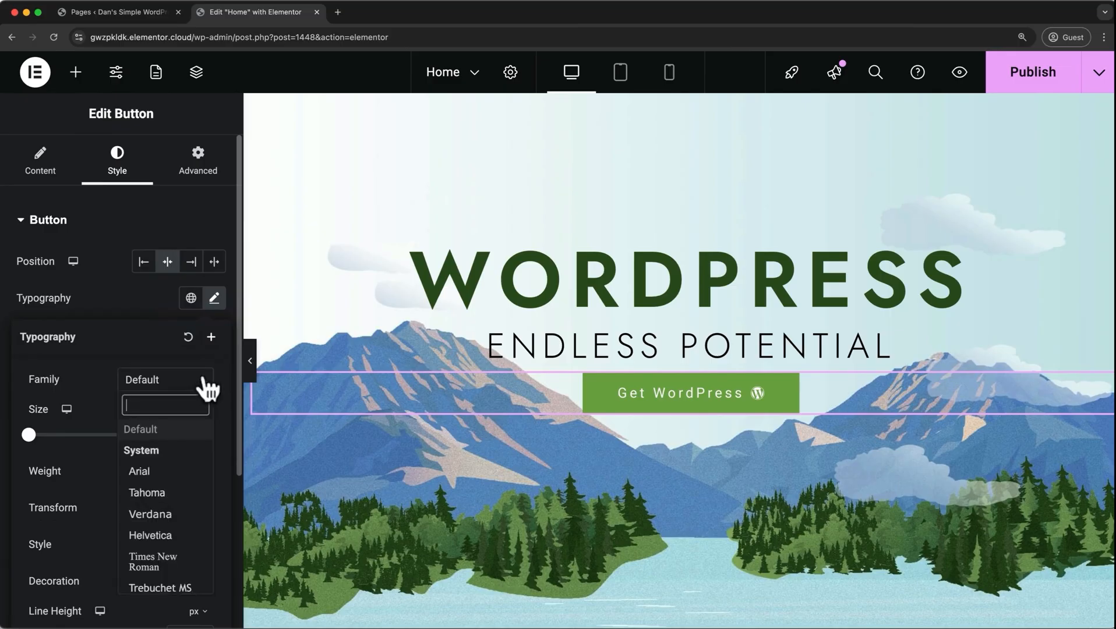
{"action": "left_click", "coordinate": [137, 468]}
Set the button text's size to 25 px, weight to 700 (Bold) and letter spacing to -0.4 px.
{"action": "left_click_drag", "start_coordinate": [29, 436], "coordinate": [44, 436]}
{"action": "left_click", "coordinate": [178, 471]}
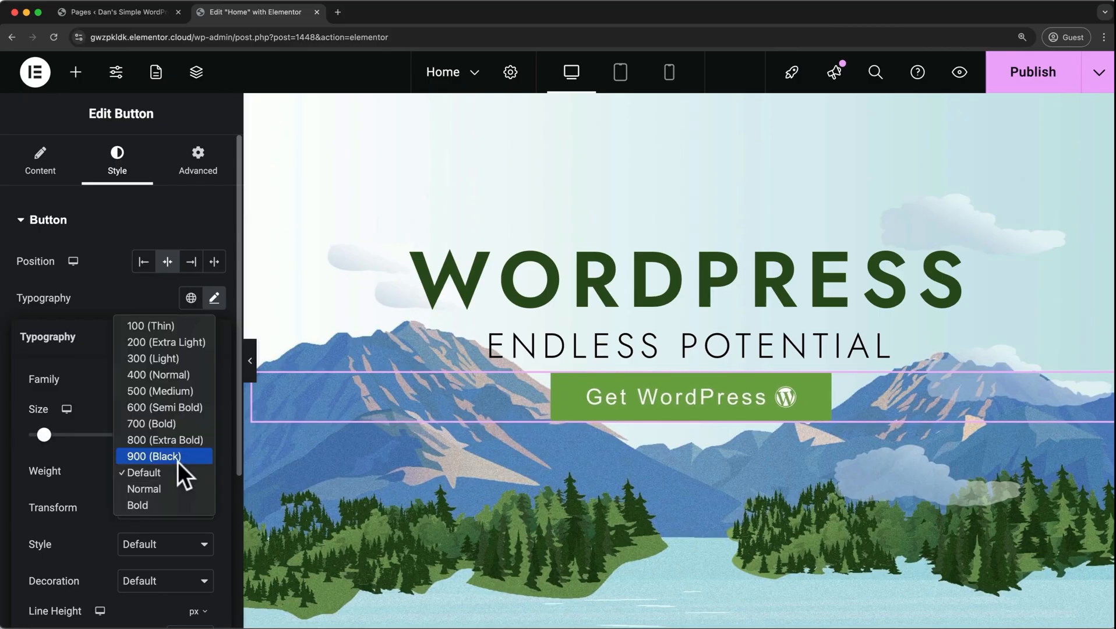
{"action": "left_click", "coordinate": [175, 424]}
{"action": "scroll", "coordinate": [175, 428], "scroll_direction": "down", "scroll_amount": 5}
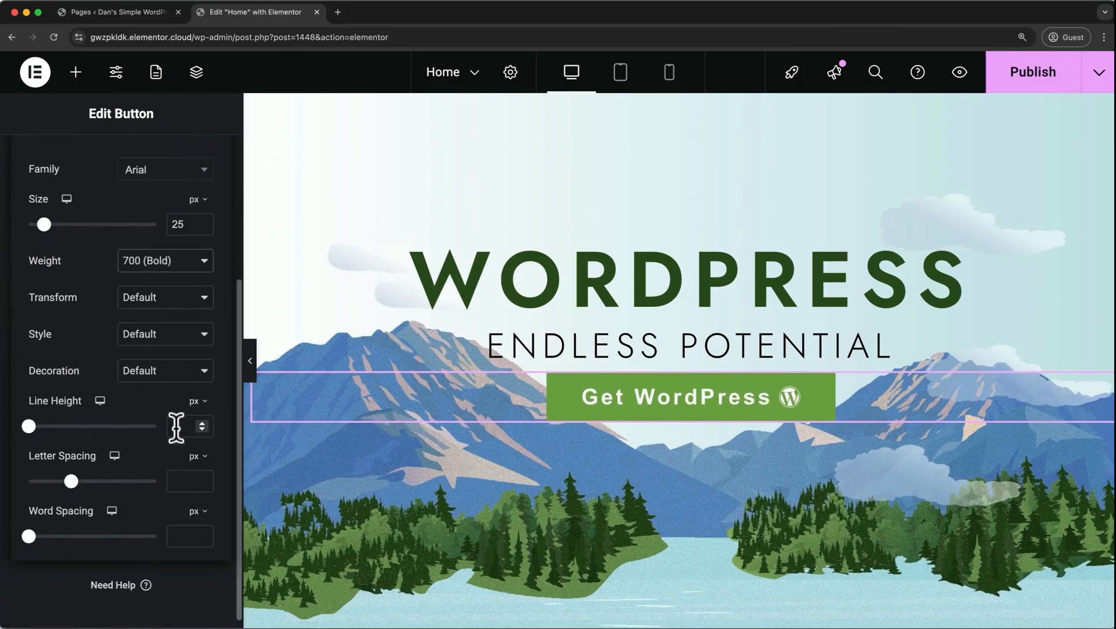
{"action": "left_click_drag", "start_coordinate": [71, 471], "coordinate": [69, 471]}
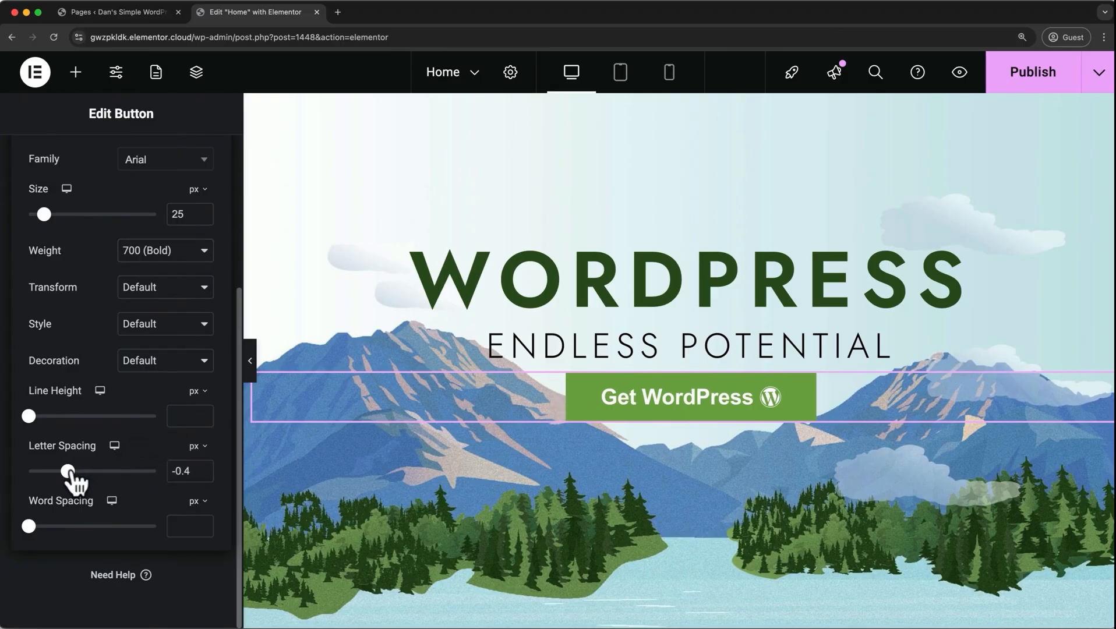
{"action": "scroll", "coordinate": [70, 470], "scroll_direction": "up", "scroll_amount": 4}
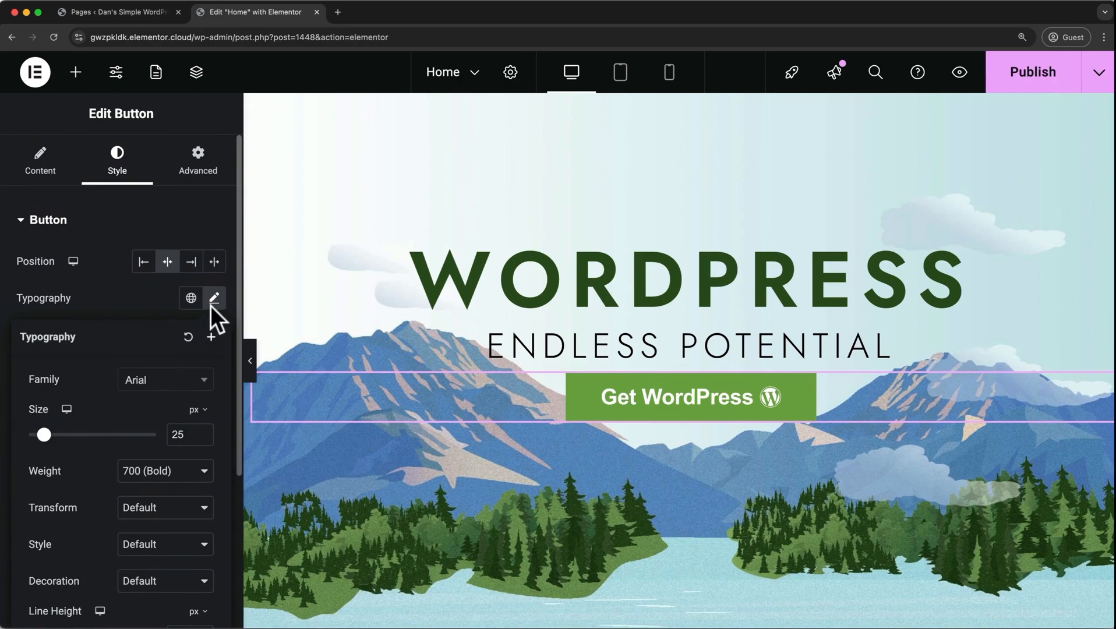
{"action": "left_click", "coordinate": [214, 299]}
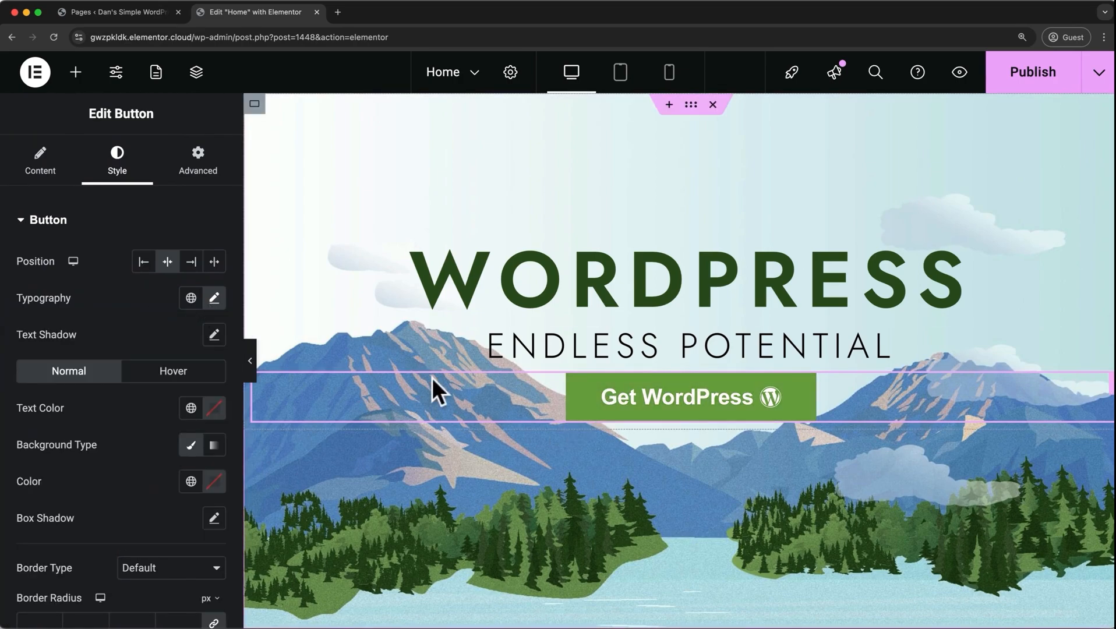
Give the Get WordPress button a very dark reddish custom background color.
{"action": "left_click", "coordinate": [217, 483]}
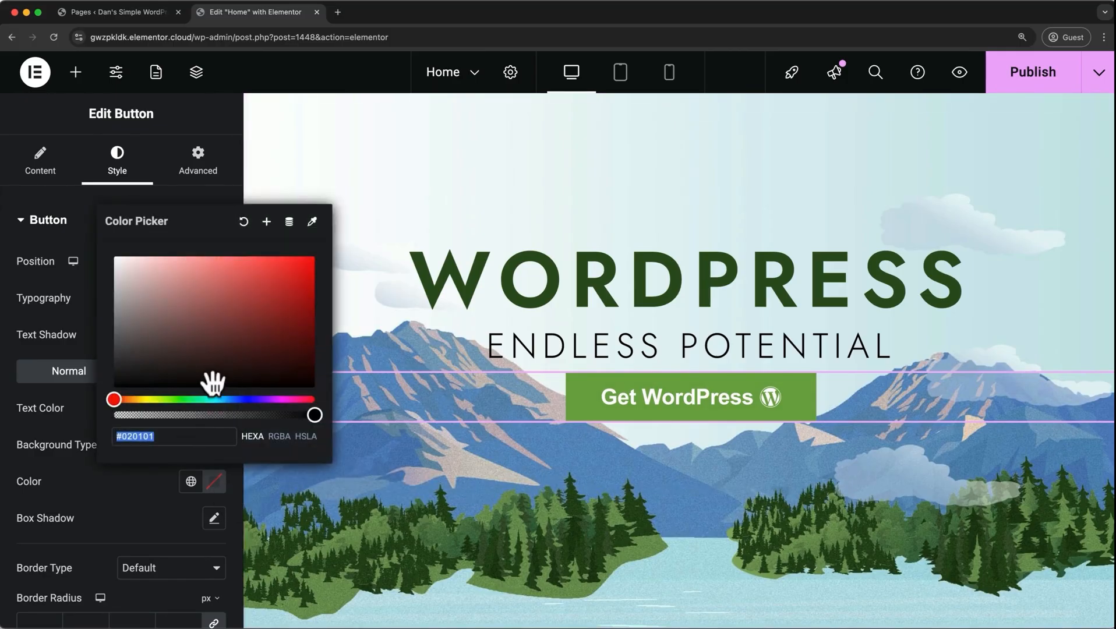
{"action": "mouse_move", "coordinate": [216, 382]}
{"action": "left_mouse_down"}
{"action": "mouse_move", "coordinate": [227, 343]}
{"action": "mouse_move", "coordinate": [259, 325]}
{"action": "mouse_move", "coordinate": [219, 361]}
{"action": "left_mouse_up"}
{"action": "left_click", "coordinate": [144, 484]}
Apply the global color Accent to the Get WordPress button's background.
{"action": "left_click", "coordinate": [190, 482]}
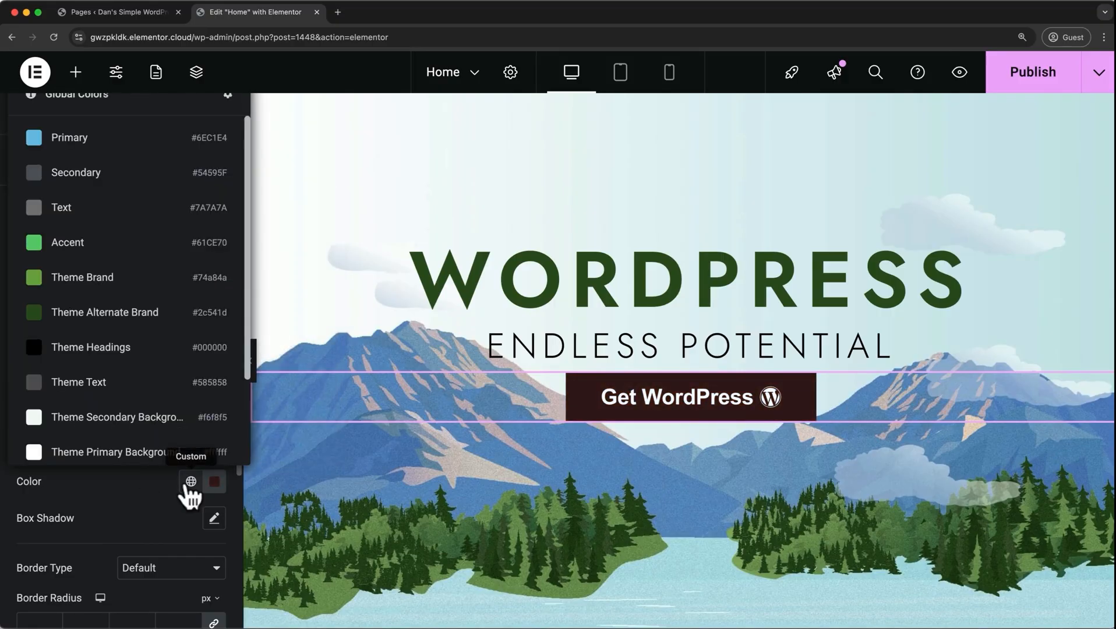
{"action": "left_click", "coordinate": [125, 248]}
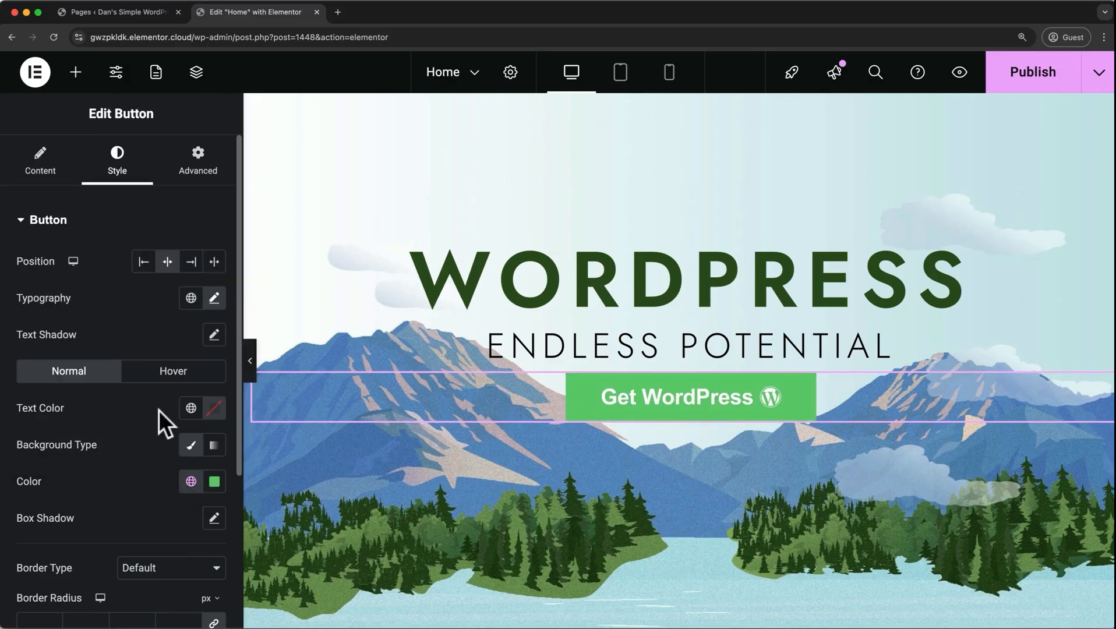
Add a box shadow to the Get WordPress button with blur 8, spread -3 and color rgba(0, 0, 0, 0.25).
{"action": "left_click", "coordinate": [214, 518]}
{"action": "scroll", "coordinate": [145, 517], "scroll_direction": "down", "scroll_amount": 5}
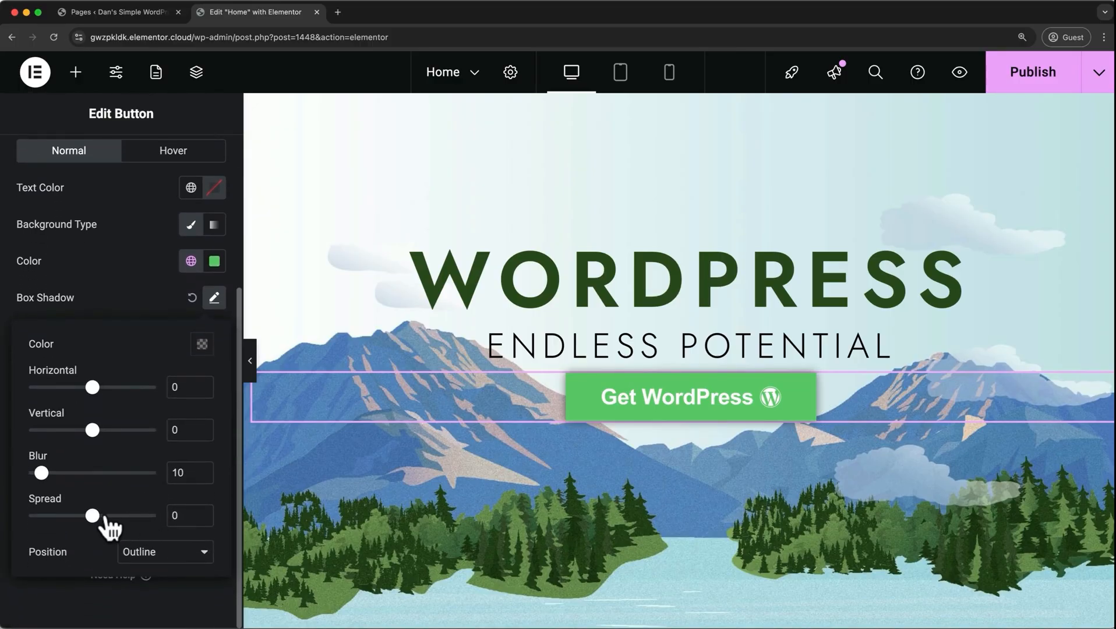
{"action": "left_click_drag", "start_coordinate": [94, 517], "coordinate": [91, 517]}
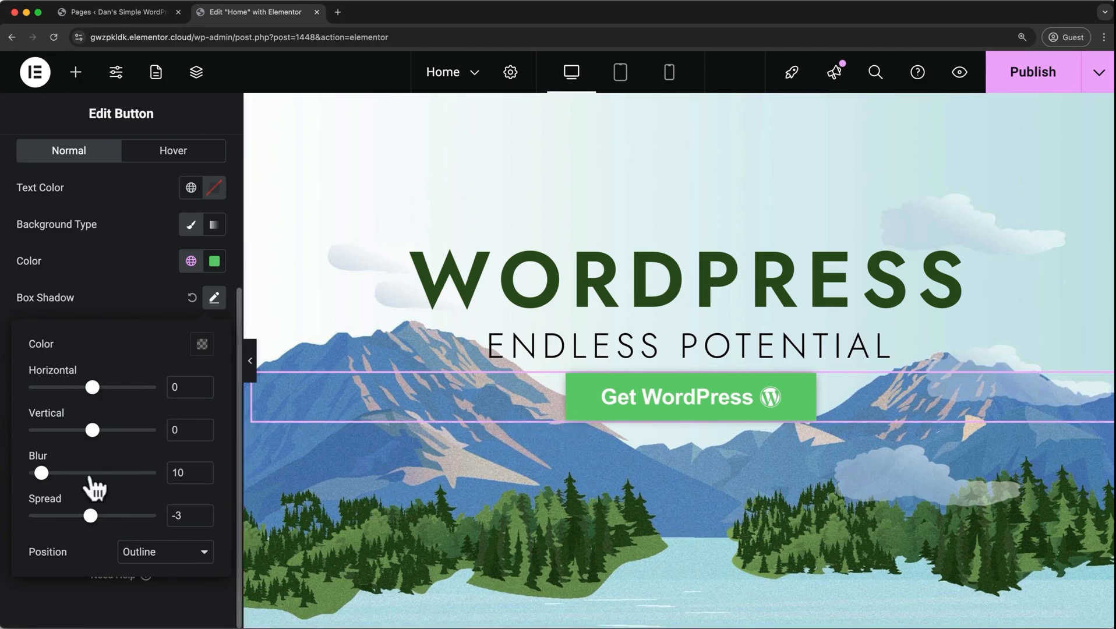
{"action": "mouse_move", "coordinate": [41, 473]}
{"action": "left_mouse_down"}
{"action": "mouse_move", "coordinate": [57, 473]}
{"action": "mouse_move", "coordinate": [38, 473]}
{"action": "left_mouse_up"}
{"action": "left_click", "coordinate": [202, 345]}
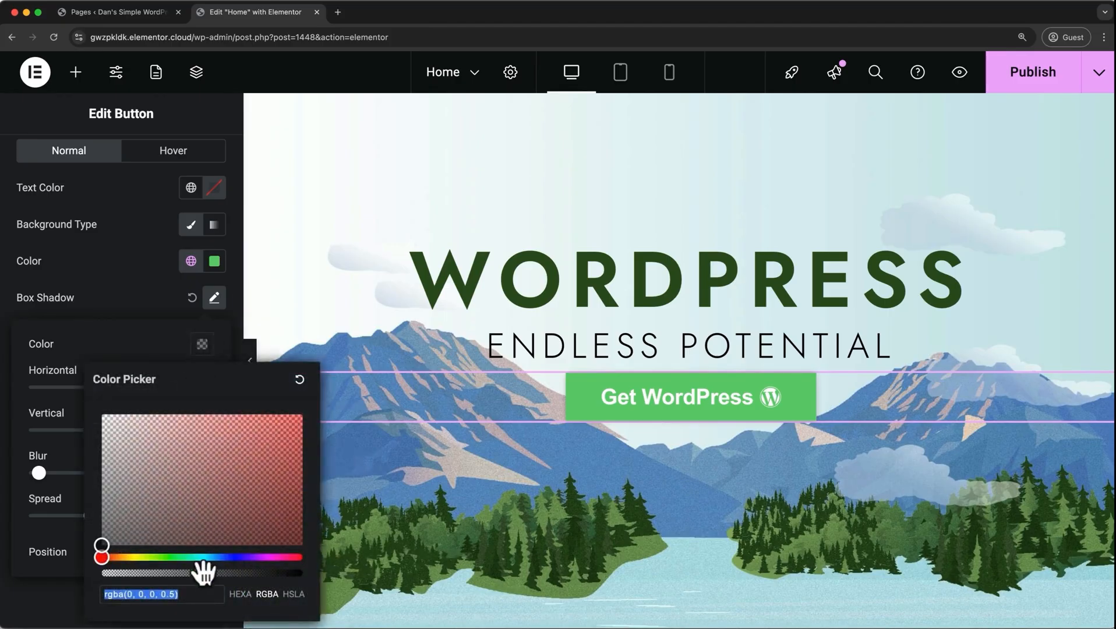
{"action": "left_click_drag", "start_coordinate": [203, 573], "coordinate": [156, 571]}
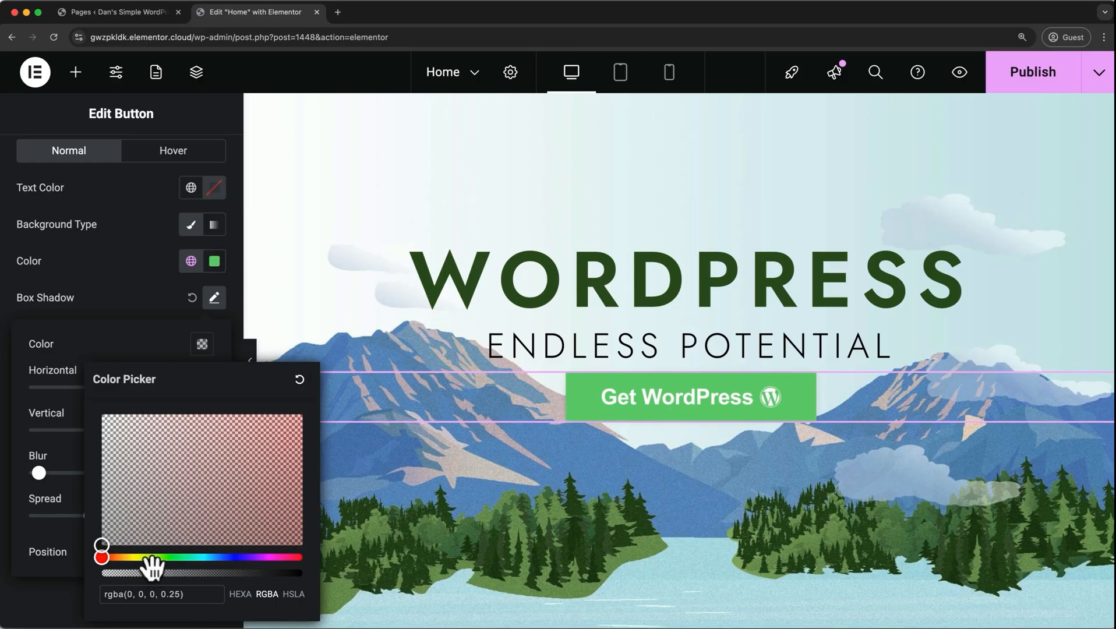
{"action": "left_click", "coordinate": [148, 323]}
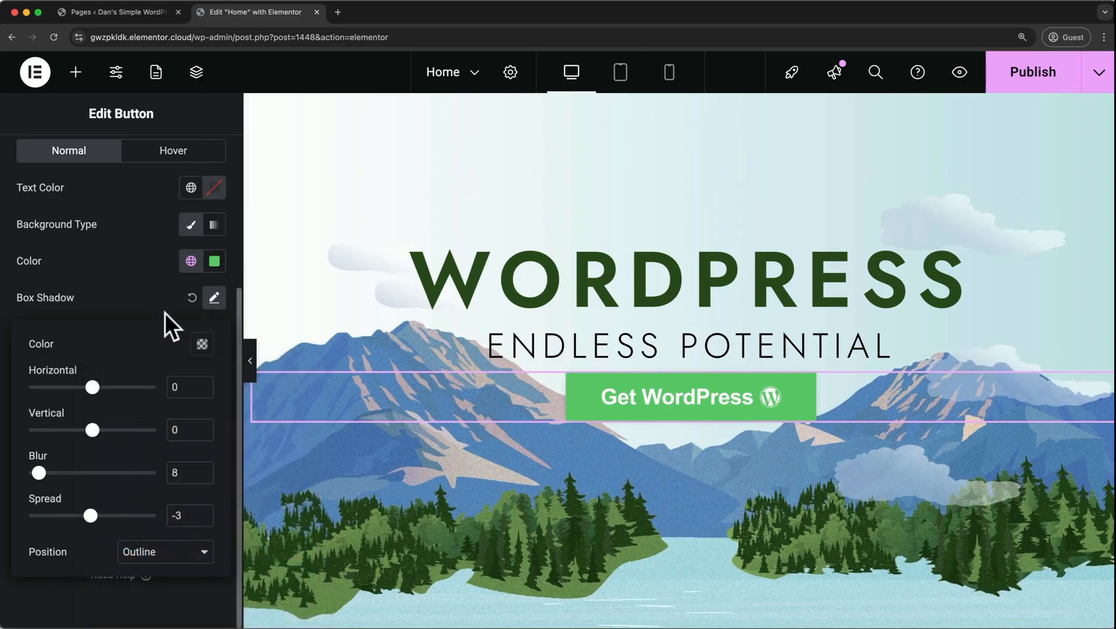
{"action": "left_click", "coordinate": [213, 306]}
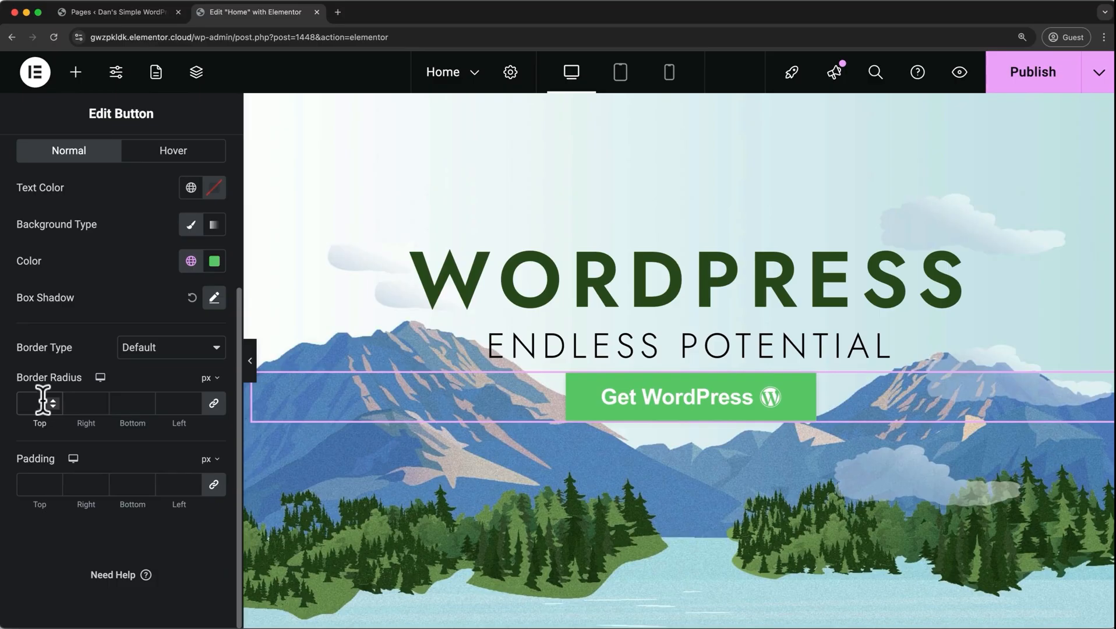
Round all corners of the Get WordPress button with a 5 px border radius.
{"action": "type", "text": "1"}
{"action": "key", "text": "Up"}
{"action": "key", "text": "Up"}
{"action": "key", "text": "Up"}
{"action": "key", "text": "Up"}
{"action": "key", "text": "Up"}
{"action": "key", "text": "Up"}
{"action": "key", "text": "Up"}
{"action": "key", "text": "Up"}
{"action": "key", "text": "Up"}
{"action": "key", "text": "Up"}
{"action": "key", "text": "Up"}
{"action": "key", "text": "Up"}
{"action": "key", "text": "Up"}
{"action": "key", "text": "Up"}
{"action": "key", "text": "Up"}
{"action": "key", "text": "Up"}
{"action": "key", "text": "Up"}
{"action": "key", "text": "Up"}
{"action": "key", "text": "Up"}
{"action": "key", "text": "Up"}
{"action": "key", "text": "Down"}
{"action": "key", "text": "Down"}
{"action": "key", "text": "Down"}
{"action": "key", "text": "Down"}
{"action": "key", "text": "Down"}
{"action": "key", "text": "Down"}
{"action": "key", "text": "Down"}
{"action": "key", "text": "Down"}
{"action": "key", "text": "Down"}
{"action": "key", "text": "Down"}
{"action": "key", "text": "Down"}
{"action": "key", "text": "Down"}
{"action": "key", "text": "Down"}
{"action": "key", "text": "Down"}
{"action": "key", "text": "Down"}
{"action": "key", "text": "Down"}
{"action": "key", "text": "Down"}
{"action": "key", "text": "Down"}
{"action": "key", "text": "Down"}
{"action": "key", "text": "Down"}
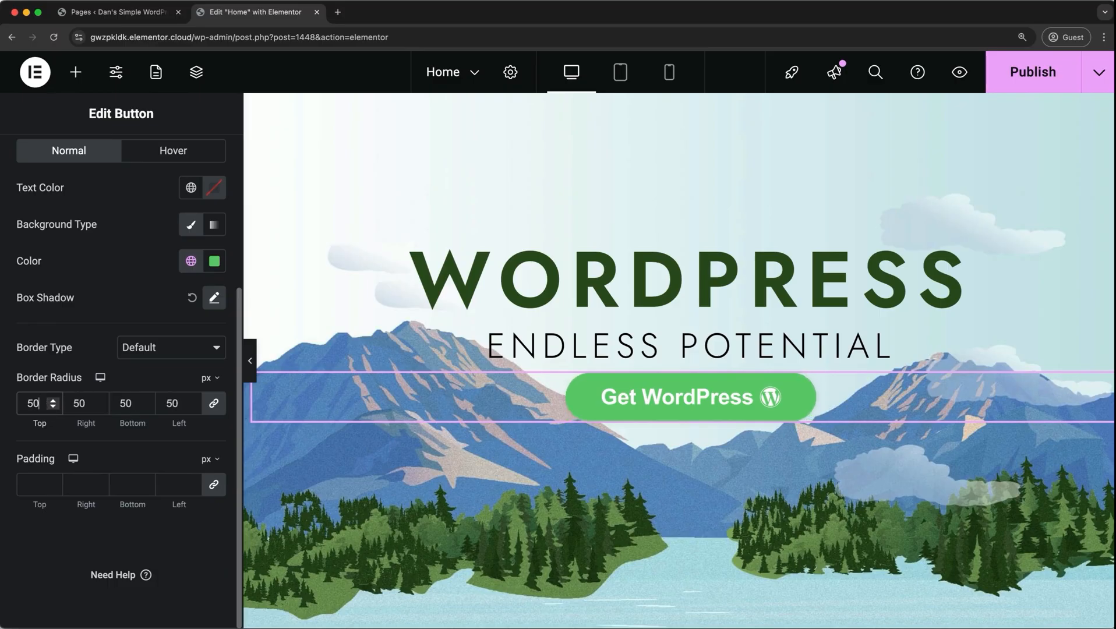
{"action": "key", "text": "Down"}
{"action": "key", "text": "Down"}
{"action": "key", "text": "Down"}
{"action": "key", "text": "Down"}
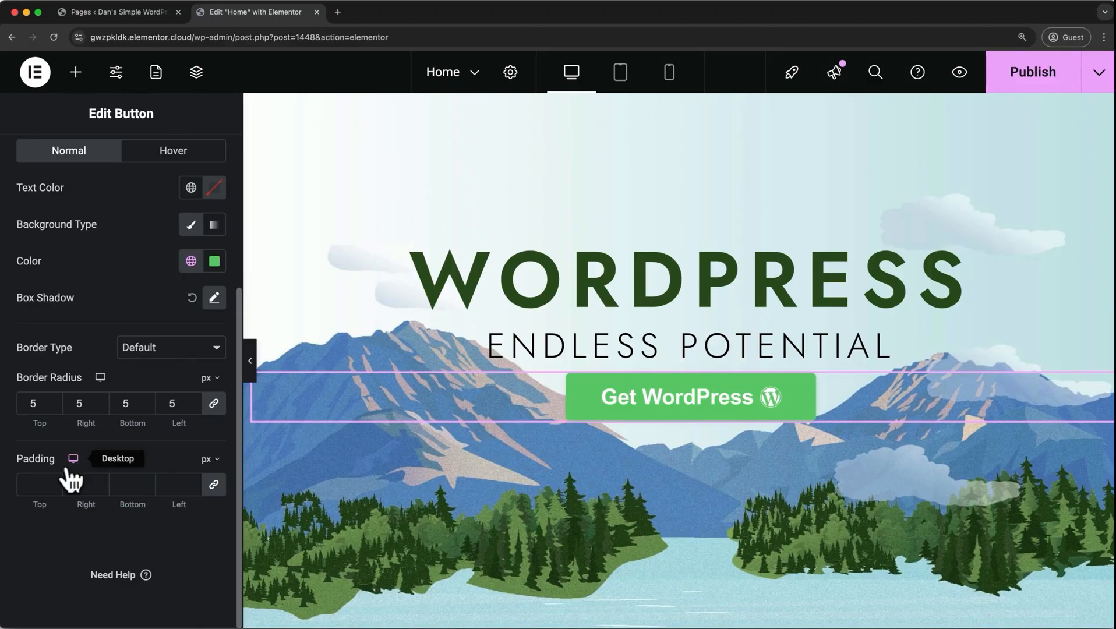
Unlink the button's padding values and set them to 15 px for top and bottom and 25 px for right and left.
{"action": "left_click", "coordinate": [214, 486]}
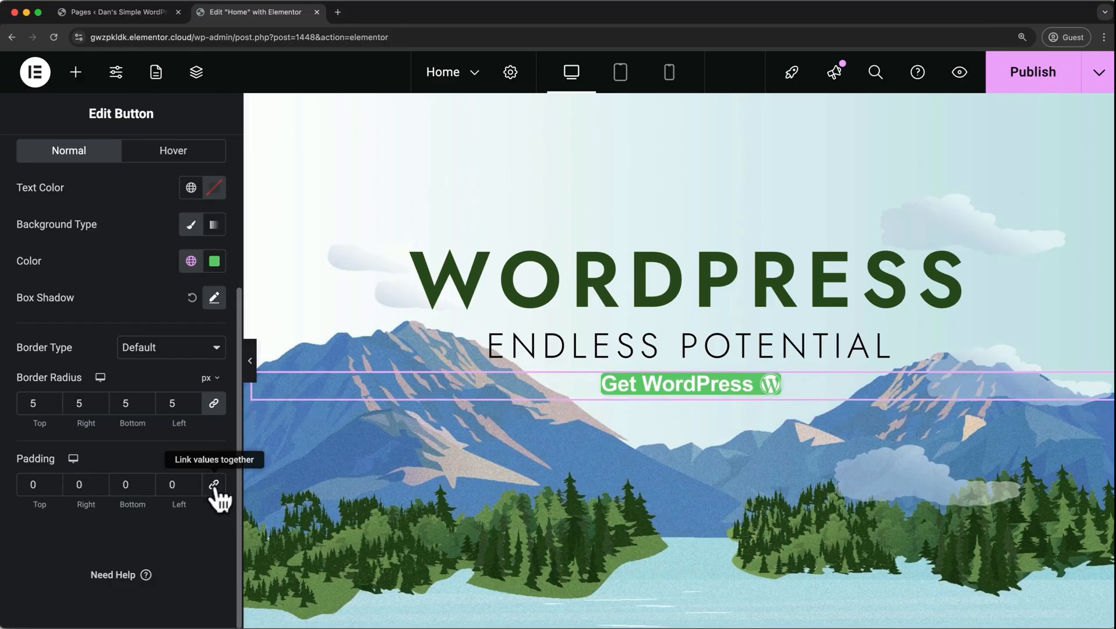
{"action": "left_click", "coordinate": [45, 489]}
{"action": "type", "text": "15"}
{"action": "left_click", "coordinate": [130, 486]}
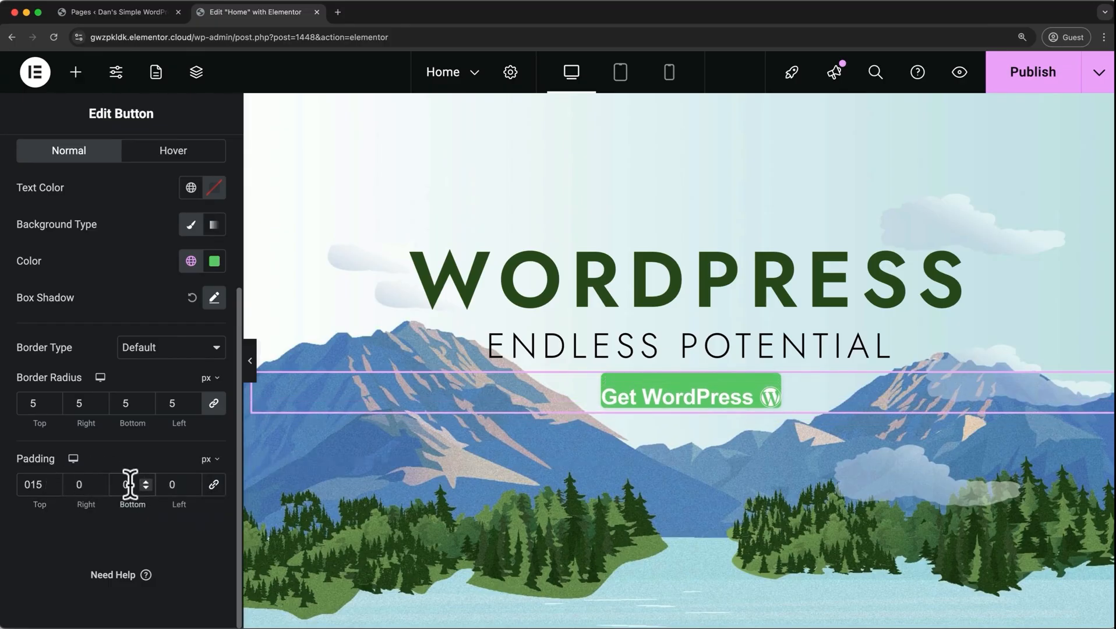
{"action": "type", "text": "15"}
{"action": "left_click", "coordinate": [94, 493]}
{"action": "type", "text": "25"}
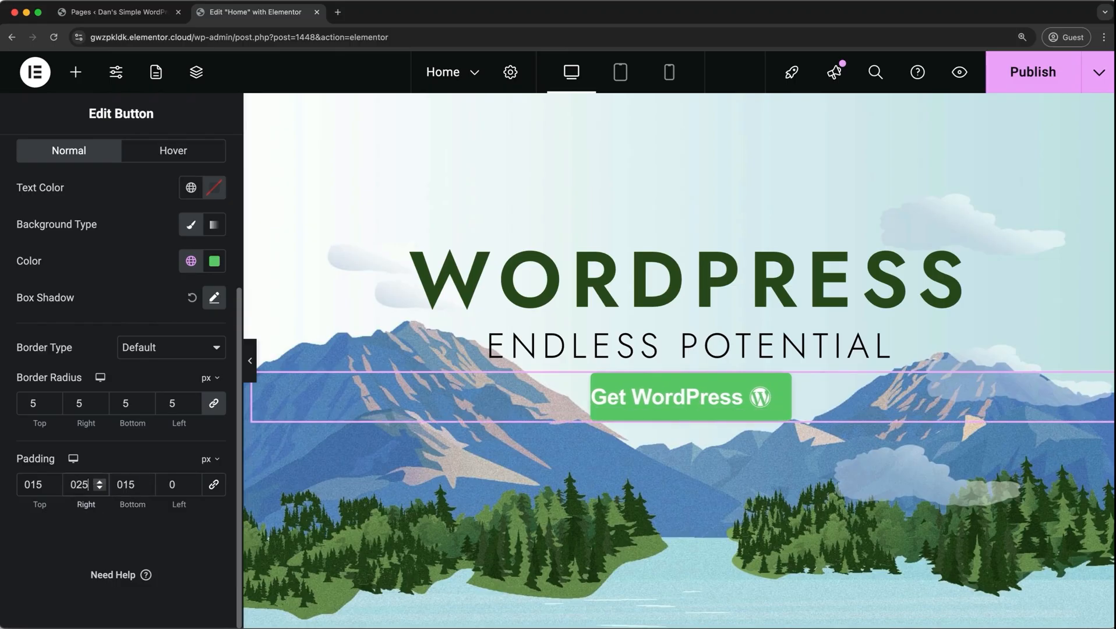
{"action": "left_click", "coordinate": [175, 486]}
{"action": "type", "text": "25"}
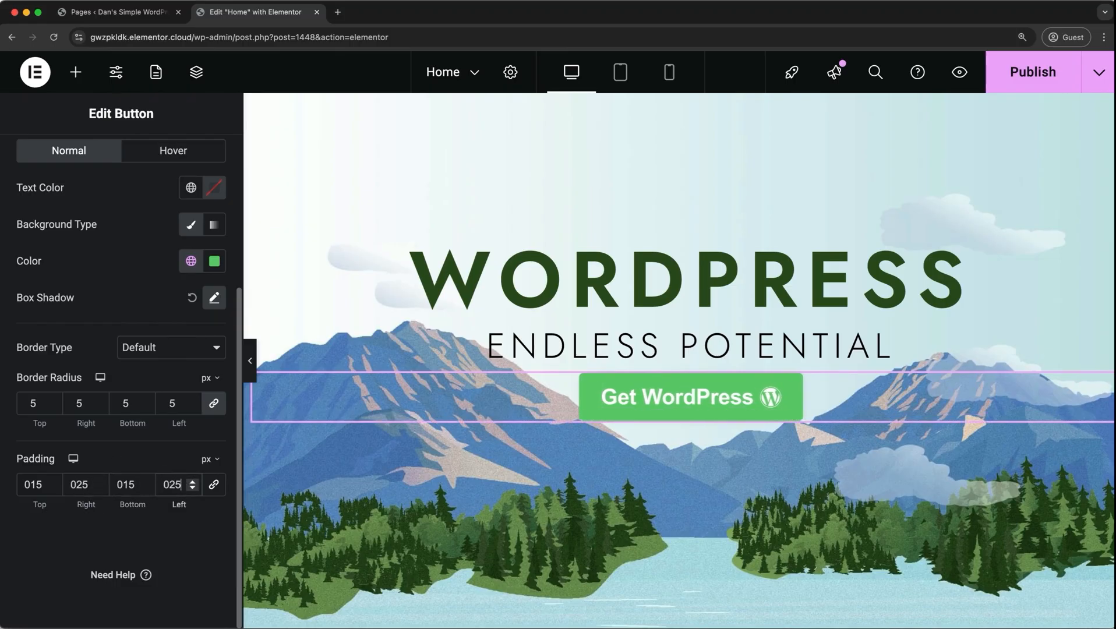
Add a box shadow with the default settings to the Get WordPress button's hover state.
{"action": "left_click", "coordinate": [186, 169]}
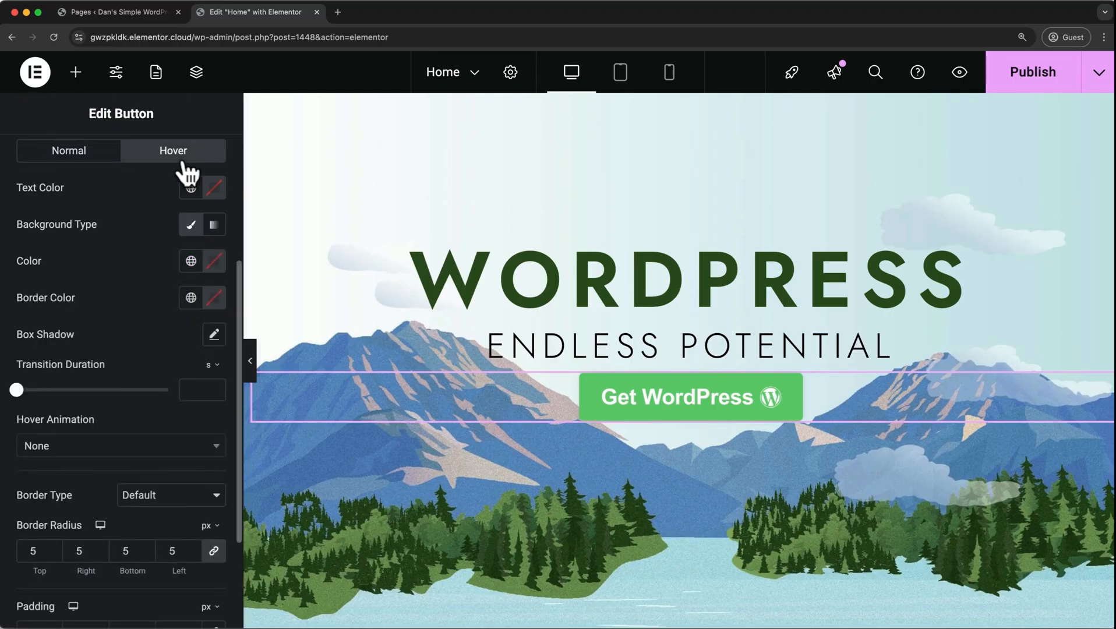
{"action": "left_click", "coordinate": [212, 336]}
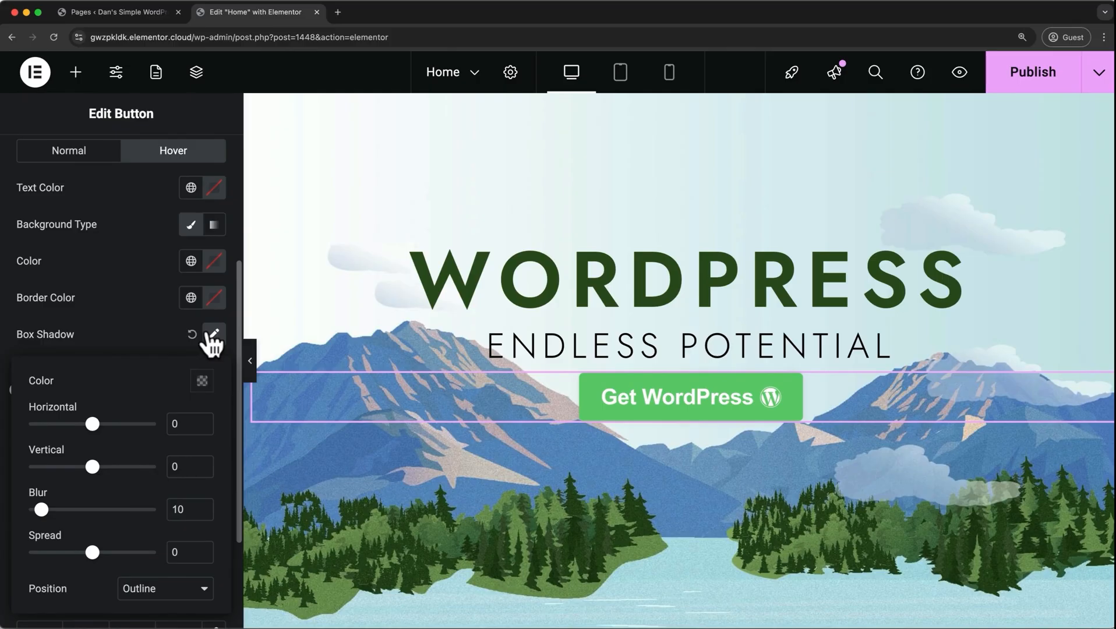
{"action": "left_click", "coordinate": [213, 336]}
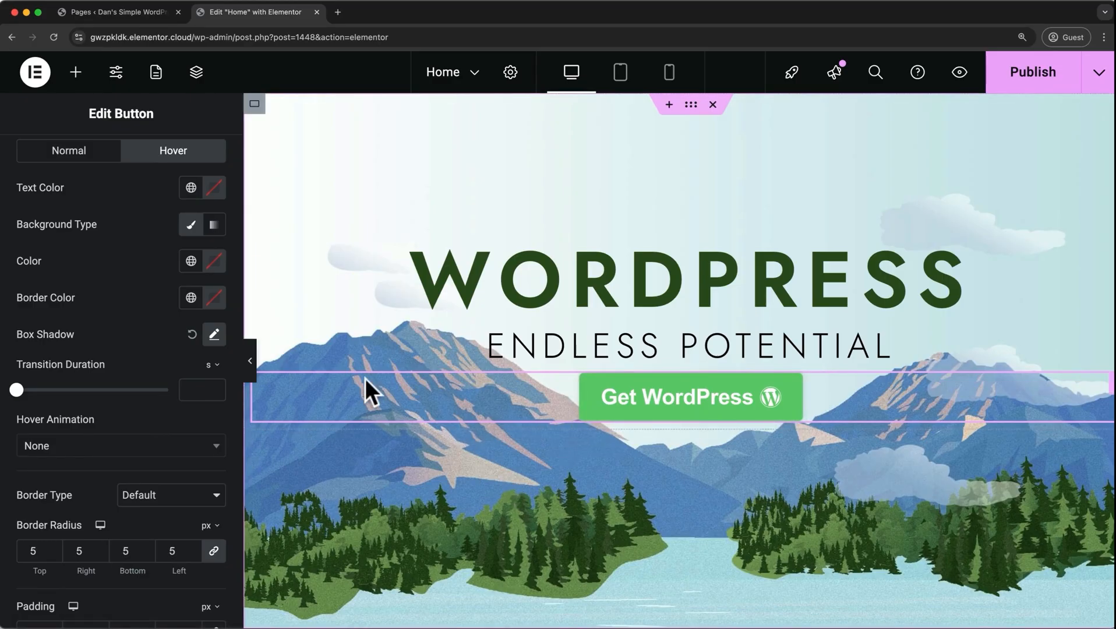
Set the button's hover background to a darker shade of the global Accent green and the transition duration to 0.1 s.
{"action": "left_click", "coordinate": [191, 265]}
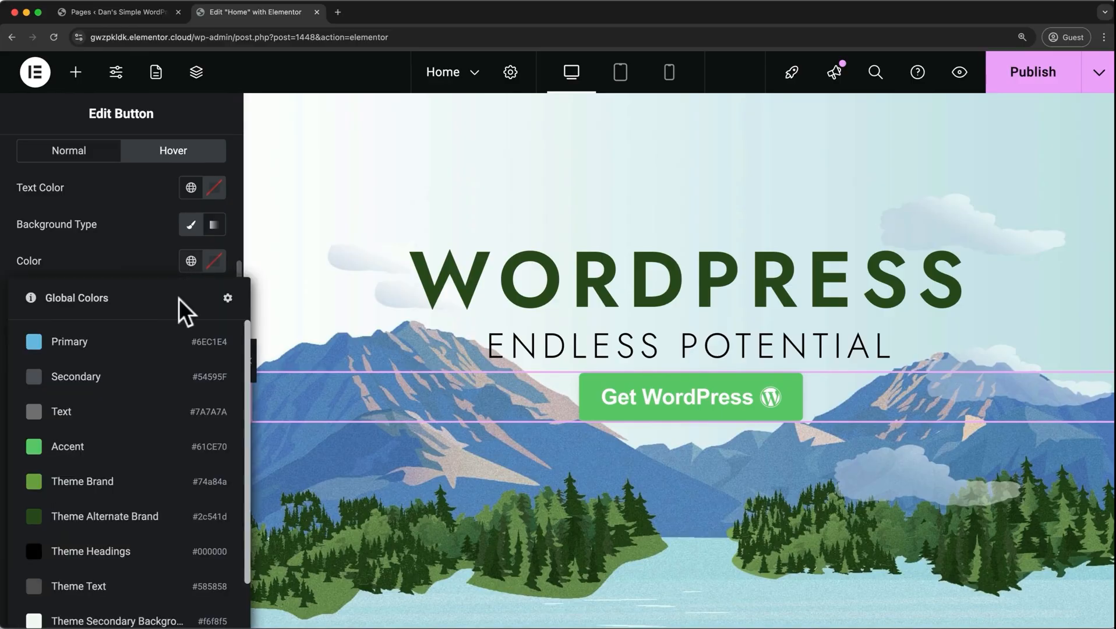
{"action": "left_click", "coordinate": [108, 447]}
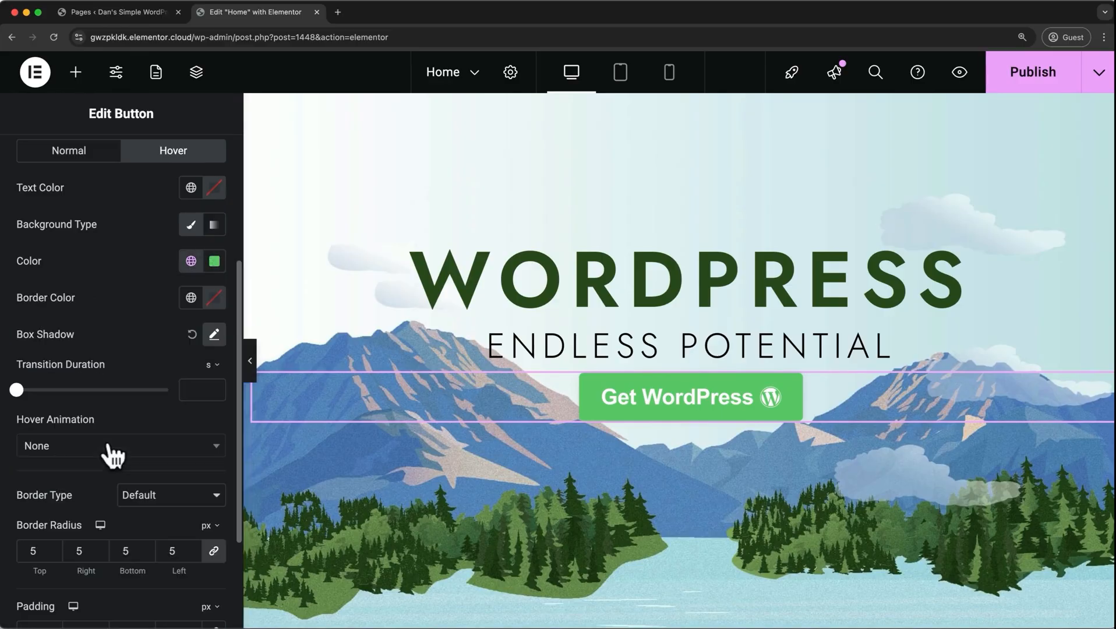
{"action": "left_click", "coordinate": [215, 262]}
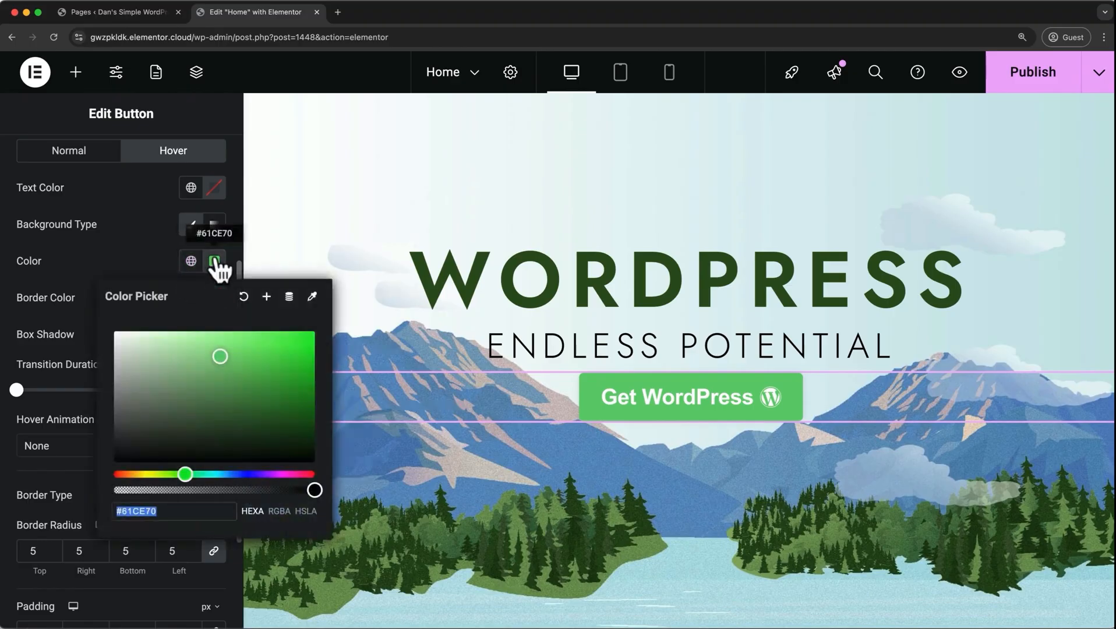
{"action": "left_click", "coordinate": [232, 370]}
{"action": "left_click", "coordinate": [126, 249]}
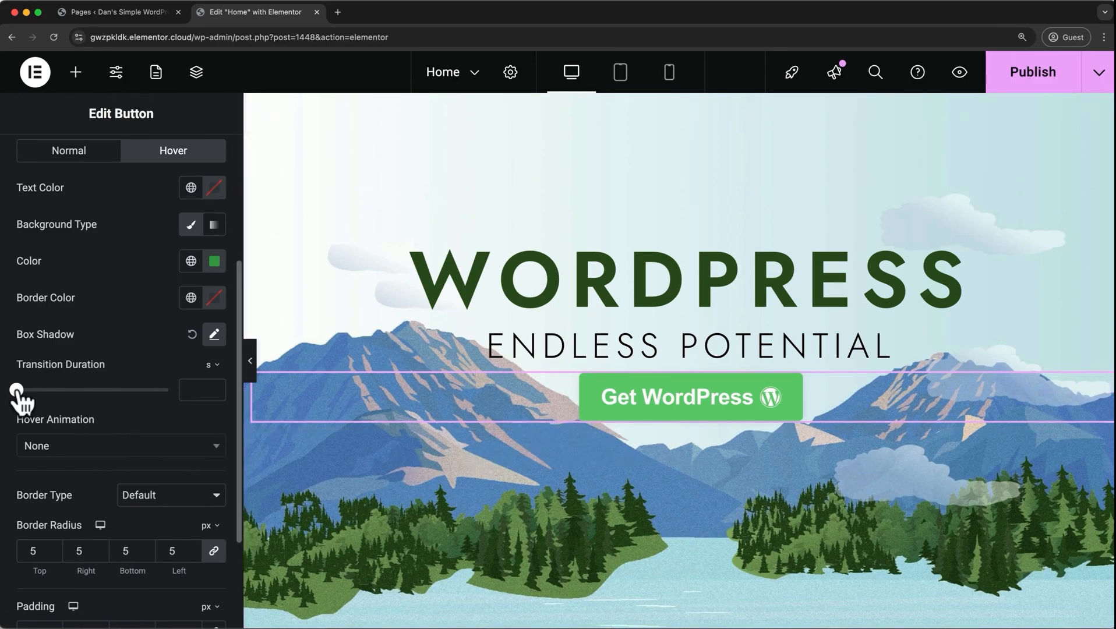
{"action": "left_click_drag", "start_coordinate": [16, 390], "coordinate": [77, 389]}
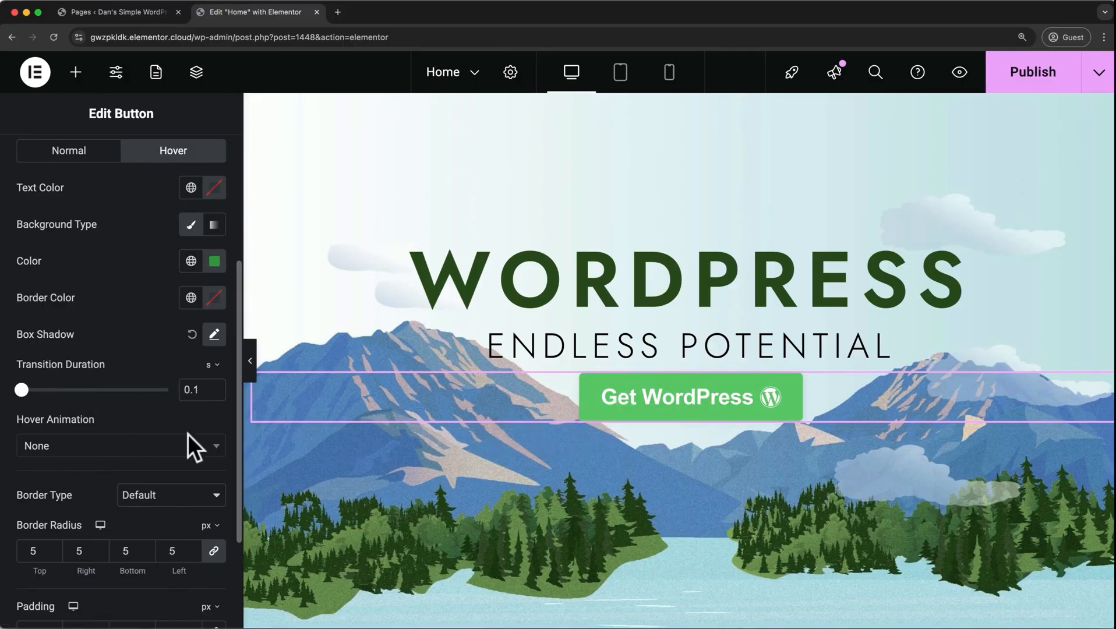
Try the Pulse Shrink hover animation on the Get WordPress button and reset the animation to None.
{"action": "left_click", "coordinate": [195, 451]}
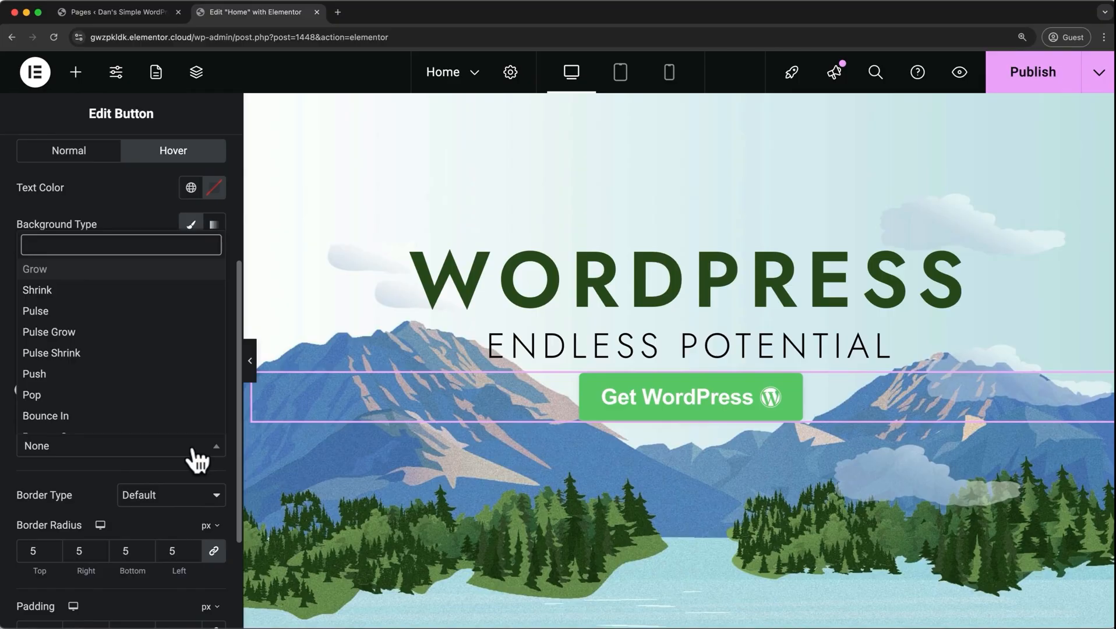
{"action": "left_click", "coordinate": [125, 354]}
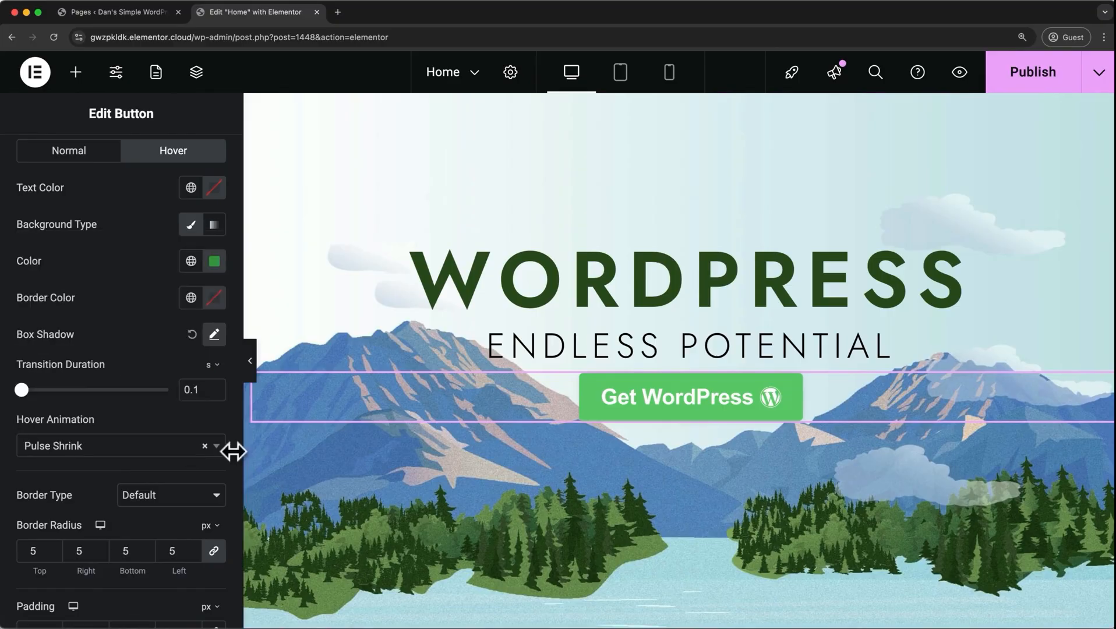
{"action": "left_click", "coordinate": [203, 446]}
{"action": "left_click", "coordinate": [183, 466]}
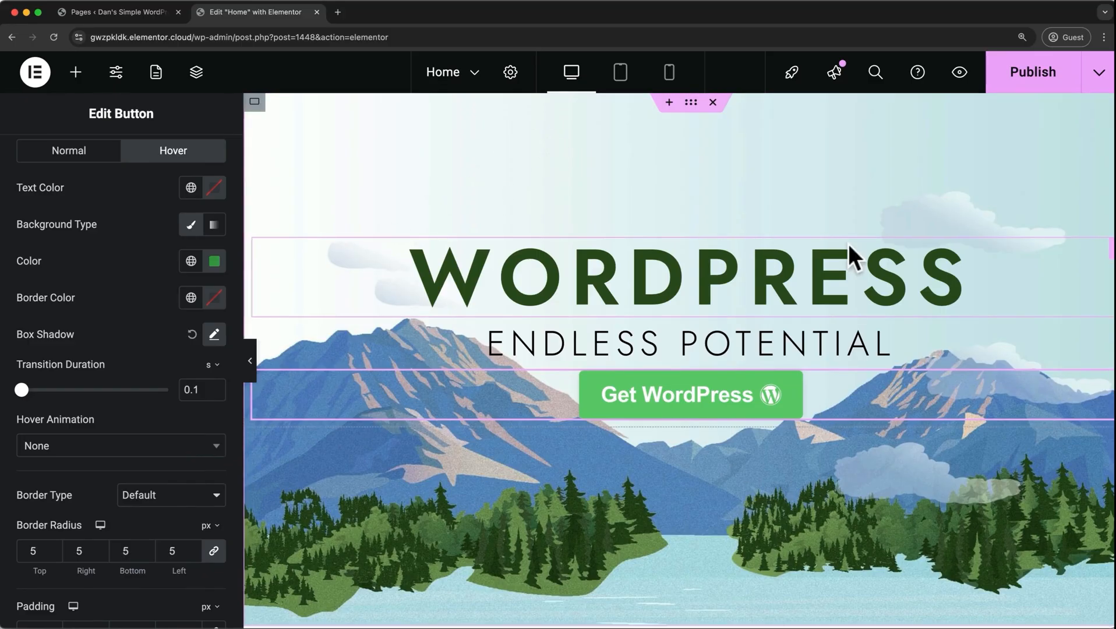
Replace the image above the Web Design heading with 1_web_design.png, uploaded from the Downloads folder.
{"action": "scroll", "coordinate": [848, 244], "scroll_direction": "down", "scroll_amount": 10}
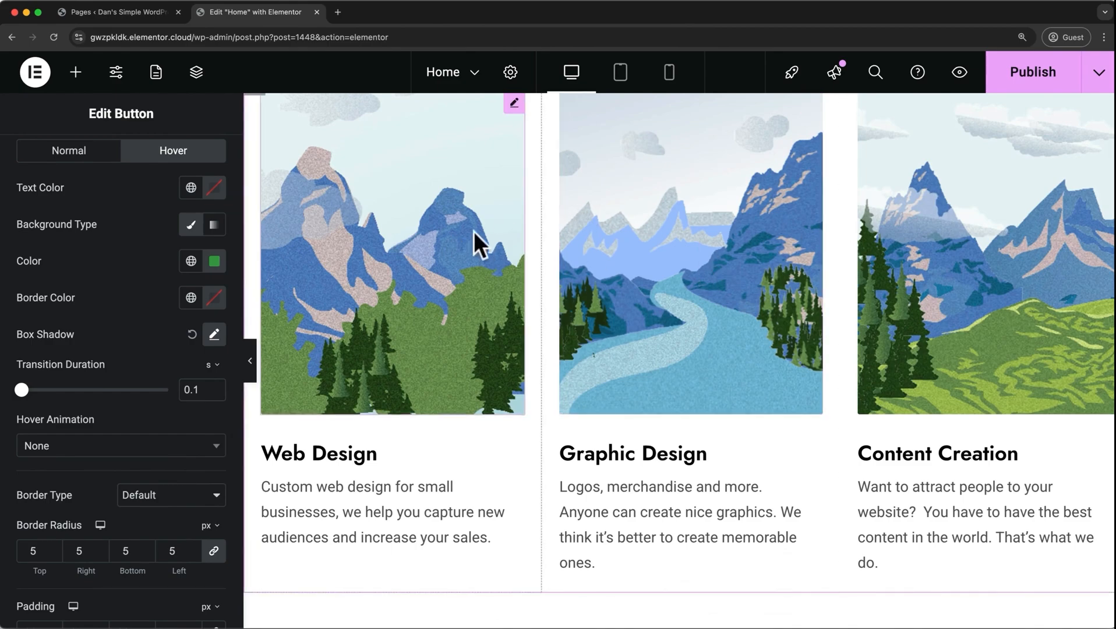
{"action": "scroll", "coordinate": [483, 235], "scroll_direction": "up", "scroll_amount": 2}
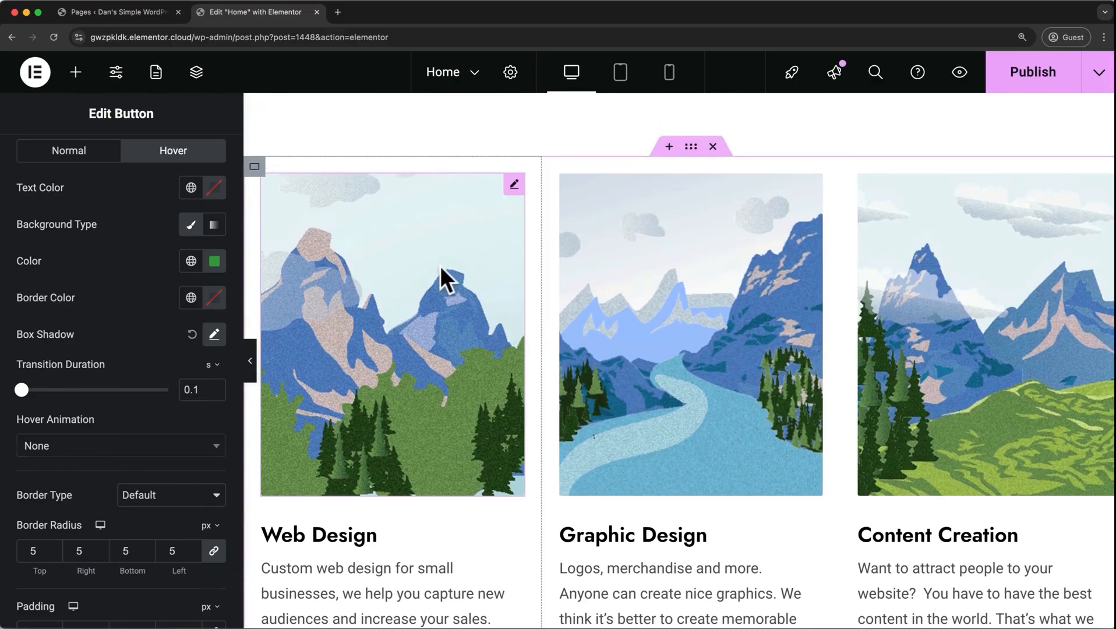
{"action": "left_click", "coordinate": [440, 266]}
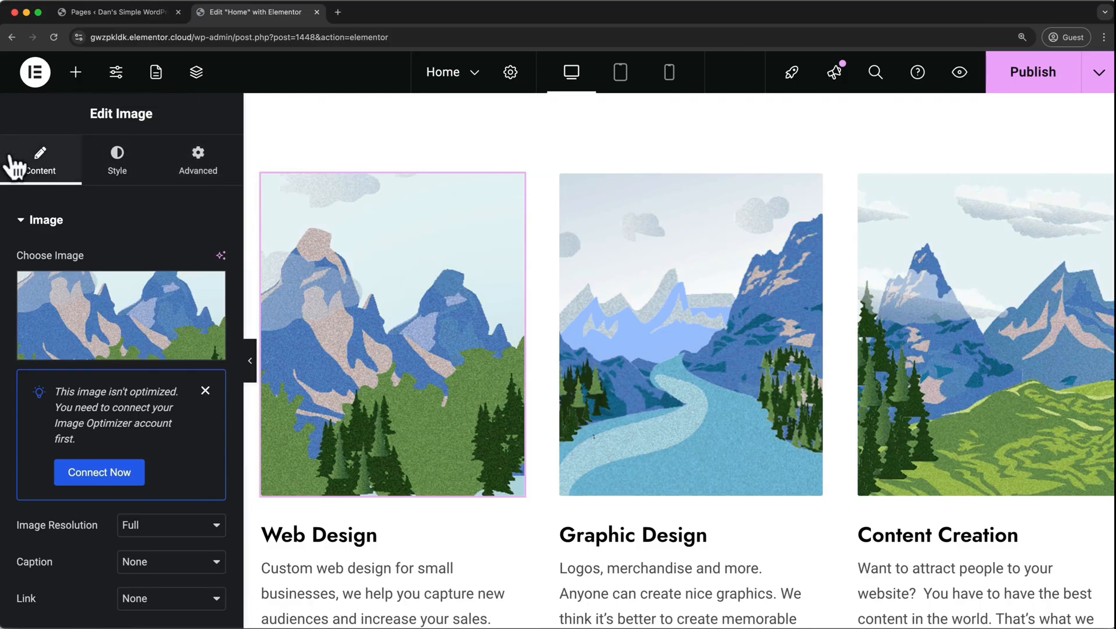
{"action": "mouse_move", "coordinate": [94, 303]}
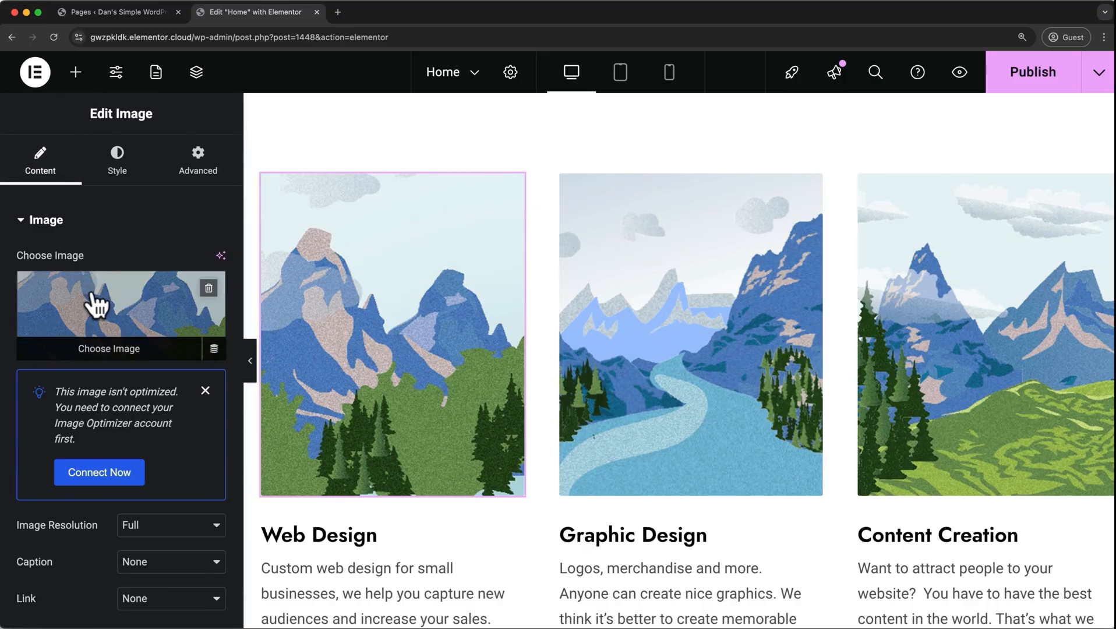
{"action": "left_click", "coordinate": [114, 352]}
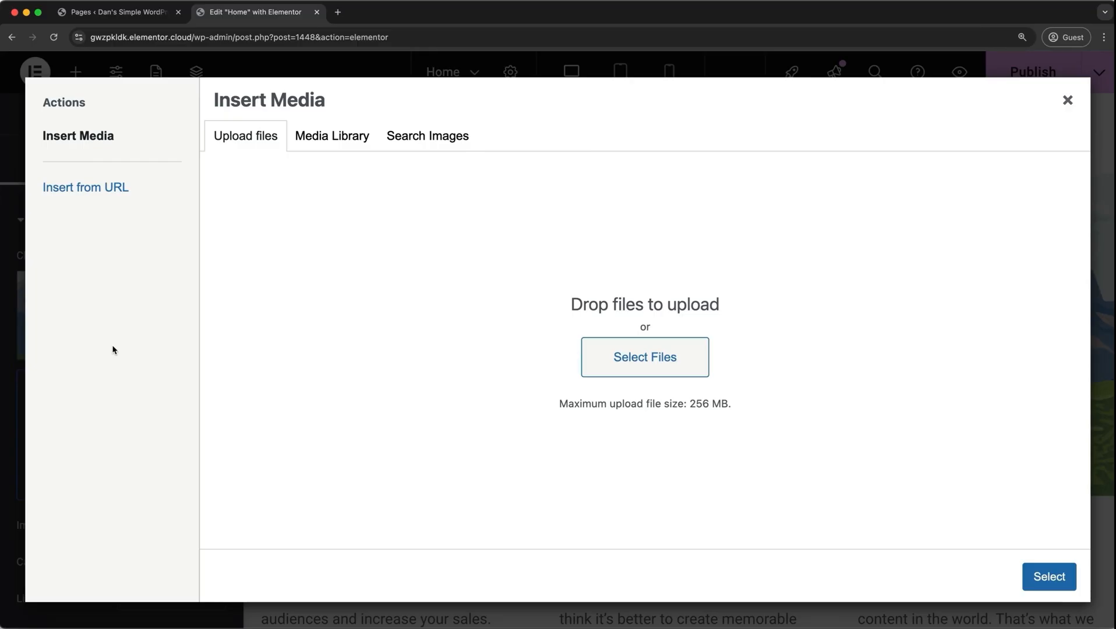
{"action": "left_click", "coordinate": [329, 137]}
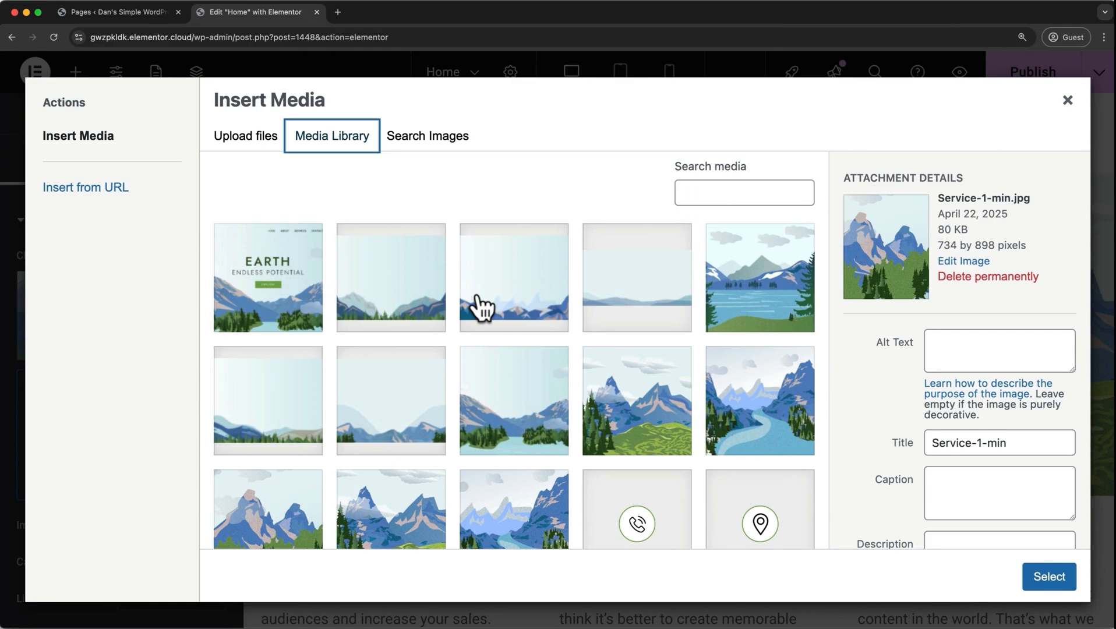
{"action": "left_click", "coordinate": [430, 141]}
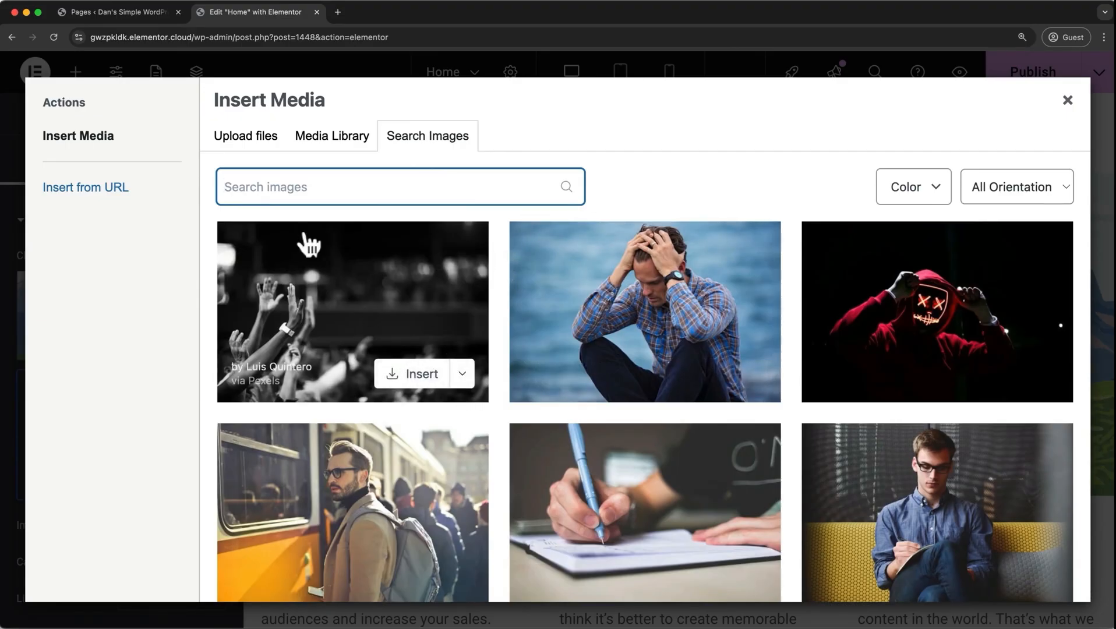
{"action": "left_click", "coordinate": [262, 150]}
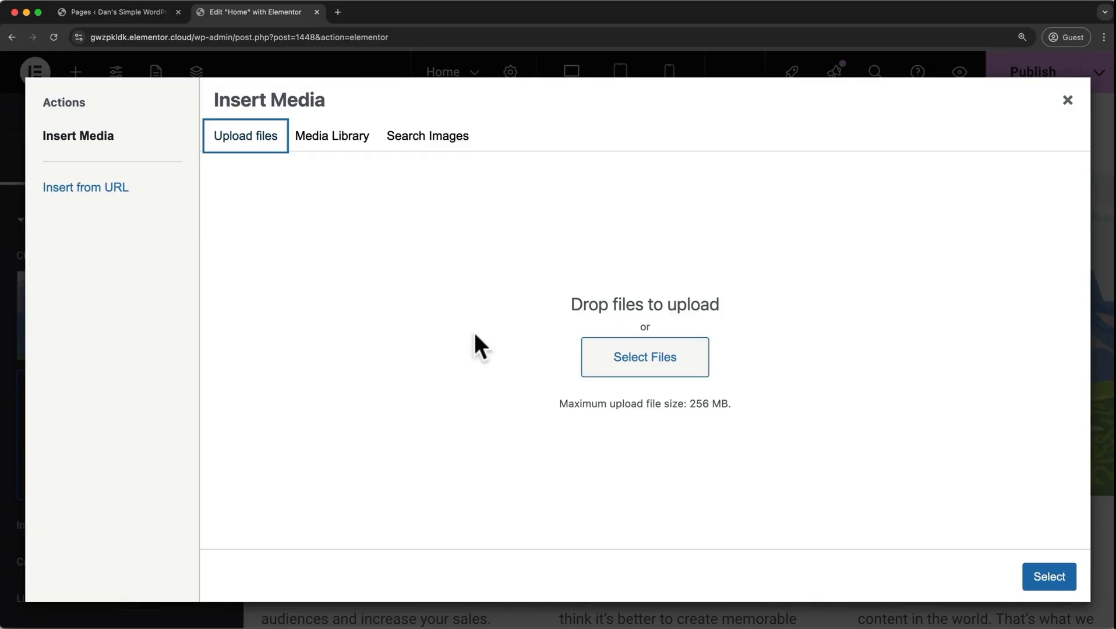
{"action": "left_click", "coordinate": [600, 367]}
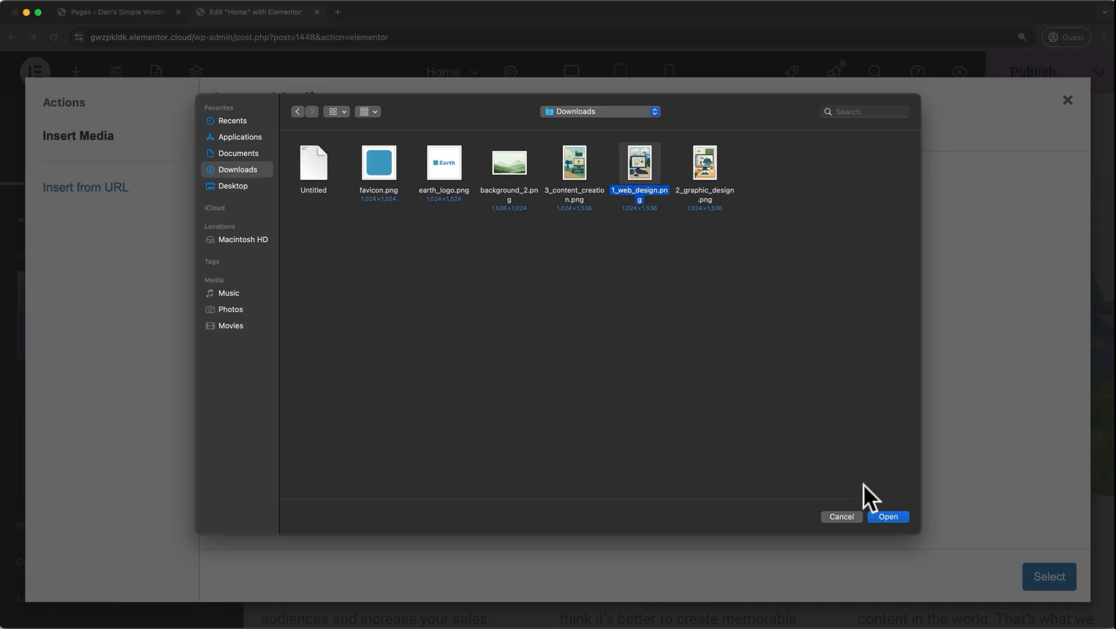
{"action": "left_click", "coordinate": [889, 514]}
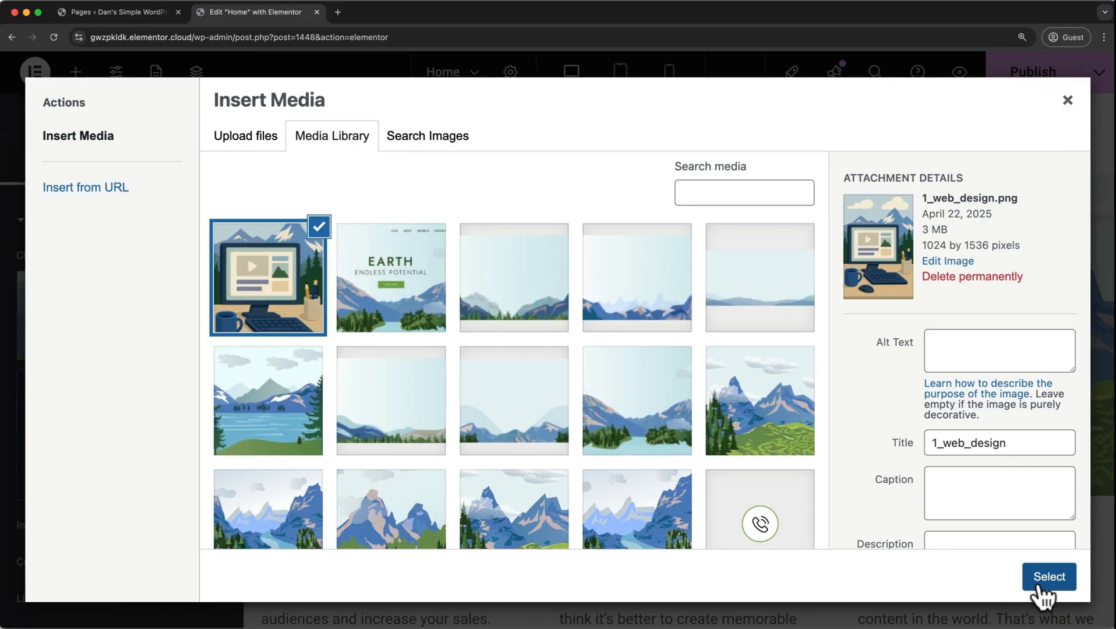
{"action": "left_click", "coordinate": [1043, 576]}
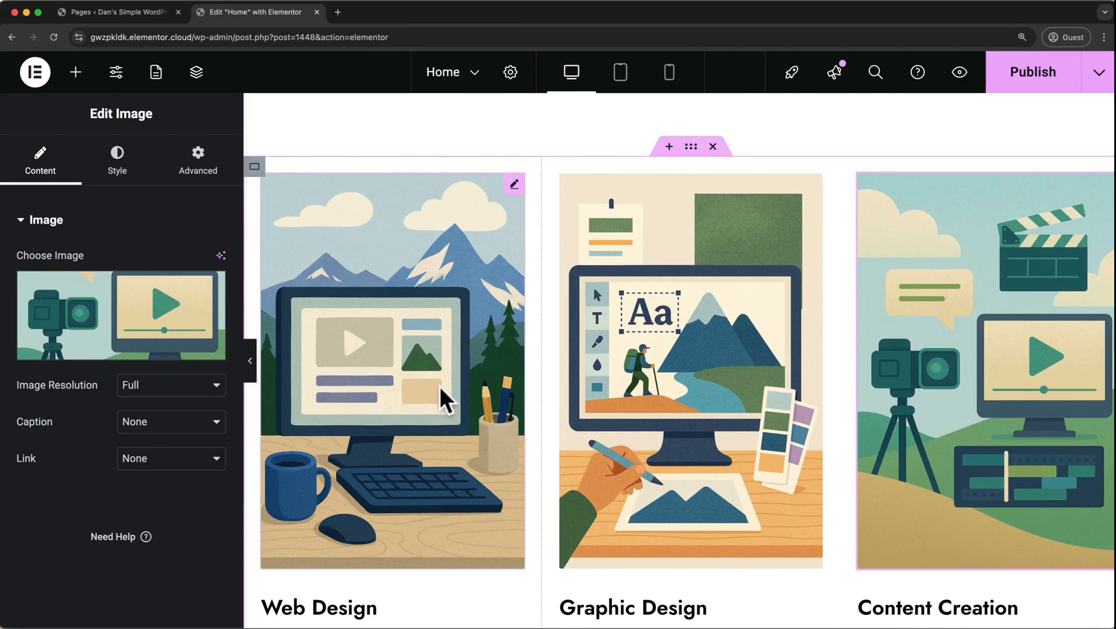
Set the width of the image above the Web Design heading to 90%.
{"action": "left_click", "coordinate": [436, 384]}
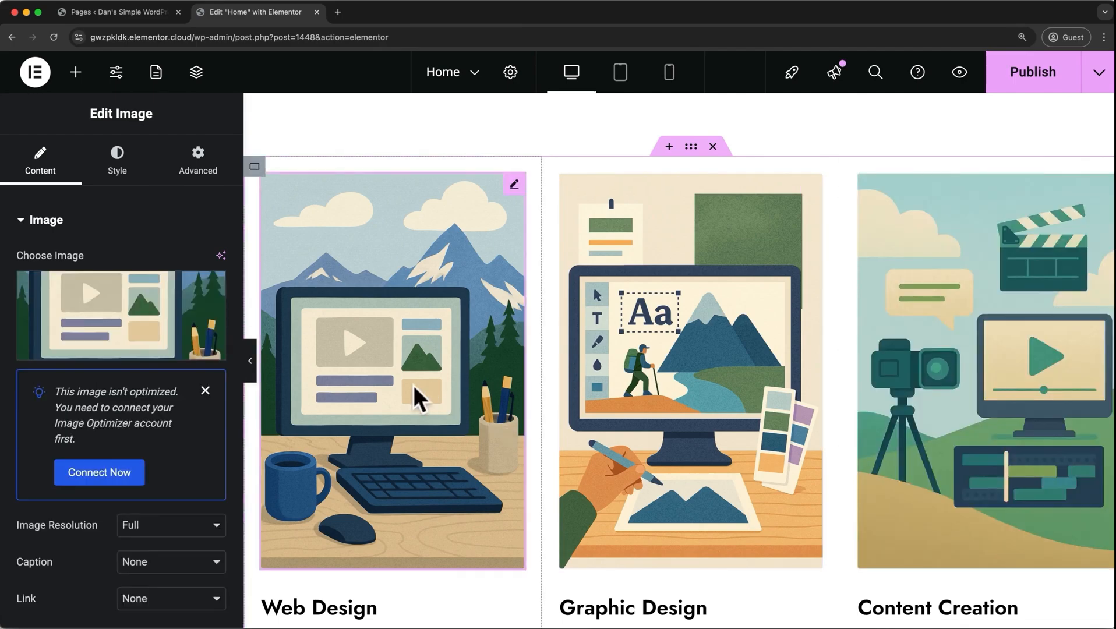
{"action": "left_click", "coordinate": [98, 172]}
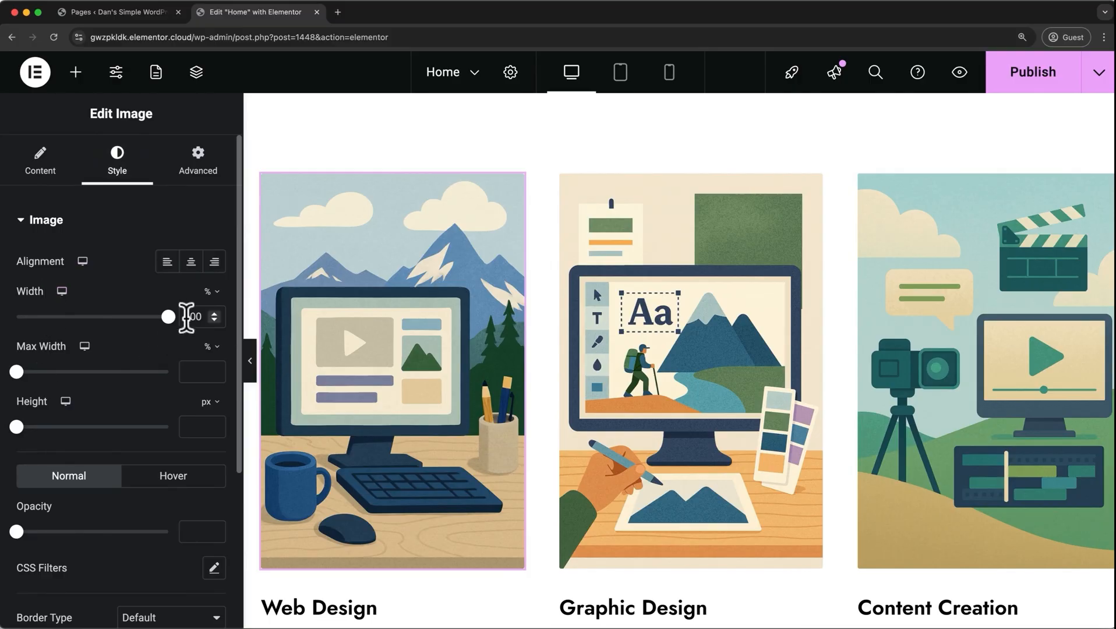
{"action": "left_click_drag", "start_coordinate": [202, 314], "coordinate": [184, 315]}
{"action": "type", "text": "90"}
Round all four corners of the Web Design image with a border radius of 10 px.
{"action": "scroll", "coordinate": [183, 315], "scroll_direction": "down", "scroll_amount": 5}
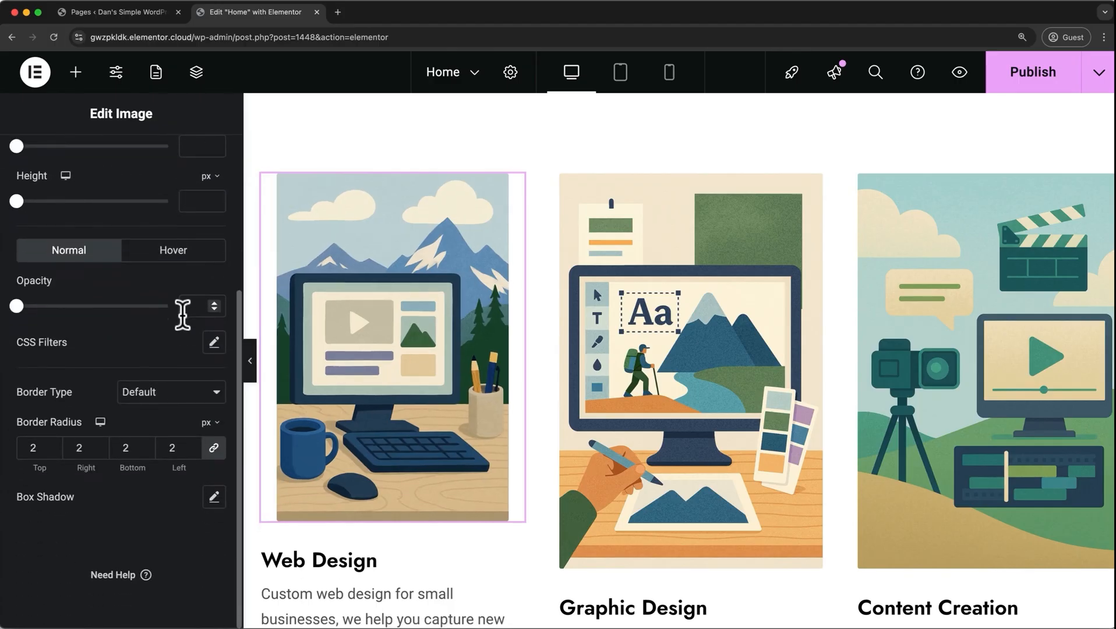
{"action": "left_click", "coordinate": [50, 444]}
{"action": "left_click", "coordinate": [48, 446]}
{"action": "left_click", "coordinate": [48, 445]}
{"action": "left_click", "coordinate": [49, 446]}
{"action": "left_click", "coordinate": [48, 446]}
{"action": "left_click", "coordinate": [49, 446]}
{"action": "left_click", "coordinate": [49, 446]}
{"action": "left_click", "coordinate": [48, 445]}
Add a box shadow to the Web Design image with horizontal 5, vertical 5, blur 20 and spread 5.
{"action": "left_click", "coordinate": [214, 497]}
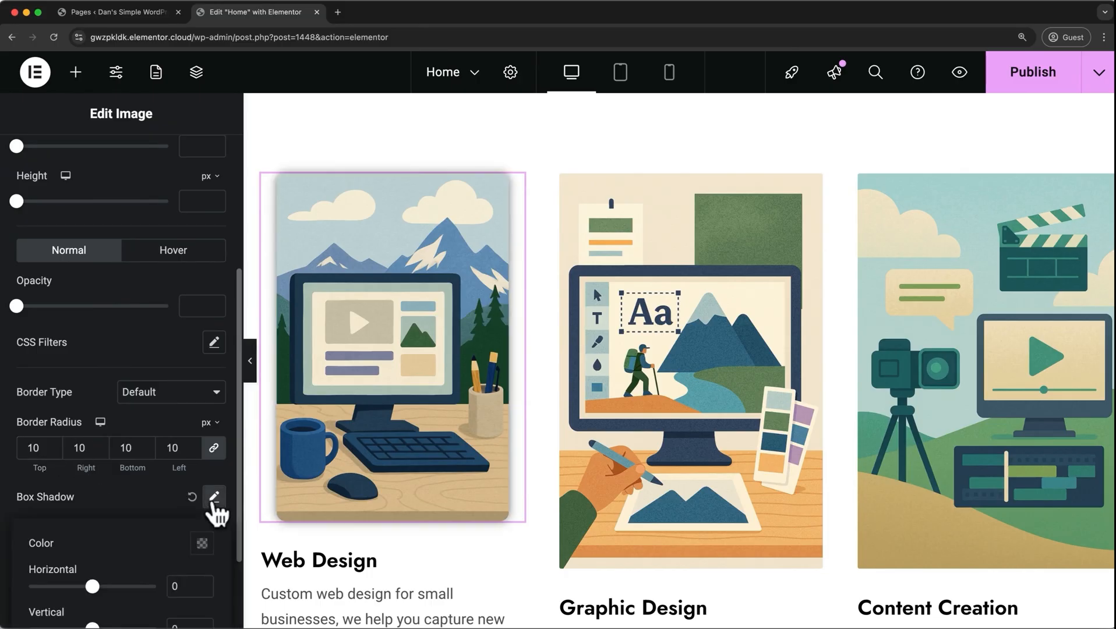
{"action": "scroll", "coordinate": [214, 503], "scroll_direction": "down", "scroll_amount": 3}
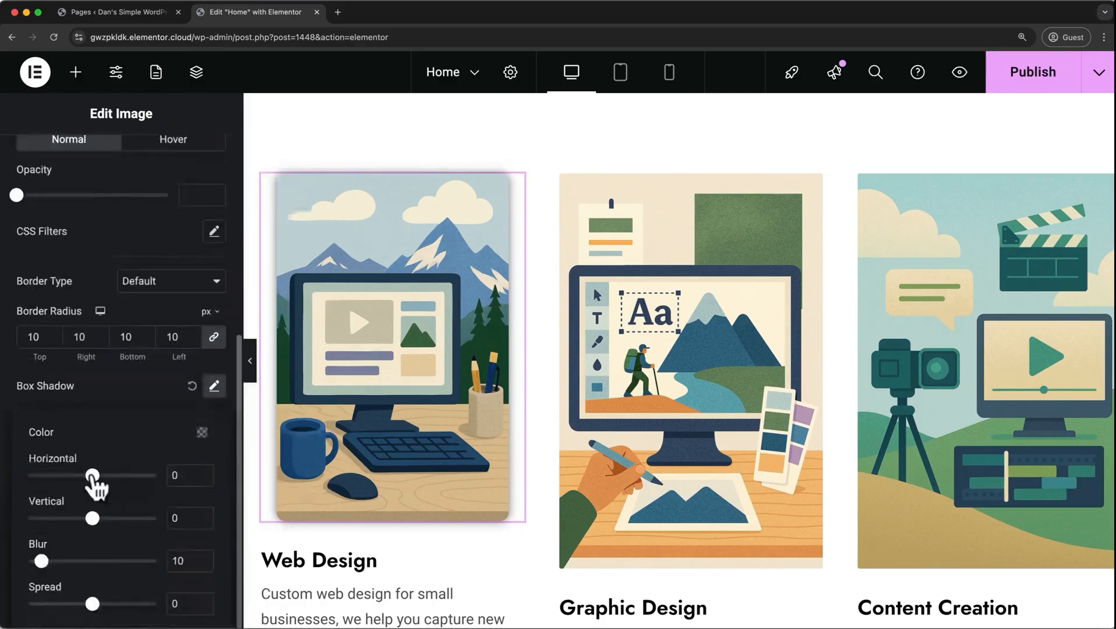
{"action": "mouse_move", "coordinate": [92, 475]}
{"action": "left_mouse_down"}
{"action": "mouse_move", "coordinate": [103, 475]}
{"action": "mouse_move", "coordinate": [88, 476]}
{"action": "left_mouse_up"}
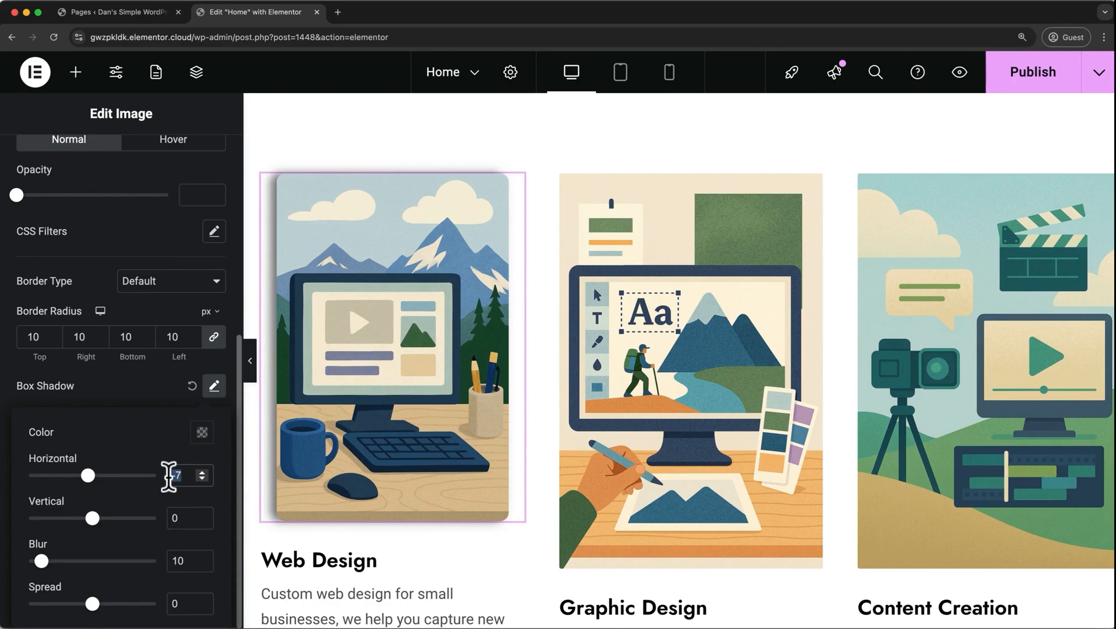
{"action": "type", "text": "5"}
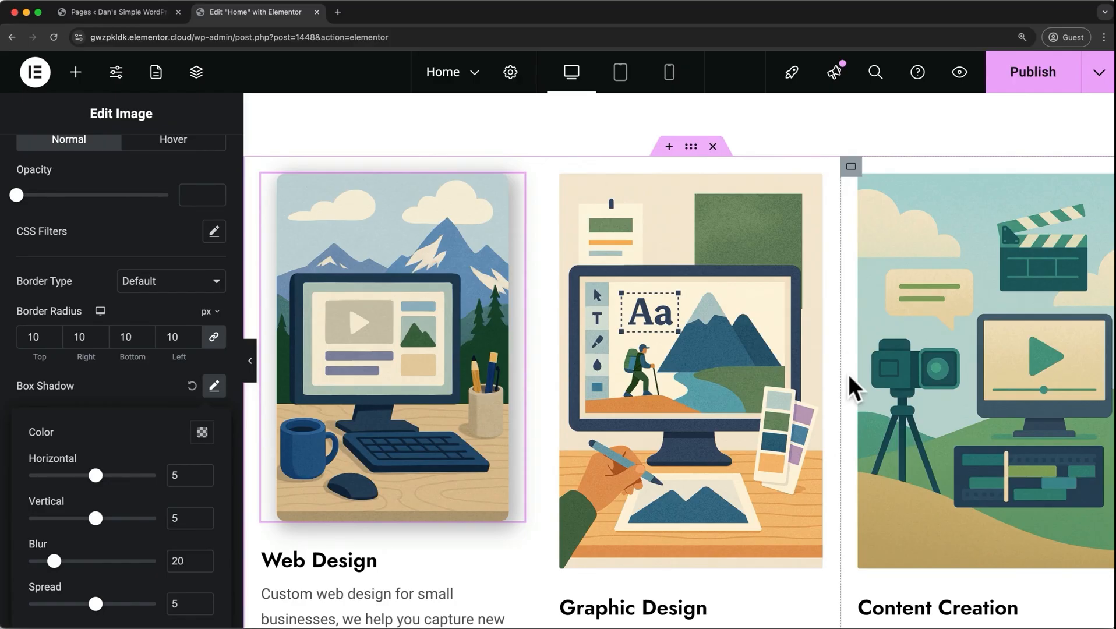
Replace the background image of the hero container behind the WORDPRESS heading with background_2.png, uploaded as a new file.
{"action": "left_click", "coordinate": [691, 146]}
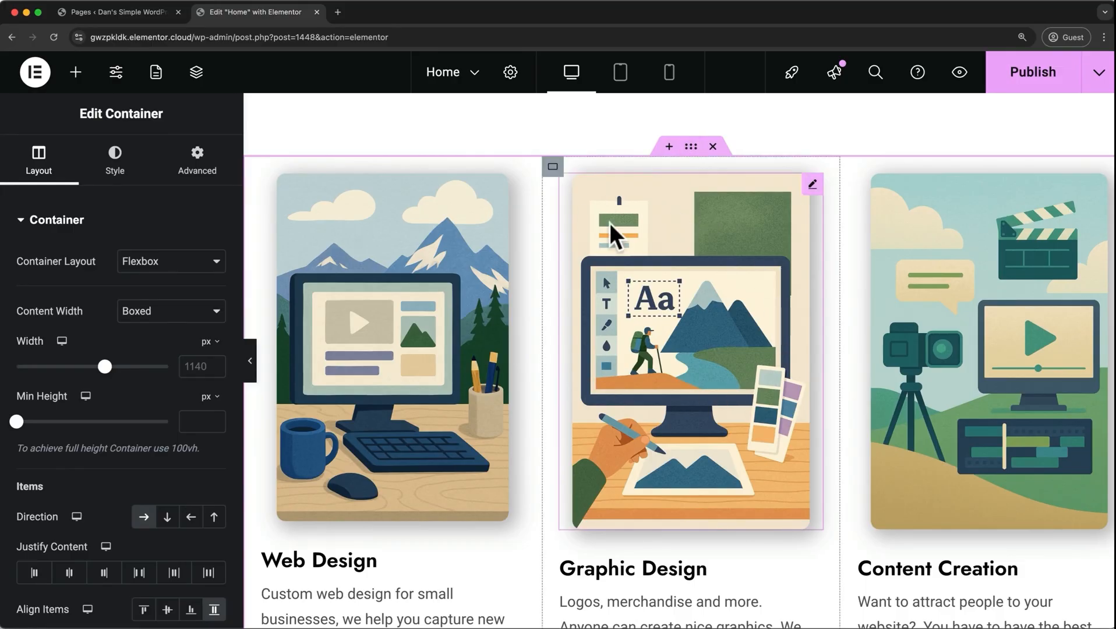
{"action": "scroll", "coordinate": [609, 222], "scroll_direction": "up", "scroll_amount": 10}
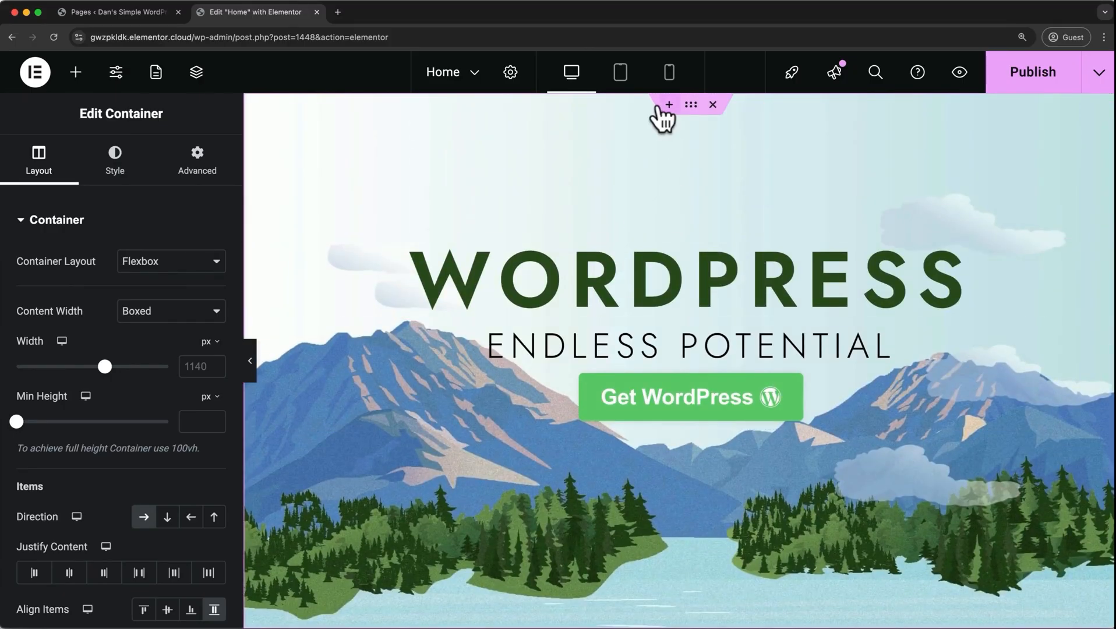
{"action": "left_click", "coordinate": [692, 109]}
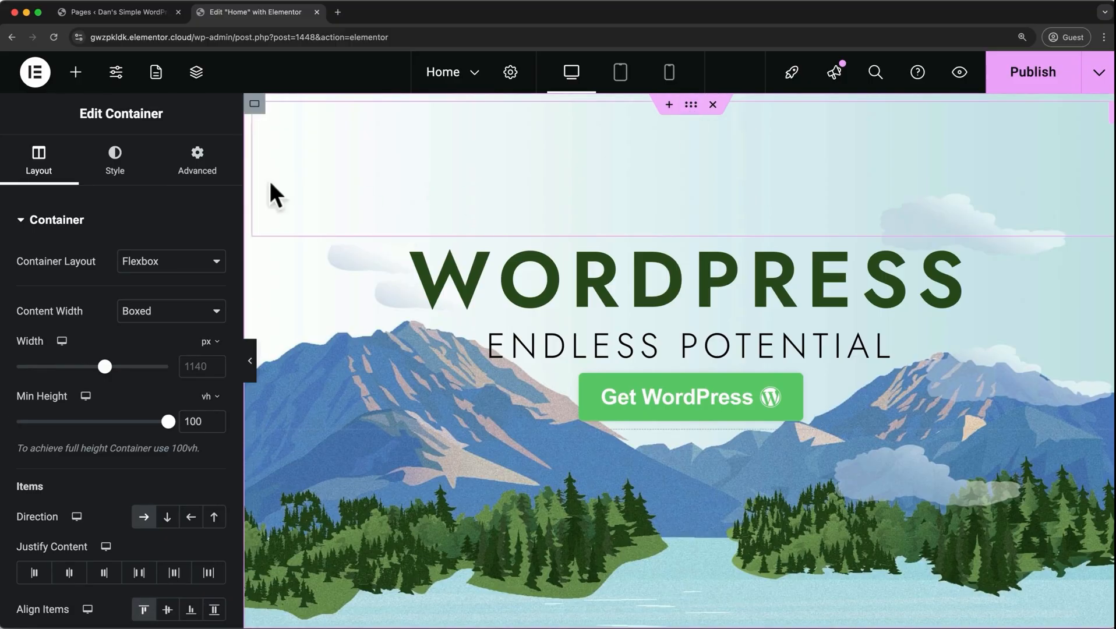
{"action": "left_click", "coordinate": [130, 175]}
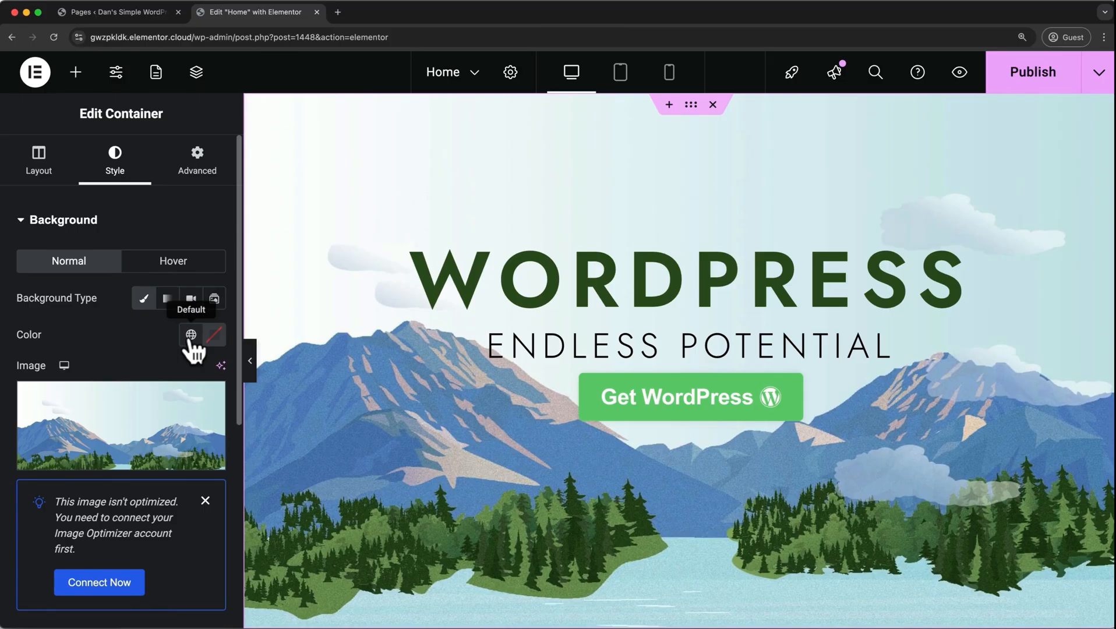
{"action": "left_click", "coordinate": [106, 459]}
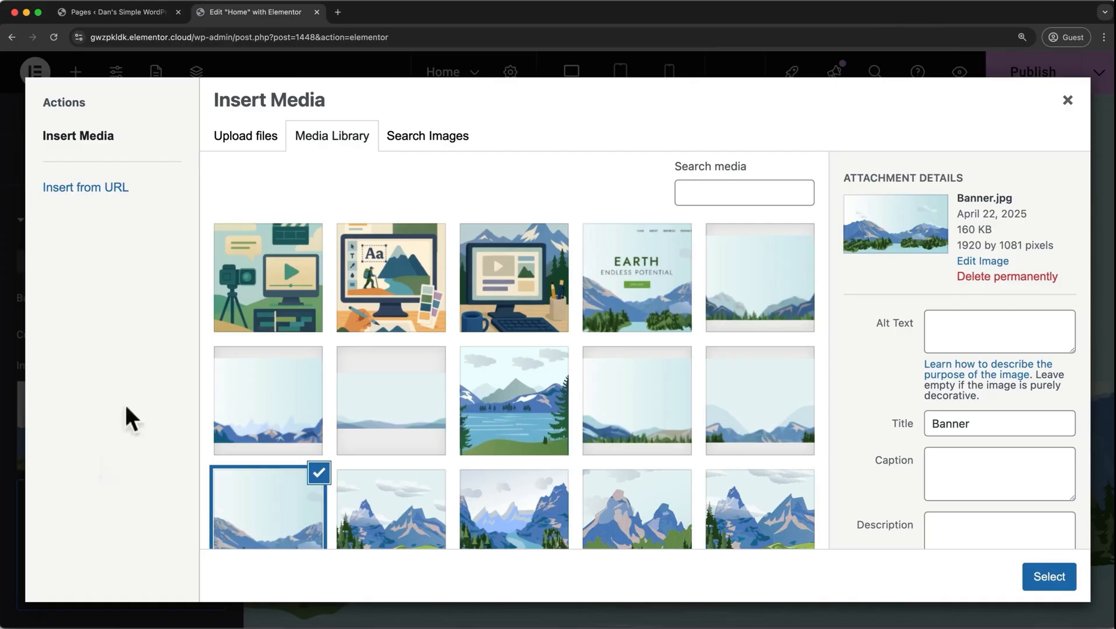
{"action": "left_click", "coordinate": [252, 140]}
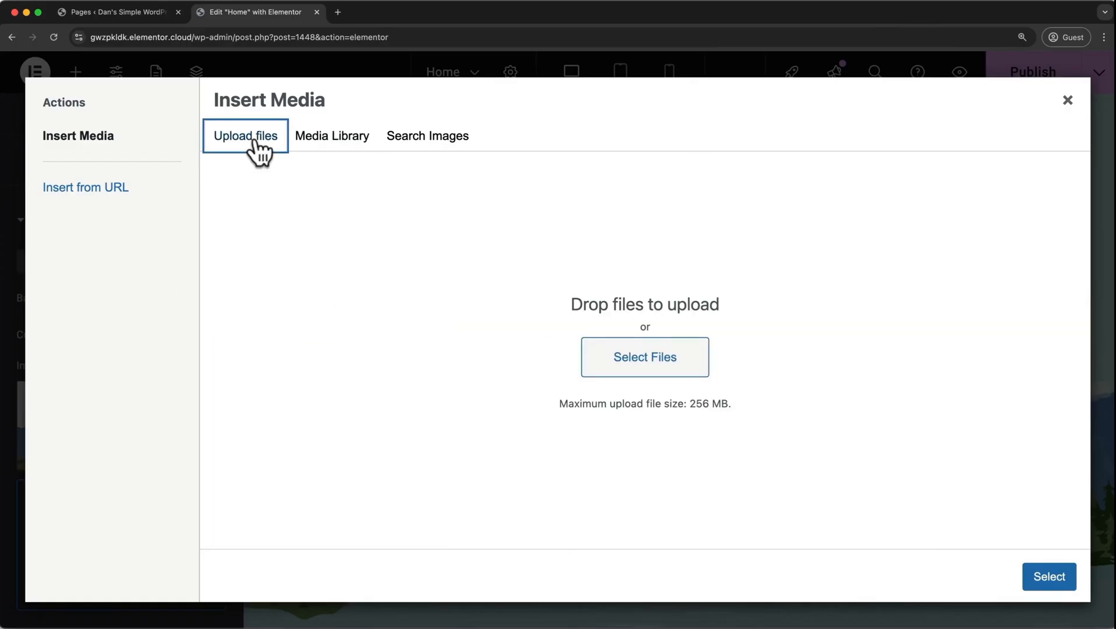
{"action": "left_click", "coordinate": [653, 361]}
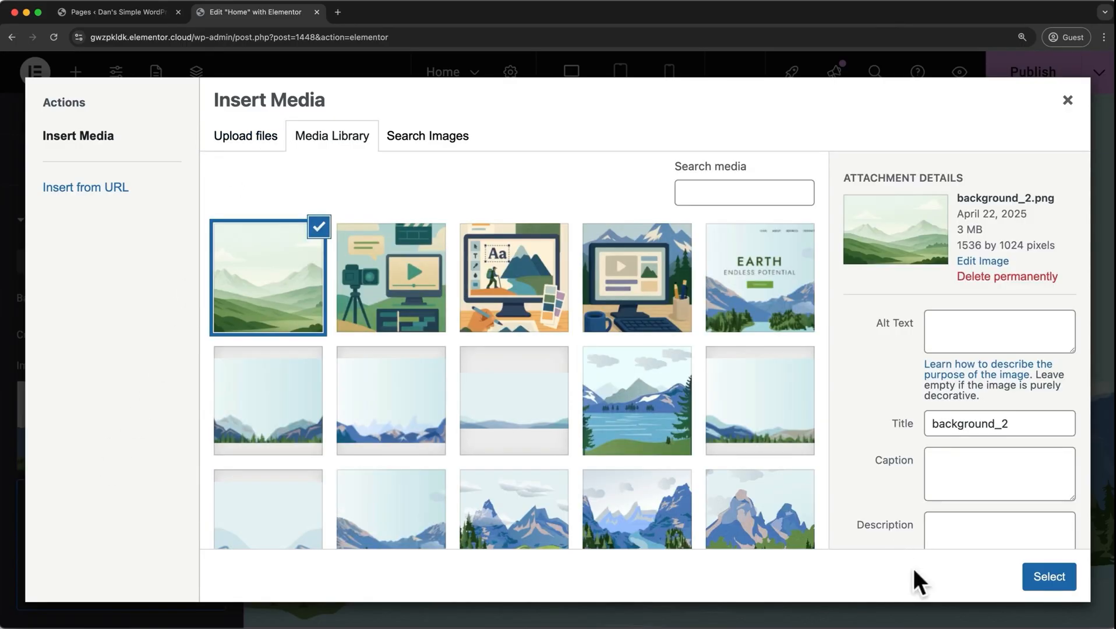
{"action": "left_click", "coordinate": [1049, 579]}
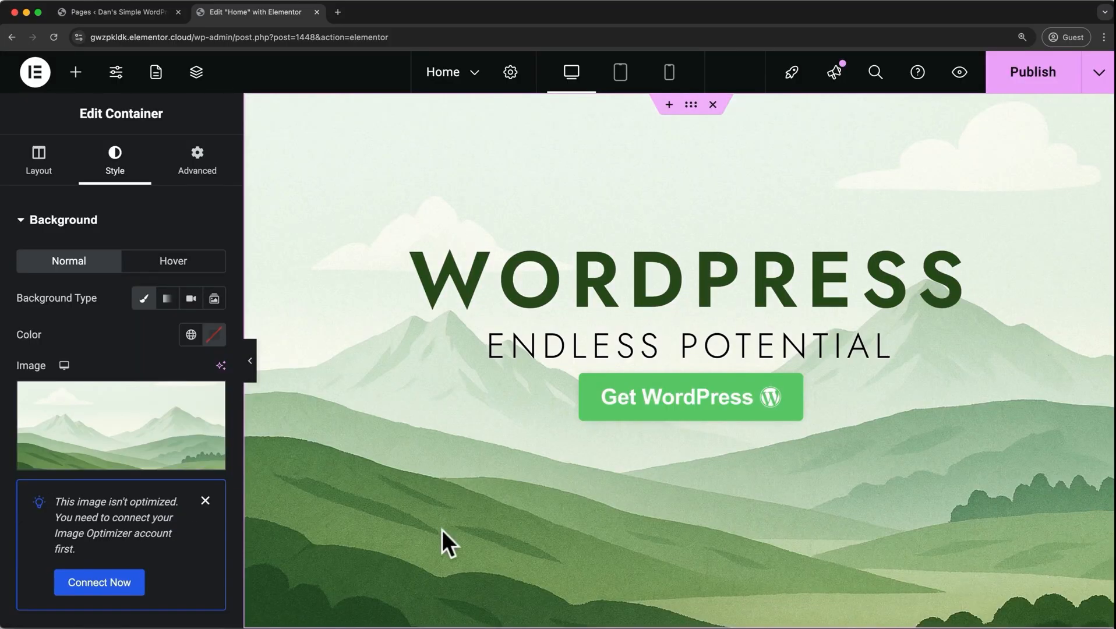
{"action": "scroll", "coordinate": [211, 470], "scroll_direction": "down", "scroll_amount": 5}
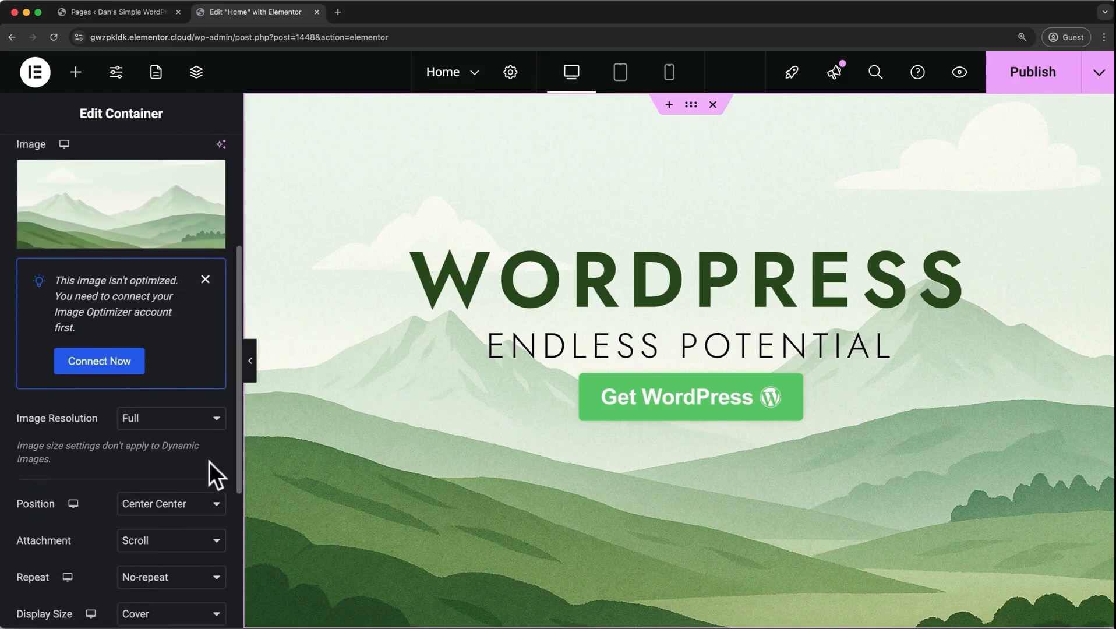
{"action": "scroll", "coordinate": [209, 462], "scroll_direction": "down", "scroll_amount": 3}
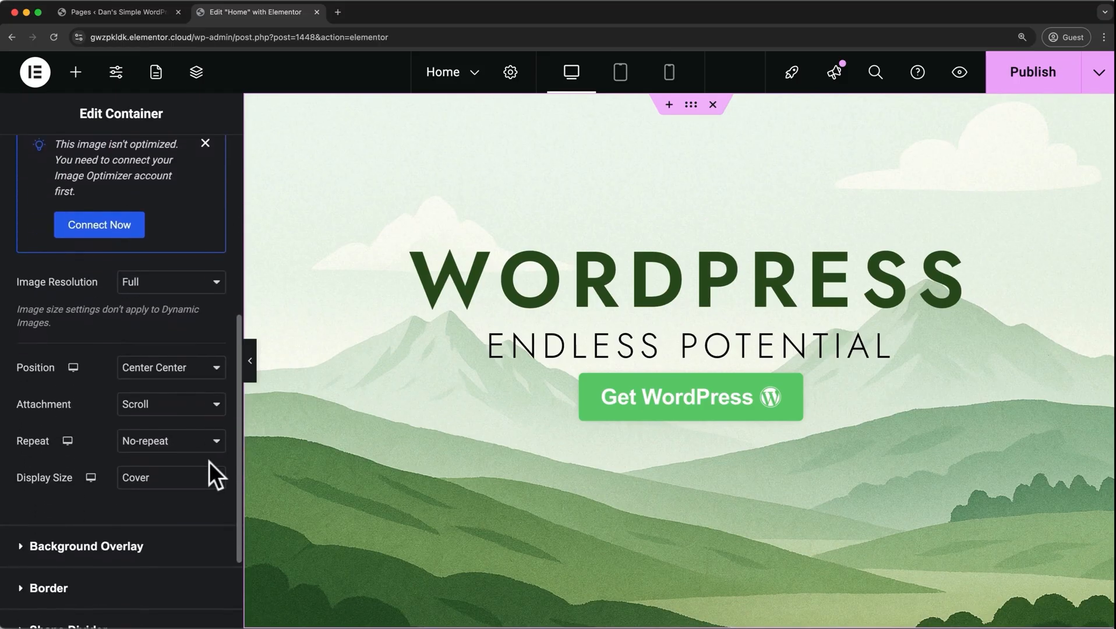
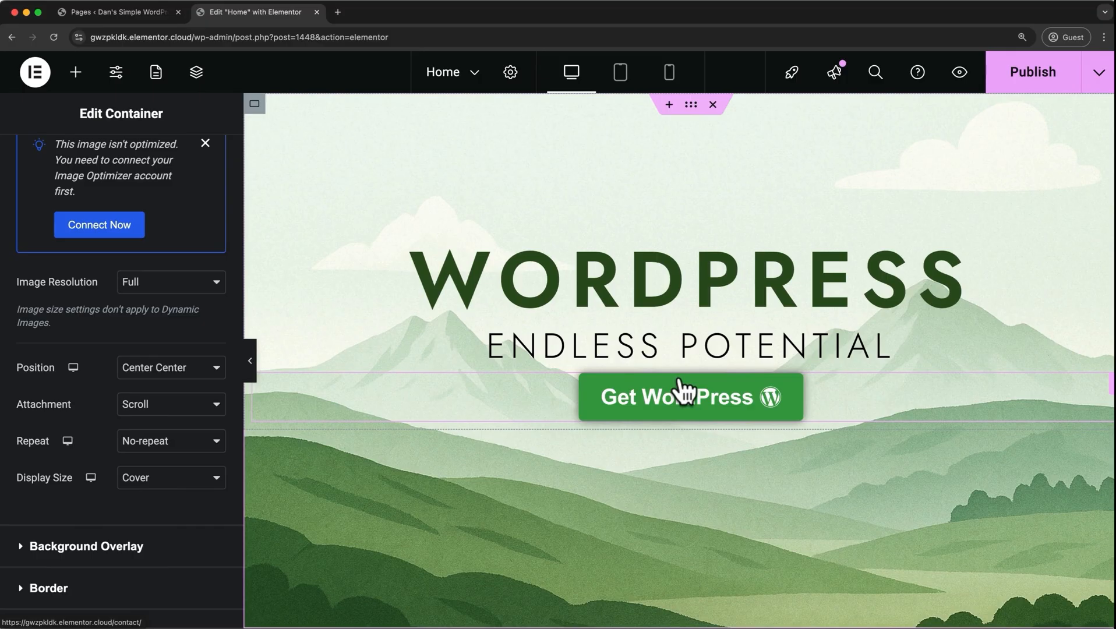
Set the hero container's background image position to Top Center and check how it looks on the page.
{"action": "left_click", "coordinate": [217, 367]}
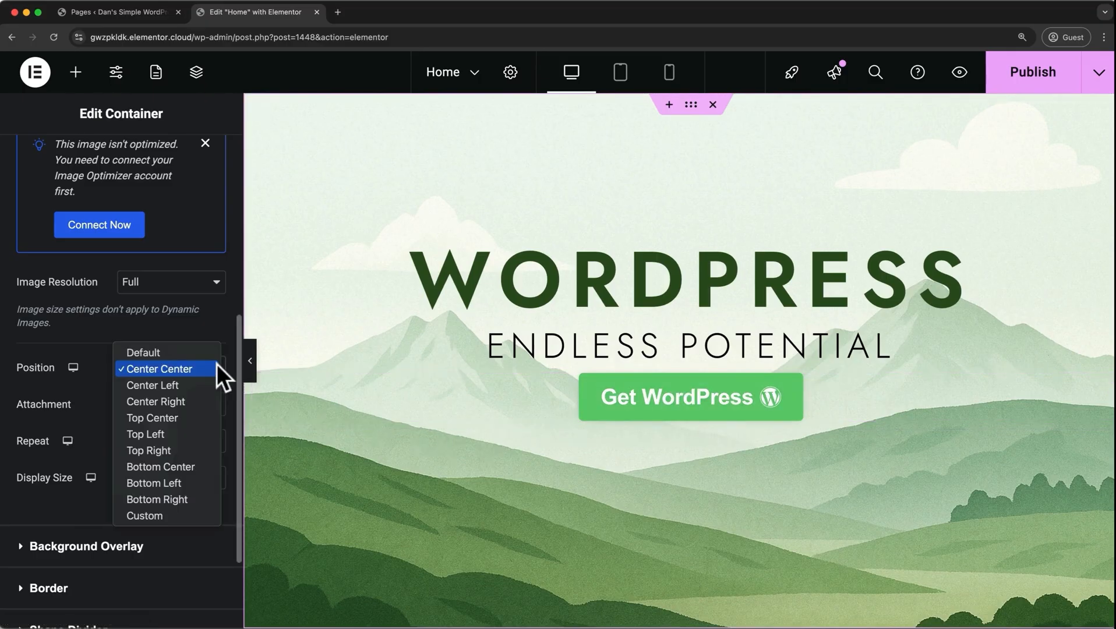
{"action": "left_click", "coordinate": [191, 417]}
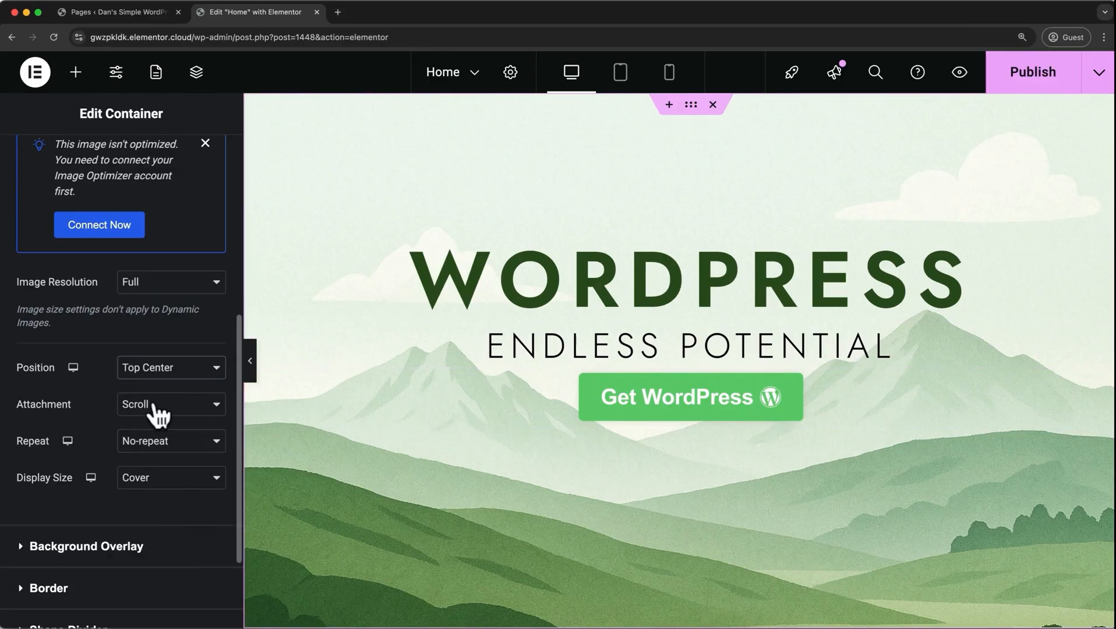
{"action": "scroll", "coordinate": [404, 423], "scroll_direction": "down", "scroll_amount": 3}
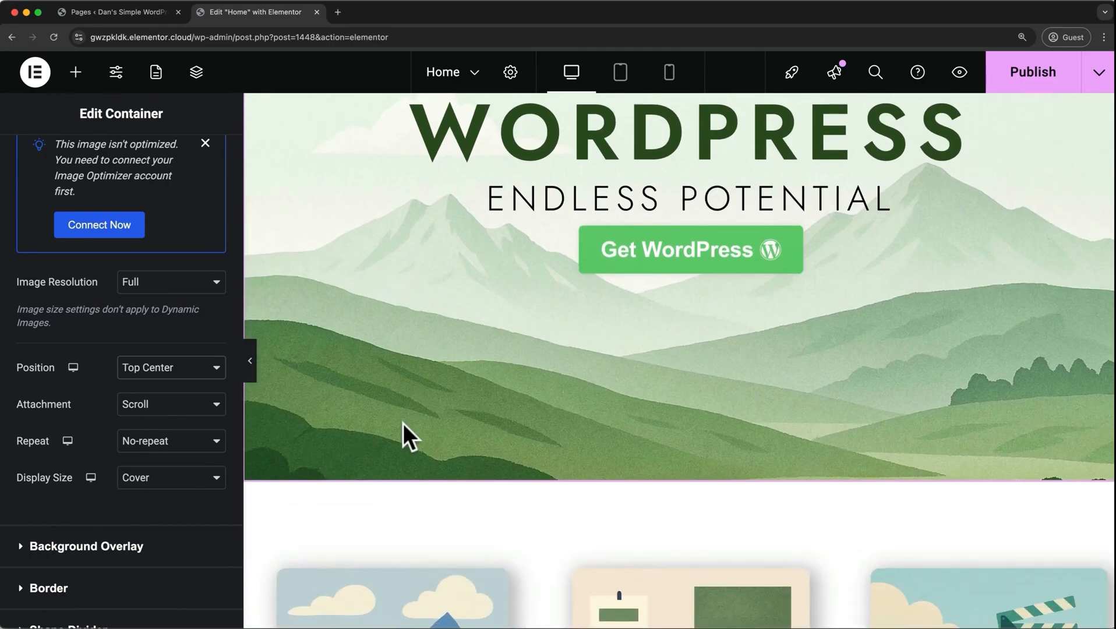
{"action": "scroll", "coordinate": [403, 424], "scroll_direction": "up", "scroll_amount": 4}
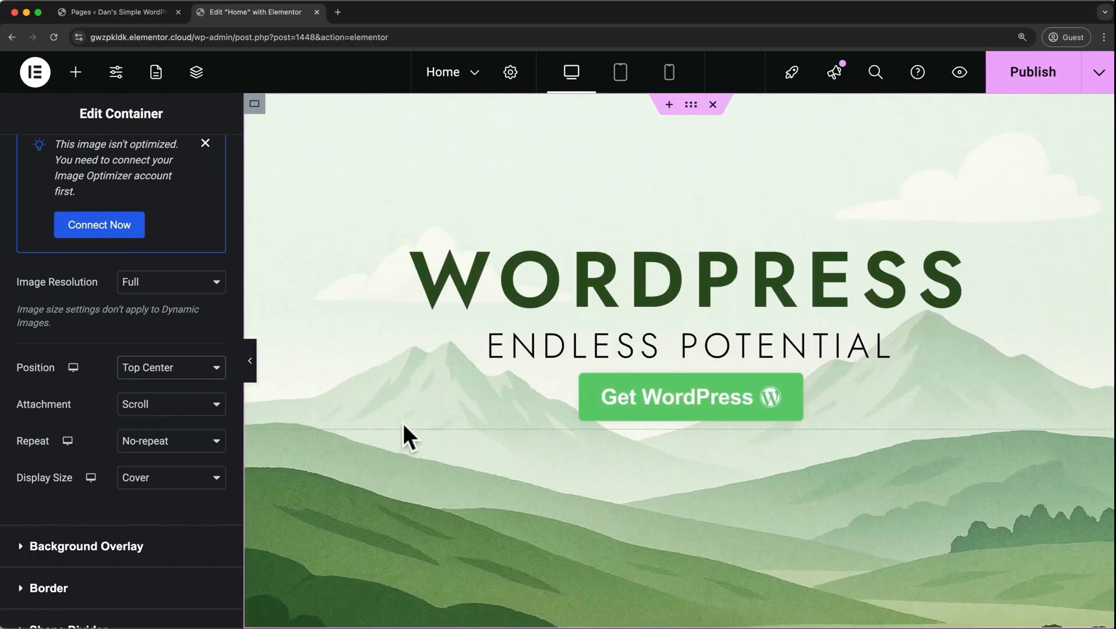
{"action": "scroll", "coordinate": [403, 425], "scroll_direction": "down", "scroll_amount": 4}
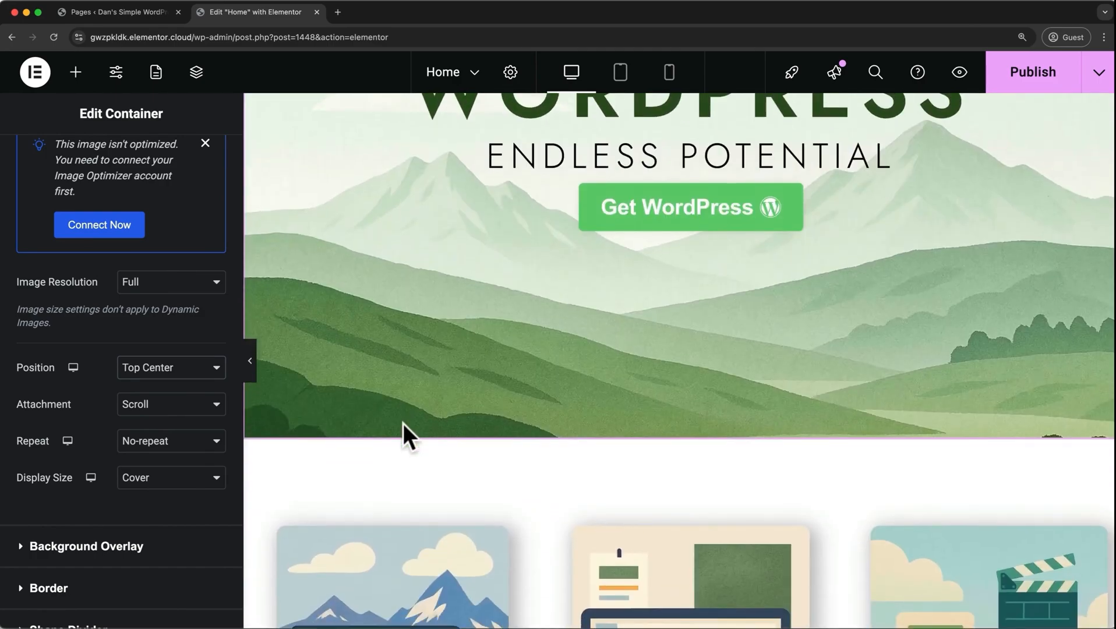
{"action": "scroll", "coordinate": [403, 423], "scroll_direction": "up", "scroll_amount": 4}
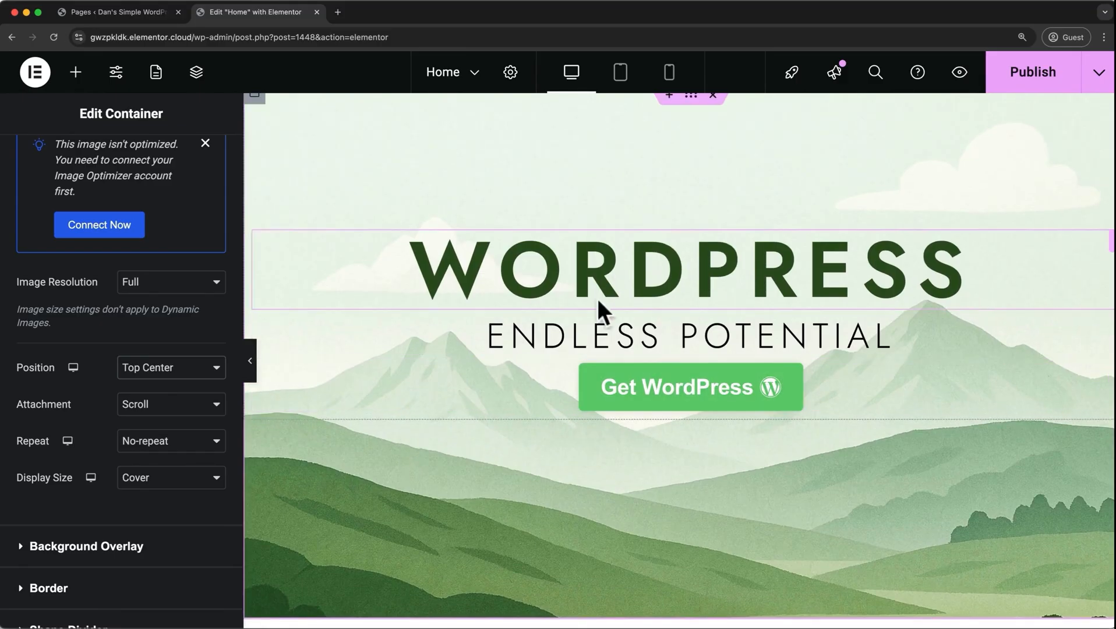
{"action": "scroll", "coordinate": [613, 337], "scroll_direction": "up", "scroll_amount": 1}
Set the hero background image's attachment to Fixed and check how it behaves while the page moves.
{"action": "left_click", "coordinate": [223, 402]}
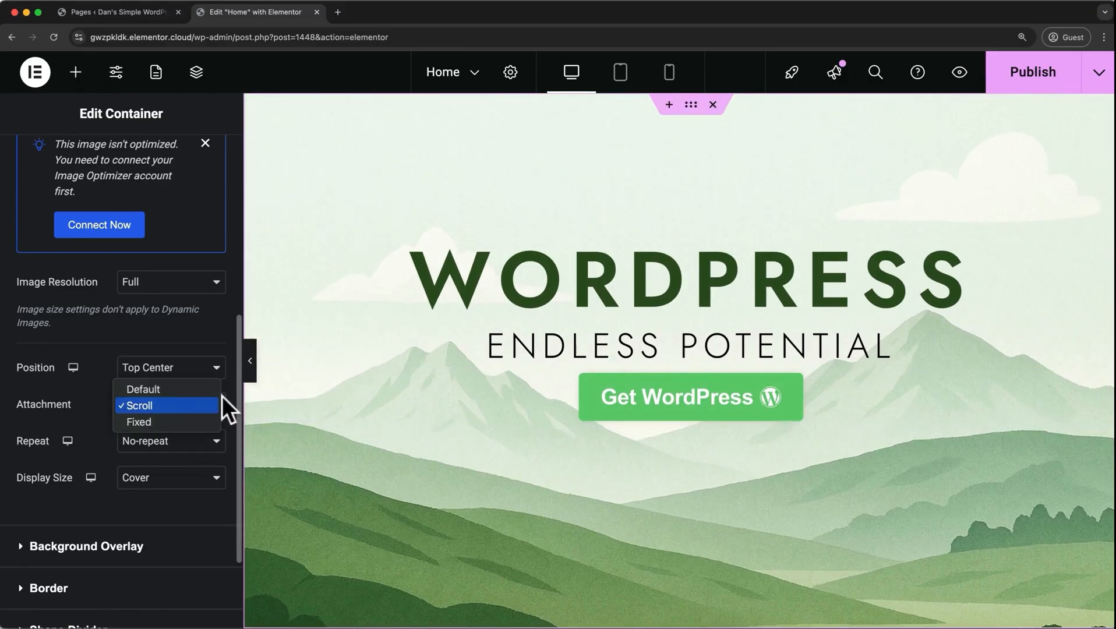
{"action": "left_click", "coordinate": [195, 417]}
{"action": "scroll", "coordinate": [410, 391], "scroll_direction": "down", "scroll_amount": 3}
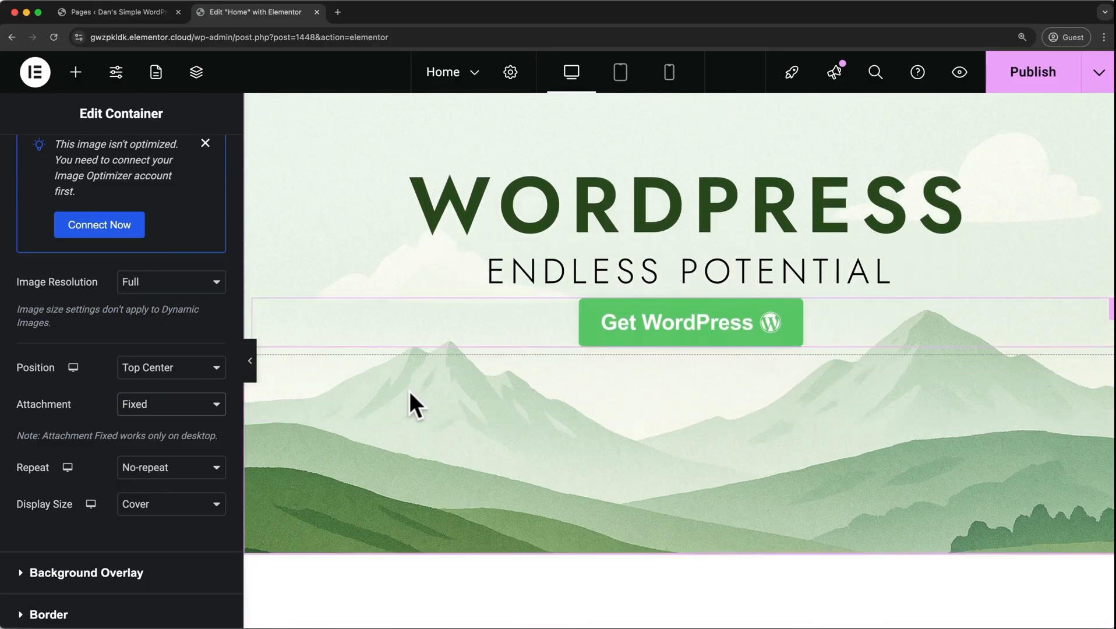
{"action": "scroll", "coordinate": [410, 391], "scroll_direction": "up", "scroll_amount": 3}
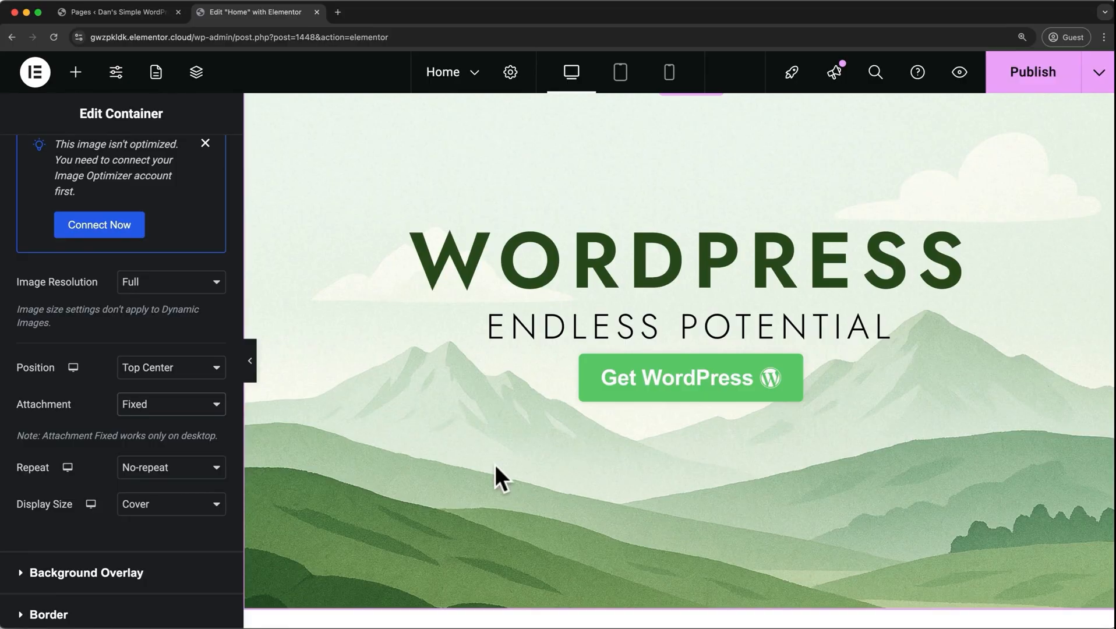
{"action": "scroll", "coordinate": [449, 458], "scroll_direction": "down", "scroll_amount": 3}
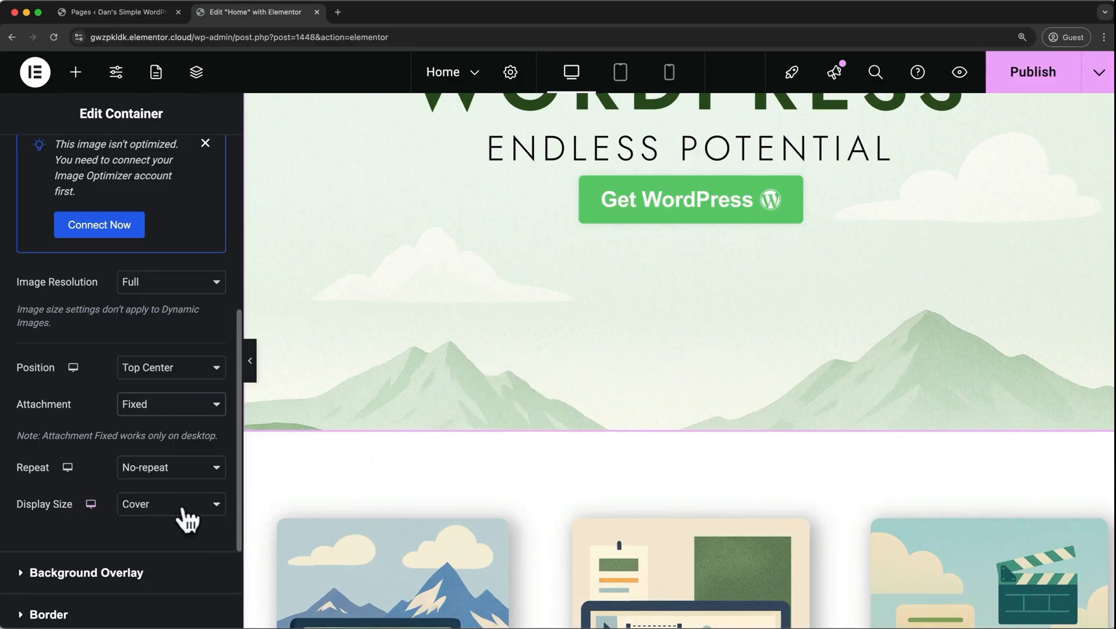
Set the hero background image's display size to Contain and check it across the hero section.
{"action": "left_click", "coordinate": [181, 506]}
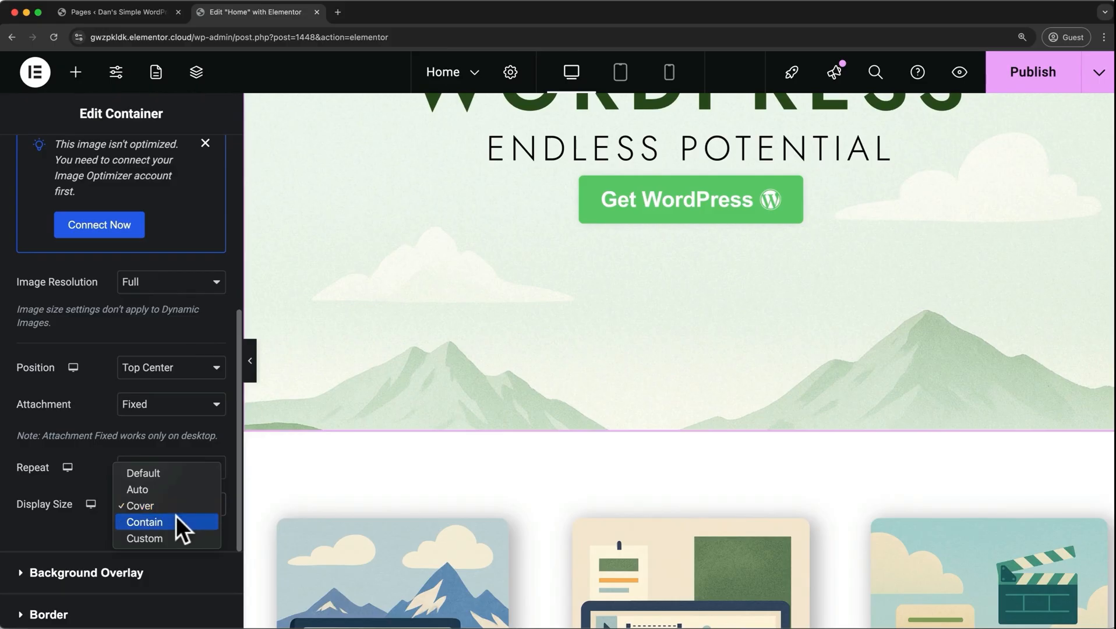
{"action": "left_click", "coordinate": [176, 516]}
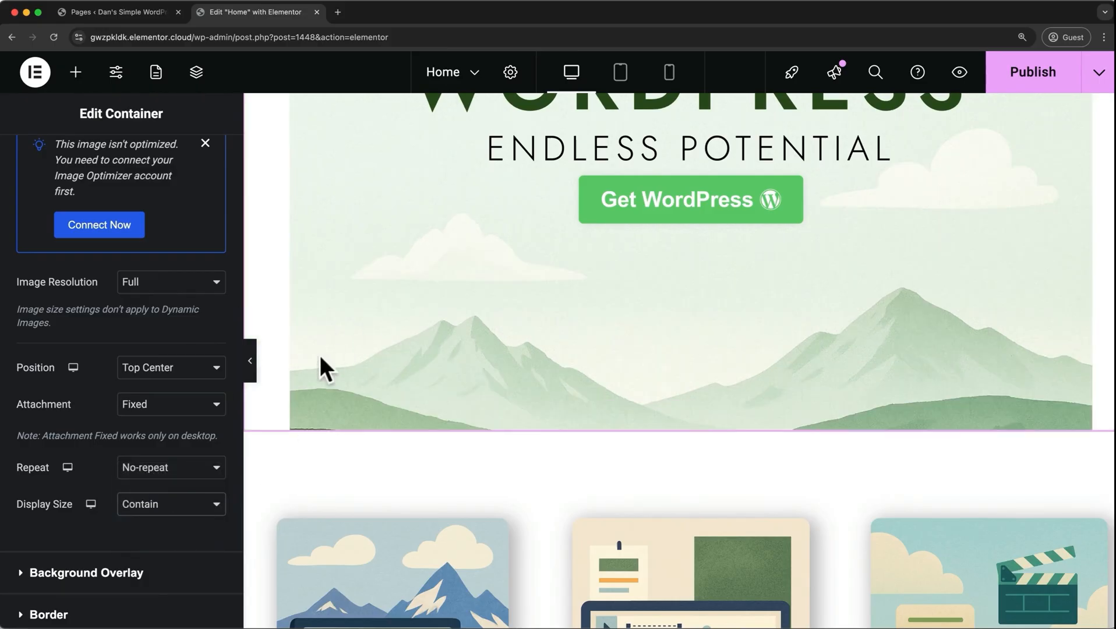
{"action": "scroll", "coordinate": [320, 356], "scroll_direction": "up", "scroll_amount": 4}
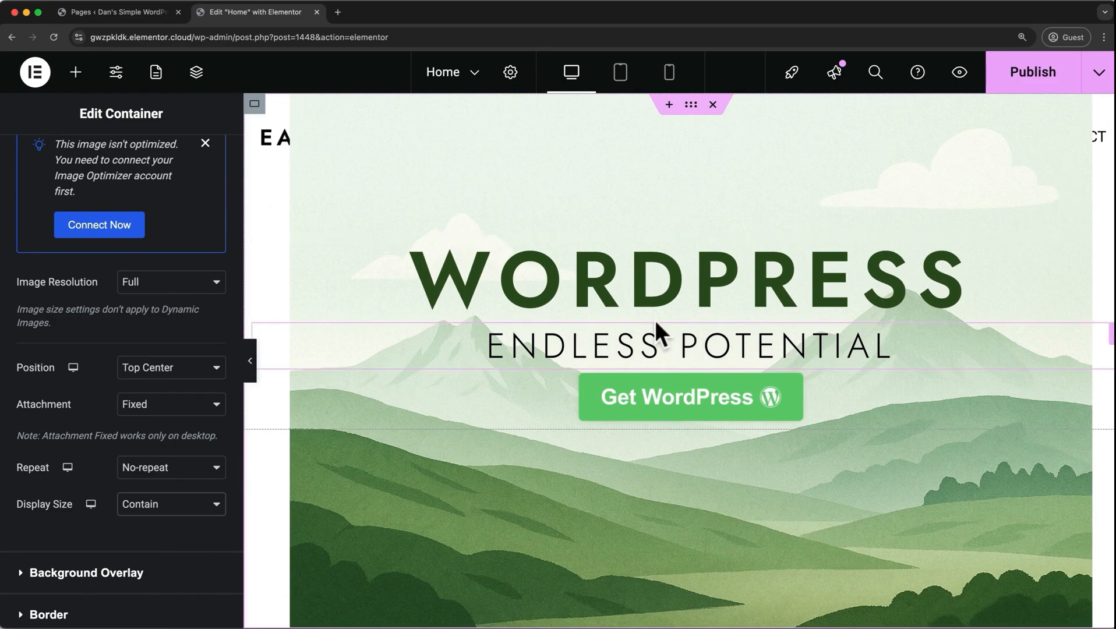
Return the hero background image to Scroll attachment and Cover display size.
{"action": "left_click", "coordinate": [224, 407]}
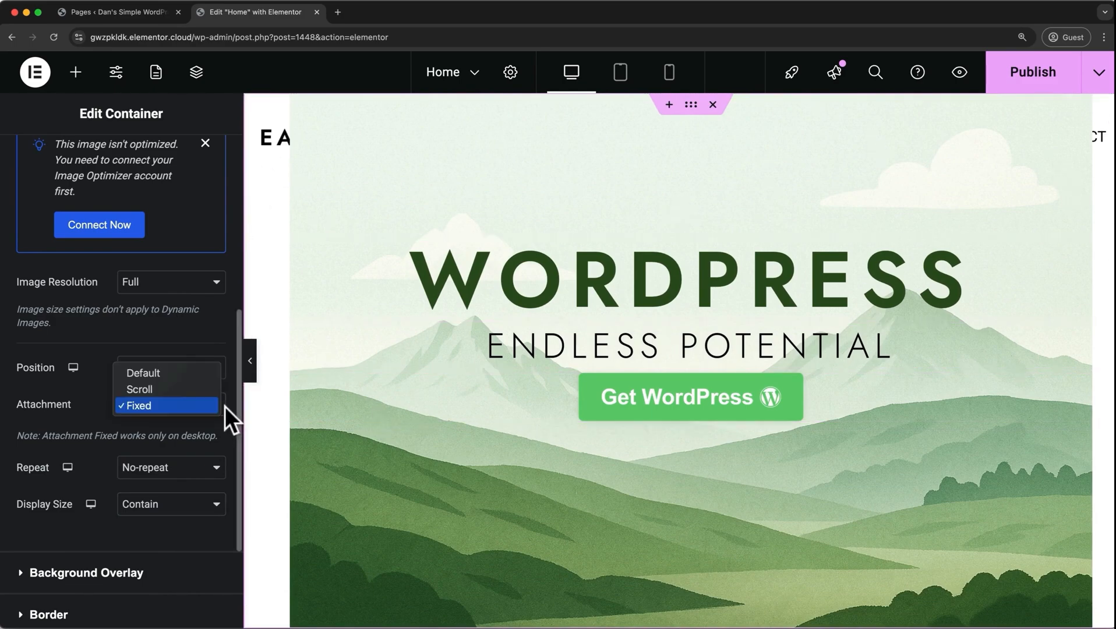
{"action": "left_click", "coordinate": [186, 391]}
{"action": "left_click", "coordinate": [208, 475]}
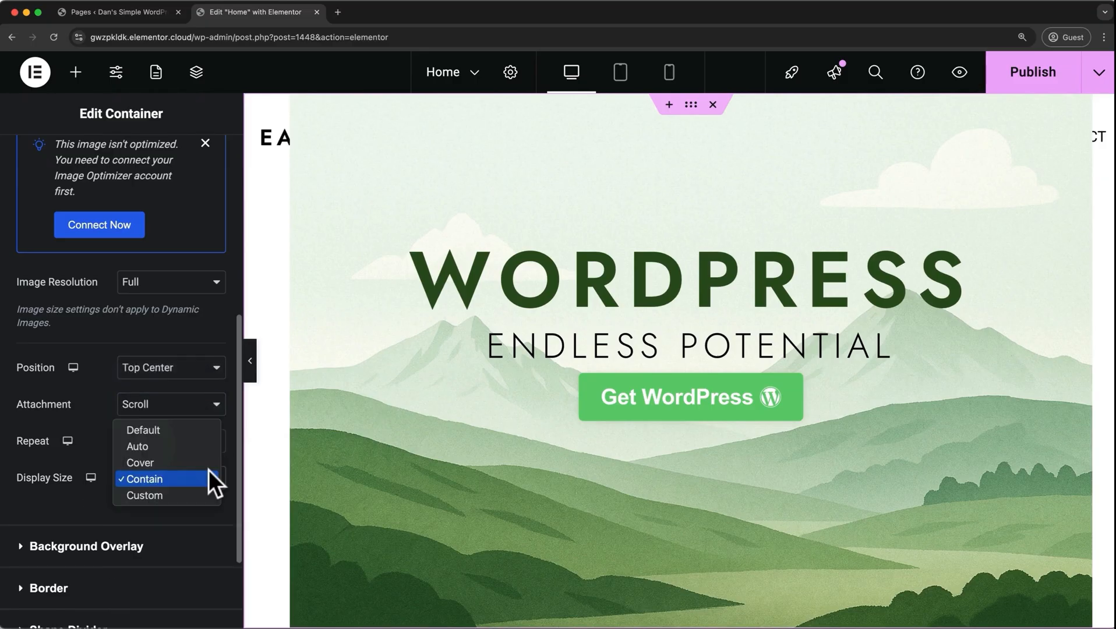
{"action": "left_click", "coordinate": [183, 462]}
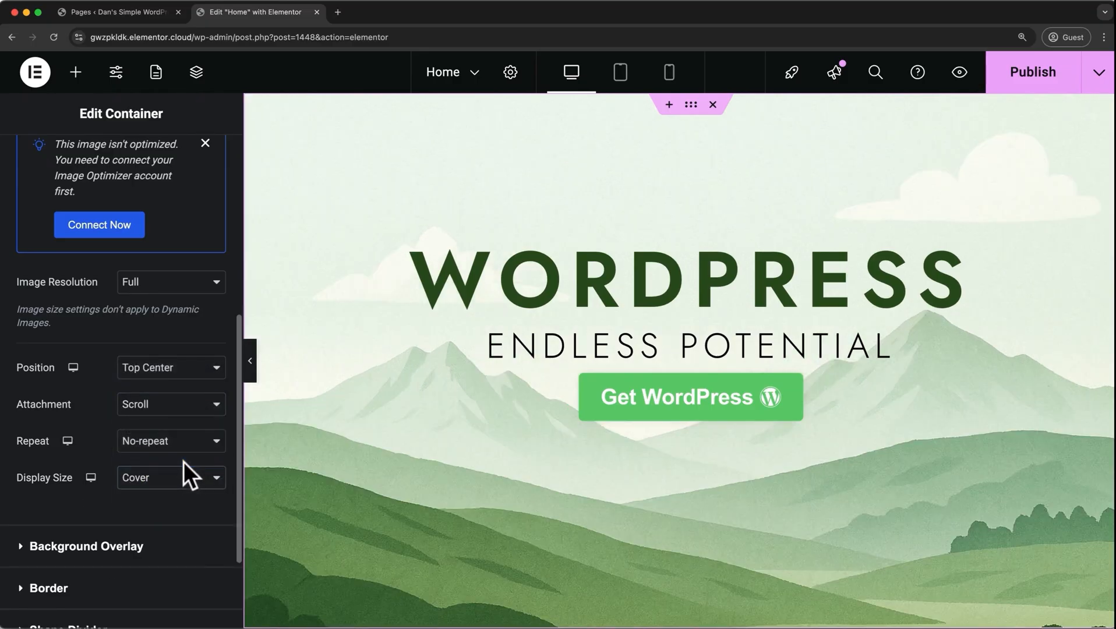
Give the hero container a black #000000 background overlay with an opacity of 0.19.
{"action": "left_click", "coordinate": [126, 547]}
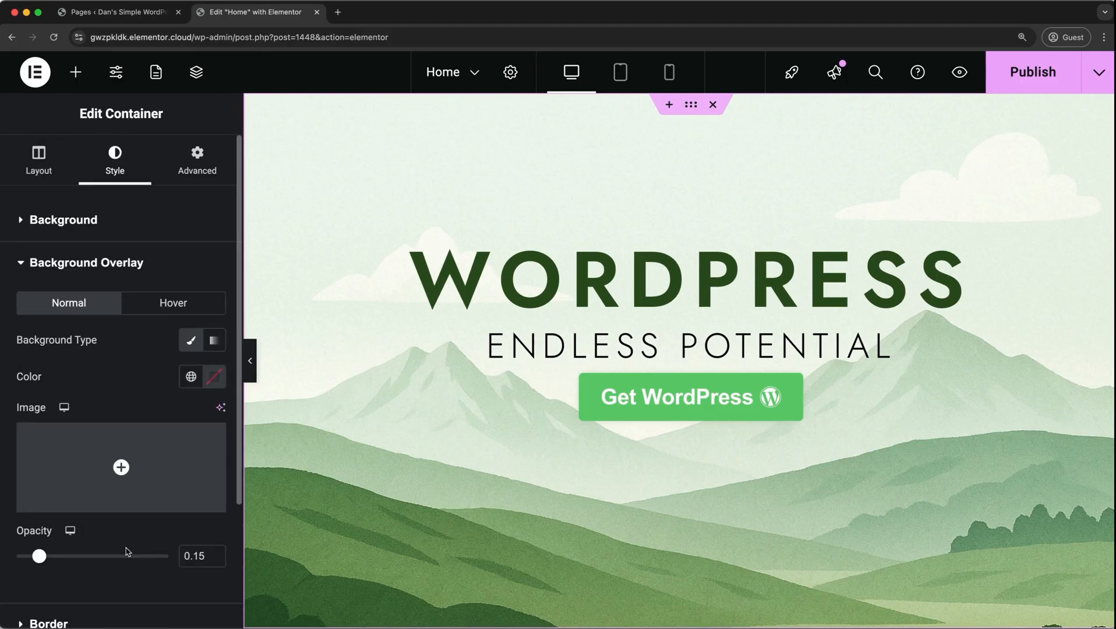
{"action": "scroll", "coordinate": [127, 552], "scroll_direction": "down", "scroll_amount": 2}
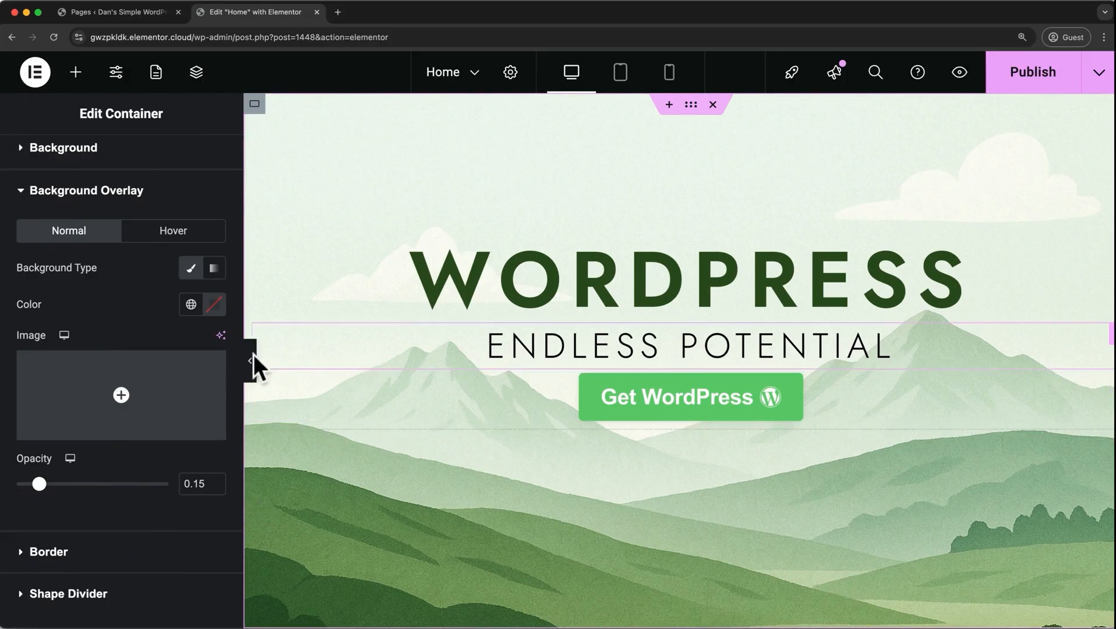
{"action": "left_click", "coordinate": [215, 307]}
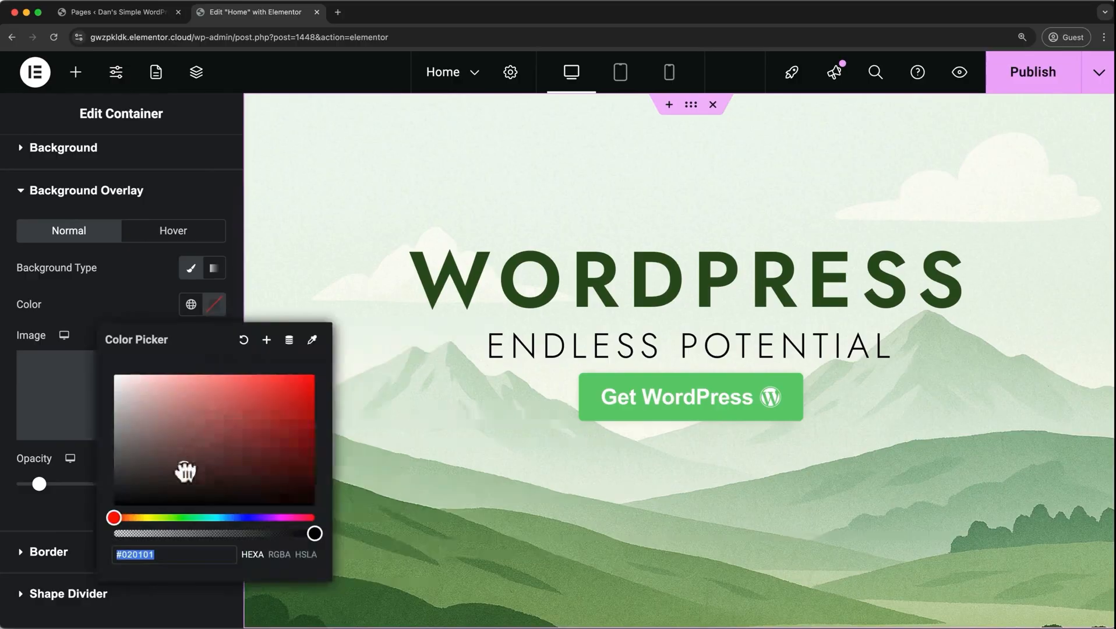
{"action": "left_click_drag", "start_coordinate": [182, 468], "coordinate": [92, 525]}
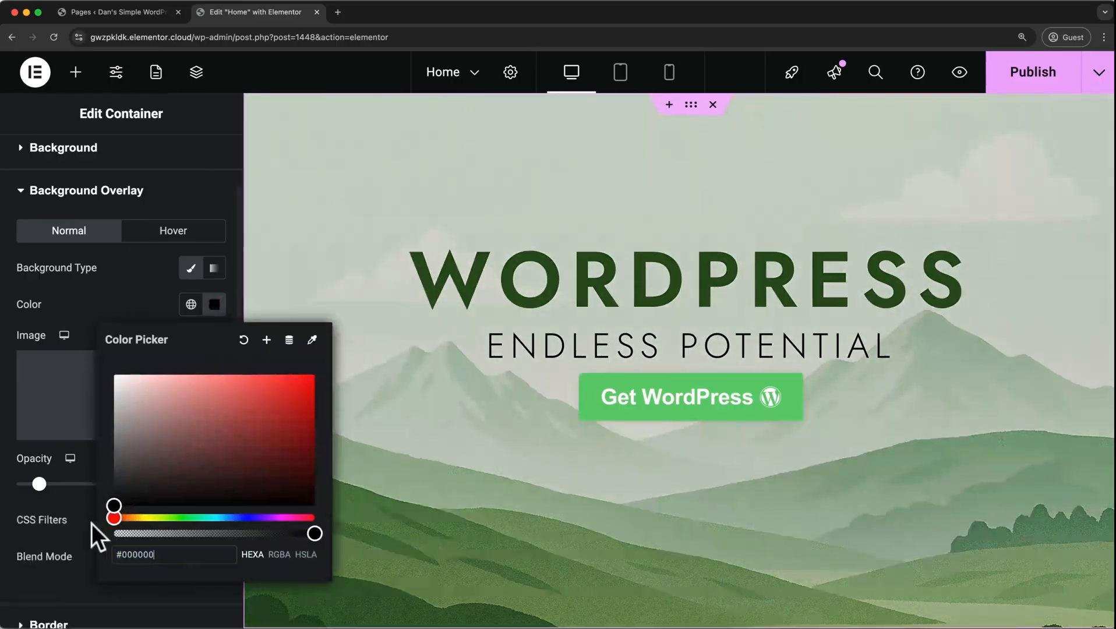
{"action": "left_click", "coordinate": [136, 291]}
{"action": "mouse_move", "coordinate": [40, 485]}
{"action": "left_mouse_down"}
{"action": "mouse_move", "coordinate": [136, 484]}
{"action": "mouse_move", "coordinate": [45, 484]}
{"action": "left_mouse_up"}
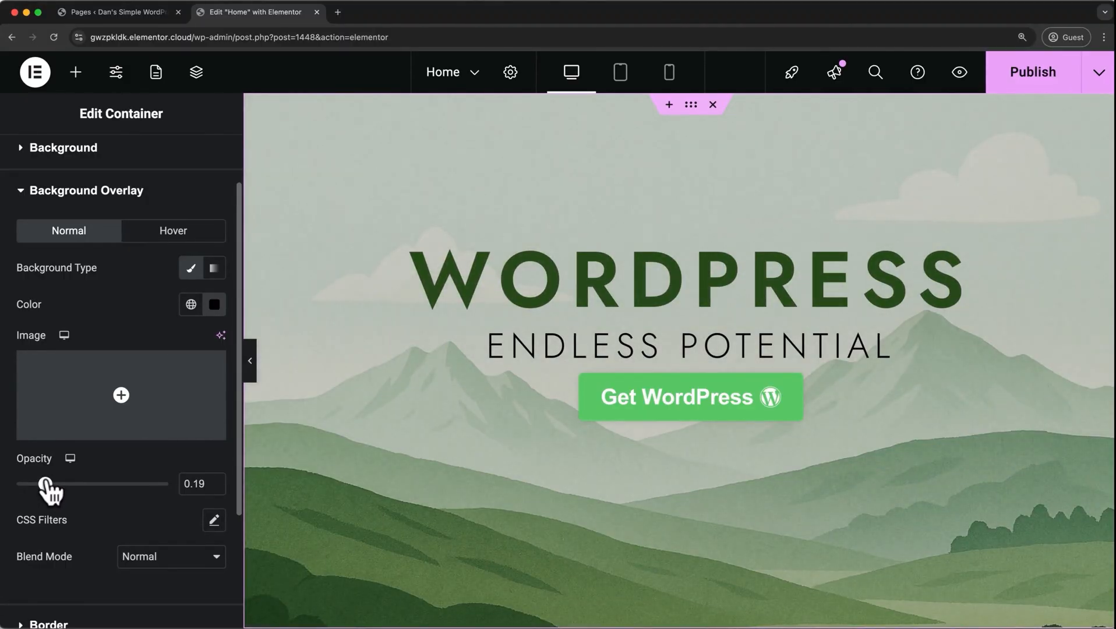
Set the hero container's background overlay colour to white #FFFFFF and its opacity to 0.25.
{"action": "left_click", "coordinate": [215, 305]}
{"action": "left_click_drag", "start_coordinate": [174, 426], "coordinate": [95, 386]}
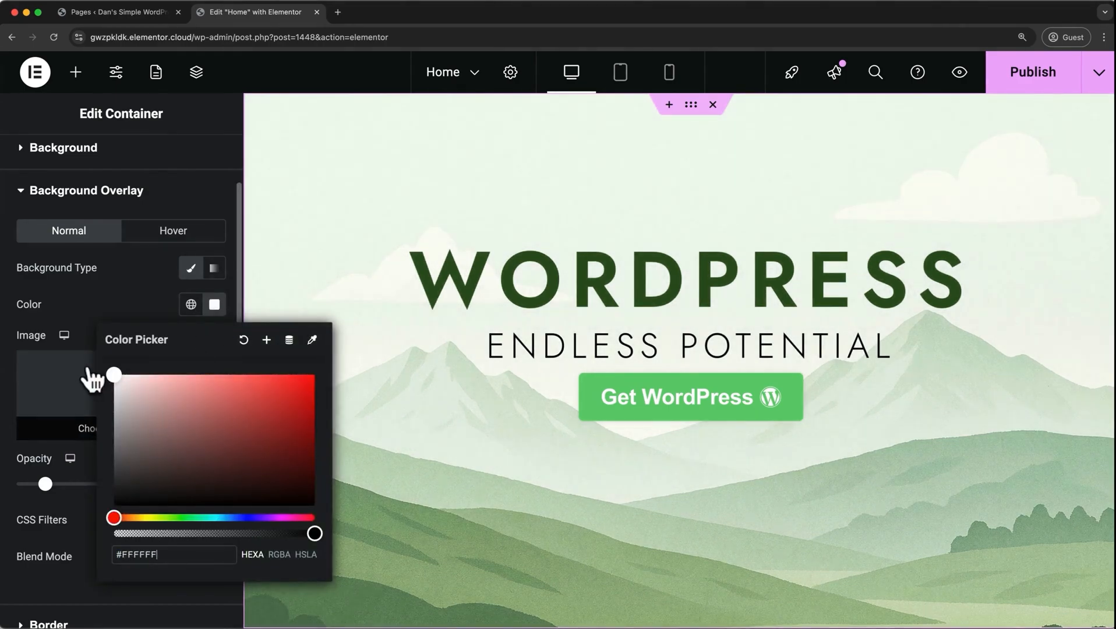
{"action": "left_click", "coordinate": [106, 298]}
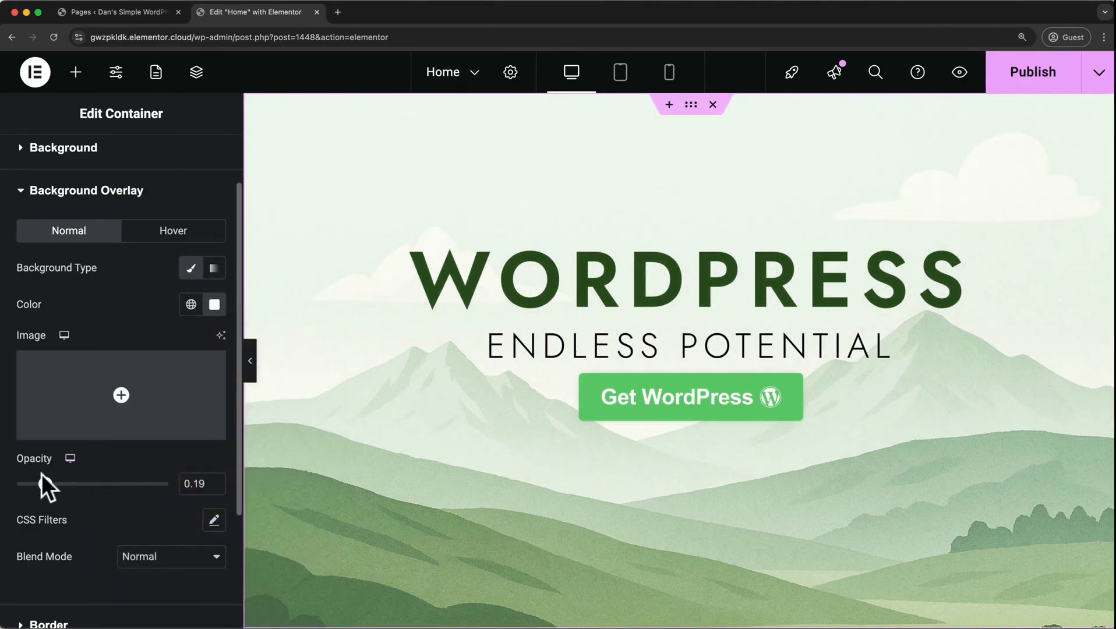
{"action": "left_click_drag", "start_coordinate": [41, 492], "coordinate": [52, 494]}
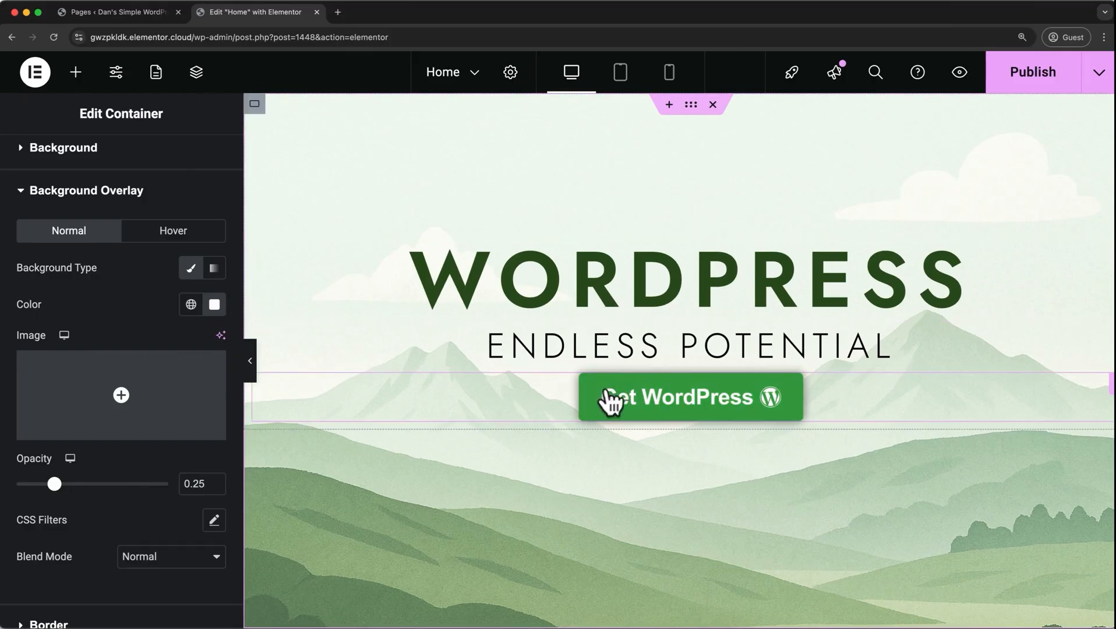
Switch the hero container's background type to Gradient and choose a pale pink as its first colour.
{"action": "scroll", "coordinate": [88, 513], "scroll_direction": "down", "scroll_amount": 5}
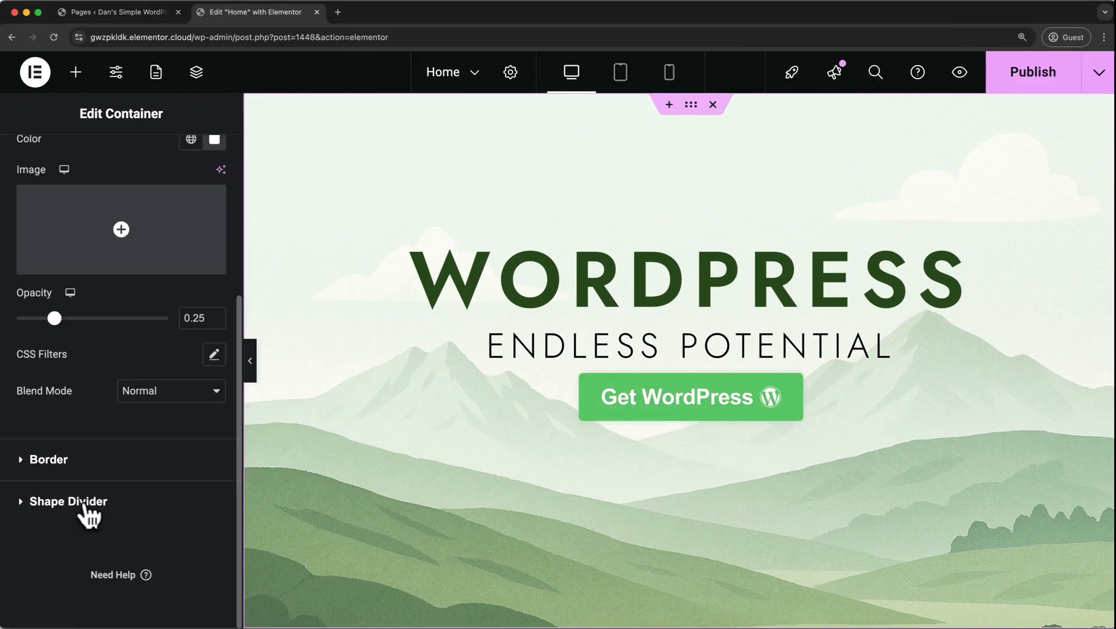
{"action": "scroll", "coordinate": [85, 504], "scroll_direction": "up", "scroll_amount": 3}
{"action": "scroll", "coordinate": [85, 500], "scroll_direction": "up", "scroll_amount": 5}
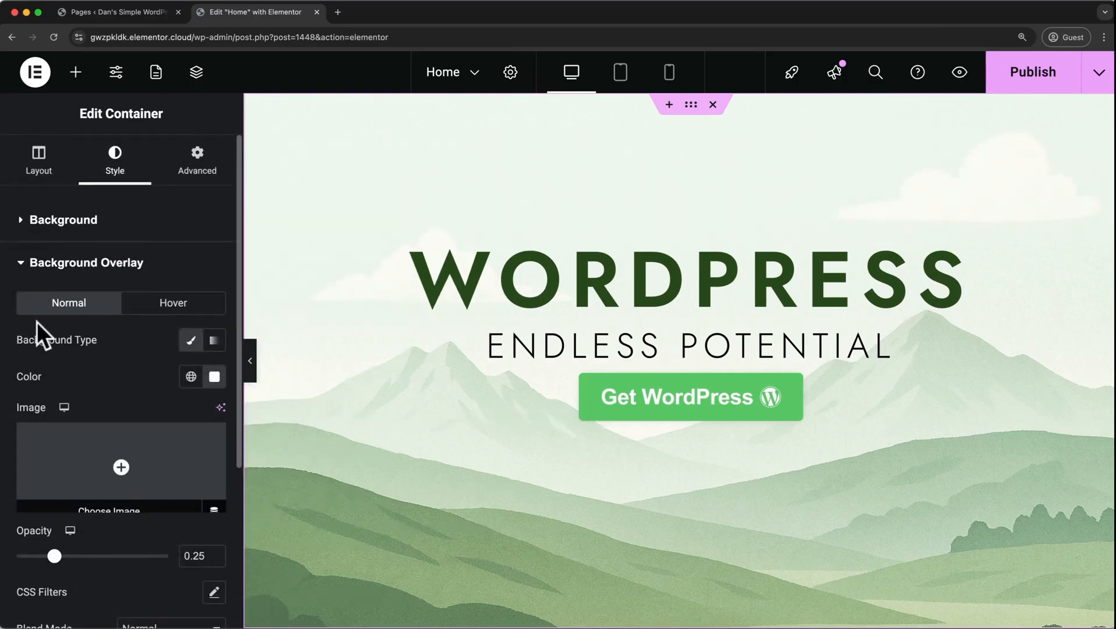
{"action": "left_click", "coordinate": [64, 225]}
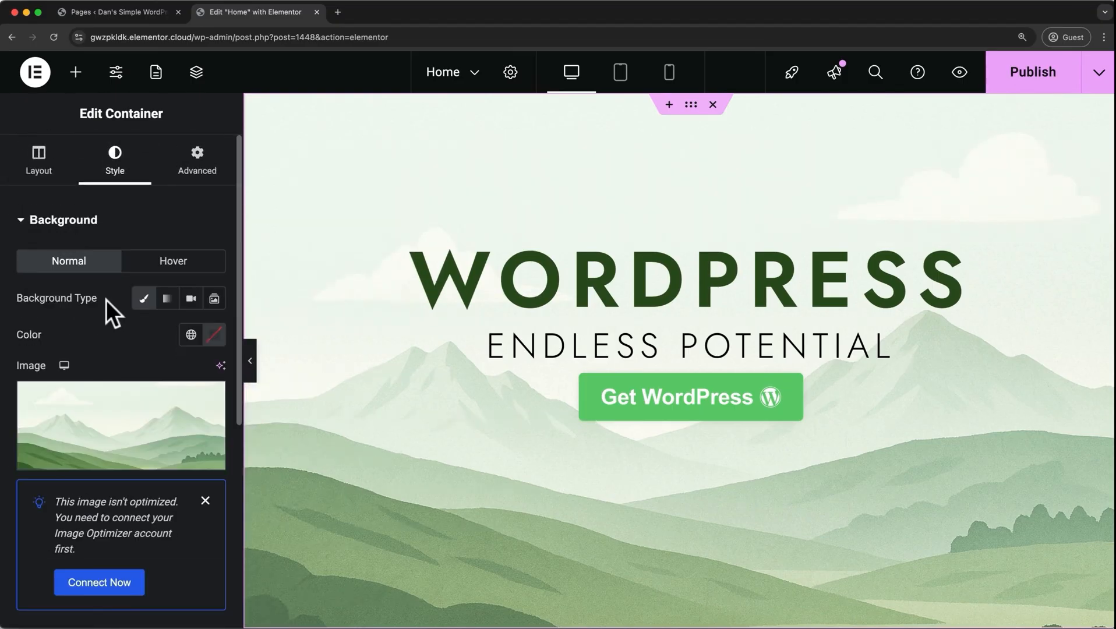
{"action": "left_click", "coordinate": [167, 299]}
{"action": "scroll", "coordinate": [153, 368], "scroll_direction": "down", "scroll_amount": 3}
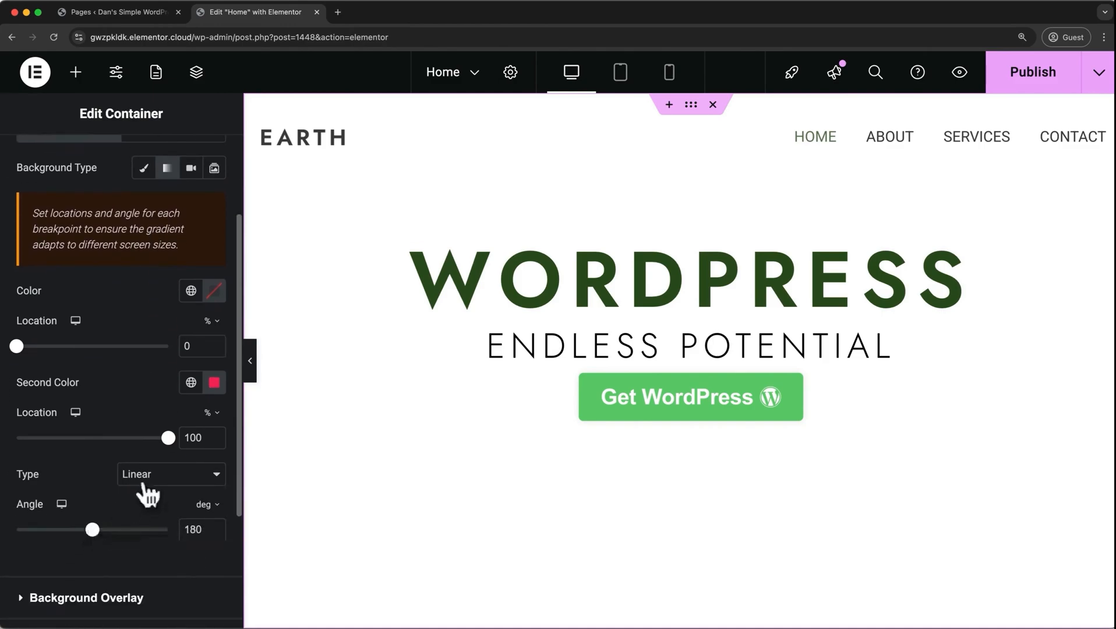
{"action": "scroll", "coordinate": [146, 408], "scroll_direction": "up", "scroll_amount": 1}
{"action": "left_click", "coordinate": [220, 328]}
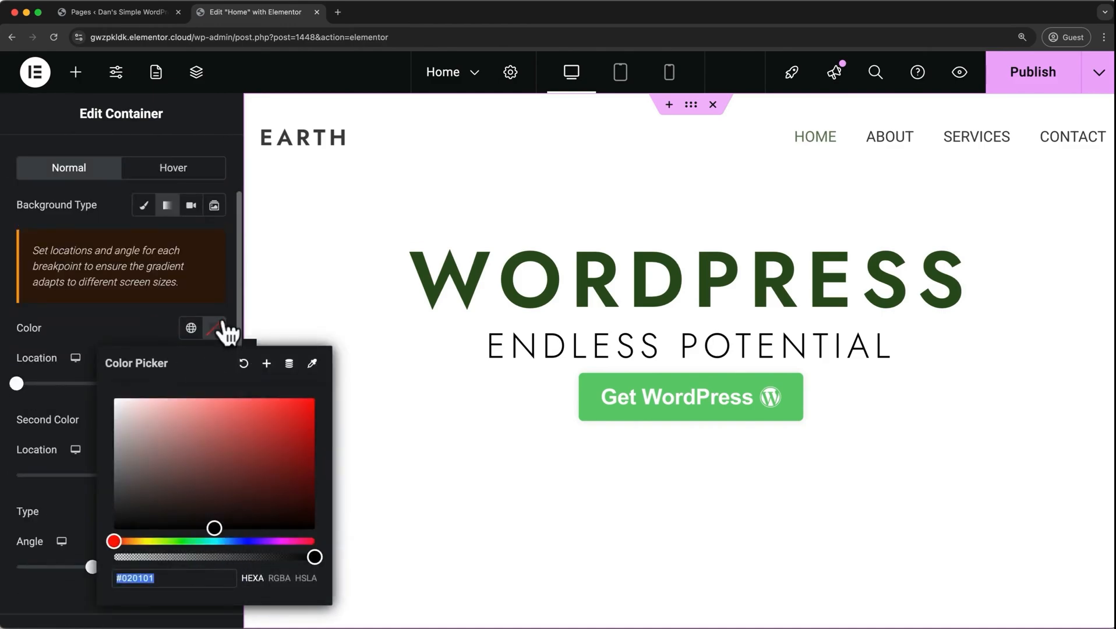
{"action": "left_click", "coordinate": [234, 462]}
{"action": "left_click_drag", "start_coordinate": [233, 462], "coordinate": [136, 413]}
{"action": "left_click", "coordinate": [133, 321]}
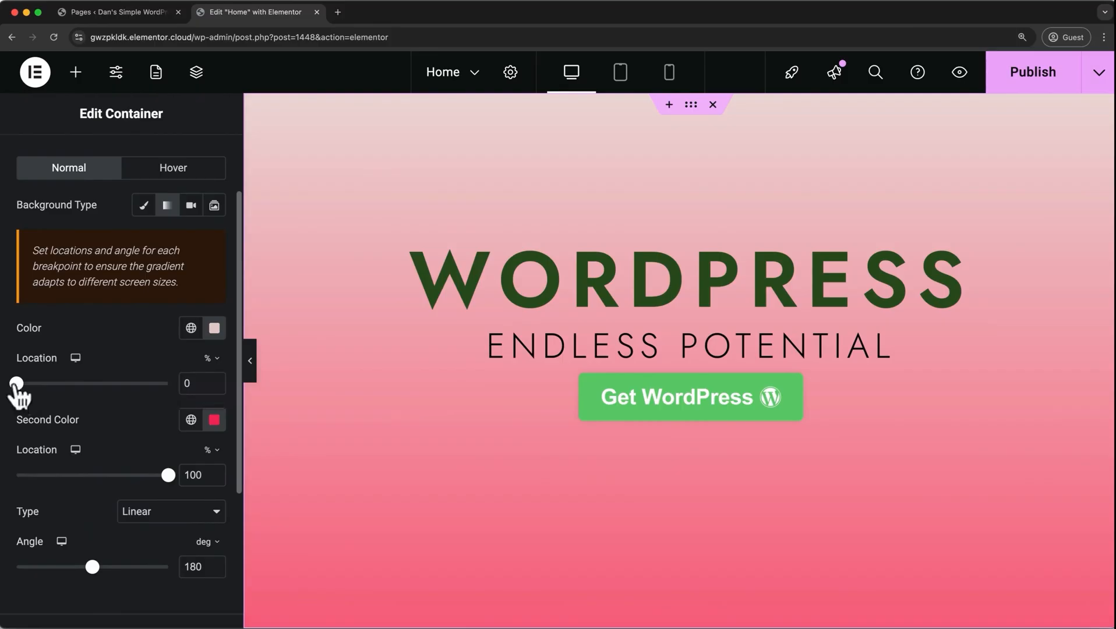
Set the gradient's first colour location to 24%, the second colour location to 79% and the angle to 145 degrees.
{"action": "left_click_drag", "start_coordinate": [16, 385], "coordinate": [56, 385]}
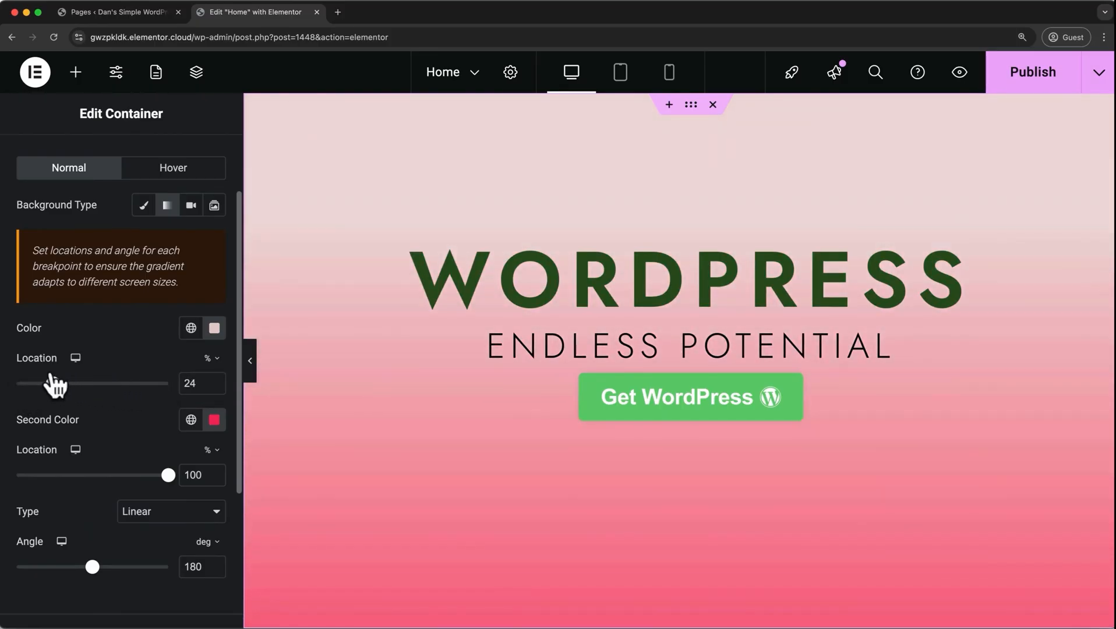
{"action": "left_click_drag", "start_coordinate": [162, 470], "coordinate": [136, 474]}
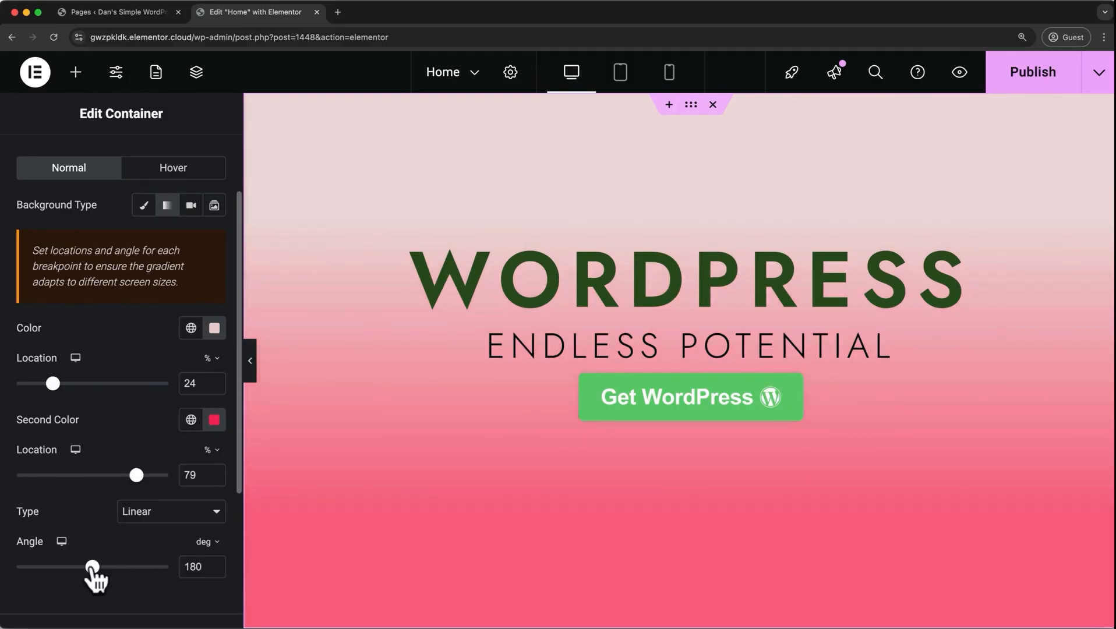
{"action": "mouse_move", "coordinate": [92, 568]}
{"action": "left_mouse_down"}
{"action": "mouse_move", "coordinate": [62, 569]}
{"action": "mouse_move", "coordinate": [116, 566]}
{"action": "mouse_move", "coordinate": [78, 568]}
{"action": "left_mouse_up"}
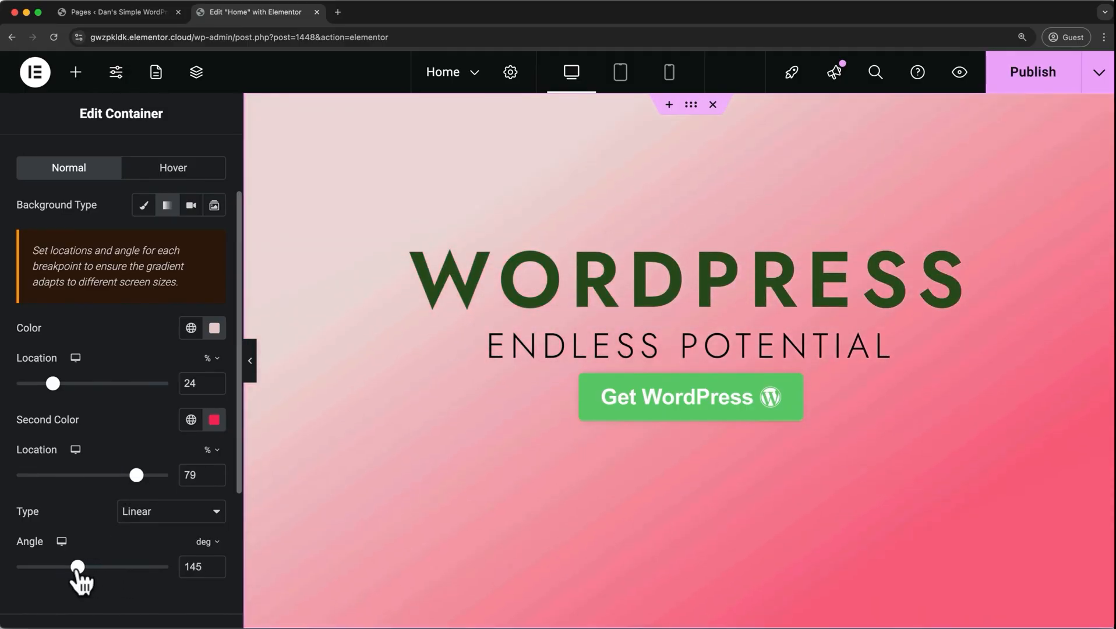
Switch the hero container to a video background using youtube.com/watch?v=KJwYBJMSbPI, starting at 3530 and ending at 3545 seconds.
{"action": "left_click", "coordinate": [191, 207]}
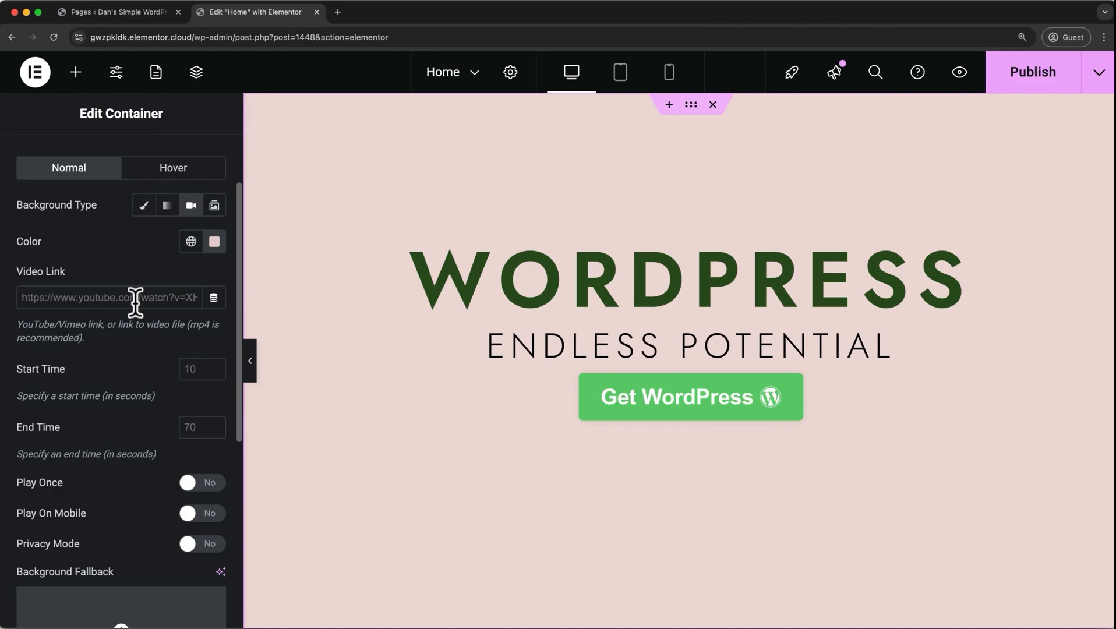
{"action": "left_click", "coordinate": [190, 364]}
{"action": "type", "text": "3530"}
{"action": "type", "text": "3545"}
{"action": "left_click", "coordinate": [152, 297]}
{"action": "type", "text": "https://www.youtube.com/watch?v=KJwYBJMSbPI"}
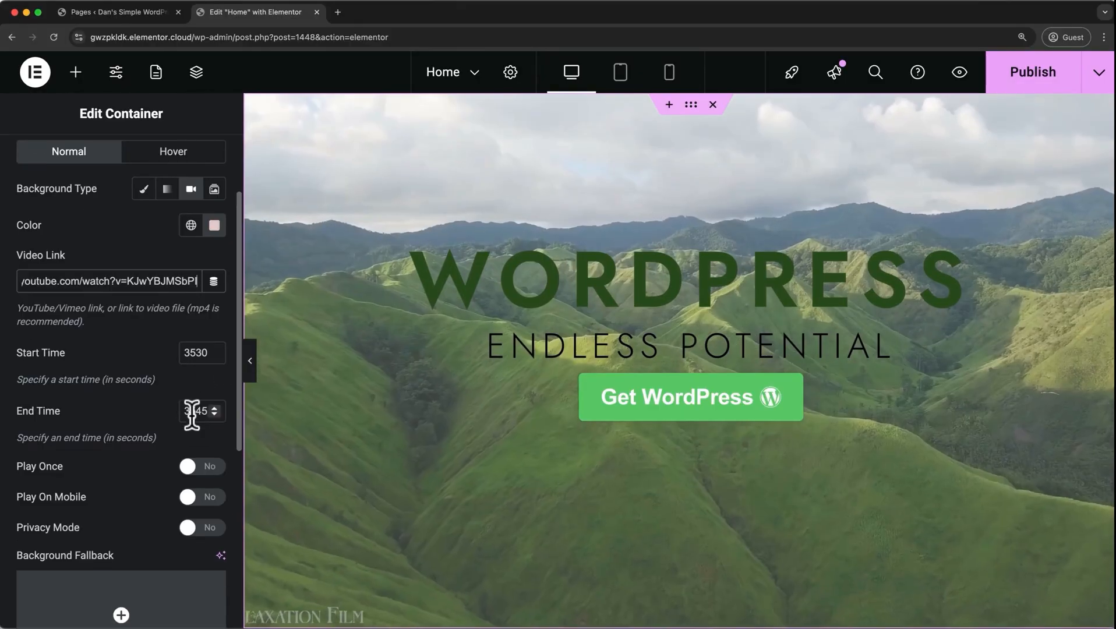
Raise the hero container's background overlay opacity to 0.51 over the video.
{"action": "scroll", "coordinate": [191, 415], "scroll_direction": "down", "scroll_amount": 3}
{"action": "mouse_move", "coordinate": [192, 425]}
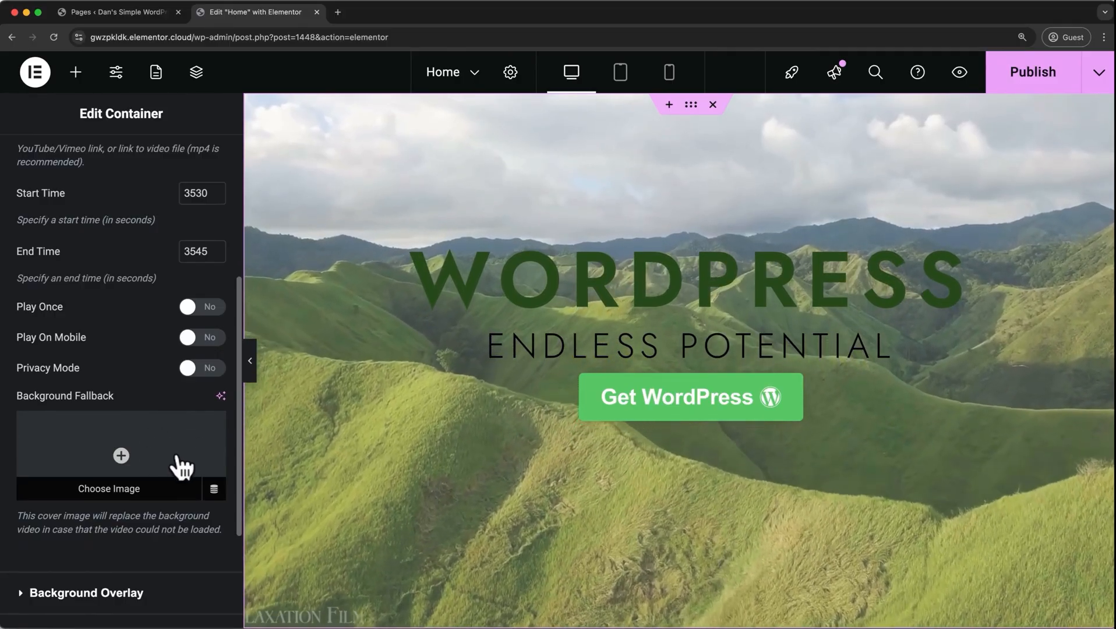
{"action": "scroll", "coordinate": [182, 466], "scroll_direction": "down", "scroll_amount": 1}
{"action": "scroll", "coordinate": [182, 464], "scroll_direction": "down", "scroll_amount": 2}
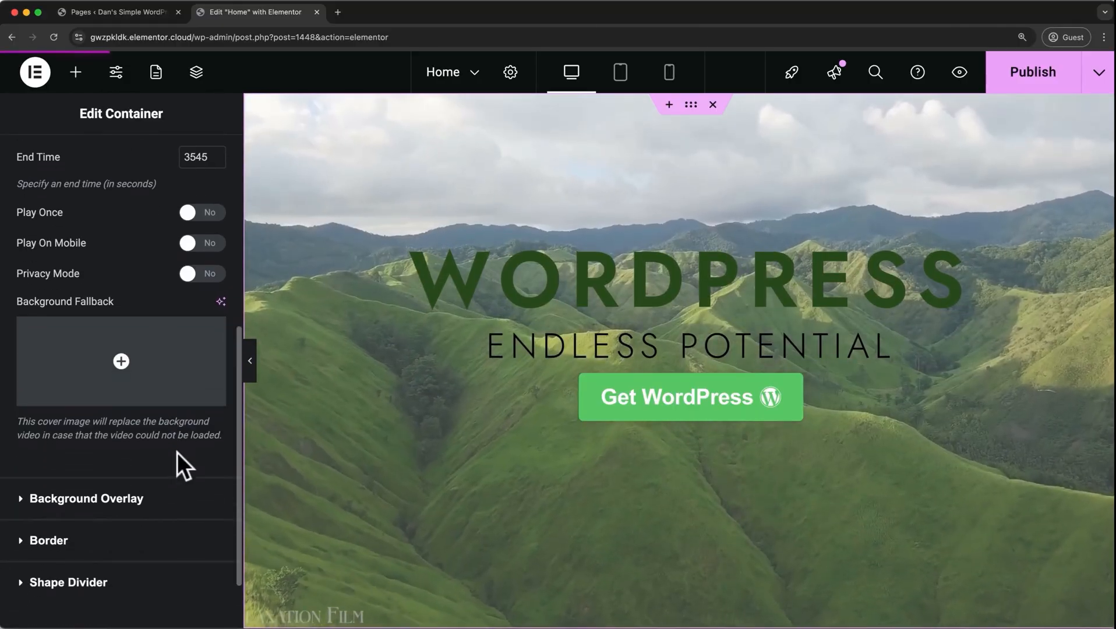
{"action": "left_click", "coordinate": [142, 501]}
{"action": "scroll", "coordinate": [143, 509], "scroll_direction": "down", "scroll_amount": 4}
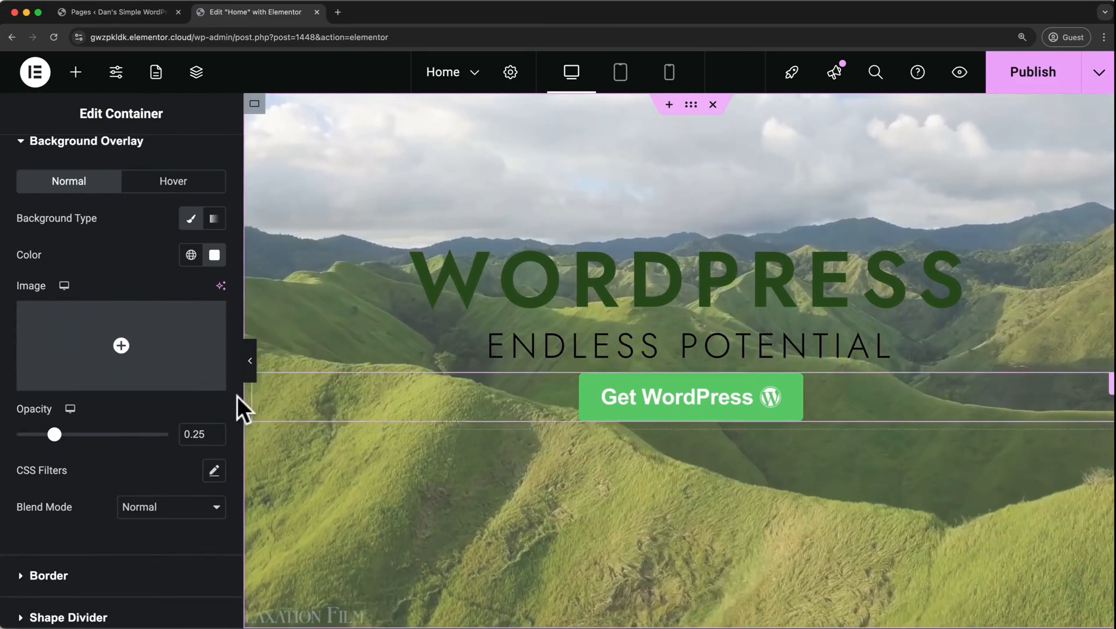
{"action": "left_click", "coordinate": [65, 435]}
{"action": "left_click_drag", "start_coordinate": [65, 434], "coordinate": [94, 435]}
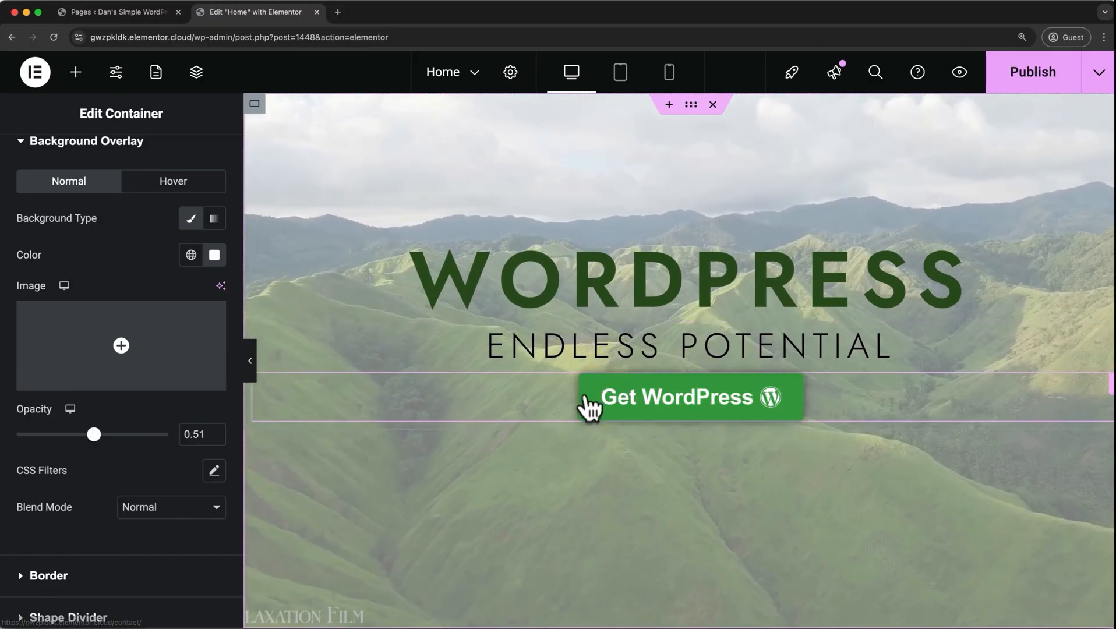
Switch the hero container's background to a slideshow of four Media Library banners, including Contact-Banner, Talk-to-us and About-banner.
{"action": "scroll", "coordinate": [201, 379], "scroll_direction": "up", "scroll_amount": 3}
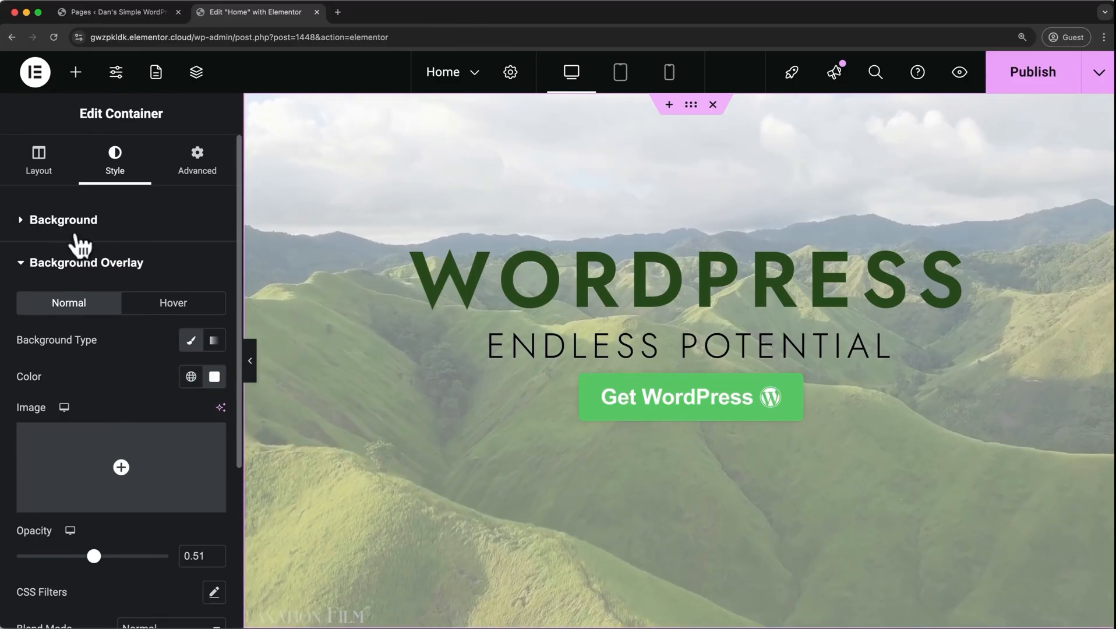
{"action": "left_click", "coordinate": [39, 221]}
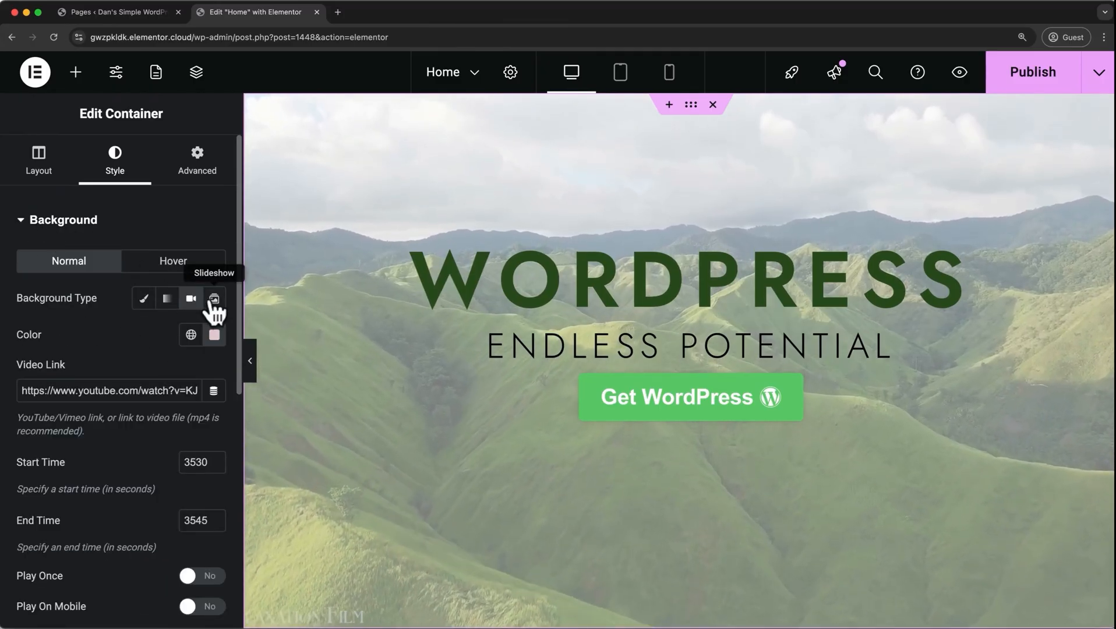
{"action": "left_click", "coordinate": [214, 300]}
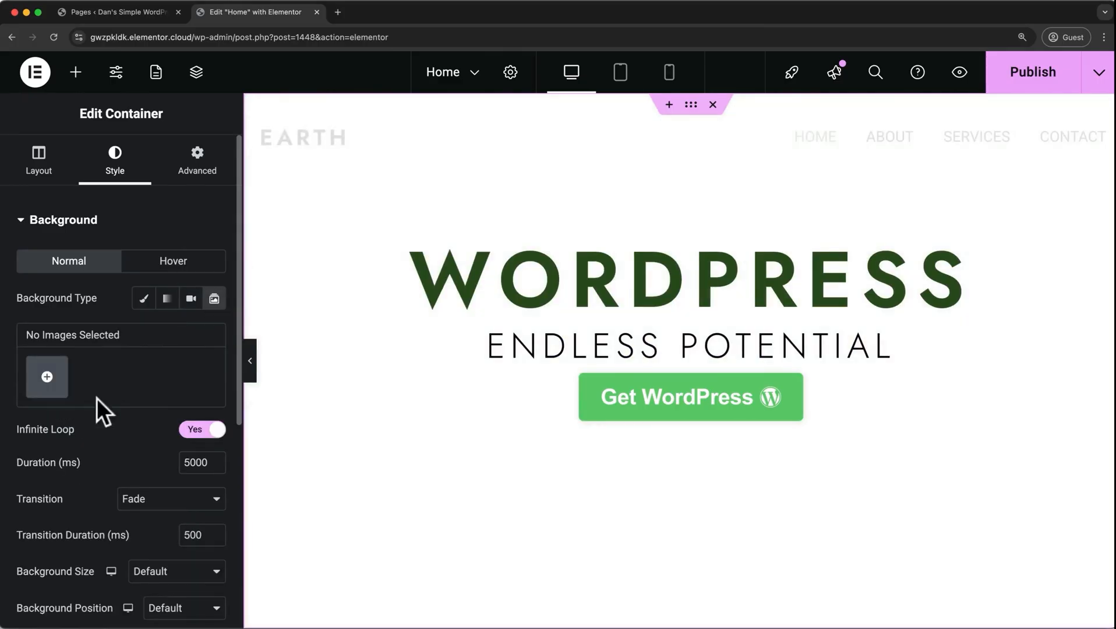
{"action": "left_click", "coordinate": [62, 382]}
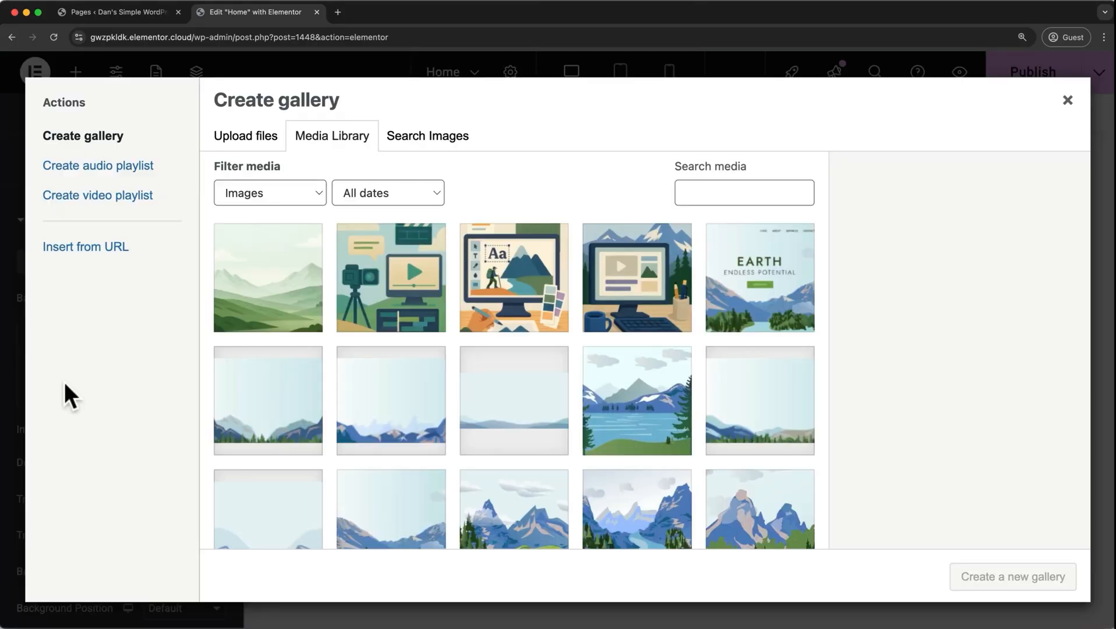
{"action": "left_click", "coordinate": [243, 430]}
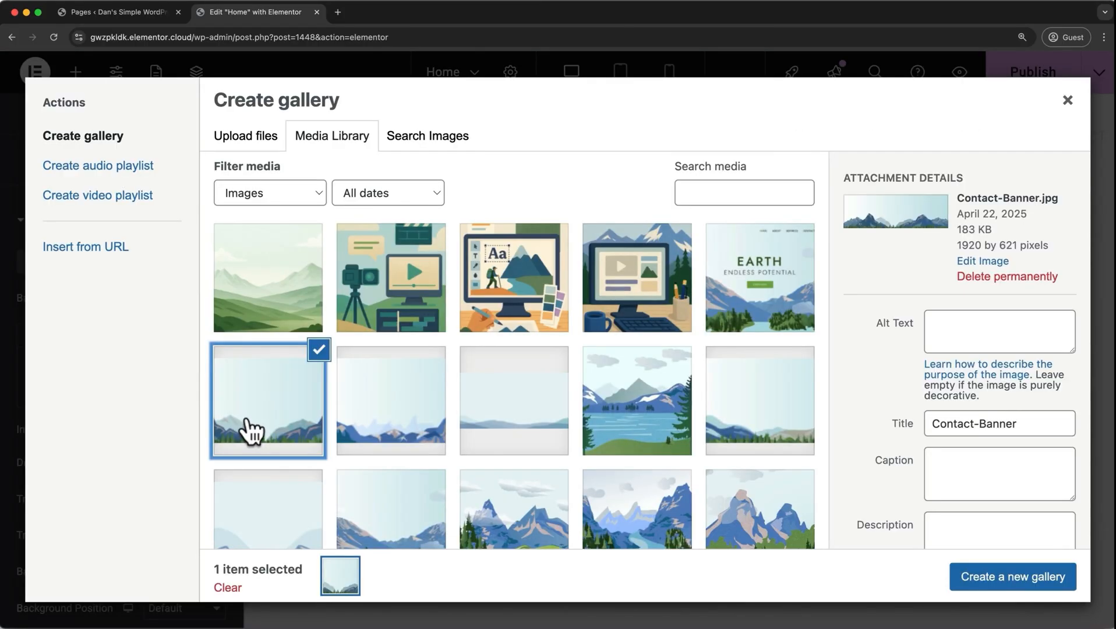
{"action": "left_click", "coordinate": [363, 434]}
{"action": "left_click", "coordinate": [497, 430]}
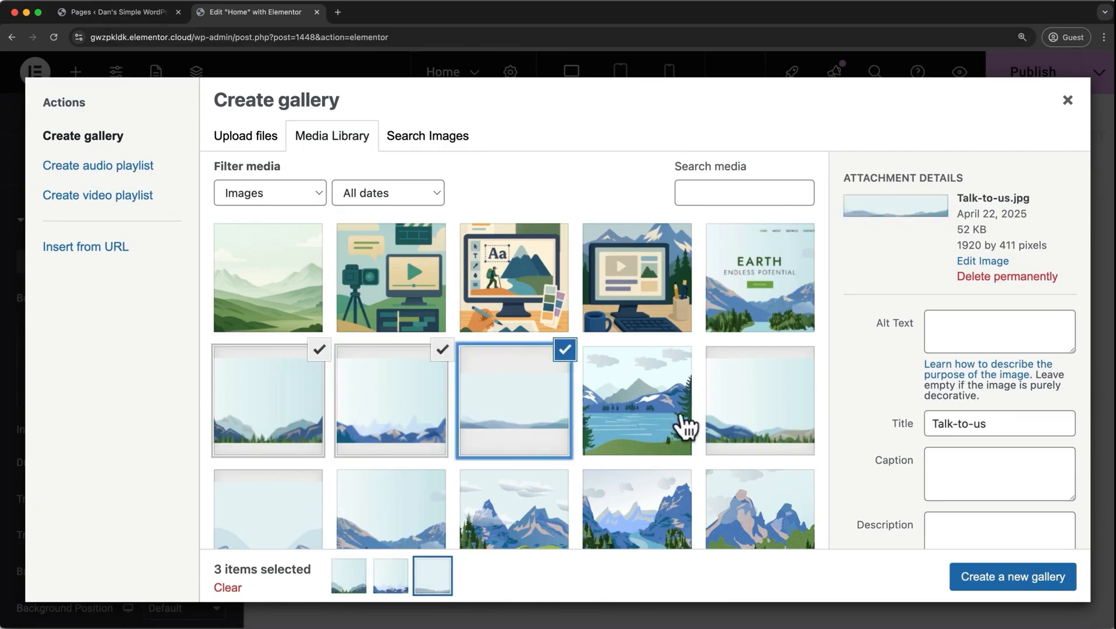
{"action": "left_click", "coordinate": [722, 415]}
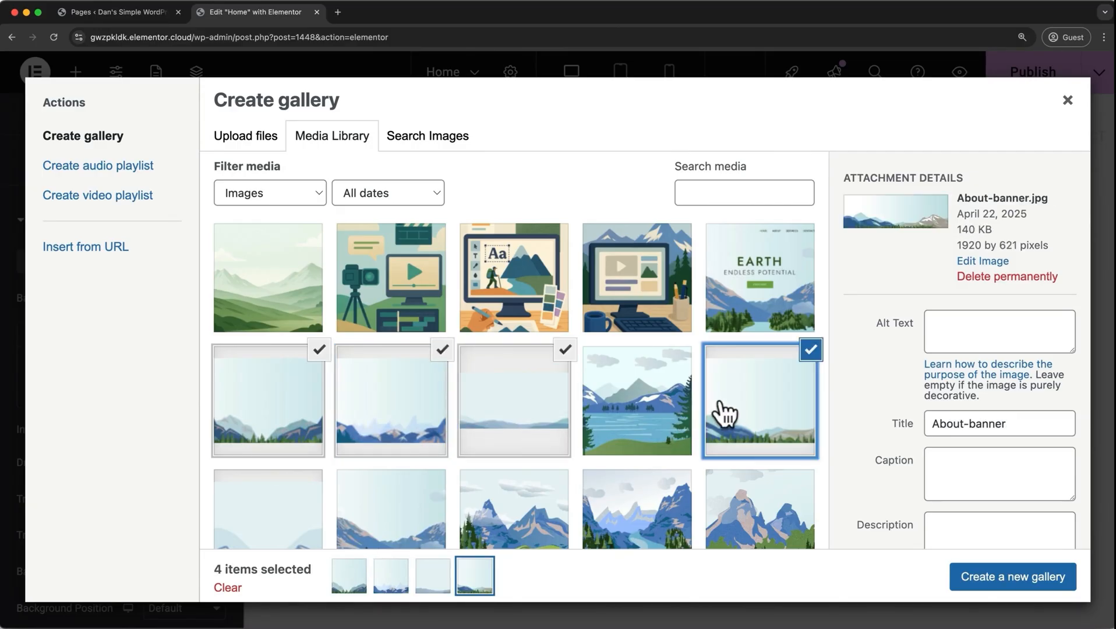
{"action": "left_click", "coordinate": [993, 577]}
{"action": "left_click", "coordinate": [994, 577]}
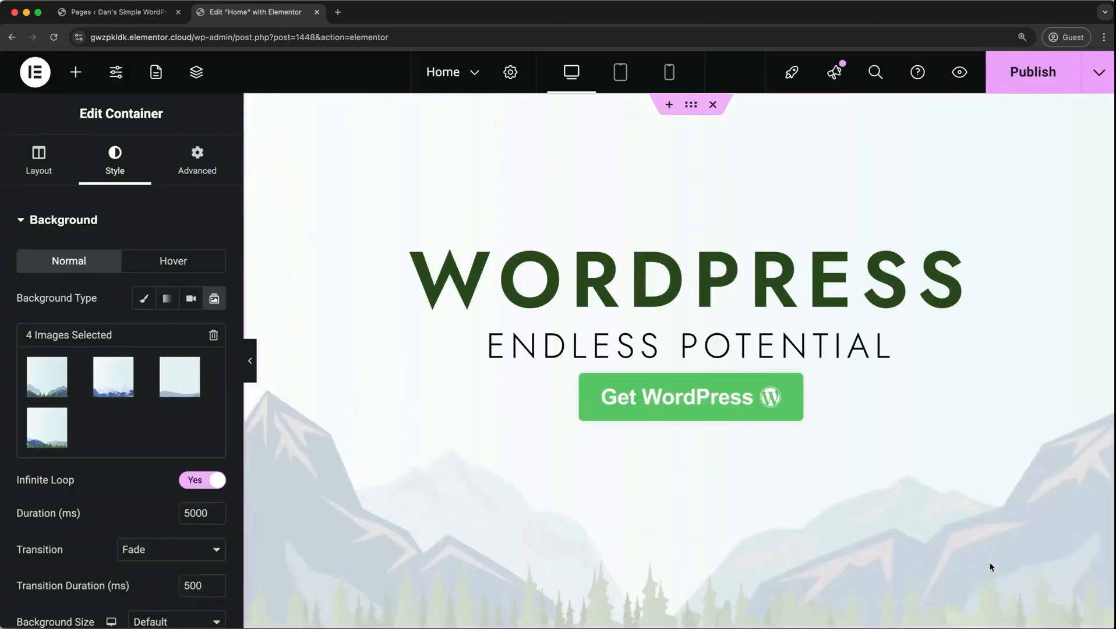
Set the background slideshow's duration to 1000 ms and its transition to Slide Right.
{"action": "left_click", "coordinate": [207, 490]}
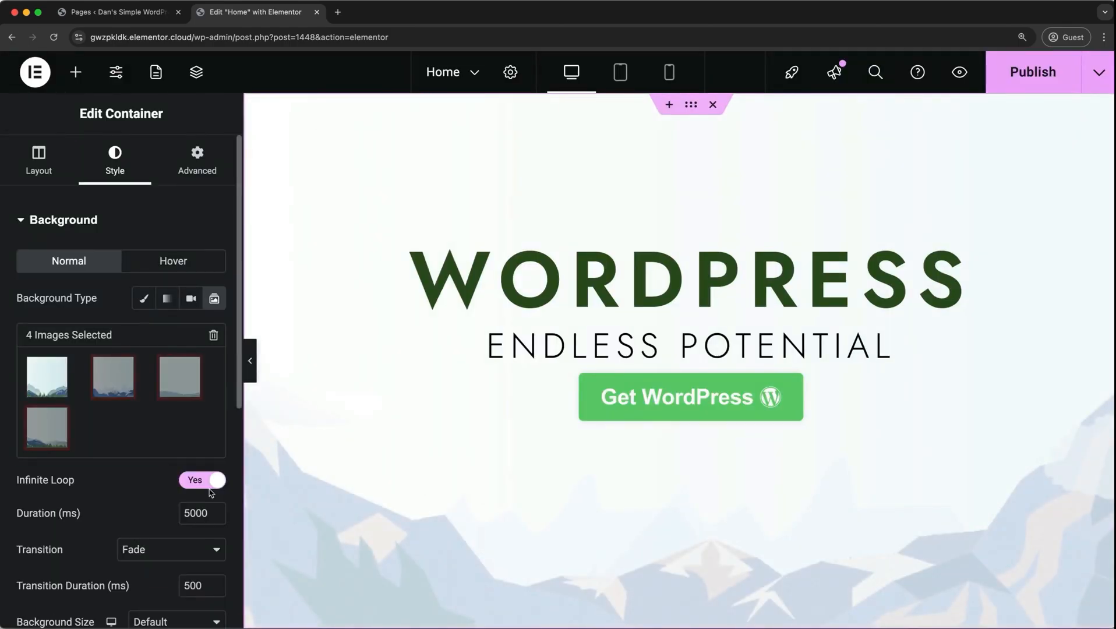
{"action": "scroll", "coordinate": [211, 492], "scroll_direction": "down", "scroll_amount": 3}
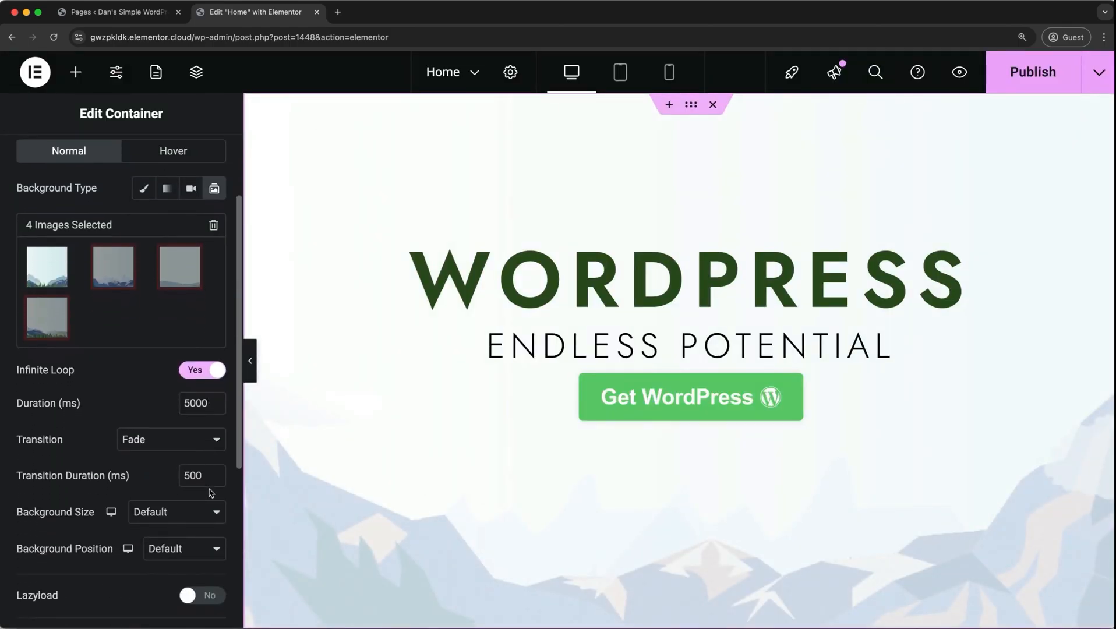
{"action": "double_click", "coordinate": [189, 388]}
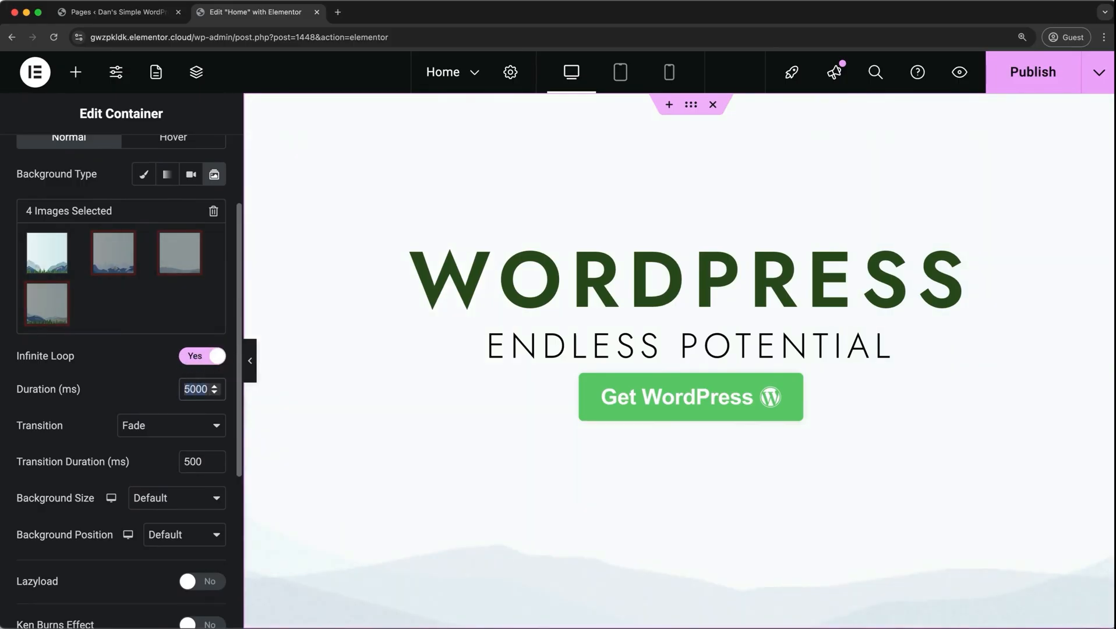
{"action": "type", "text": "1000"}
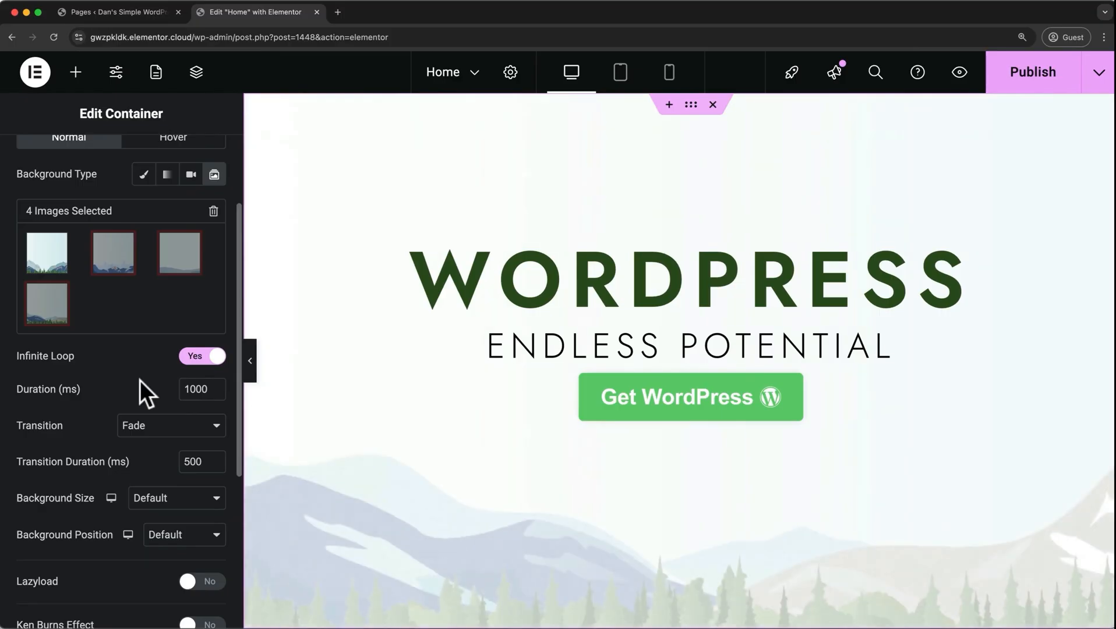
{"action": "left_click", "coordinate": [160, 427]}
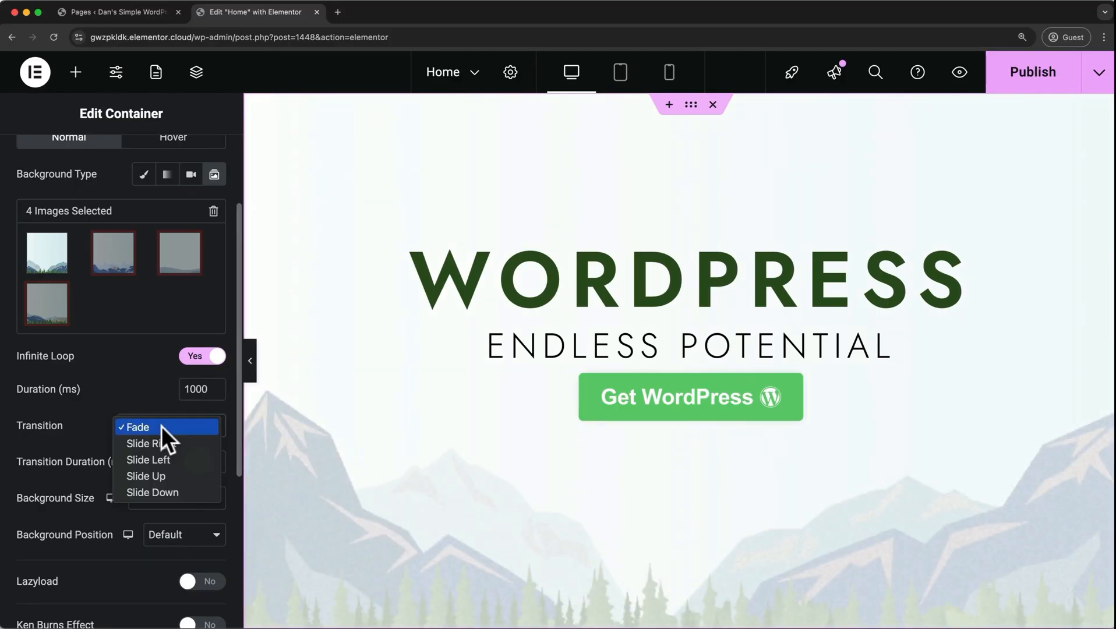
{"action": "left_click", "coordinate": [155, 443]}
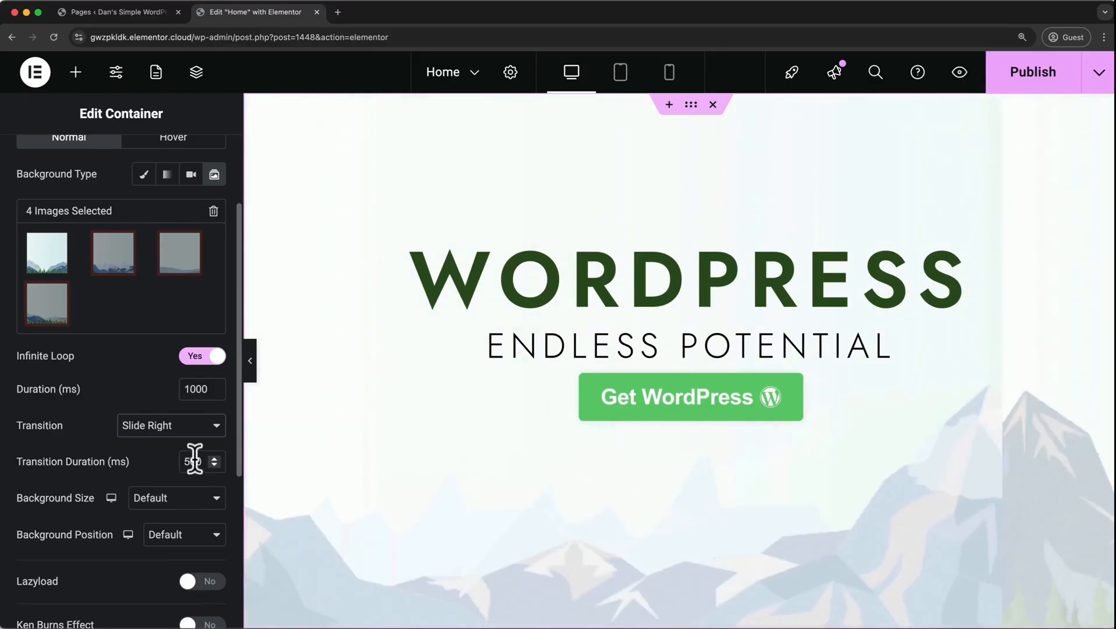
Return the hero container to its classic image background, and open the About page for editing, saving the Home page changes.
{"action": "scroll", "coordinate": [168, 453], "scroll_direction": "up", "scroll_amount": 2}
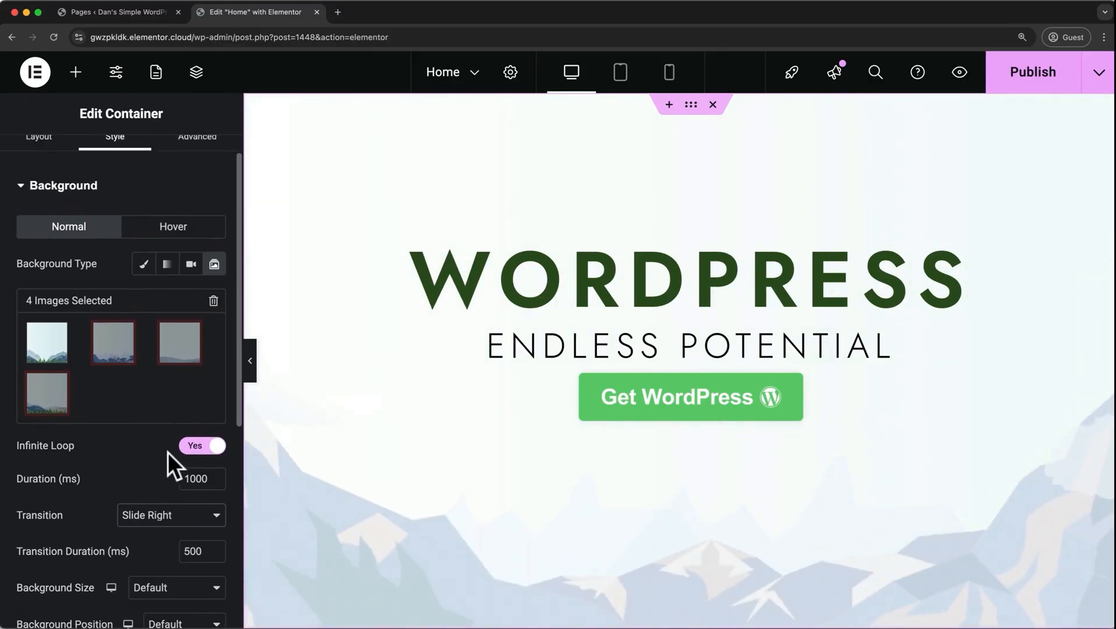
{"action": "left_click", "coordinate": [144, 282]}
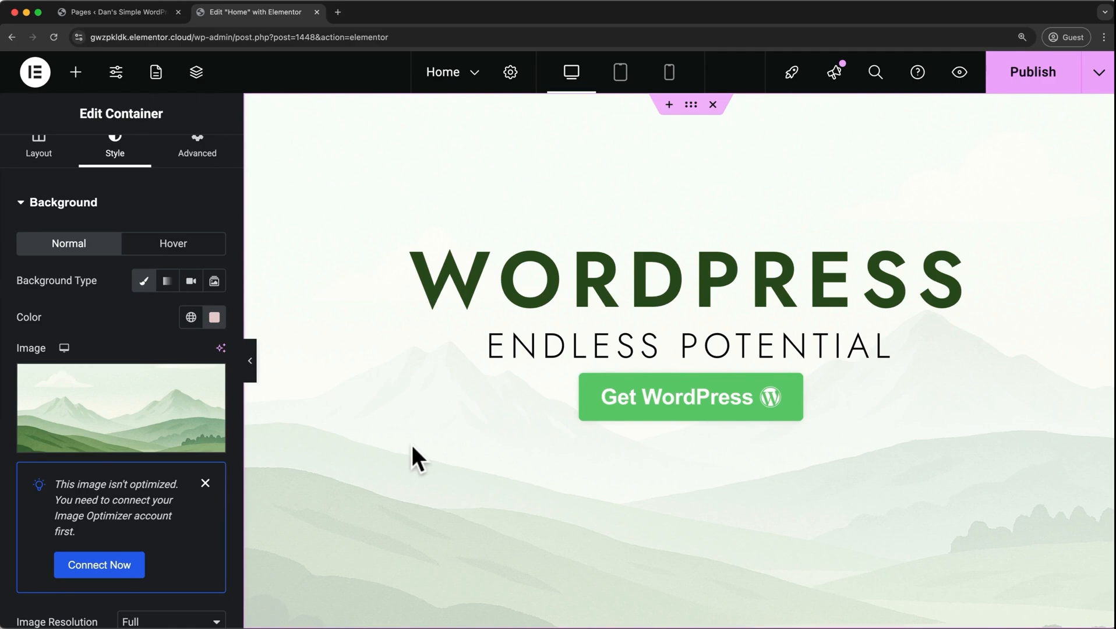
{"action": "left_click", "coordinate": [476, 76]}
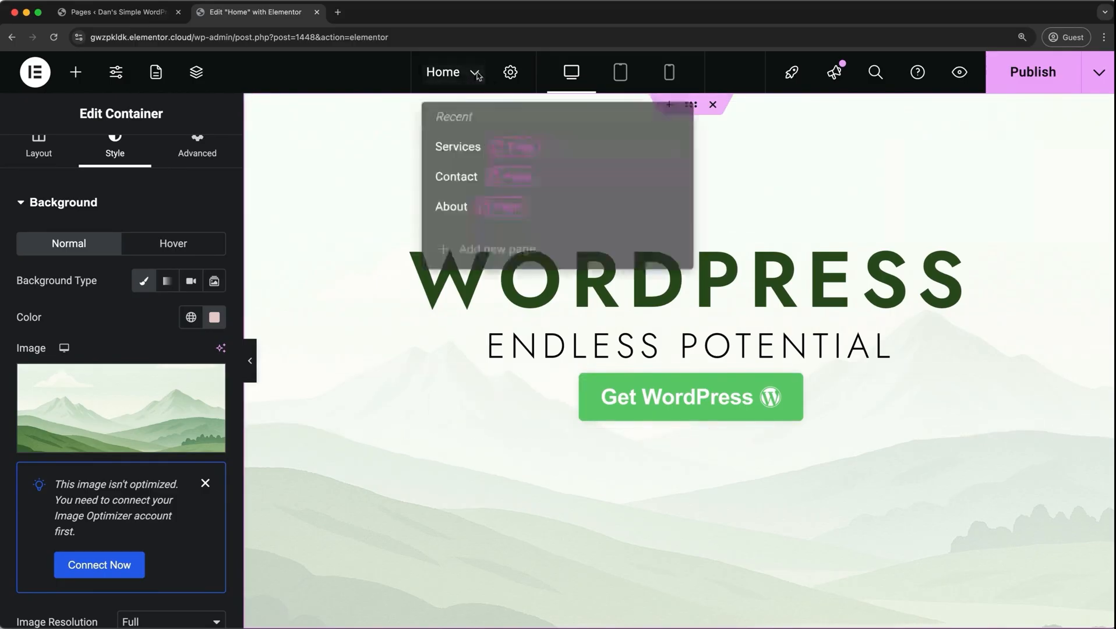
{"action": "left_click", "coordinate": [452, 213]}
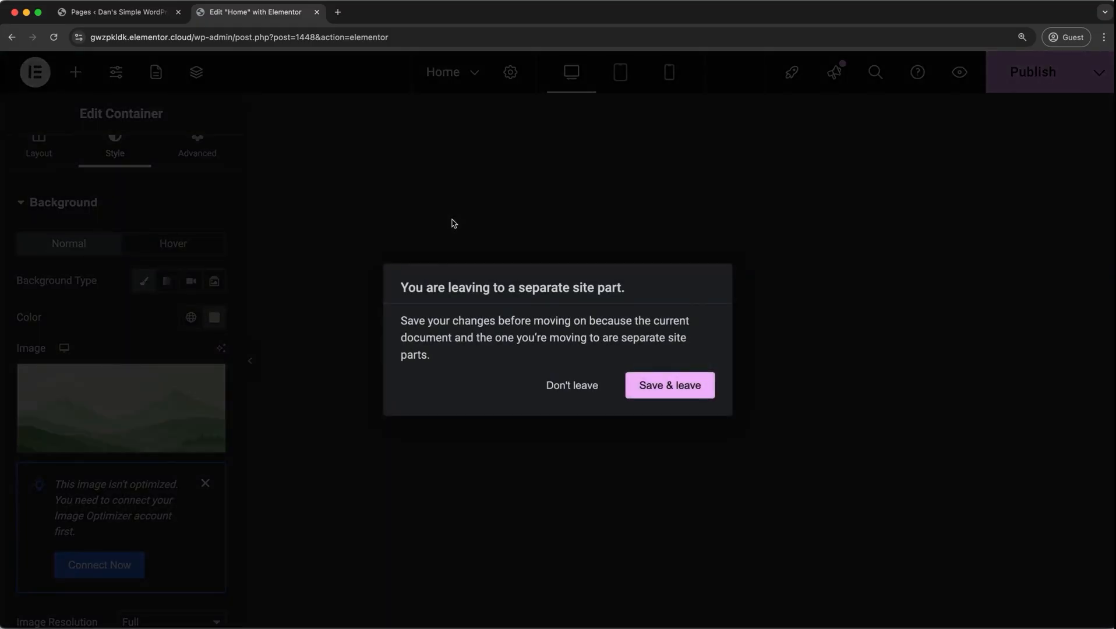
{"action": "left_click", "coordinate": [649, 389]}
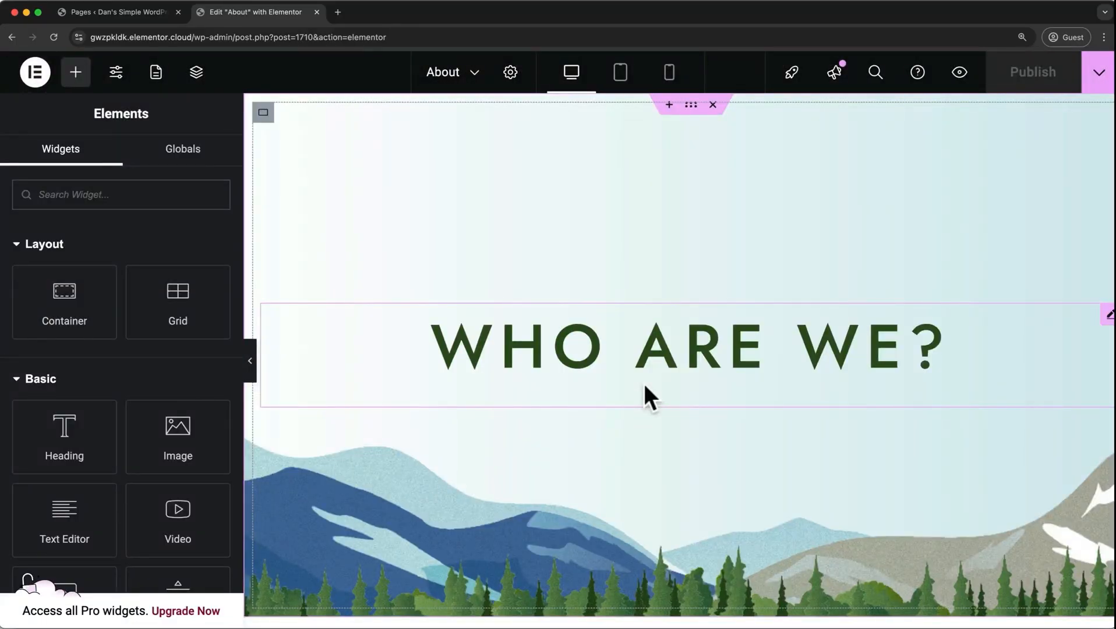
Select the Talk to Us container on the About page and open its margin and padding settings.
{"action": "scroll", "coordinate": [644, 384], "scroll_direction": "down", "scroll_amount": 7}
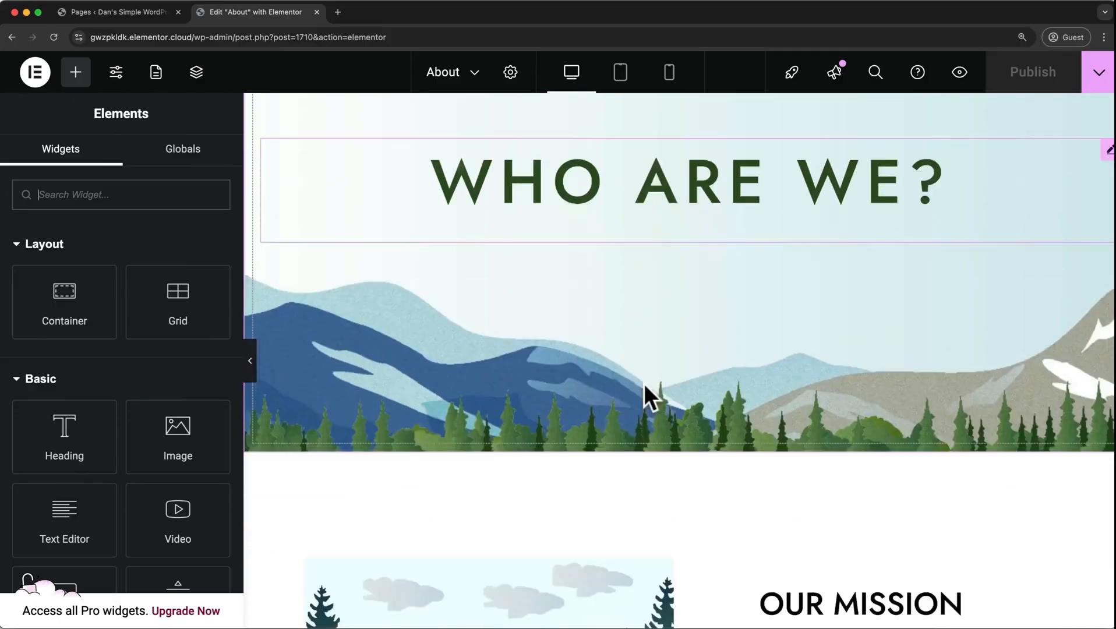
{"action": "scroll", "coordinate": [644, 384], "scroll_direction": "down", "scroll_amount": 10}
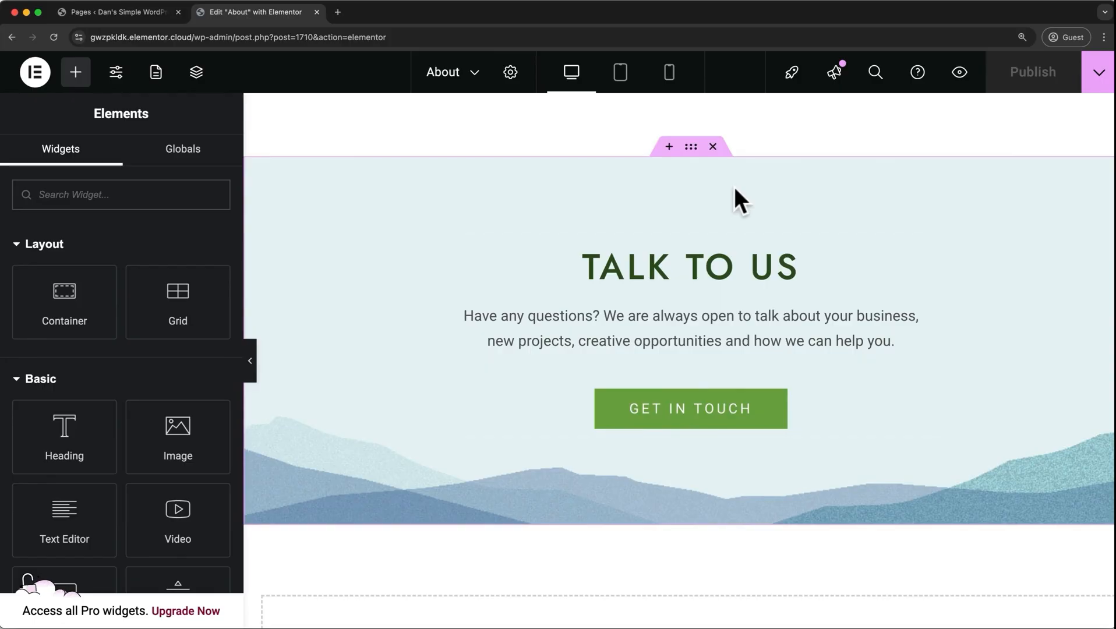
{"action": "left_click", "coordinate": [691, 147]}
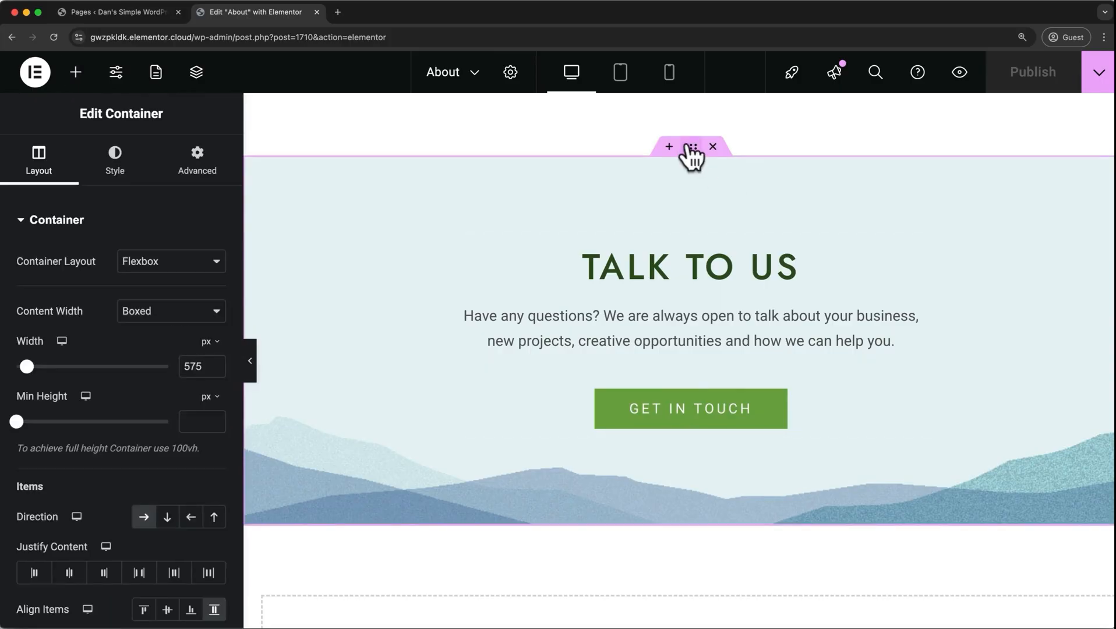
{"action": "left_click", "coordinate": [219, 185]}
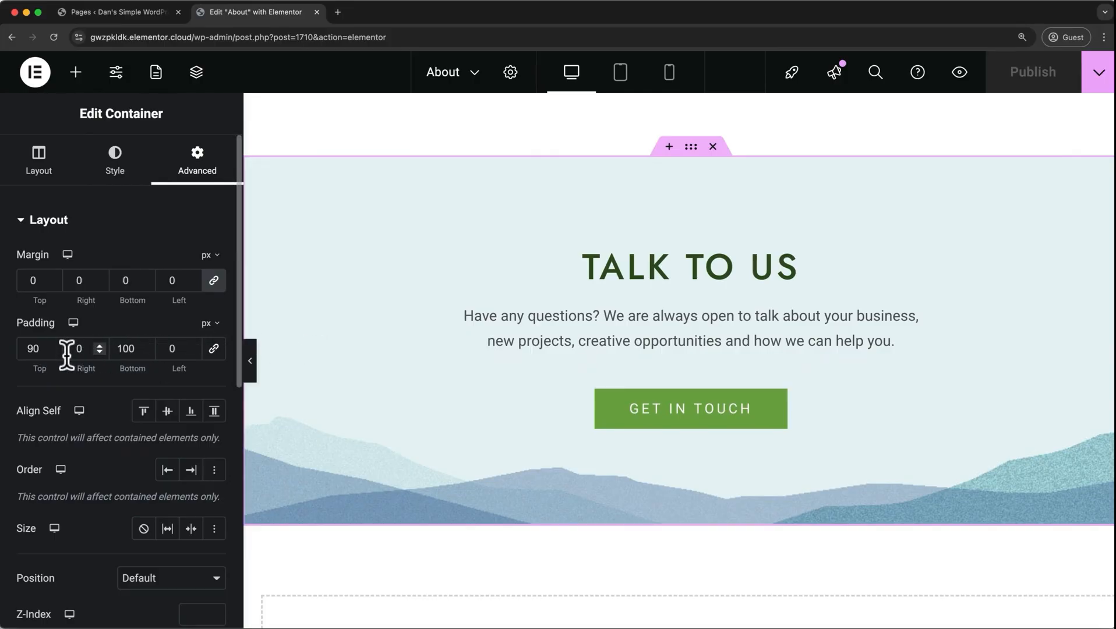
Clear the Talk to Us container's top padding to 0 and raise it gradually back to 90 px.
{"action": "double_click", "coordinate": [42, 349]}
{"action": "type", "text": "0"}
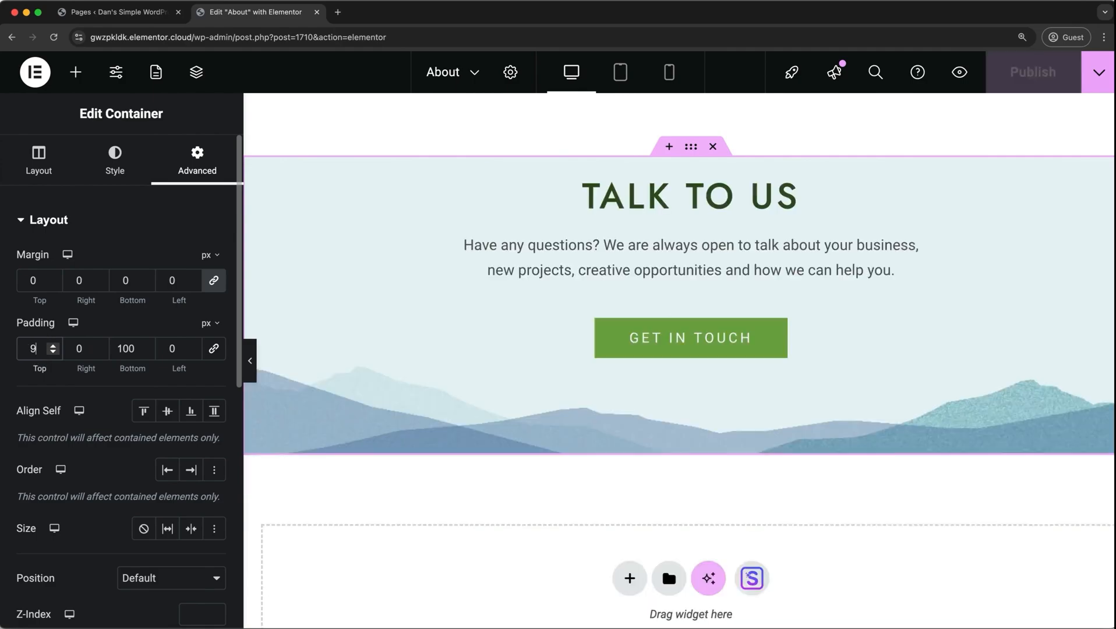
{"action": "key", "text": "Up"}
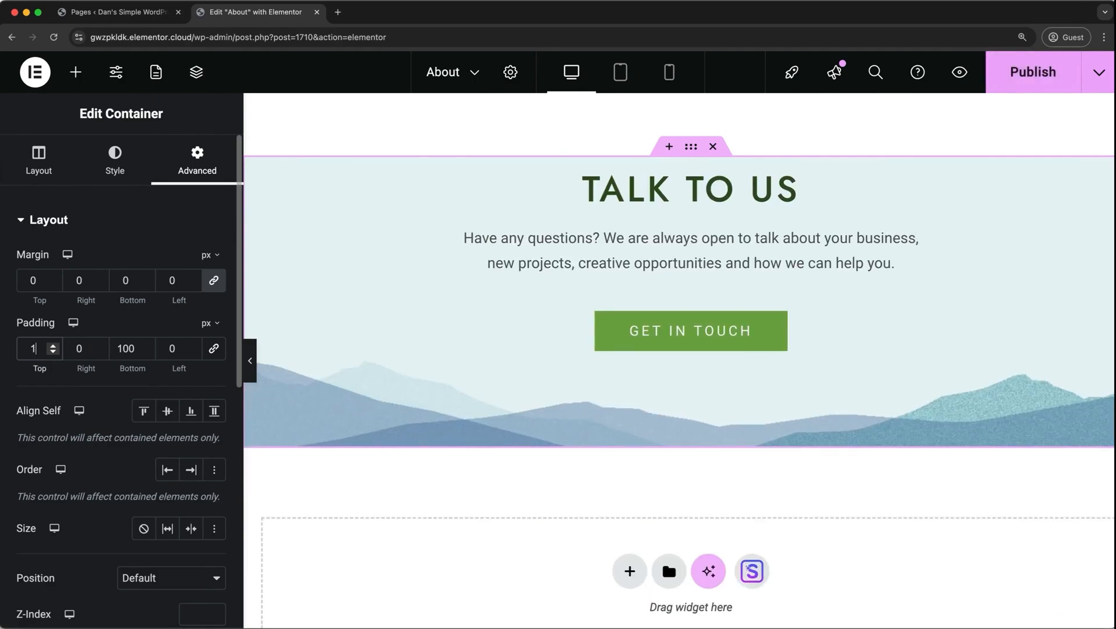
{"action": "key", "text": "Up"}
{"action": "key", "text": "Up"}
{"action": "key", "text": "Up"}
{"action": "key", "text": "Up"}
{"action": "key", "text": "Up"}
{"action": "key", "text": "Up"}
{"action": "key", "text": "Up"}
{"action": "key", "text": "Up"}
{"action": "key", "text": "Up"}
{"action": "key", "text": "Up"}
{"action": "key", "text": "Up"}
{"action": "key", "text": "Up"}
{"action": "key", "text": "Up"}
{"action": "key", "text": "Up"}
{"action": "key", "text": "Up"}
{"action": "key", "text": "Up"}
{"action": "key", "text": "Up"}
{"action": "key", "text": "Up"}
{"action": "key", "text": "Up"}
{"action": "key", "text": "Up"}
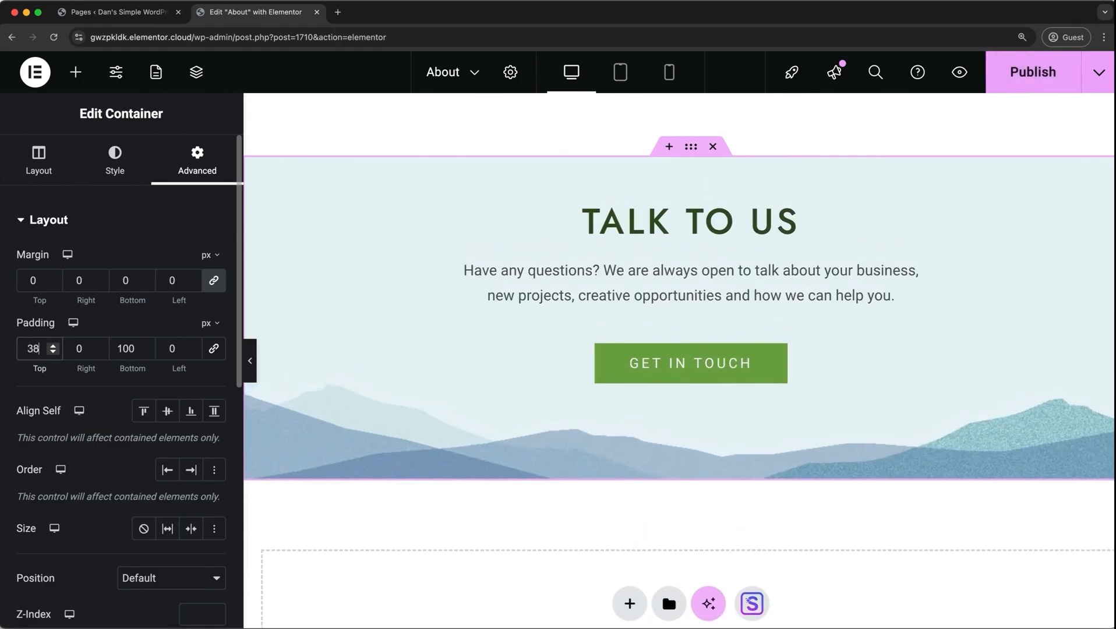
{"action": "key", "text": "Up"}
{"action": "key", "text": "Up"}
{"action": "key", "text": "Up"}
{"action": "key", "text": "Up"}
{"action": "key", "text": "Up"}
{"action": "key", "text": "Up"}
{"action": "key", "text": "Up"}
{"action": "key", "text": "Up"}
{"action": "key", "text": "Up"}
{"action": "key", "text": "Up"}
{"action": "key", "text": "Up"}
{"action": "key", "text": "Up"}
{"action": "key", "text": "Up"}
{"action": "key", "text": "Up"}
{"action": "key", "text": "Up"}
{"action": "key", "text": "Up"}
{"action": "key", "text": "Up"}
{"action": "key", "text": "Up"}
{"action": "key", "text": "Up"}
{"action": "key", "text": "Up"}
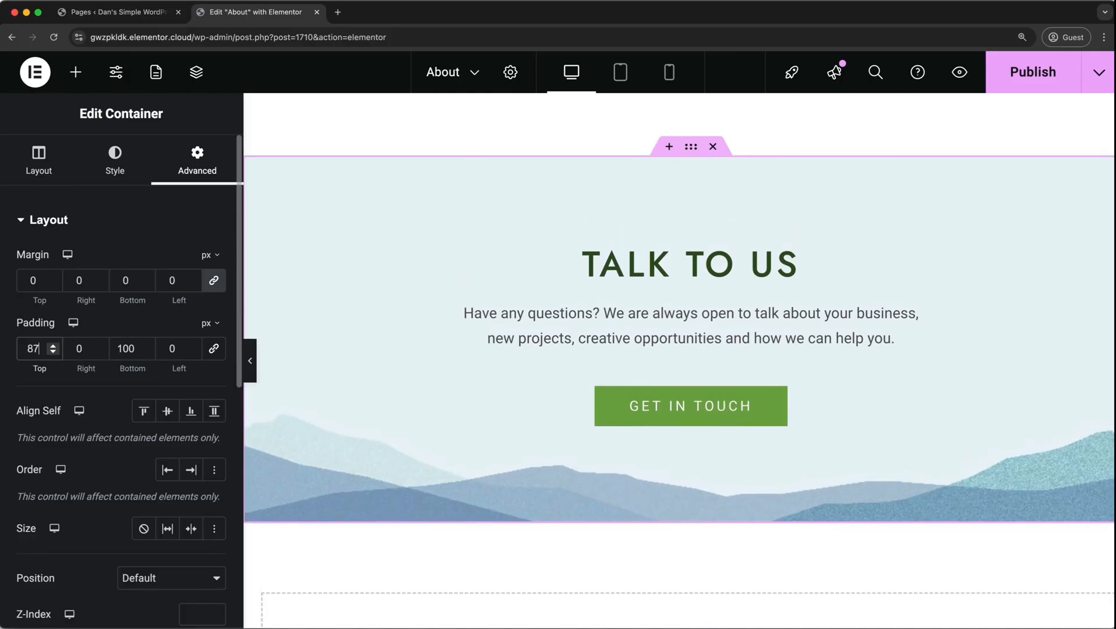
{"action": "key", "text": "Down"}
{"action": "key", "text": "Down"}
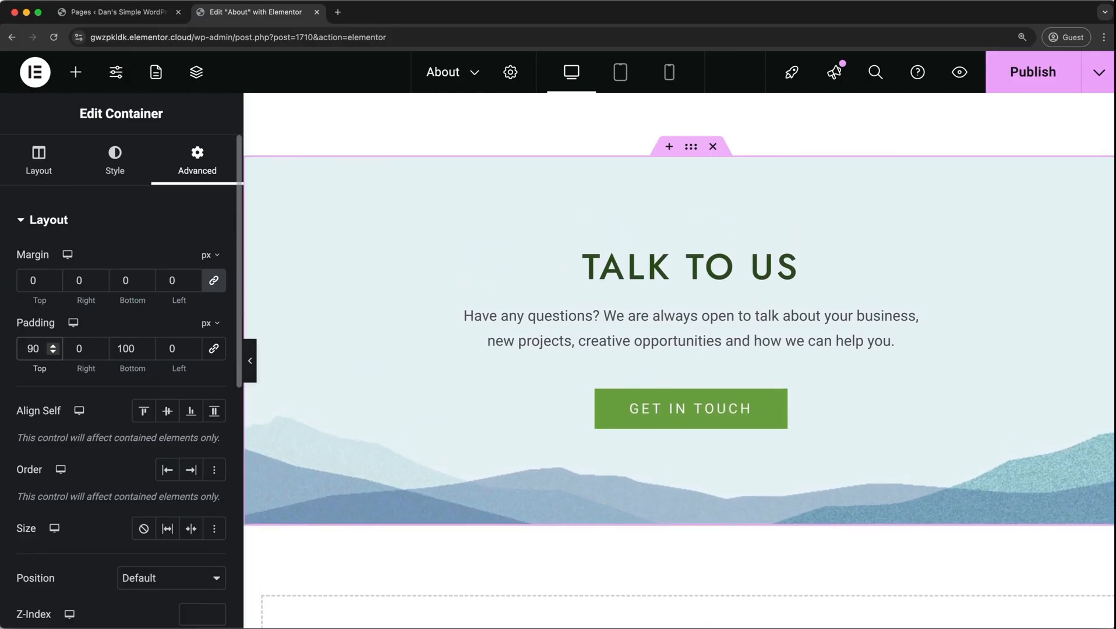
Try linked margins of up to 65 px on all sides of the Talk to Us container and reset them to 0.
{"action": "left_click", "coordinate": [42, 280]}
{"action": "key", "text": "Up"}
{"action": "key", "text": "Up"}
{"action": "key", "text": "Up"}
{"action": "key", "text": "Up"}
{"action": "key", "text": "Up"}
{"action": "key", "text": "Up"}
{"action": "key", "text": "Up"}
{"action": "key", "text": "Up"}
{"action": "key", "text": "Up"}
{"action": "key", "text": "Up"}
{"action": "key", "text": "Up"}
{"action": "key", "text": "Up"}
{"action": "key", "text": "Up"}
{"action": "key", "text": "Up"}
{"action": "key", "text": "Up"}
{"action": "key", "text": "Up"}
{"action": "key", "text": "Up"}
{"action": "key", "text": "Up"}
{"action": "key", "text": "Up"}
{"action": "key", "text": "Up"}
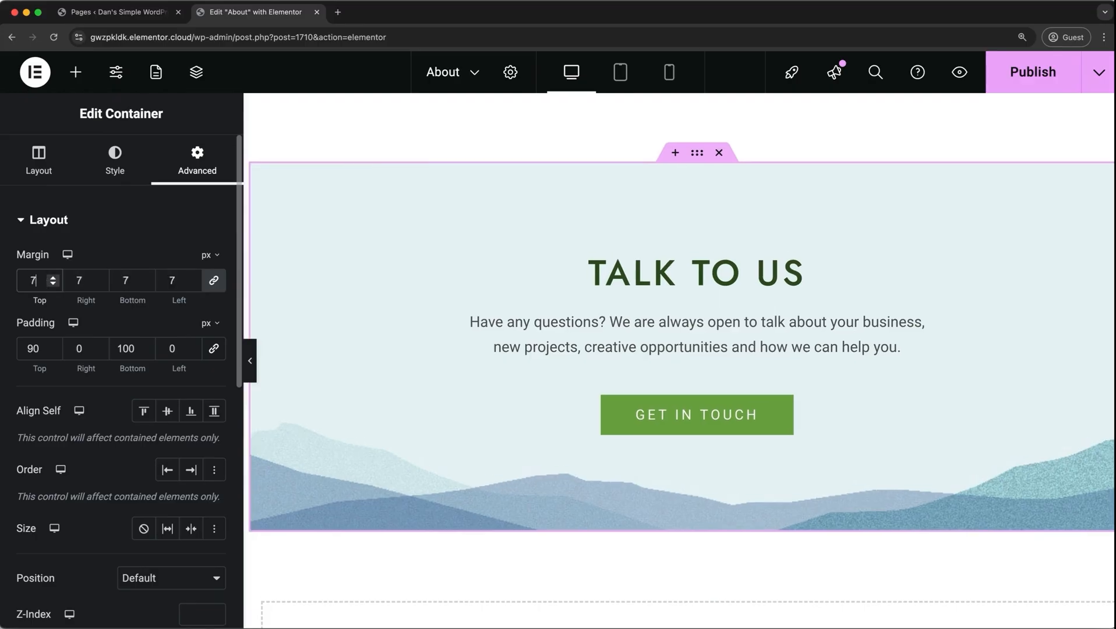
{"action": "key", "text": "Up"}
{"action": "key", "text": "Up"}
{"action": "key", "text": "Up"}
{"action": "key", "text": "Up"}
{"action": "key", "text": "Up"}
{"action": "key", "text": "Up"}
{"action": "key", "text": "Up"}
{"action": "key", "text": "Up"}
{"action": "key", "text": "Up"}
{"action": "key", "text": "Up"}
{"action": "key", "text": "Up"}
{"action": "key", "text": "Up"}
{"action": "key", "text": "Up"}
{"action": "key", "text": "Up"}
{"action": "key", "text": "Up"}
{"action": "key", "text": "Up"}
{"action": "key", "text": "Up"}
{"action": "key", "text": "Up"}
{"action": "key", "text": "Up"}
{"action": "key", "text": "Up"}
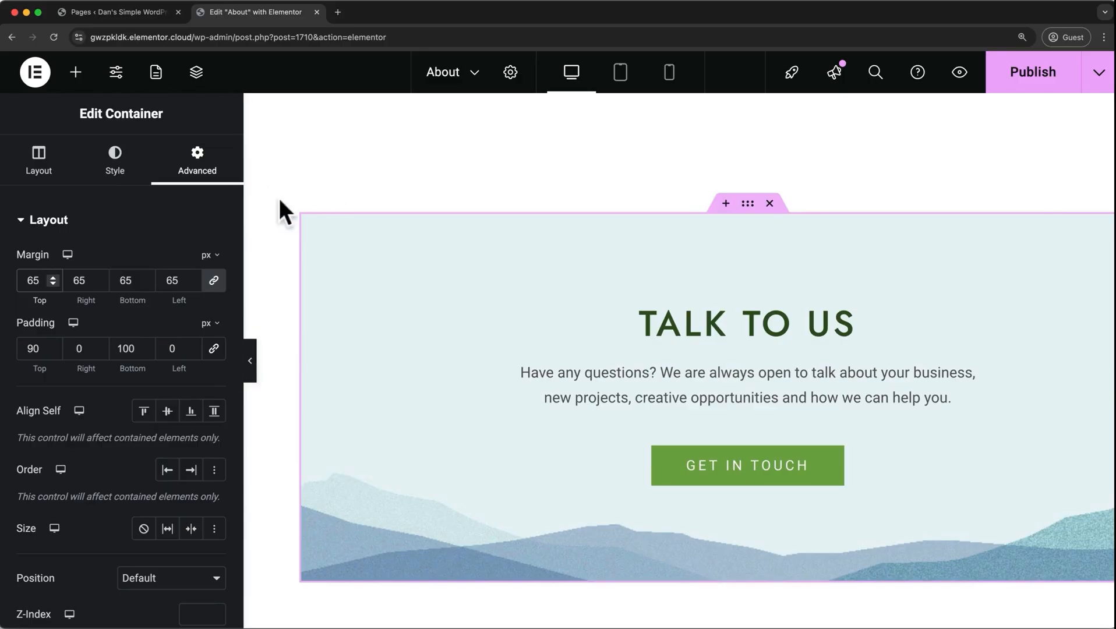
{"action": "double_click", "coordinate": [33, 280]}
{"action": "type", "text": "0"}
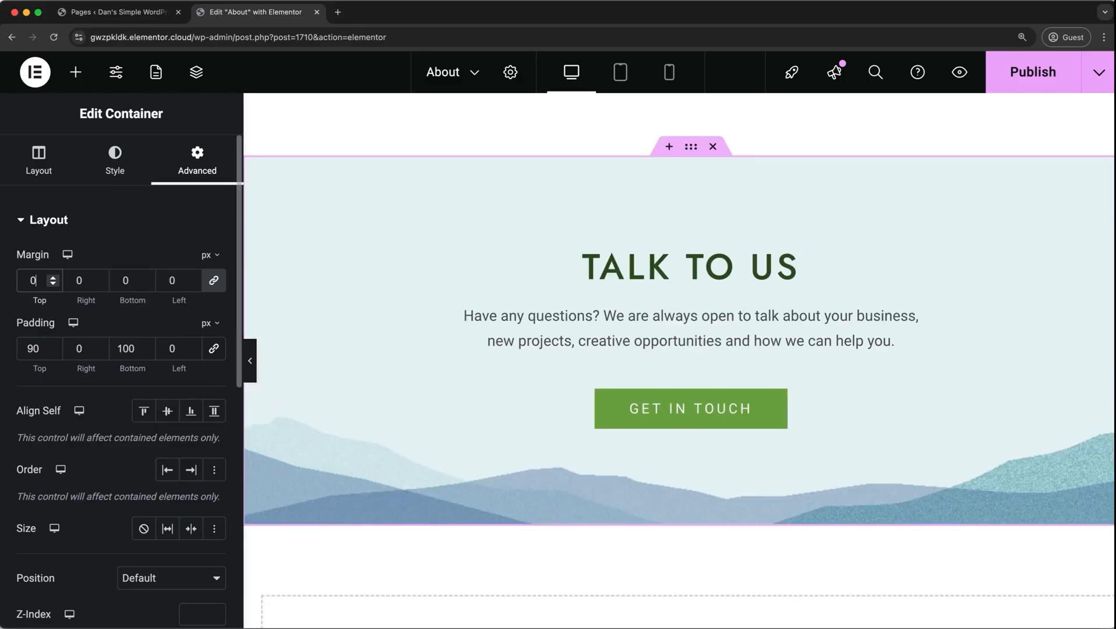
Try an unlinked top margin of up to 61 px on the Talk to Us container and reset it to 0.
{"action": "left_click", "coordinate": [222, 287]}
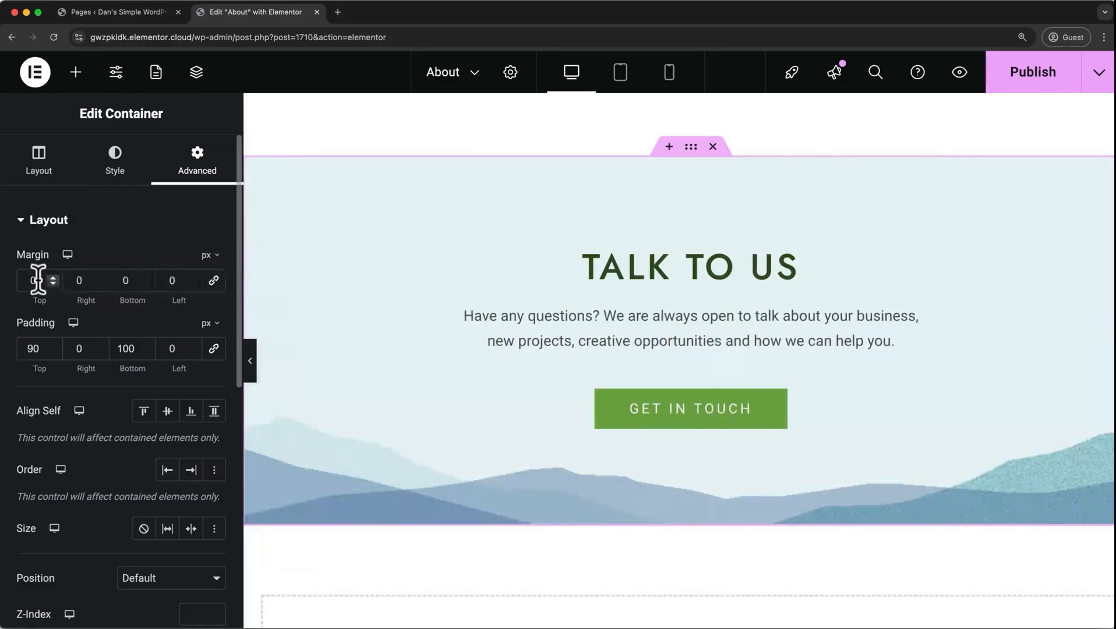
{"action": "key", "text": "Up"}
{"action": "key", "text": "Up"}
{"action": "key", "text": "Up"}
{"action": "key", "text": "Up"}
{"action": "key", "text": "Up"}
{"action": "key", "text": "Up"}
{"action": "key", "text": "Up"}
{"action": "key", "text": "Up"}
{"action": "key", "text": "Up"}
{"action": "key", "text": "Up"}
{"action": "key", "text": "Up"}
{"action": "key", "text": "Up"}
{"action": "key", "text": "Up"}
{"action": "key", "text": "Up"}
{"action": "key", "text": "Up"}
{"action": "key", "text": "Up"}
{"action": "key", "text": "Up"}
{"action": "key", "text": "Up"}
{"action": "key", "text": "Up"}
{"action": "key", "text": "Up"}
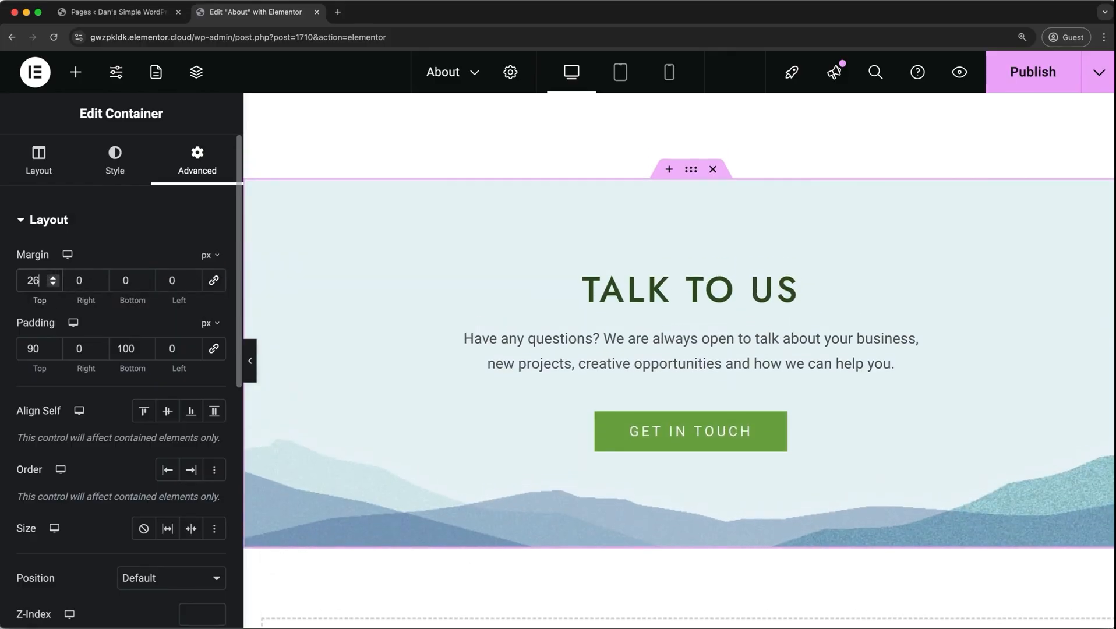
{"action": "key", "text": "Up"}
{"action": "key", "text": "Up"}
{"action": "key", "text": "Up"}
{"action": "key", "text": "Up"}
{"action": "key", "text": "Up"}
{"action": "key", "text": "Up"}
{"action": "key", "text": "Up"}
{"action": "key", "text": "Up"}
{"action": "key", "text": "Up"}
{"action": "key", "text": "Up"}
{"action": "key", "text": "Up"}
{"action": "key", "text": "Up"}
{"action": "key", "text": "Up"}
{"action": "key", "text": "Up"}
{"action": "key", "text": "Up"}
{"action": "key", "text": "Up"}
{"action": "key", "text": "Up"}
{"action": "key", "text": "Up"}
{"action": "key", "text": "Up"}
{"action": "key", "text": "Up"}
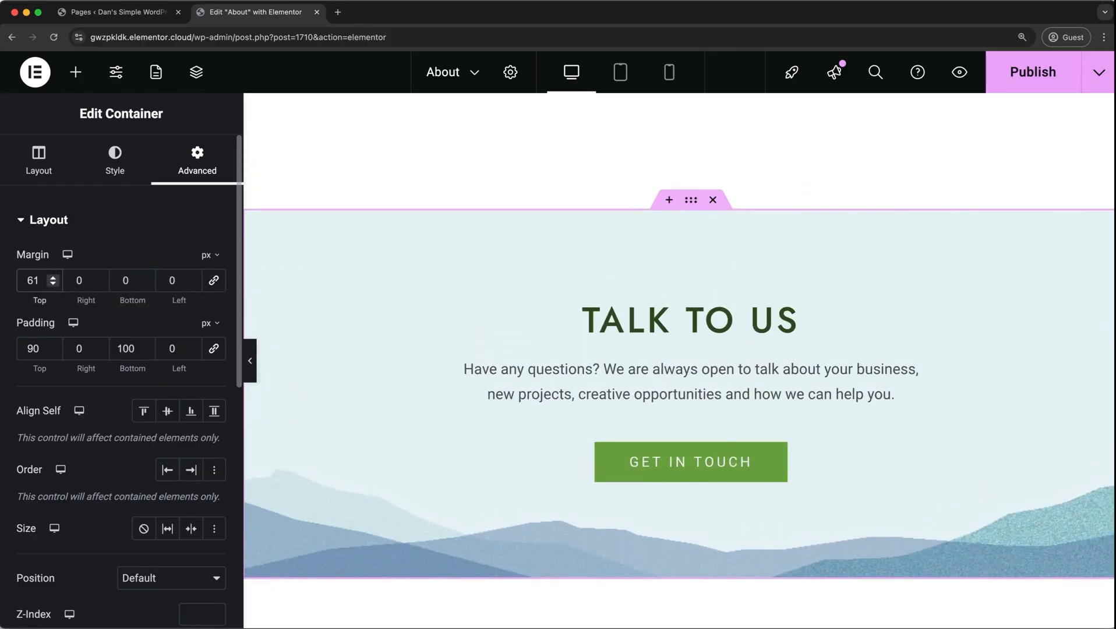
{"action": "double_click", "coordinate": [35, 281]}
{"action": "type", "text": "0"}
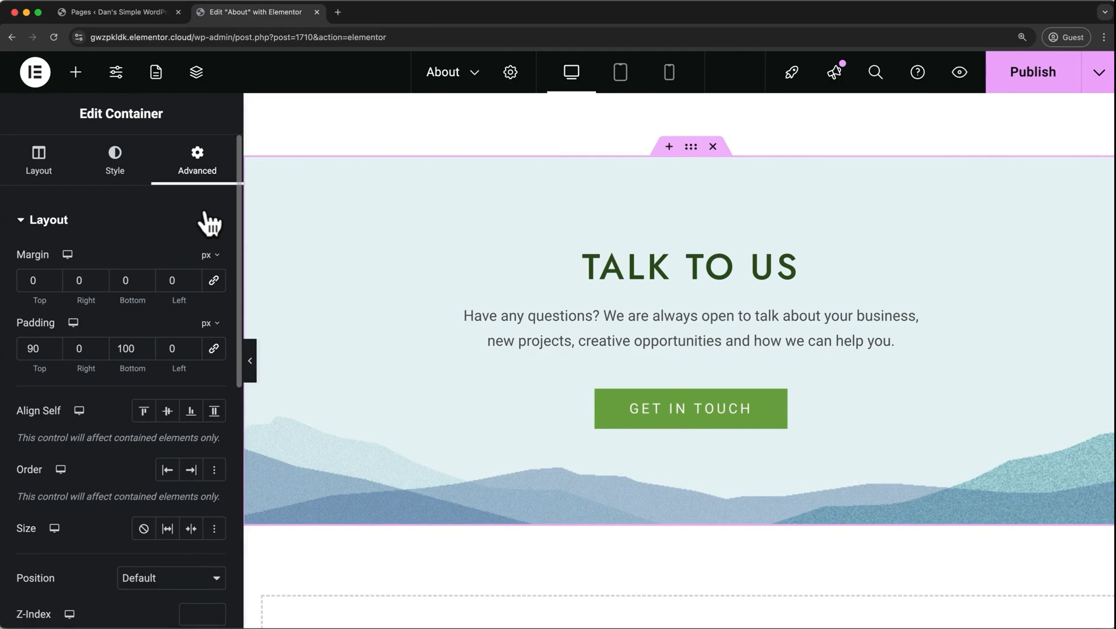
Try a top margin of up to 53 px and added top padding on the Get in Touch button, and restore them to 25 and 0.
{"action": "left_click", "coordinate": [566, 395]}
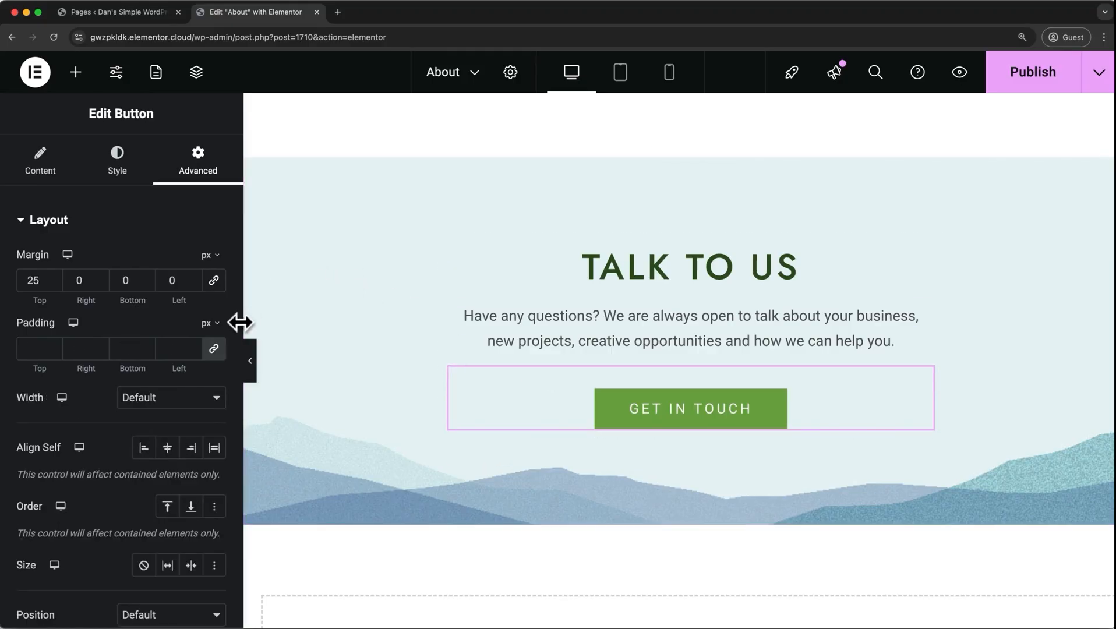
{"action": "left_click", "coordinate": [214, 350]}
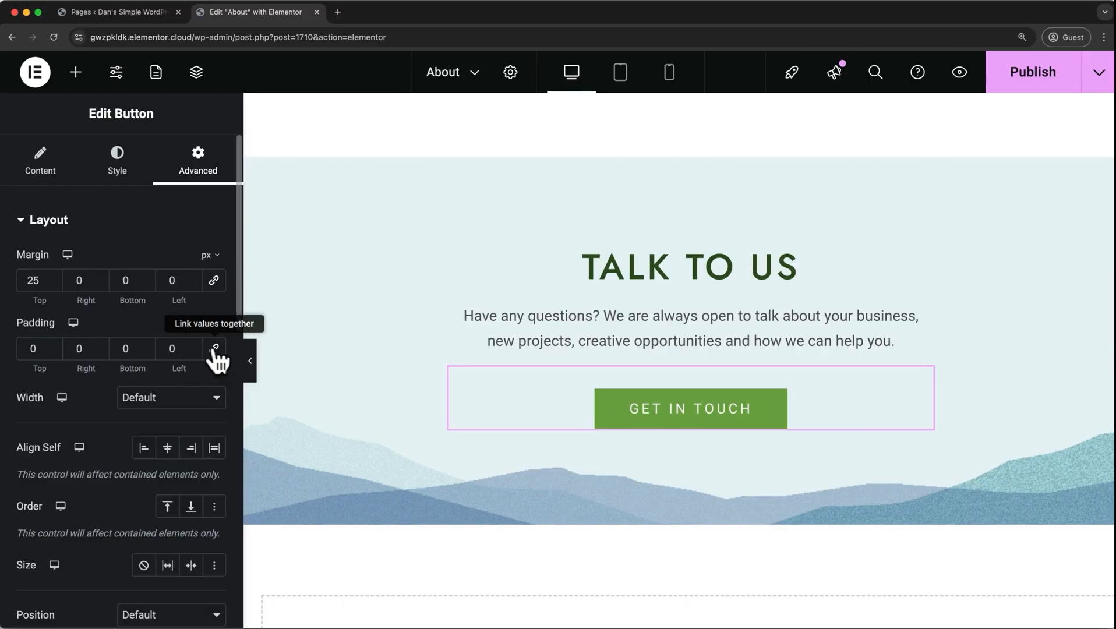
{"action": "left_click", "coordinate": [50, 275]}
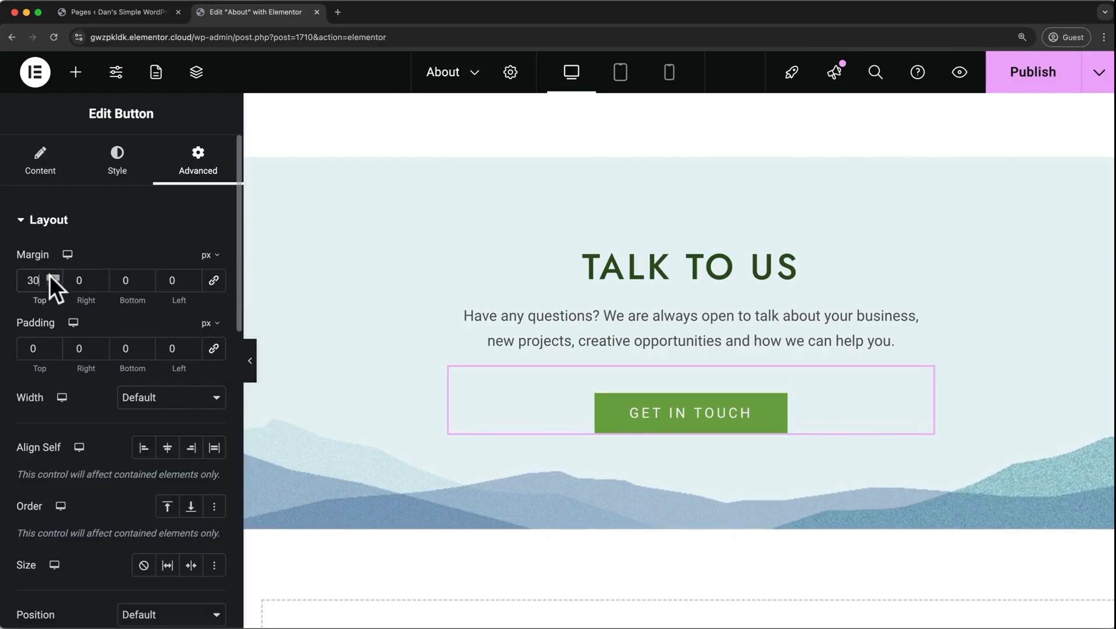
{"action": "left_click", "coordinate": [49, 346]}
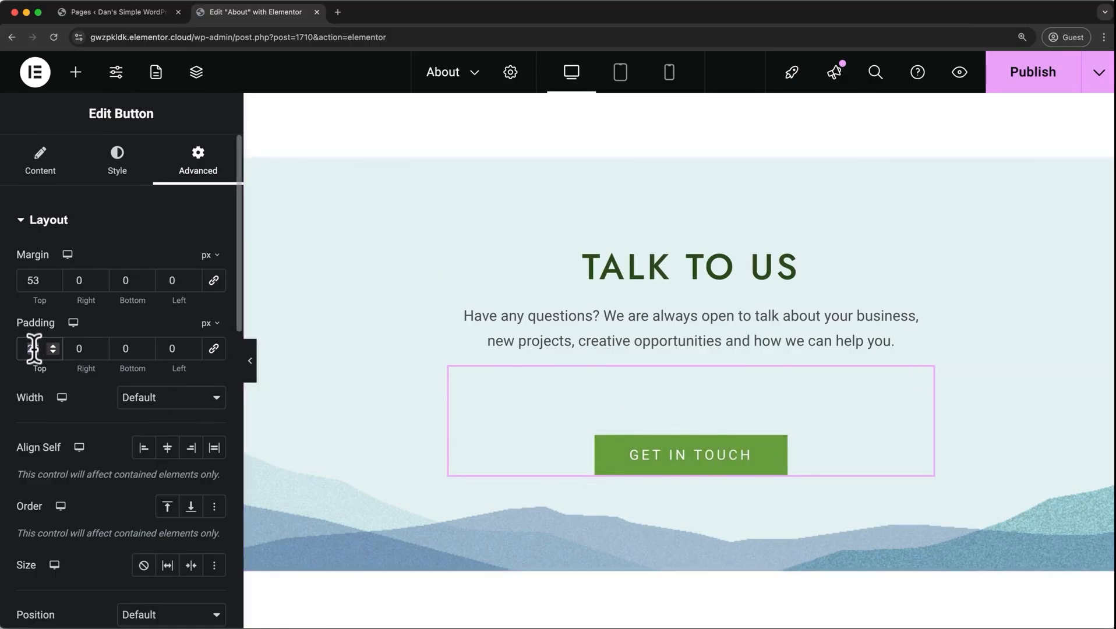
{"action": "type", "text": "0"}
{"action": "left_click", "coordinate": [37, 275]}
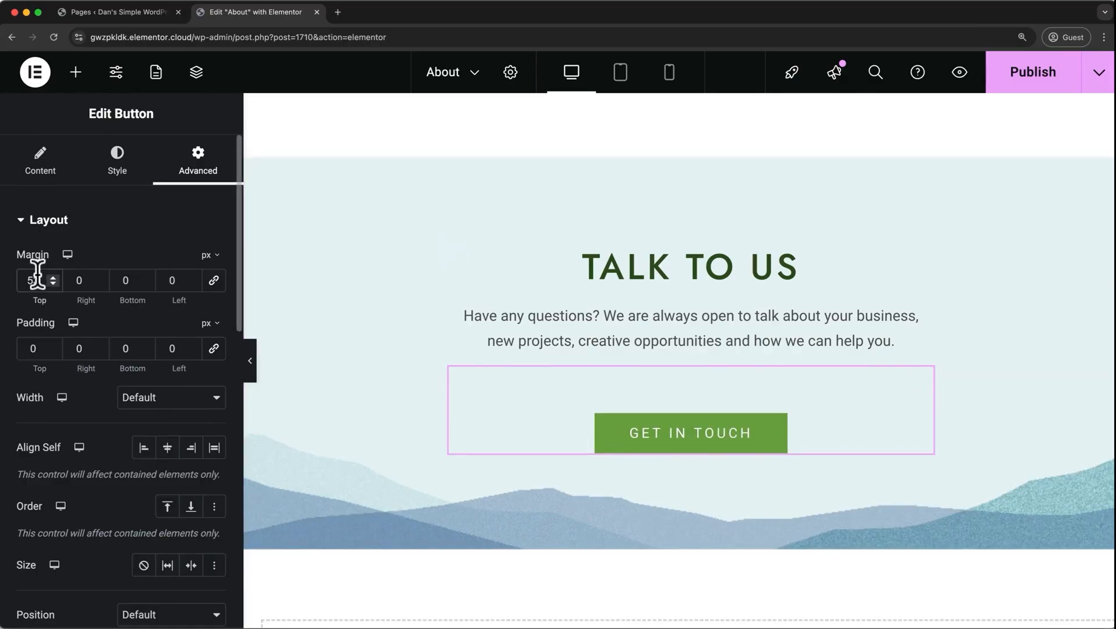
{"action": "double_click", "coordinate": [36, 273]}
{"action": "type", "text": "25"}
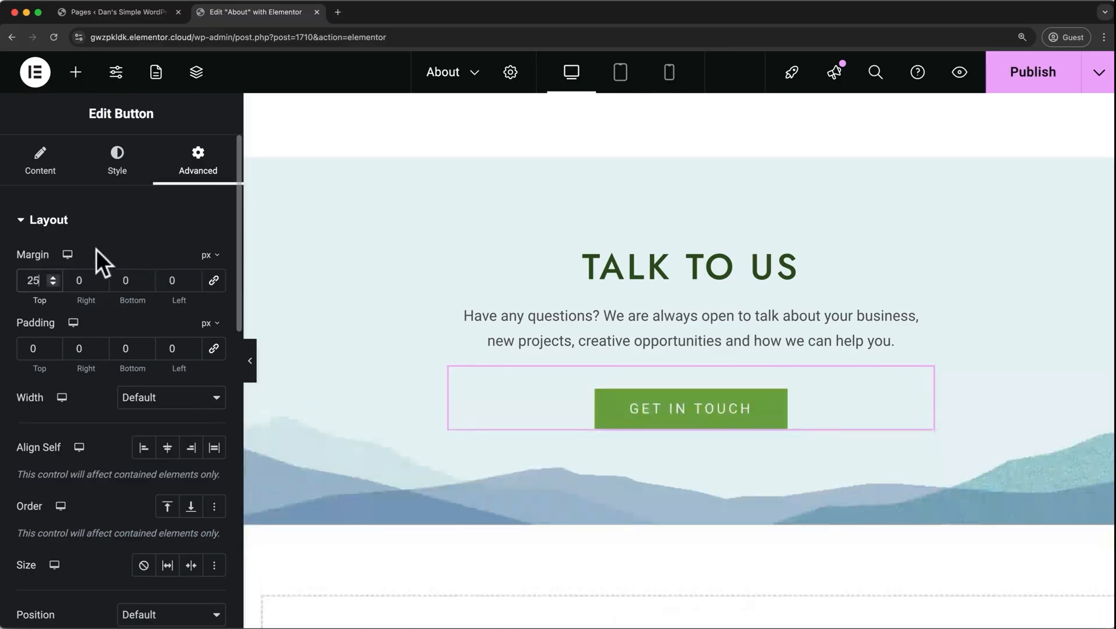
{"action": "left_click", "coordinate": [107, 236]}
{"action": "left_click", "coordinate": [112, 233]}
Try a Spacer widget of 64 px above the Get in Touch button and delete it.
{"action": "left_click", "coordinate": [76, 71]}
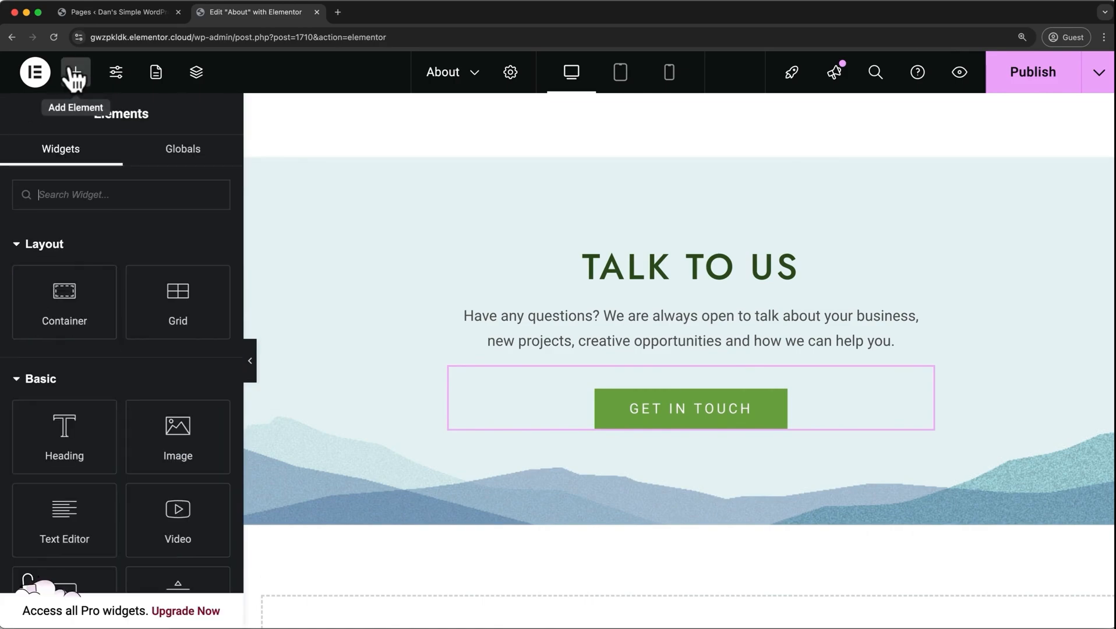
{"action": "scroll", "coordinate": [100, 294], "scroll_direction": "down", "scroll_amount": 3}
{"action": "scroll", "coordinate": [98, 296], "scroll_direction": "down", "scroll_amount": 3}
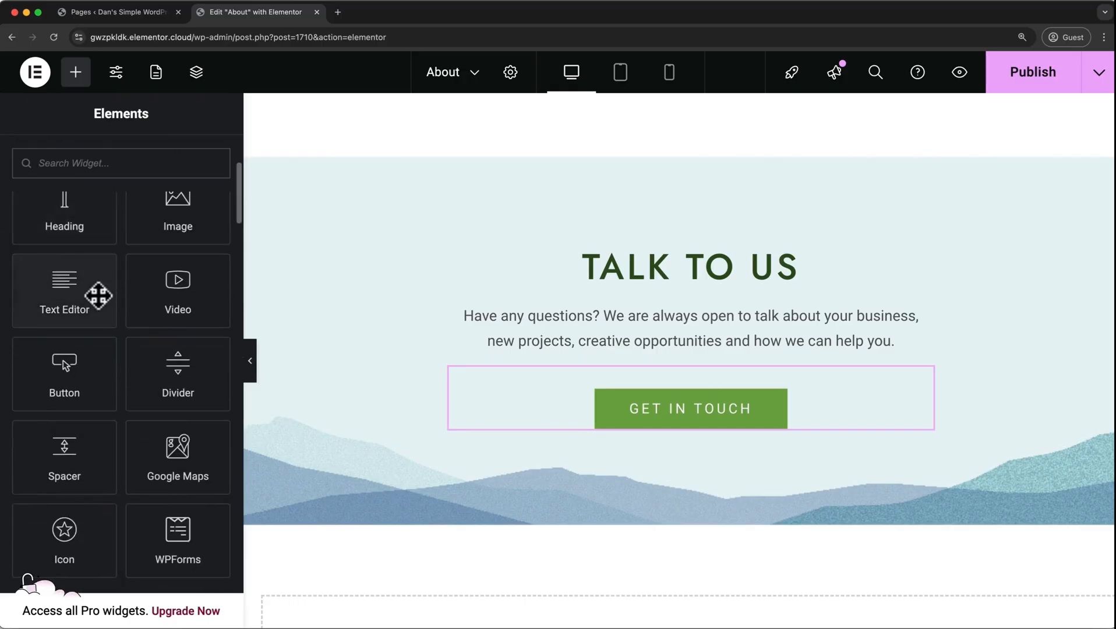
{"action": "left_click_drag", "start_coordinate": [97, 349], "coordinate": [699, 366]}
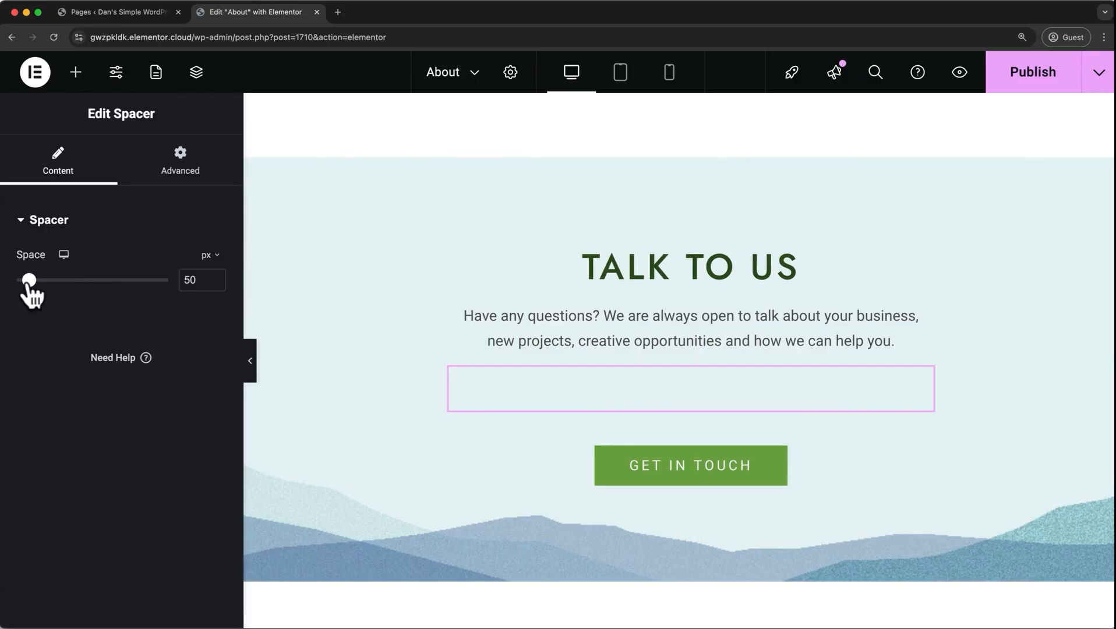
{"action": "mouse_move", "coordinate": [28, 281]}
{"action": "left_mouse_down"}
{"action": "mouse_move", "coordinate": [60, 280]}
{"action": "mouse_move", "coordinate": [32, 281]}
{"action": "left_mouse_up"}
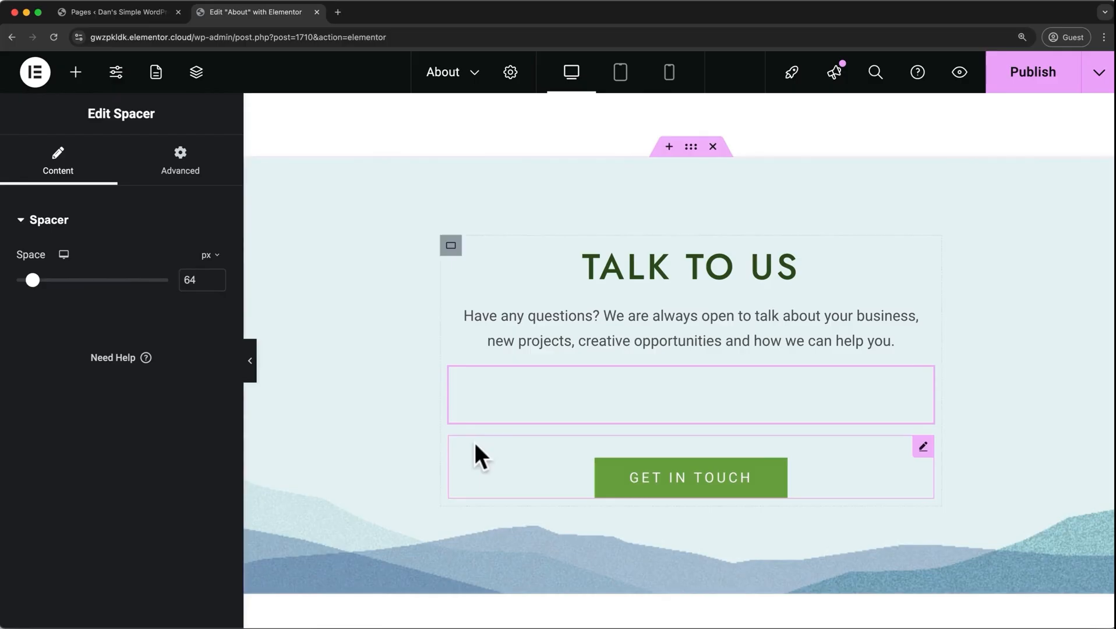
{"action": "right_click", "coordinate": [549, 394]}
{"action": "left_click", "coordinate": [592, 608]}
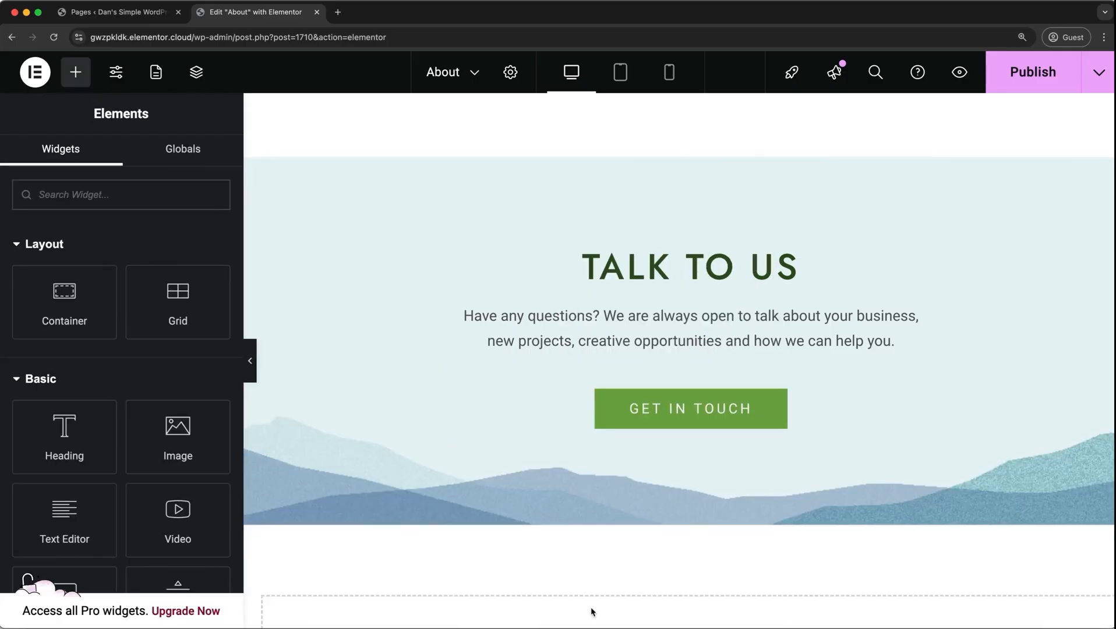
Try a minimum height of 575 px on the Who Are We hero container and set it back to 600 px.
{"action": "scroll", "coordinate": [592, 612], "scroll_direction": "up", "scroll_amount": 5}
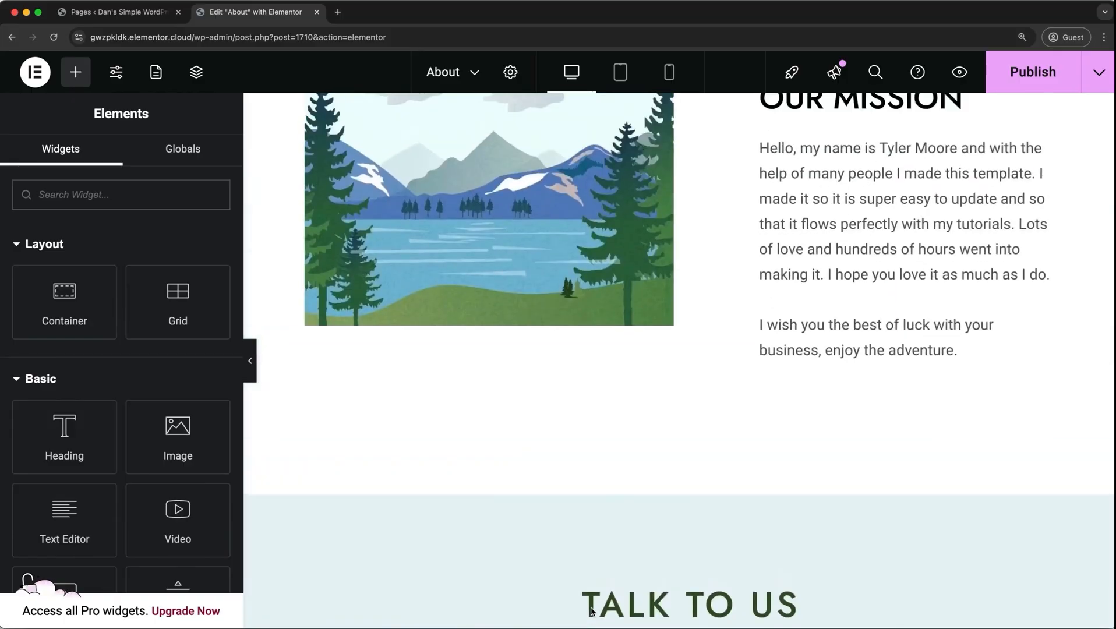
{"action": "scroll", "coordinate": [592, 611], "scroll_direction": "up", "scroll_amount": 10}
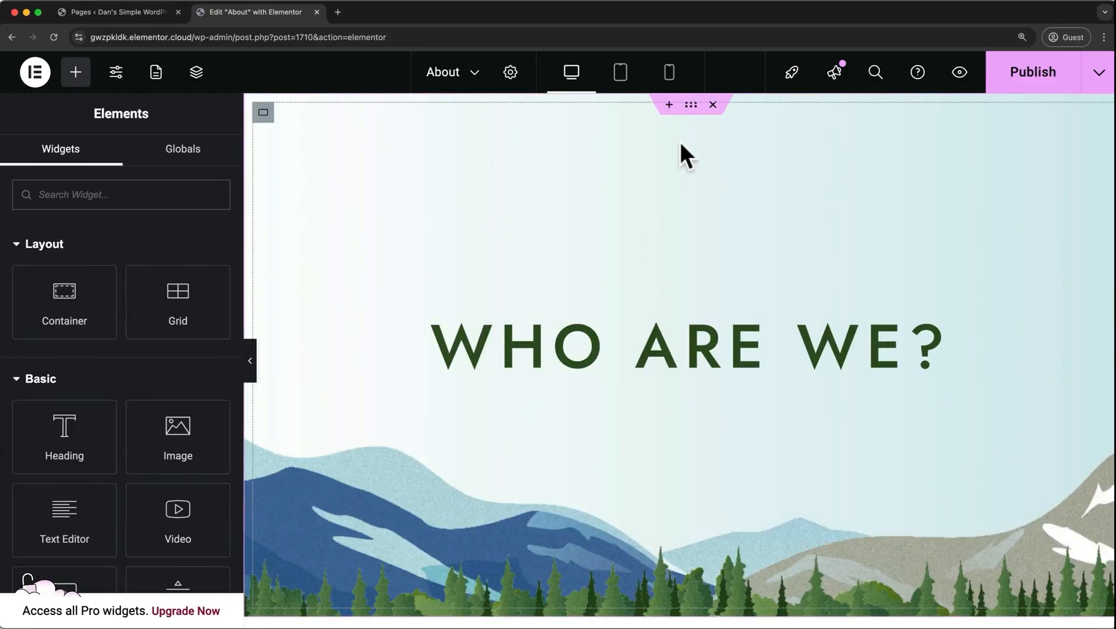
{"action": "left_click", "coordinate": [688, 108]}
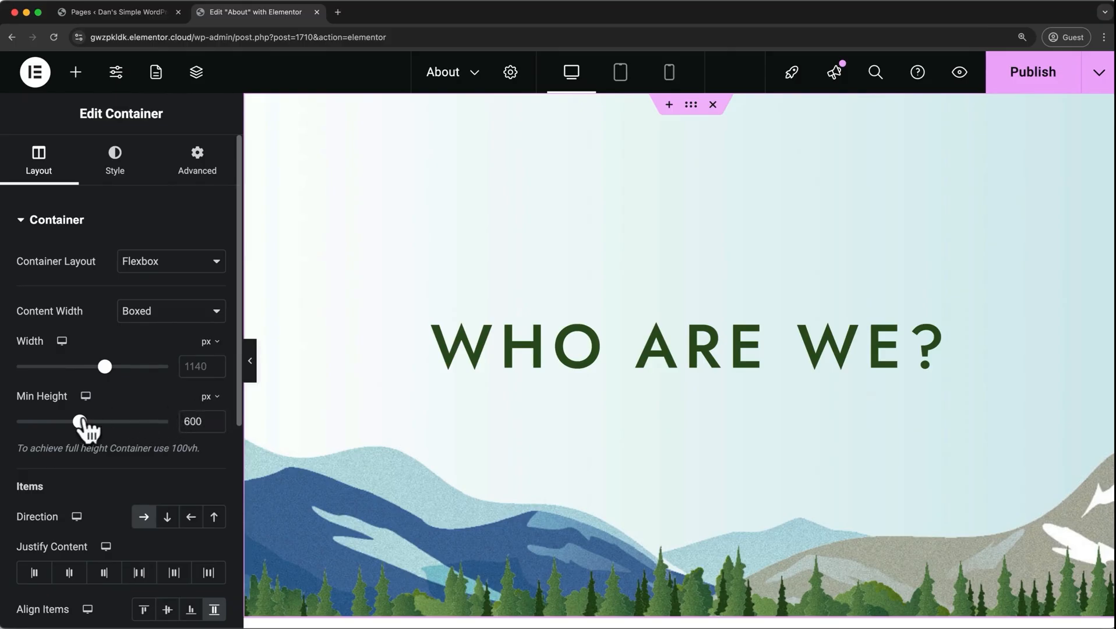
{"action": "mouse_move", "coordinate": [80, 422]}
{"action": "left_mouse_down"}
{"action": "mouse_move", "coordinate": [65, 431]}
{"action": "mouse_move", "coordinate": [82, 431]}
{"action": "left_mouse_up"}
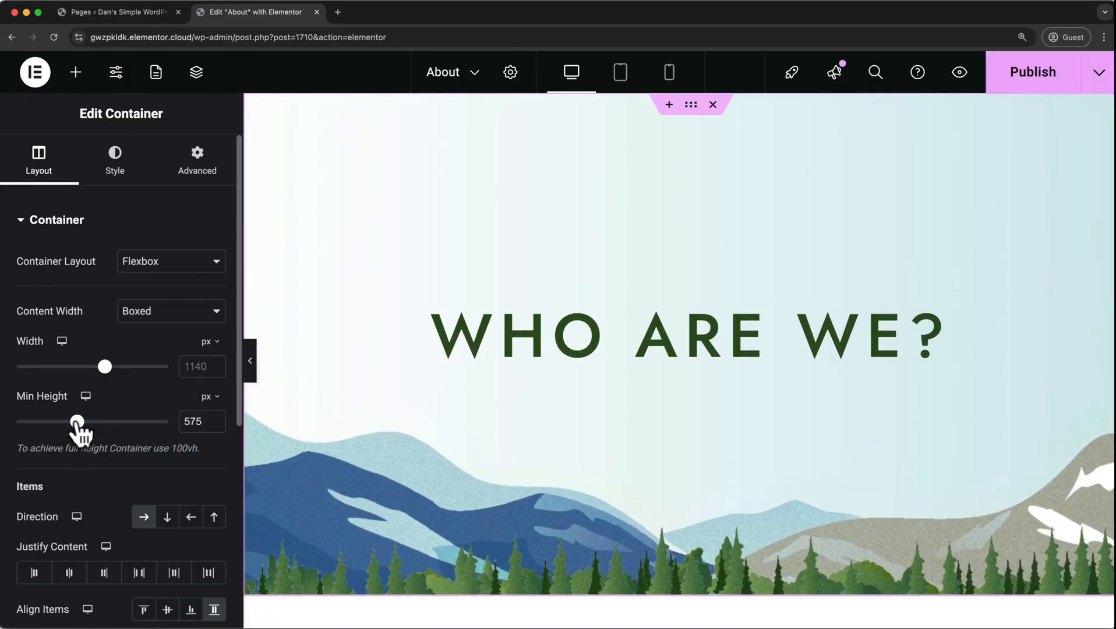
{"action": "double_click", "coordinate": [196, 421]}
{"action": "type", "text": "600"}
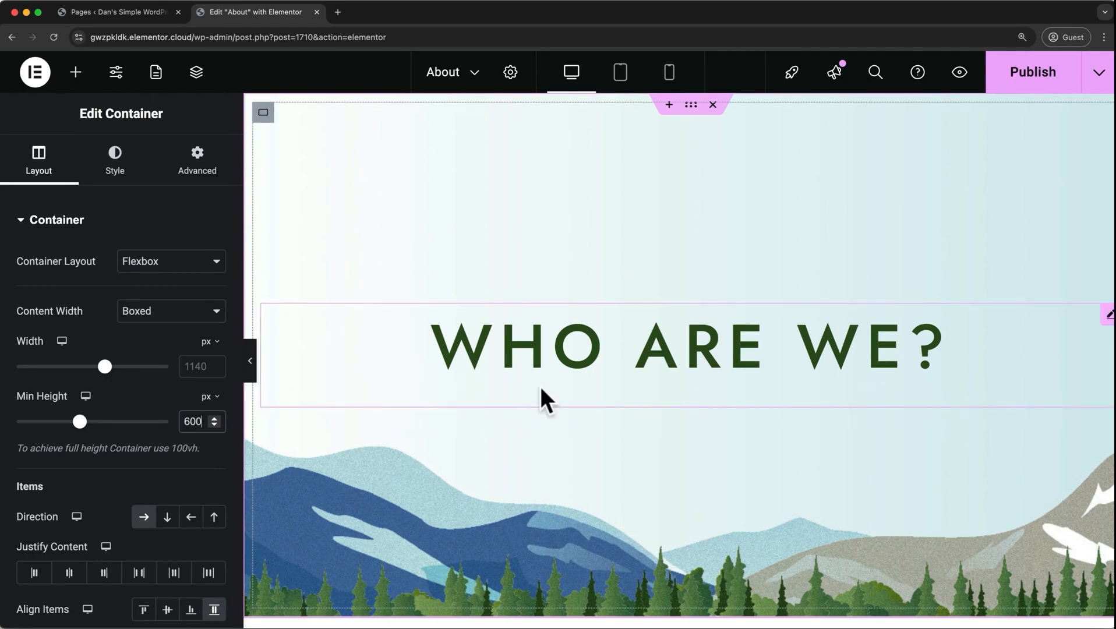
View the live site's Home page and examine the layout of its three service columns.
{"action": "left_click", "coordinate": [1101, 75]}
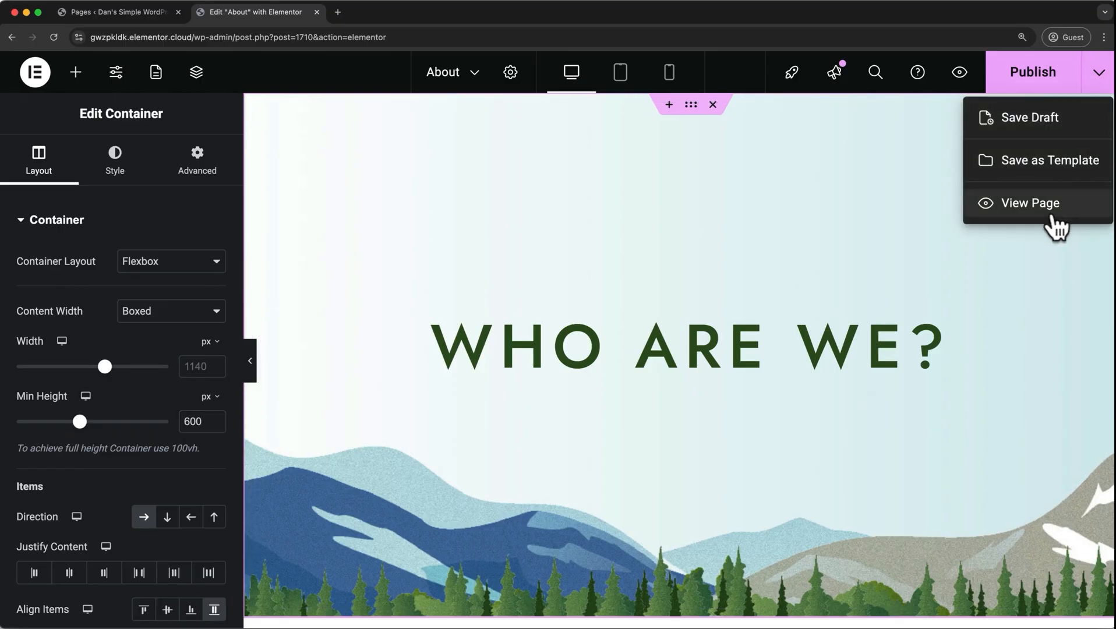
{"action": "left_click", "coordinate": [1054, 217]}
{"action": "left_click", "coordinate": [792, 129]}
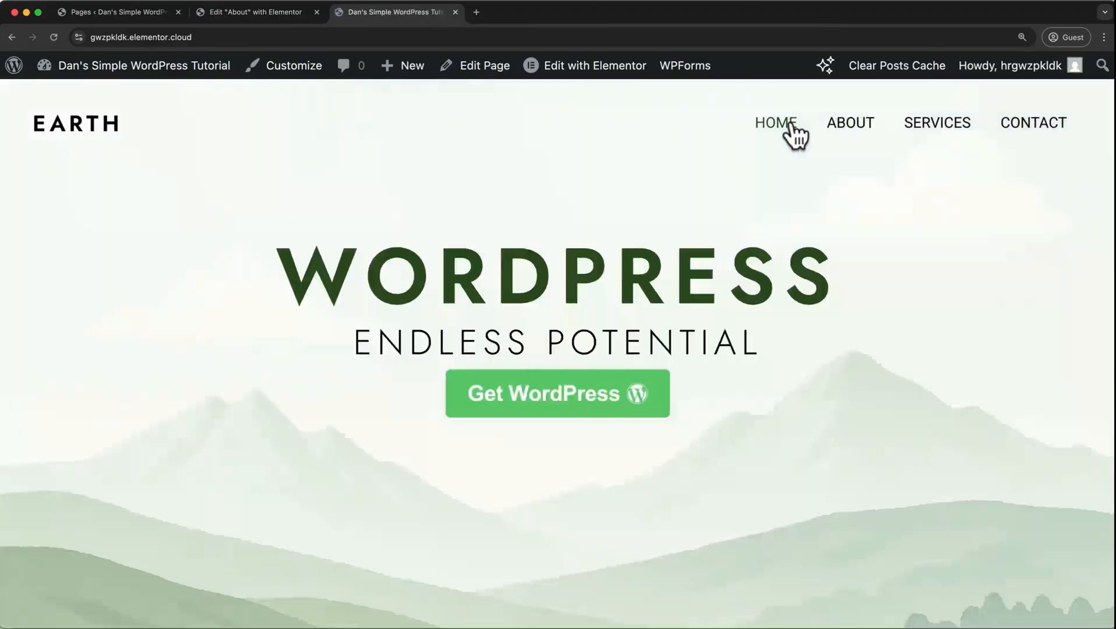
{"action": "scroll", "coordinate": [794, 134], "scroll_direction": "down", "scroll_amount": 10}
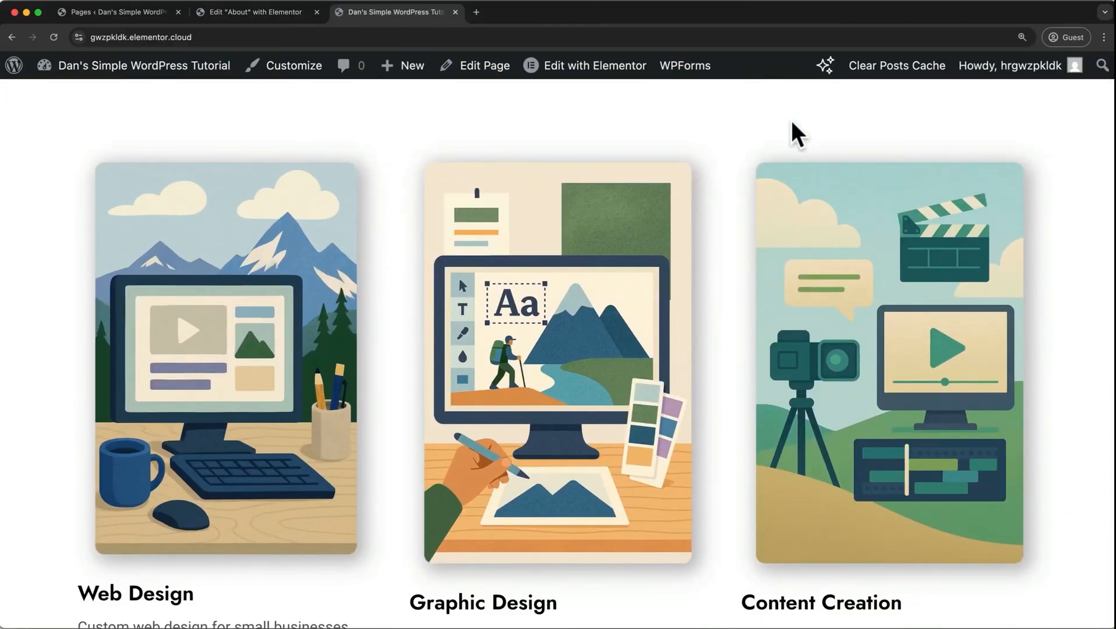
{"action": "scroll", "coordinate": [664, 312], "scroll_direction": "down", "scroll_amount": 4}
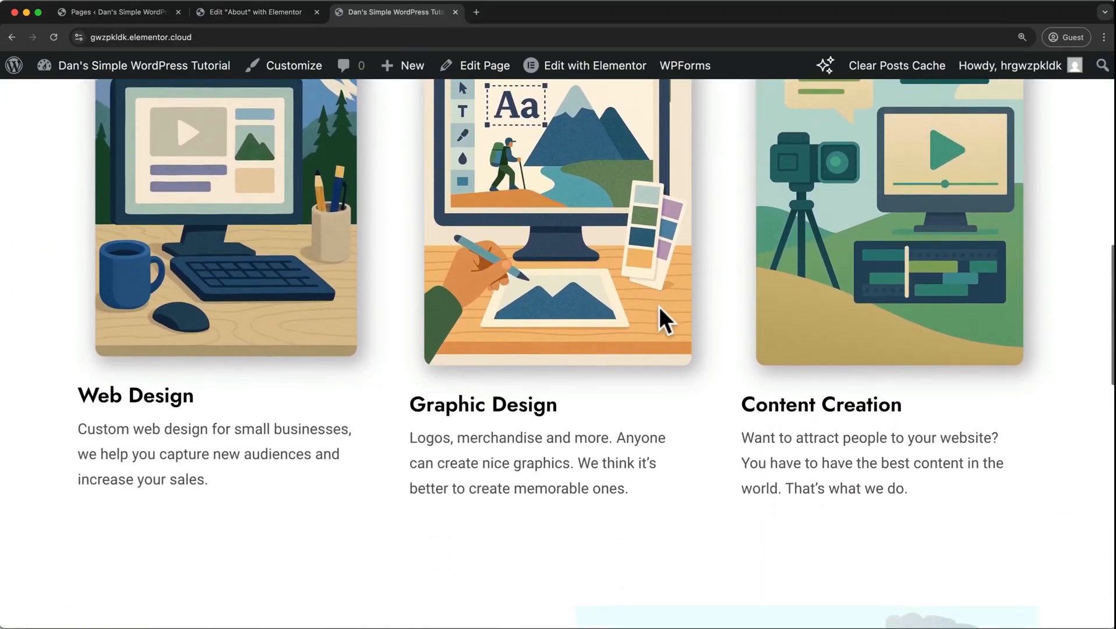
{"action": "scroll", "coordinate": [659, 306], "scroll_direction": "up", "scroll_amount": 3}
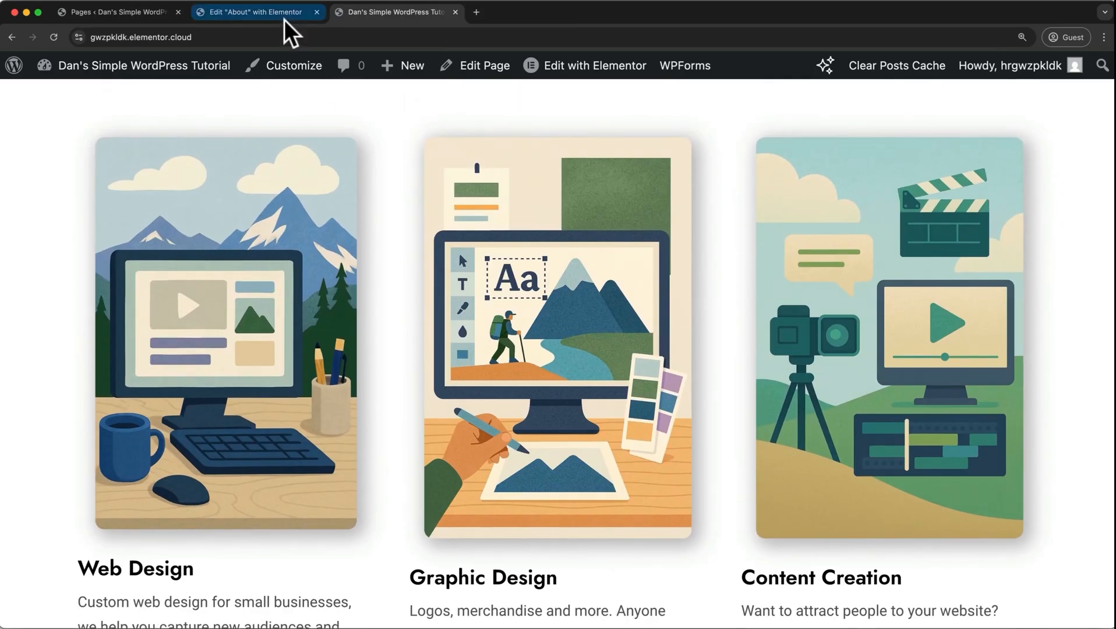
Return to the About page editor, and insert a full-width, single-column Flexbox container between the hero and Our Mission sections.
{"action": "left_click", "coordinate": [285, 14]}
{"action": "scroll", "coordinate": [493, 208], "scroll_direction": "down", "scroll_amount": 3}
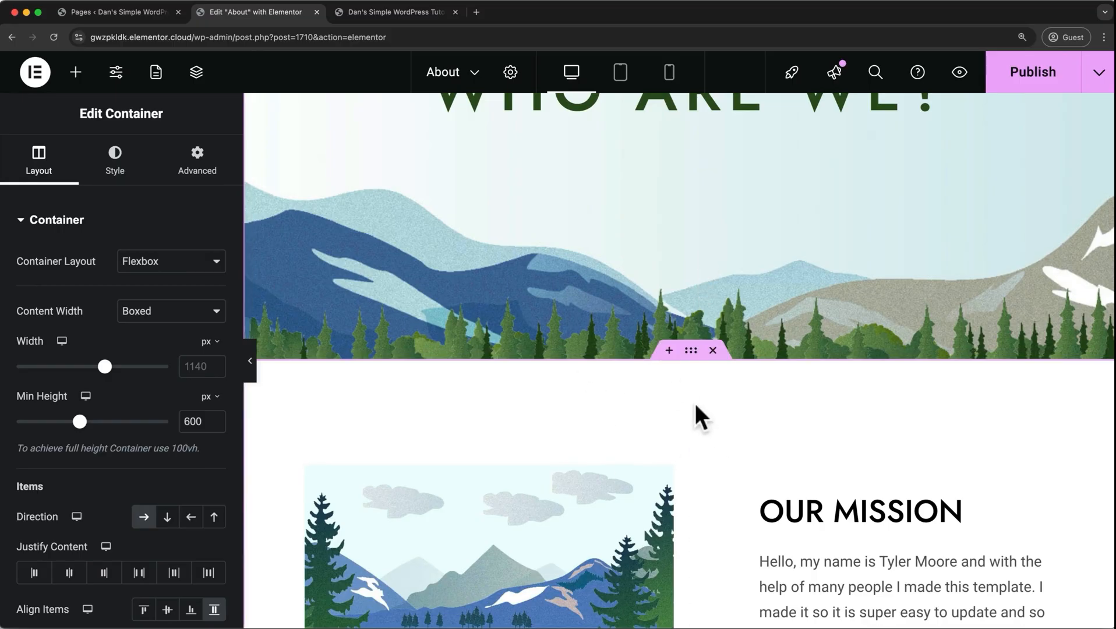
{"action": "left_click", "coordinate": [670, 353]}
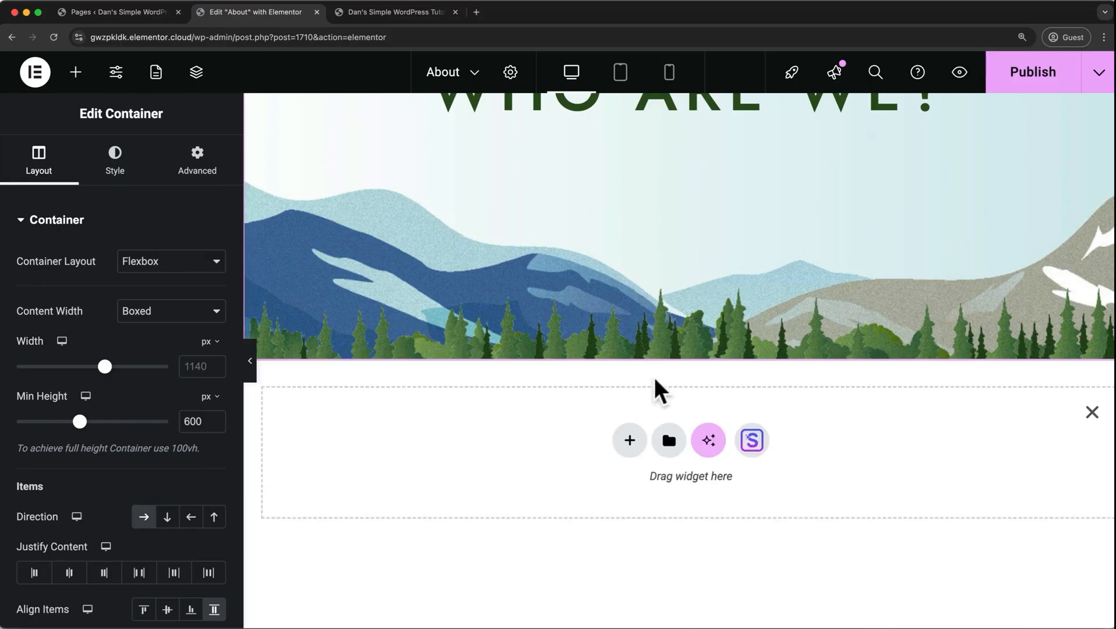
{"action": "left_click", "coordinate": [627, 442]}
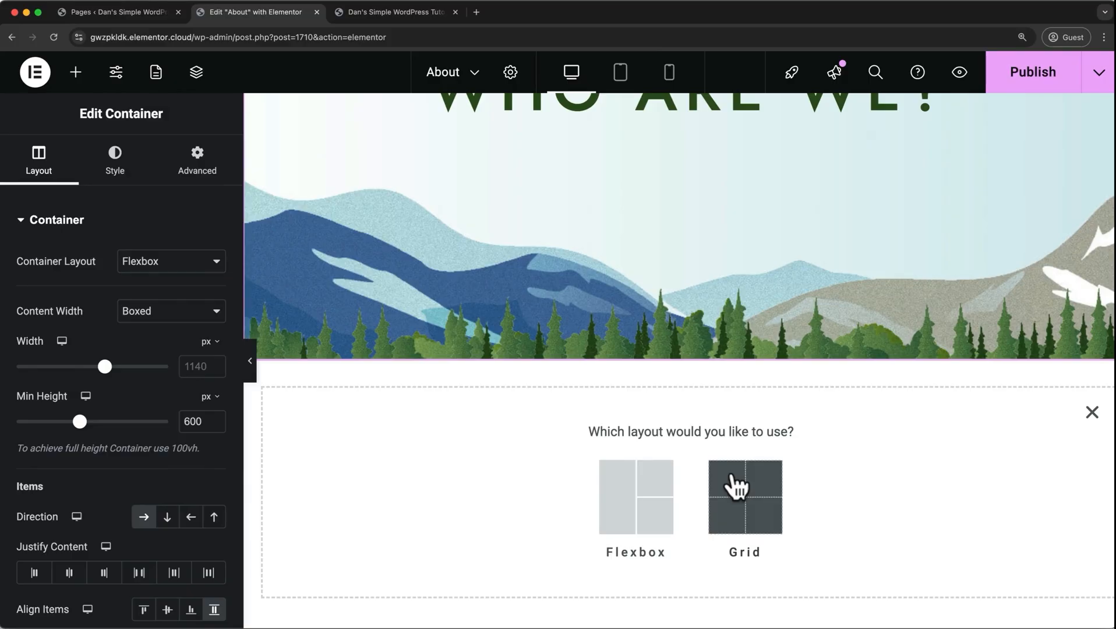
{"action": "left_click", "coordinate": [664, 500]}
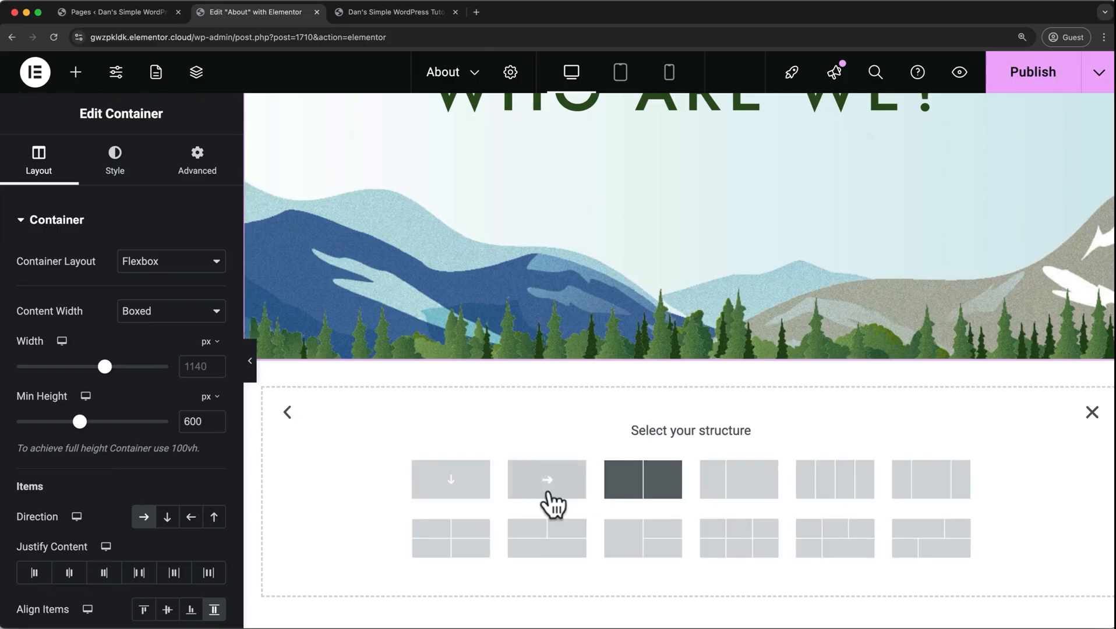
{"action": "left_click", "coordinate": [485, 497]}
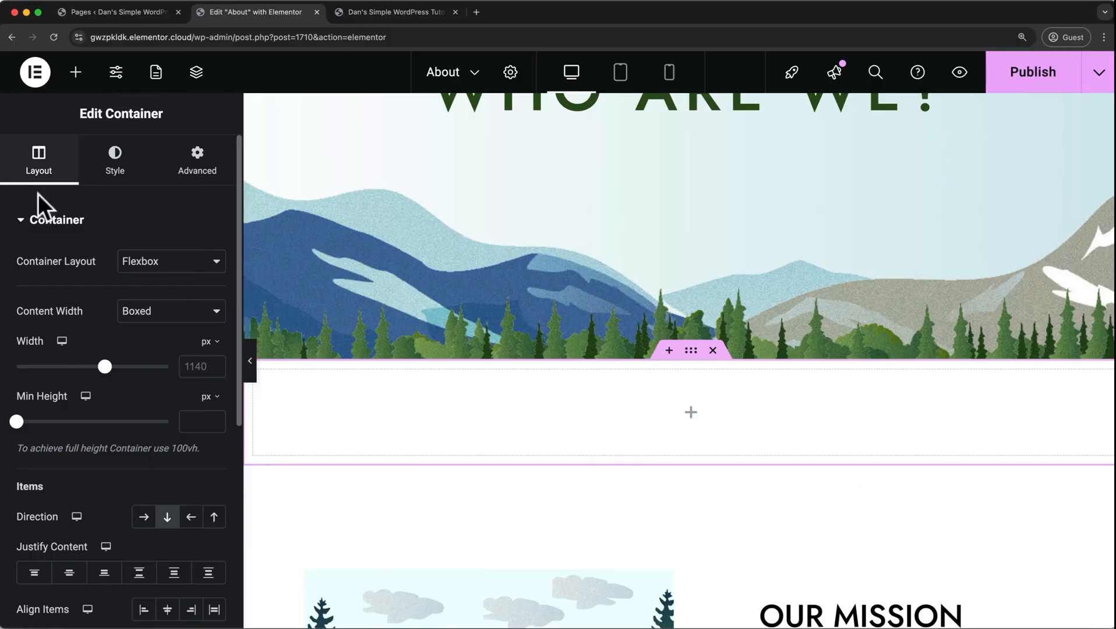
{"action": "left_click", "coordinate": [140, 309]}
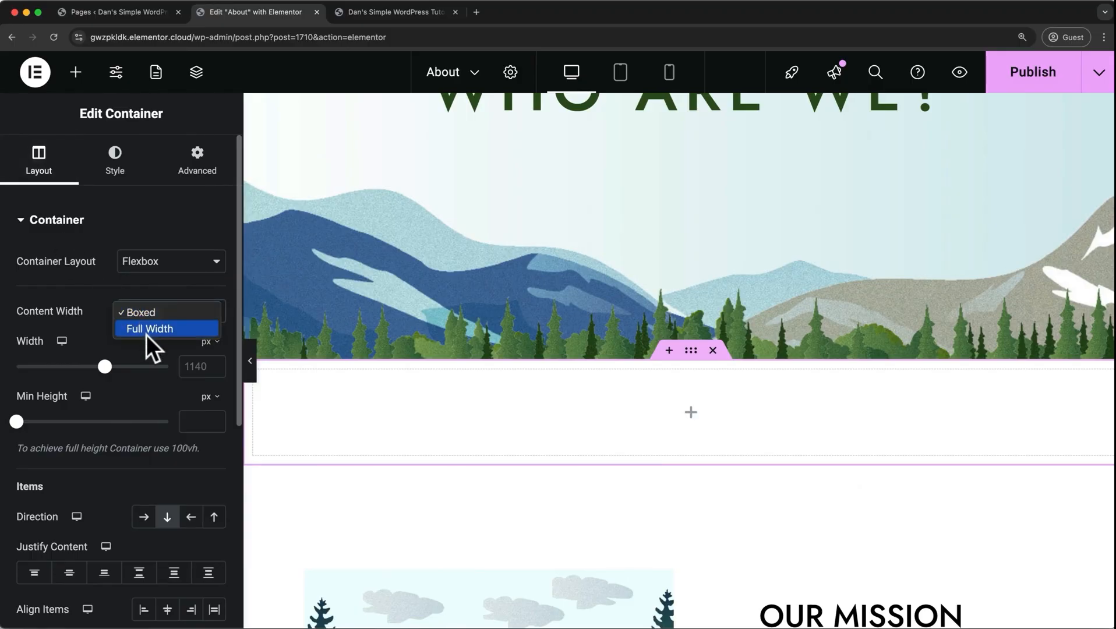
{"action": "left_click", "coordinate": [147, 333]}
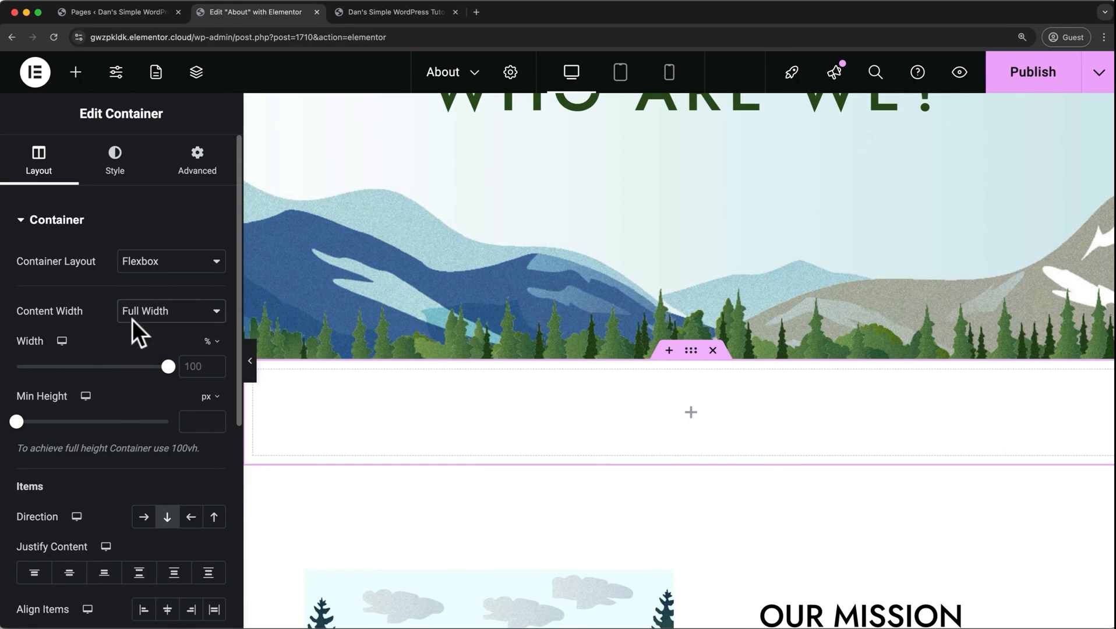
Nest a container inside the new empty section, with Full Width content and a width of 33.33%.
{"action": "left_click", "coordinate": [72, 78]}
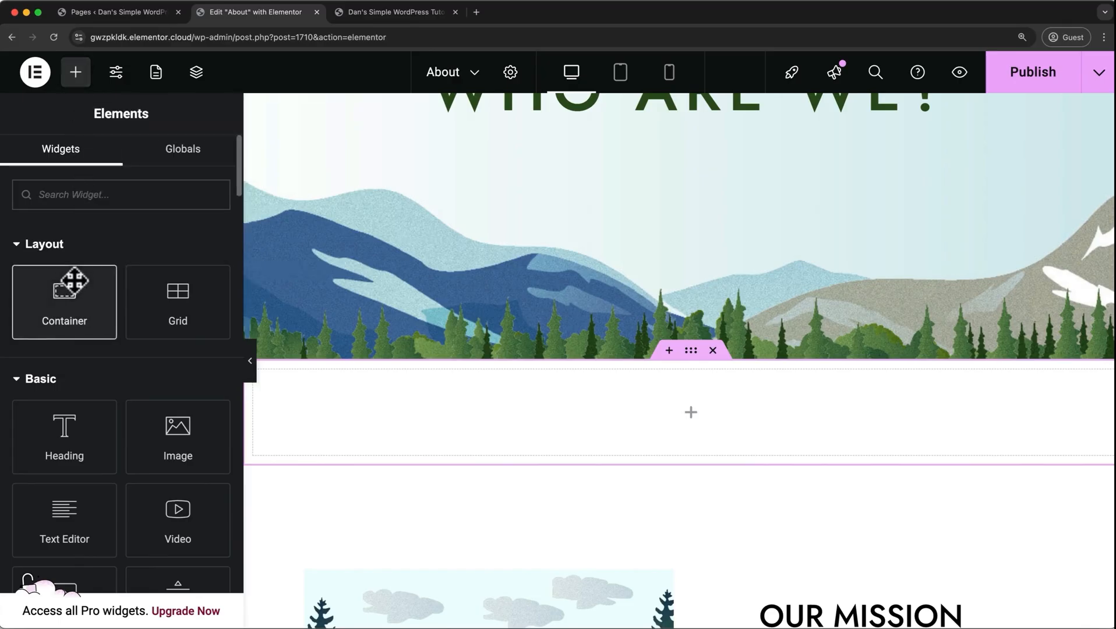
{"action": "left_click_drag", "start_coordinate": [66, 287], "coordinate": [338, 386]}
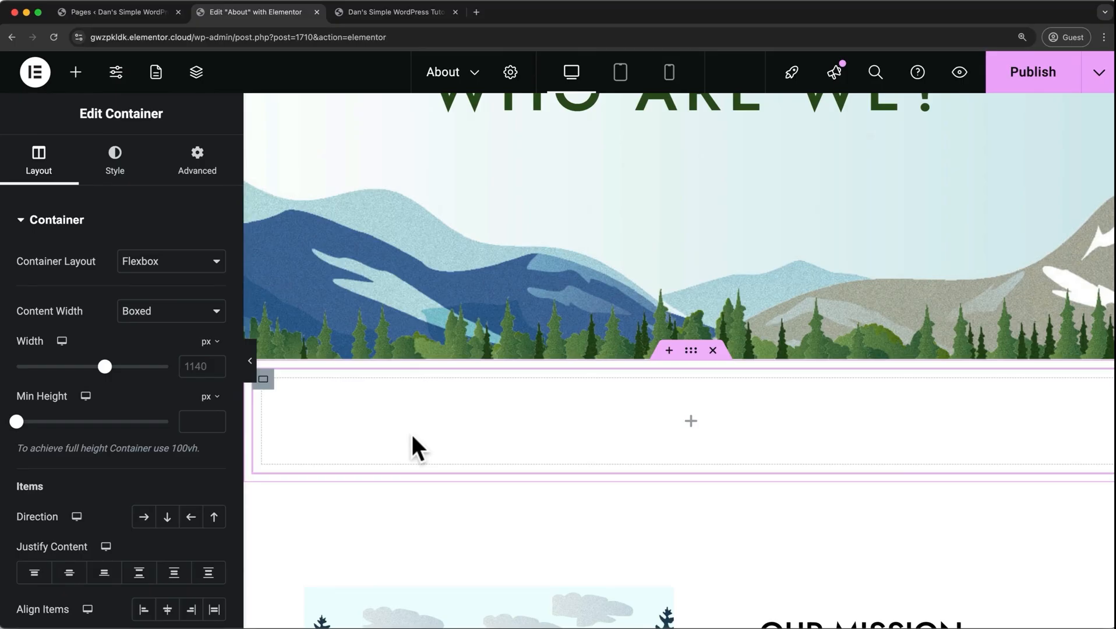
{"action": "left_click", "coordinate": [212, 317]}
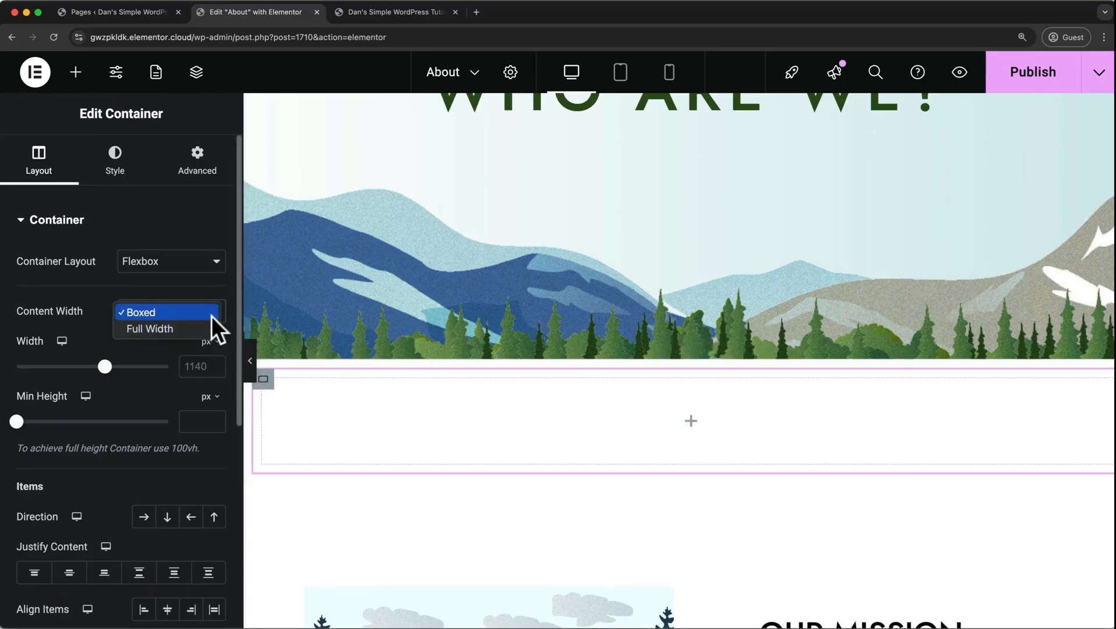
{"action": "left_click", "coordinate": [185, 323]}
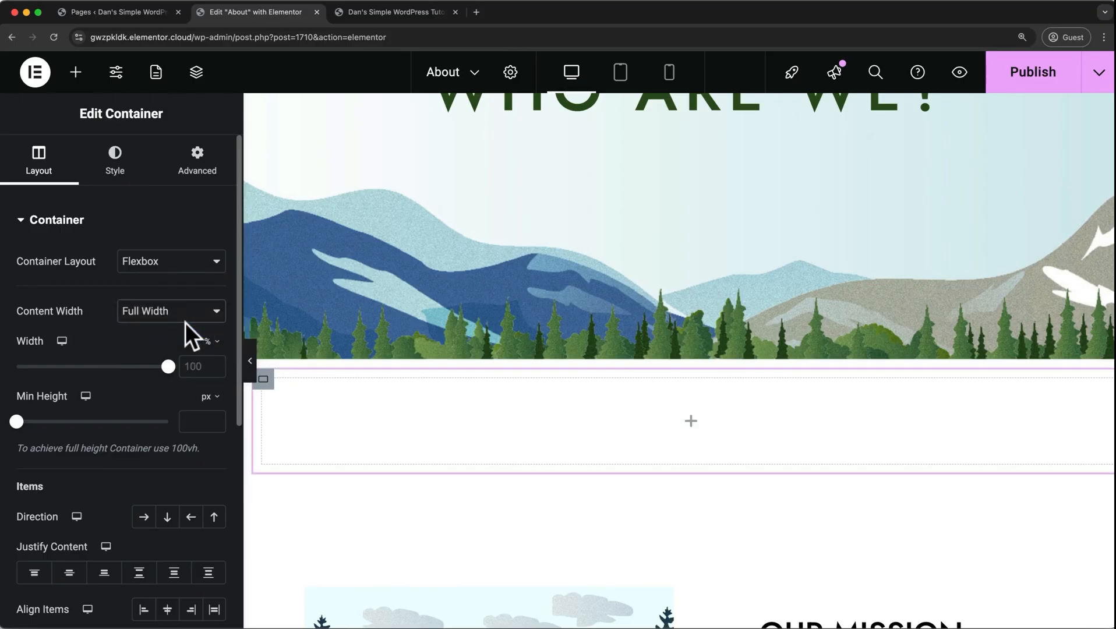
{"action": "left_click", "coordinate": [203, 364]}
{"action": "type", "text": "33.33"}
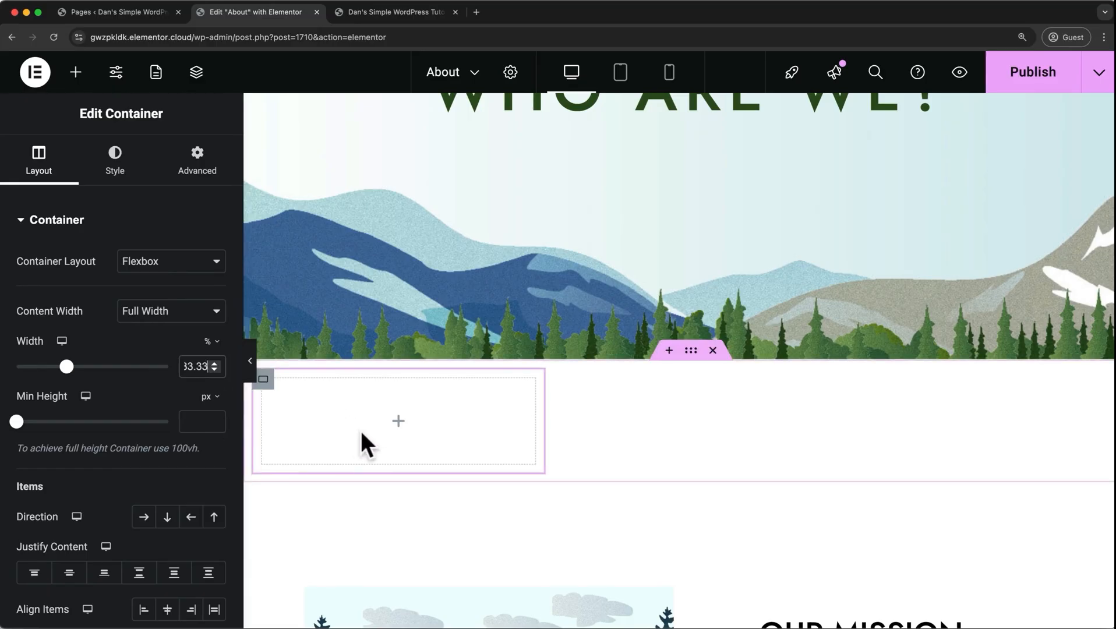
Duplicate the empty 33.33% container twice, giving three equal containers within the section.
{"action": "right_click", "coordinate": [462, 425]}
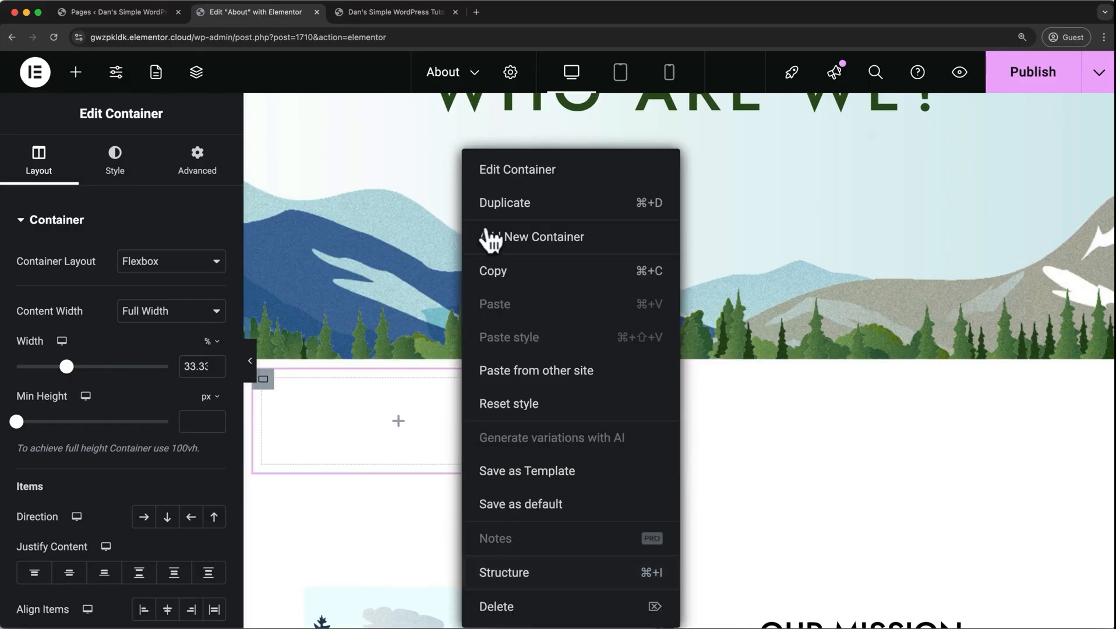
{"action": "left_click", "coordinate": [501, 206]}
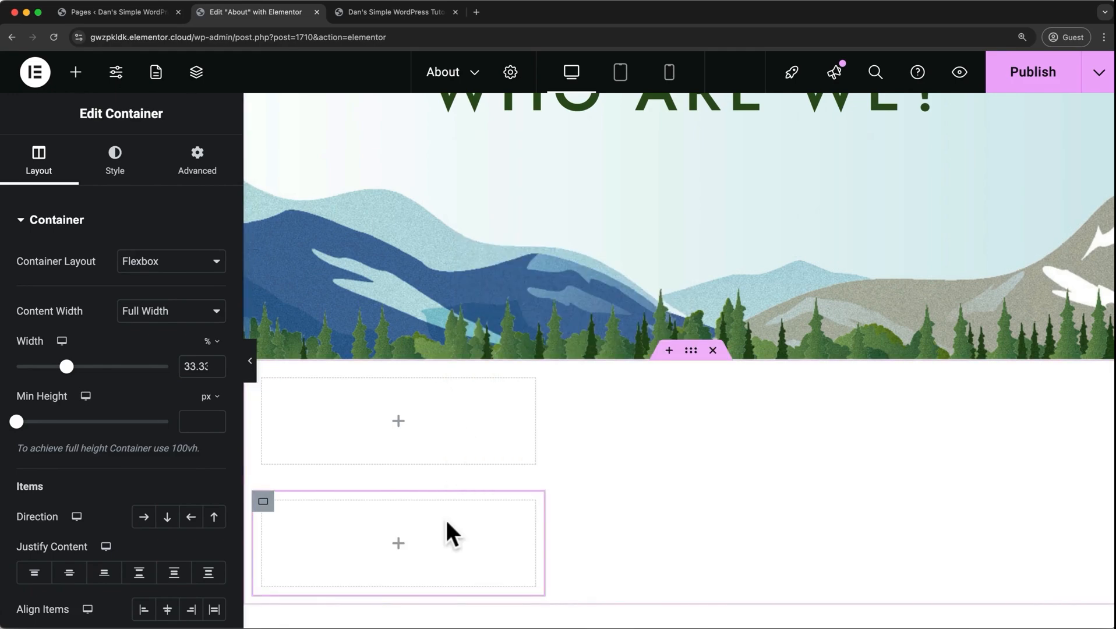
{"action": "key", "text": "super+d"}
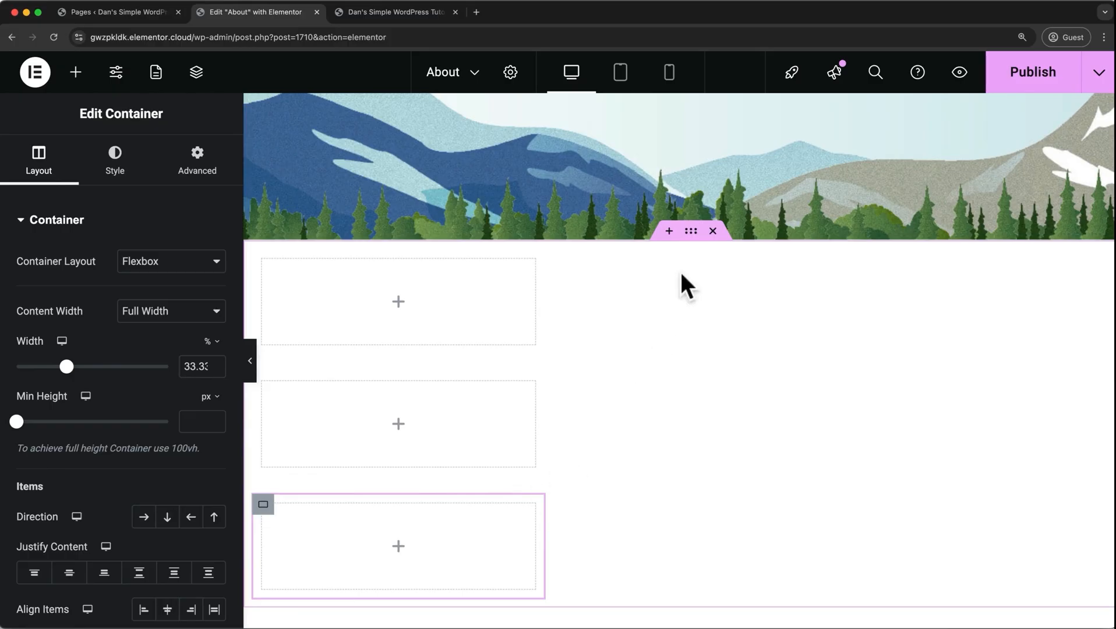
Set the parent container's direction to horizontal row and justify its content to the center.
{"action": "left_click", "coordinate": [692, 233]}
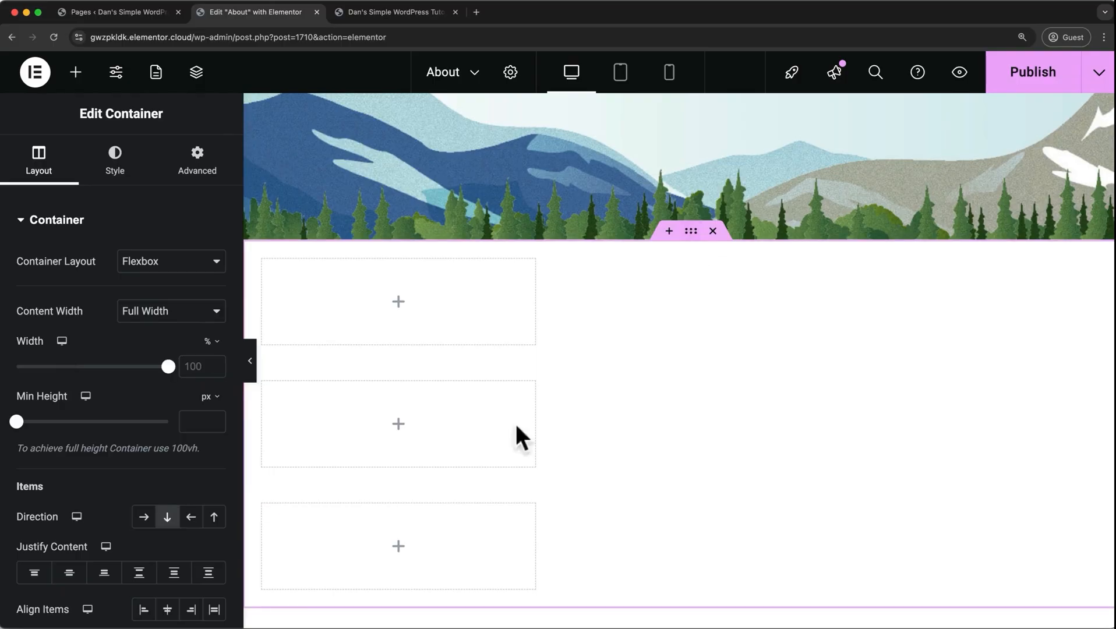
{"action": "left_click", "coordinate": [144, 519]}
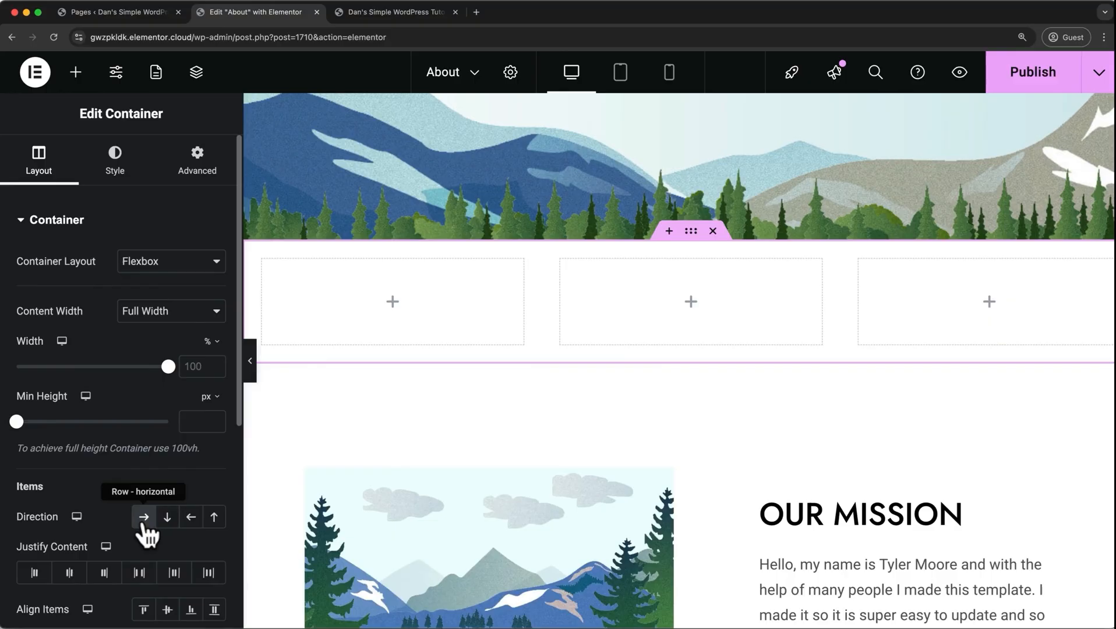
{"action": "left_click", "coordinate": [69, 582]}
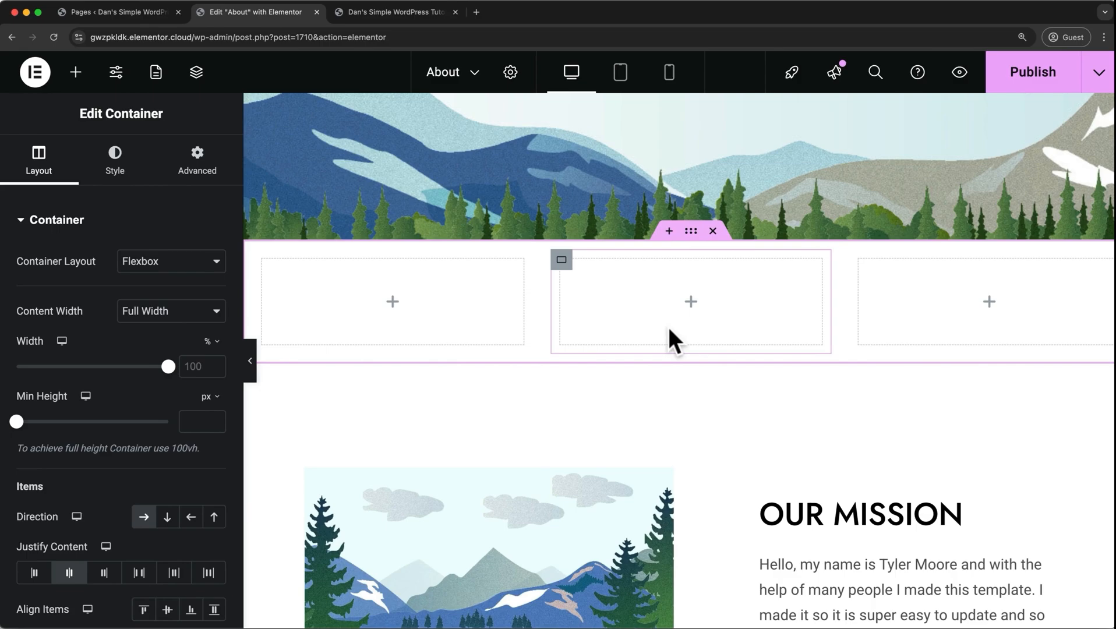
Add an Image widget, a Heading widget and a Text Editor widget, stacked in that order, to the first column.
{"action": "left_click", "coordinate": [76, 75]}
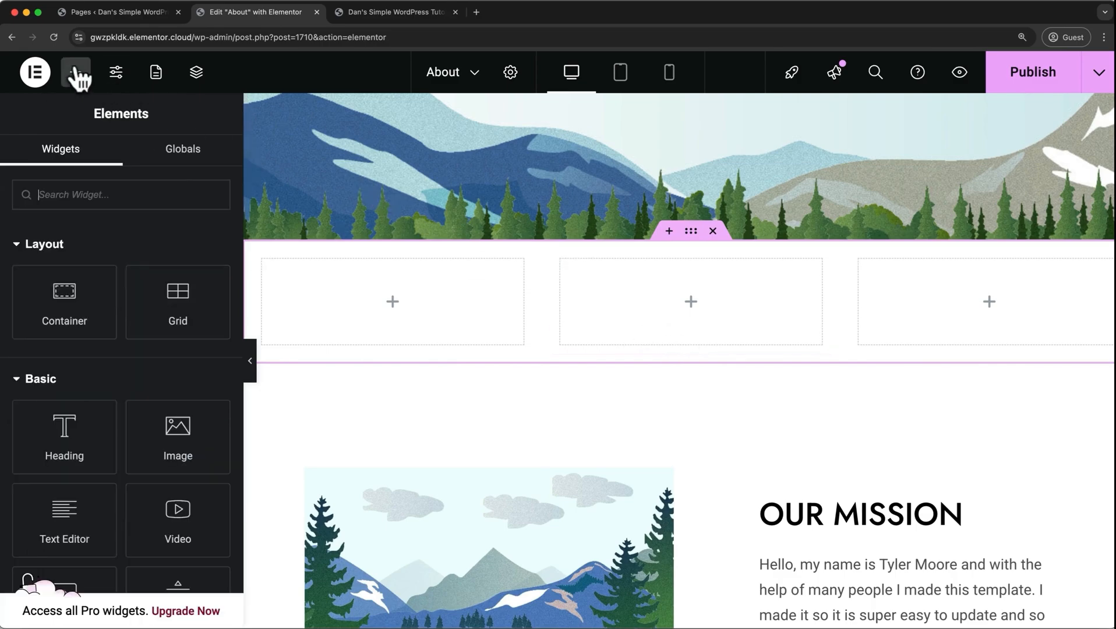
{"action": "left_click_drag", "start_coordinate": [179, 427], "coordinate": [356, 272]}
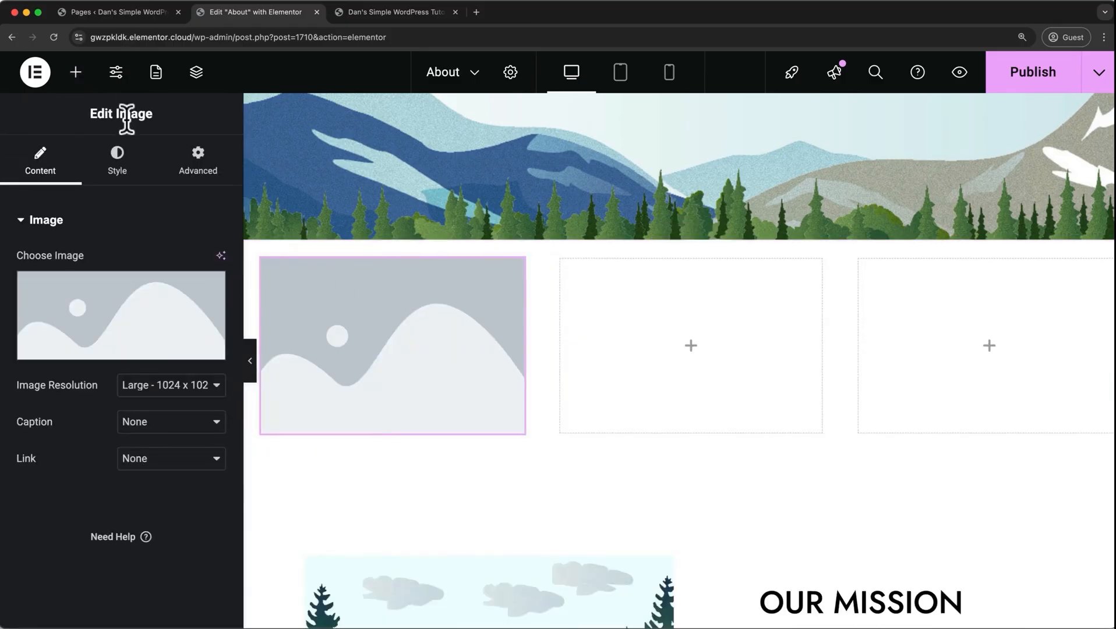
{"action": "left_click", "coordinate": [76, 73]}
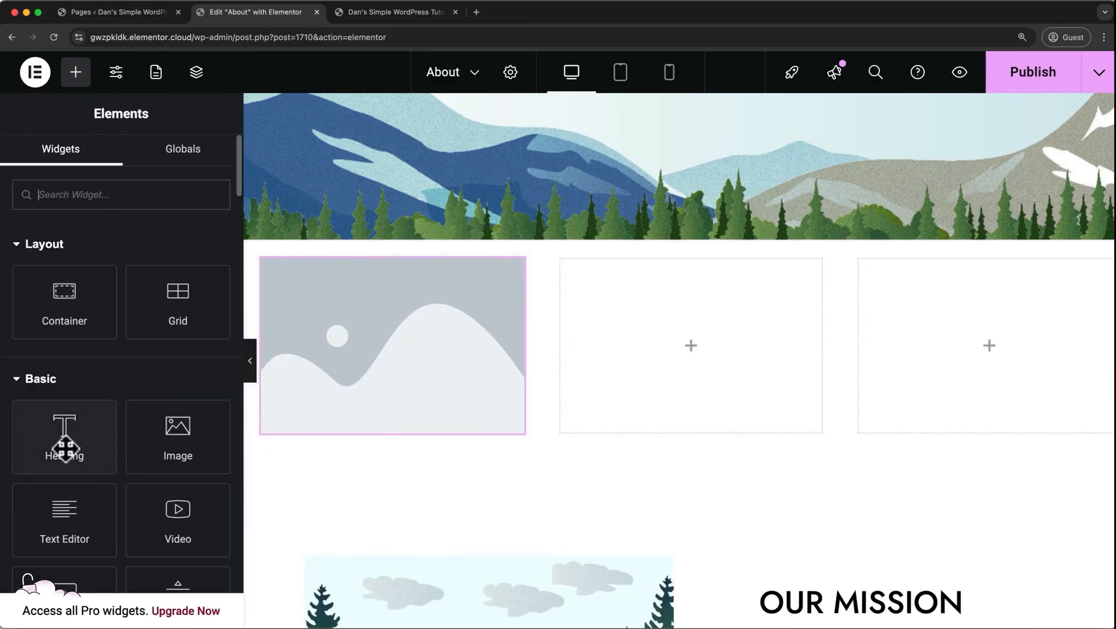
{"action": "left_click_drag", "start_coordinate": [64, 446], "coordinate": [385, 423]}
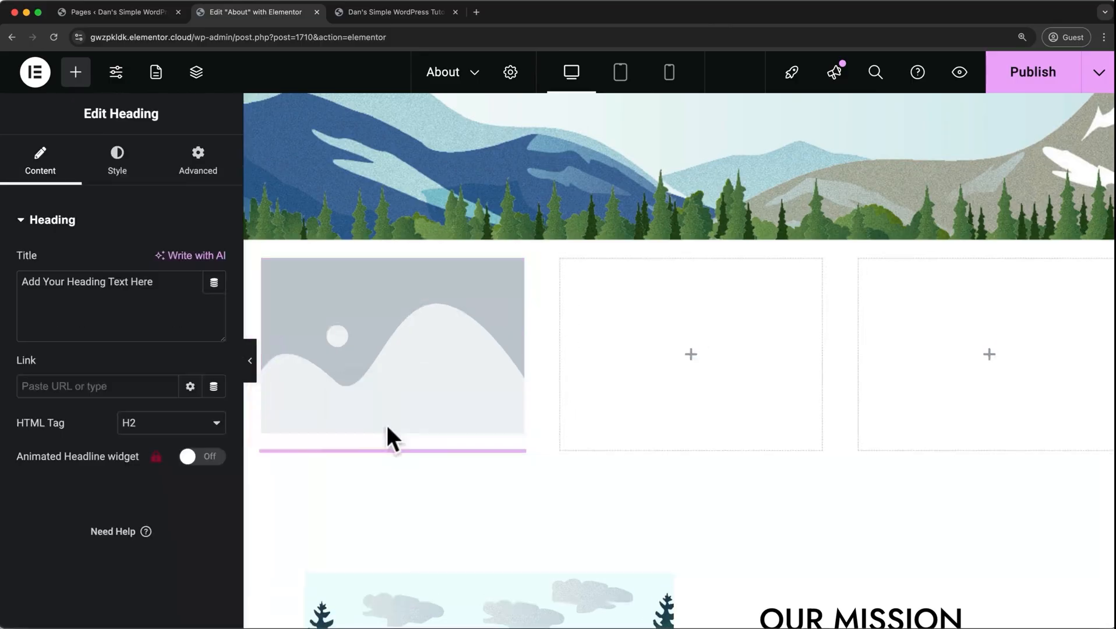
{"action": "left_click", "coordinate": [76, 73]}
{"action": "scroll", "coordinate": [70, 341], "scroll_direction": "down", "scroll_amount": 1}
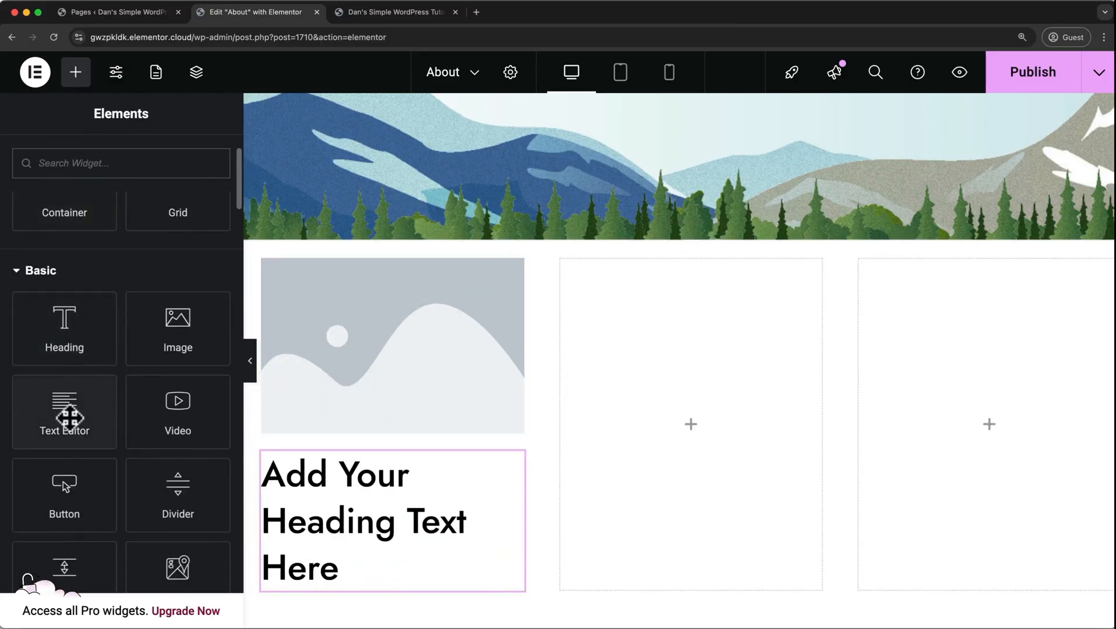
{"action": "left_click_drag", "start_coordinate": [68, 417], "coordinate": [397, 564]}
{"action": "scroll", "coordinate": [396, 565], "scroll_direction": "down", "scroll_amount": 3}
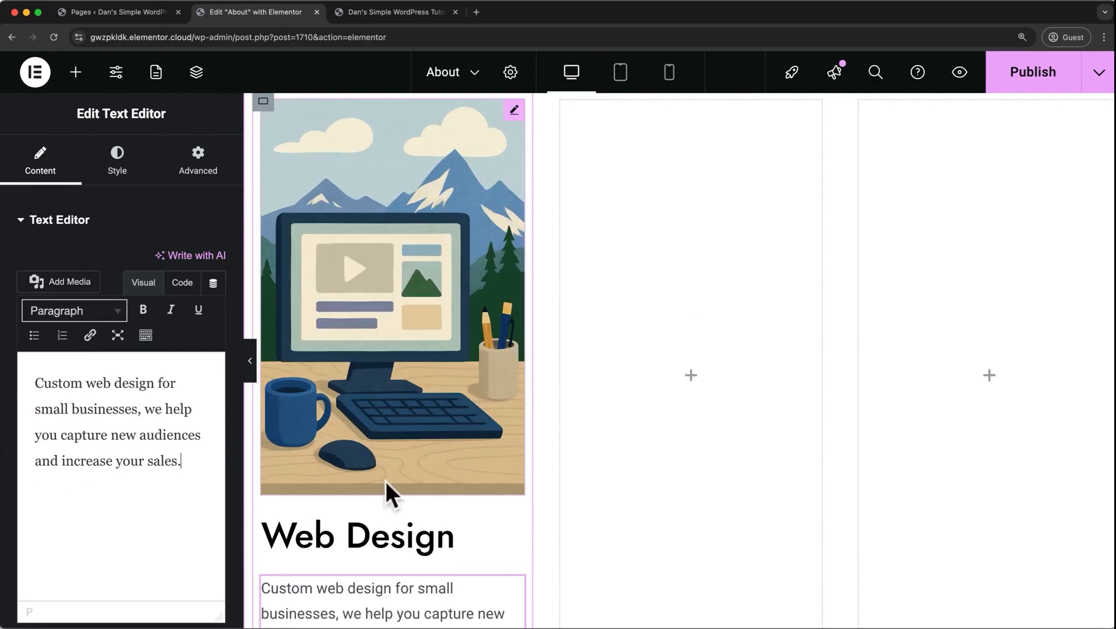
{"action": "scroll", "coordinate": [568, 419], "scroll_direction": "down", "scroll_amount": 5}
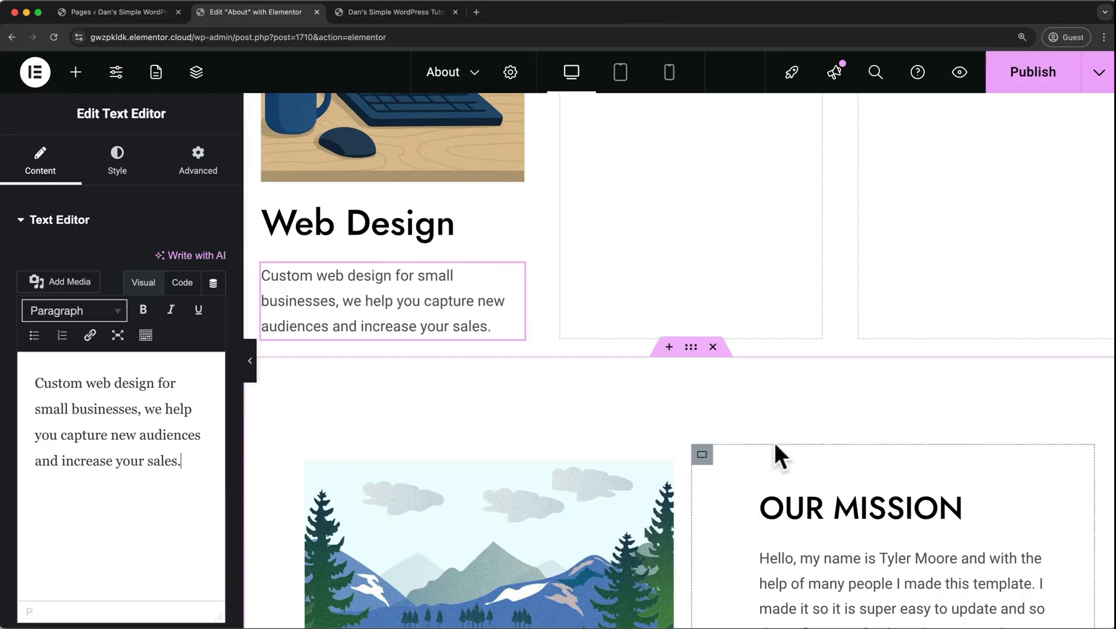
{"action": "left_click", "coordinate": [397, 234]}
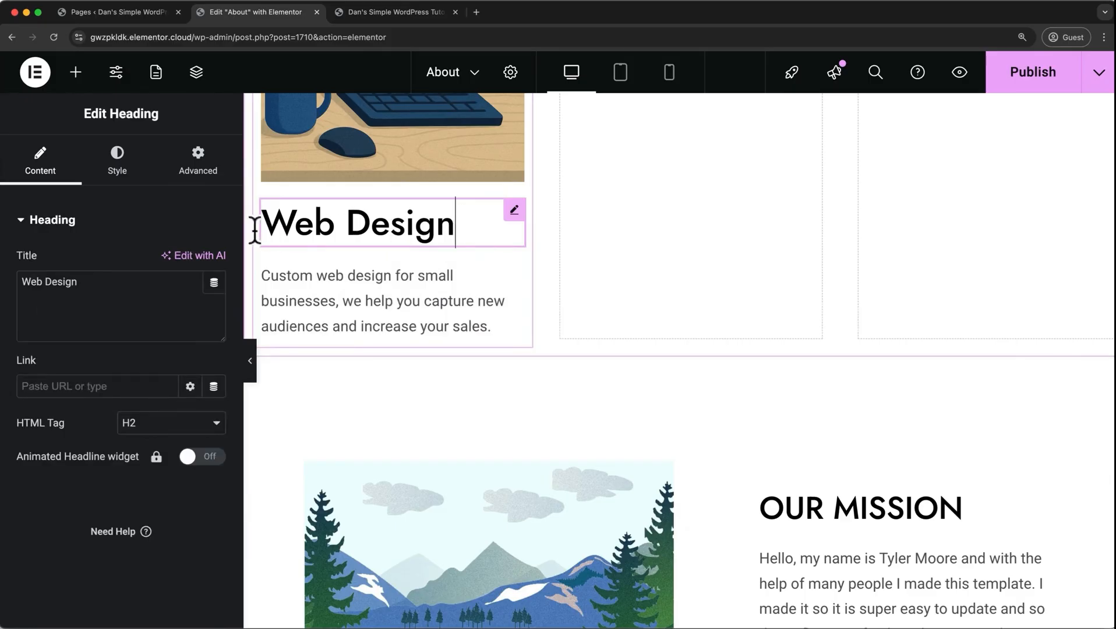
{"action": "left_click", "coordinate": [120, 172]}
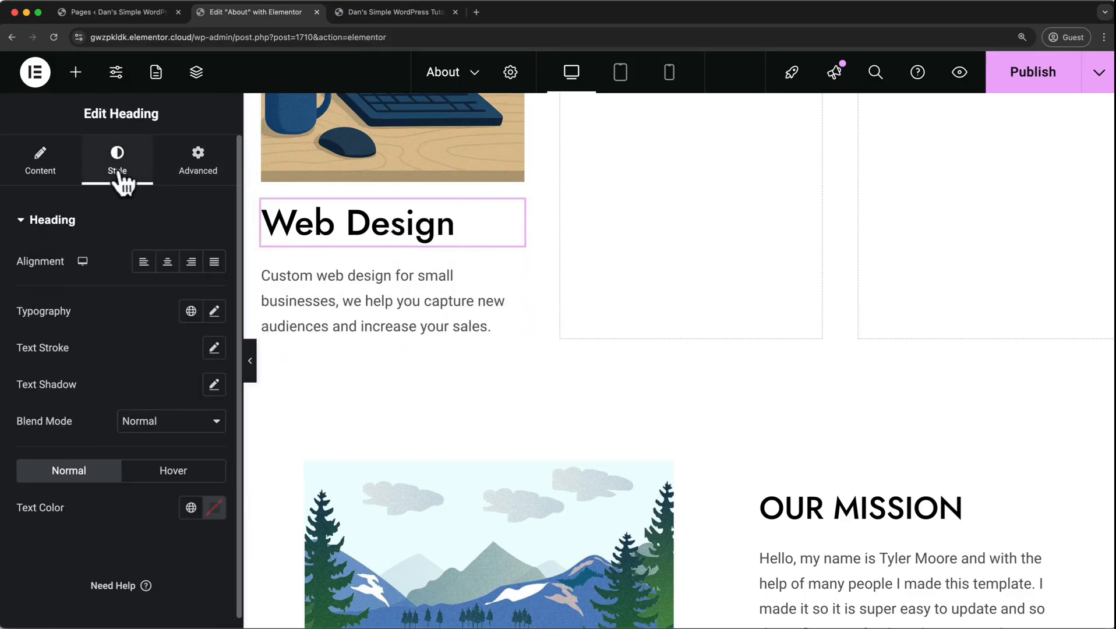
{"action": "left_click", "coordinate": [215, 312]}
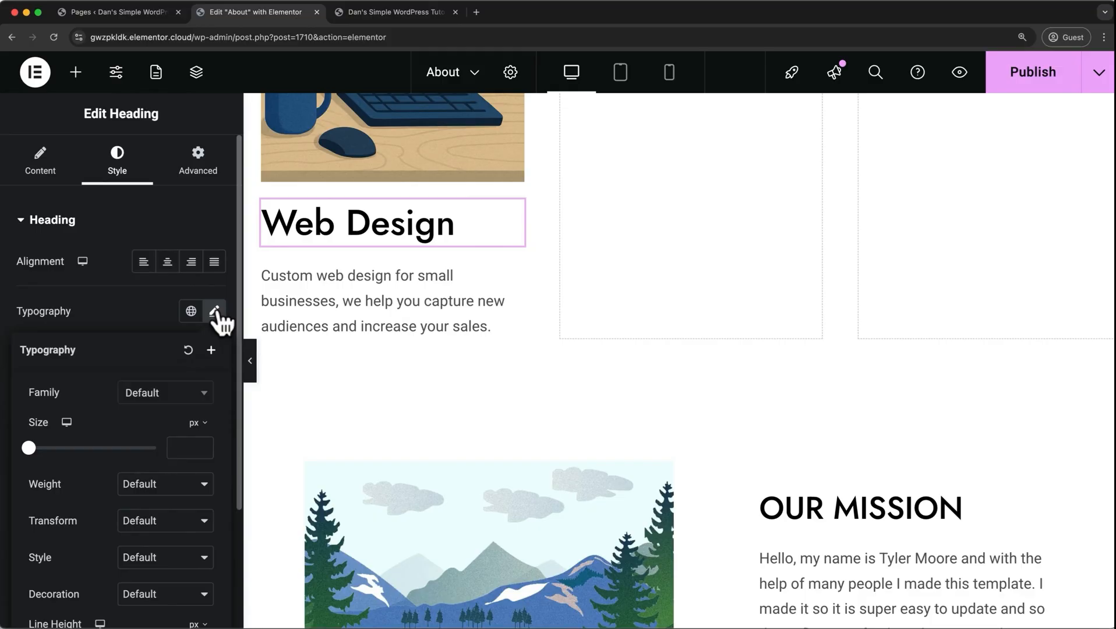
{"action": "scroll", "coordinate": [84, 490], "scroll_direction": "down", "scroll_amount": 1}
{"action": "left_click", "coordinate": [144, 467]}
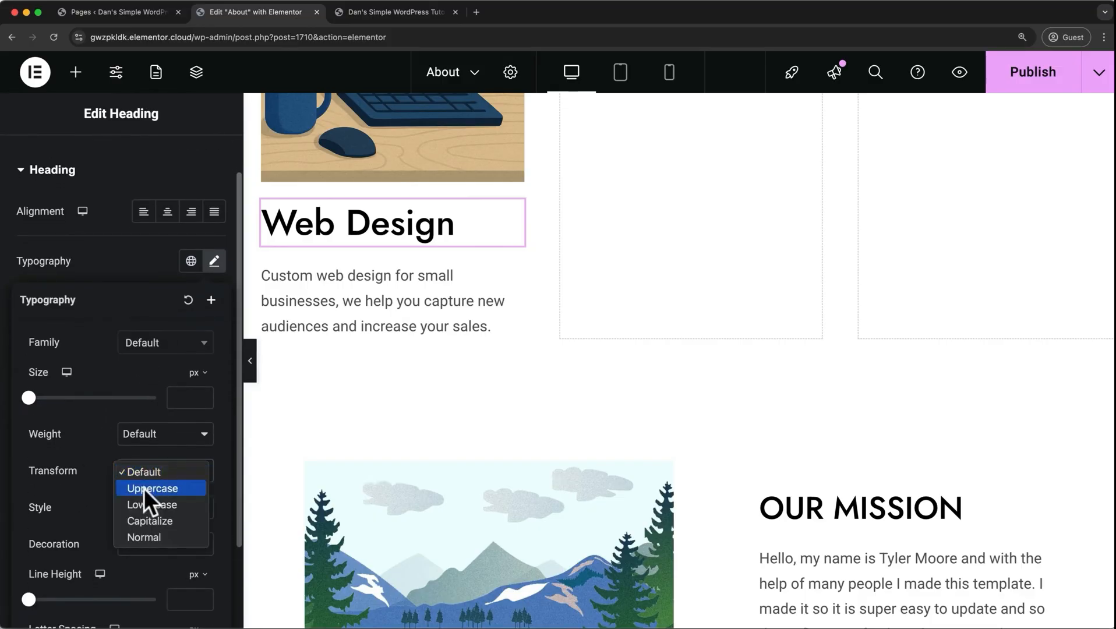
{"action": "left_click", "coordinate": [469, 406]}
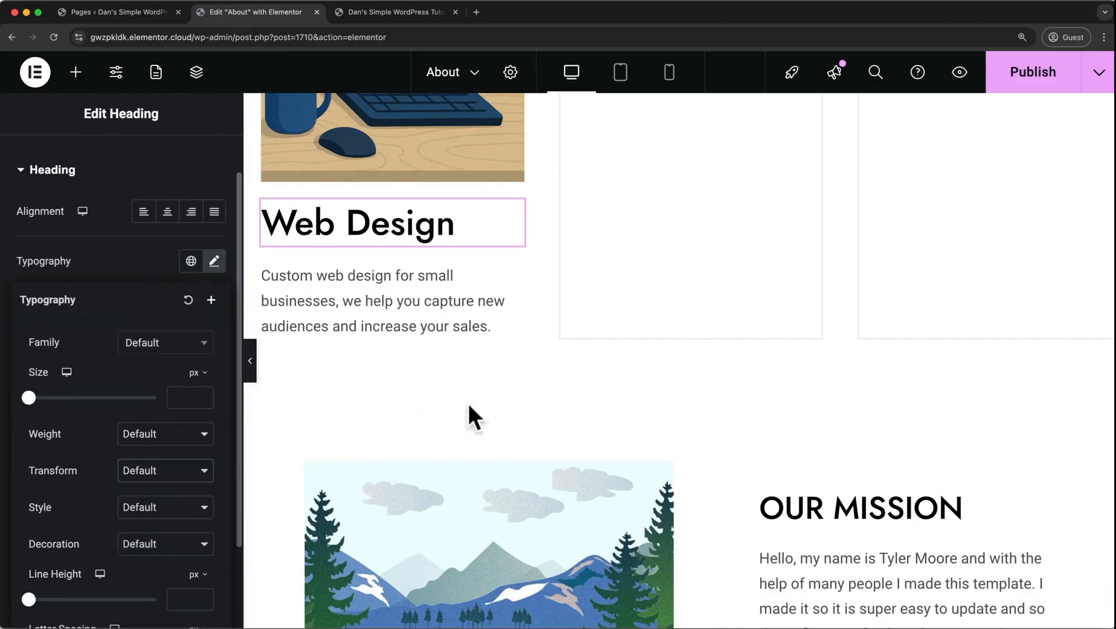
Copy the Our Mission heading and paste its style onto the Web Design heading.
{"action": "left_click", "coordinate": [808, 496]}
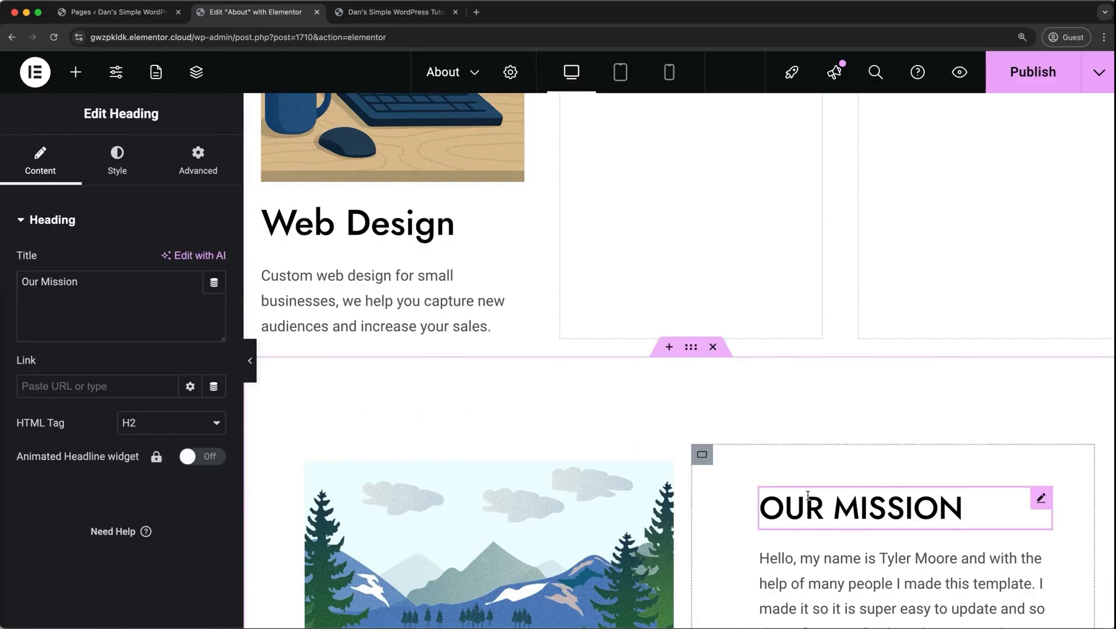
{"action": "right_click", "coordinate": [807, 496]}
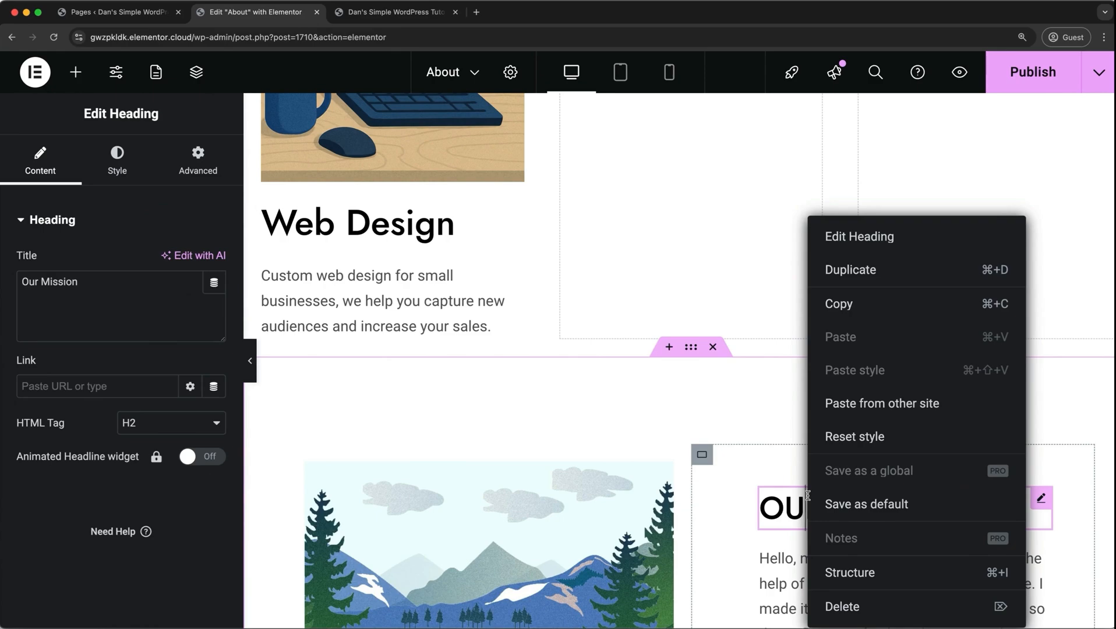
{"action": "left_click", "coordinate": [839, 304]}
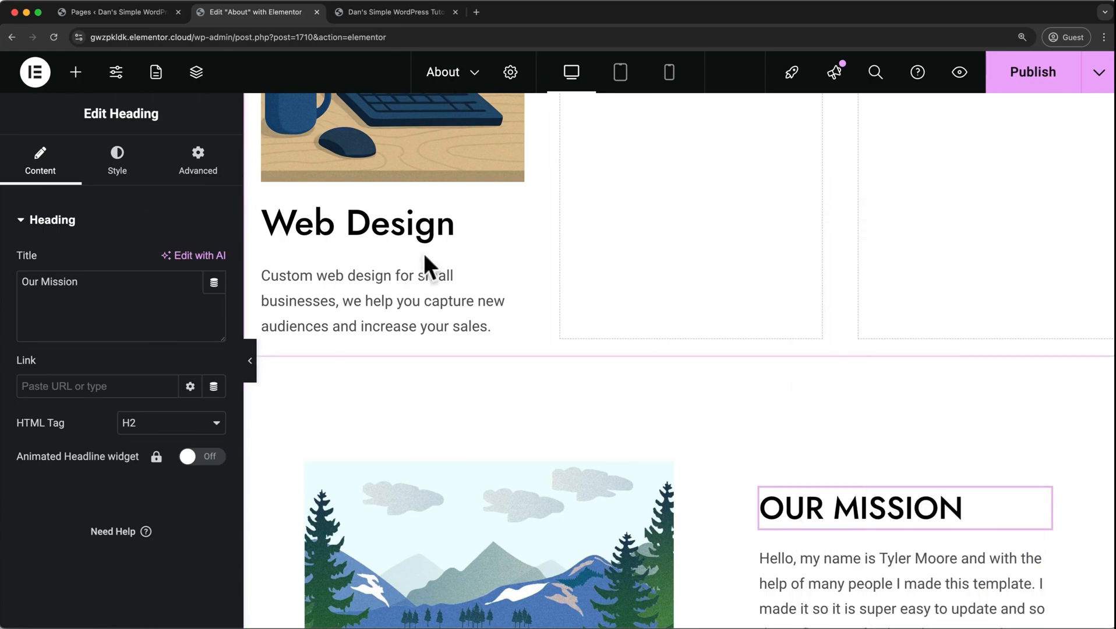
{"action": "right_click", "coordinate": [368, 224]}
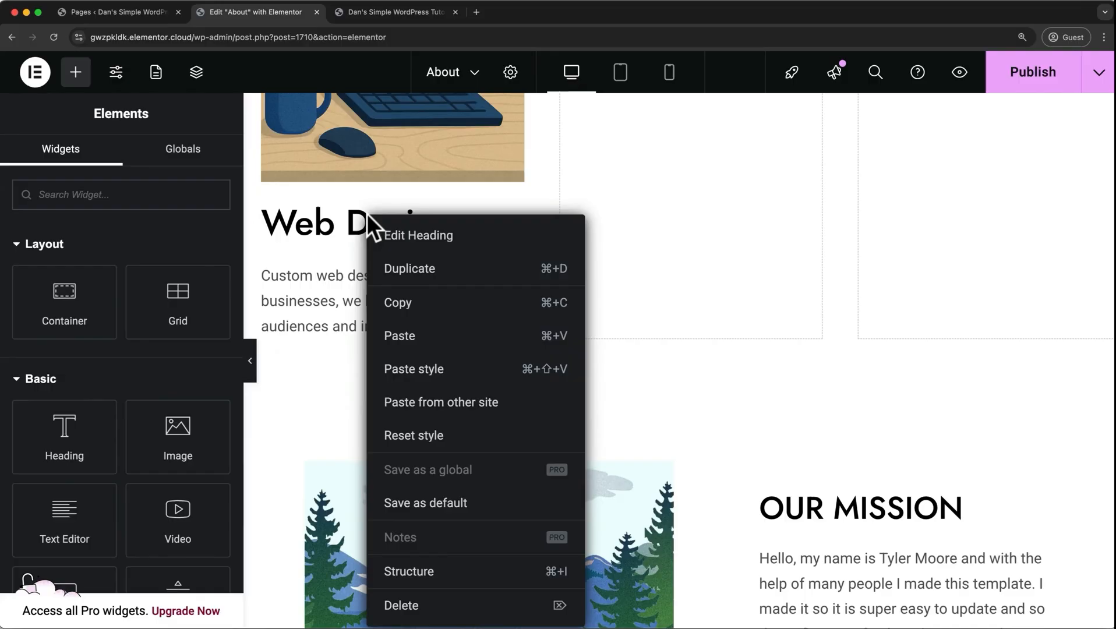
{"action": "left_click", "coordinate": [411, 370]}
Delete the two empty columns beside the Web Design column.
{"action": "scroll", "coordinate": [406, 373], "scroll_direction": "up", "scroll_amount": 4}
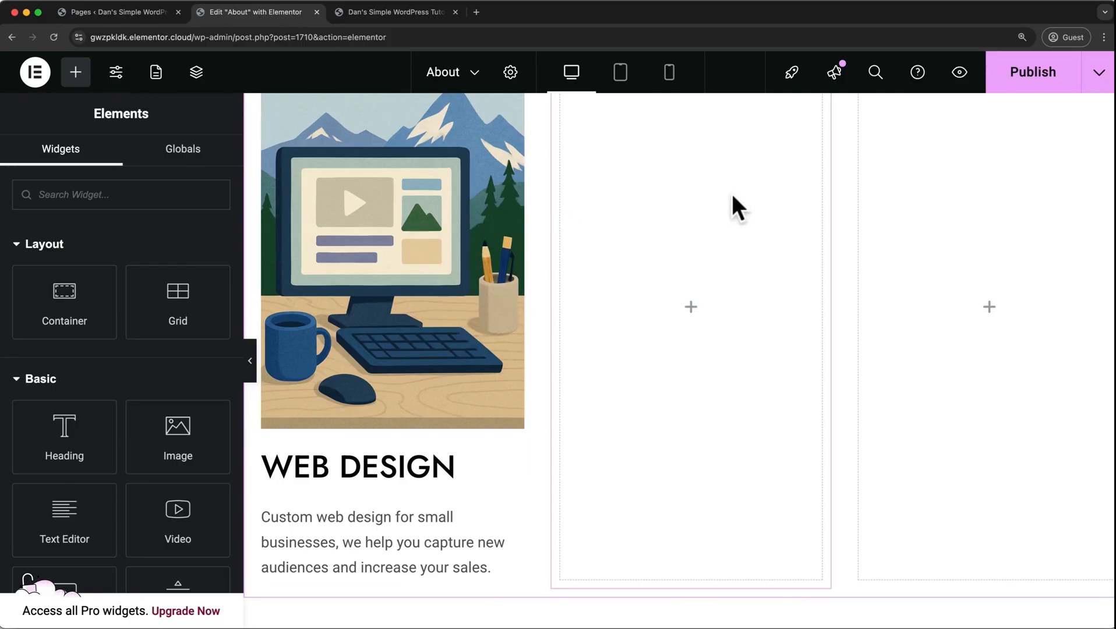
{"action": "right_click", "coordinate": [928, 183]}
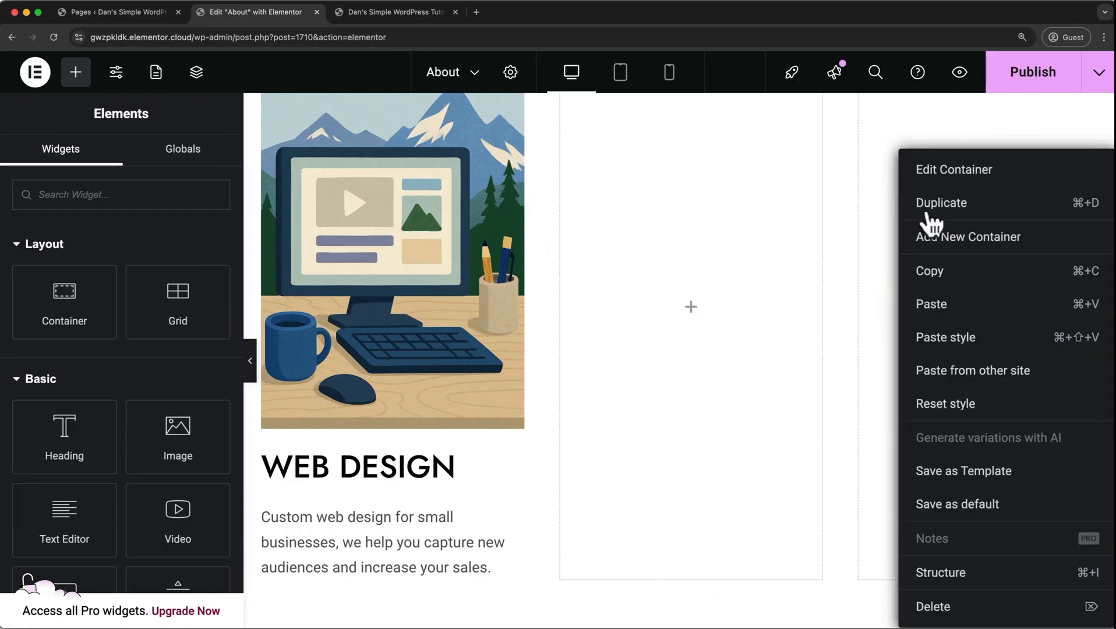
{"action": "left_click", "coordinate": [937, 609]}
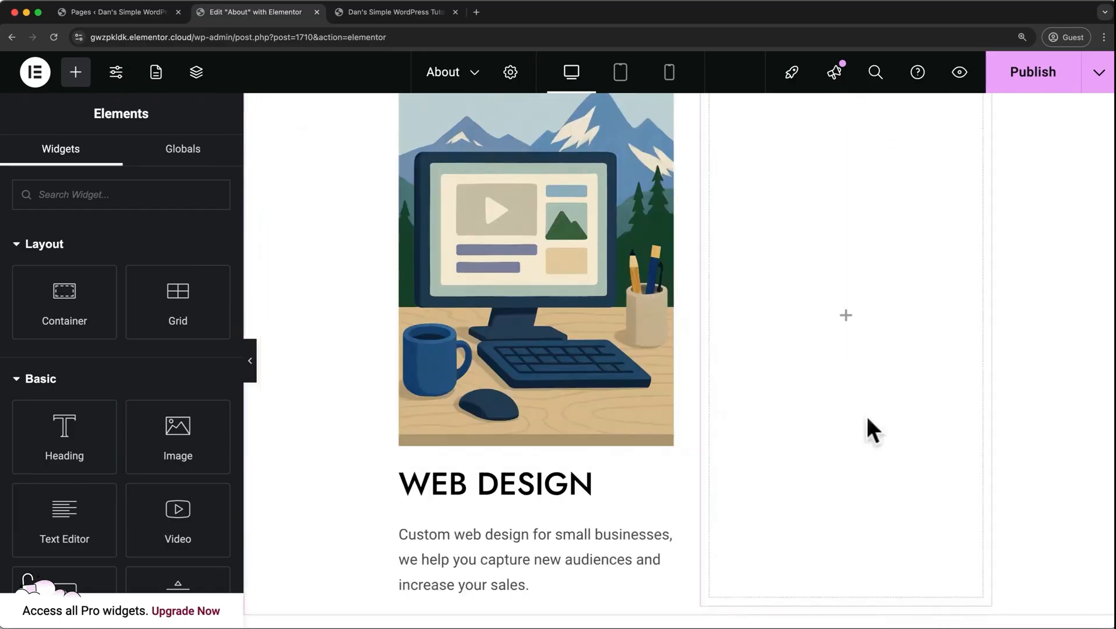
{"action": "right_click", "coordinate": [848, 340]}
{"action": "left_click", "coordinate": [880, 607]}
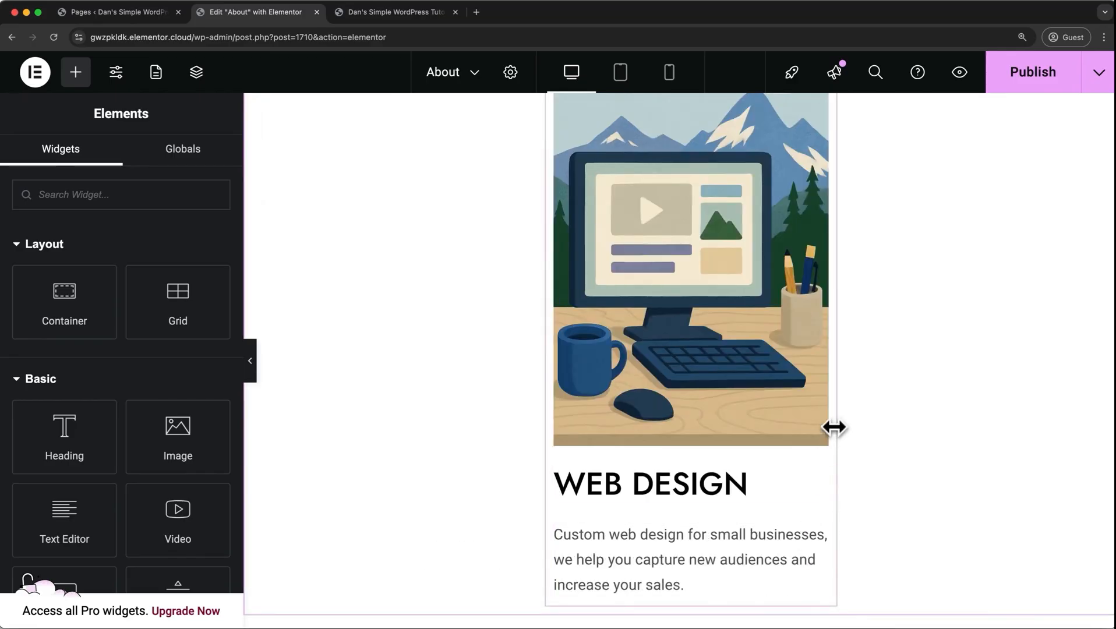
Duplicate the Web Design column twice to make a three-column row of services.
{"action": "scroll", "coordinate": [835, 429], "scroll_direction": "up", "scroll_amount": 5}
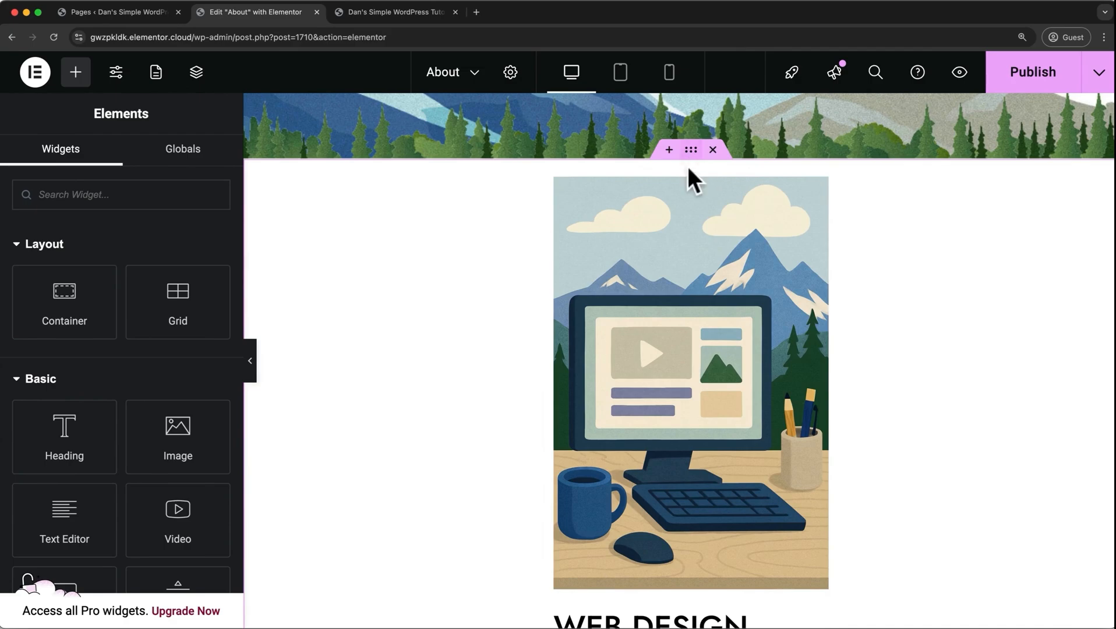
{"action": "left_click", "coordinate": [686, 177]}
{"action": "right_click", "coordinate": [682, 169]}
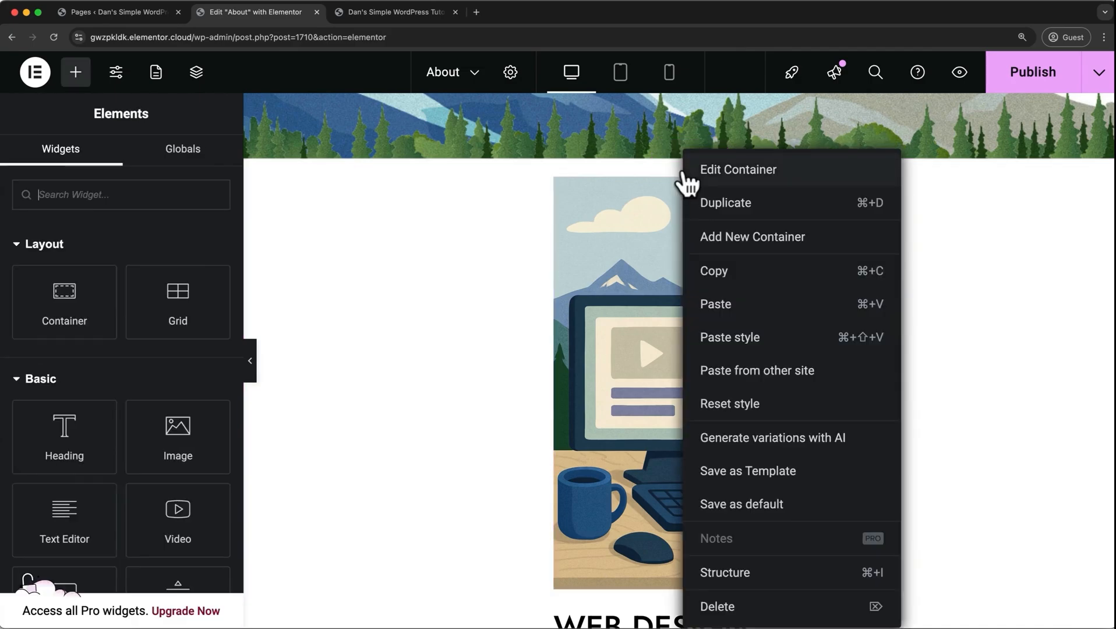
{"action": "left_click", "coordinate": [698, 197]}
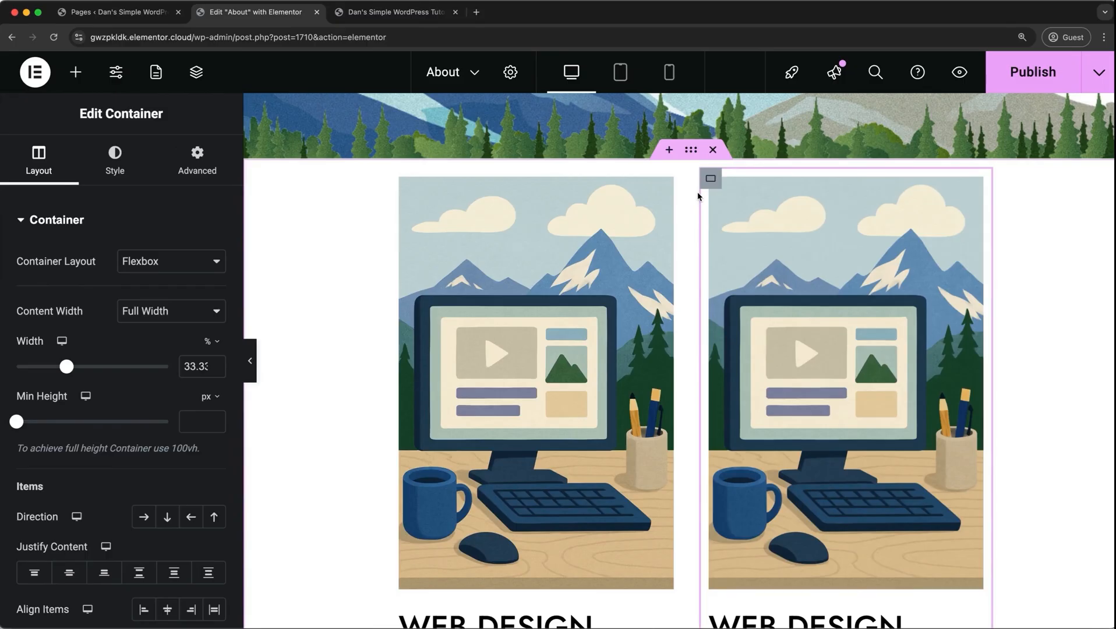
{"action": "key", "text": "super+d"}
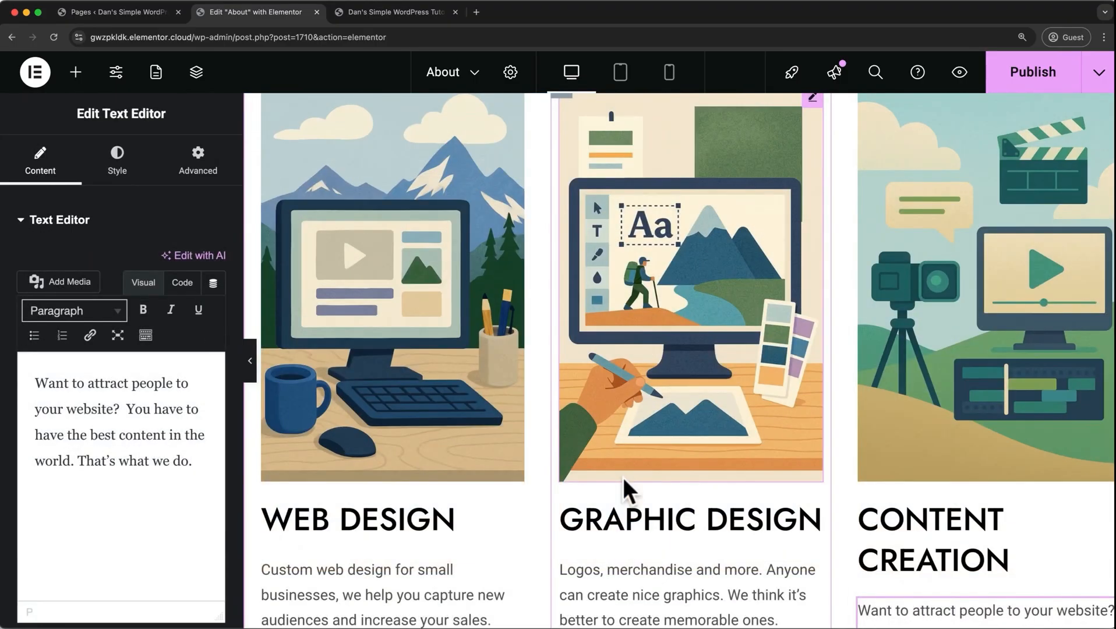
Unlink the padding values of the three-column services container and set its top padding to 50 px.
{"action": "scroll", "coordinate": [623, 477], "scroll_direction": "up", "scroll_amount": 3}
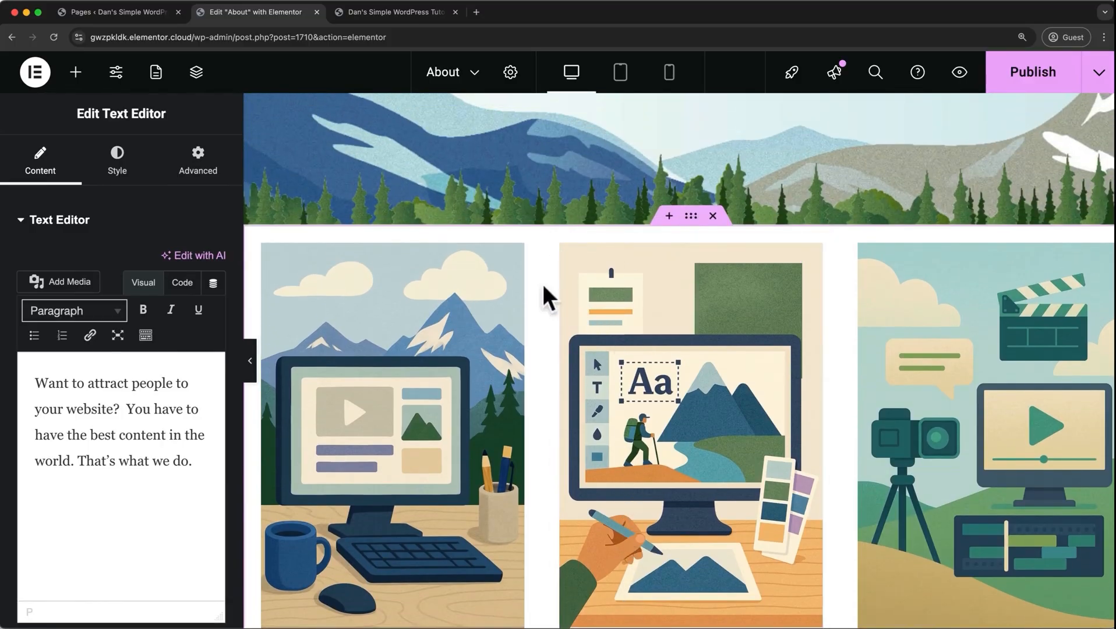
{"action": "left_click", "coordinate": [690, 231]}
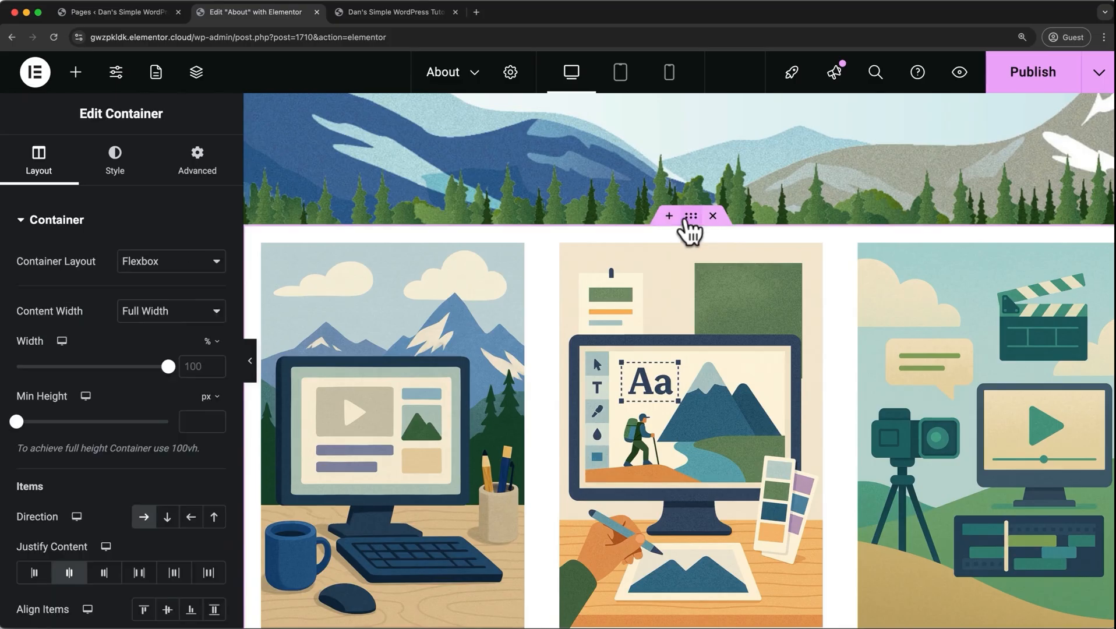
{"action": "left_click", "coordinate": [214, 163]}
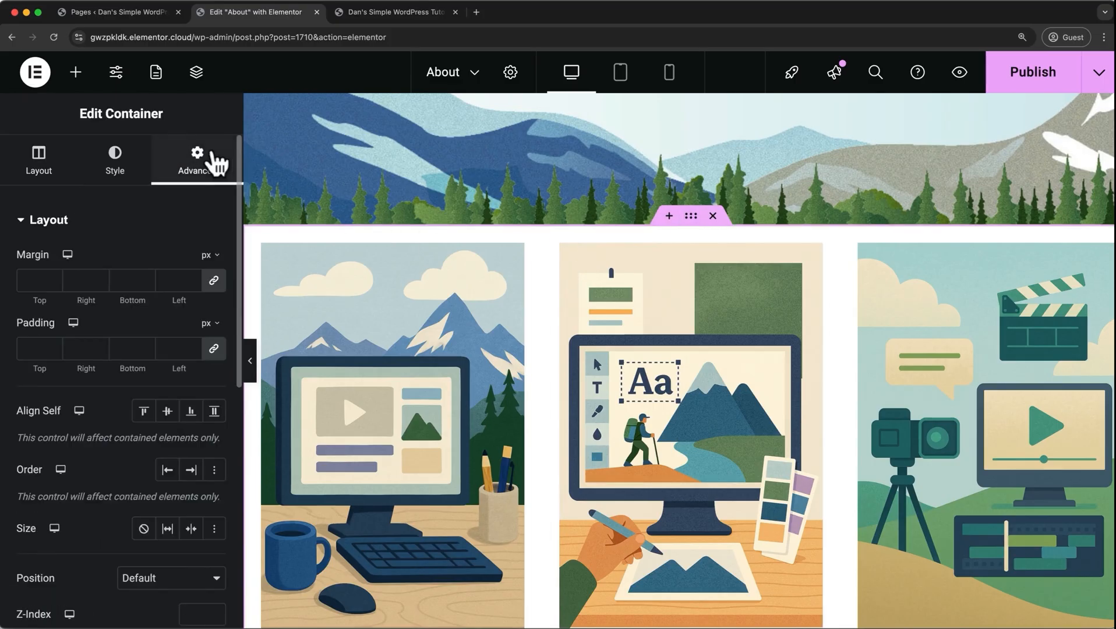
{"action": "left_click", "coordinate": [215, 349]}
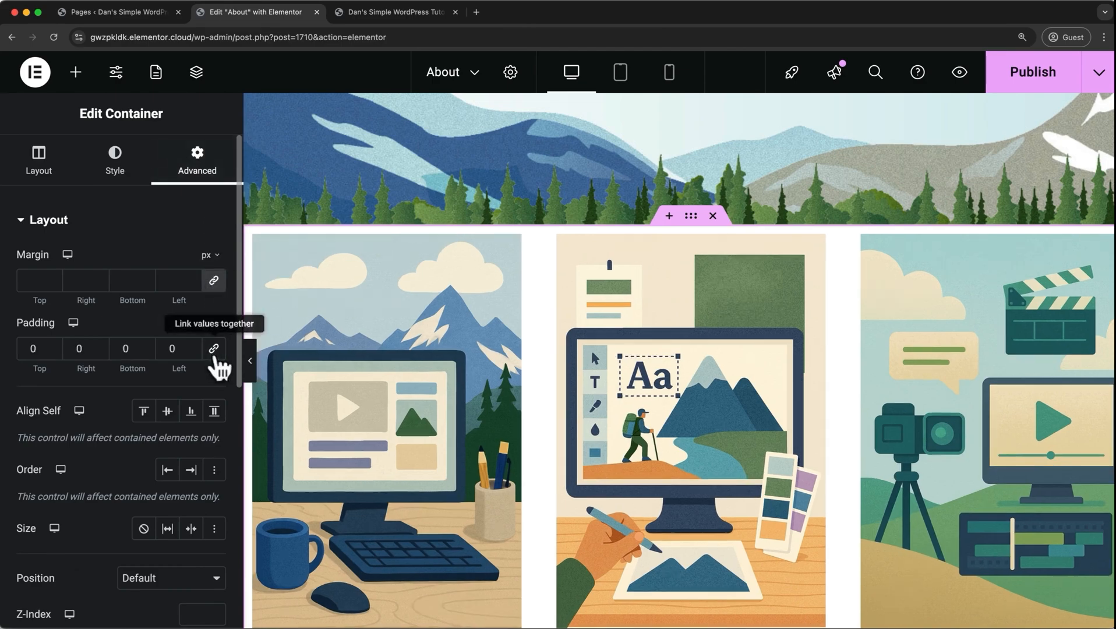
{"action": "left_click", "coordinate": [39, 341]}
{"action": "type", "text": "50"}
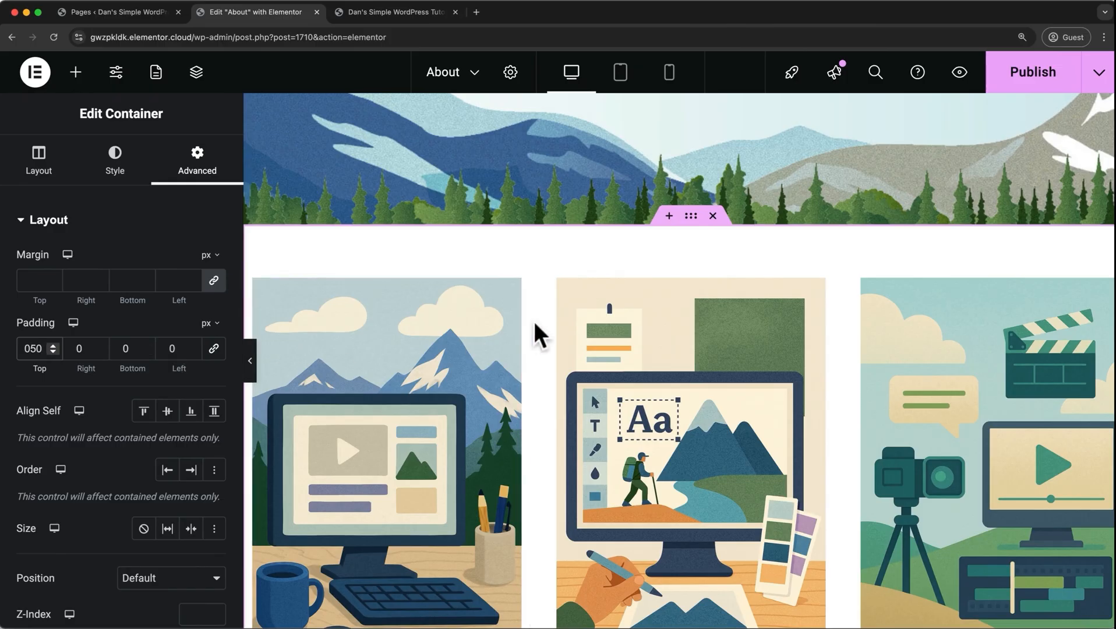
Import the "Our Amazing Clients" Starter Templates block with five logos in one row above the services section.
{"action": "left_click", "coordinate": [669, 216]}
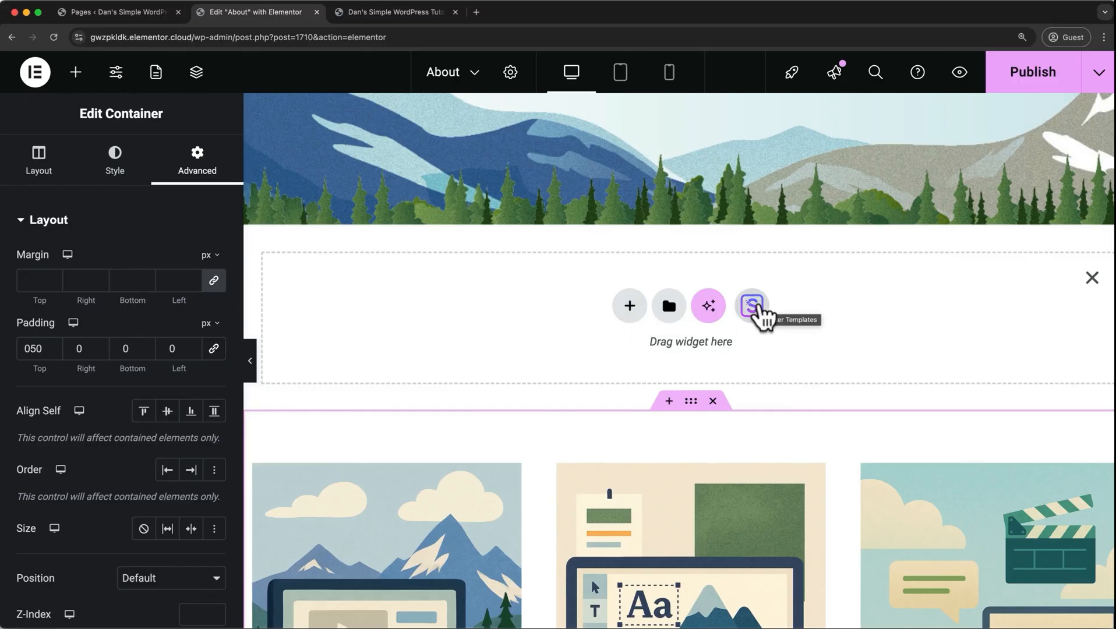
{"action": "left_click", "coordinate": [755, 306]}
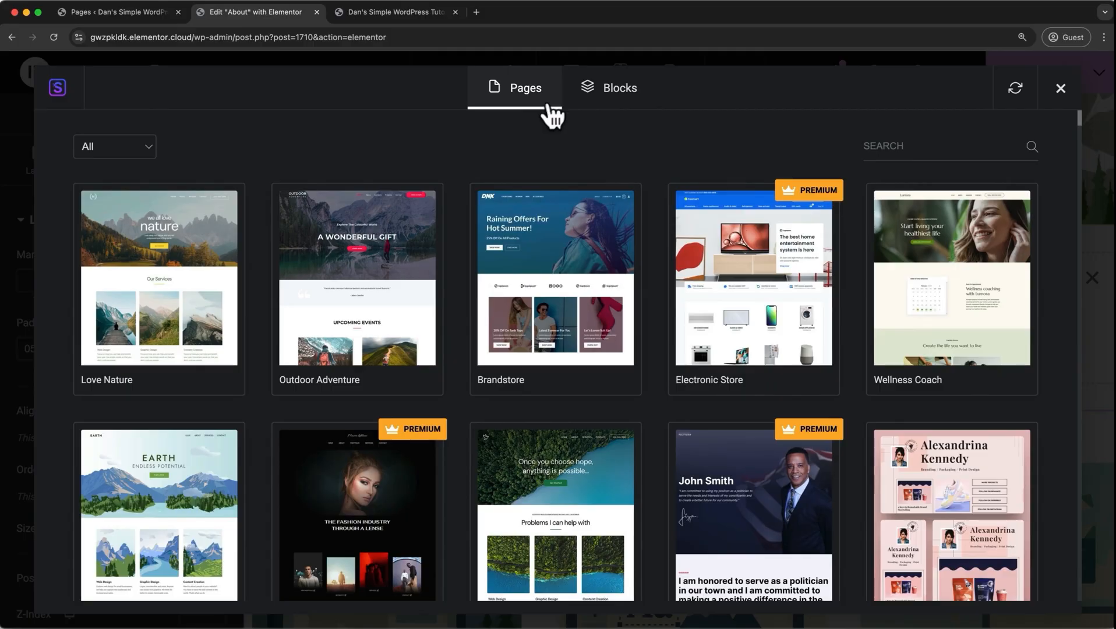
{"action": "left_click", "coordinate": [619, 107]}
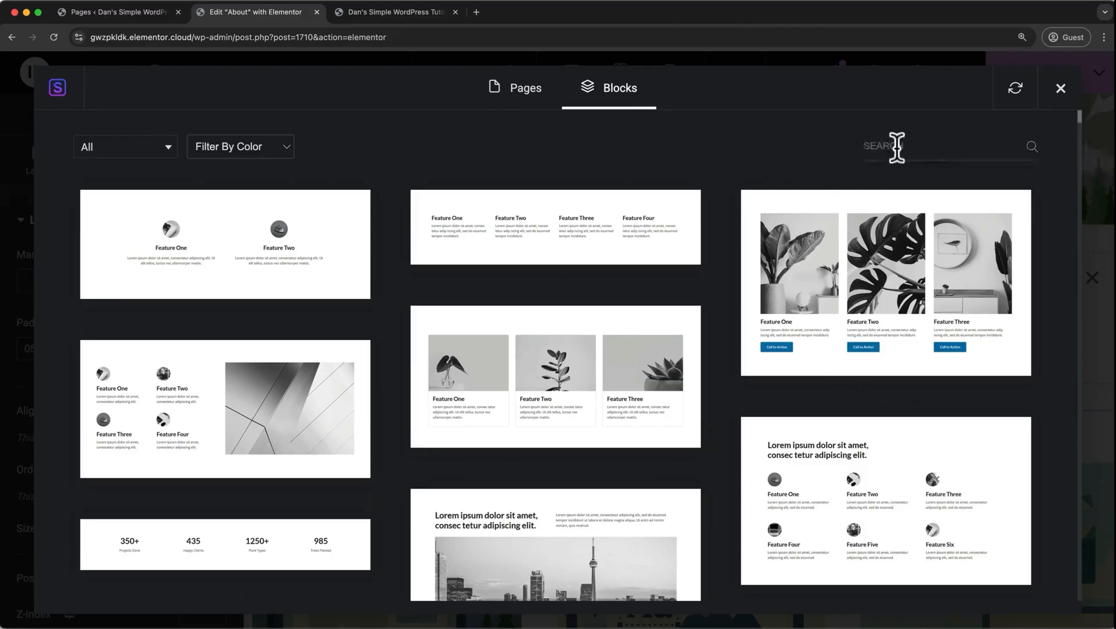
{"action": "scroll", "coordinate": [678, 274], "scroll_direction": "down", "scroll_amount": 10}
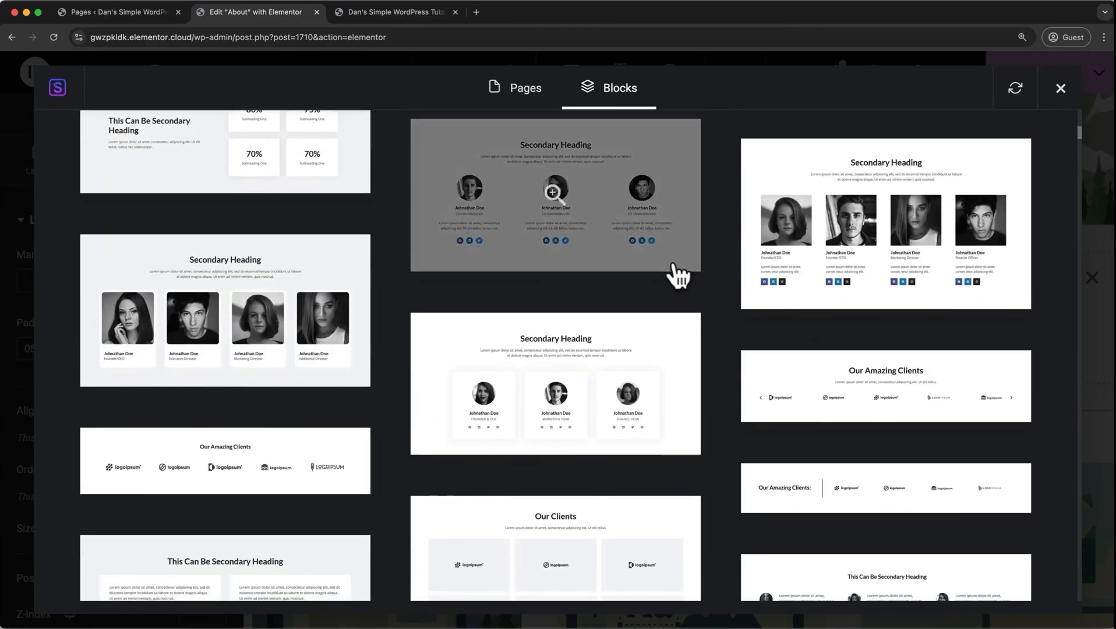
{"action": "scroll", "coordinate": [676, 274], "scroll_direction": "down", "scroll_amount": 2}
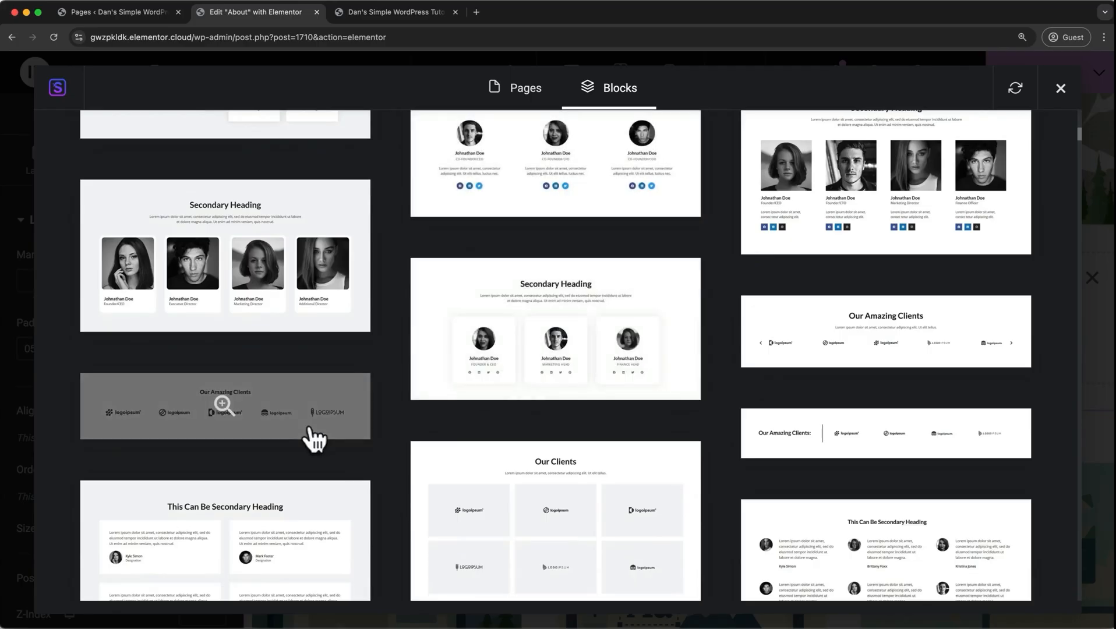
{"action": "left_click", "coordinate": [309, 429]}
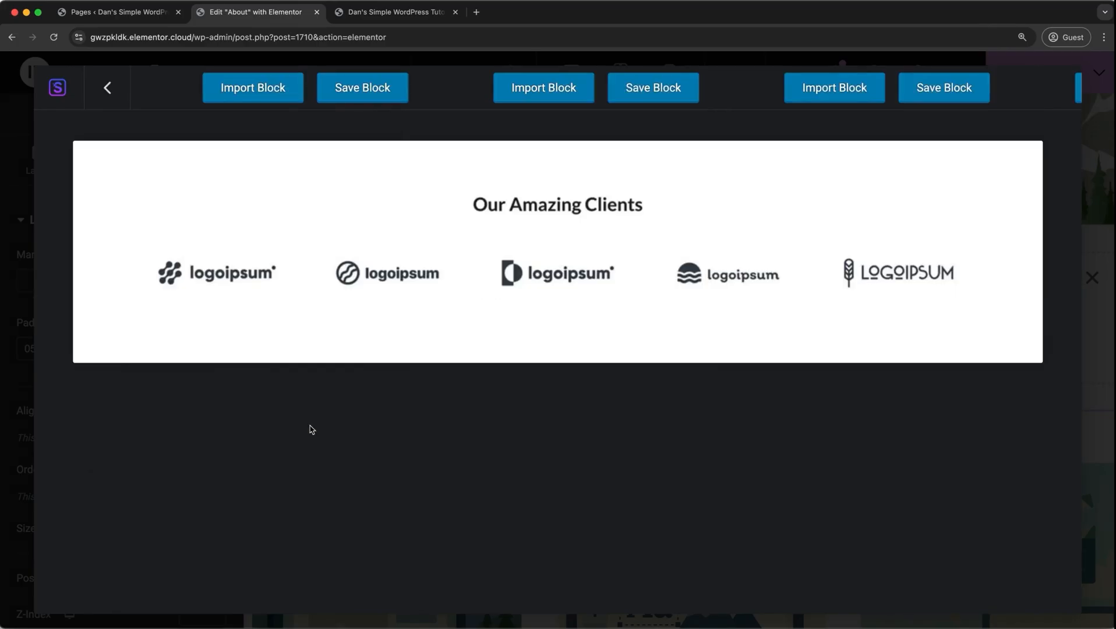
{"action": "left_click", "coordinate": [272, 103]}
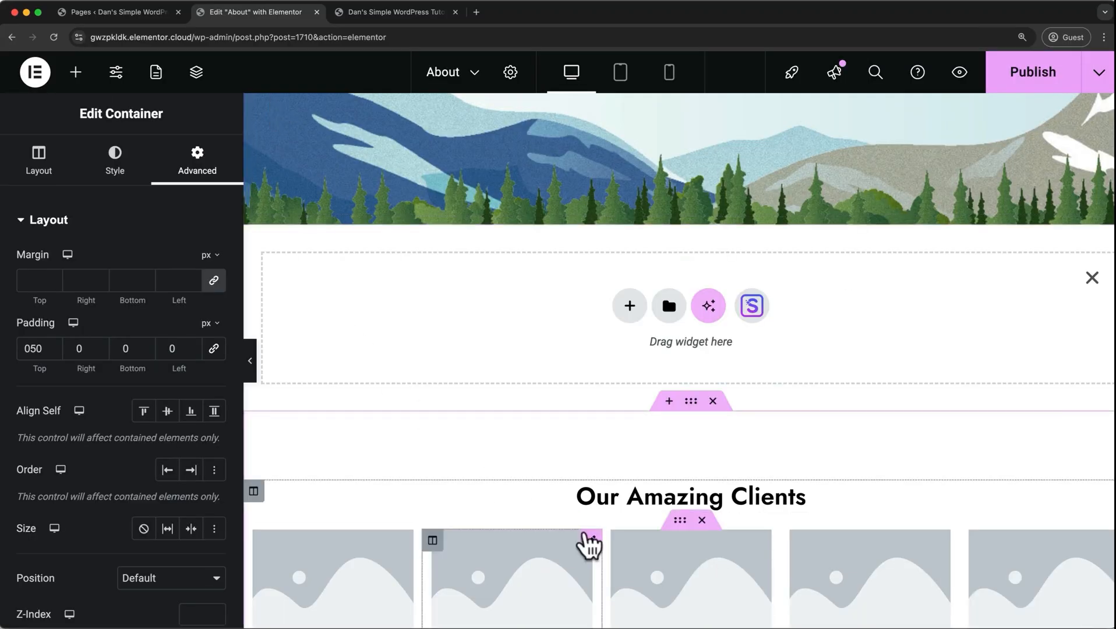
{"action": "scroll", "coordinate": [585, 536], "scroll_direction": "down", "scroll_amount": 3}
{"action": "scroll", "coordinate": [584, 536], "scroll_direction": "up", "scroll_amount": 3}
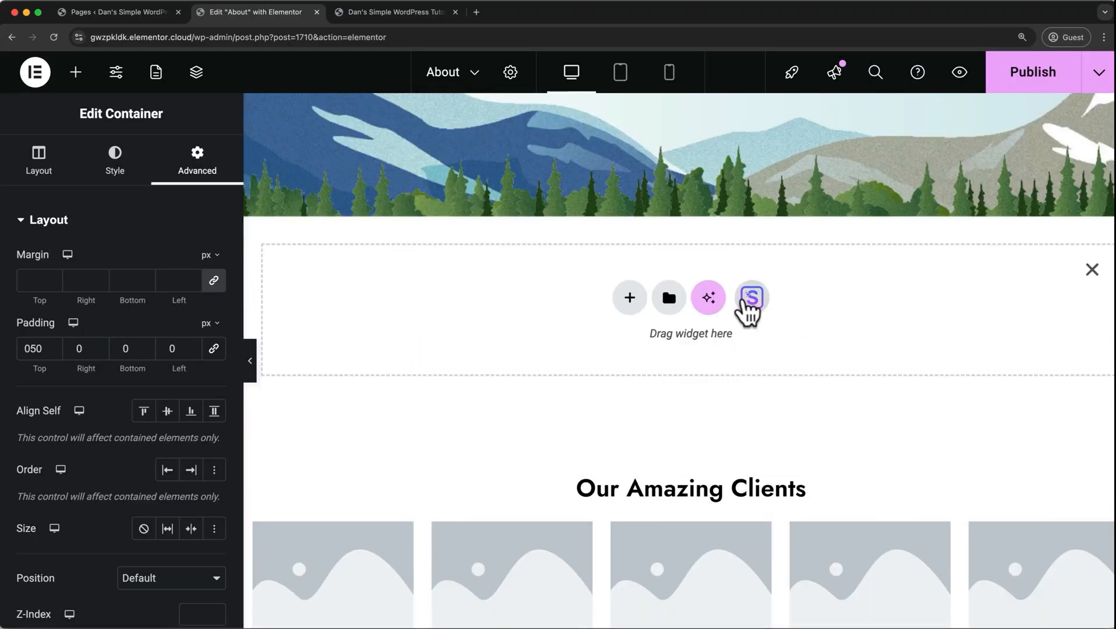
Import the Home page of the Hope starter template above the clients block and close the empty insertion area.
{"action": "left_click", "coordinate": [752, 298]}
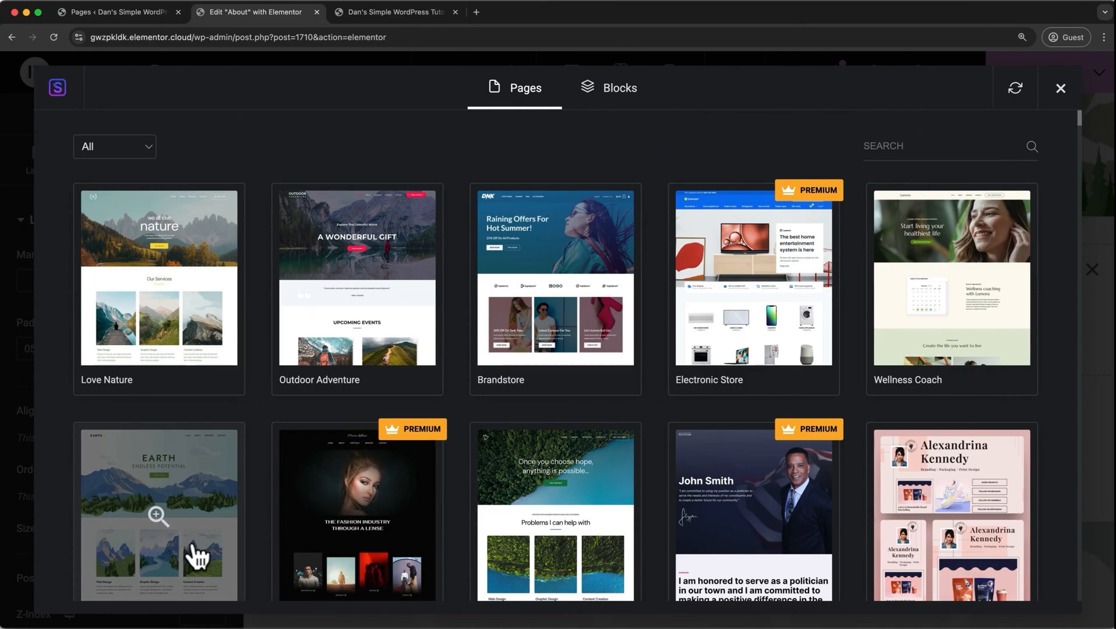
{"action": "scroll", "coordinate": [197, 557], "scroll_direction": "down", "scroll_amount": 3}
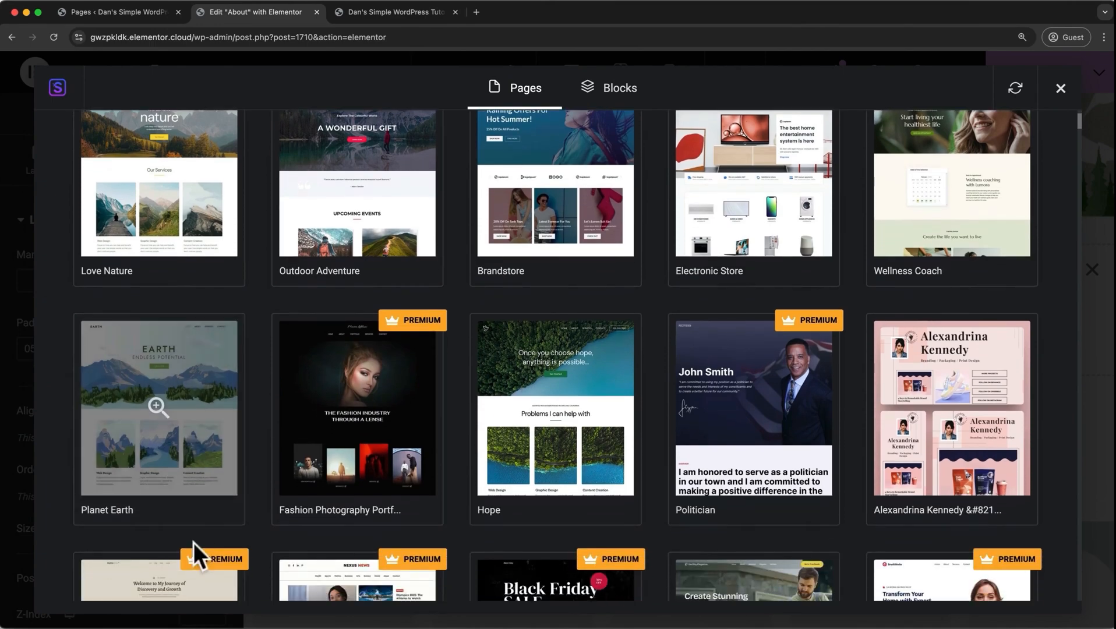
{"action": "left_click", "coordinate": [510, 487]}
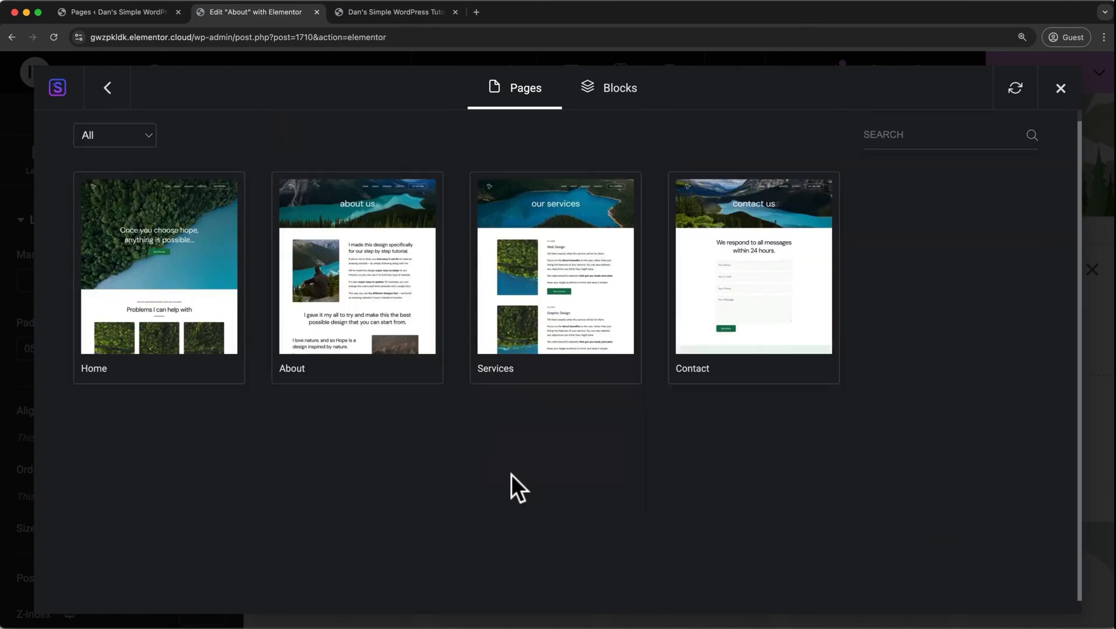
{"action": "left_click", "coordinate": [189, 351]}
{"action": "scroll", "coordinate": [188, 348], "scroll_direction": "down", "scroll_amount": 3}
{"action": "scroll", "coordinate": [189, 348], "scroll_direction": "down", "scroll_amount": 10}
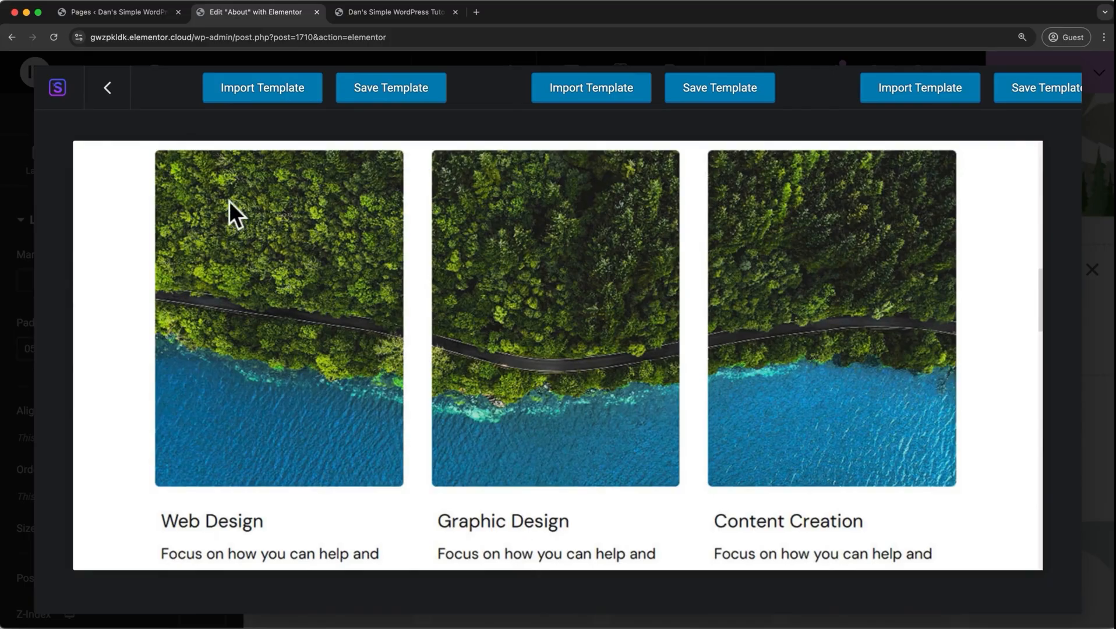
{"action": "left_click", "coordinate": [249, 98]}
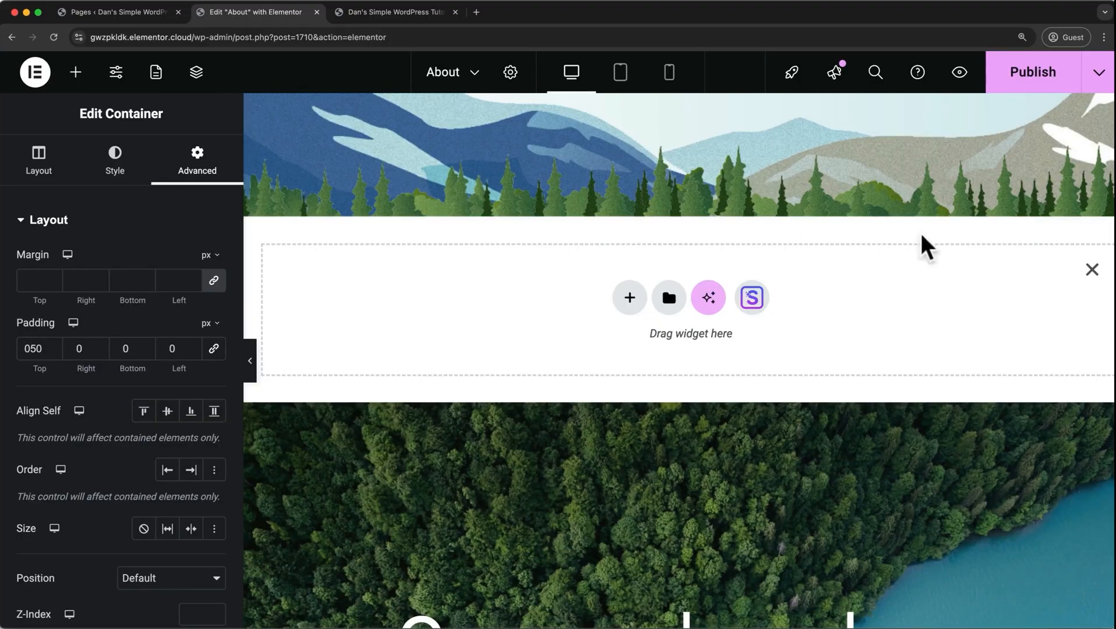
{"action": "left_click", "coordinate": [1091, 270]}
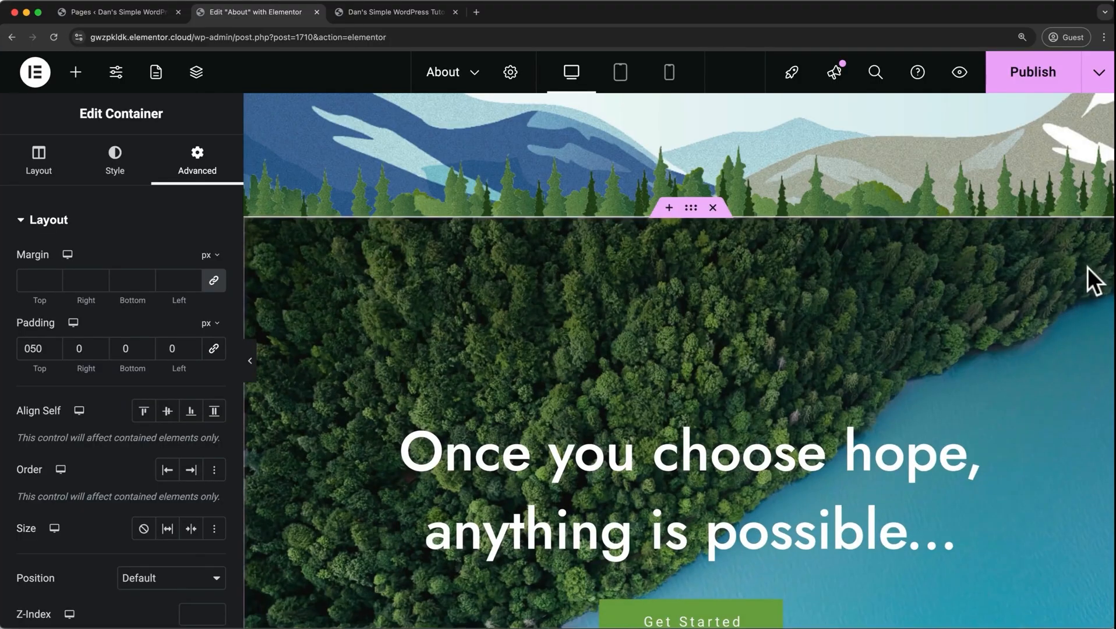
Delete the imported hero, "Problems I can help with", welcome and call-to-action sections, keeping only the client review section.
{"action": "scroll", "coordinate": [937, 330], "scroll_direction": "down", "scroll_amount": 3}
{"action": "scroll", "coordinate": [938, 330], "scroll_direction": "down", "scroll_amount": 5}
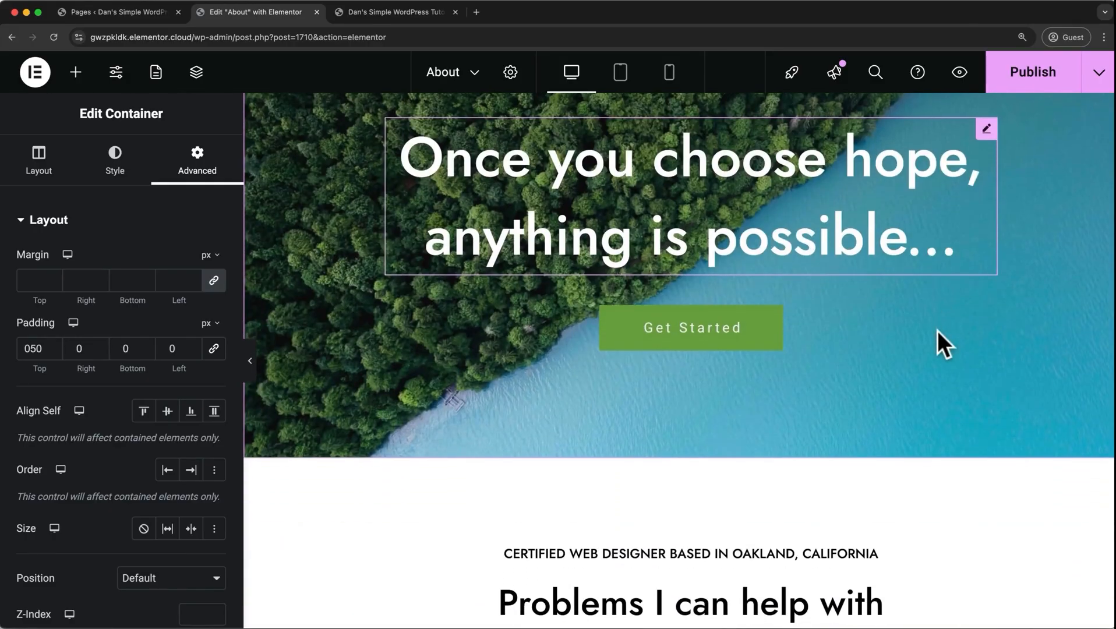
{"action": "scroll", "coordinate": [938, 330], "scroll_direction": "up", "scroll_amount": 5}
{"action": "scroll", "coordinate": [937, 331], "scroll_direction": "up", "scroll_amount": 3}
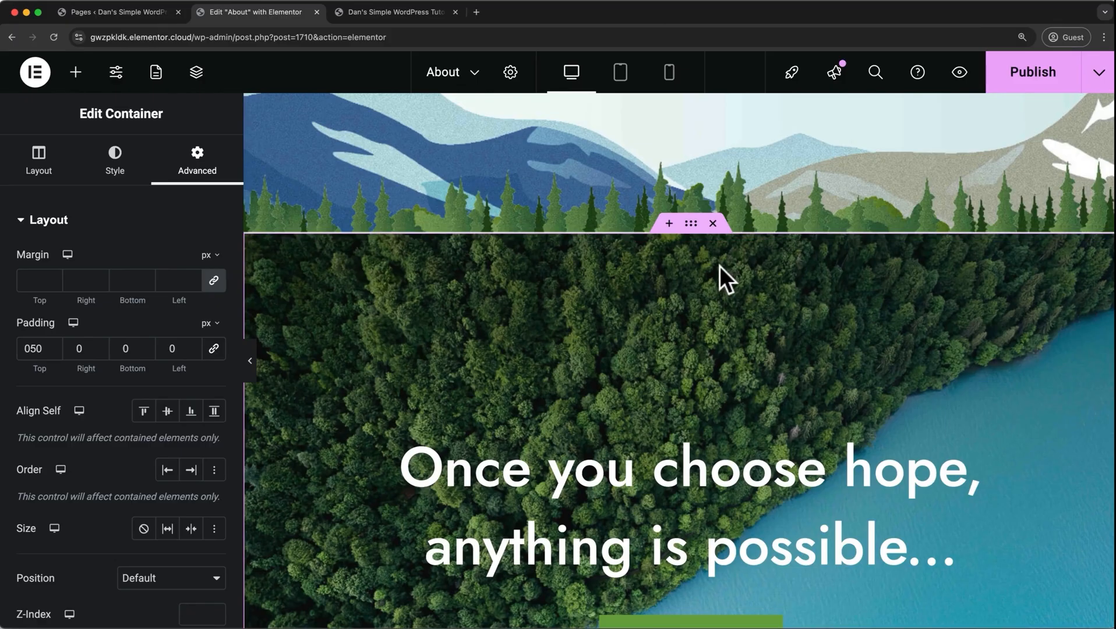
{"action": "scroll", "coordinate": [720, 266], "scroll_direction": "down", "scroll_amount": 2}
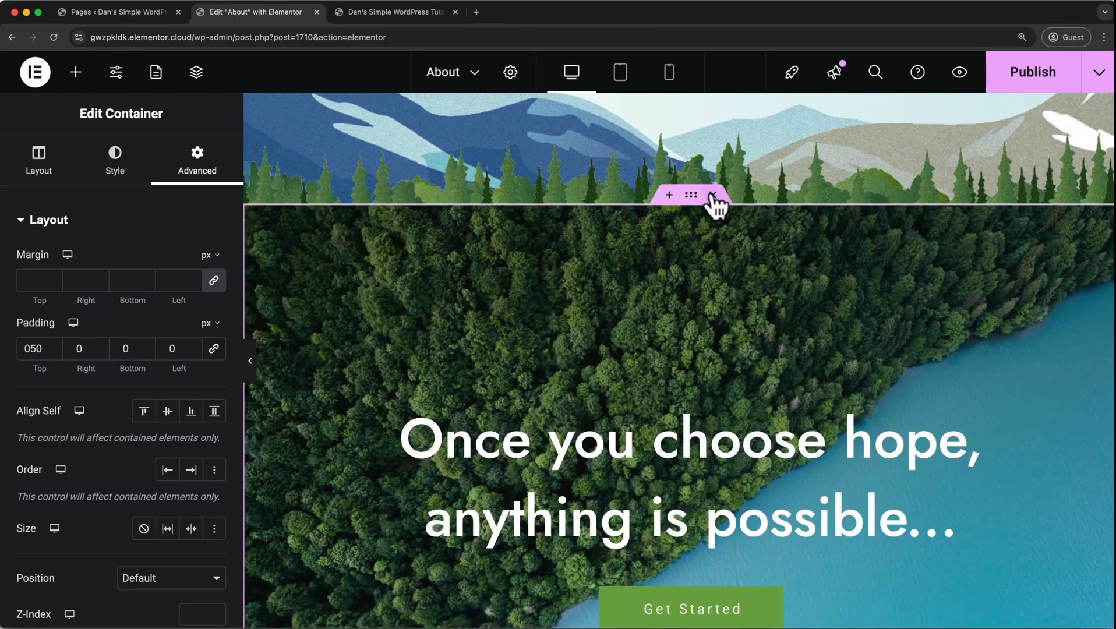
{"action": "left_click", "coordinate": [714, 195]}
{"action": "left_click", "coordinate": [713, 195]}
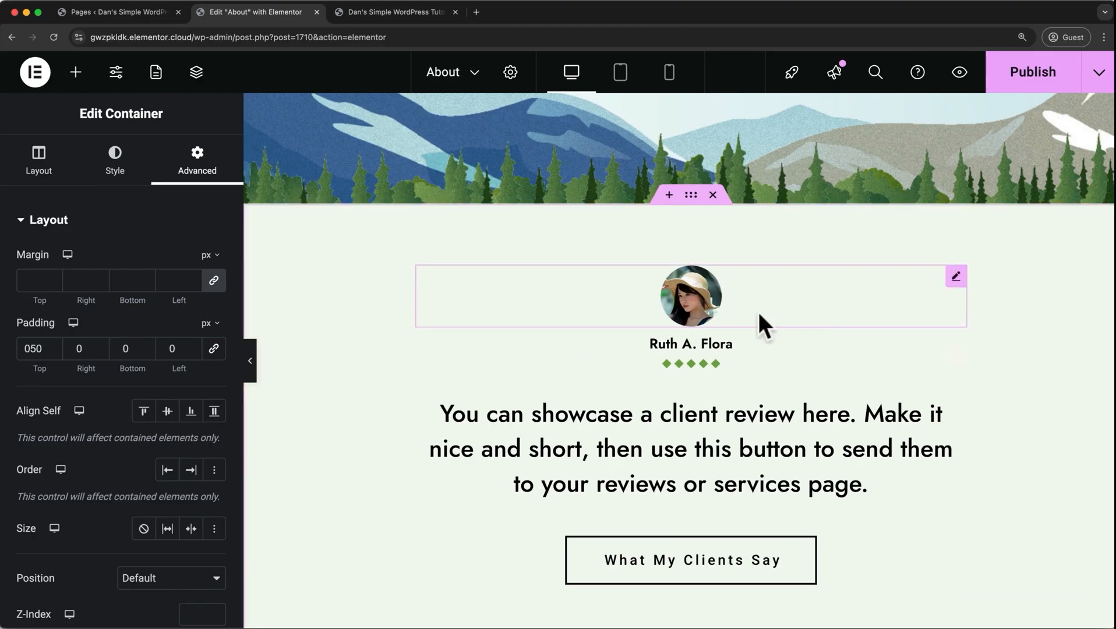
{"action": "scroll", "coordinate": [729, 402], "scroll_direction": "down", "scroll_amount": 7}
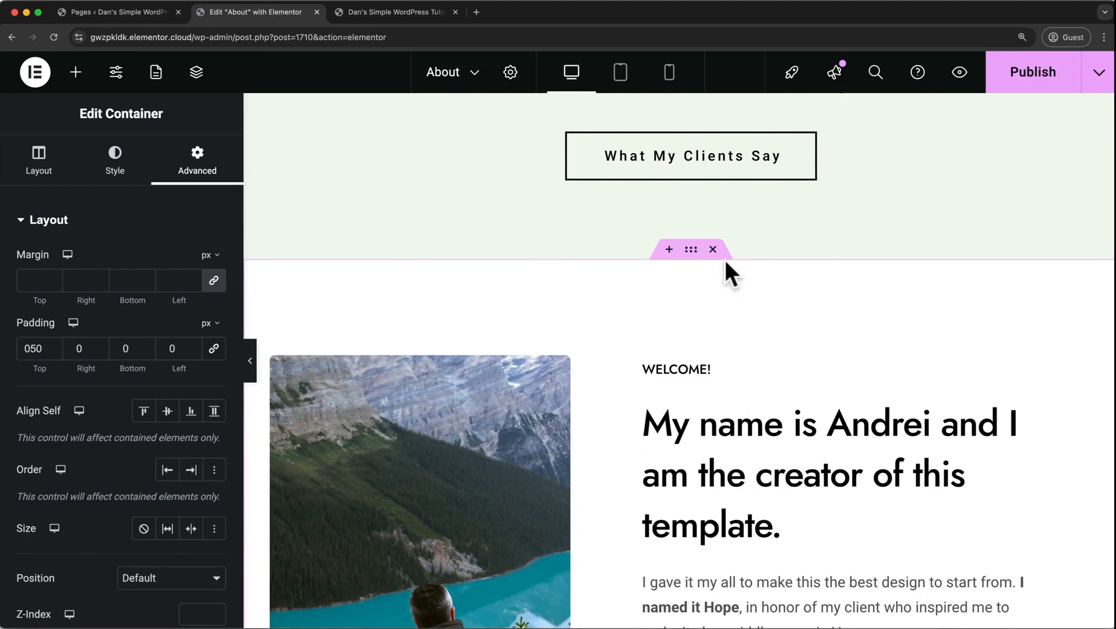
{"action": "left_click", "coordinate": [718, 256]}
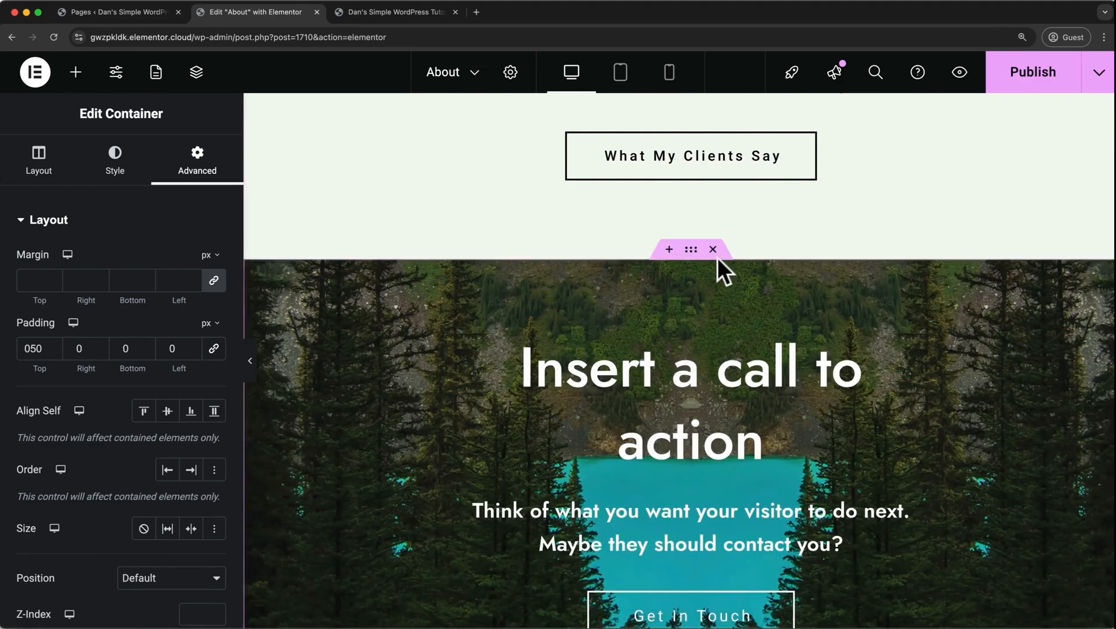
{"action": "left_click", "coordinate": [715, 251]}
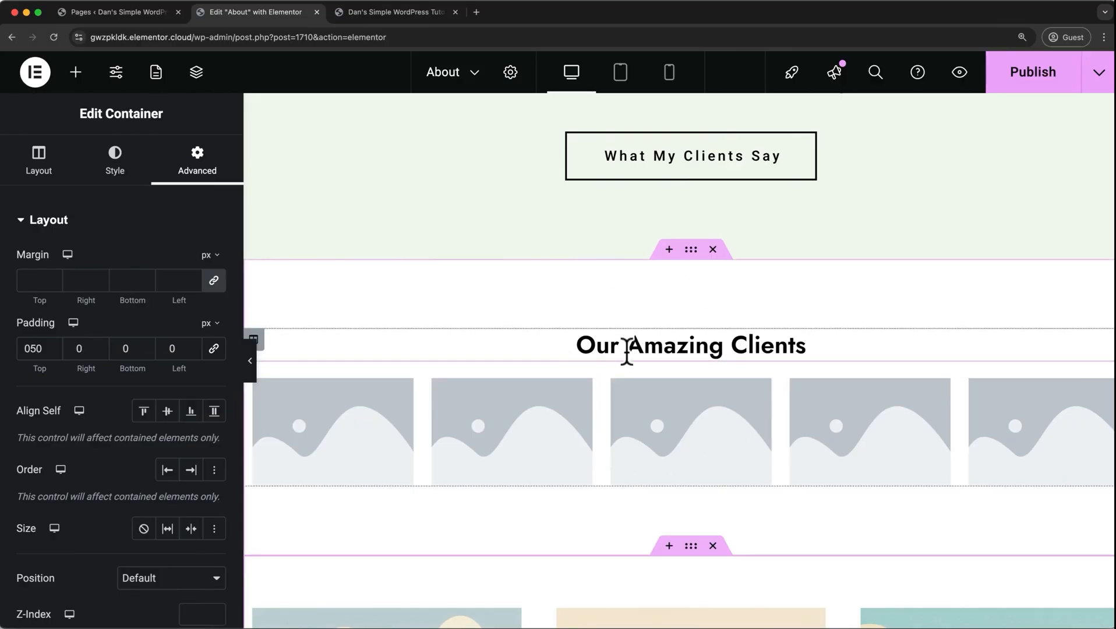
Save the About page as a draft and view it on the live site.
{"action": "scroll", "coordinate": [626, 351], "scroll_direction": "up", "scroll_amount": 6}
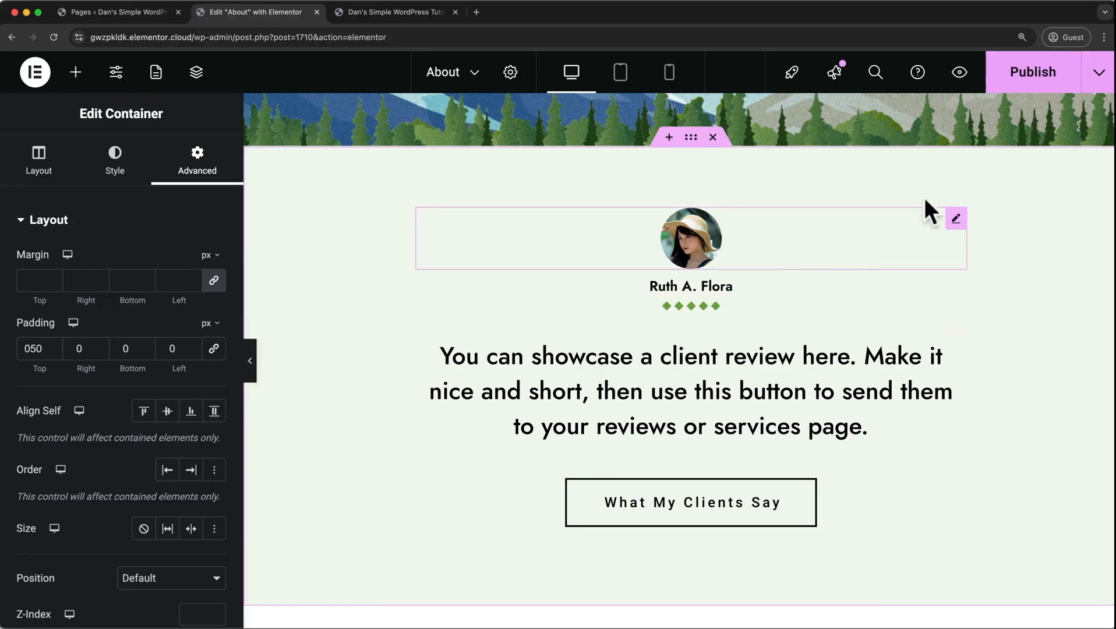
{"action": "left_click", "coordinate": [1099, 73]}
{"action": "left_click", "coordinate": [1059, 120]}
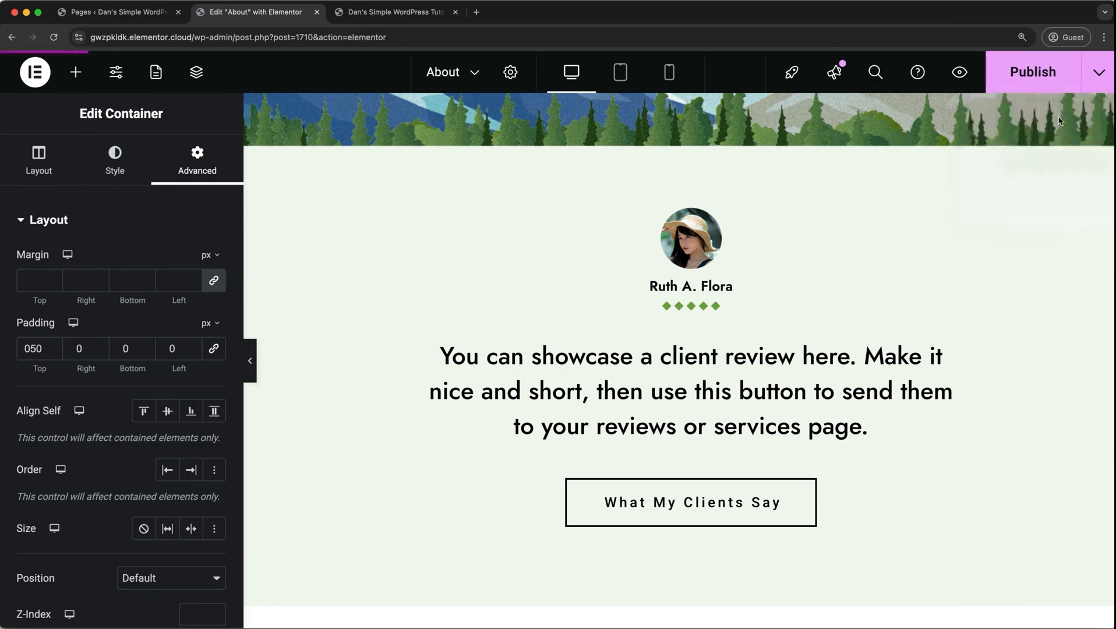
{"action": "left_click", "coordinate": [1100, 72]}
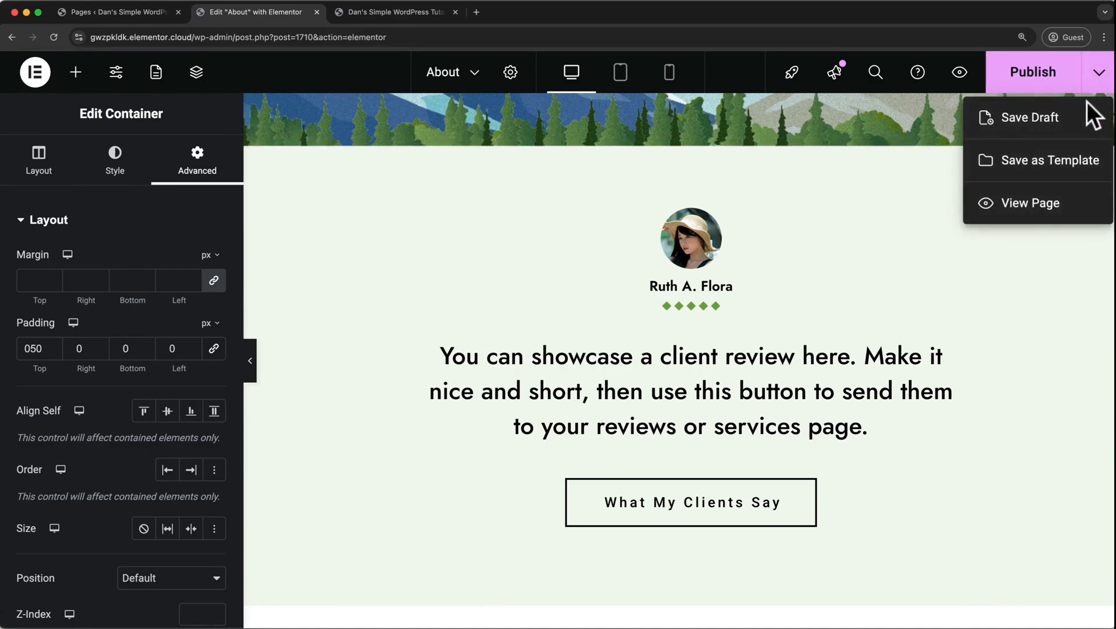
{"action": "left_click", "coordinate": [1049, 201]}
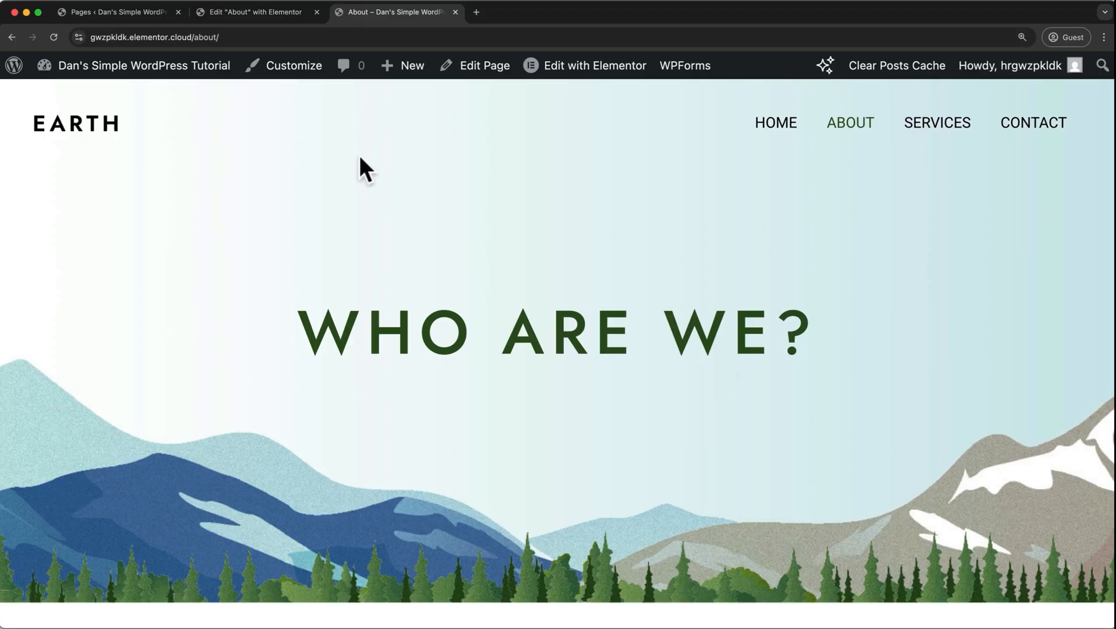
Open the global typography settings in the theme customizer for the live About page.
{"action": "left_click", "coordinate": [279, 77]}
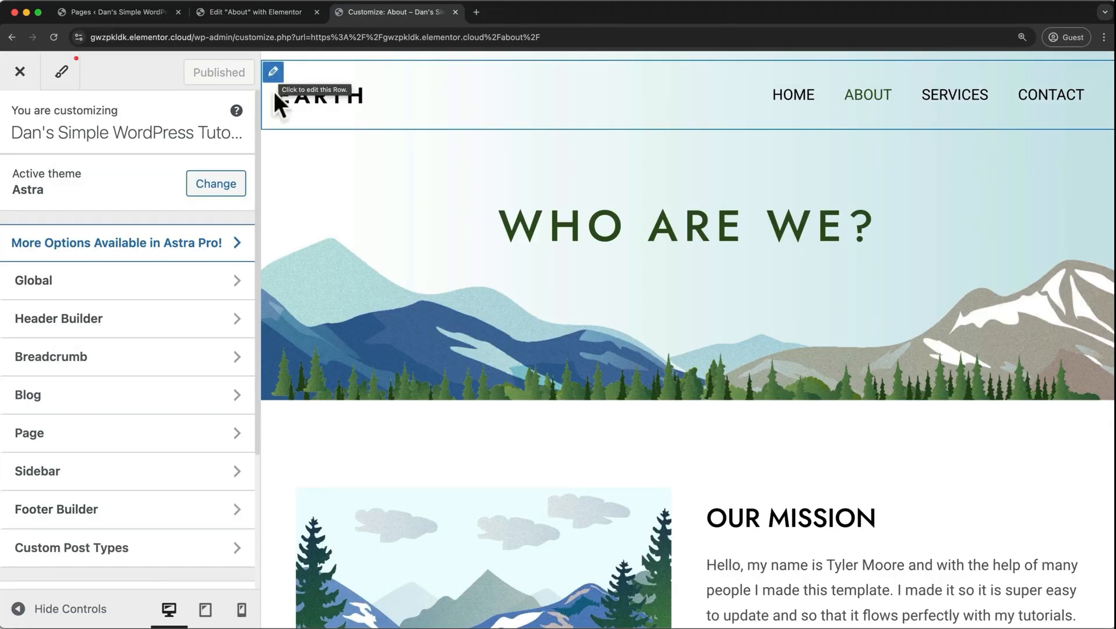
{"action": "left_click", "coordinate": [167, 283]}
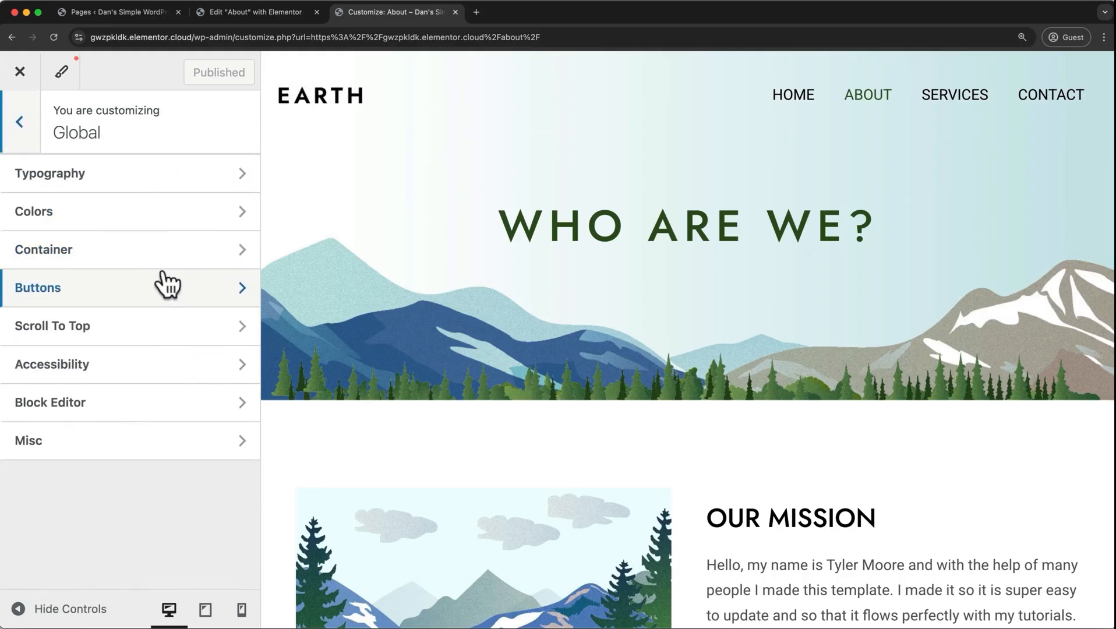
{"action": "left_click", "coordinate": [144, 171]}
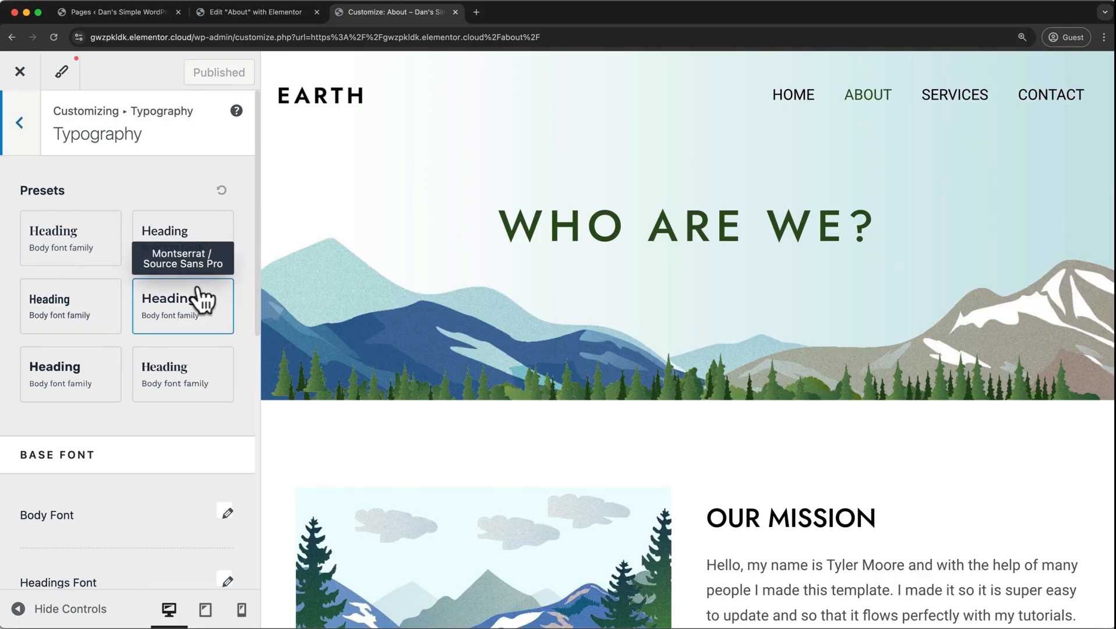
Try three typography presets, including Montserrat / Source Sans Pro, and reset the preset selection.
{"action": "left_click", "coordinate": [110, 389]}
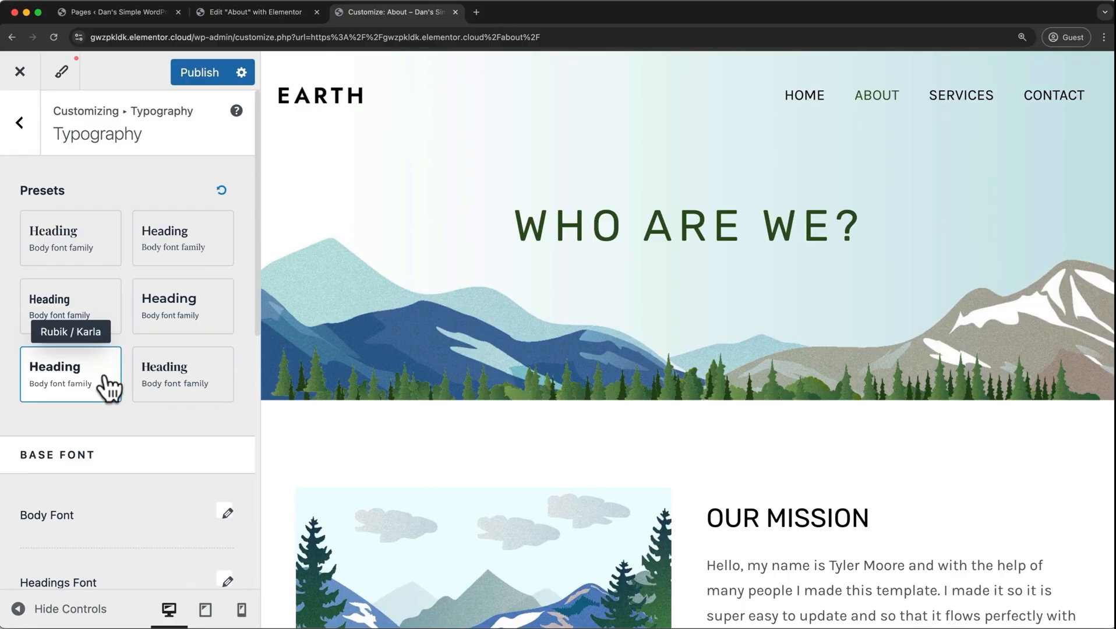
{"action": "left_click", "coordinate": [155, 320]}
{"action": "left_click", "coordinate": [111, 319]}
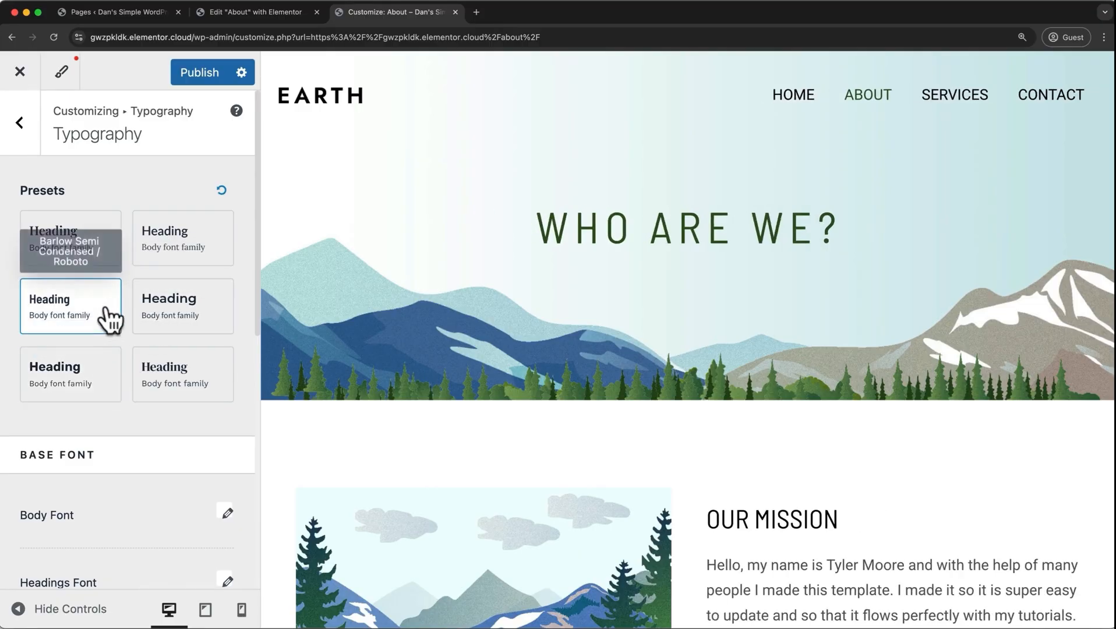
{"action": "left_click", "coordinate": [225, 190]}
Try Semi-Bold 600 as the body font weight and set it back to Normal 400.
{"action": "scroll", "coordinate": [225, 189], "scroll_direction": "down", "scroll_amount": 5}
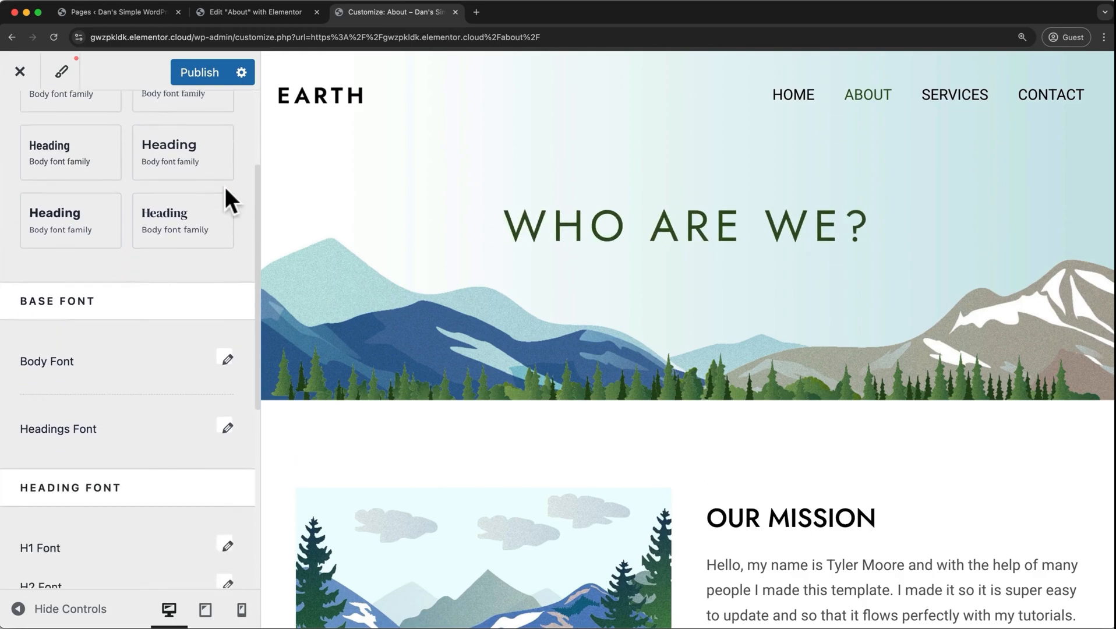
{"action": "scroll", "coordinate": [226, 189], "scroll_direction": "down", "scroll_amount": 1}
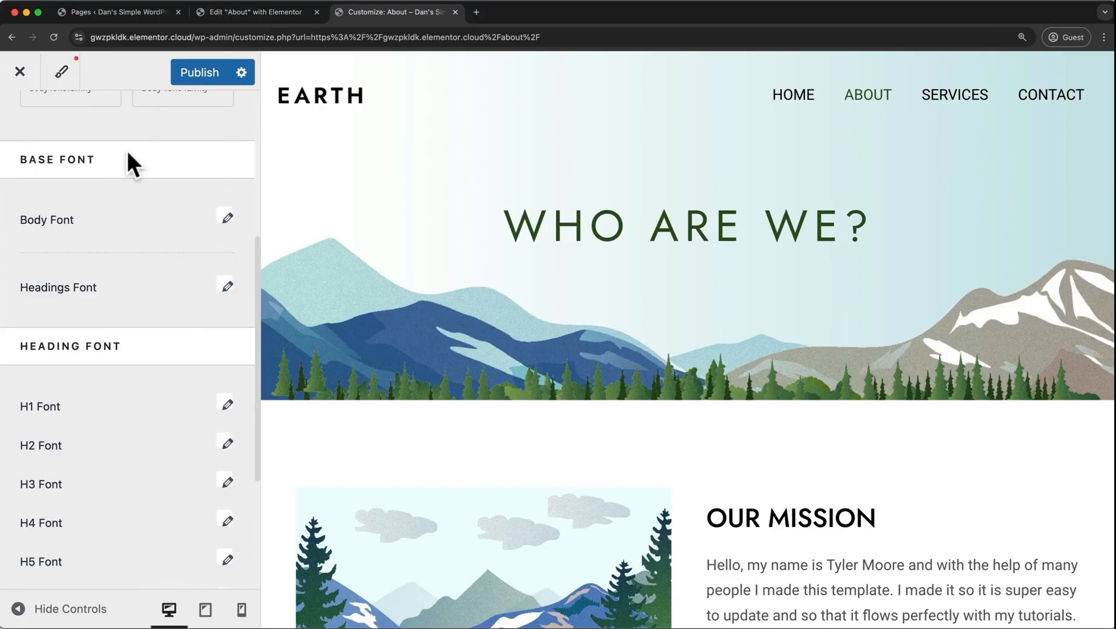
{"action": "scroll", "coordinate": [158, 424], "scroll_direction": "down", "scroll_amount": 2}
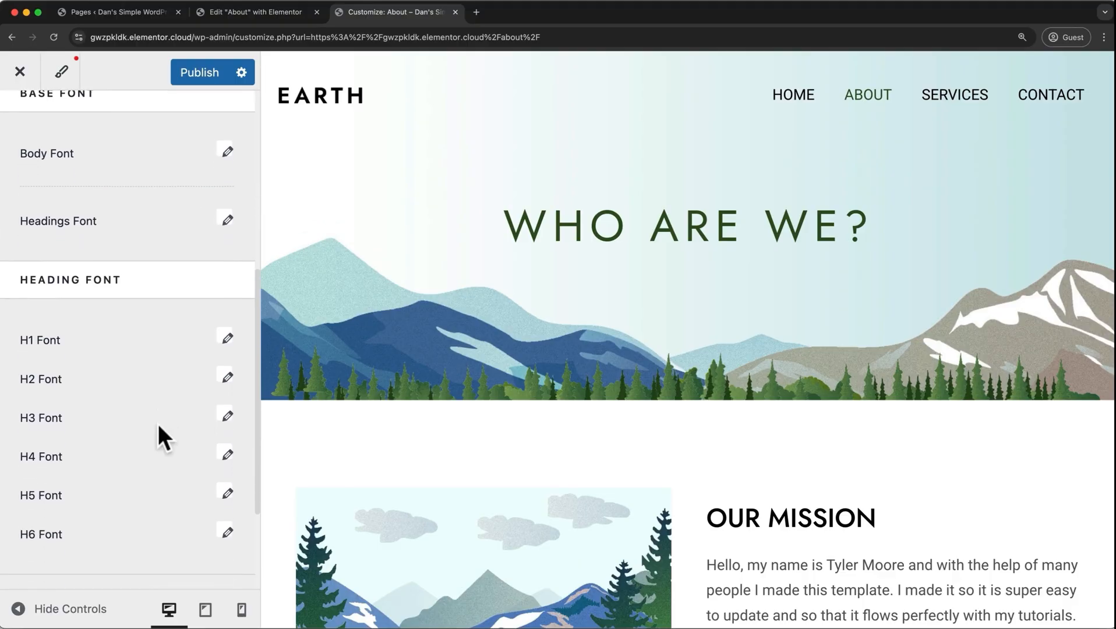
{"action": "scroll", "coordinate": [156, 422], "scroll_direction": "up", "scroll_amount": 5}
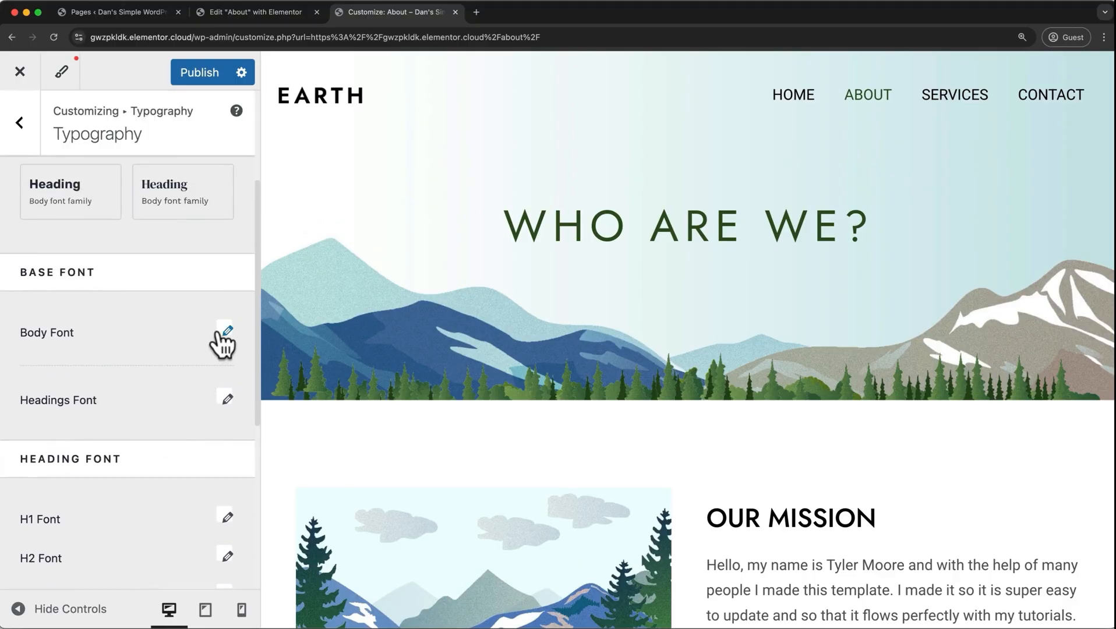
{"action": "left_click", "coordinate": [226, 333]}
{"action": "left_click", "coordinate": [209, 486]}
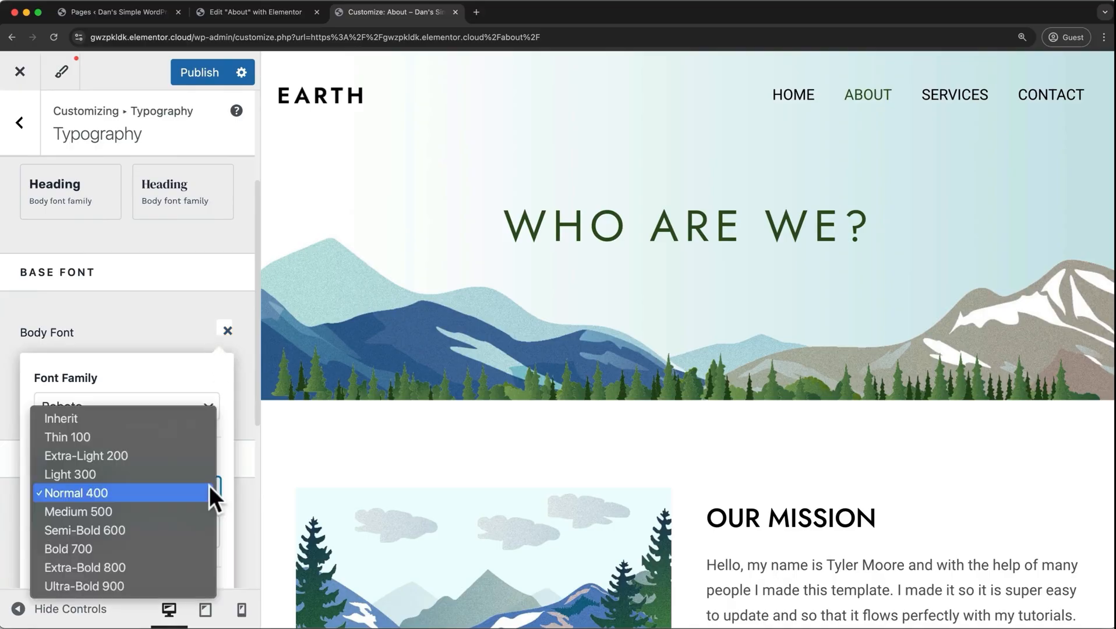
{"action": "left_click", "coordinate": [187, 525]}
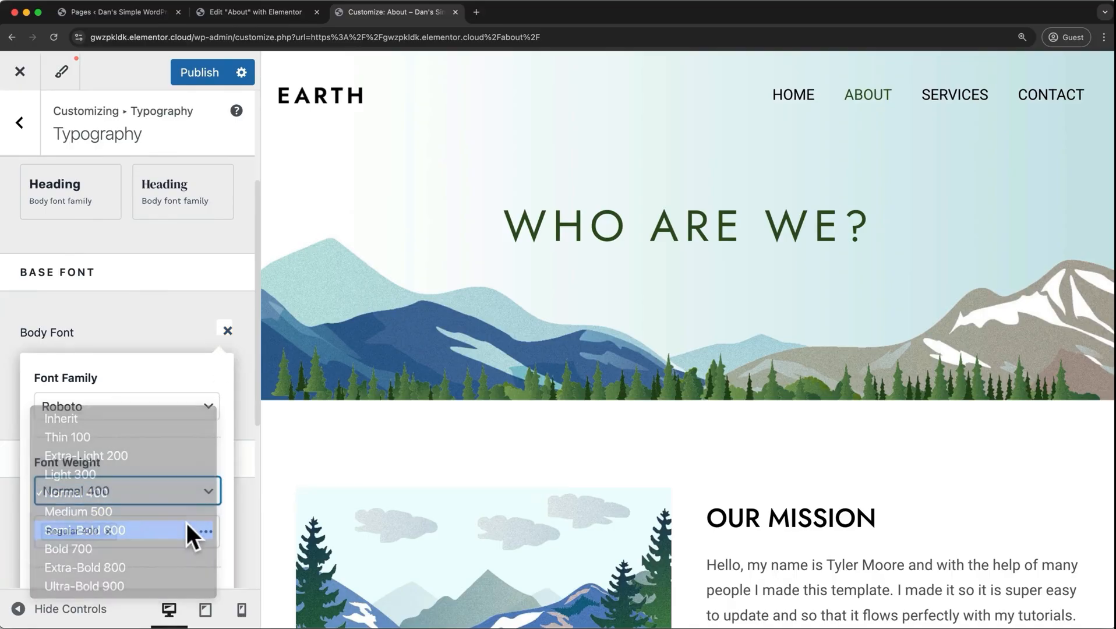
{"action": "left_click", "coordinate": [189, 491]}
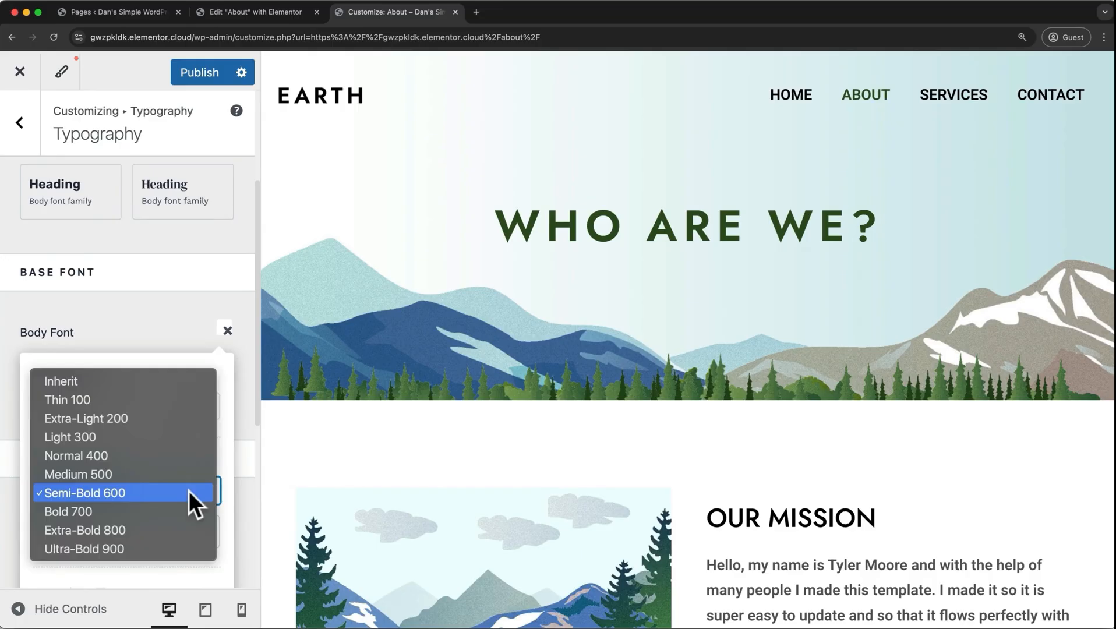
{"action": "left_click", "coordinate": [176, 458]}
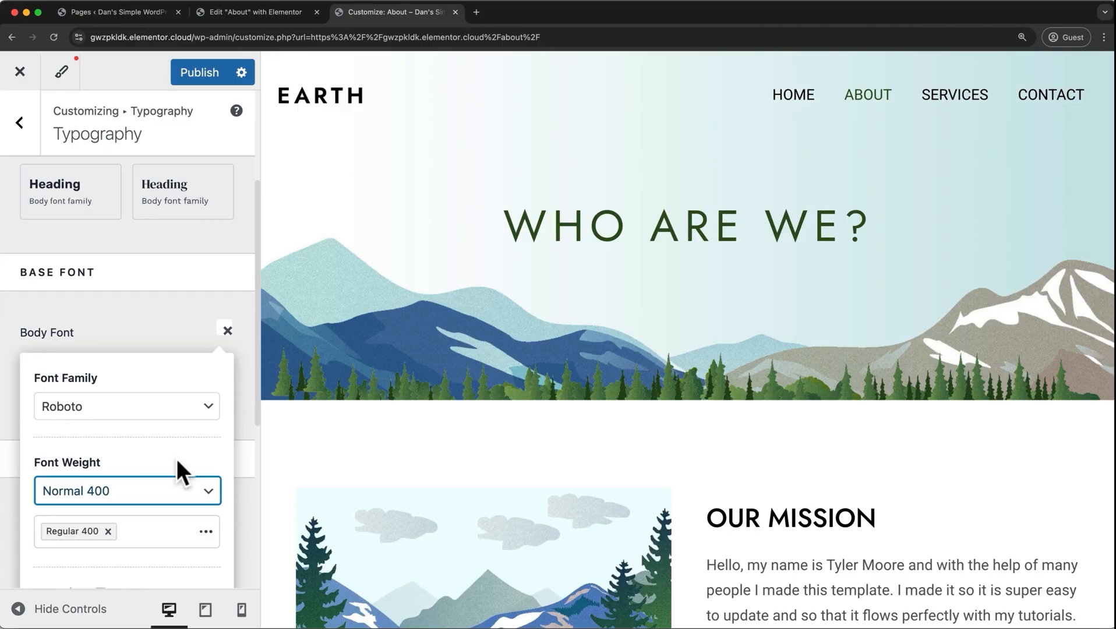
Try the Style 2, Style 3 and Dark global color palettes, restore the Default palette and review the theme and surface colors.
{"action": "left_click", "coordinate": [19, 122]}
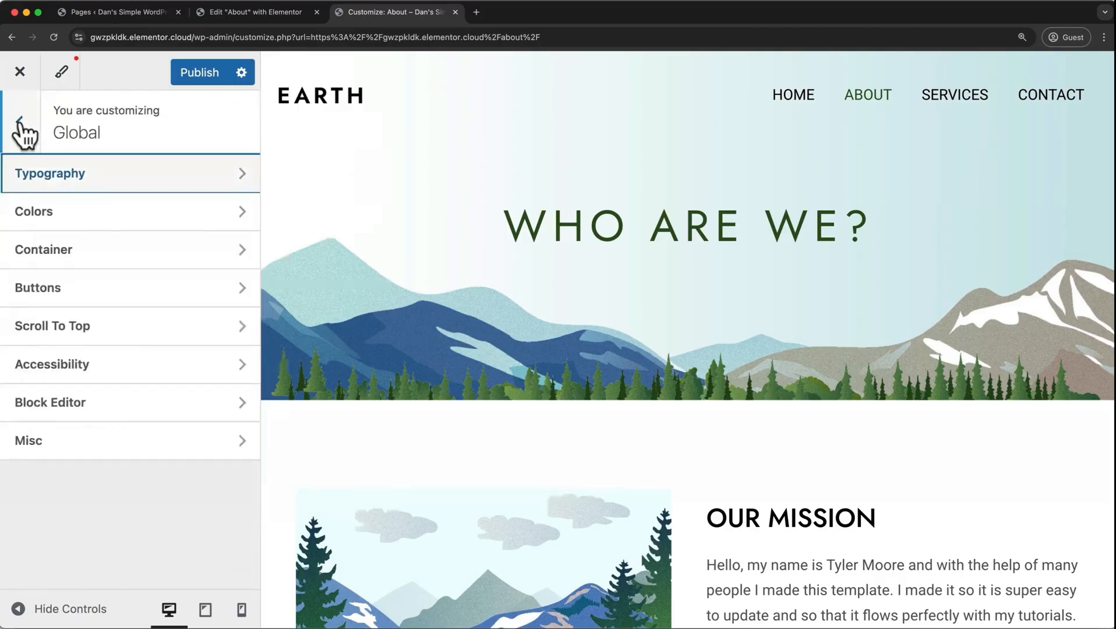
{"action": "left_click", "coordinate": [72, 213]}
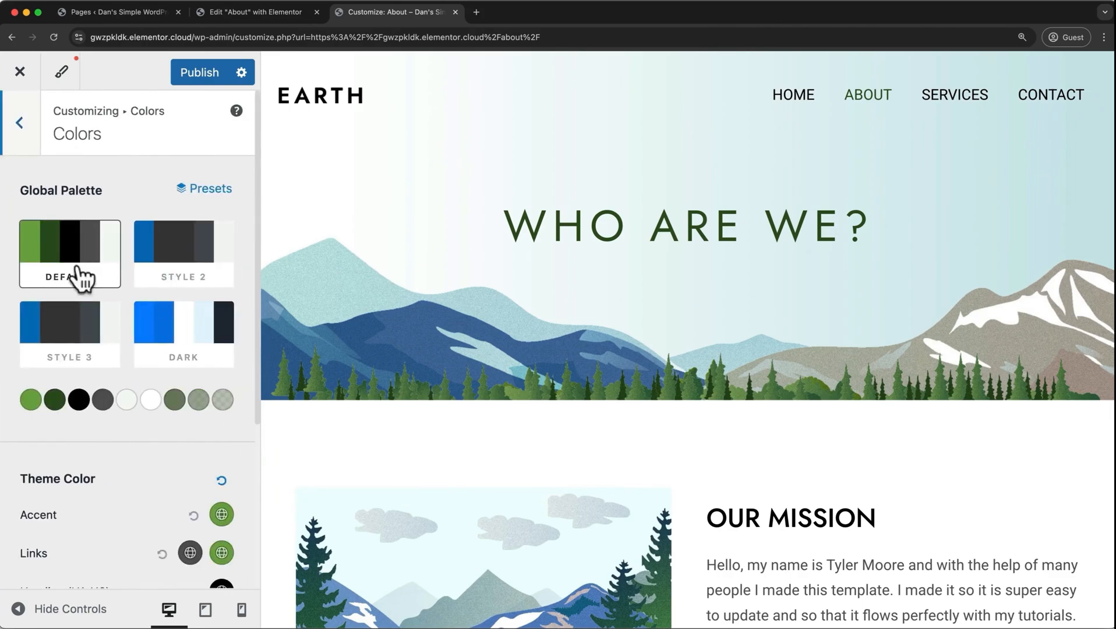
{"action": "left_click", "coordinate": [159, 261]}
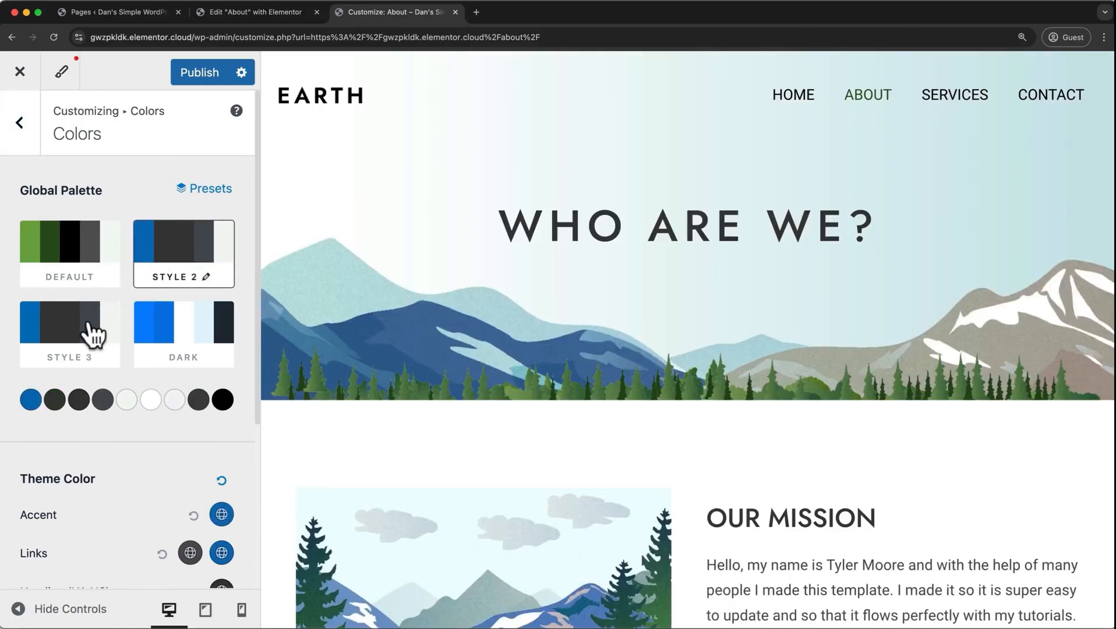
{"action": "left_click", "coordinate": [93, 333]}
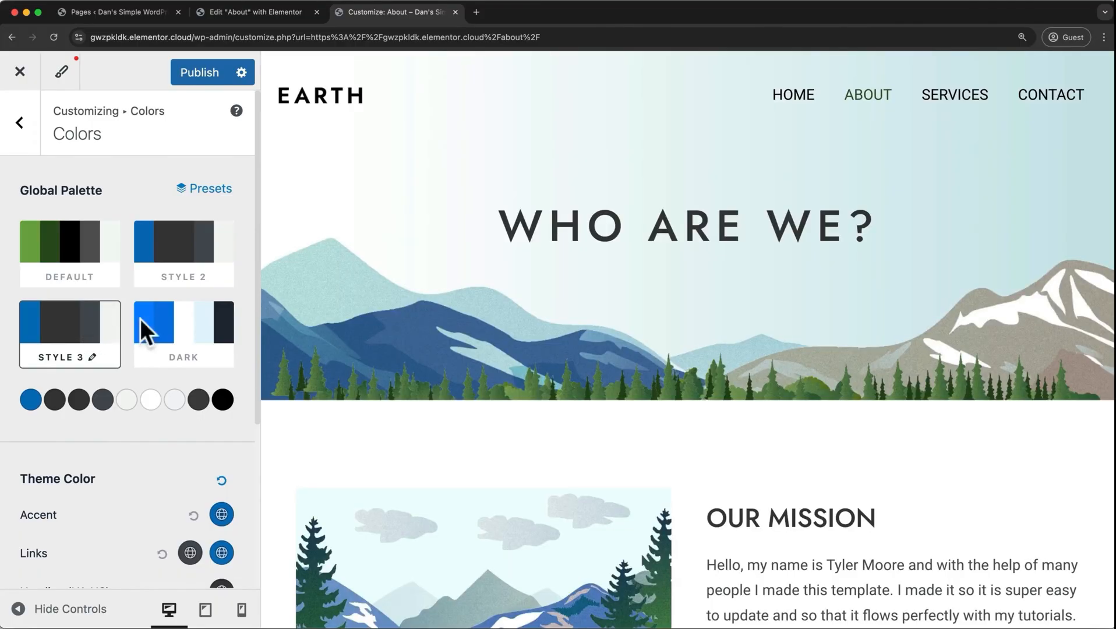
{"action": "left_click", "coordinate": [166, 324]}
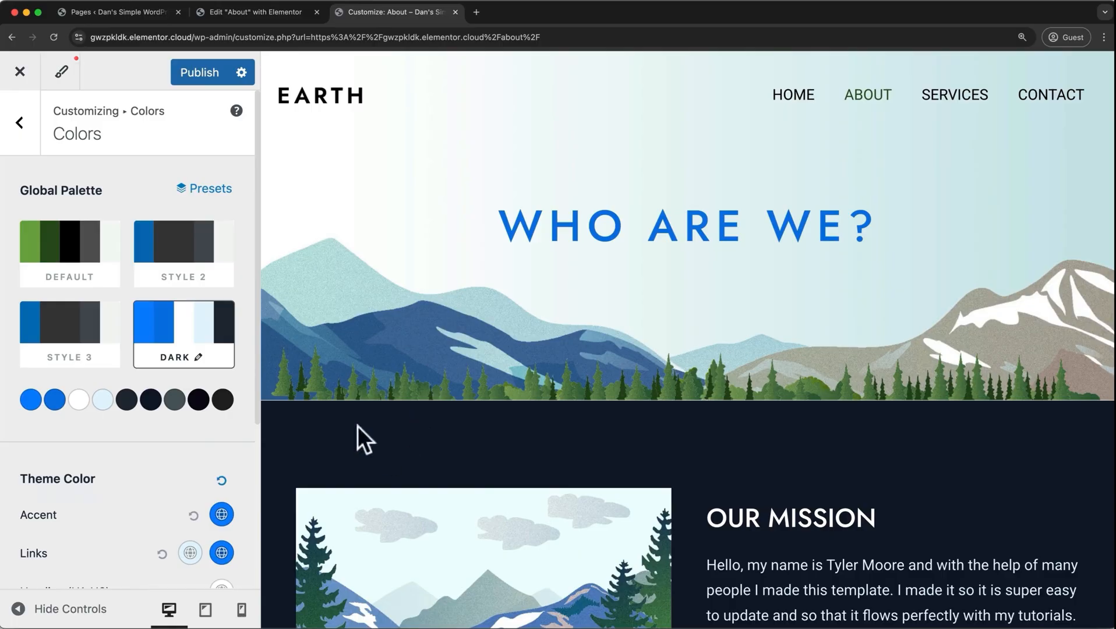
{"action": "left_click", "coordinate": [82, 278]}
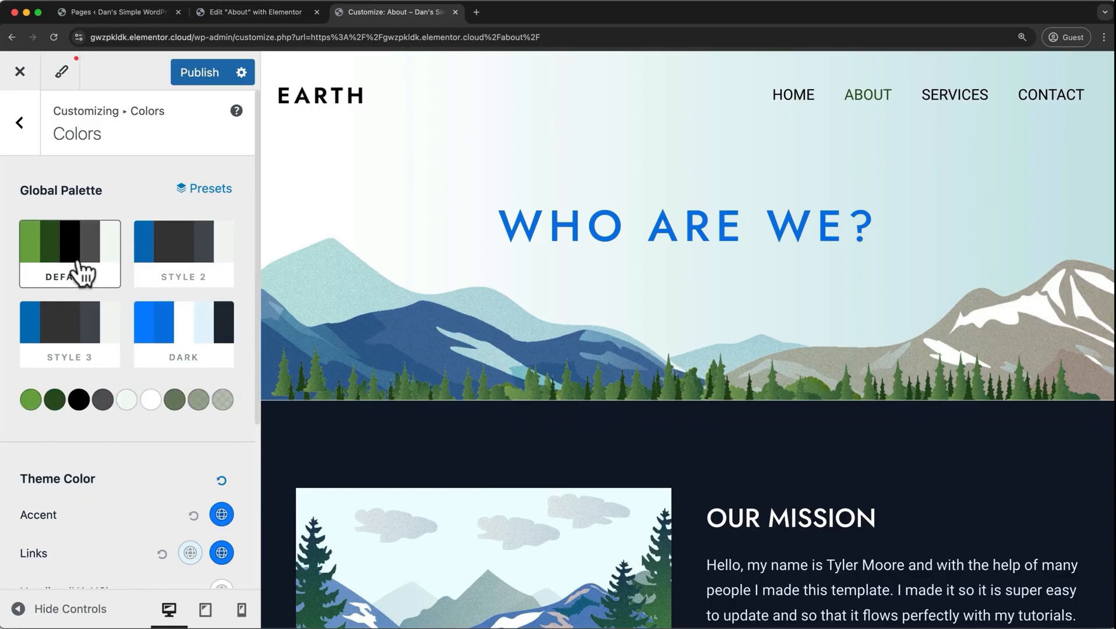
{"action": "scroll", "coordinate": [111, 405], "scroll_direction": "down", "scroll_amount": 5}
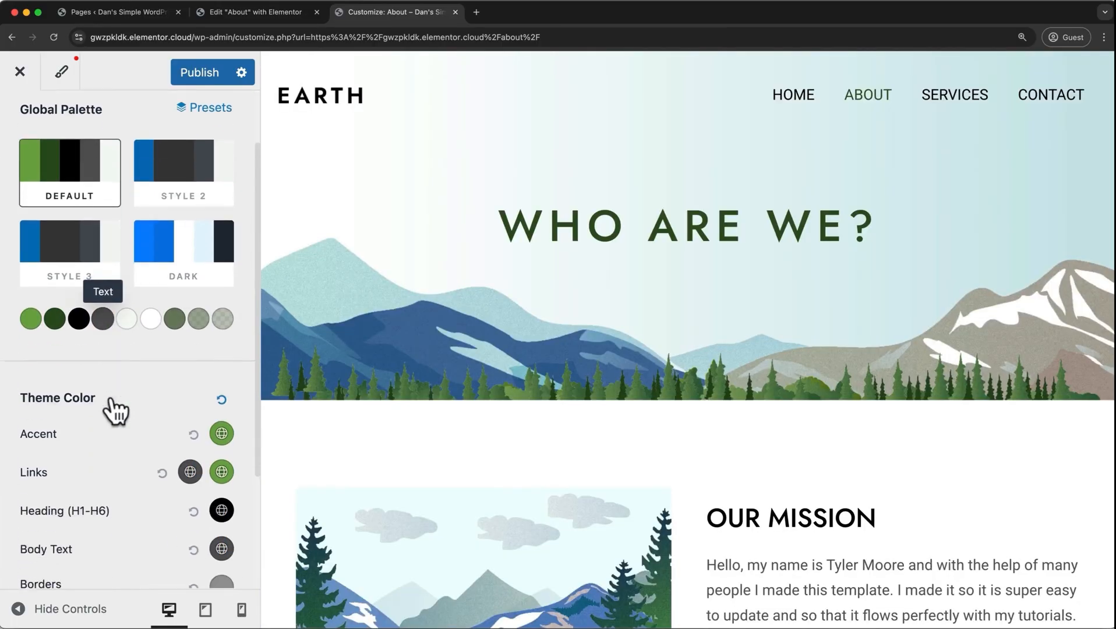
{"action": "scroll", "coordinate": [112, 396], "scroll_direction": "down", "scroll_amount": 2}
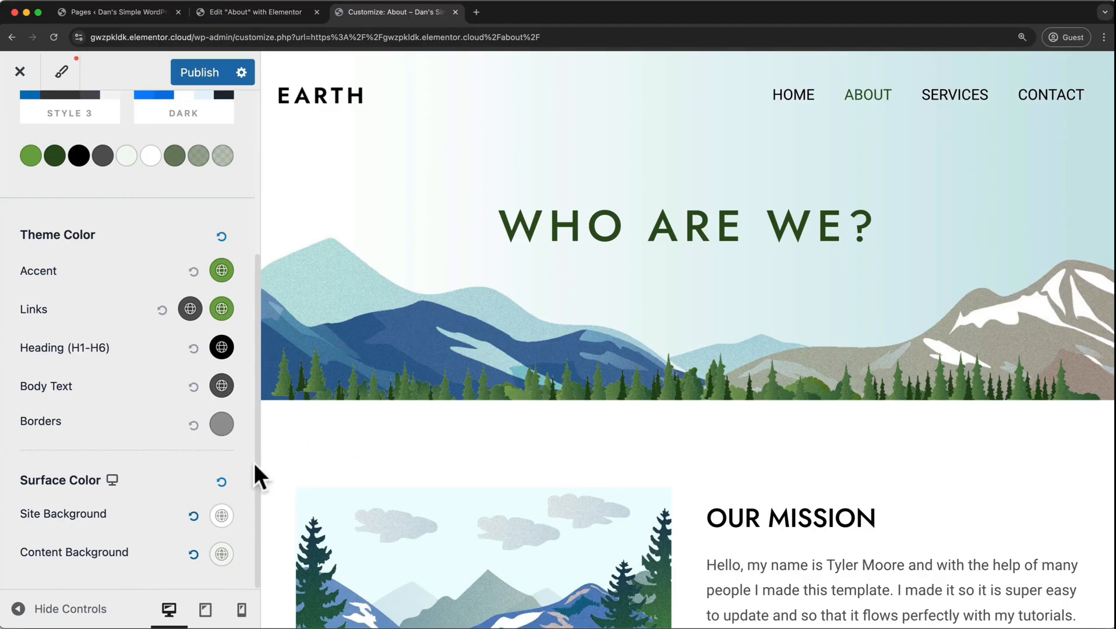
{"action": "scroll", "coordinate": [254, 462], "scroll_direction": "up", "scroll_amount": 5}
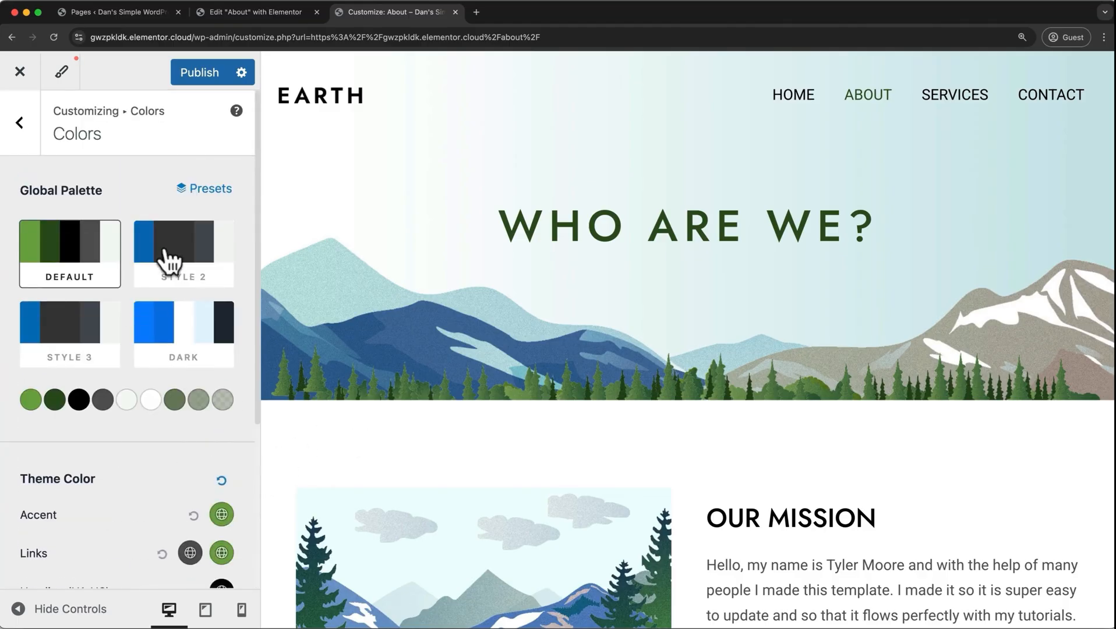
View the global button settings, then publish the customizer changes and return to the live About page.
{"action": "left_click", "coordinate": [21, 122]}
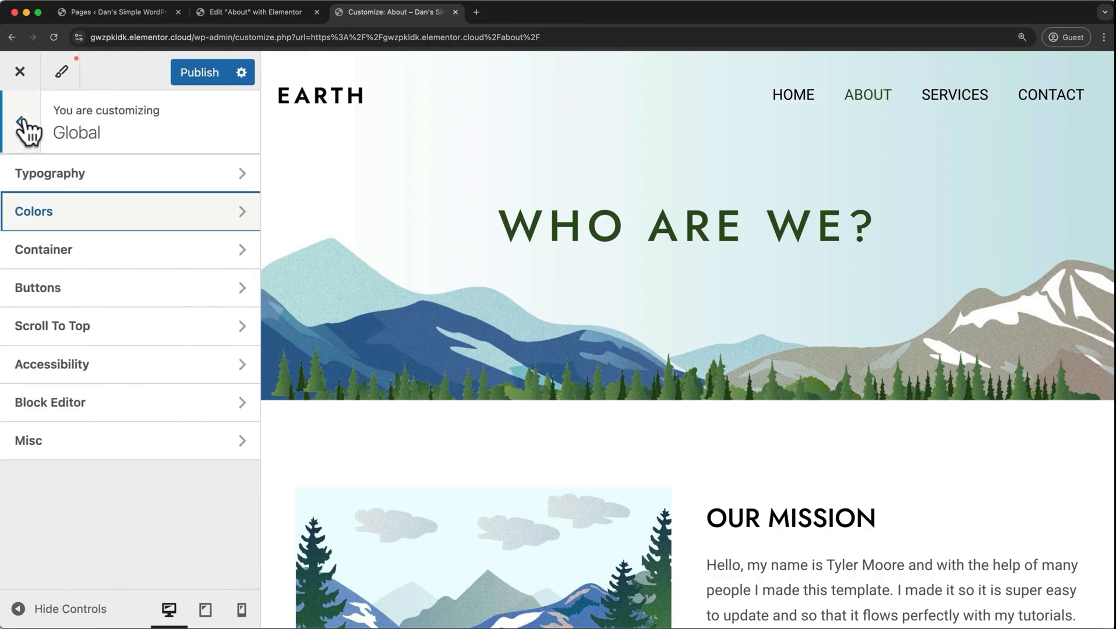
{"action": "left_click", "coordinate": [102, 298]}
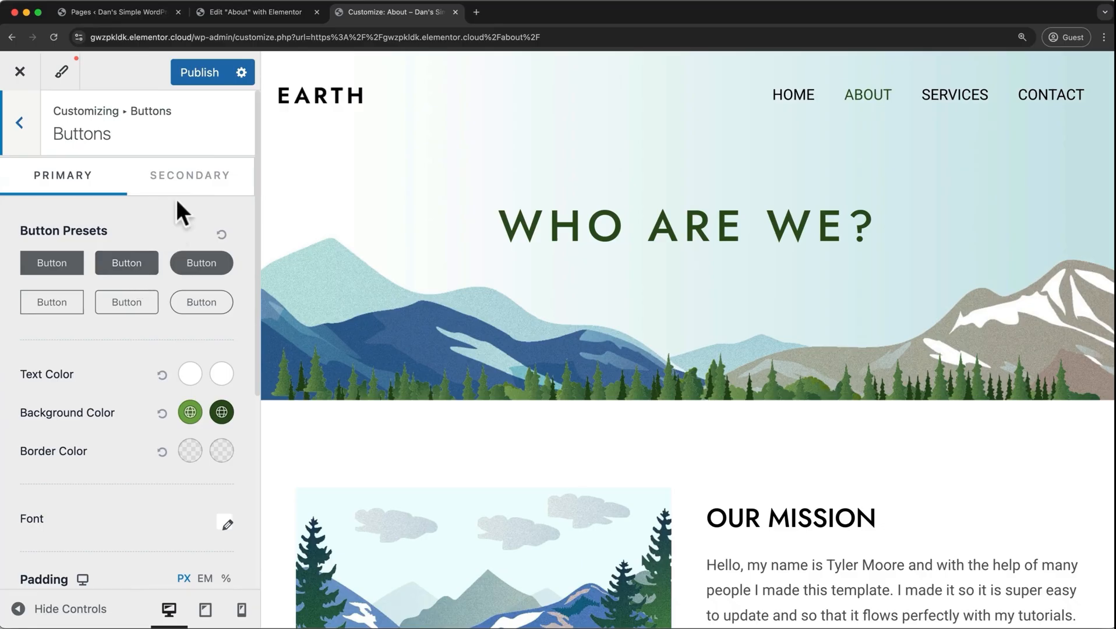
{"action": "left_click", "coordinate": [204, 67]}
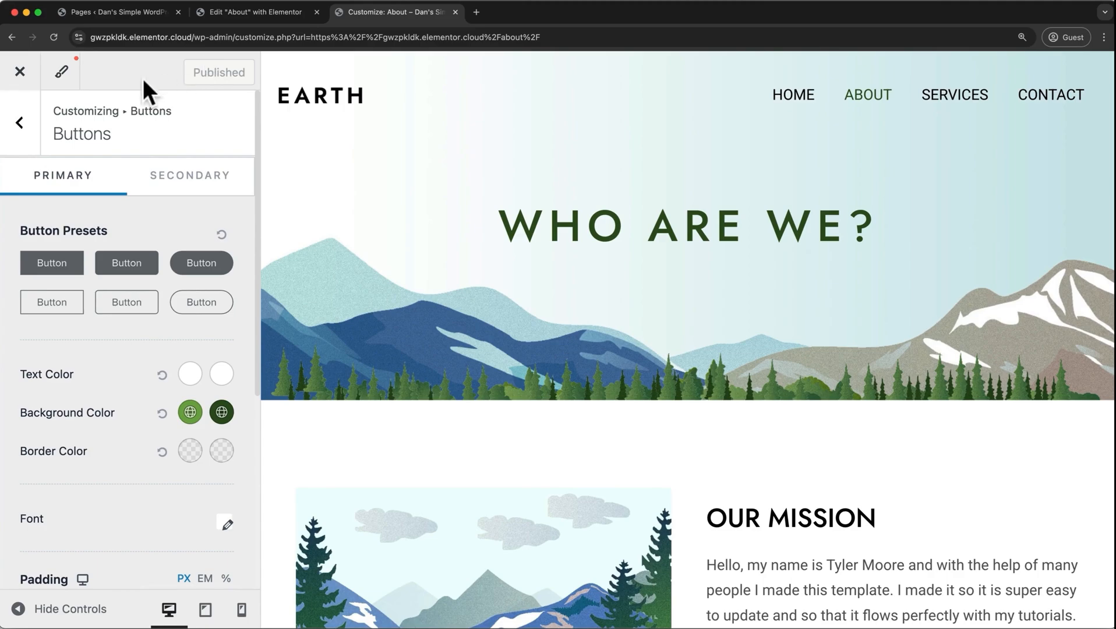
{"action": "left_click", "coordinate": [20, 71]}
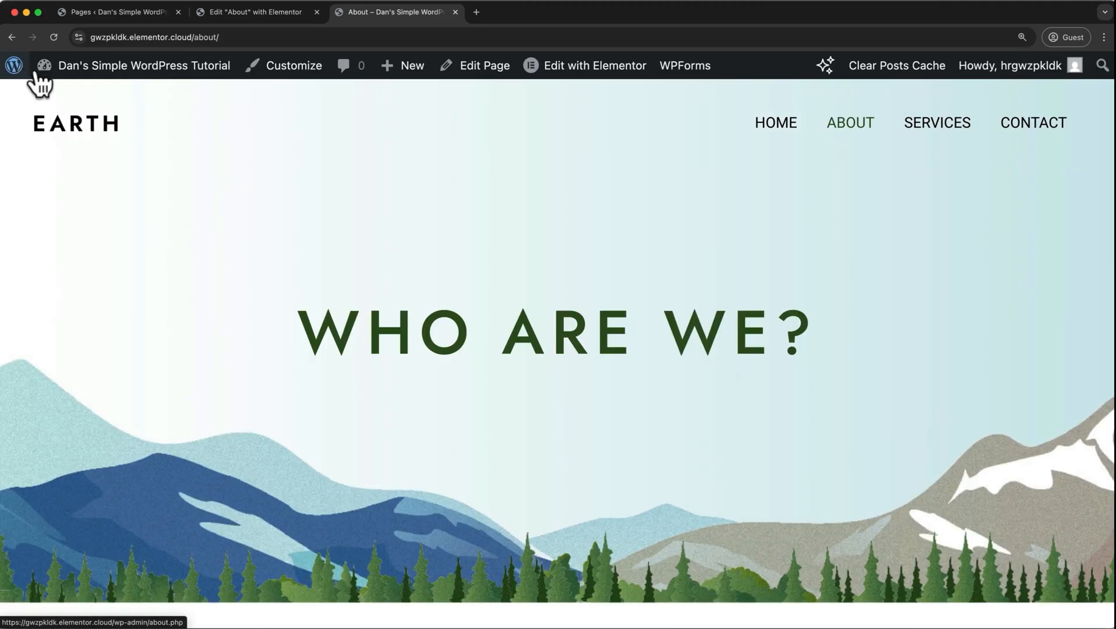
Open the Home page in Elementor and review its layout in the tablet portrait view.
{"action": "left_click", "coordinate": [775, 123]}
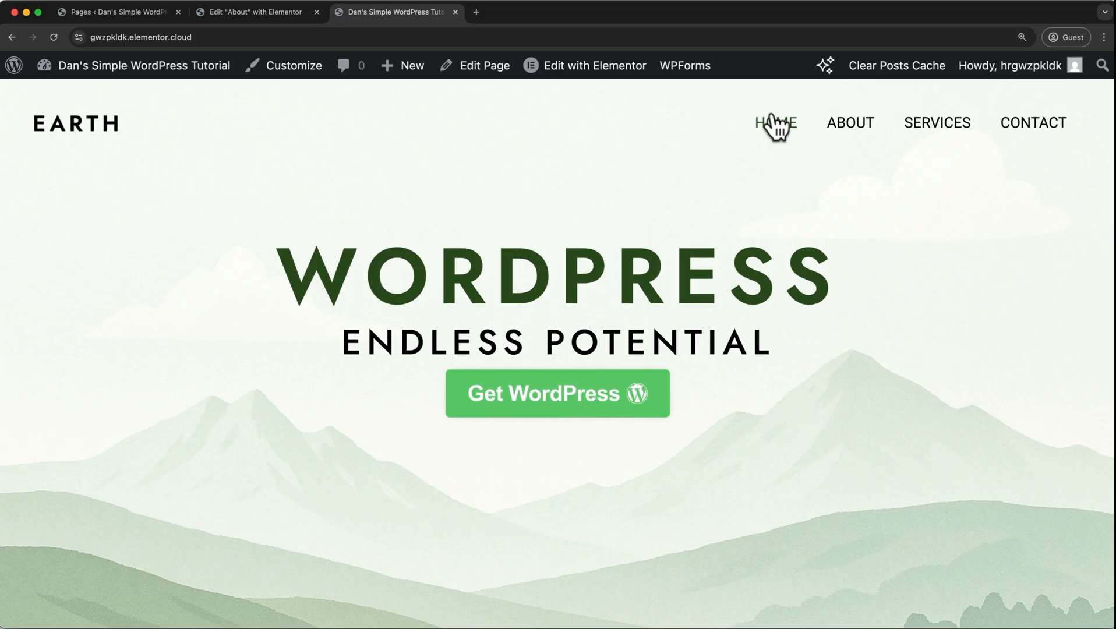
{"action": "left_click", "coordinate": [623, 70]}
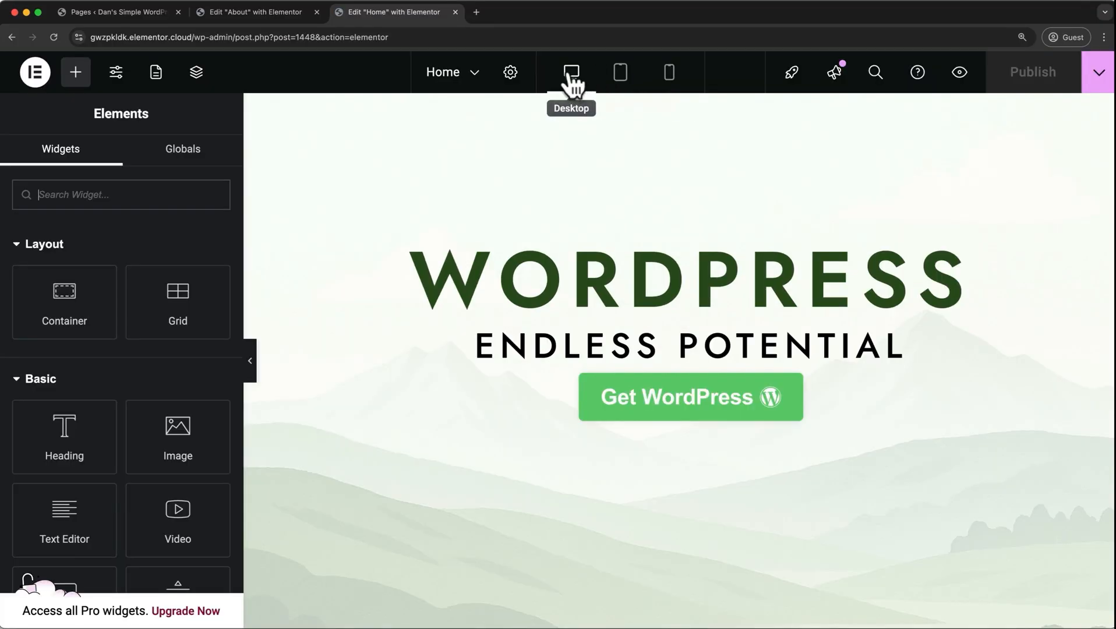
{"action": "left_click", "coordinate": [622, 73]}
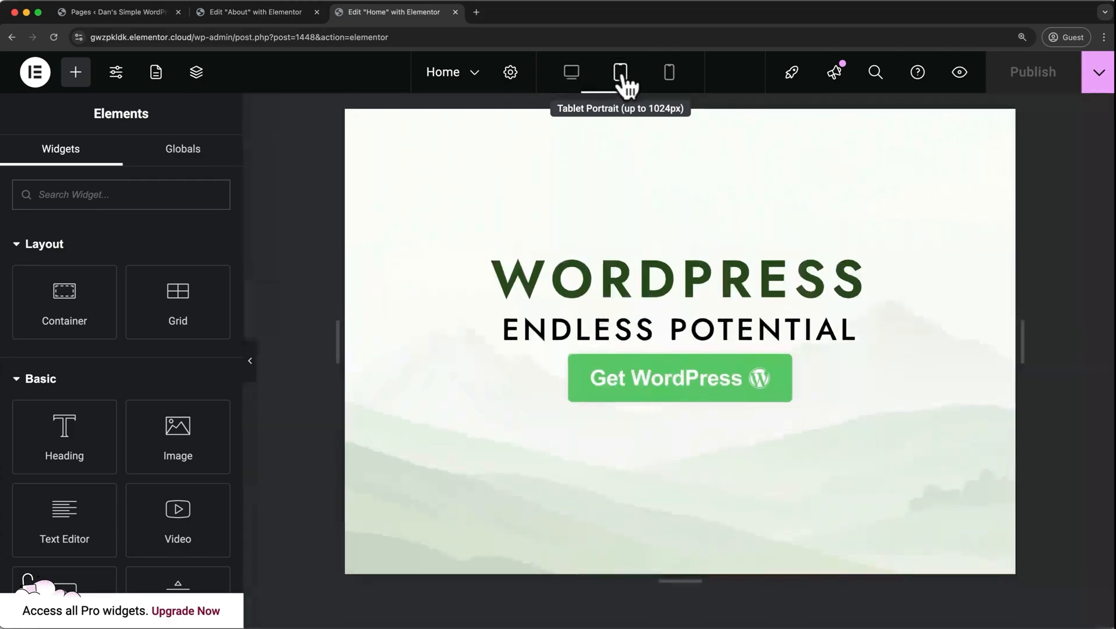
{"action": "scroll", "coordinate": [620, 164], "scroll_direction": "down", "scroll_amount": 4}
{"action": "scroll", "coordinate": [620, 164], "scroll_direction": "down", "scroll_amount": 10}
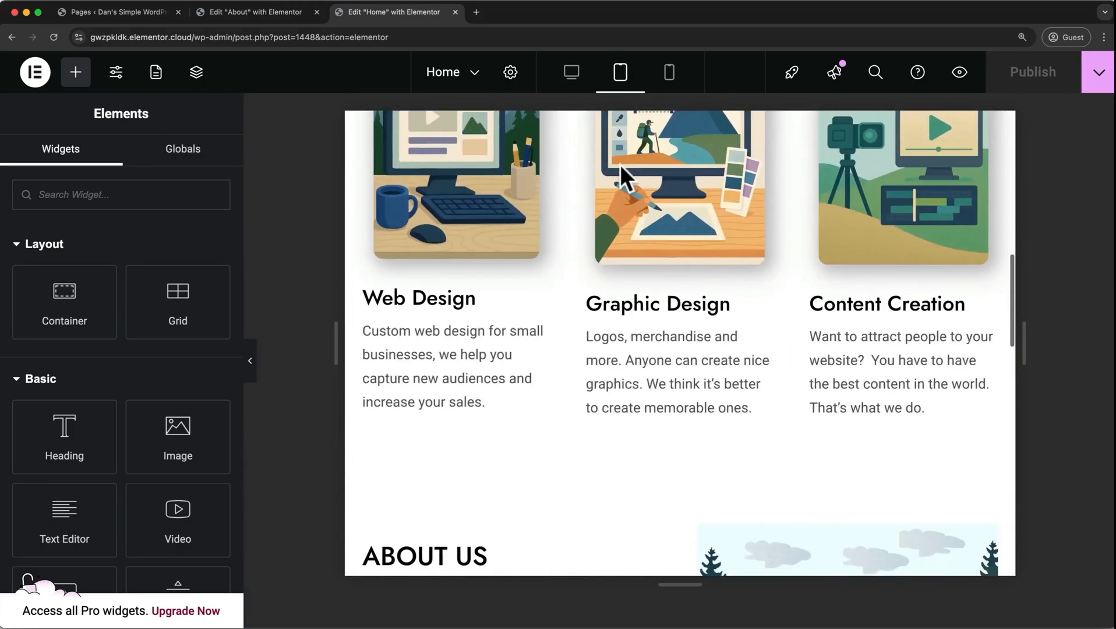
{"action": "scroll", "coordinate": [620, 164], "scroll_direction": "down", "scroll_amount": 6}
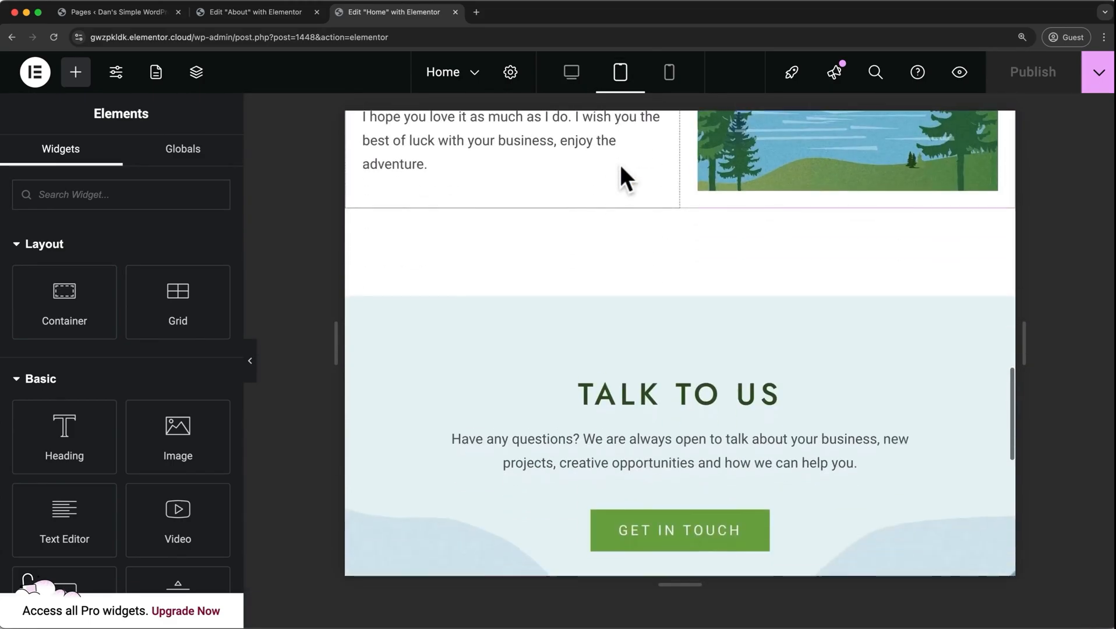
{"action": "scroll", "coordinate": [620, 163], "scroll_direction": "up", "scroll_amount": 10}
{"action": "scroll", "coordinate": [620, 167], "scroll_direction": "up", "scroll_amount": 5}
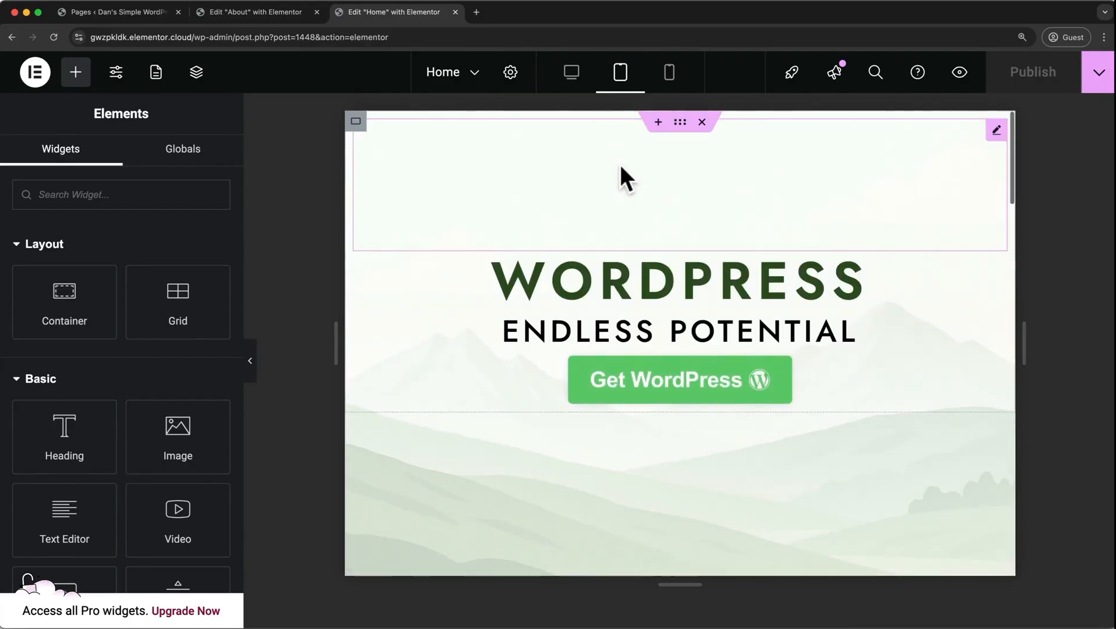
Switch the Home page to the mobile view and review its layout.
{"action": "left_click", "coordinate": [671, 81]}
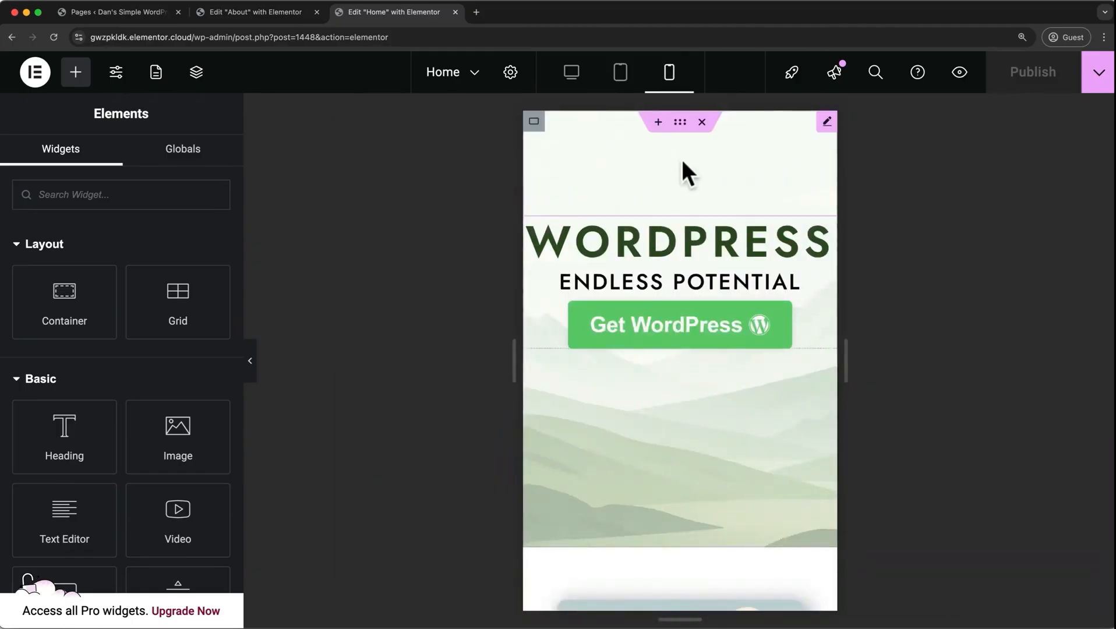
{"action": "scroll", "coordinate": [683, 163], "scroll_direction": "down", "scroll_amount": 5}
{"action": "scroll", "coordinate": [682, 163], "scroll_direction": "down", "scroll_amount": 3}
{"action": "scroll", "coordinate": [670, 245], "scroll_direction": "up", "scroll_amount": 10}
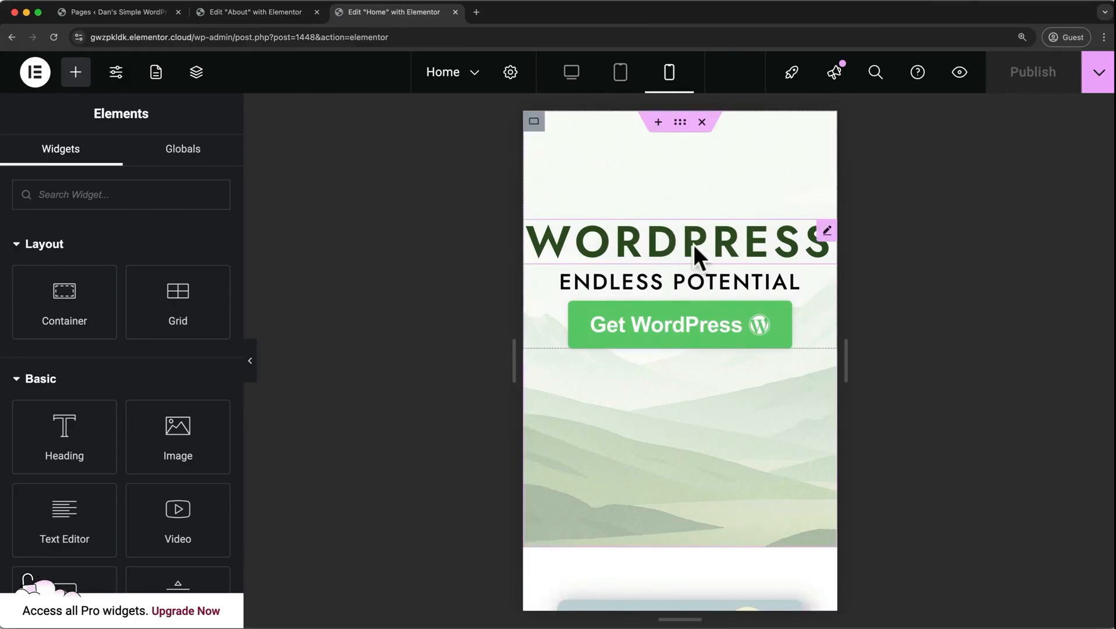
Set the mobile font size of the WordPress hero heading to 40 px.
{"action": "left_click", "coordinate": [689, 241]}
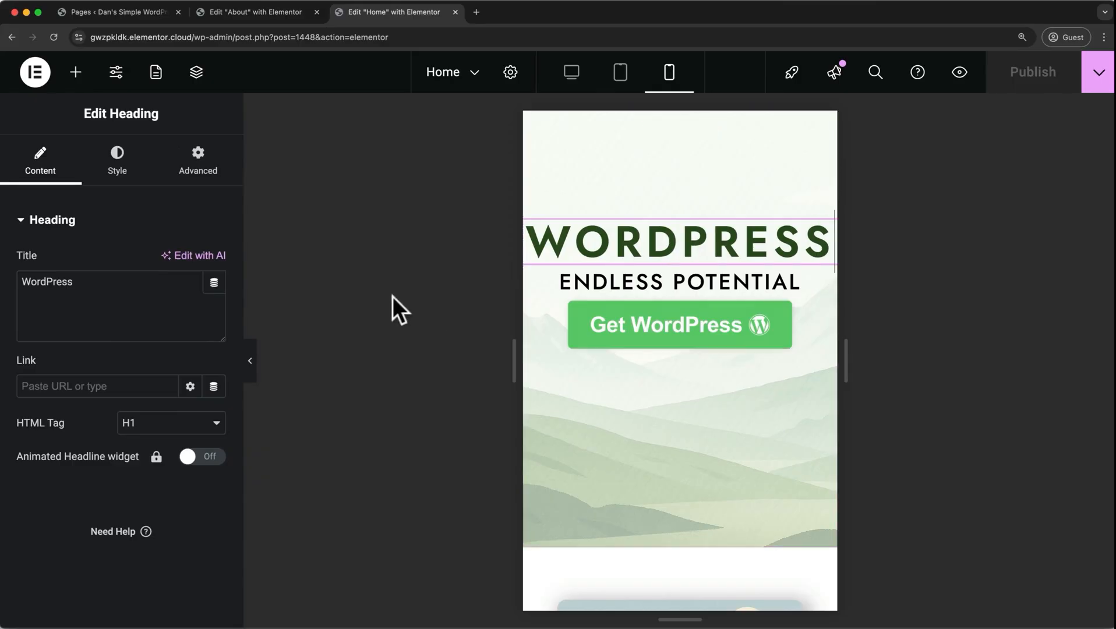
{"action": "left_click", "coordinate": [113, 166]}
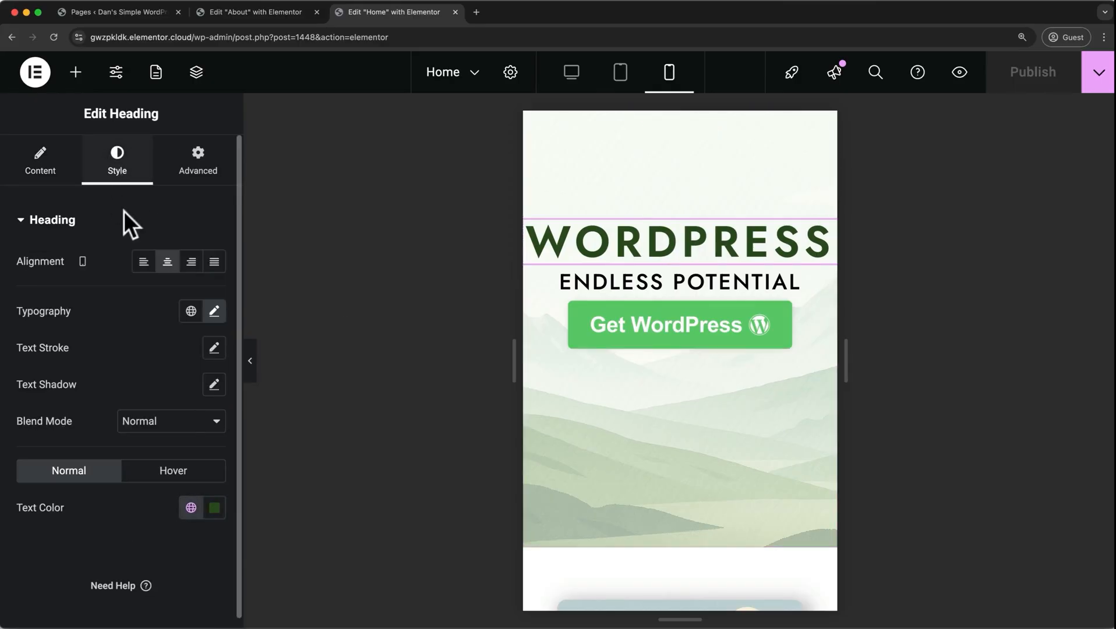
{"action": "left_click", "coordinate": [215, 312]}
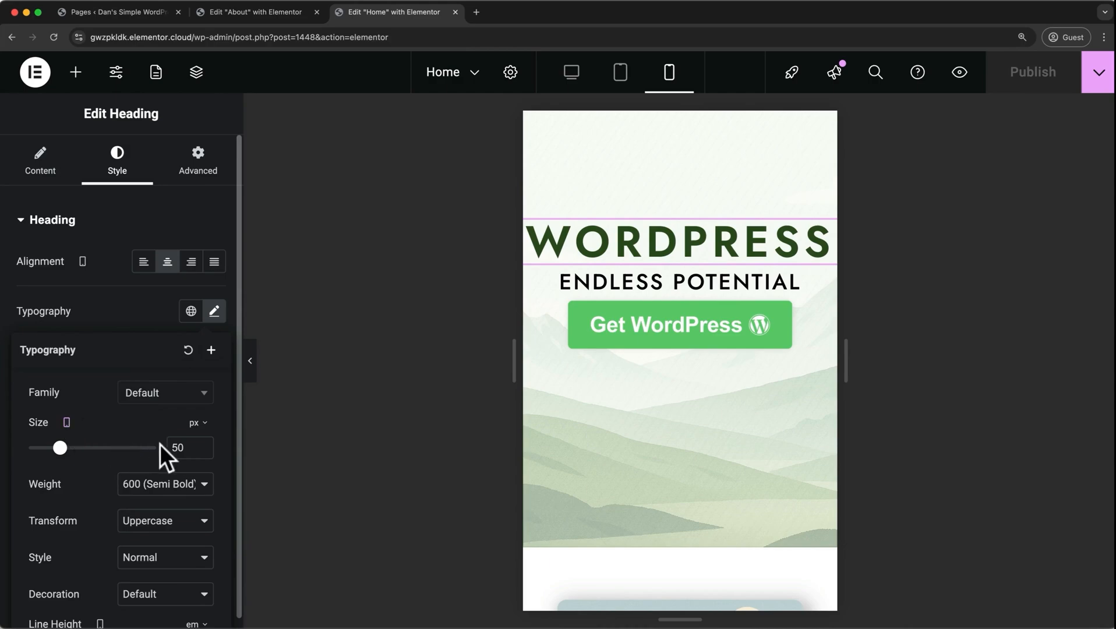
{"action": "key", "text": "BackSpace"}
{"action": "type", "text": "4"}
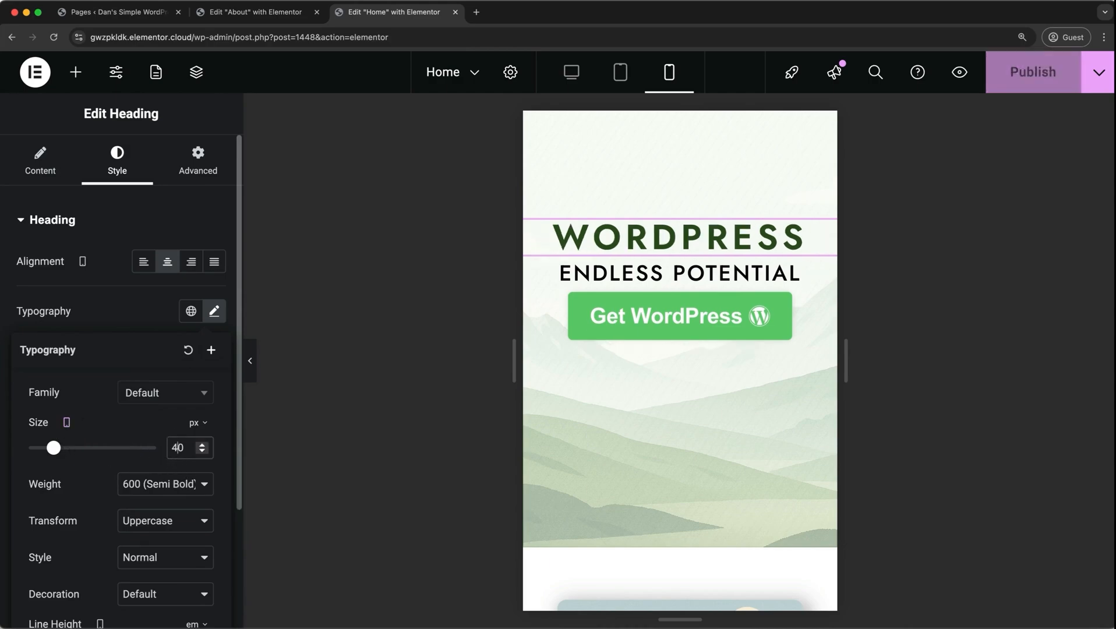
Set the mobile font size of the Endless Potential subheading to 20 px.
{"action": "left_click", "coordinate": [595, 272]}
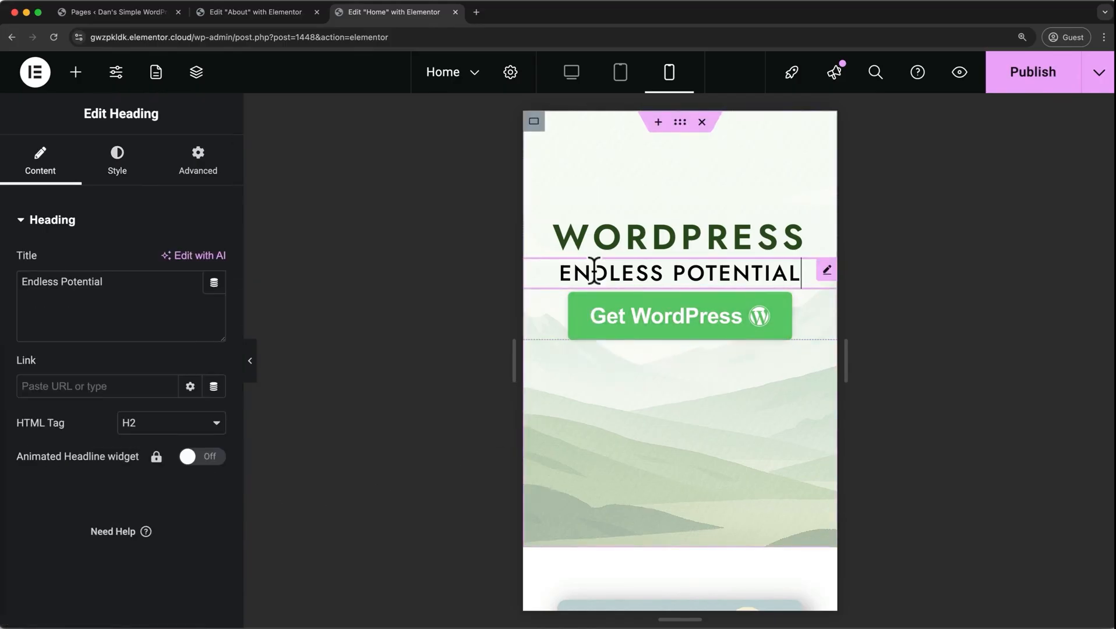
{"action": "left_click", "coordinate": [121, 166]}
{"action": "left_click", "coordinate": [215, 311]}
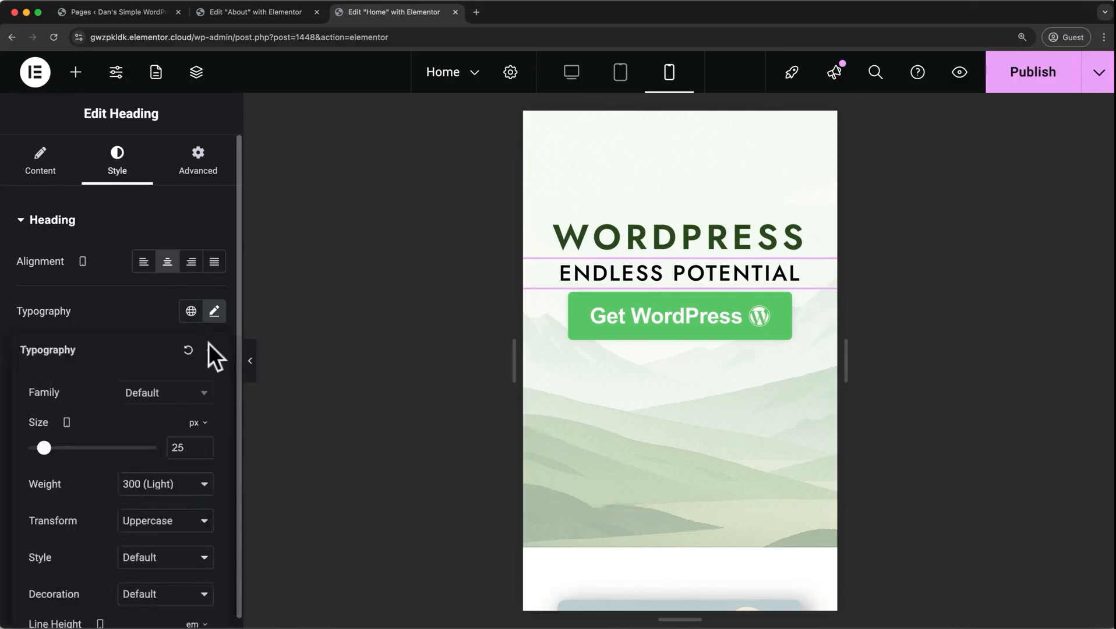
{"action": "double_click", "coordinate": [192, 447]}
{"action": "type", "text": "20"}
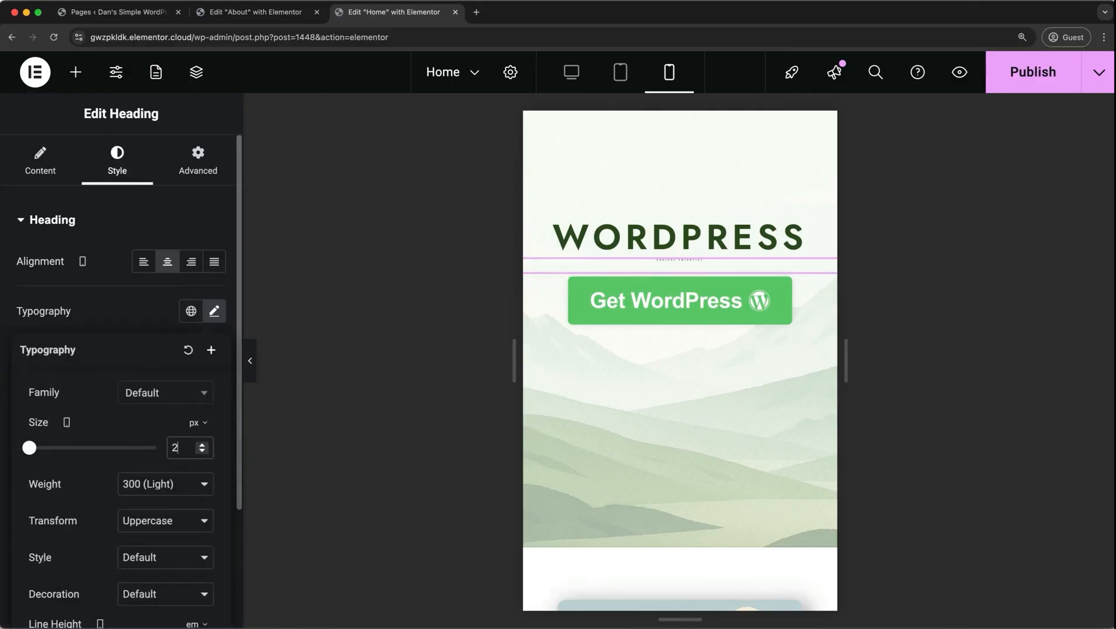
Check the WordPress heading's typography size in the desktop view, then return to the mobile view.
{"action": "left_click", "coordinate": [577, 85]}
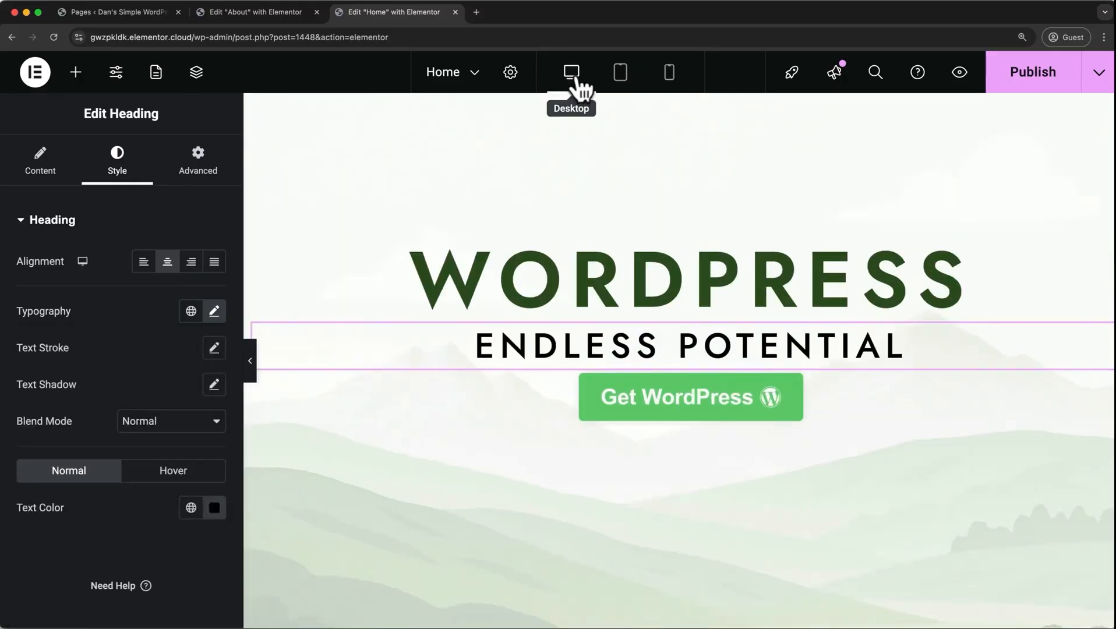
{"action": "left_click", "coordinate": [213, 311]}
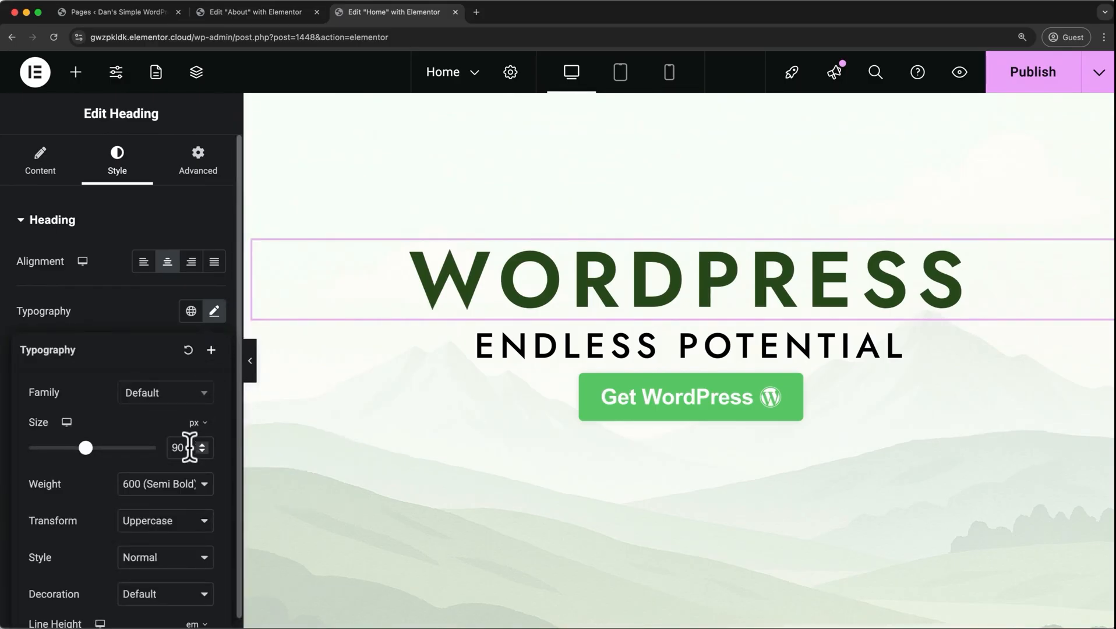
{"action": "left_click", "coordinate": [669, 74]}
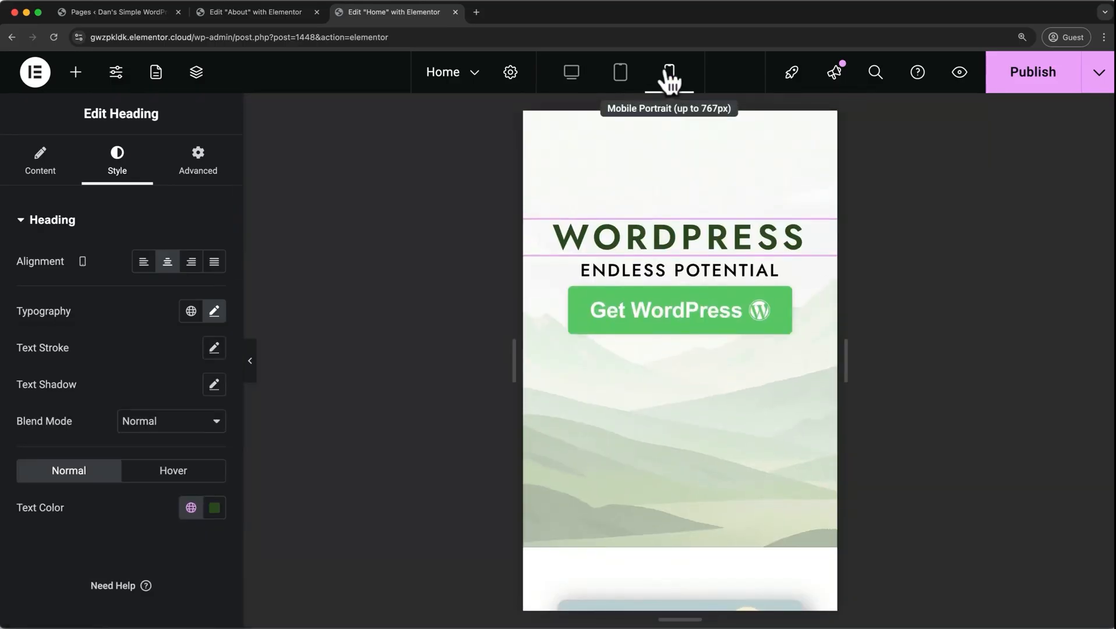
Unlink the Get WordPress button's mobile padding values and set the top padding to 20 px.
{"action": "left_click", "coordinate": [567, 291]}
{"action": "left_click", "coordinate": [198, 161]}
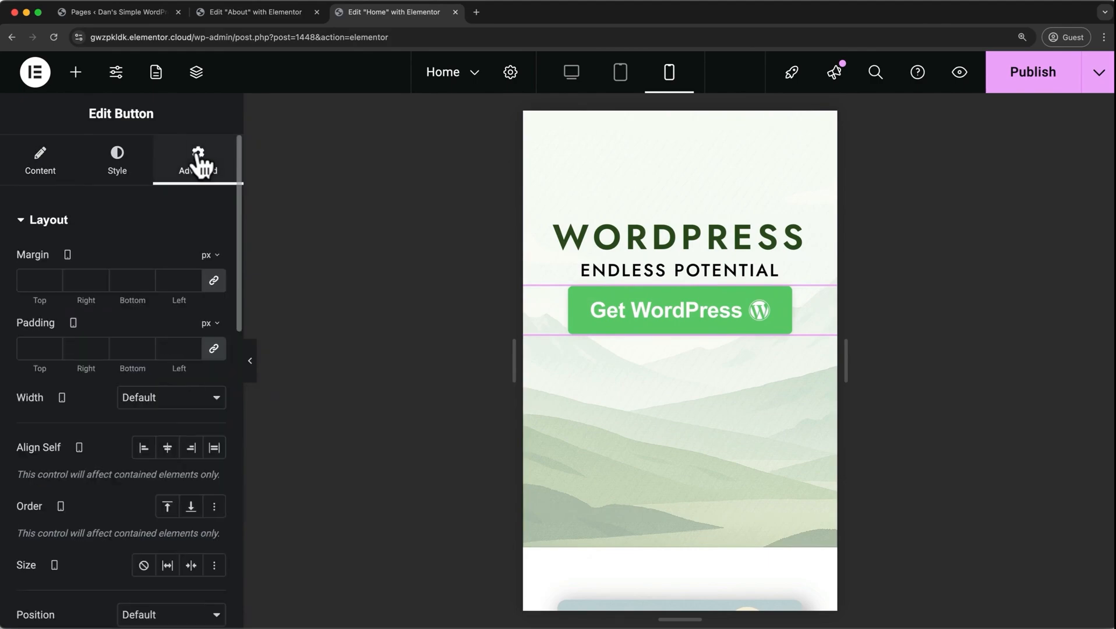
{"action": "left_click", "coordinate": [214, 348]}
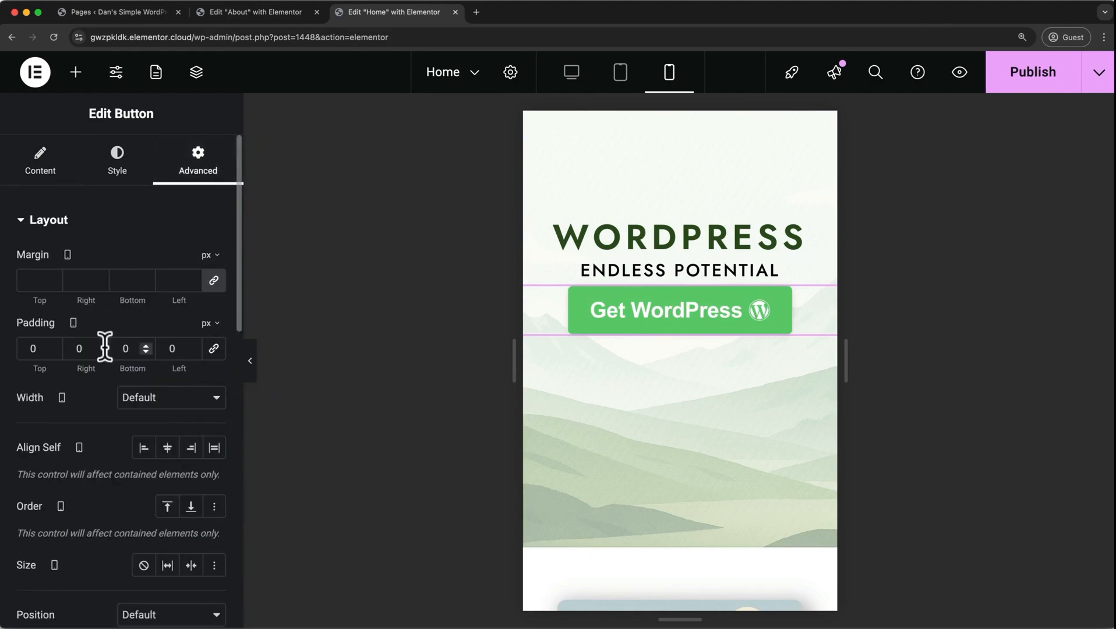
{"action": "key", "text": "Up"}
{"action": "key", "text": "Up"}
{"action": "key", "text": "Up"}
{"action": "key", "text": "Up"}
{"action": "key", "text": "Up"}
{"action": "key", "text": "Up"}
{"action": "key", "text": "Up"}
{"action": "key", "text": "Up"}
{"action": "key", "text": "Up"}
{"action": "key", "text": "Up"}
{"action": "key", "text": "Up"}
{"action": "key", "text": "Up"}
{"action": "key", "text": "Up"}
{"action": "key", "text": "Up"}
{"action": "key", "text": "Up"}
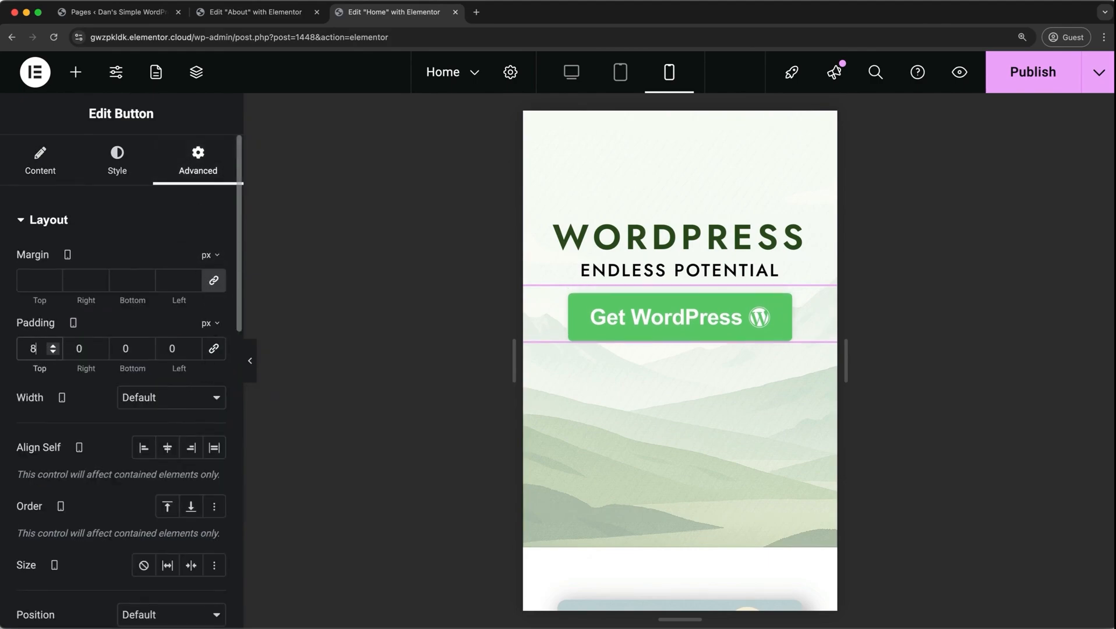
{"action": "key", "text": "Up"}
{"action": "key", "text": "Up"}
{"action": "key", "text": "Up"}
{"action": "key", "text": "Up"}
{"action": "key", "text": "Up"}
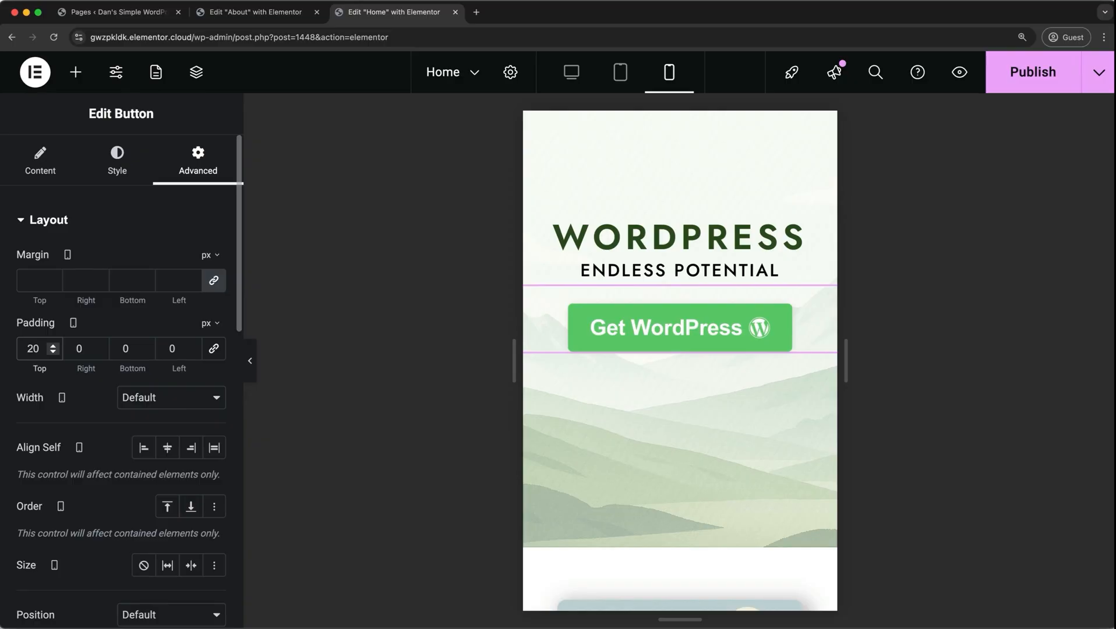
Hide the About Us container on mobile portrait through its responsive visibility settings.
{"action": "scroll", "coordinate": [571, 410], "scroll_direction": "down", "scroll_amount": 15}
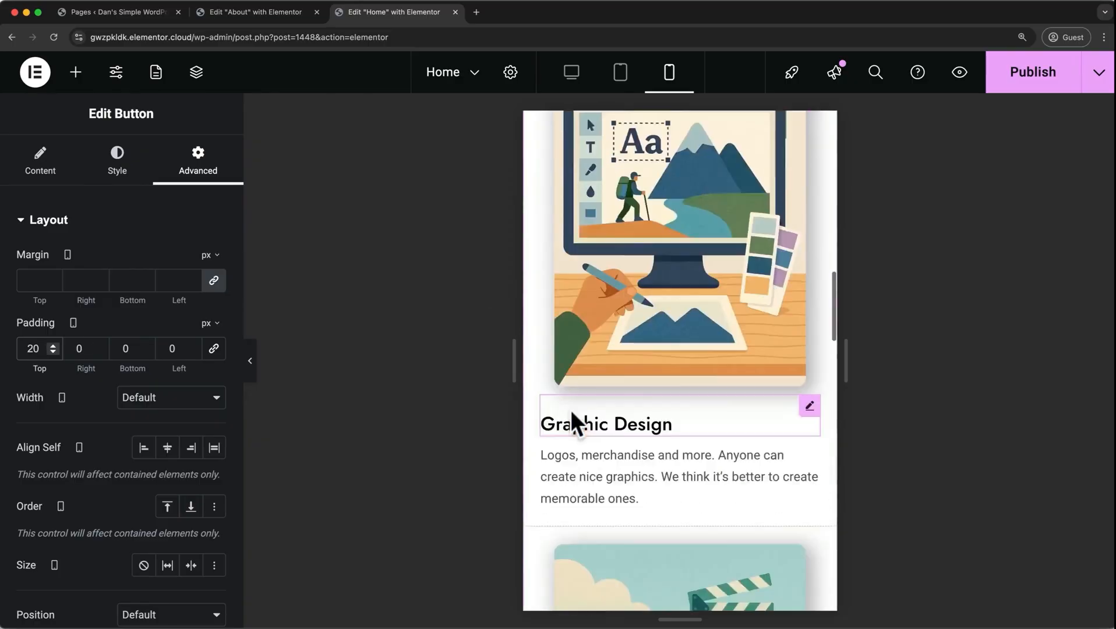
{"action": "scroll", "coordinate": [570, 411], "scroll_direction": "down", "scroll_amount": 10}
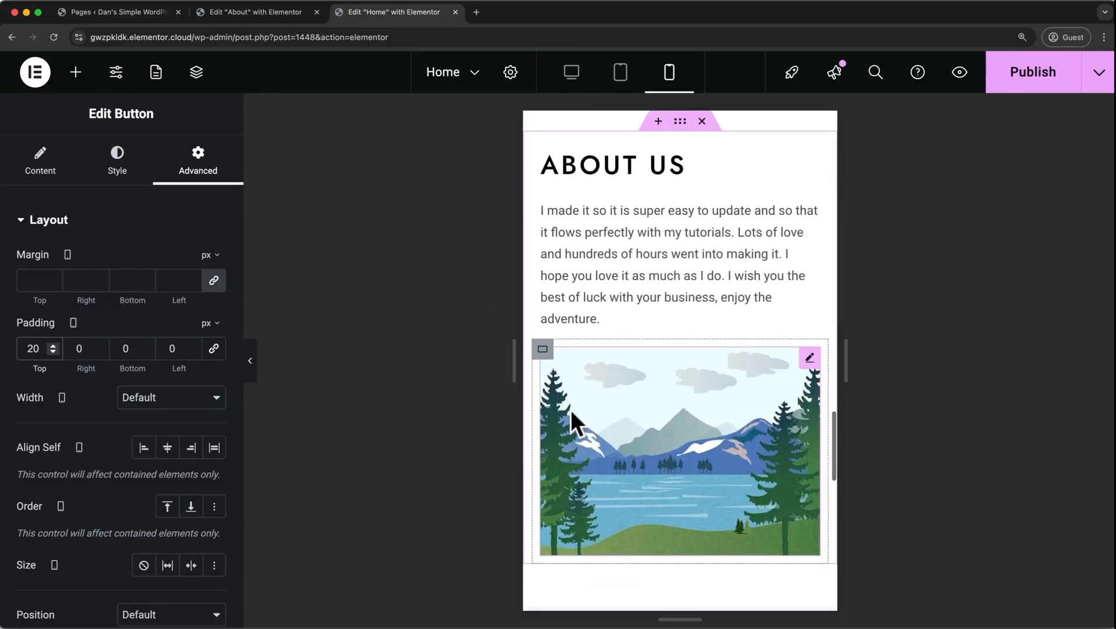
{"action": "scroll", "coordinate": [570, 410], "scroll_direction": "up", "scroll_amount": 2}
{"action": "left_click", "coordinate": [683, 163]}
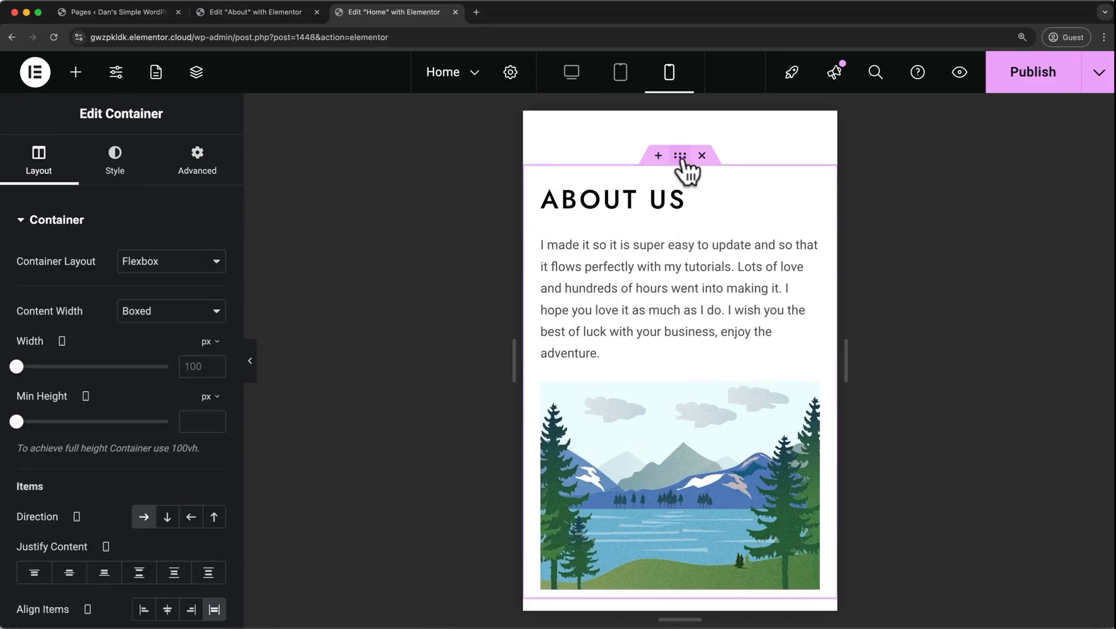
{"action": "left_click", "coordinate": [220, 168]}
{"action": "scroll", "coordinate": [187, 199], "scroll_direction": "down", "scroll_amount": 5}
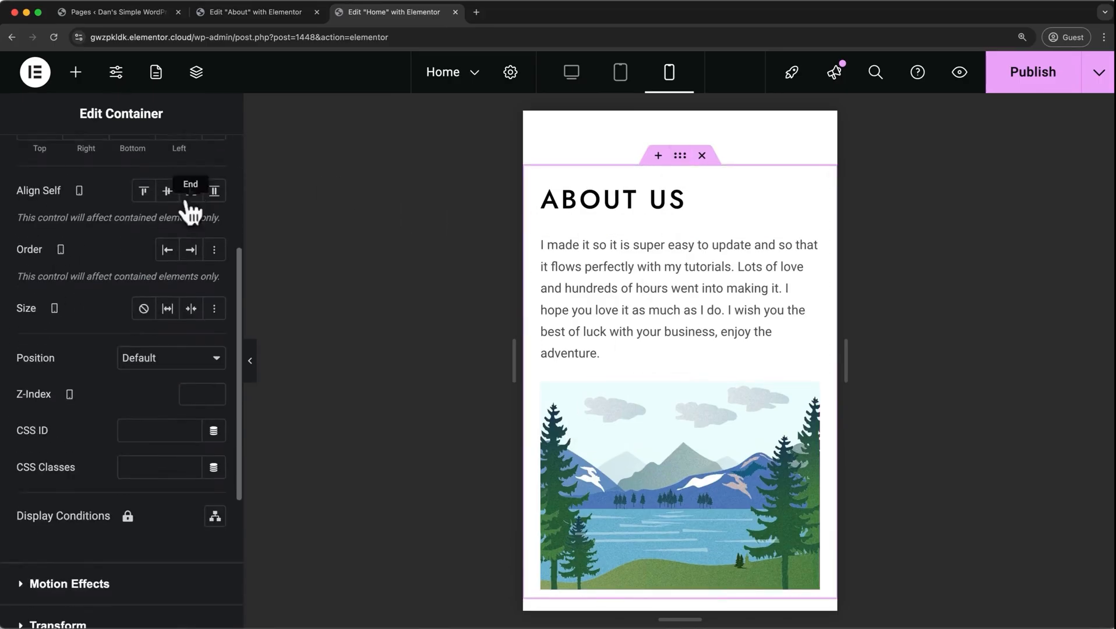
{"action": "scroll", "coordinate": [187, 200], "scroll_direction": "down", "scroll_amount": 5}
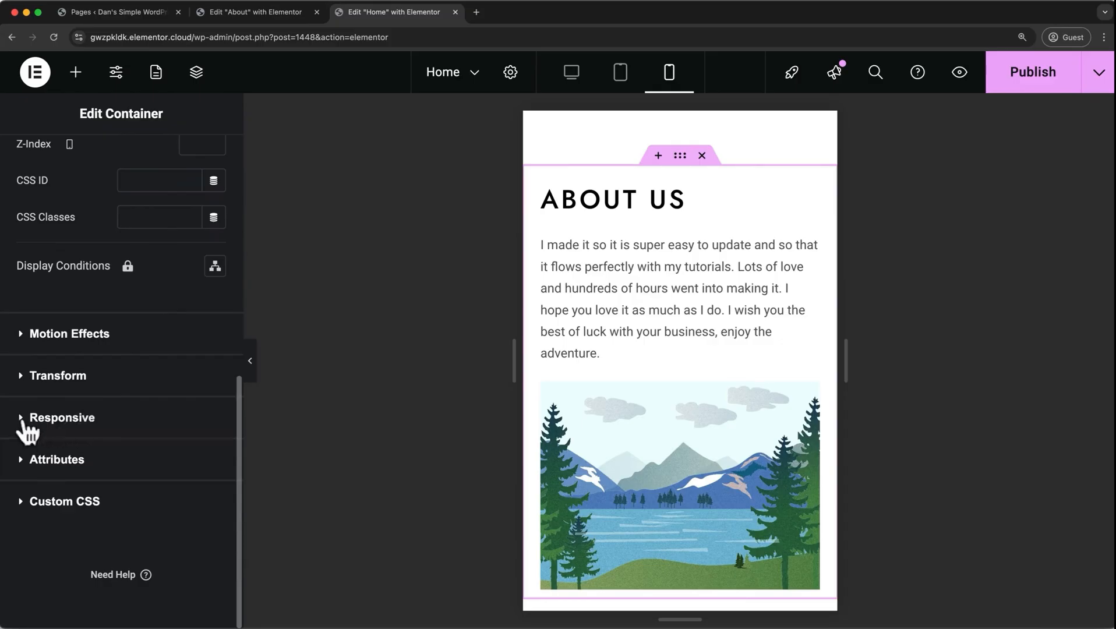
{"action": "left_click", "coordinate": [26, 432]}
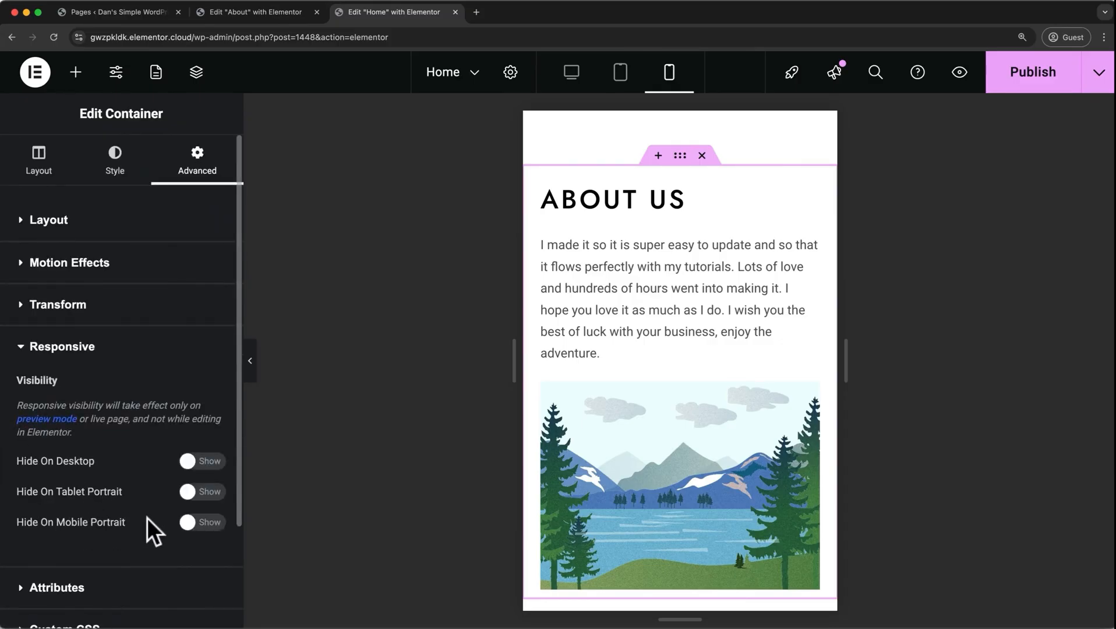
{"action": "left_click", "coordinate": [198, 522]}
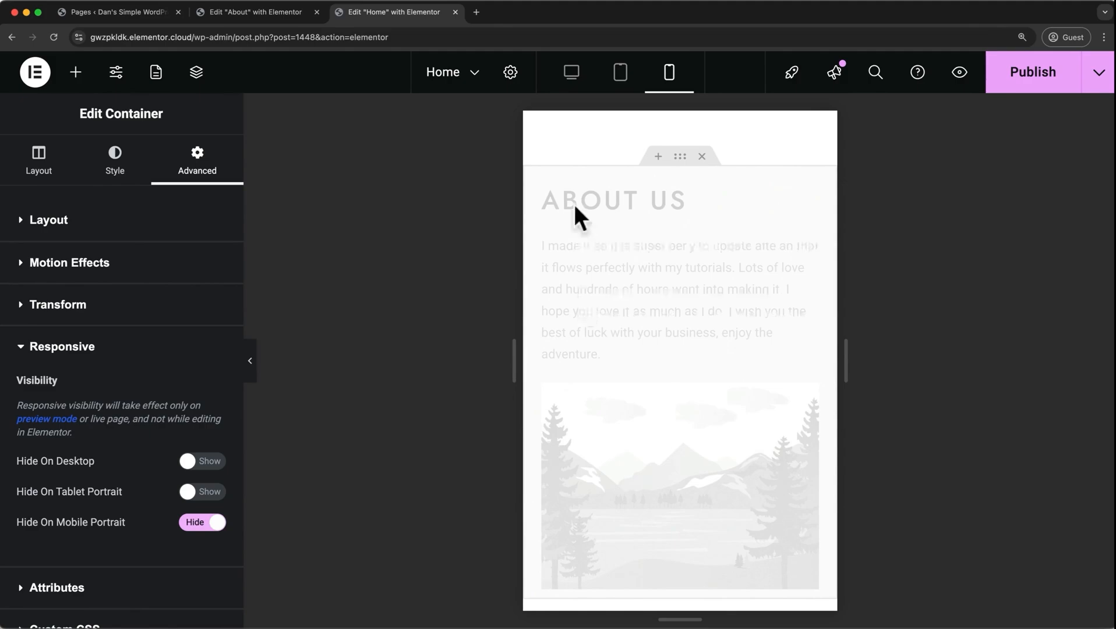
Review the Home page's hero and service sections in the mobile view and compare with the desktop view.
{"action": "left_click", "coordinate": [571, 72]}
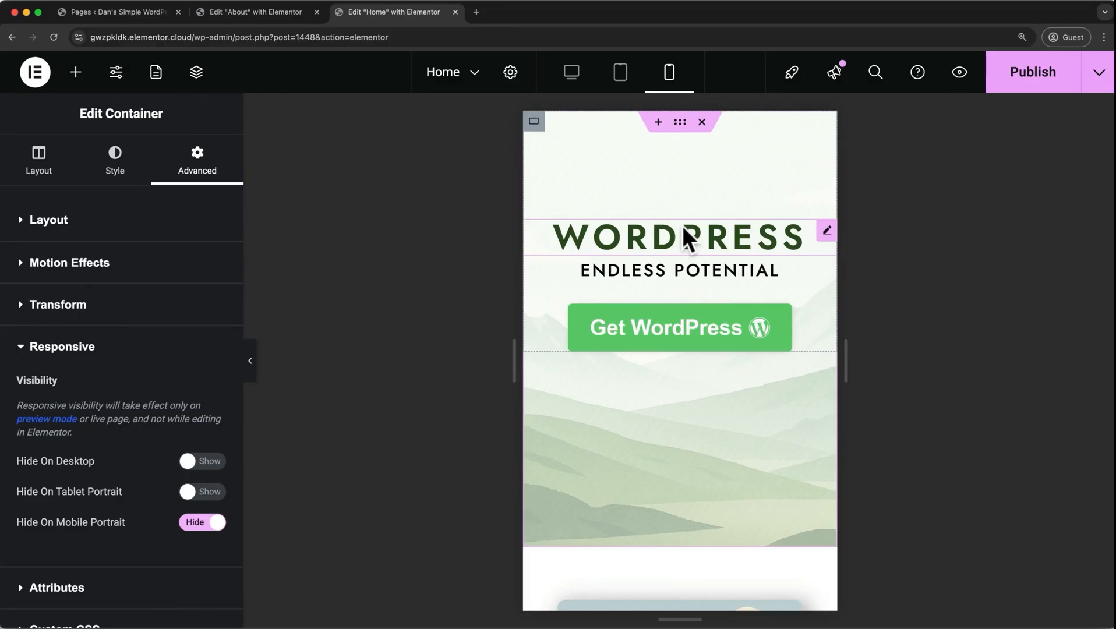
{"action": "scroll", "coordinate": [683, 229], "scroll_direction": "down", "scroll_amount": 10}
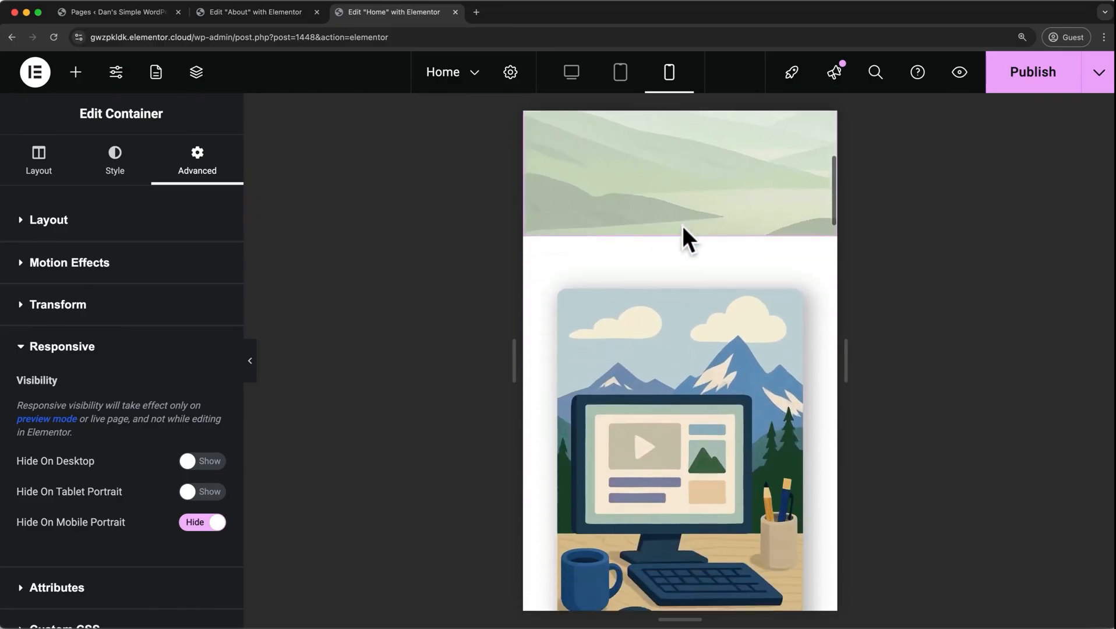
{"action": "scroll", "coordinate": [683, 228], "scroll_direction": "down", "scroll_amount": 5}
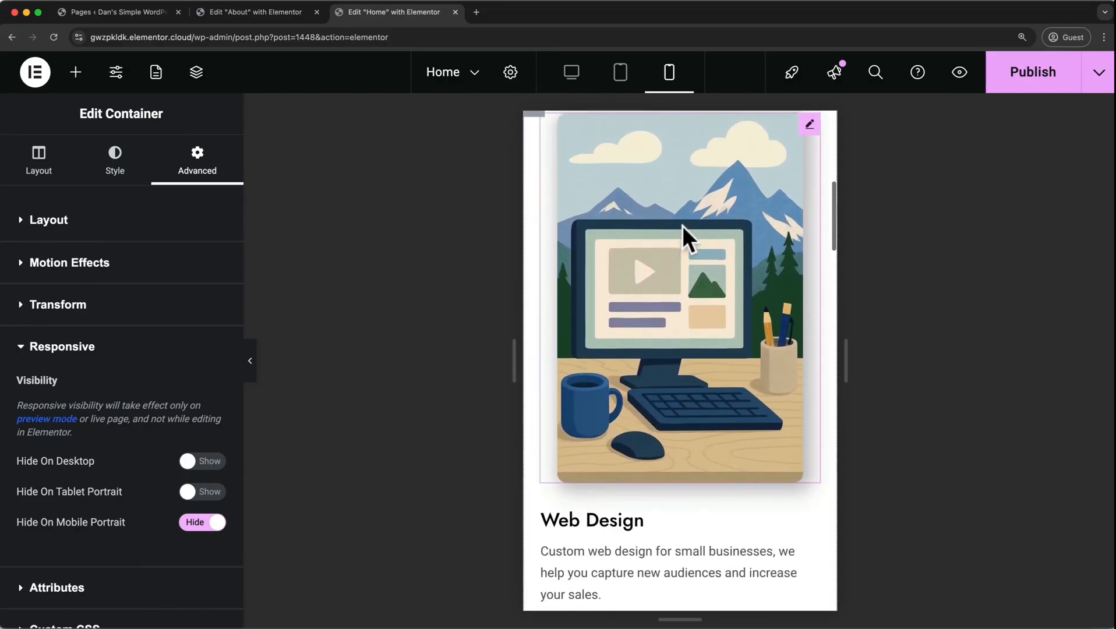
{"action": "scroll", "coordinate": [684, 227], "scroll_direction": "up", "scroll_amount": 15}
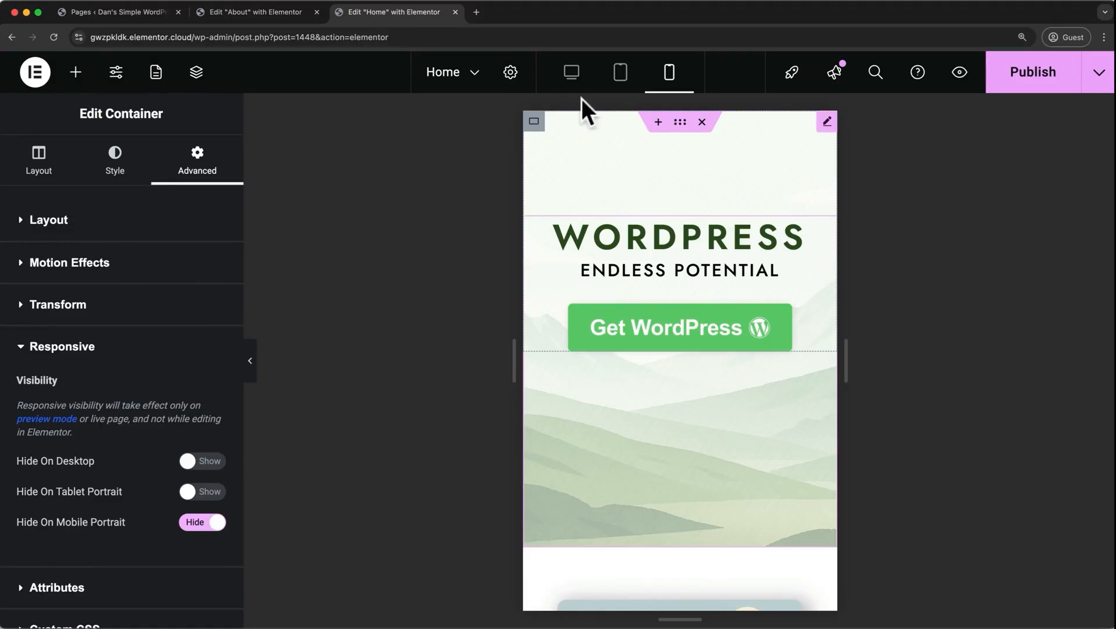
{"action": "left_click", "coordinate": [576, 83]}
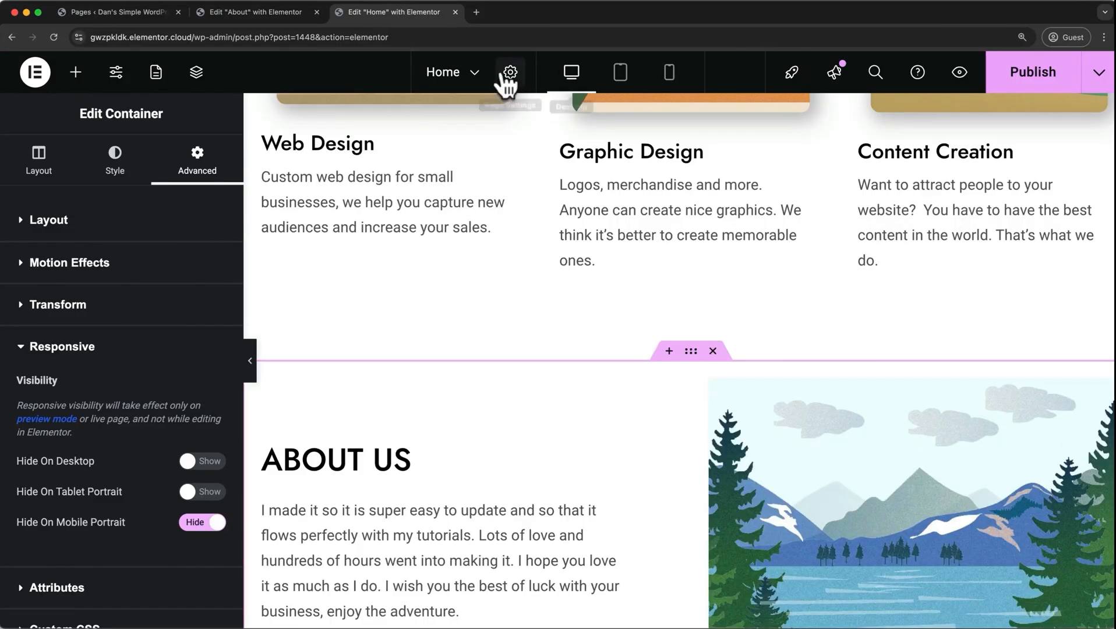
Add a new page from within the editor, saving the Home page changes on leaving.
{"action": "left_click", "coordinate": [476, 68]}
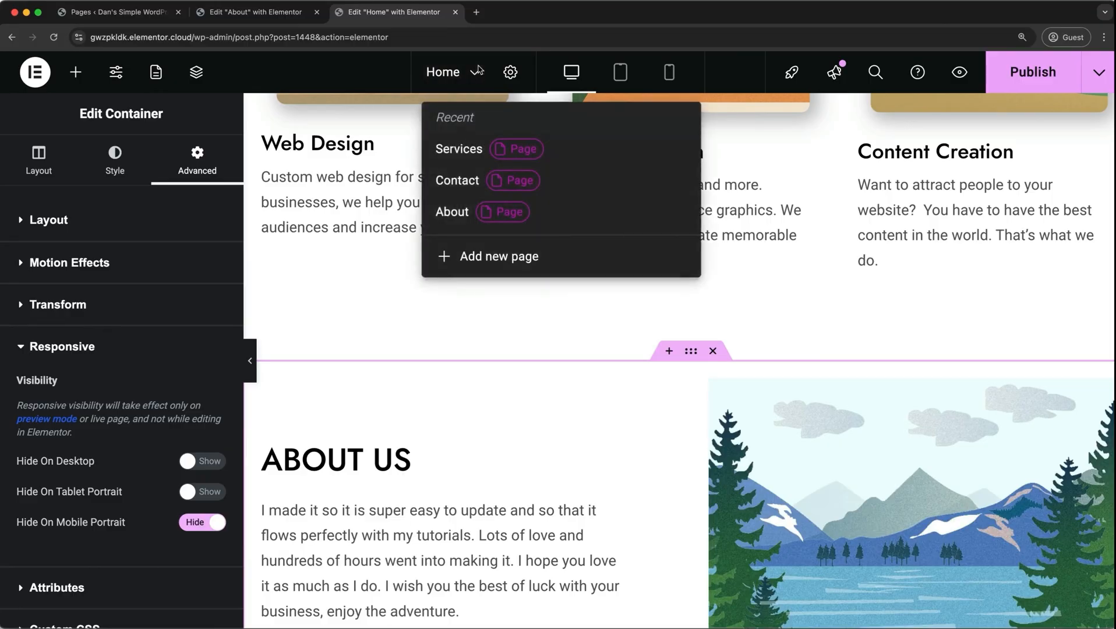
{"action": "left_click", "coordinate": [490, 262]}
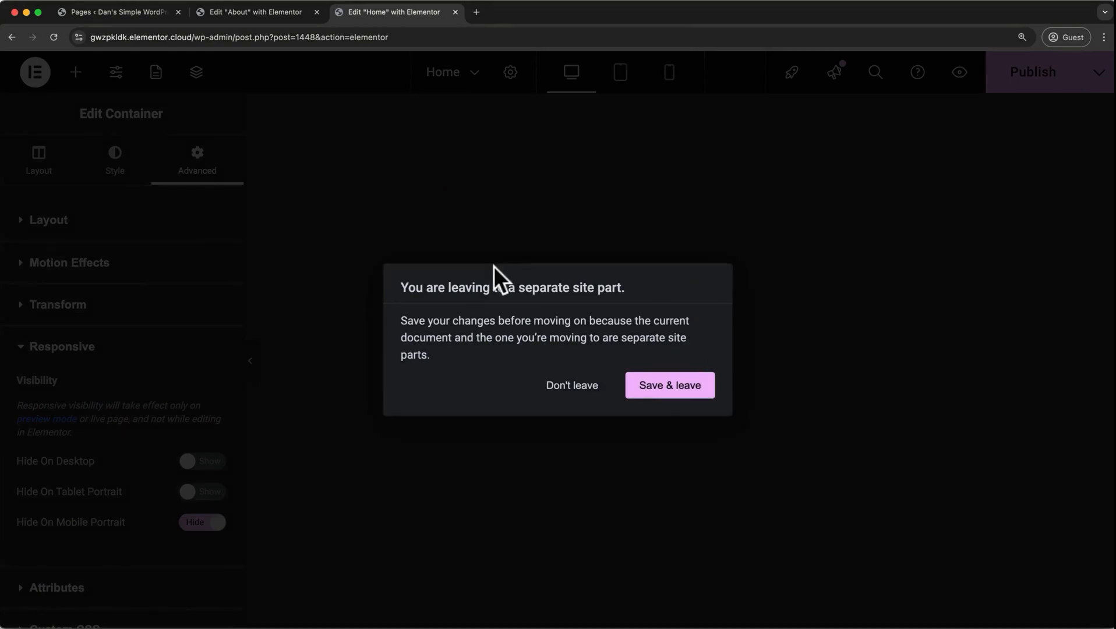
{"action": "left_click", "coordinate": [651, 393]}
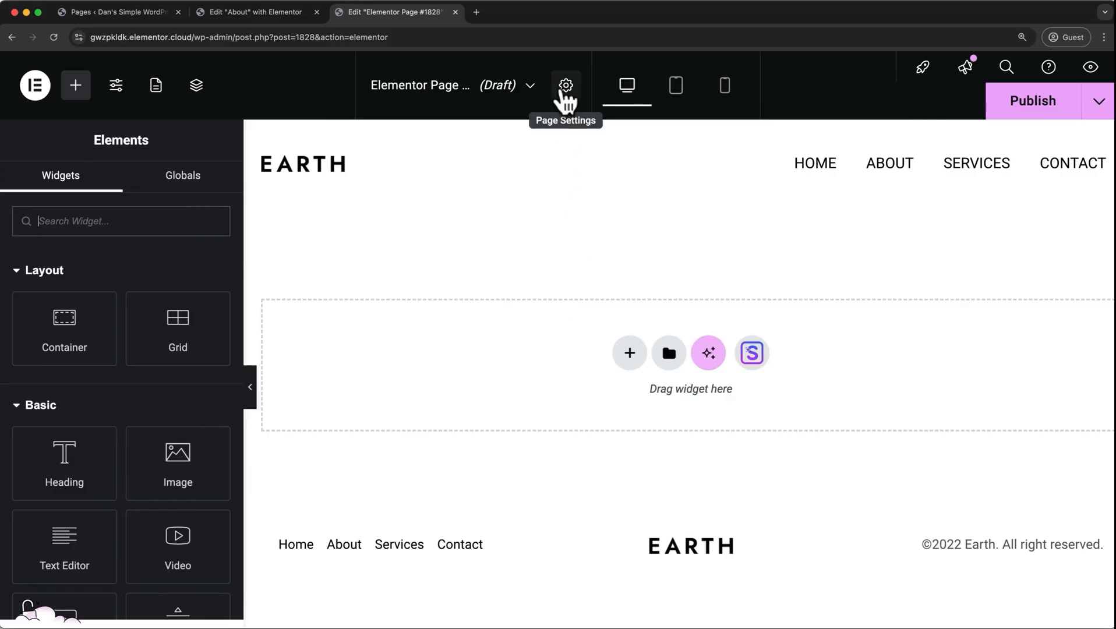
Title the new page Projects in its page settings and publish it.
{"action": "left_click", "coordinate": [566, 87]}
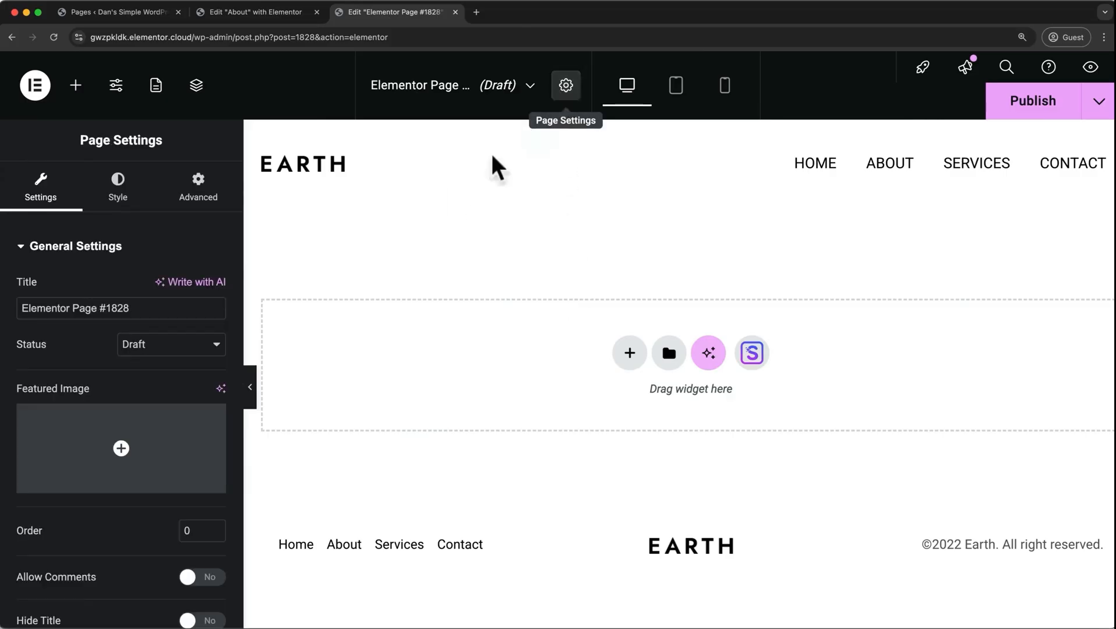
{"action": "left_click_drag", "start_coordinate": [146, 308], "coordinate": [17, 308]}
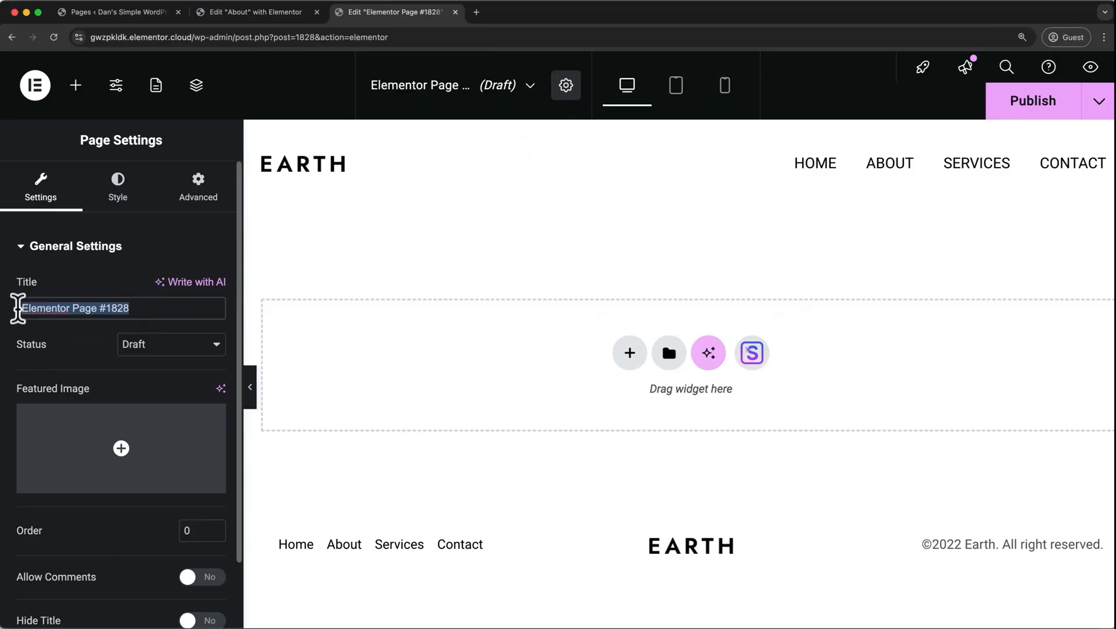
{"action": "type", "text": "Projec"}
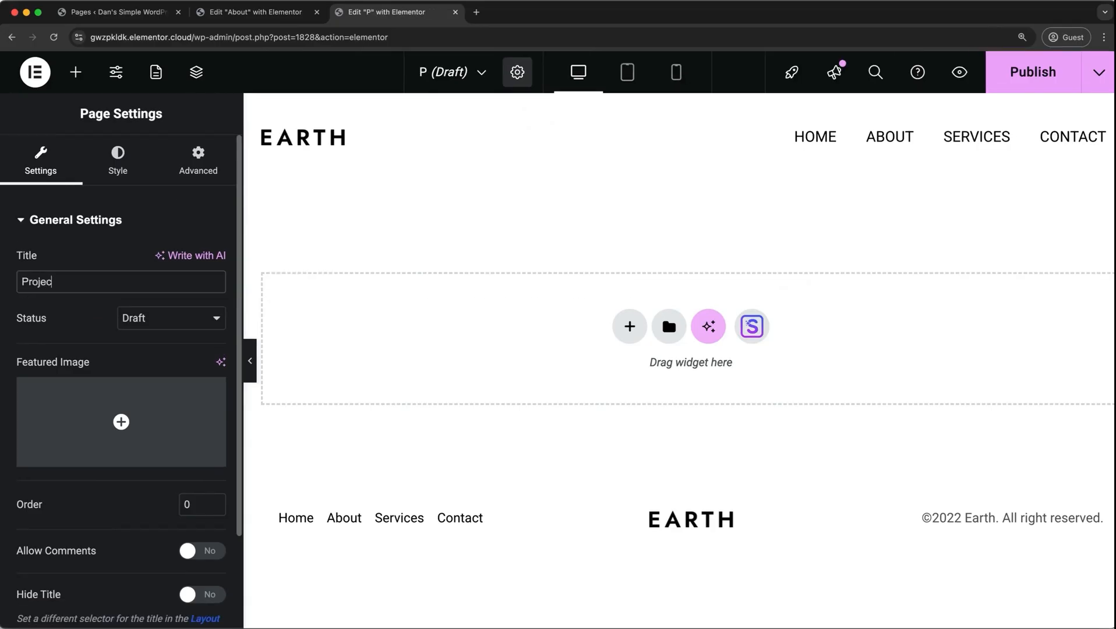
{"action": "type", "text": "ts"}
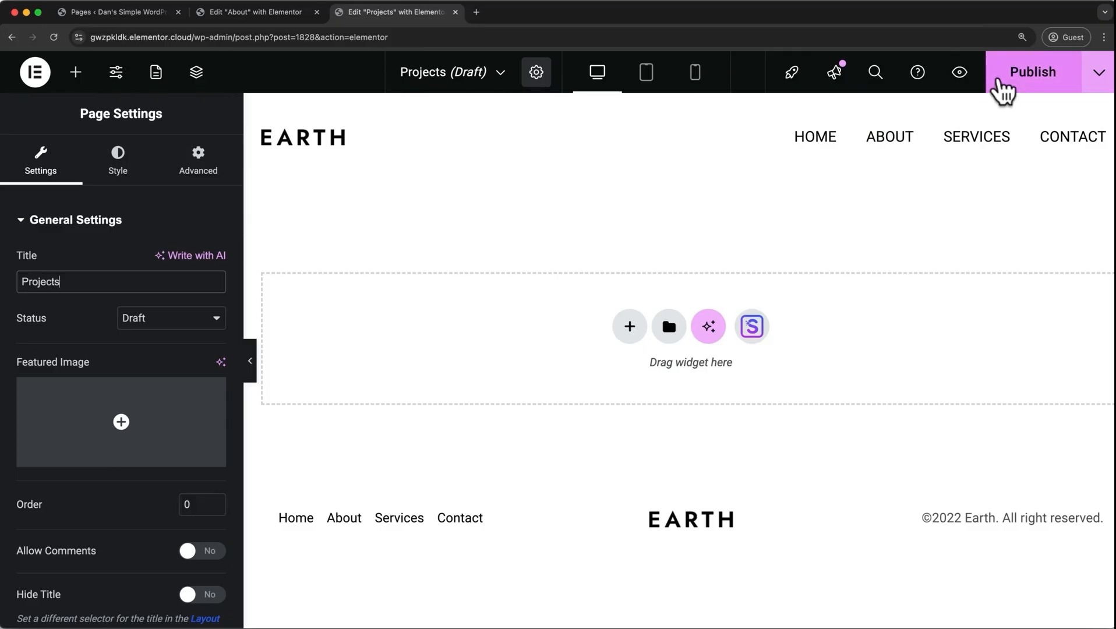
{"action": "left_click", "coordinate": [1000, 81]}
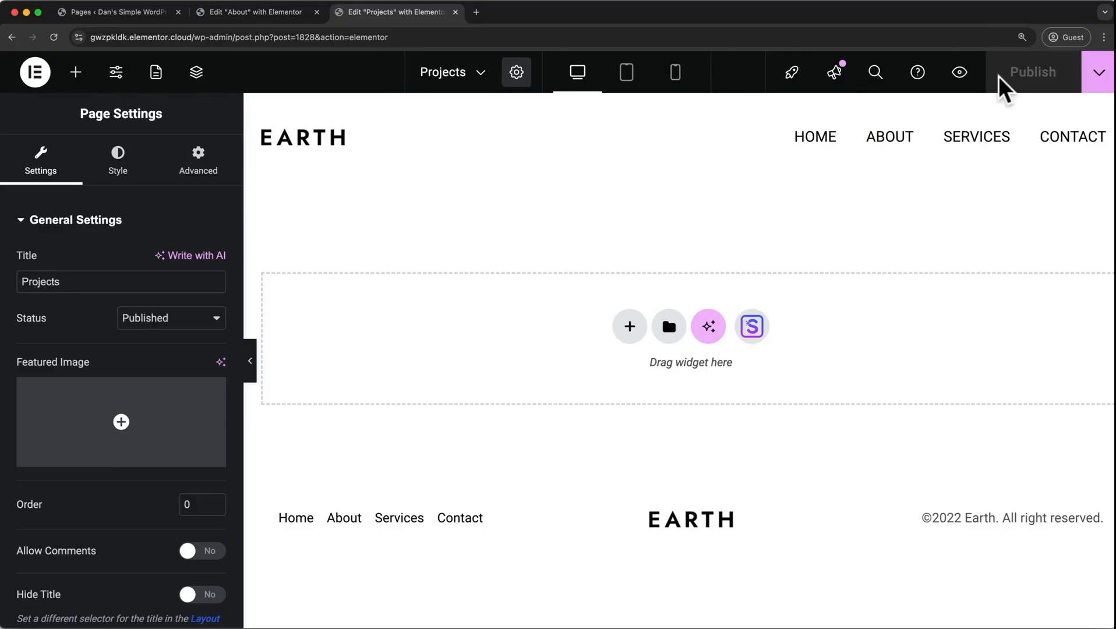
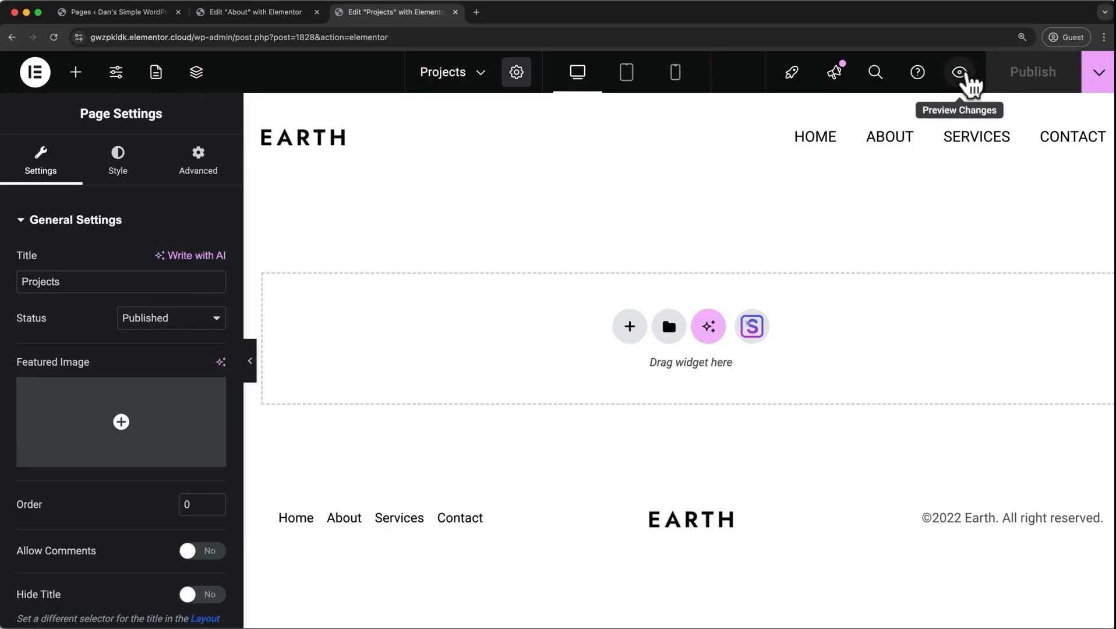
Go to the Services page from the Projects preview, open it in Elementor and copy its hero container.
{"action": "left_click", "coordinate": [967, 74]}
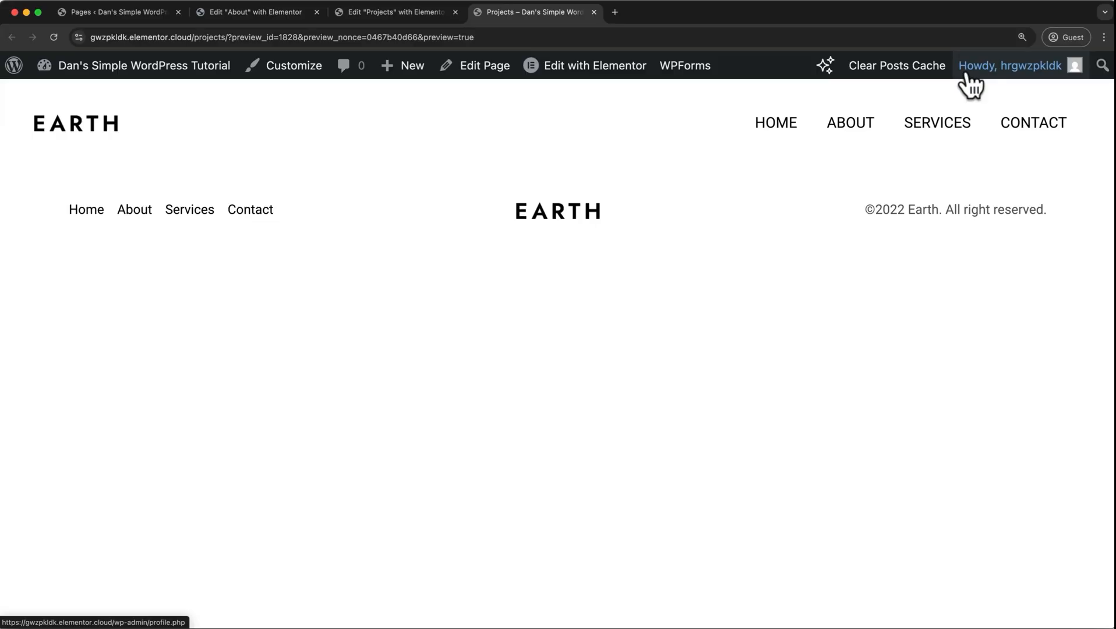
{"action": "left_click", "coordinate": [934, 124]}
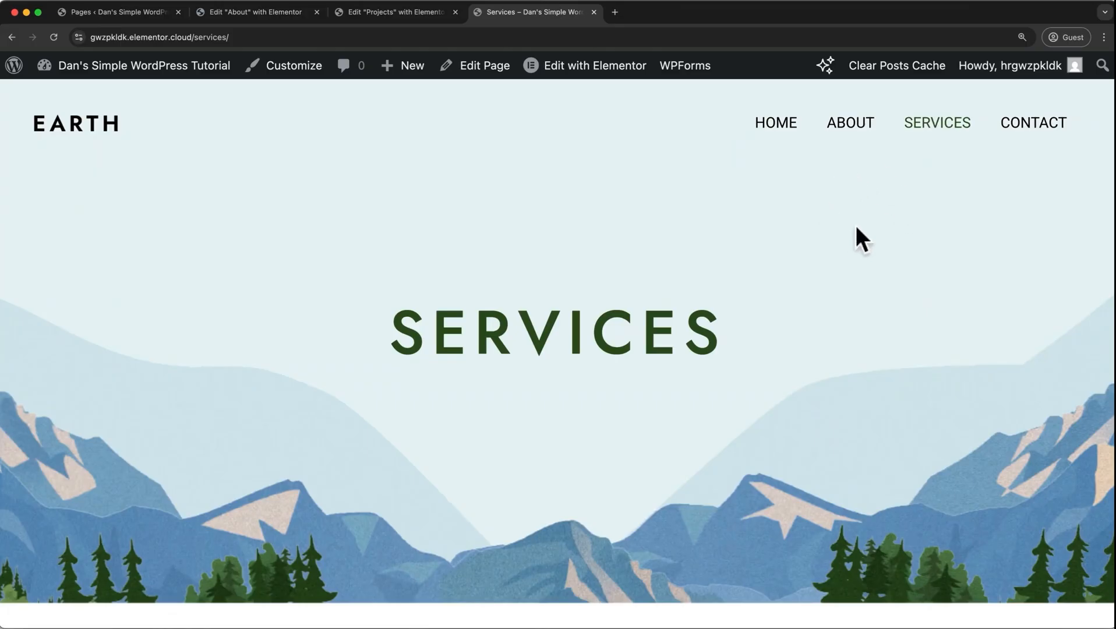
{"action": "left_click", "coordinate": [609, 68]}
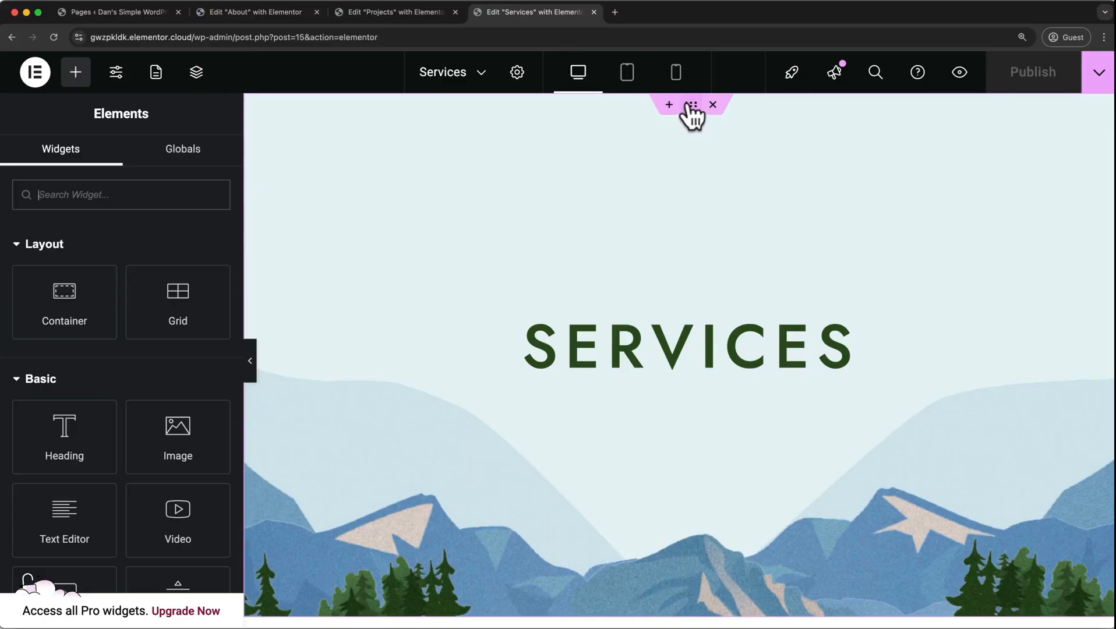
{"action": "left_click", "coordinate": [692, 106]}
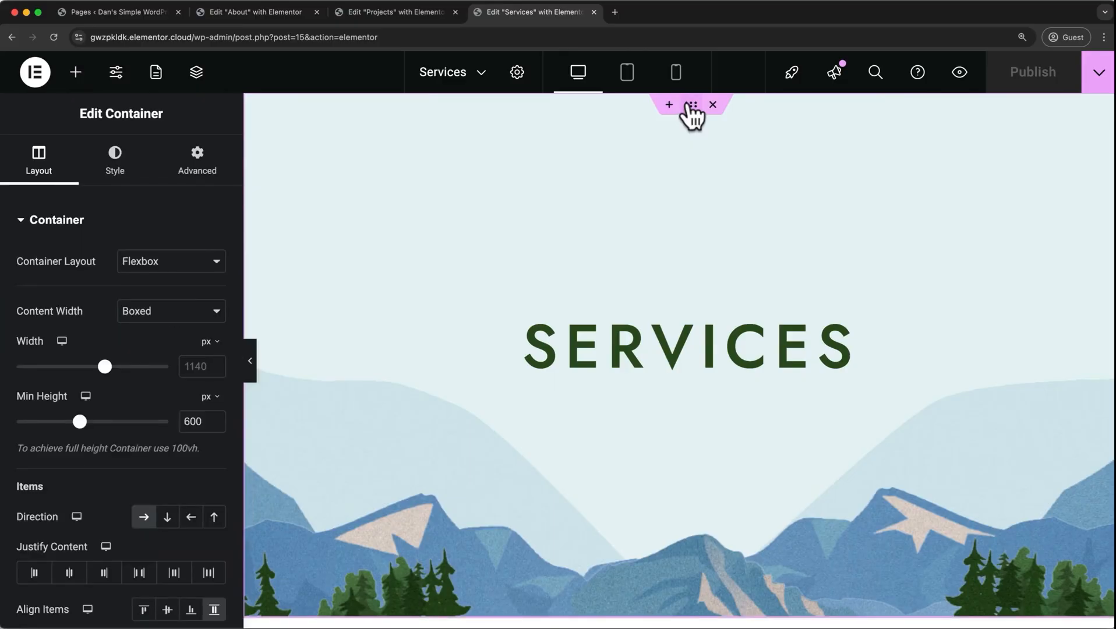
{"action": "right_click", "coordinate": [692, 114]}
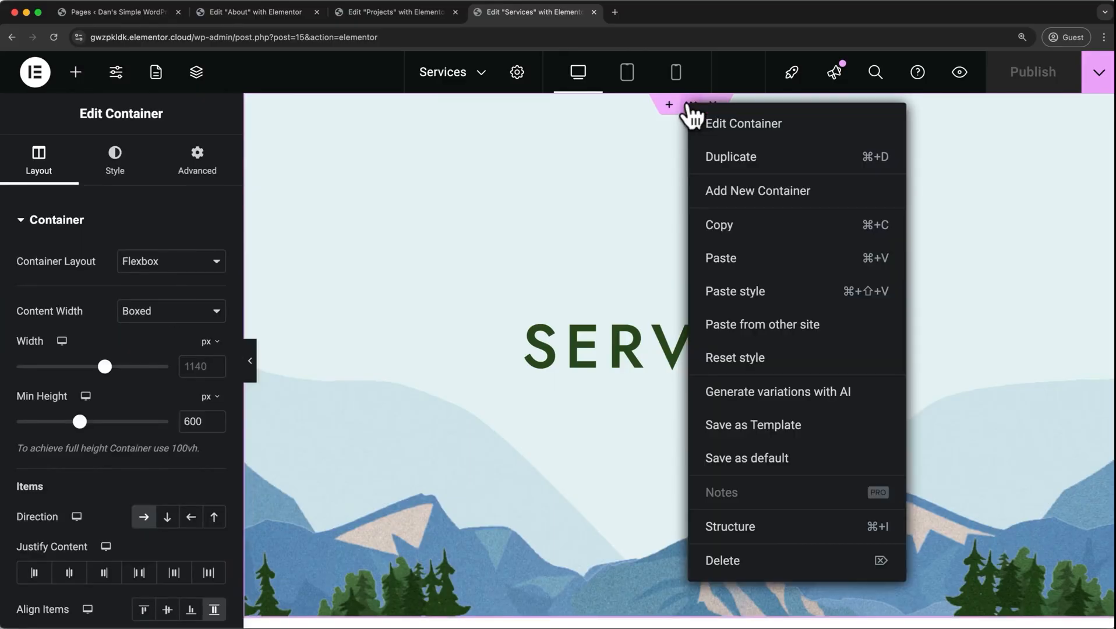
{"action": "left_click", "coordinate": [722, 228]}
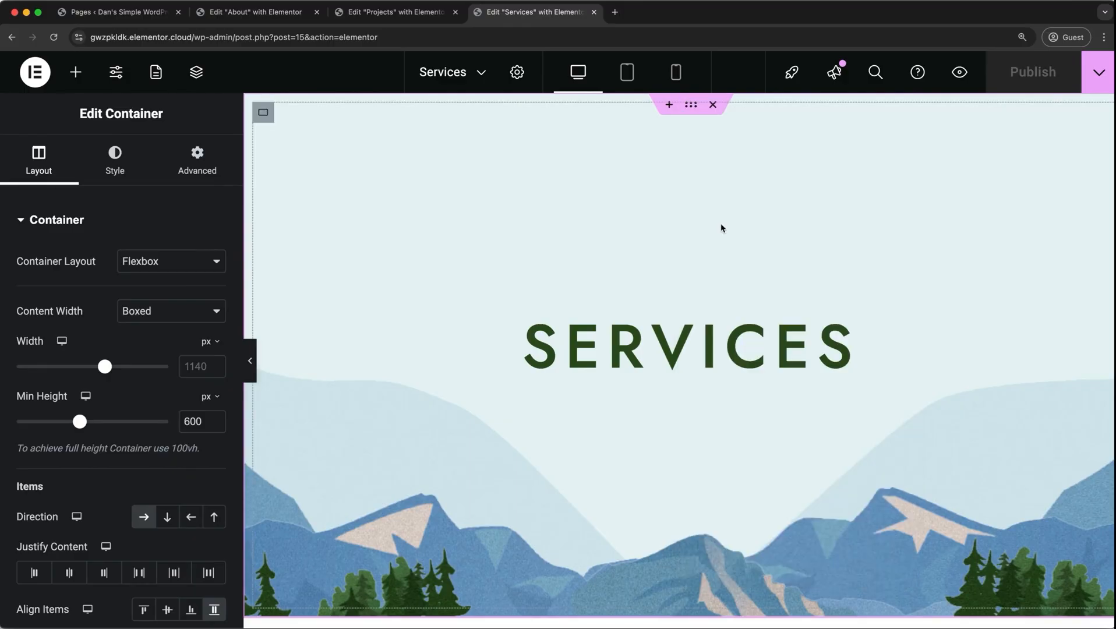
Paste the copied Services hero container into the empty Projects page.
{"action": "left_click", "coordinate": [372, 15]}
{"action": "right_click", "coordinate": [482, 332]}
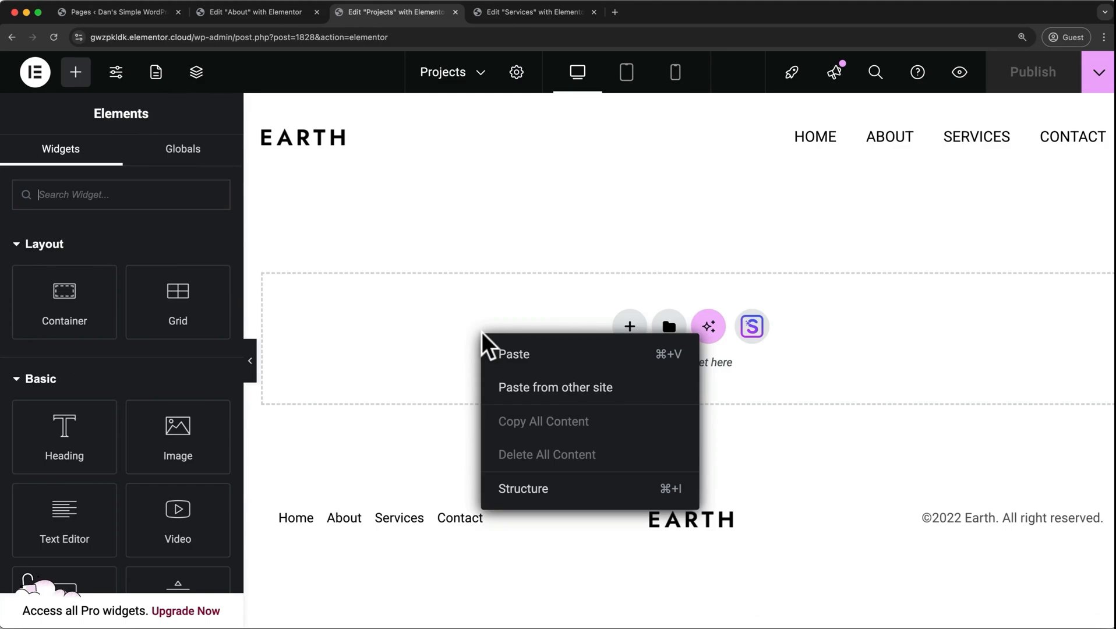
{"action": "left_click", "coordinate": [502, 355]}
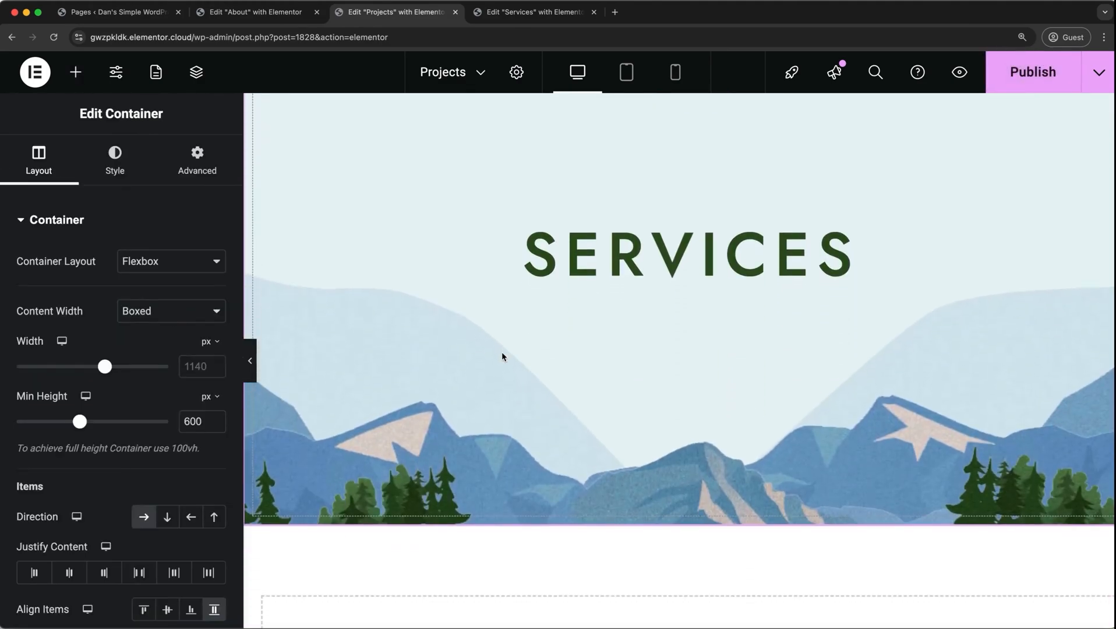
Change the pasted hero's heading to Projects and publish the page.
{"action": "left_click", "coordinate": [586, 249]}
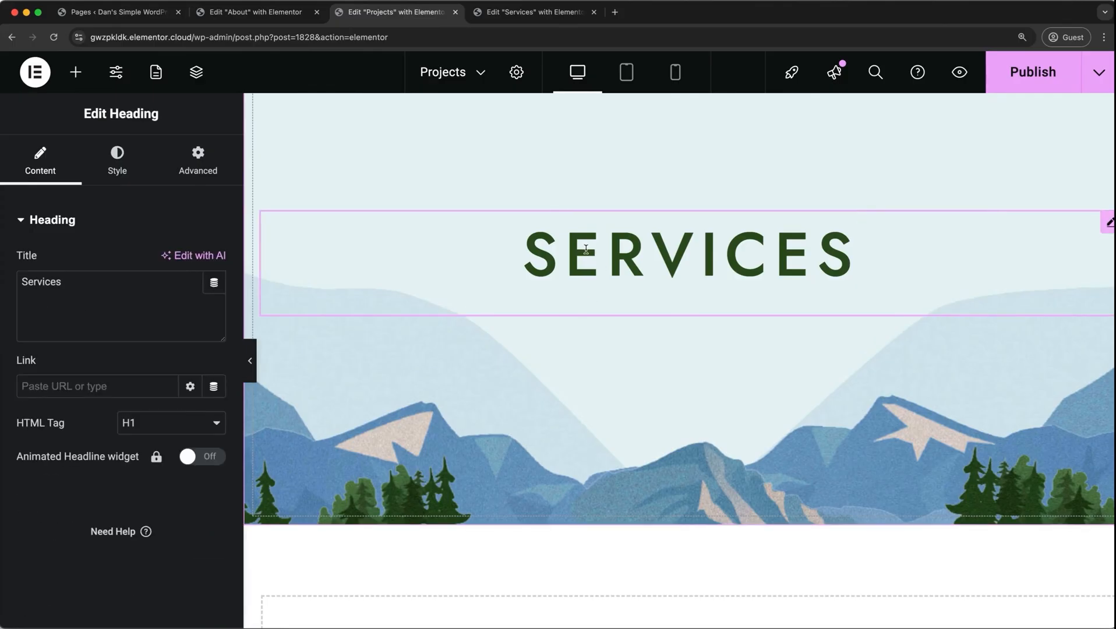
{"action": "double_click", "coordinate": [585, 248]}
{"action": "type", "text": "Pro"}
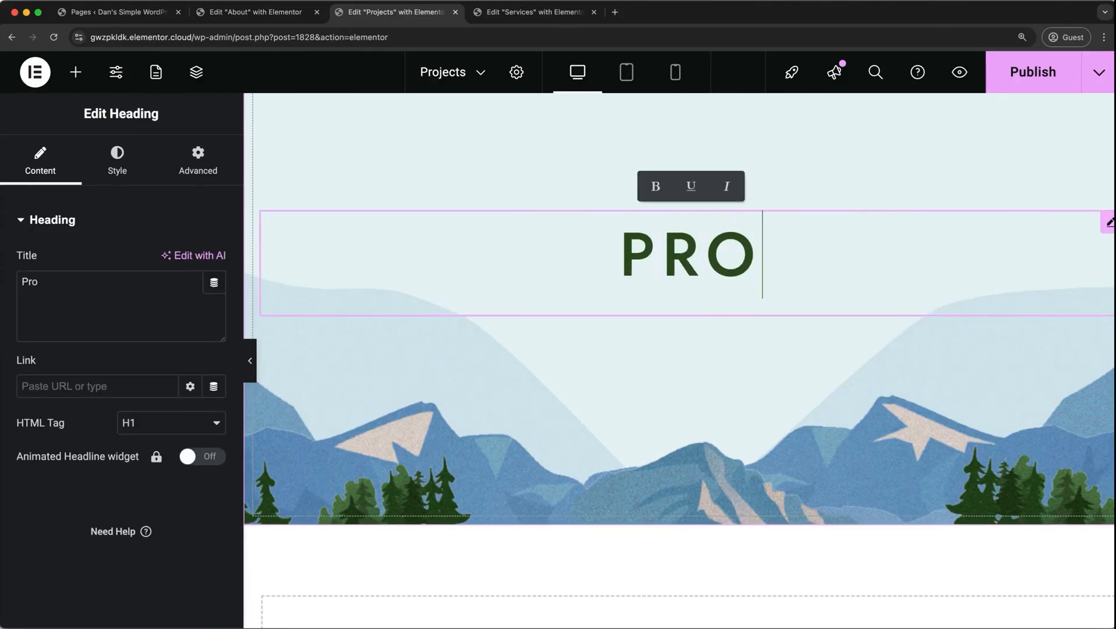
{"action": "type", "text": "jects"}
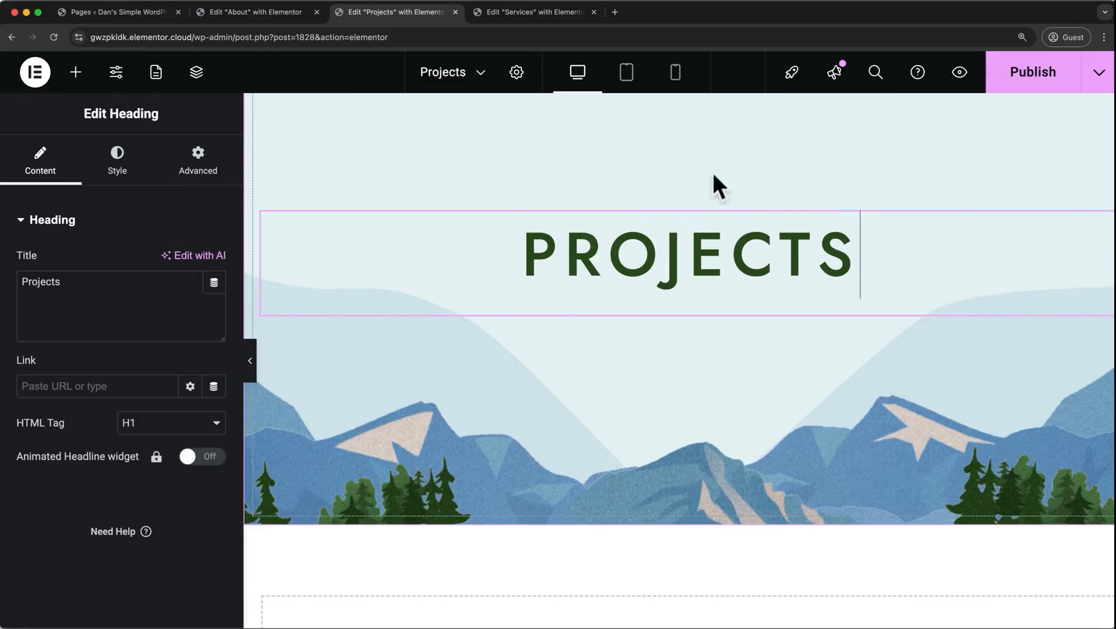
{"action": "left_click", "coordinate": [1040, 75]}
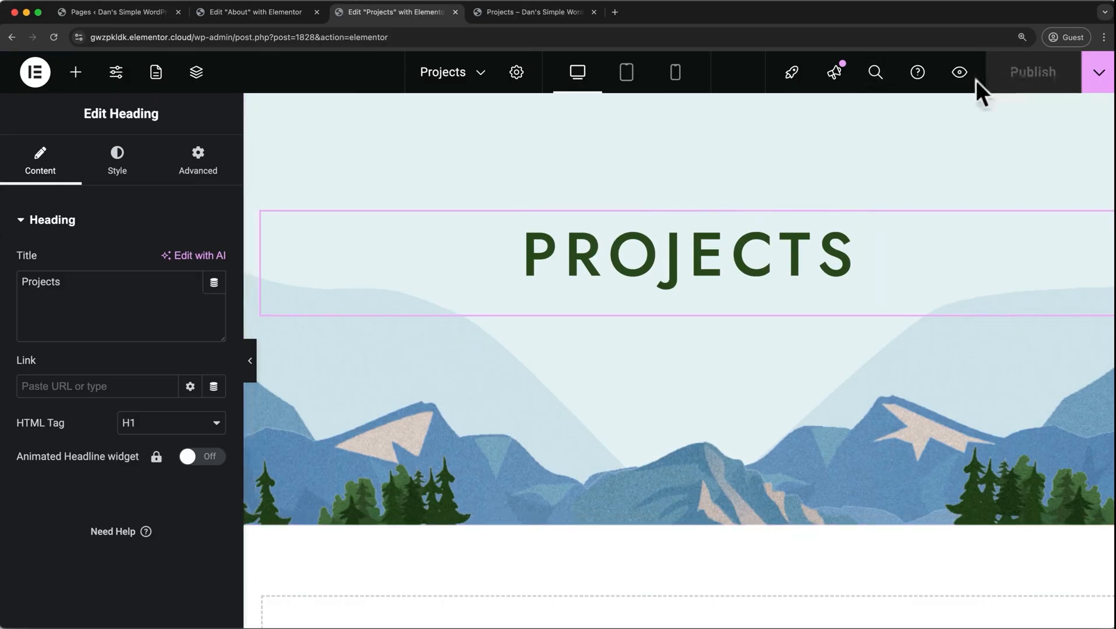
Enable the transparent header for the Projects page in Astra's advanced settings, save the page and view it live.
{"action": "left_click", "coordinate": [958, 75]}
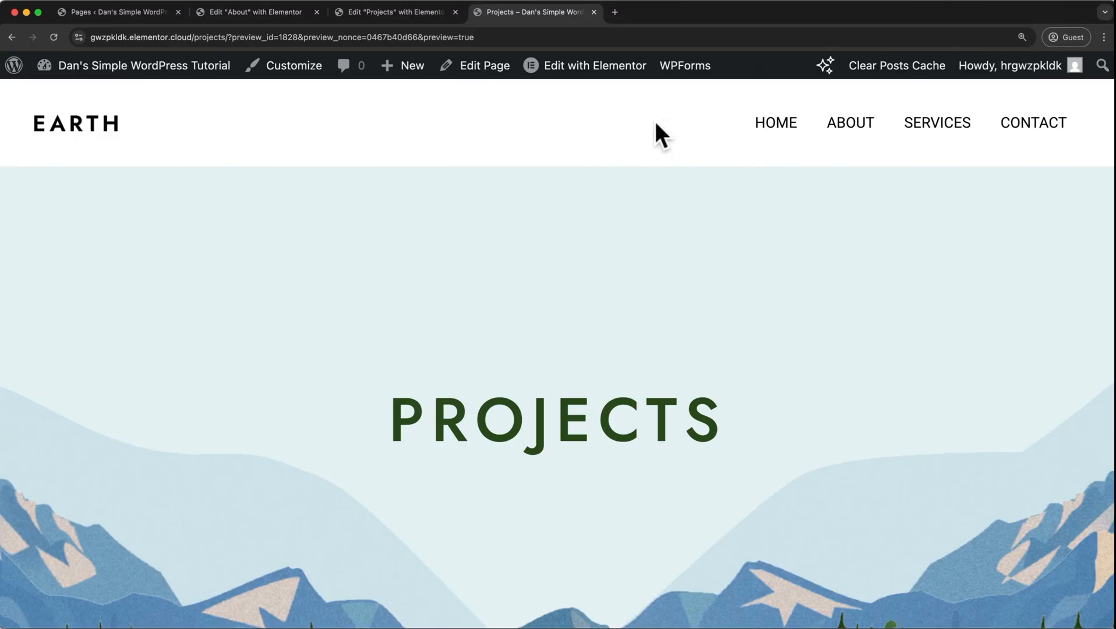
{"action": "left_click", "coordinate": [503, 65]}
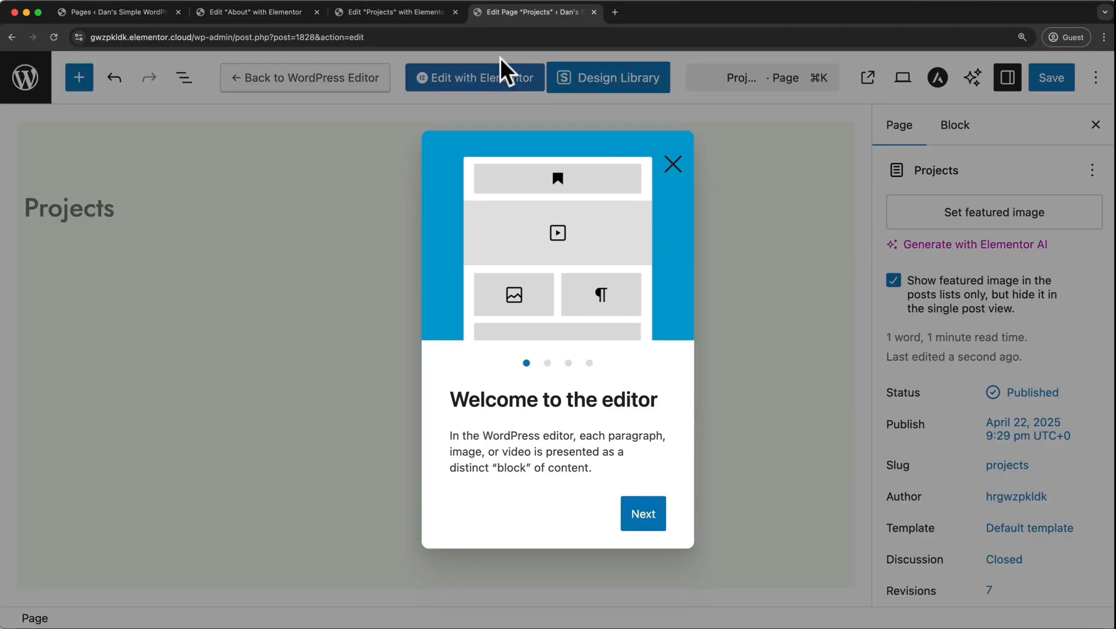
{"action": "left_click", "coordinate": [673, 160]}
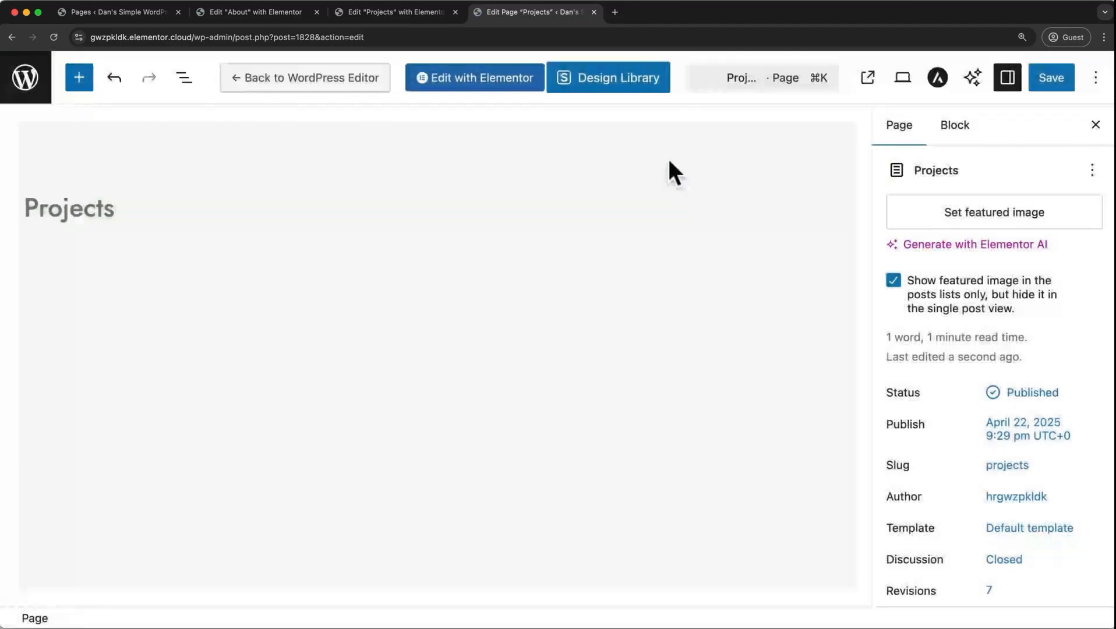
{"action": "left_click", "coordinate": [938, 78]}
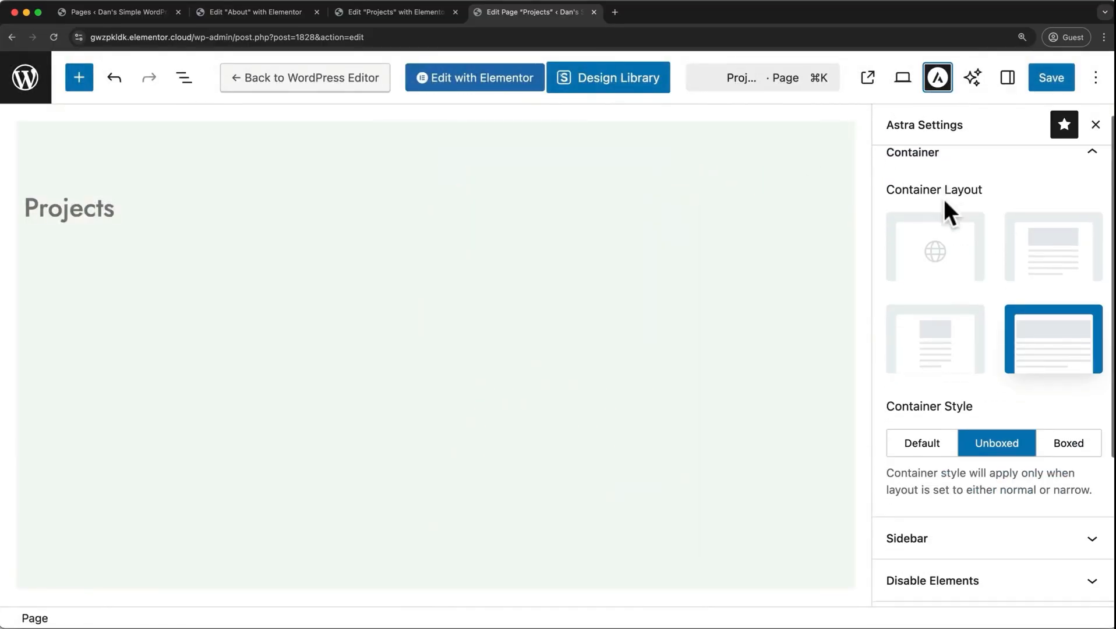
{"action": "scroll", "coordinate": [944, 199], "scroll_direction": "down", "scroll_amount": 5}
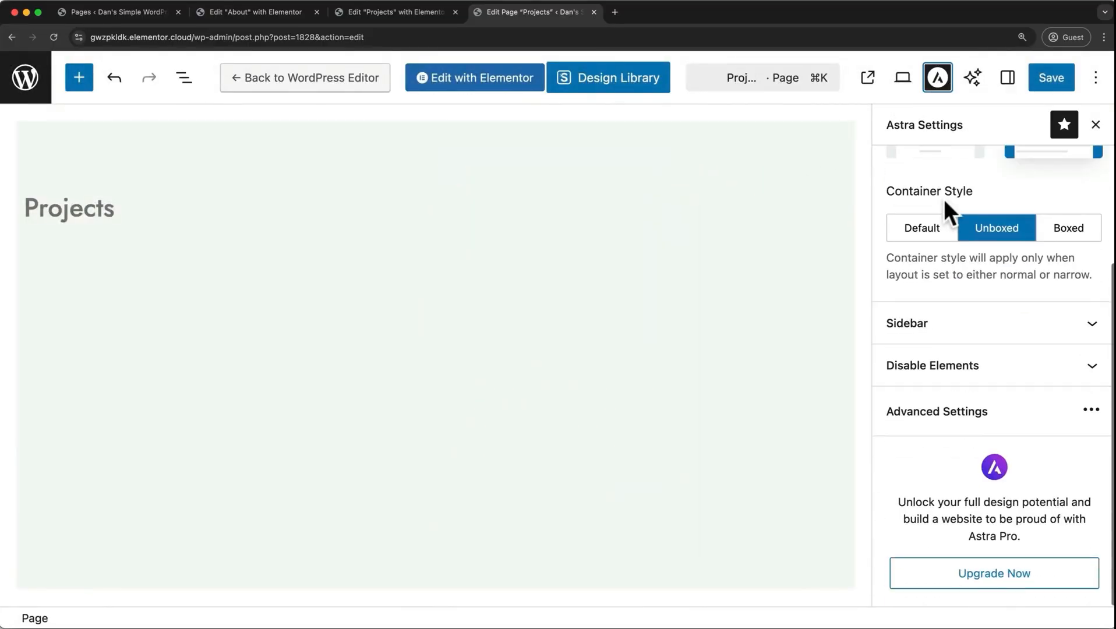
{"action": "left_click", "coordinate": [938, 413]}
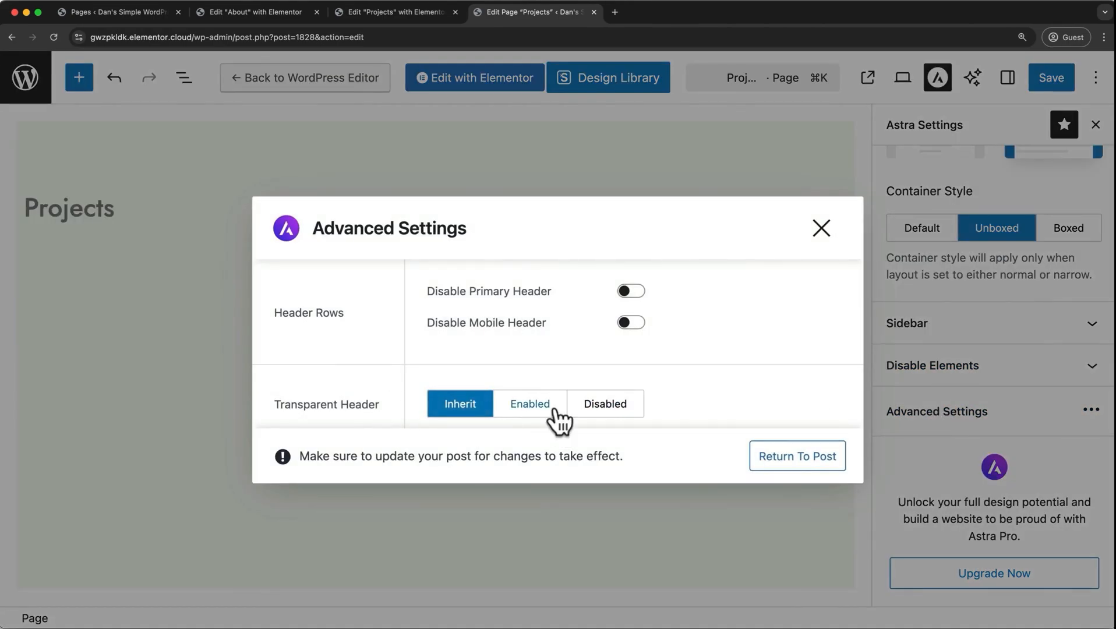
{"action": "left_click", "coordinate": [555, 409]}
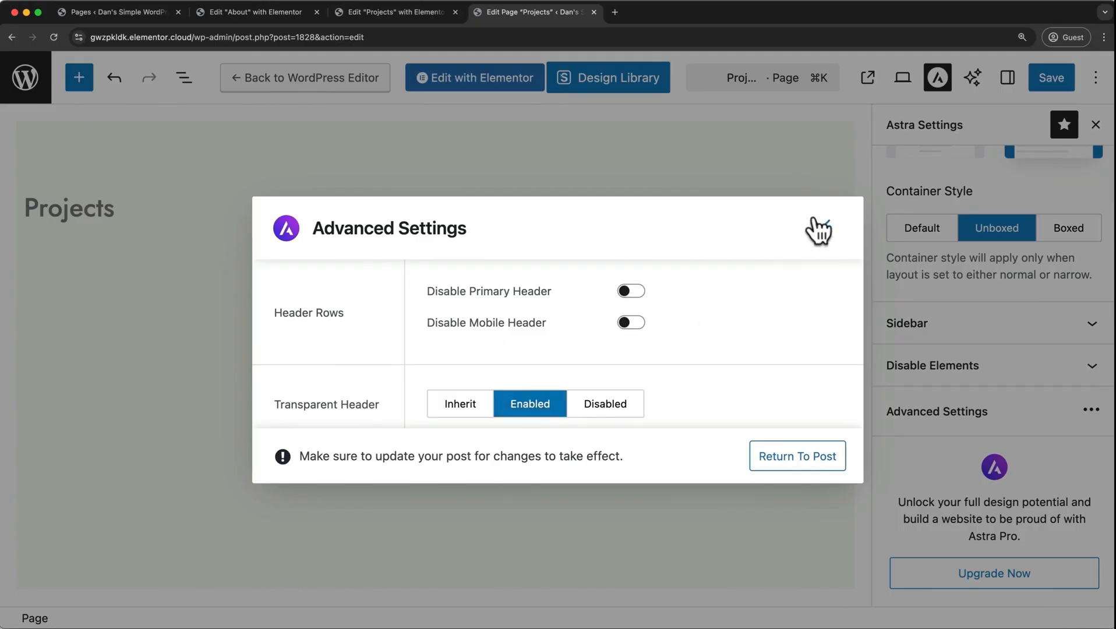
{"action": "left_click", "coordinate": [818, 229]}
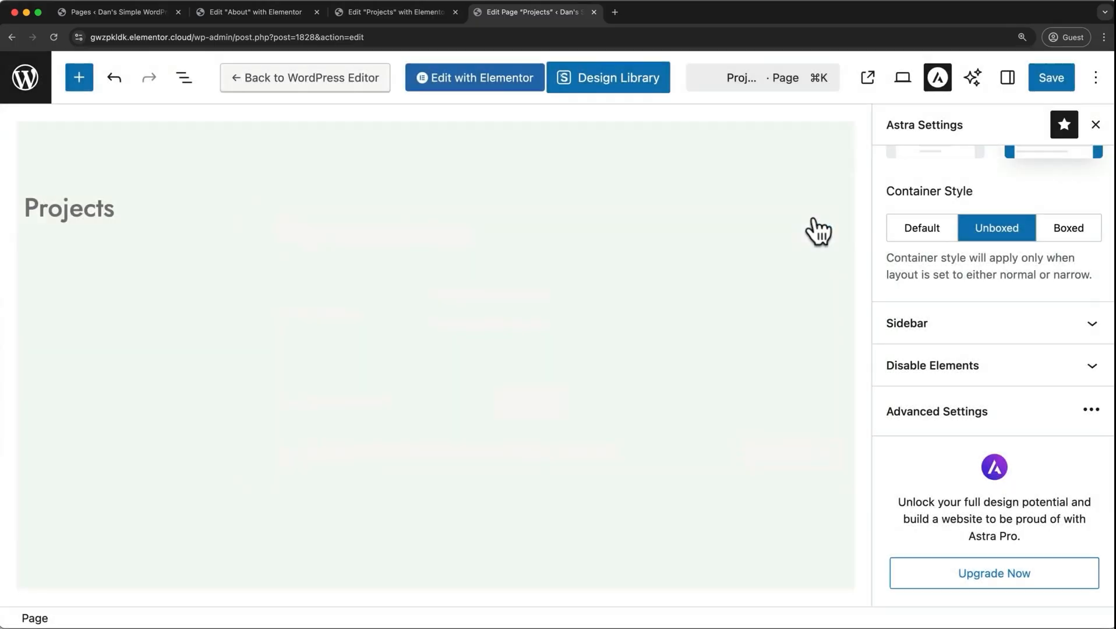
{"action": "left_click", "coordinate": [1054, 77]}
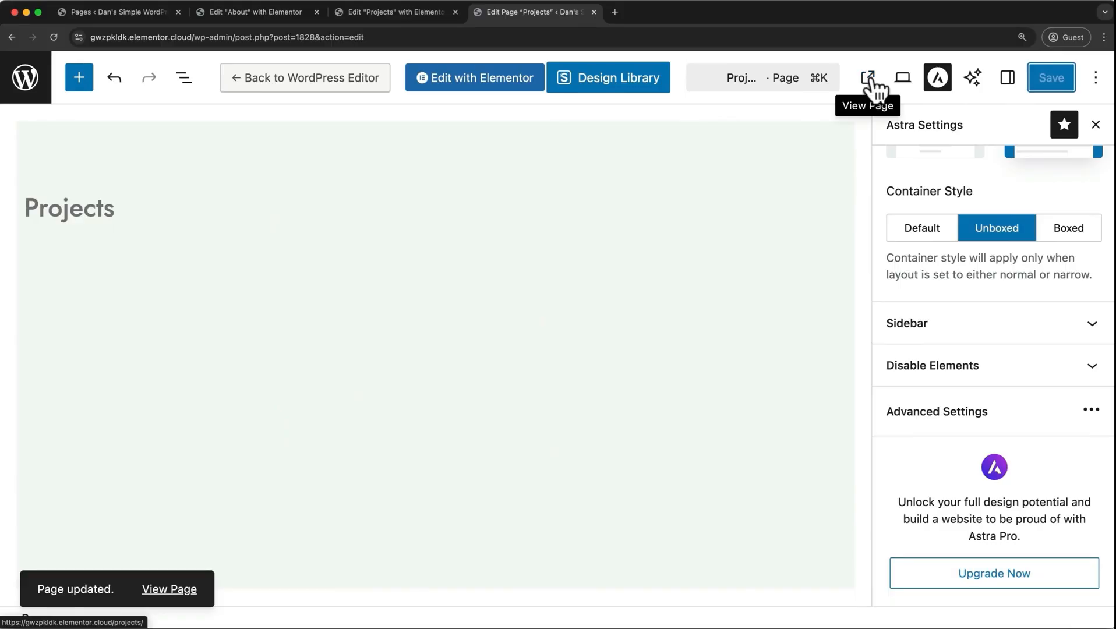
{"action": "left_click", "coordinate": [868, 78]}
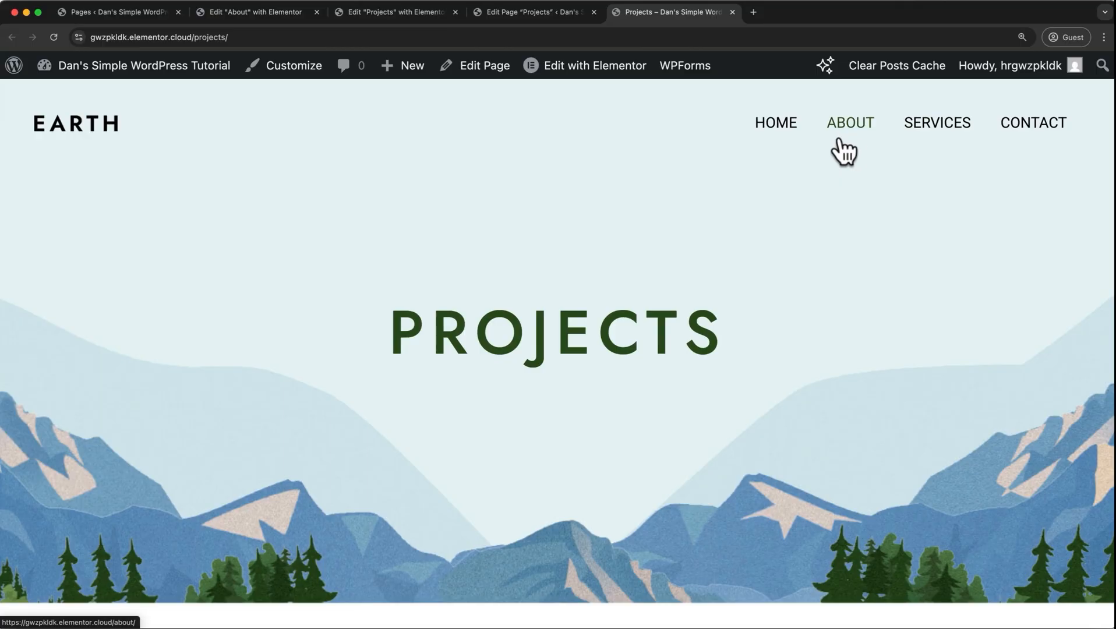
Open the WordPress menu editor and add the Projects page to the Main Menu.
{"action": "left_click", "coordinate": [21, 82]}
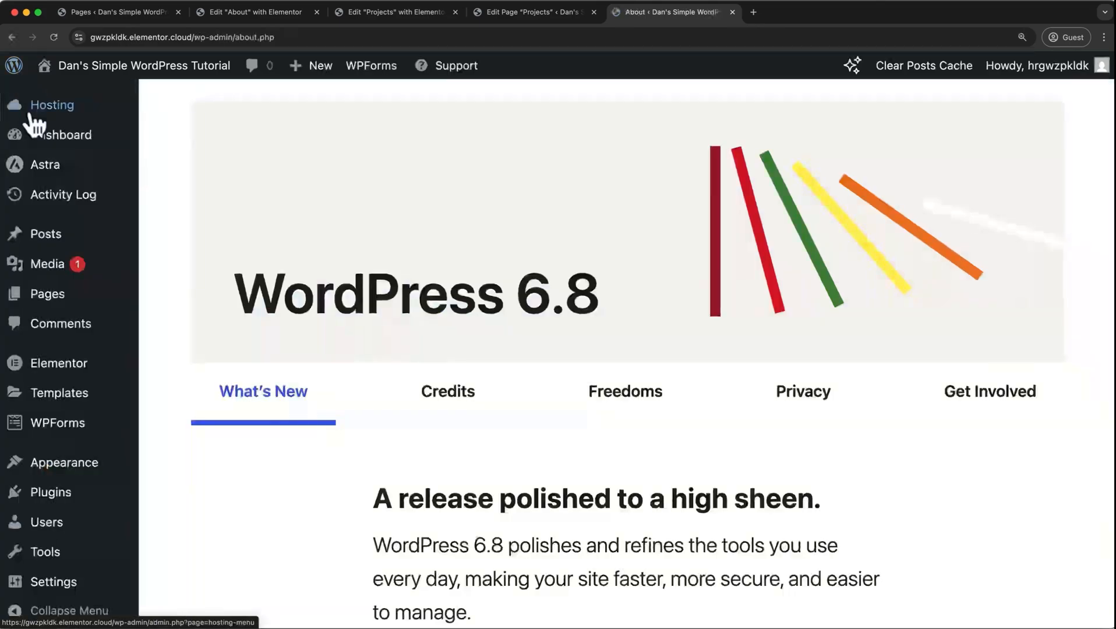
{"action": "mouse_move", "coordinate": [64, 438]}
{"action": "mouse_move", "coordinate": [62, 463]}
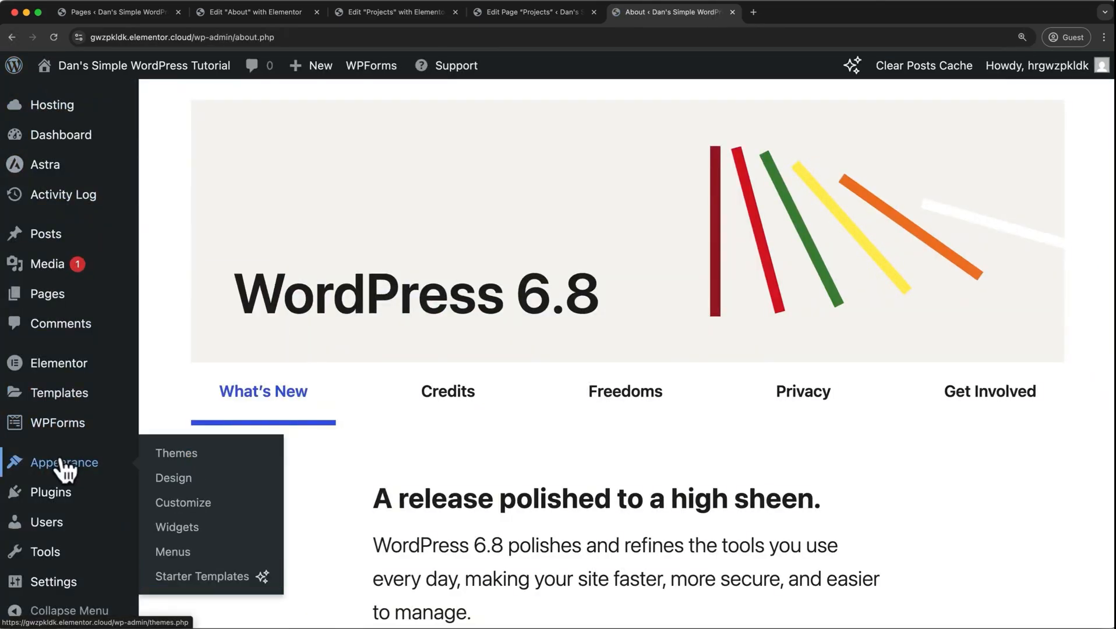
{"action": "left_click", "coordinate": [170, 552]}
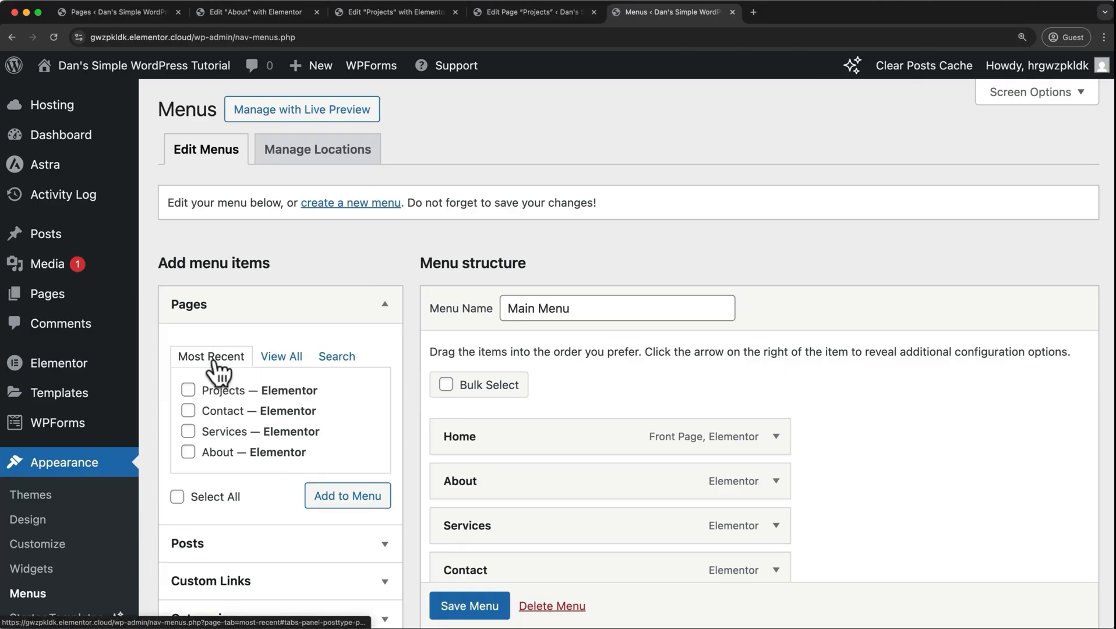
{"action": "left_click", "coordinate": [188, 390]}
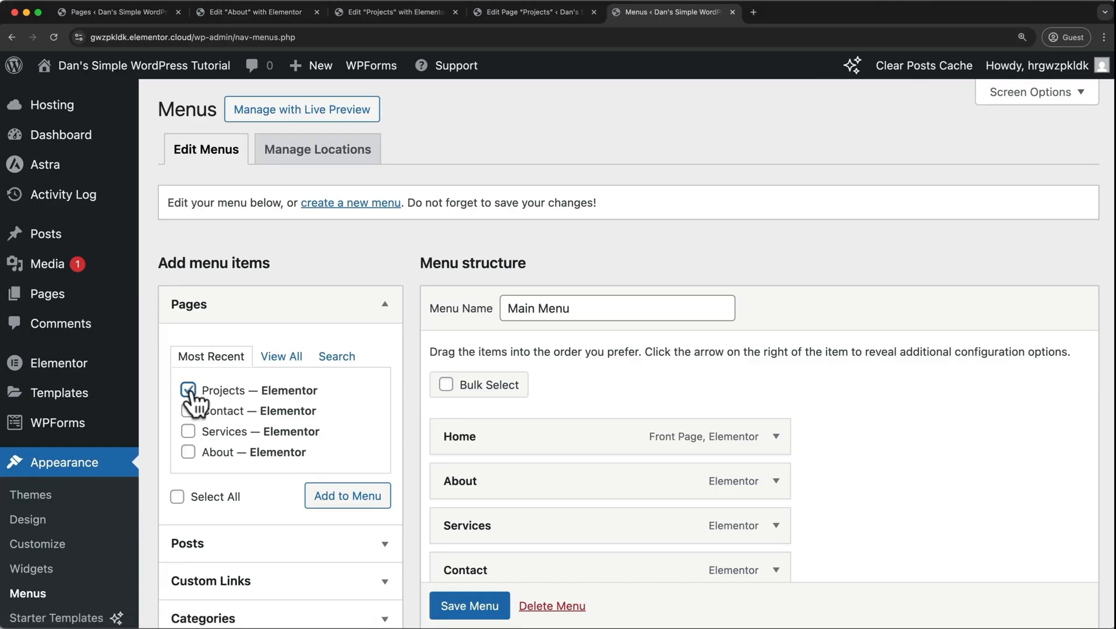
{"action": "left_click", "coordinate": [334, 510]}
Move Projects between Services and Contact in the Main Menu and save the menu.
{"action": "scroll", "coordinate": [547, 455], "scroll_direction": "down", "scroll_amount": 3}
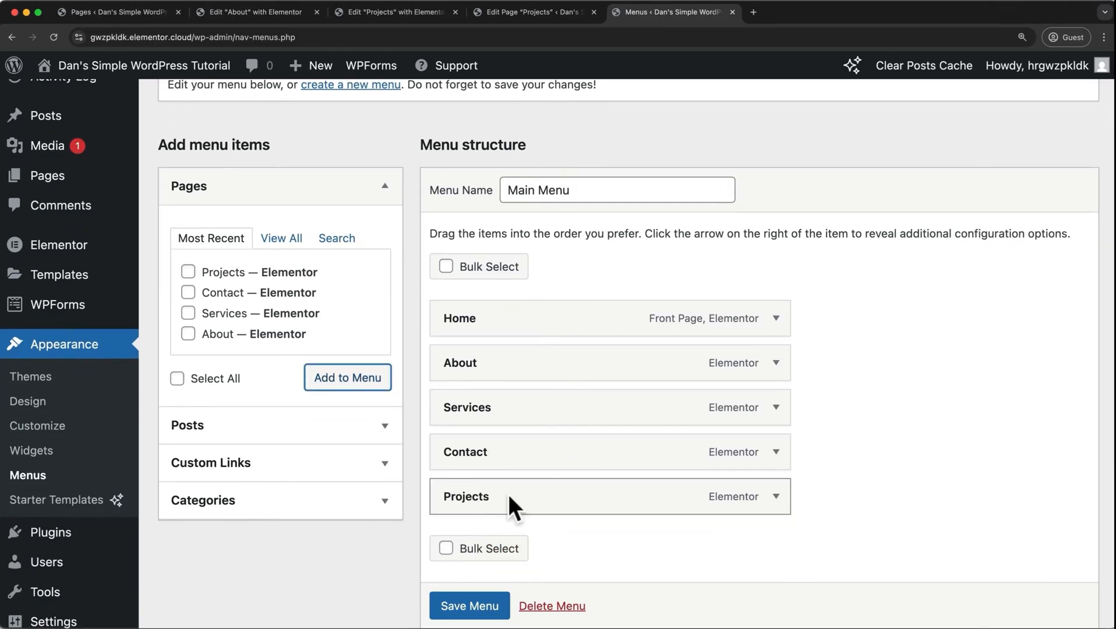
{"action": "left_click_drag", "start_coordinate": [508, 495], "coordinate": [453, 450]}
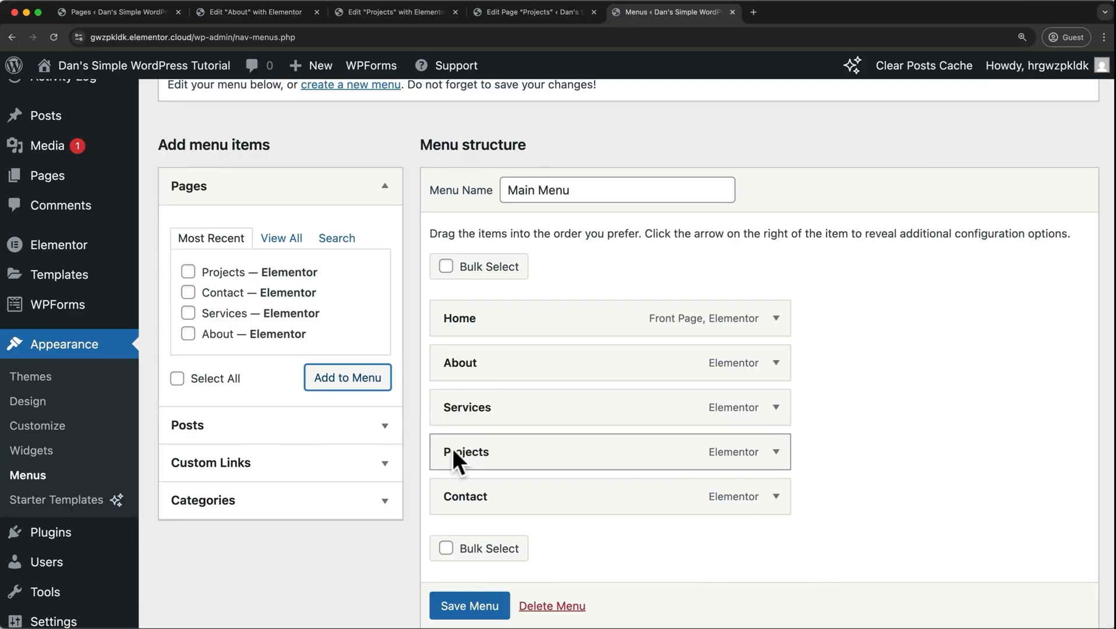
{"action": "scroll", "coordinate": [462, 611], "scroll_direction": "down", "scroll_amount": 2}
{"action": "left_click", "coordinate": [466, 608]}
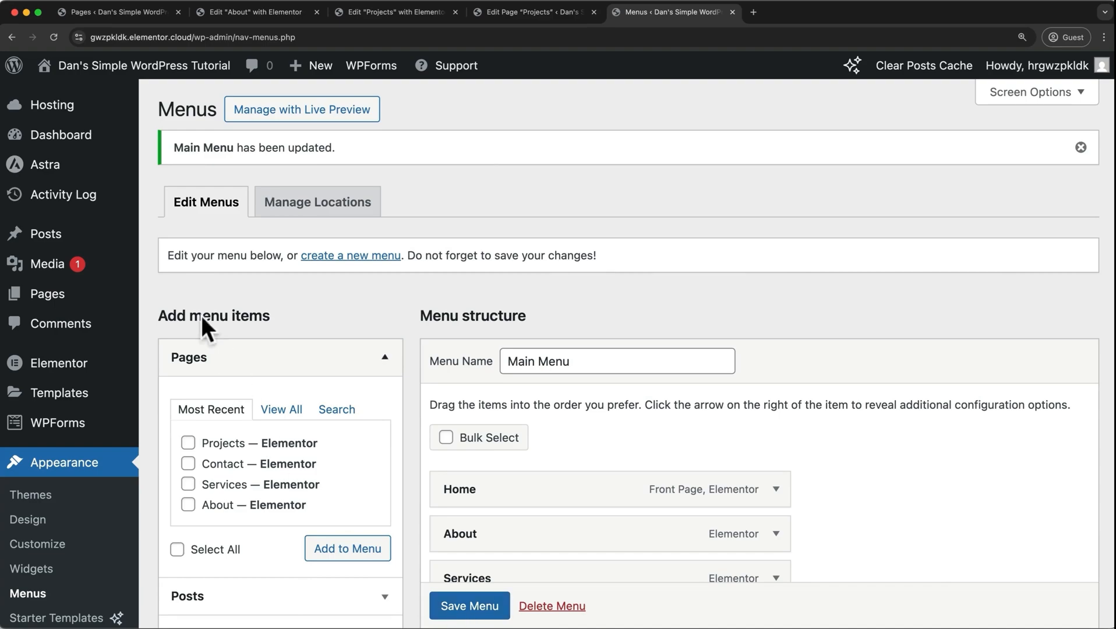
Open the live site in a separate browser tab to check the header navigation.
{"action": "mouse_move", "coordinate": [139, 70]}
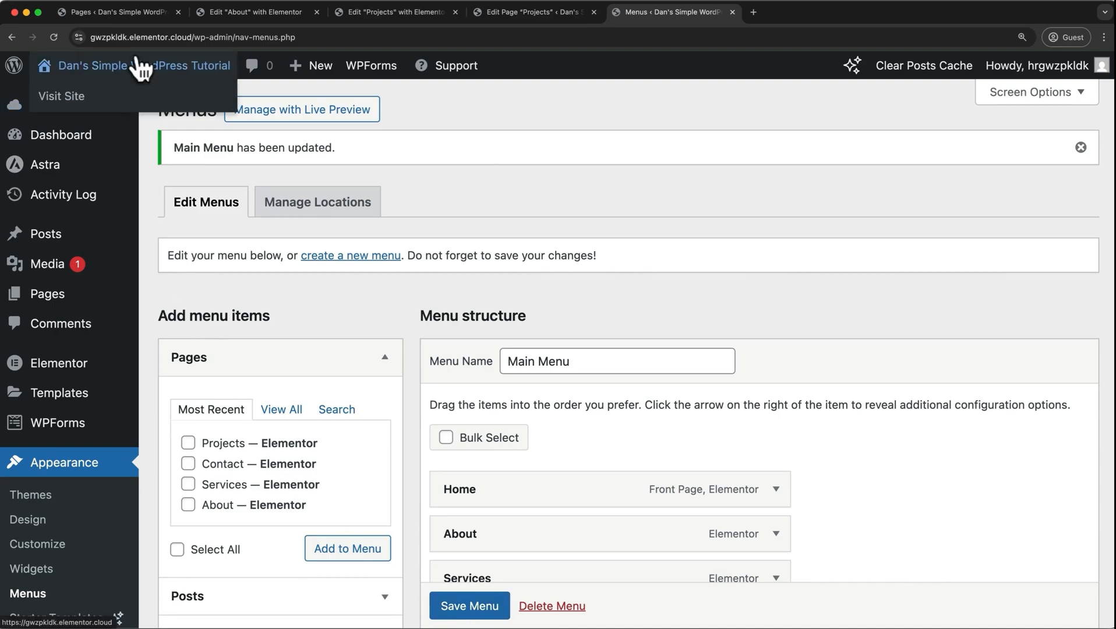
{"action": "left_click", "coordinate": [95, 100], "text": "super"}
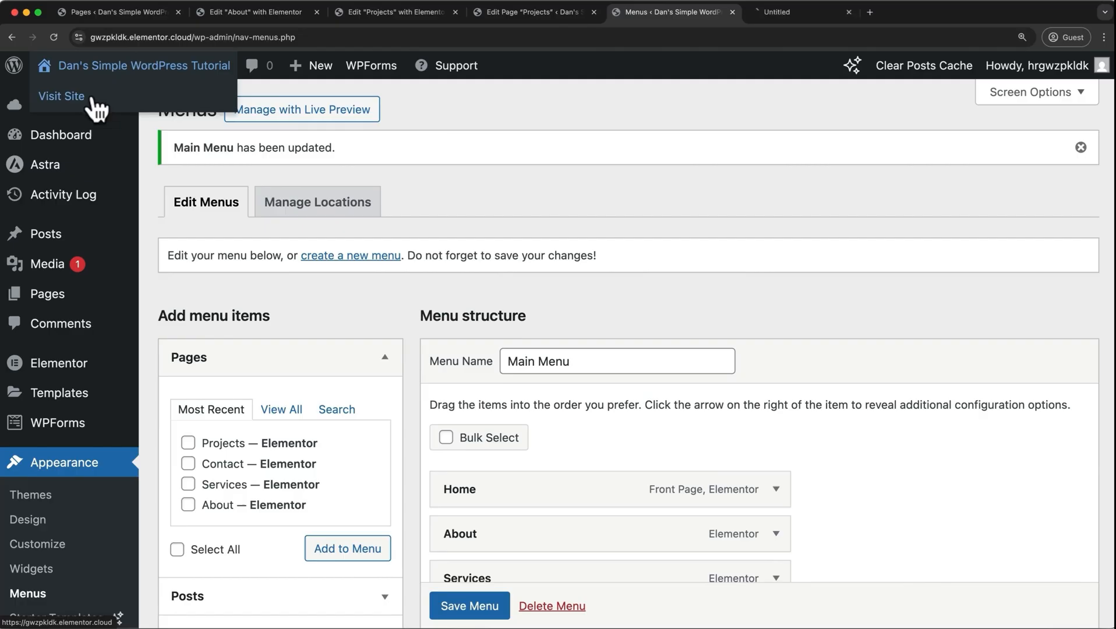
{"action": "left_click", "coordinate": [811, 13]}
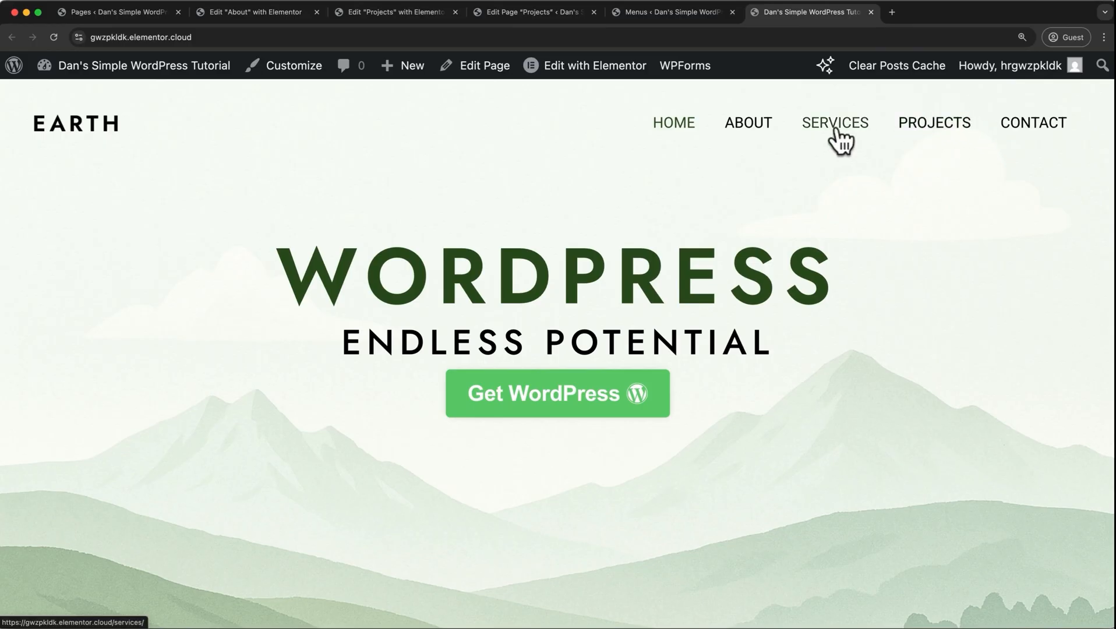
Nest Projects as a sub item under Services in the Main Menu and save the menu.
{"action": "left_click", "coordinate": [673, 12]}
{"action": "scroll", "coordinate": [665, 232], "scroll_direction": "down", "scroll_amount": 5}
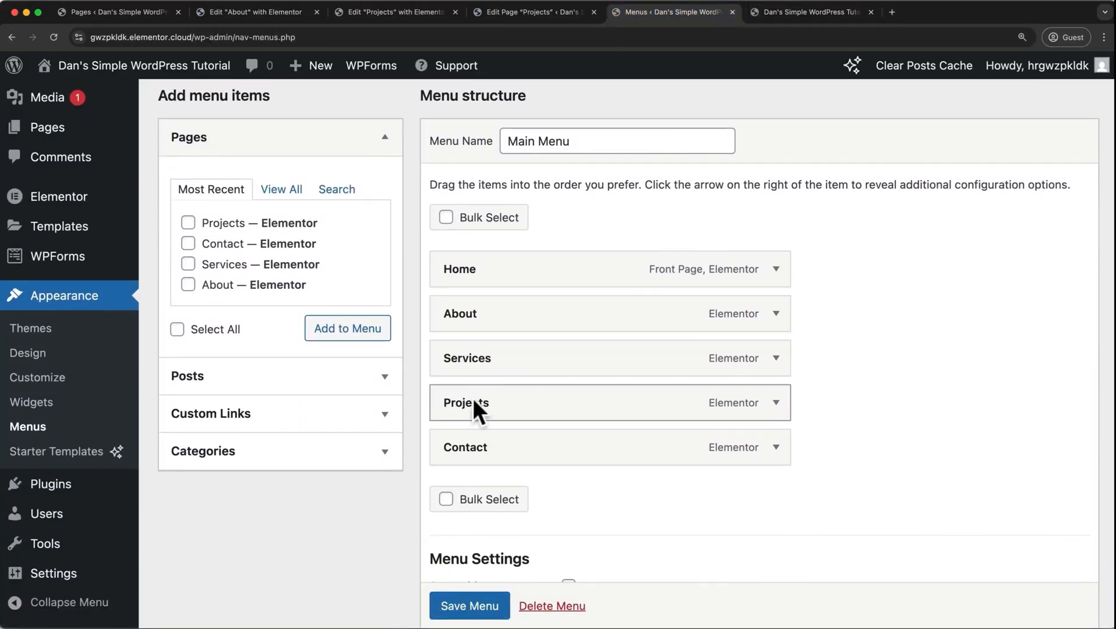
{"action": "left_click_drag", "start_coordinate": [472, 398], "coordinate": [512, 398]}
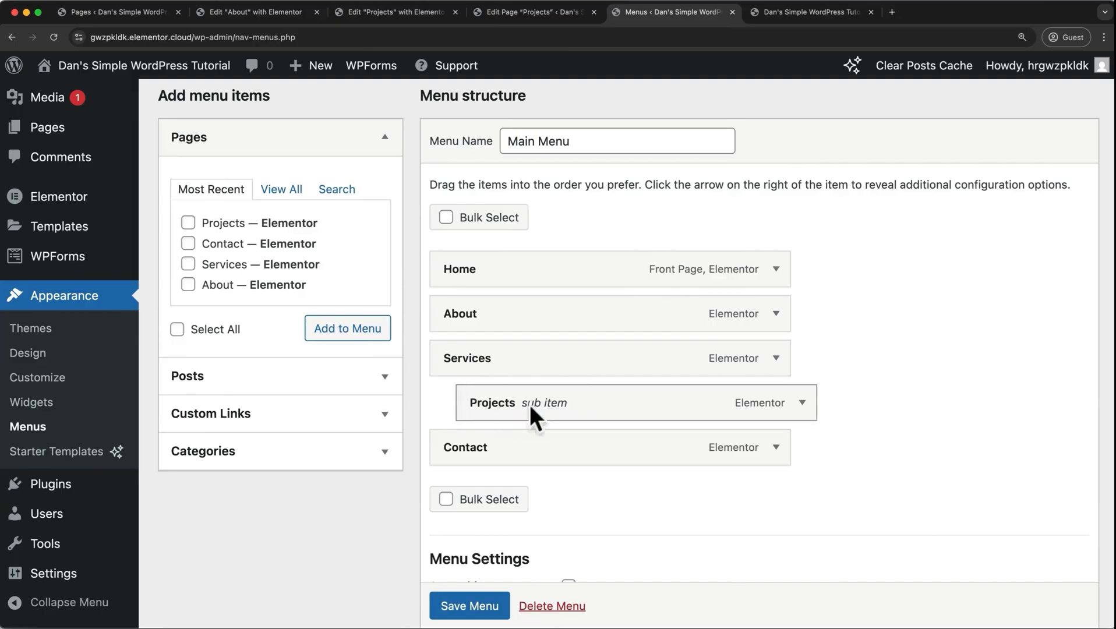
{"action": "scroll", "coordinate": [469, 609], "scroll_direction": "down", "scroll_amount": 1}
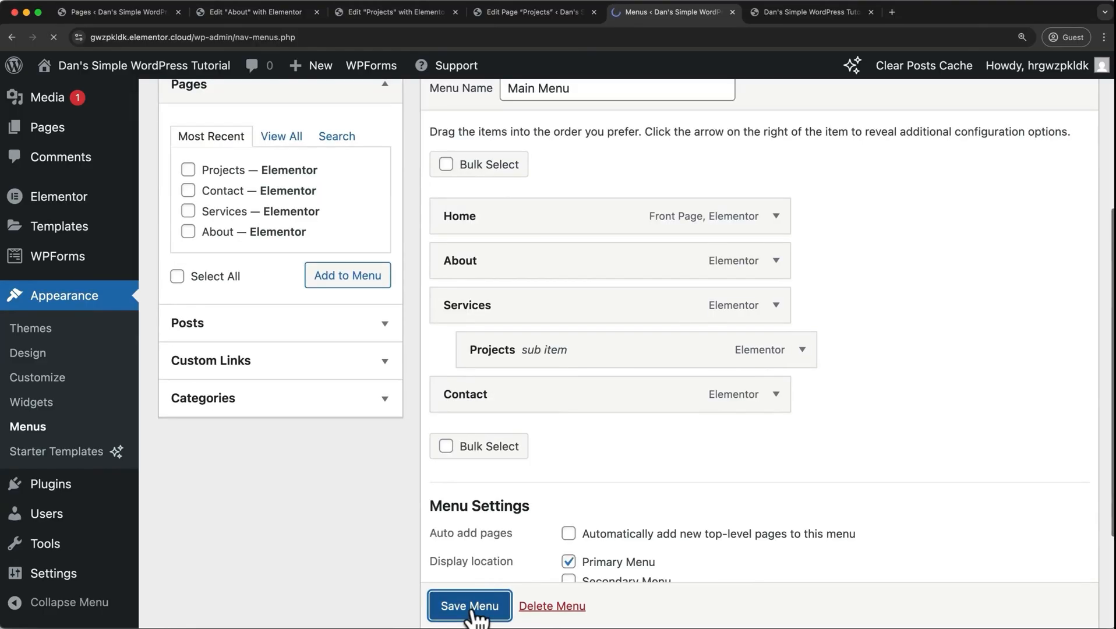
Save the Main Menu and check the Services dropdown in the live site's header navigation.
{"action": "left_click", "coordinate": [469, 609]}
{"action": "left_click", "coordinate": [808, 19]}
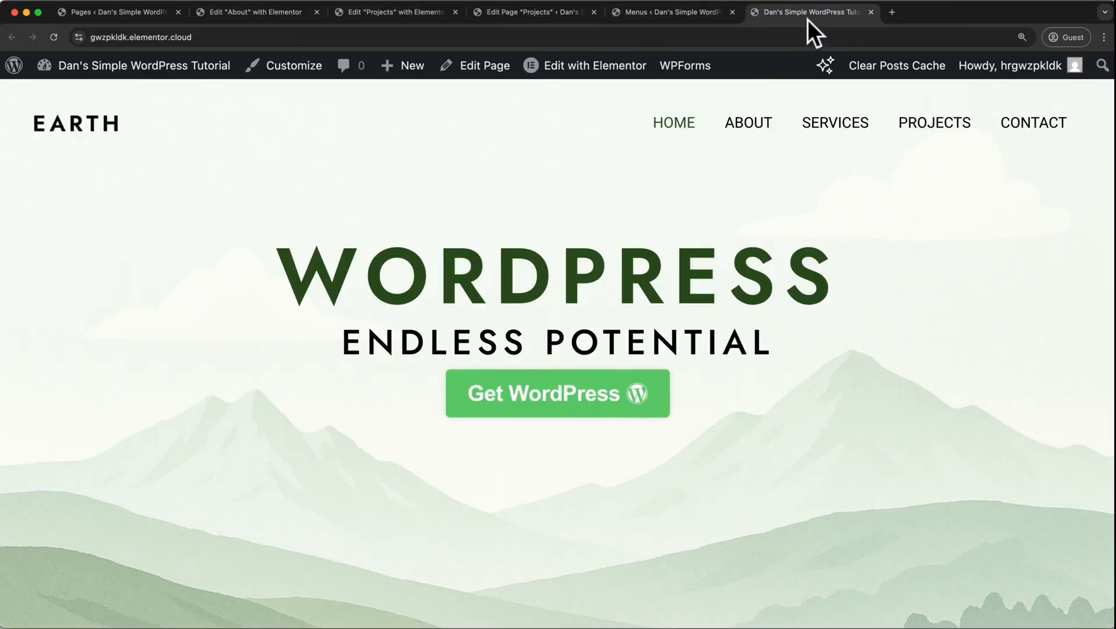
{"action": "mouse_move", "coordinate": [962, 124]}
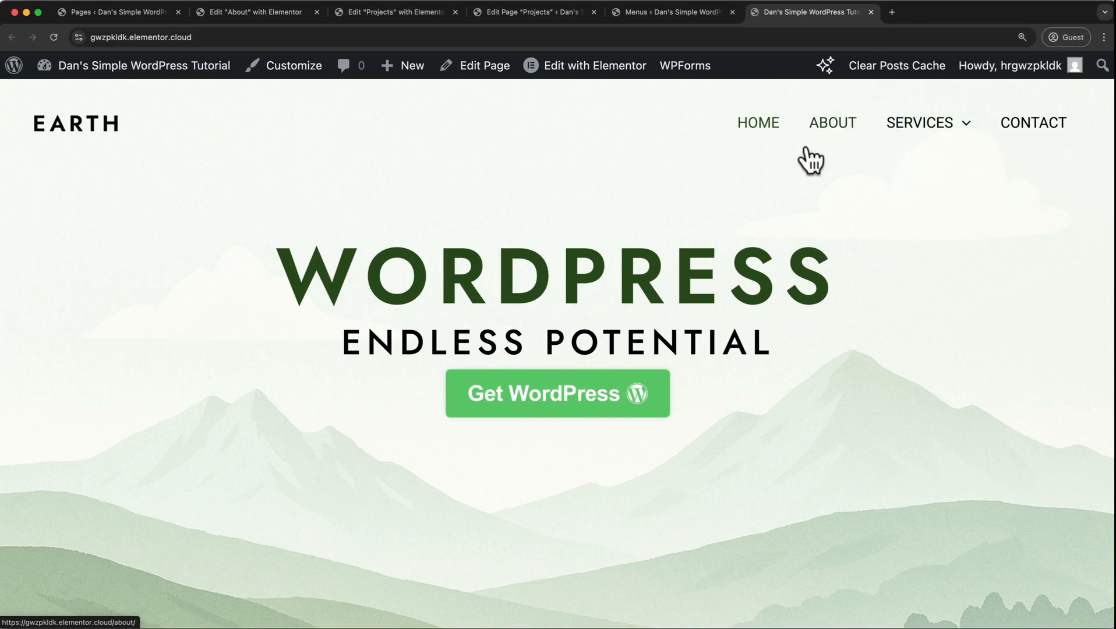
Move Projects out from under Services to the top level of the Main Menu and save the menu.
{"action": "left_click", "coordinate": [683, 8]}
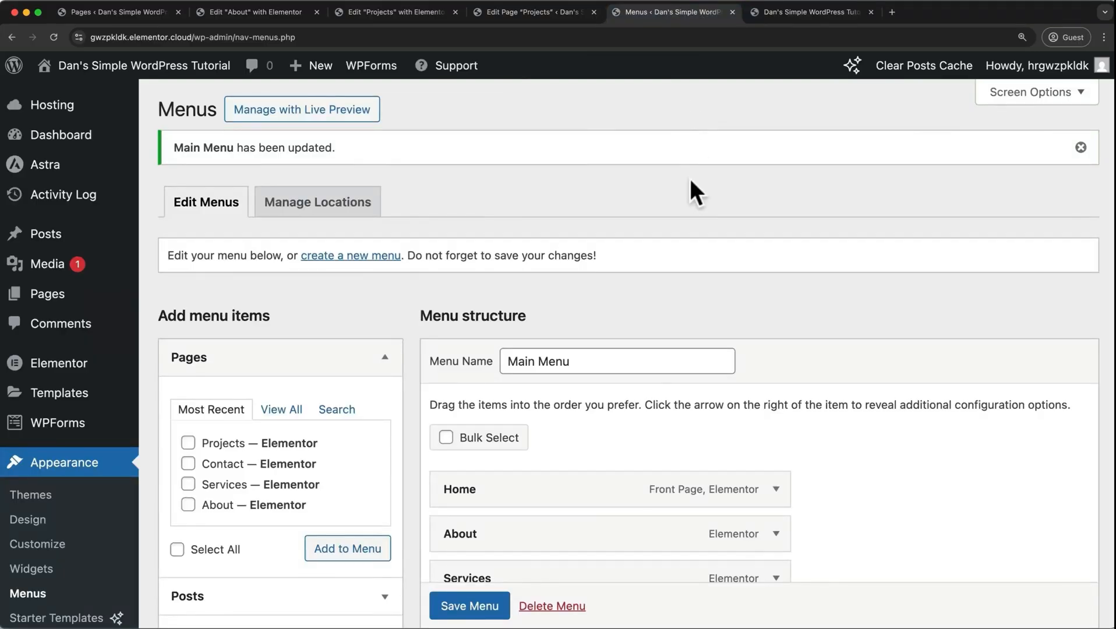
{"action": "scroll", "coordinate": [690, 178], "scroll_direction": "down", "scroll_amount": 10}
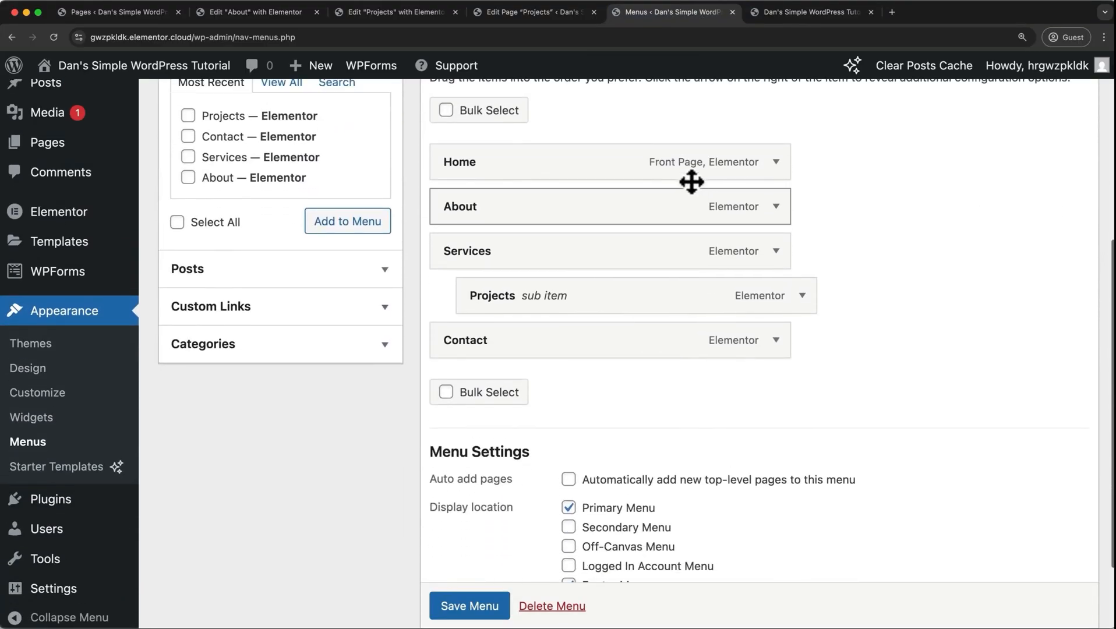
{"action": "left_click", "coordinate": [803, 297]}
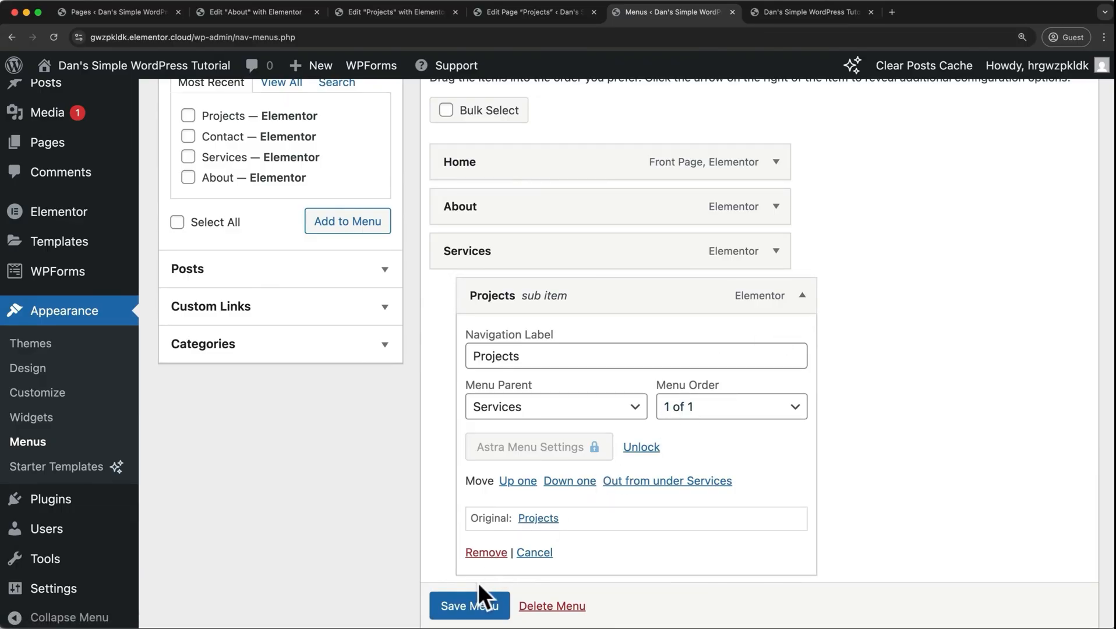
{"action": "left_click", "coordinate": [803, 296]}
{"action": "left_click_drag", "start_coordinate": [692, 299], "coordinate": [662, 299]}
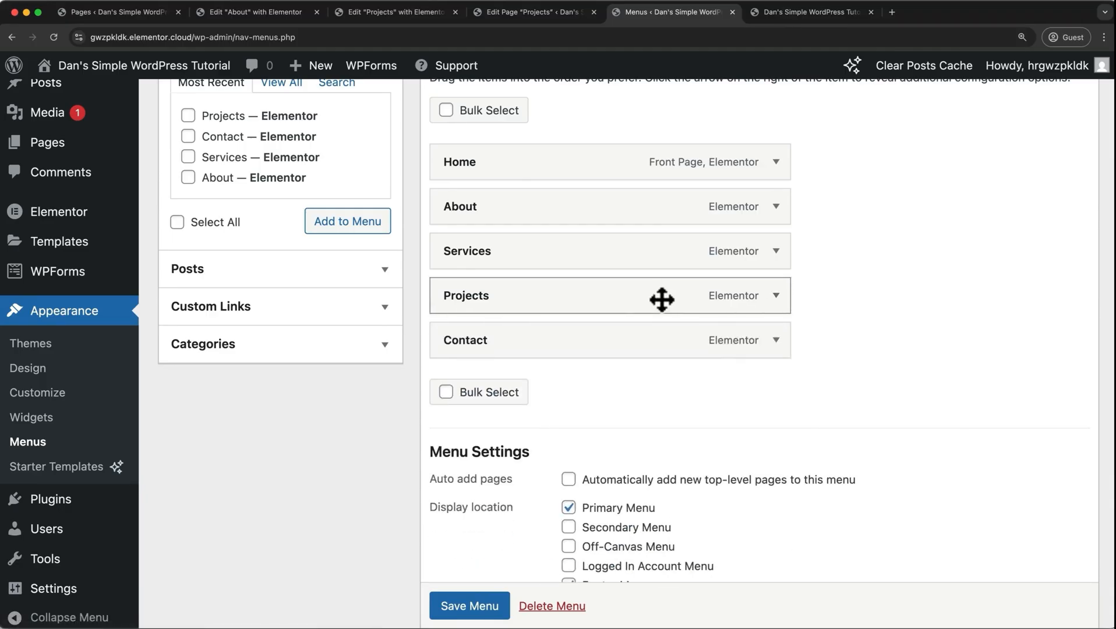
{"action": "left_click", "coordinate": [464, 612]}
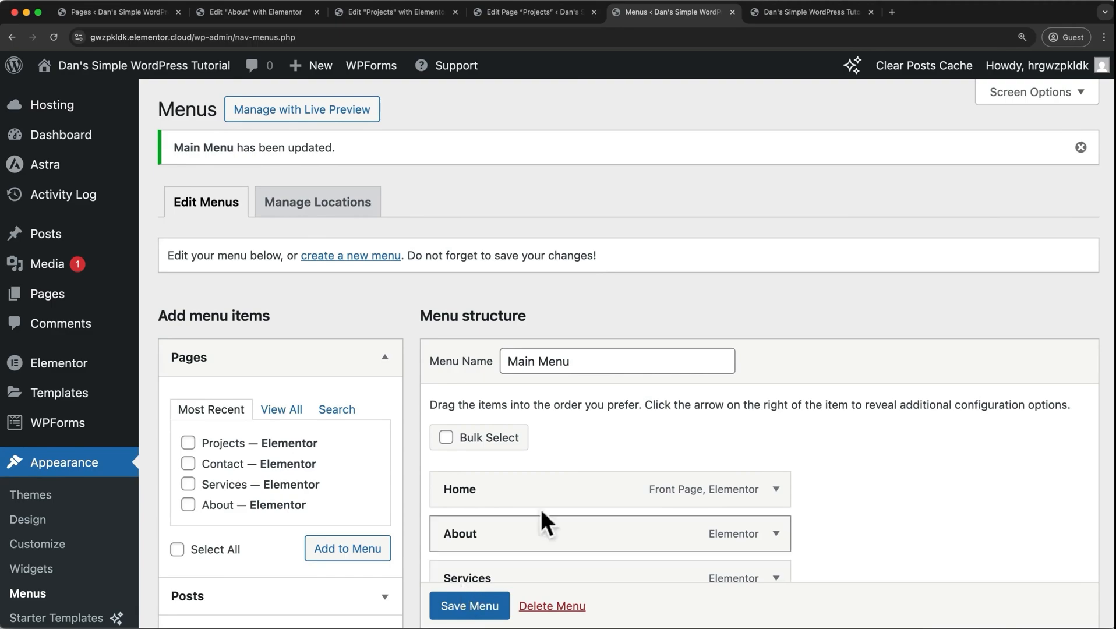
Open the live site in the theme customizer and bring up the Site Title & Logo settings of the Header Builder.
{"action": "left_click", "coordinate": [784, 3]}
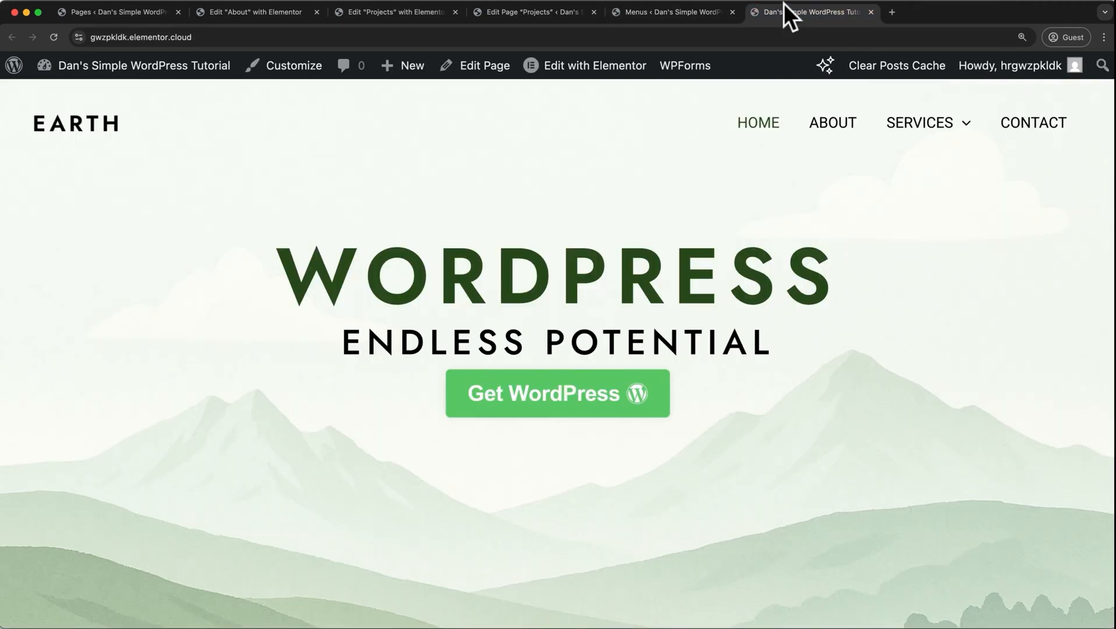
{"action": "left_click", "coordinate": [308, 70]}
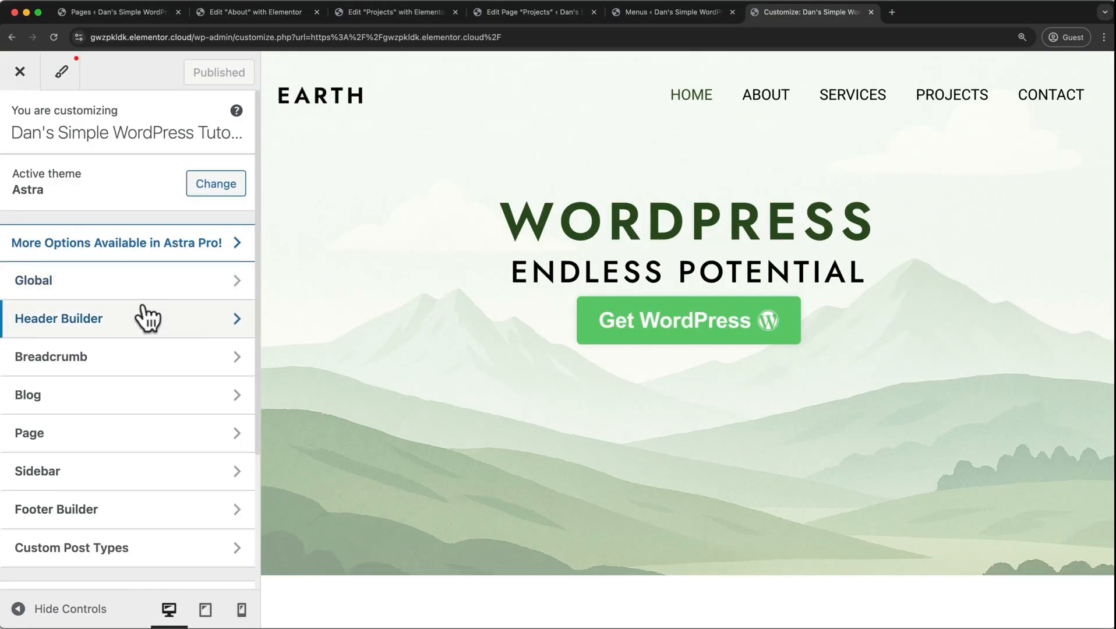
{"action": "left_click", "coordinate": [148, 318]}
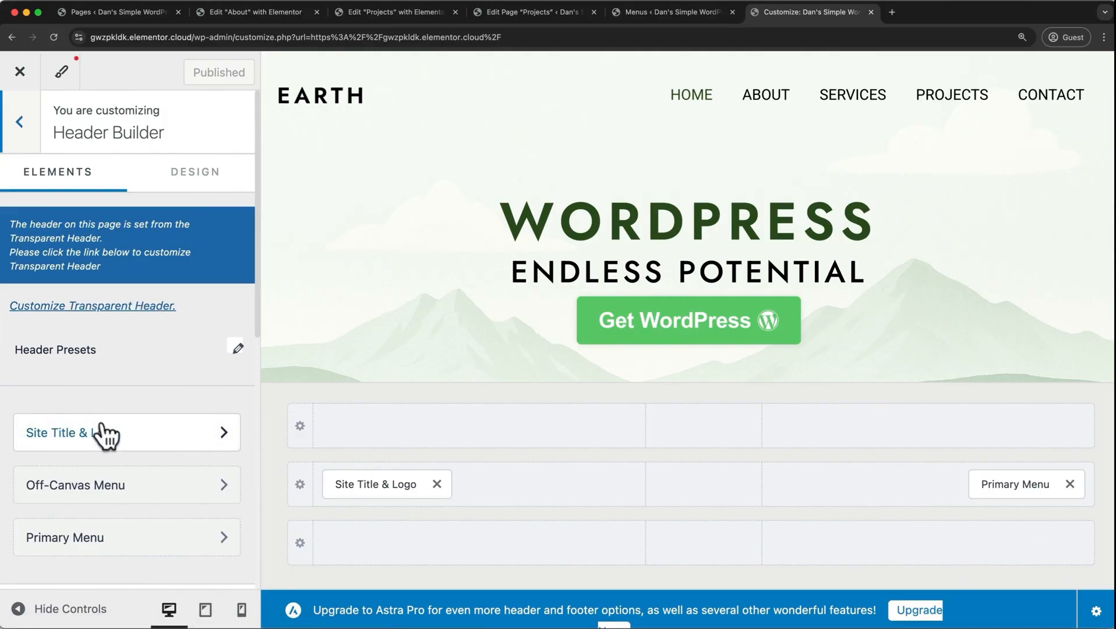
{"action": "left_click", "coordinate": [379, 483]}
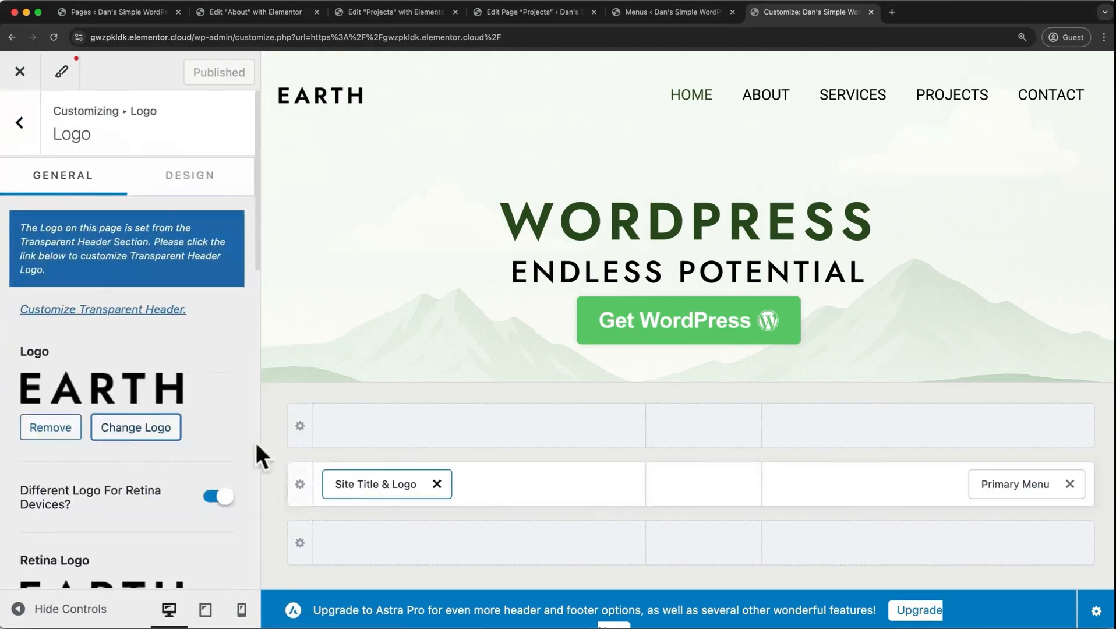
Upload earth_logo.png from Downloads and set it as the site logo, cropped to the suggested area.
{"action": "left_click", "coordinate": [166, 428]}
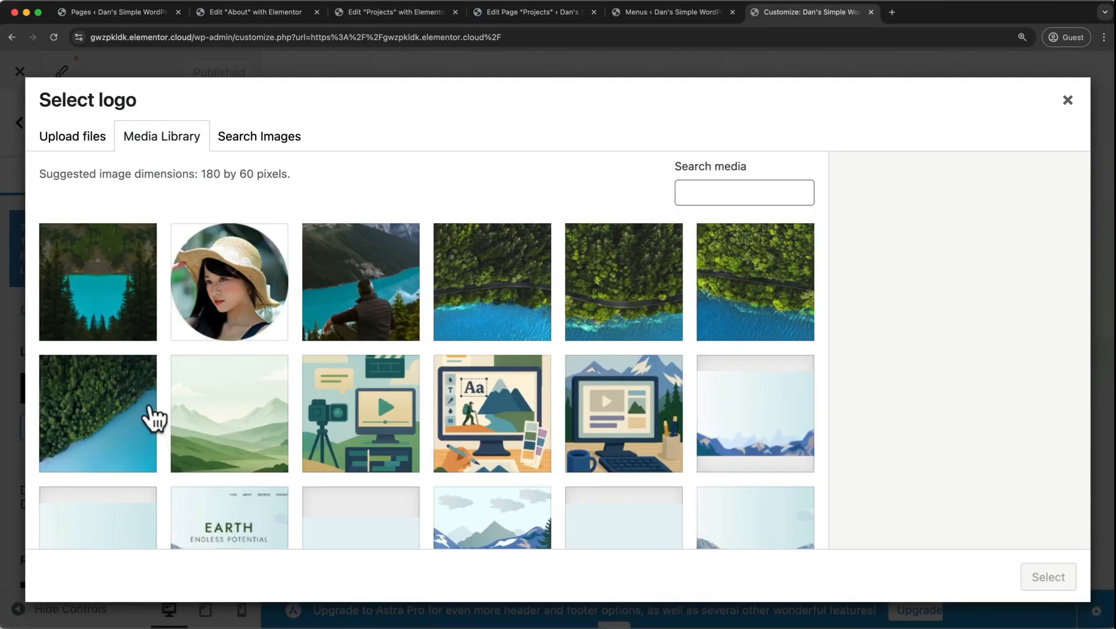
{"action": "left_click", "coordinate": [91, 150]}
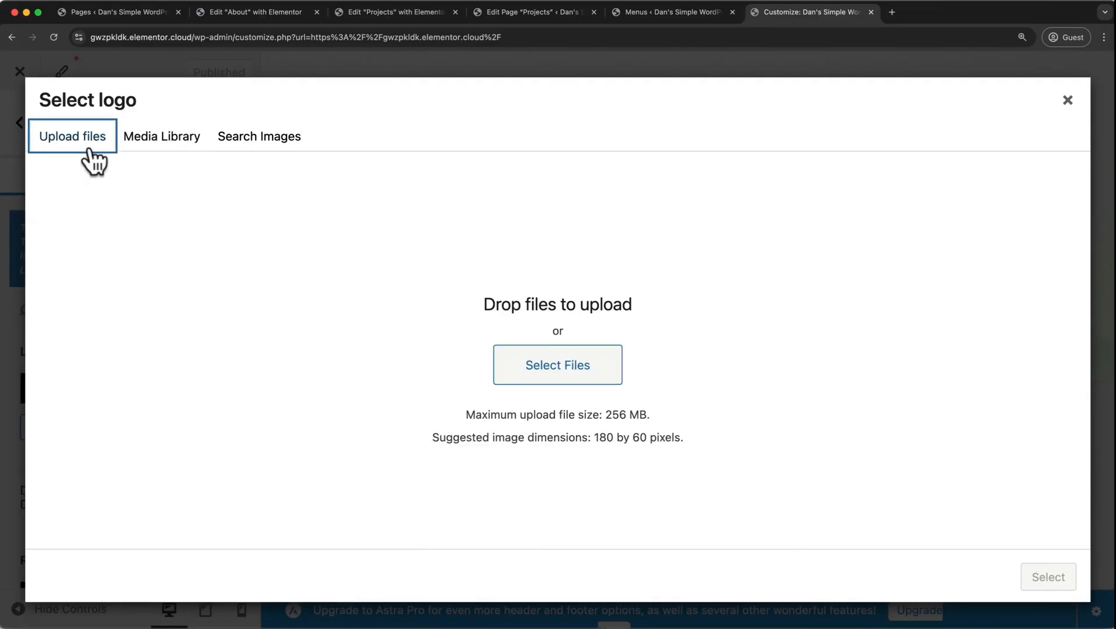
{"action": "left_click", "coordinate": [513, 373]}
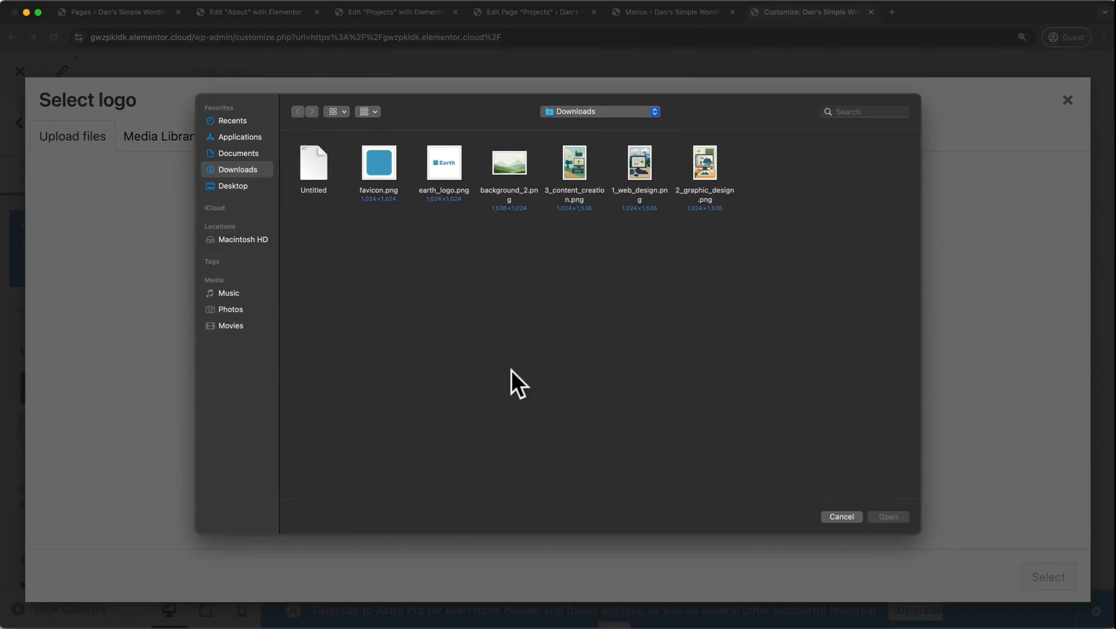
{"action": "left_click", "coordinate": [450, 172]}
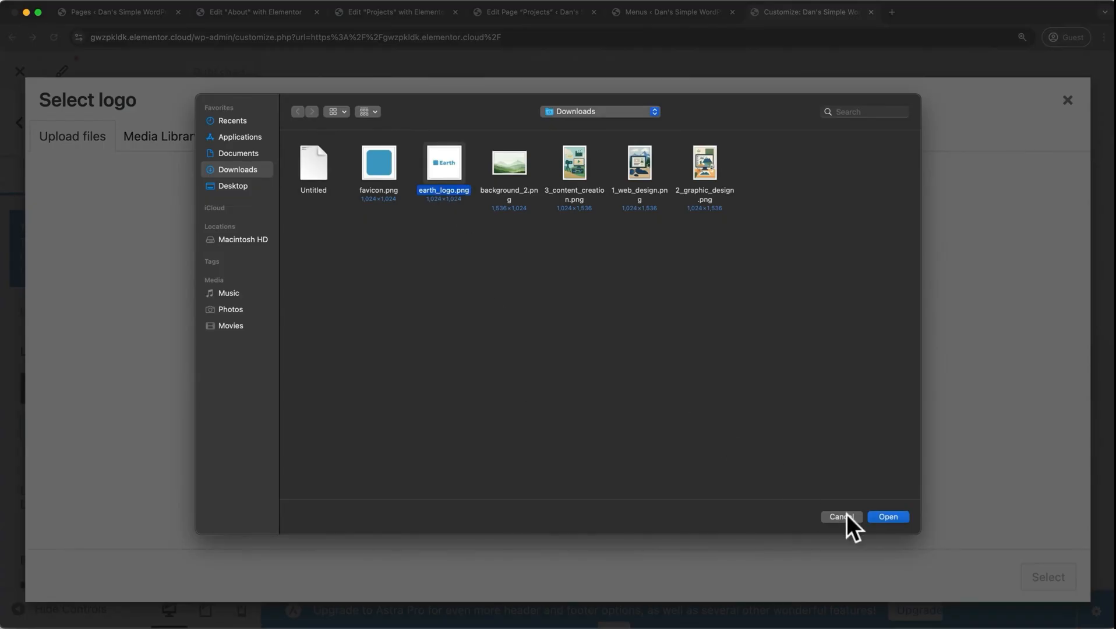
{"action": "left_click", "coordinate": [882, 517]}
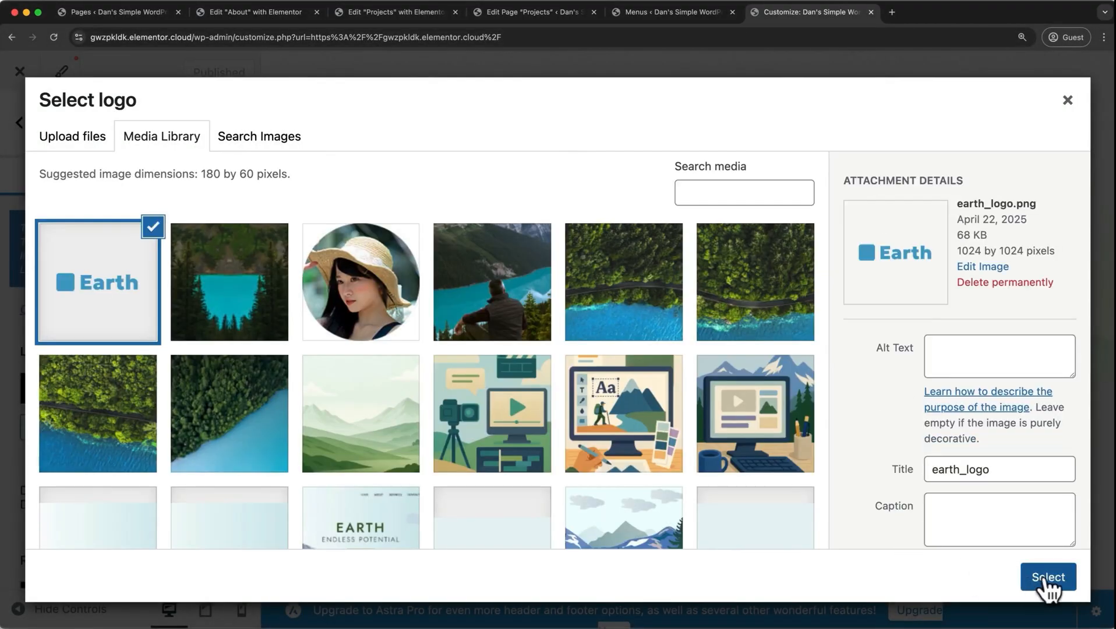
{"action": "left_click", "coordinate": [1047, 583]}
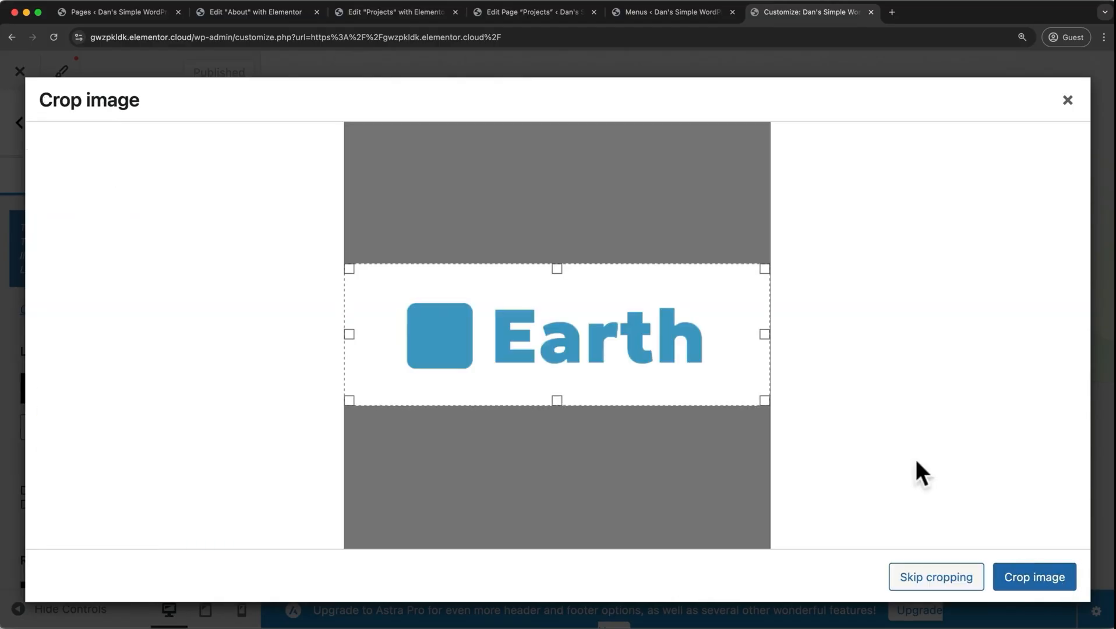
{"action": "left_click", "coordinate": [1004, 571]}
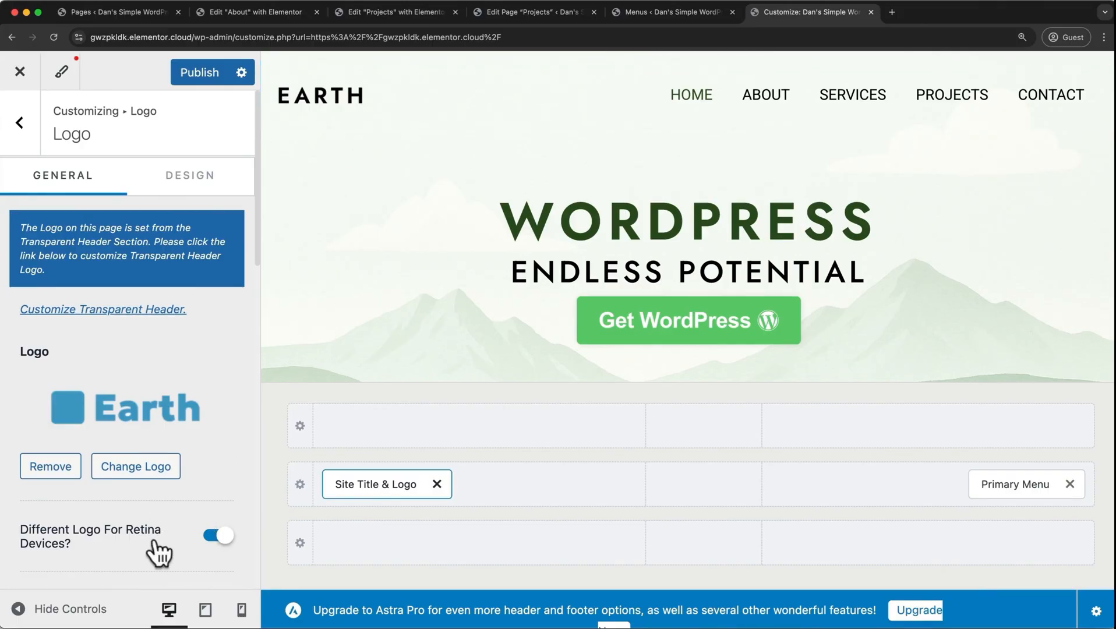
Turn off the different logo for retina devices and set the logo width to 126 px.
{"action": "left_click", "coordinate": [204, 519]}
{"action": "scroll", "coordinate": [203, 516], "scroll_direction": "down", "scroll_amount": 3}
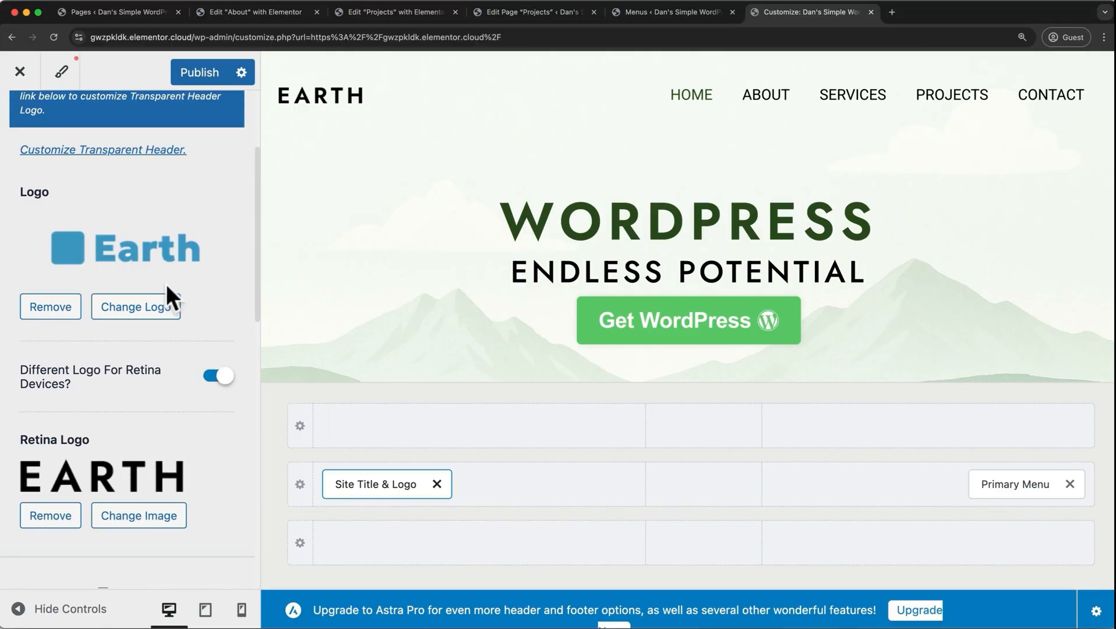
{"action": "left_click", "coordinate": [213, 379]}
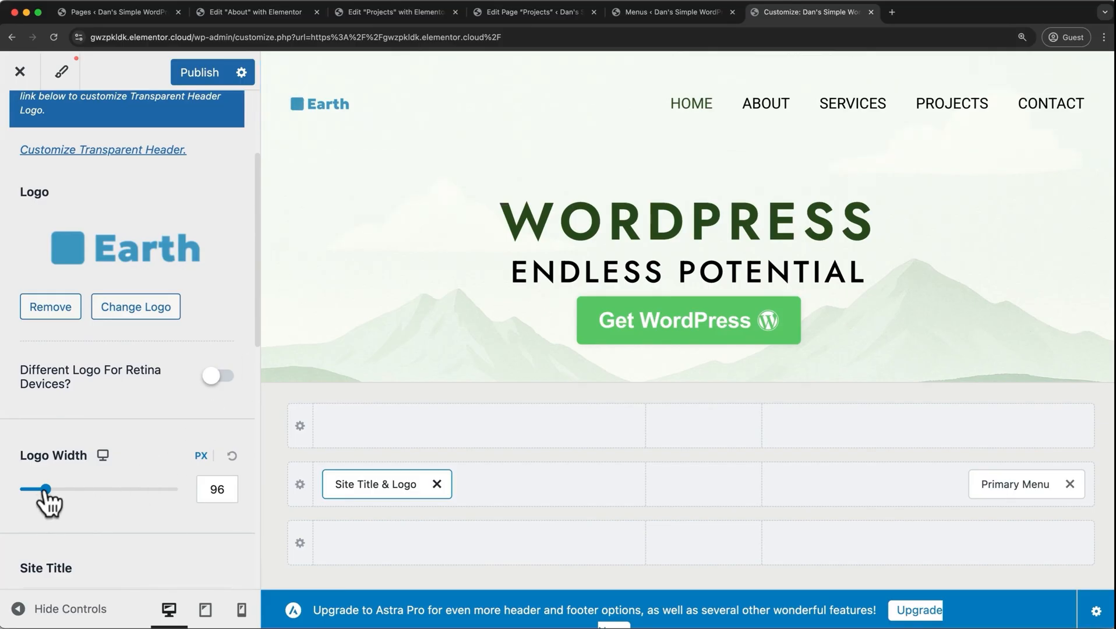
{"action": "left_click_drag", "start_coordinate": [45, 492], "coordinate": [58, 494]}
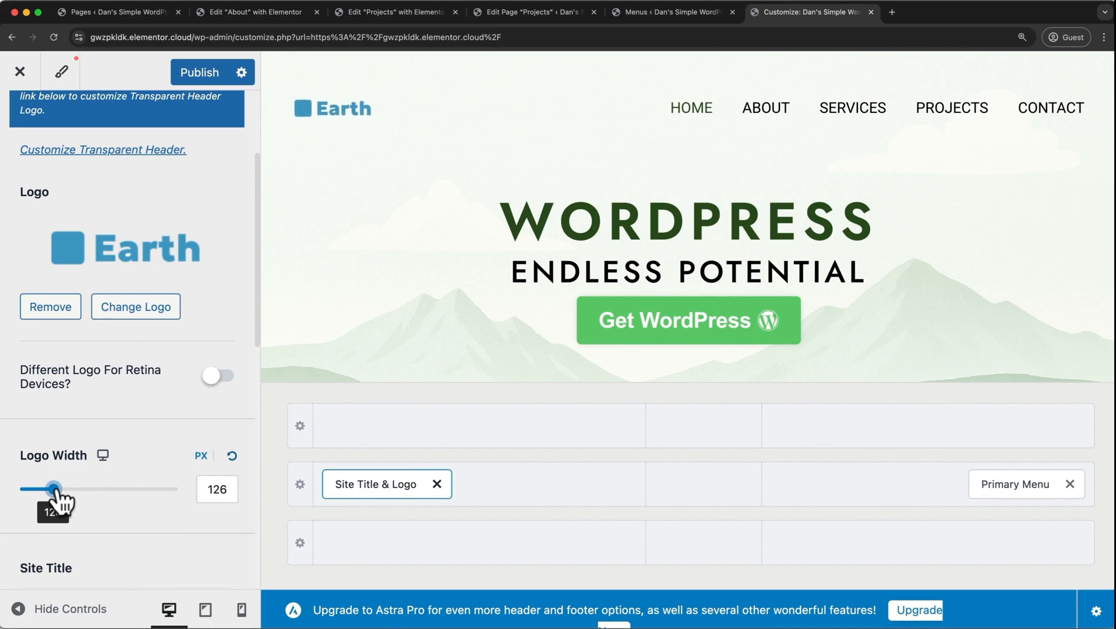
Upload favicon.png from Downloads and set it as the site icon without cropping.
{"action": "scroll", "coordinate": [57, 491], "scroll_direction": "down", "scroll_amount": 10}
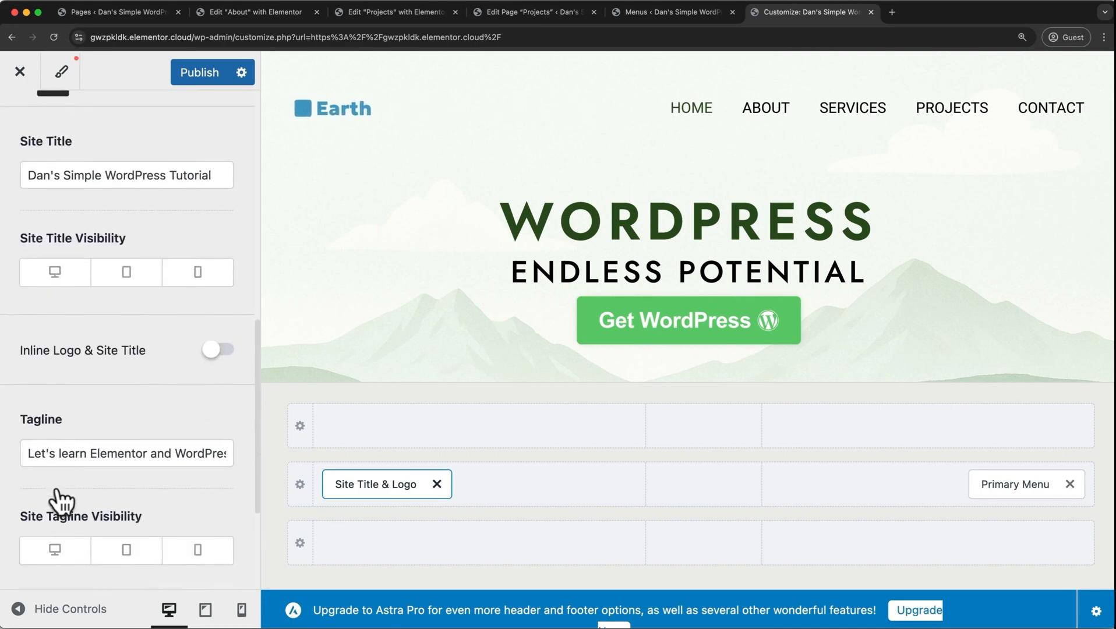
{"action": "scroll", "coordinate": [57, 486], "scroll_direction": "down", "scroll_amount": 3}
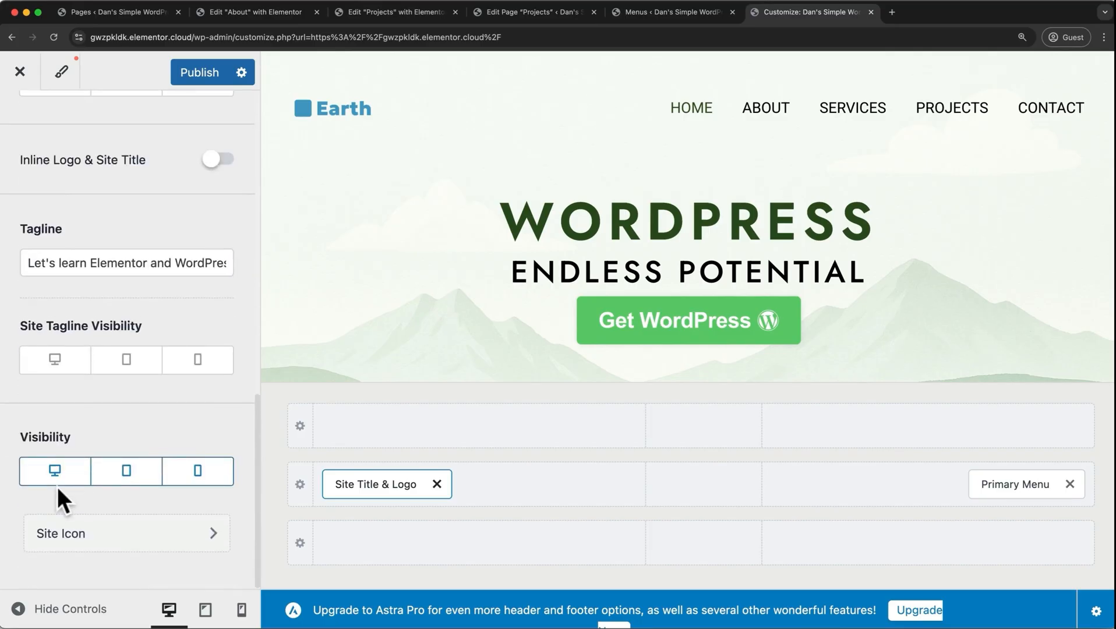
{"action": "left_click", "coordinate": [51, 546]}
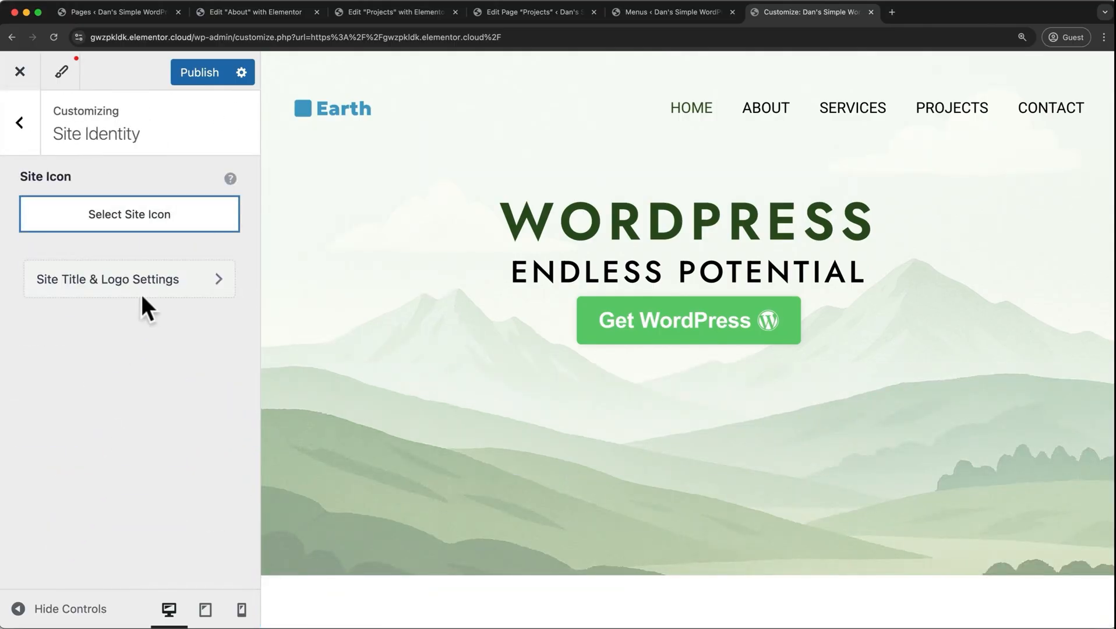
{"action": "left_click", "coordinate": [153, 225]}
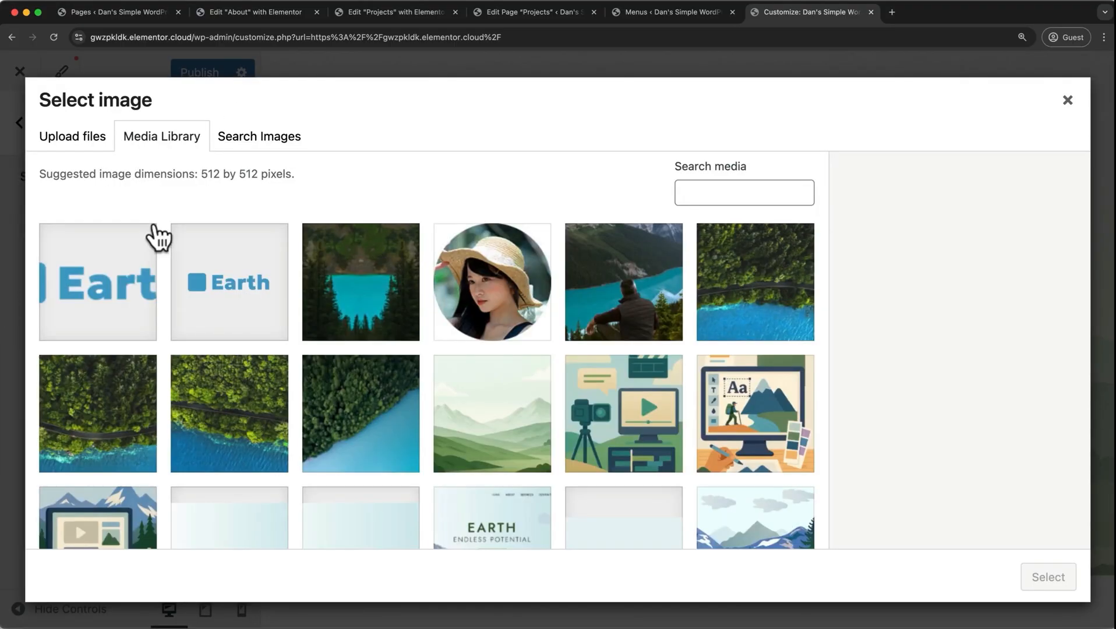
{"action": "left_click", "coordinate": [72, 136]}
{"action": "left_click", "coordinate": [516, 362]}
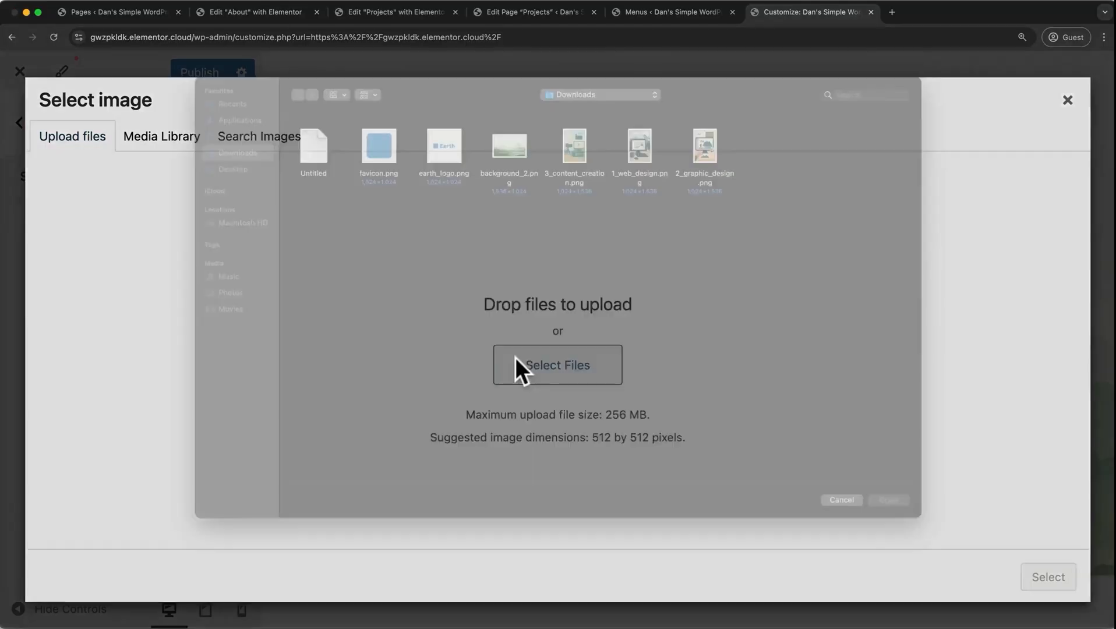
{"action": "left_click", "coordinate": [886, 517]}
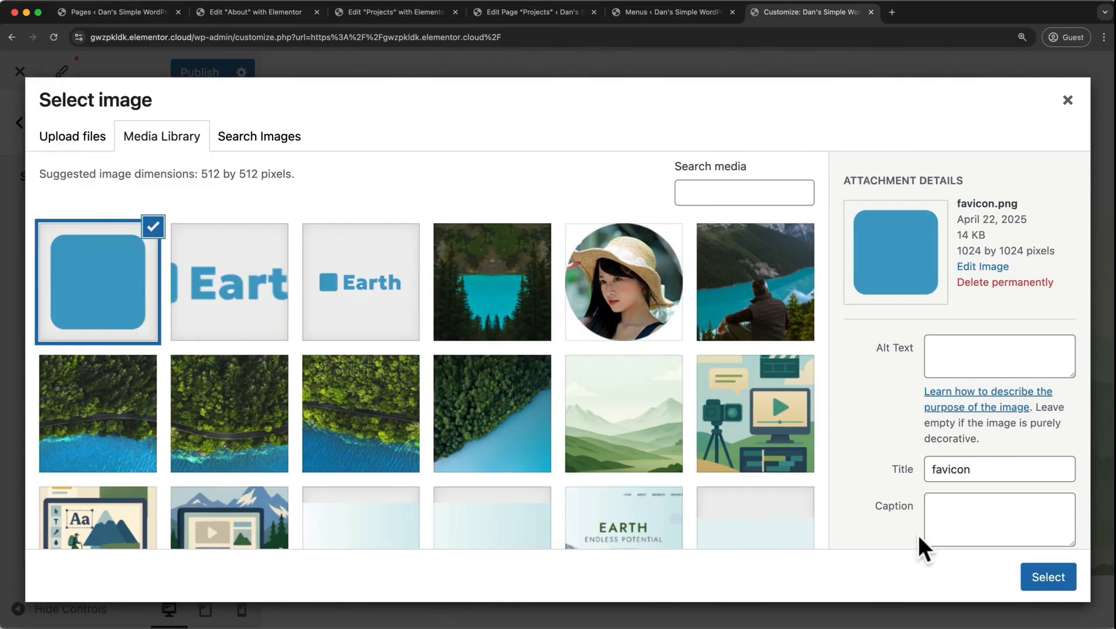
{"action": "left_click", "coordinate": [1036, 579]}
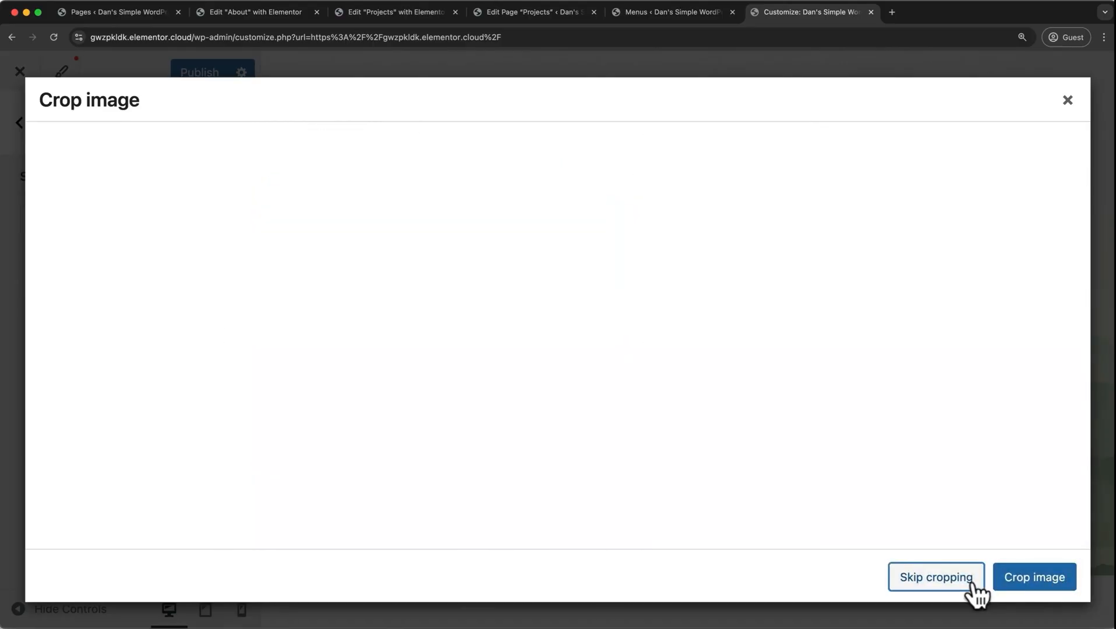
{"action": "left_click", "coordinate": [936, 579]}
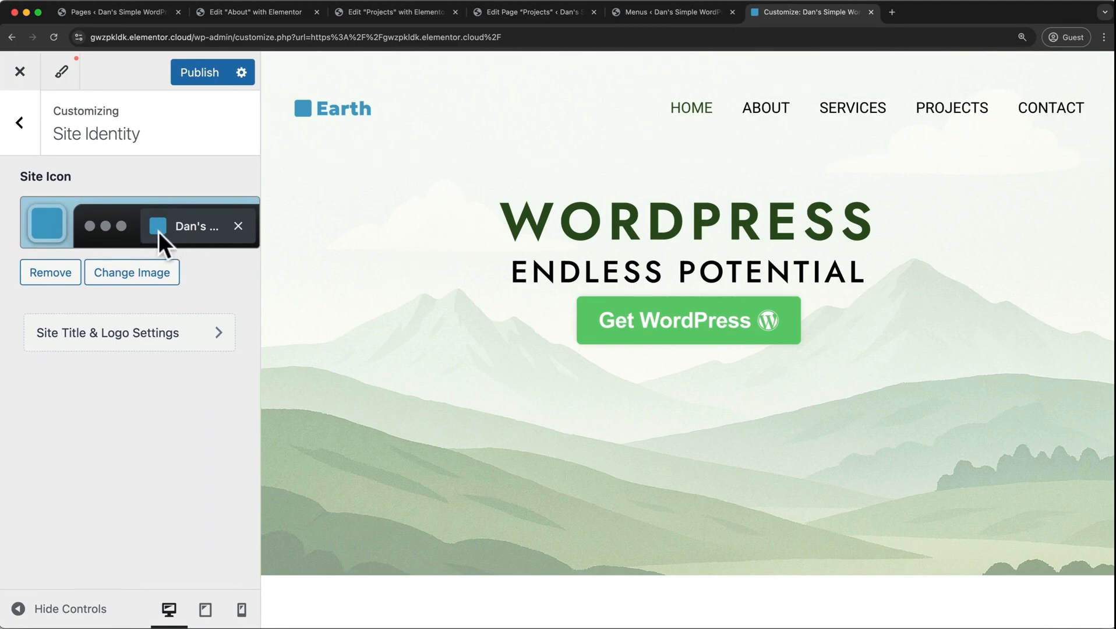
In the Header Builder, try the Primary Menu in the main row's centre and in the row above, and return it to the main row's right end.
{"action": "left_click", "coordinate": [27, 123]}
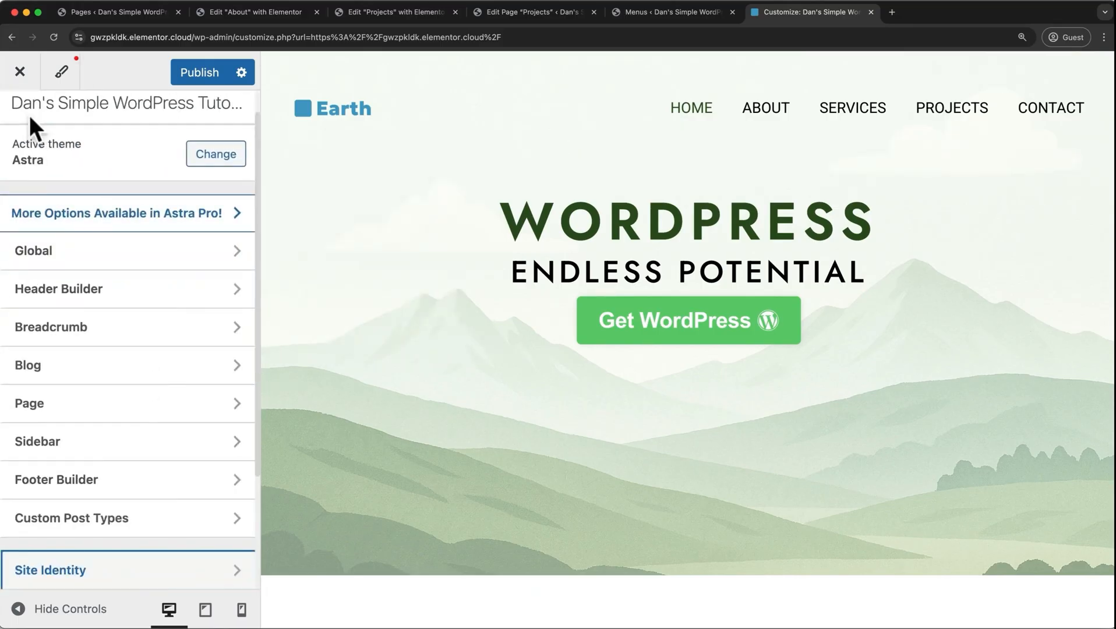
{"action": "left_click", "coordinate": [117, 290]}
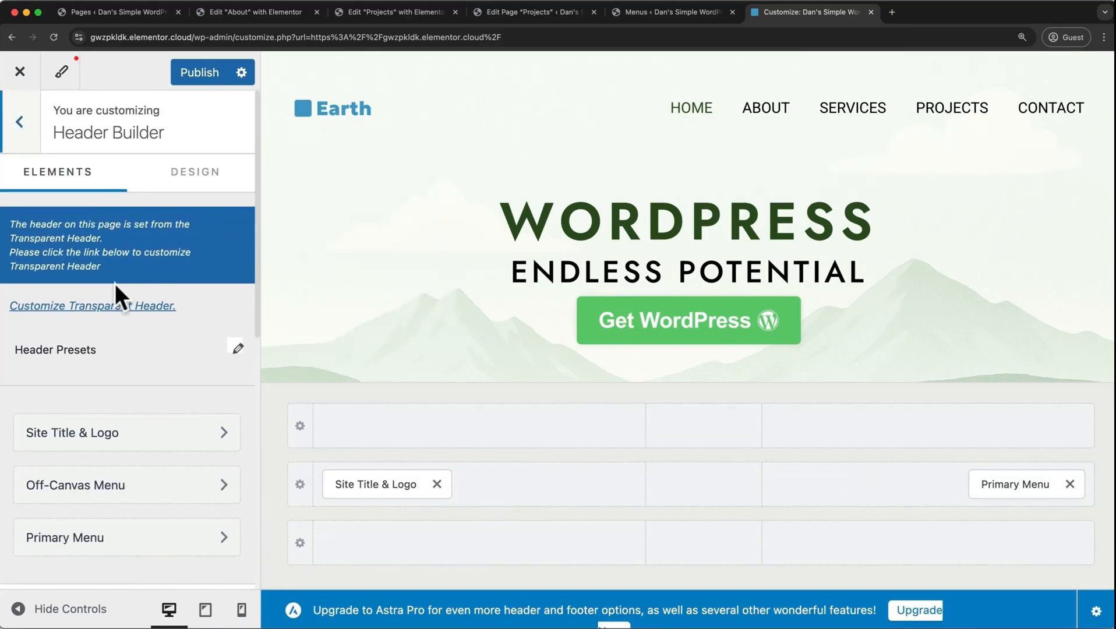
{"action": "mouse_move", "coordinate": [352, 513]}
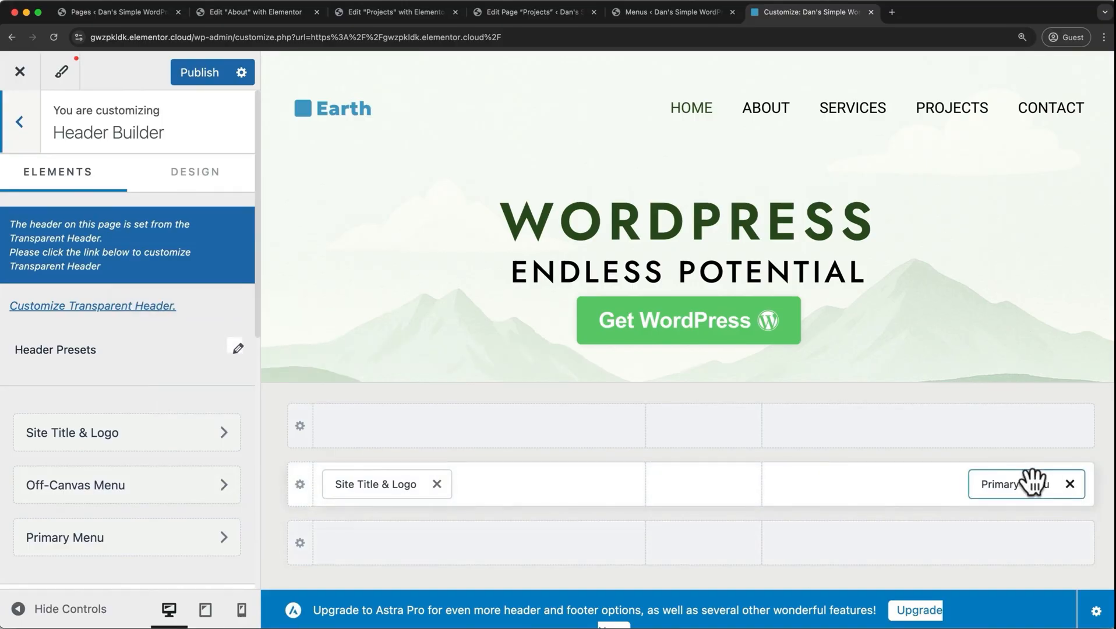
{"action": "left_click_drag", "start_coordinate": [1032, 481], "coordinate": [725, 492]}
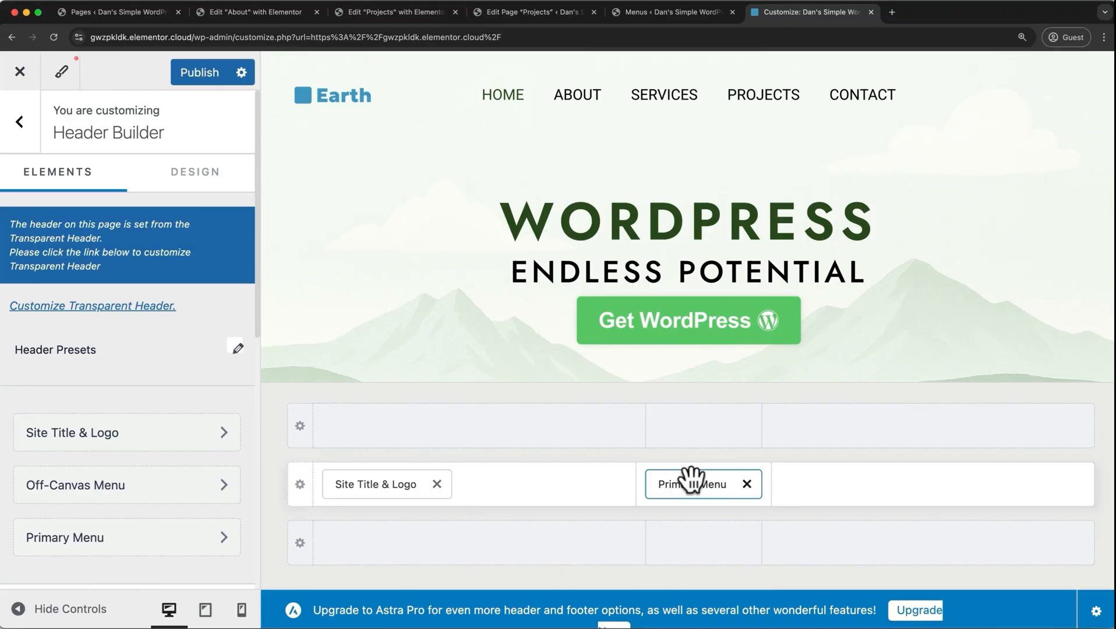
{"action": "left_click_drag", "start_coordinate": [692, 481], "coordinate": [779, 419]}
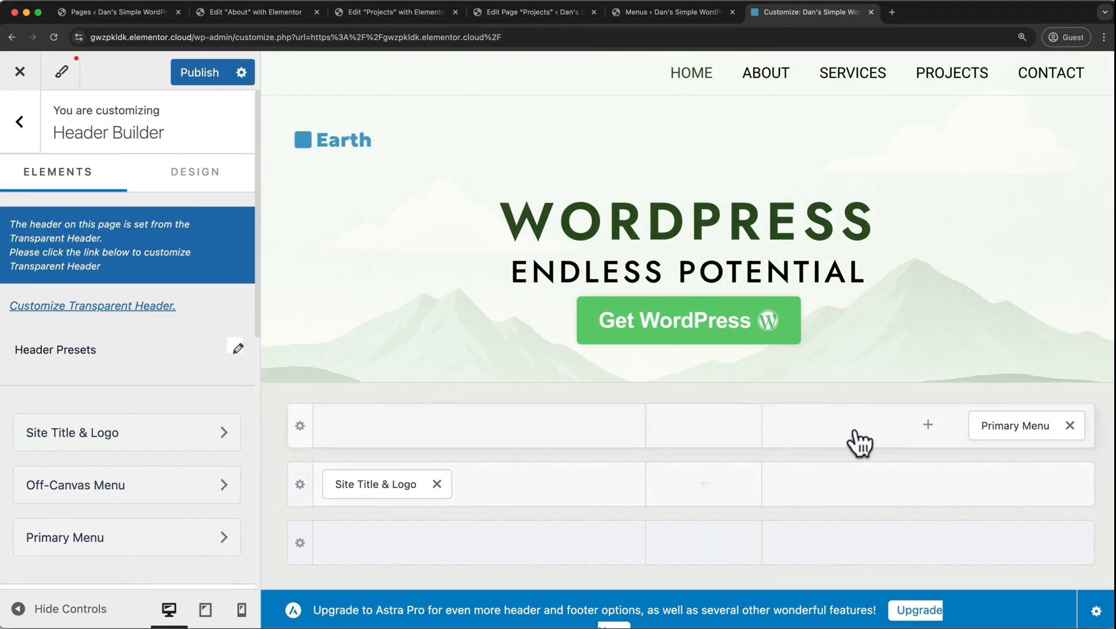
{"action": "left_click_drag", "start_coordinate": [994, 433], "coordinate": [990, 494]}
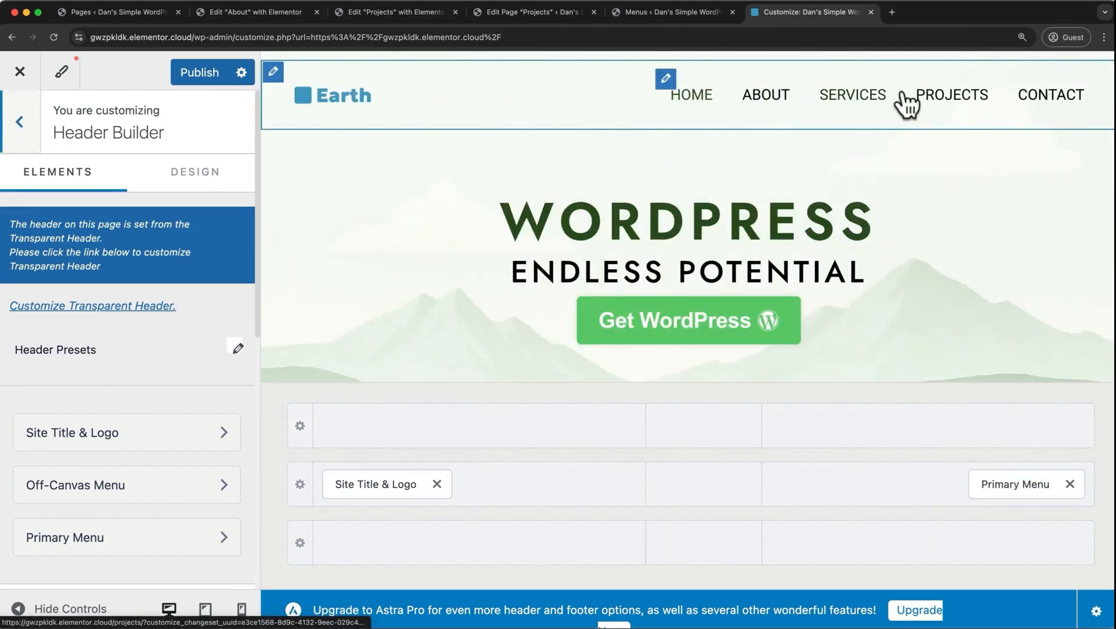
In the Transparent Header design settings, replace the menu text/link Hover / Active colour with the copied blue hex code matching the logo.
{"action": "scroll", "coordinate": [184, 372], "scroll_direction": "down", "scroll_amount": 5}
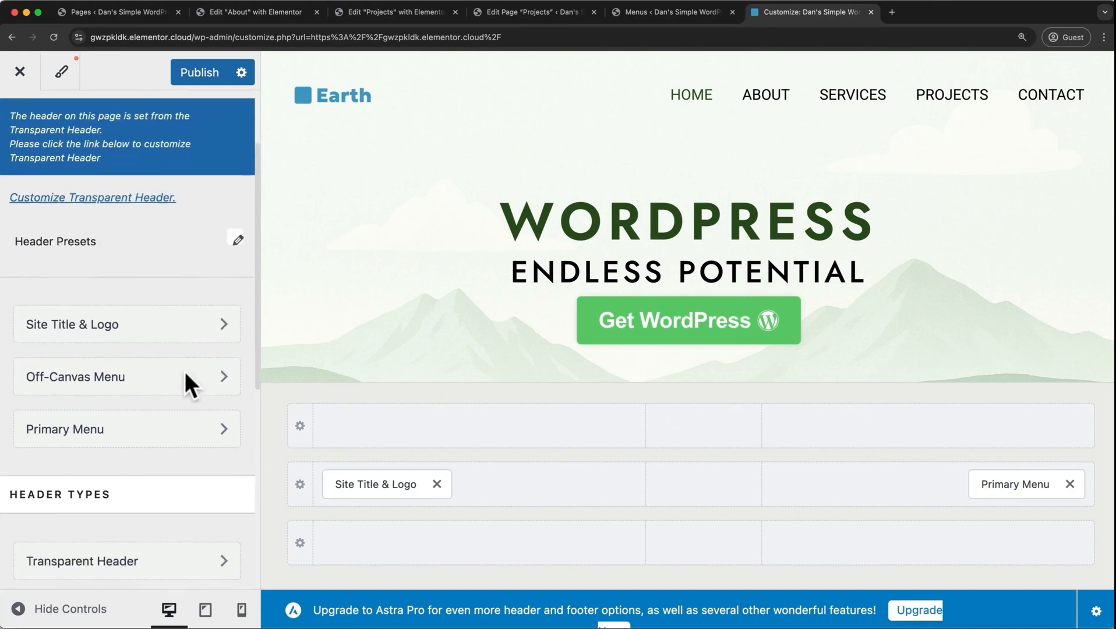
{"action": "left_click", "coordinate": [158, 381]}
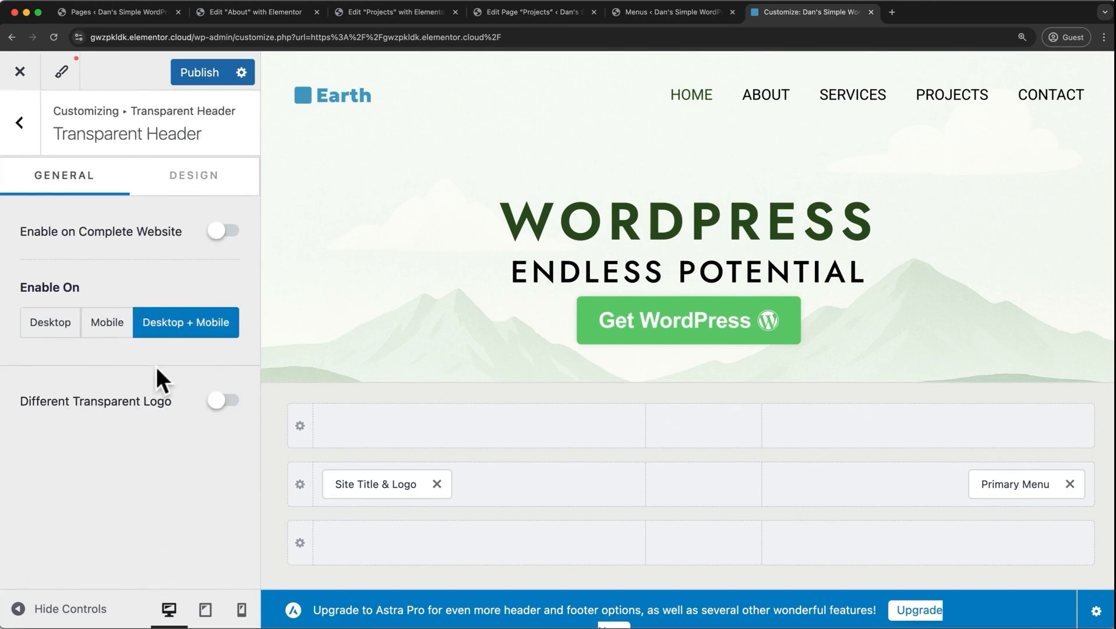
{"action": "left_click", "coordinate": [197, 185]}
{"action": "scroll", "coordinate": [154, 268], "scroll_direction": "down", "scroll_amount": 2}
{"action": "scroll", "coordinate": [154, 272], "scroll_direction": "down", "scroll_amount": 5}
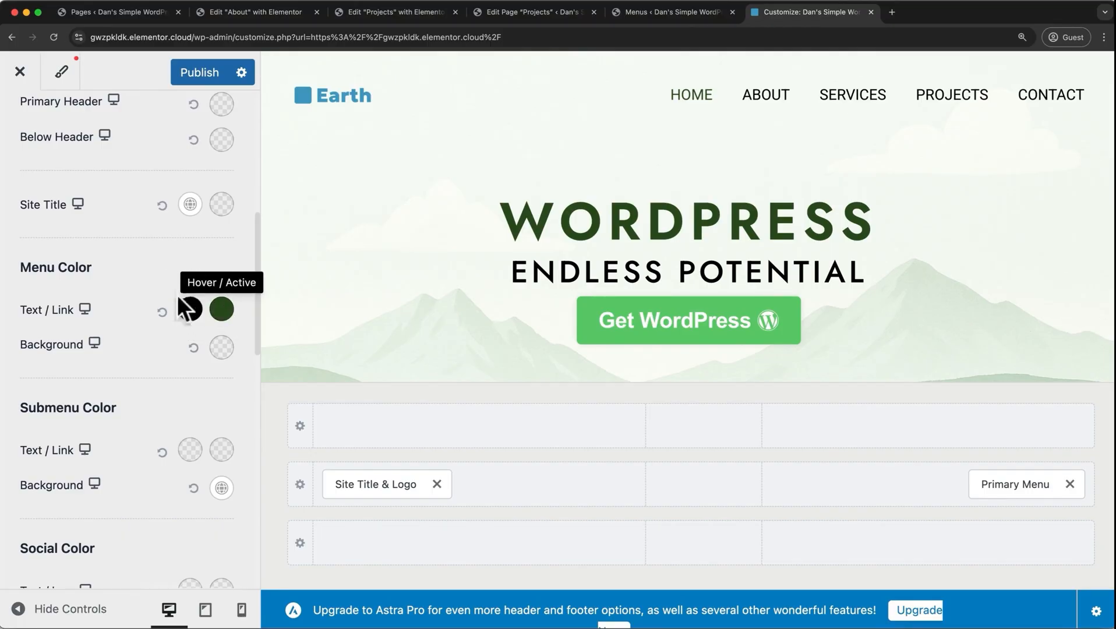
{"action": "left_click", "coordinate": [222, 312]}
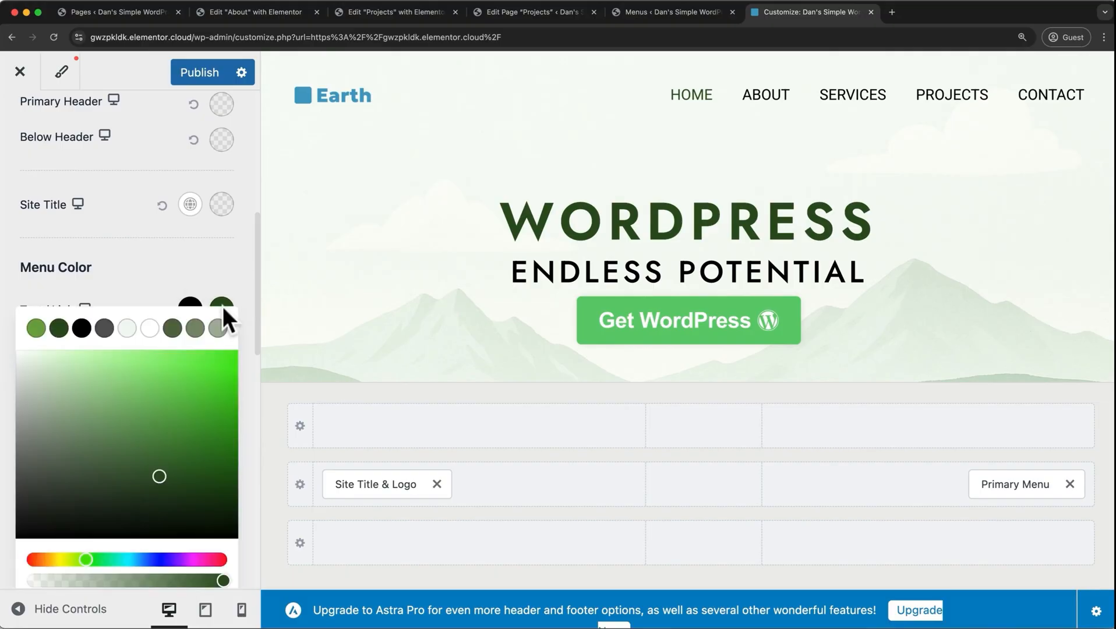
{"action": "scroll", "coordinate": [176, 511], "scroll_direction": "down", "scroll_amount": 3}
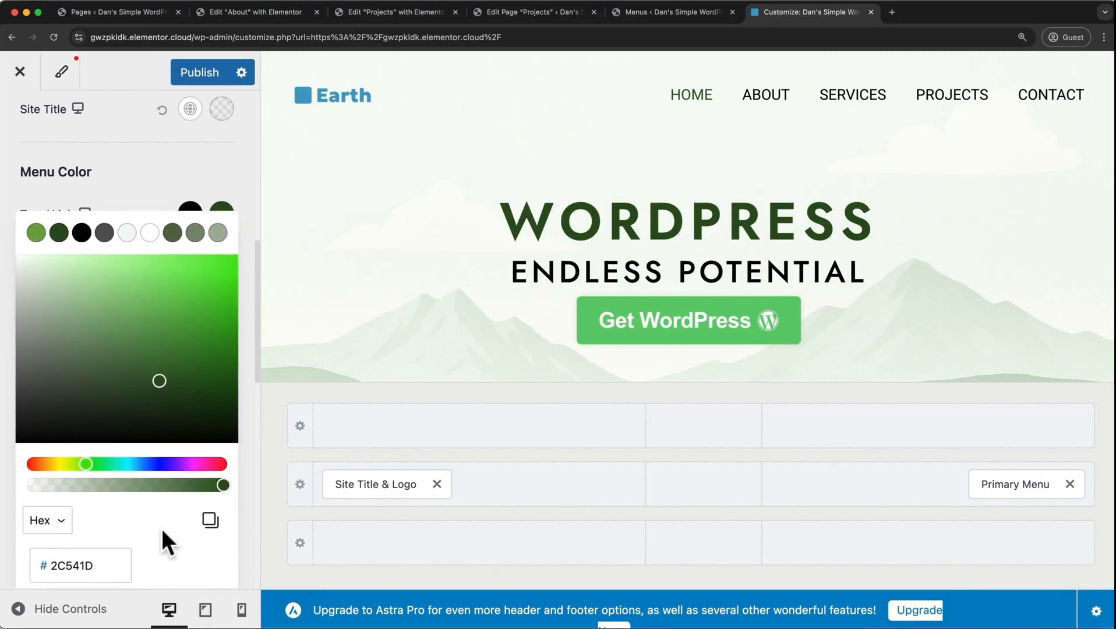
{"action": "double_click", "coordinate": [99, 566]}
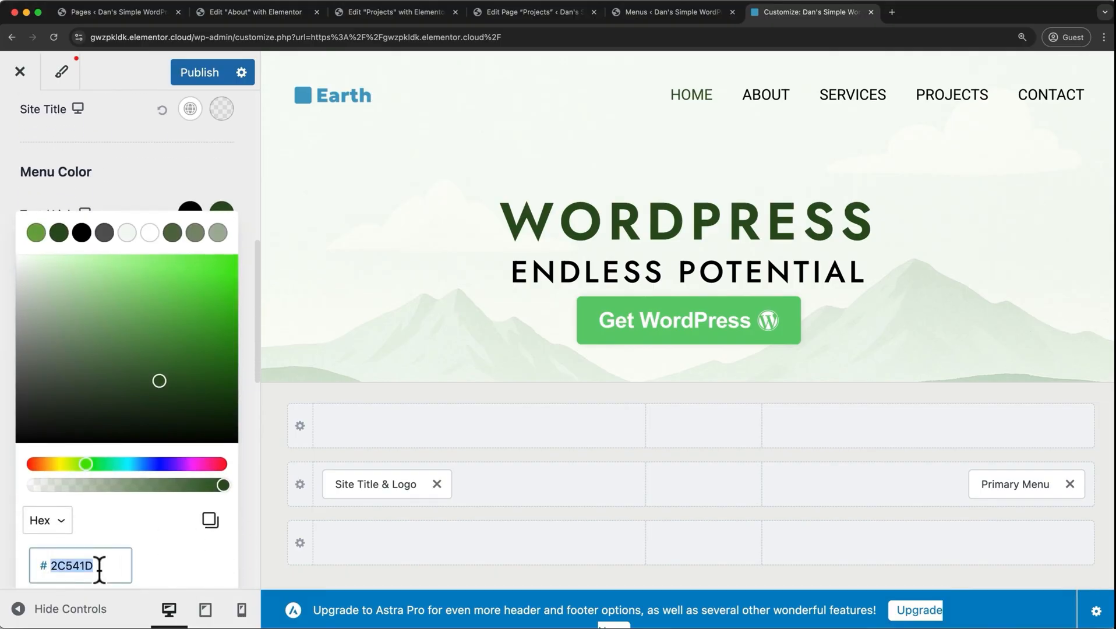
{"action": "type", "text": "4399C8"}
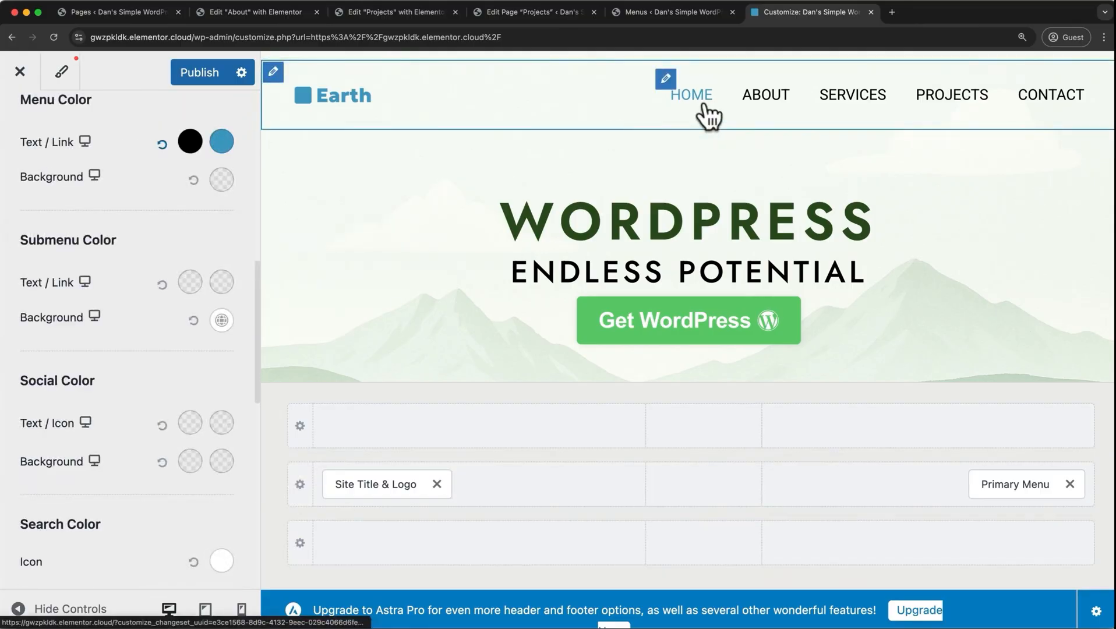
Preview the menu's active colour on the About, Services and Home pages, and publish the header changes.
{"action": "left_click", "coordinate": [771, 95]}
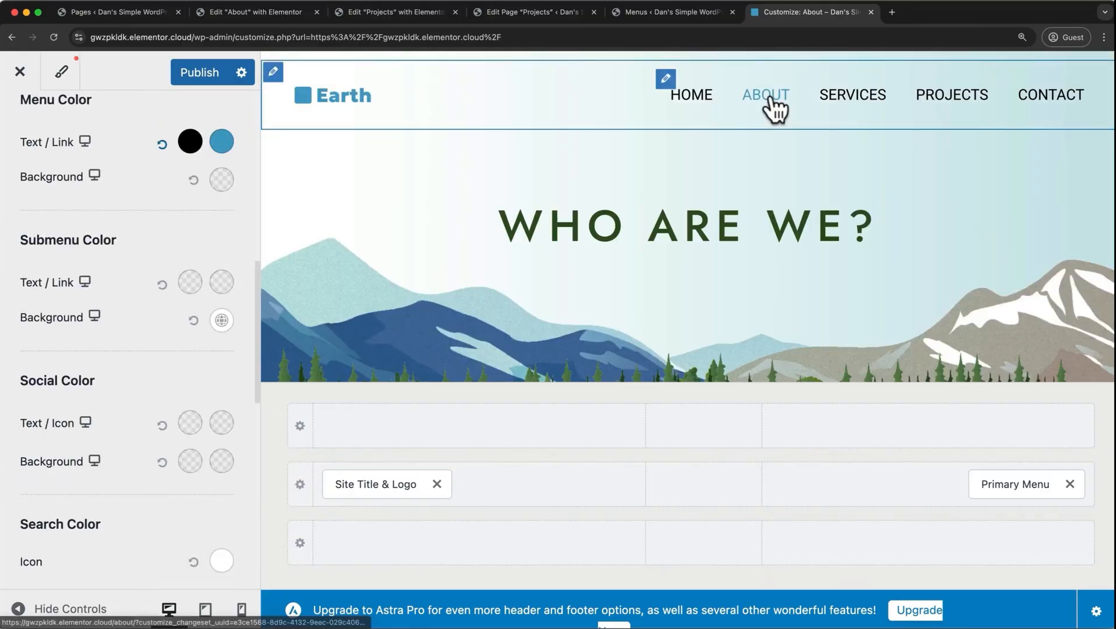
{"action": "left_click", "coordinate": [862, 96]}
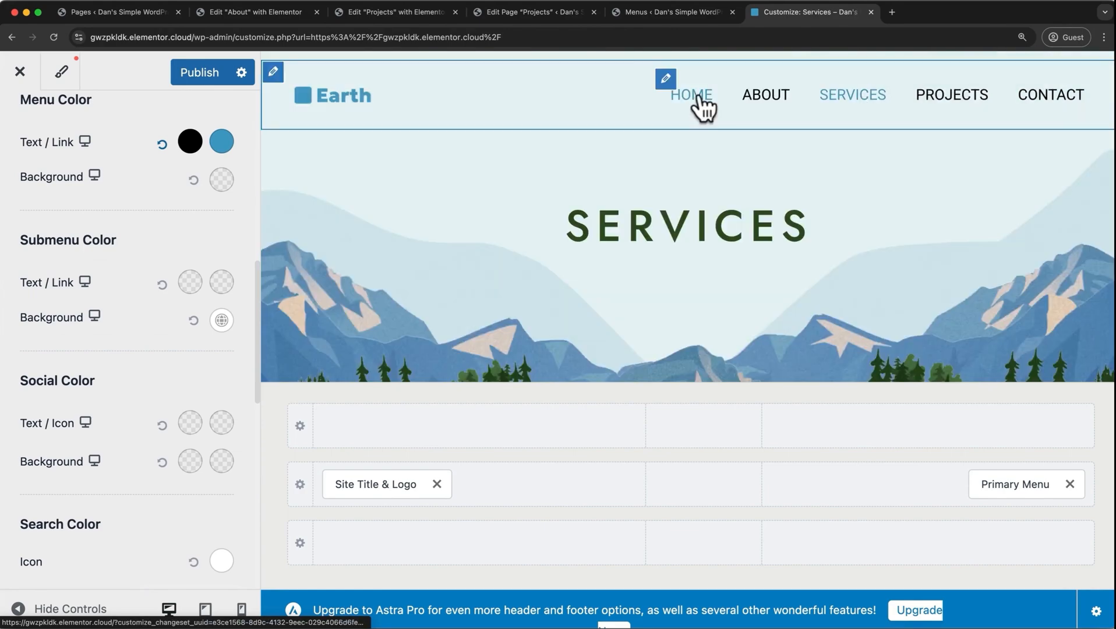
{"action": "left_click", "coordinate": [698, 94]}
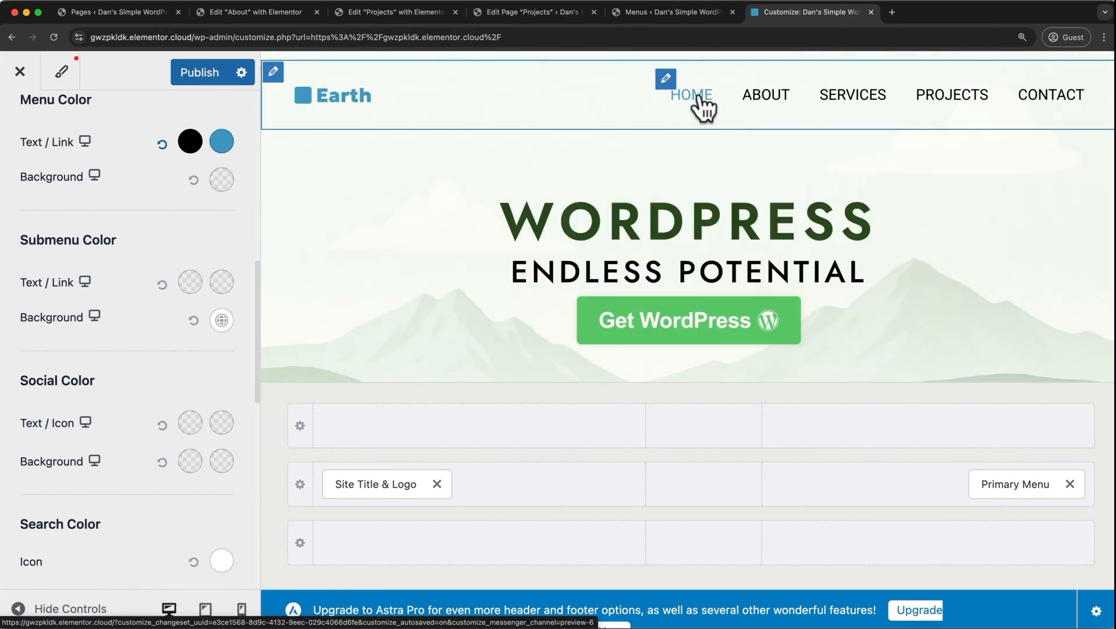
{"action": "left_click", "coordinate": [203, 72]}
In the Footer Builder's Copyright element, replace the fixed year before "Earth. All right reserved." with the [current_year] shortcode.
{"action": "scroll", "coordinate": [365, 168], "scroll_direction": "down", "scroll_amount": 10}
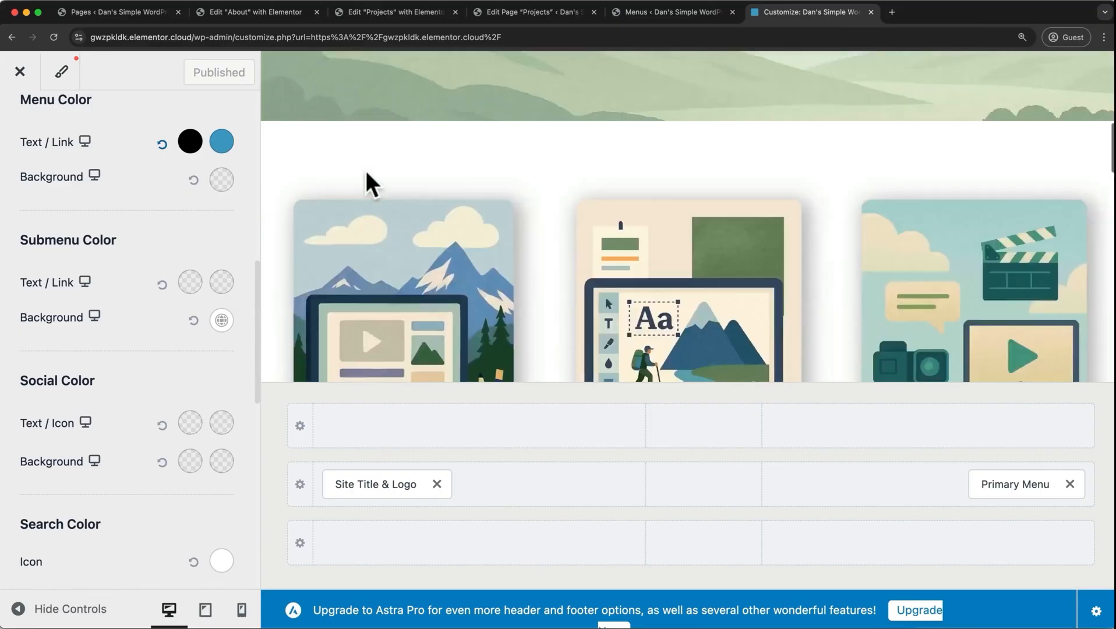
{"action": "scroll", "coordinate": [366, 171], "scroll_direction": "down", "scroll_amount": 10}
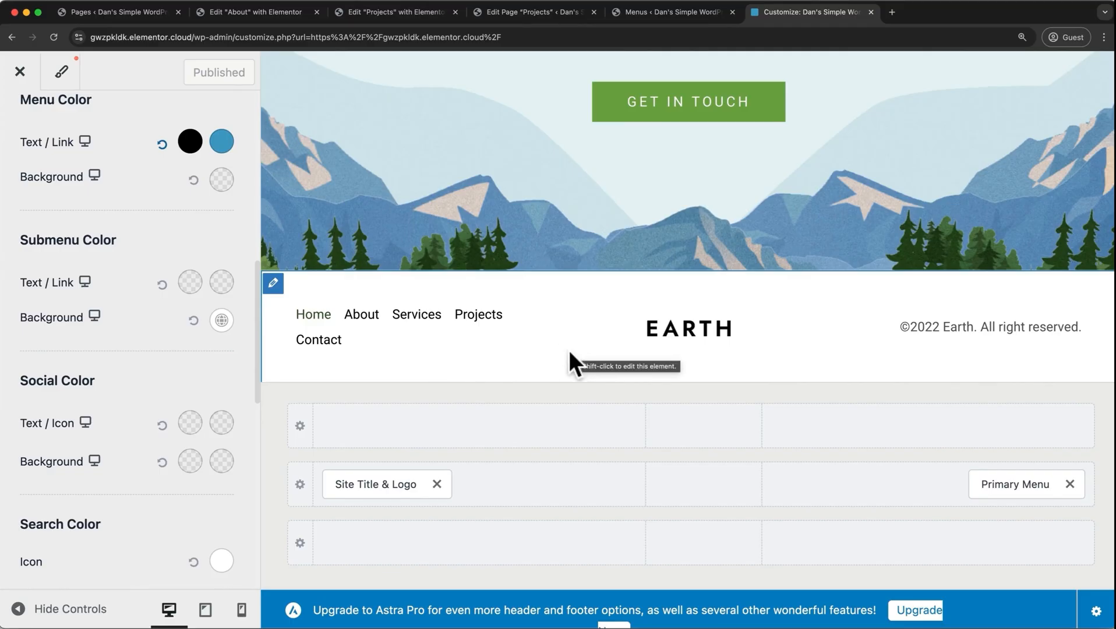
{"action": "left_click", "coordinate": [21, 73]}
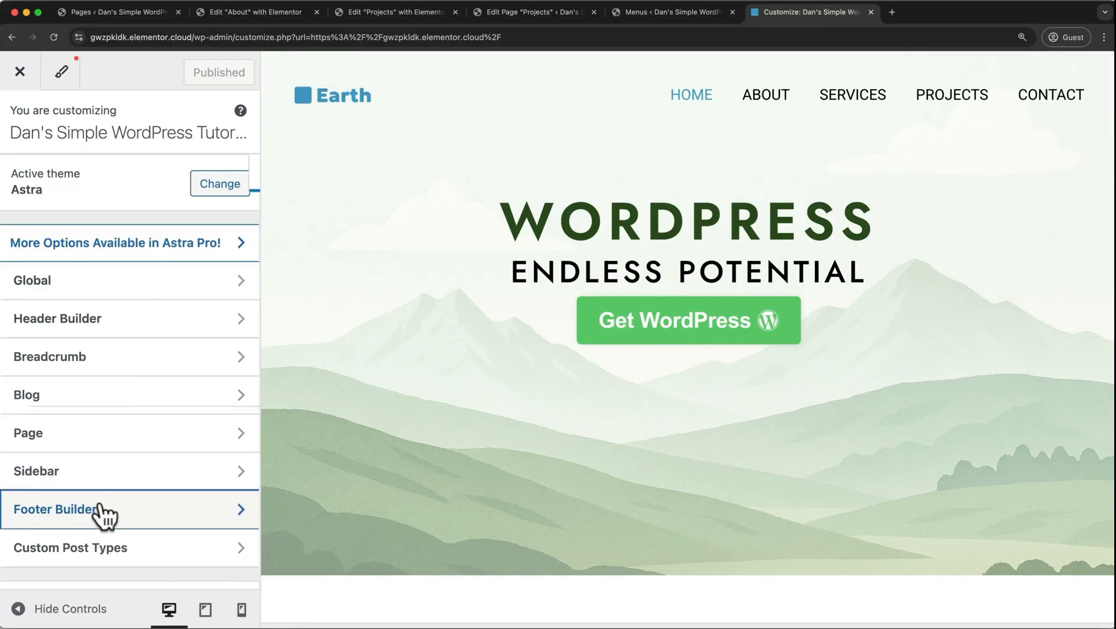
{"action": "left_click", "coordinate": [105, 516]}
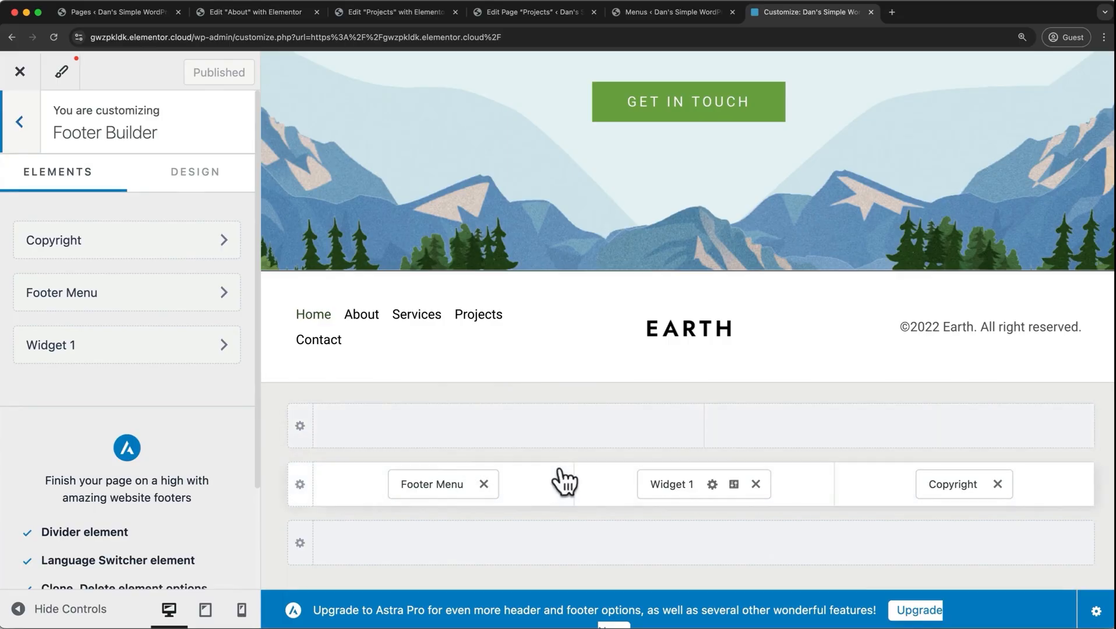
{"action": "left_click", "coordinate": [940, 487]}
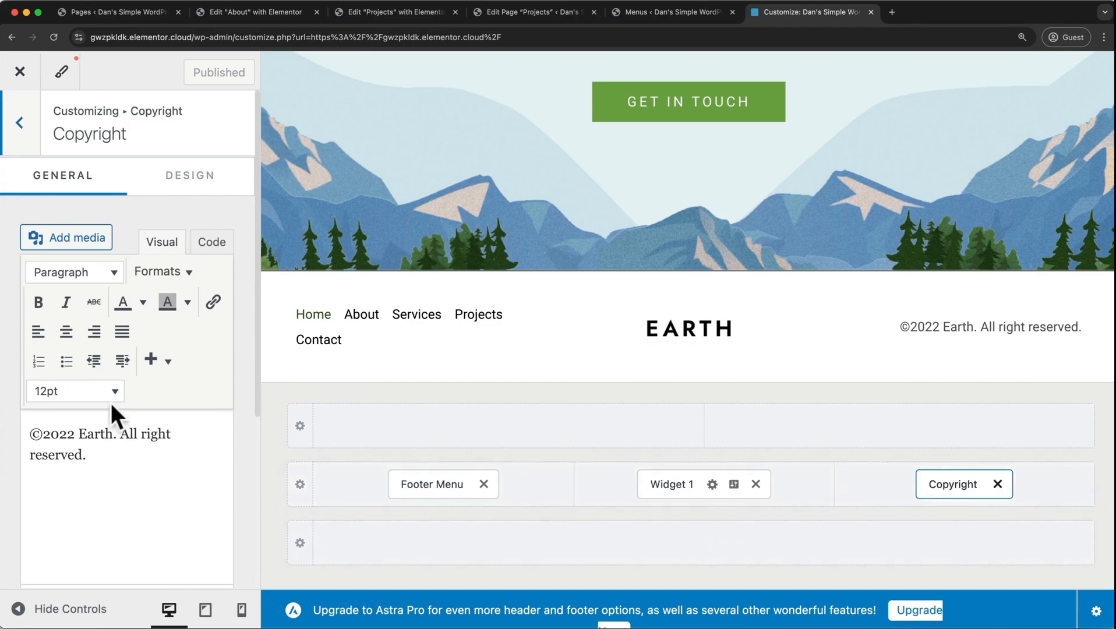
{"action": "left_click_drag", "start_coordinate": [76, 432], "coordinate": [45, 432]}
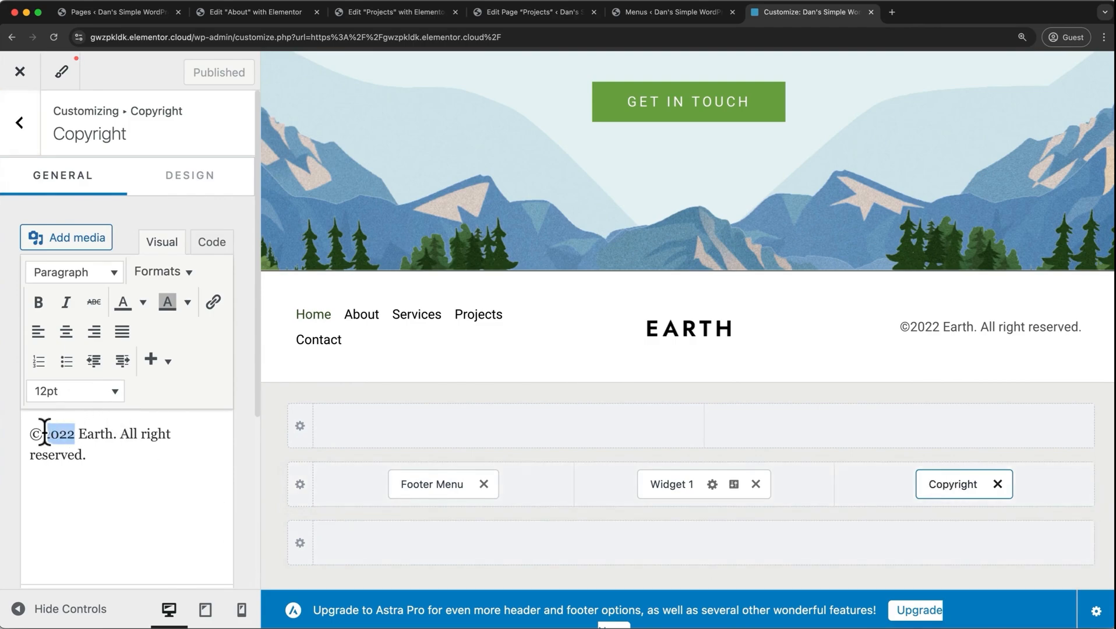
{"action": "key", "text": "BackSpace"}
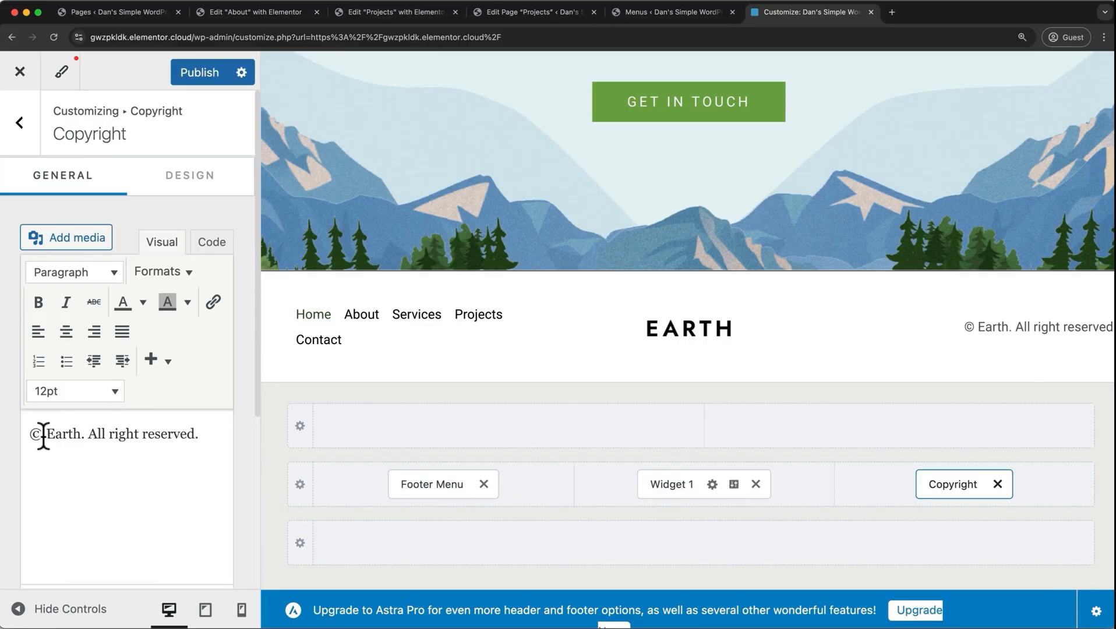
{"action": "type", "text": "[cu"}
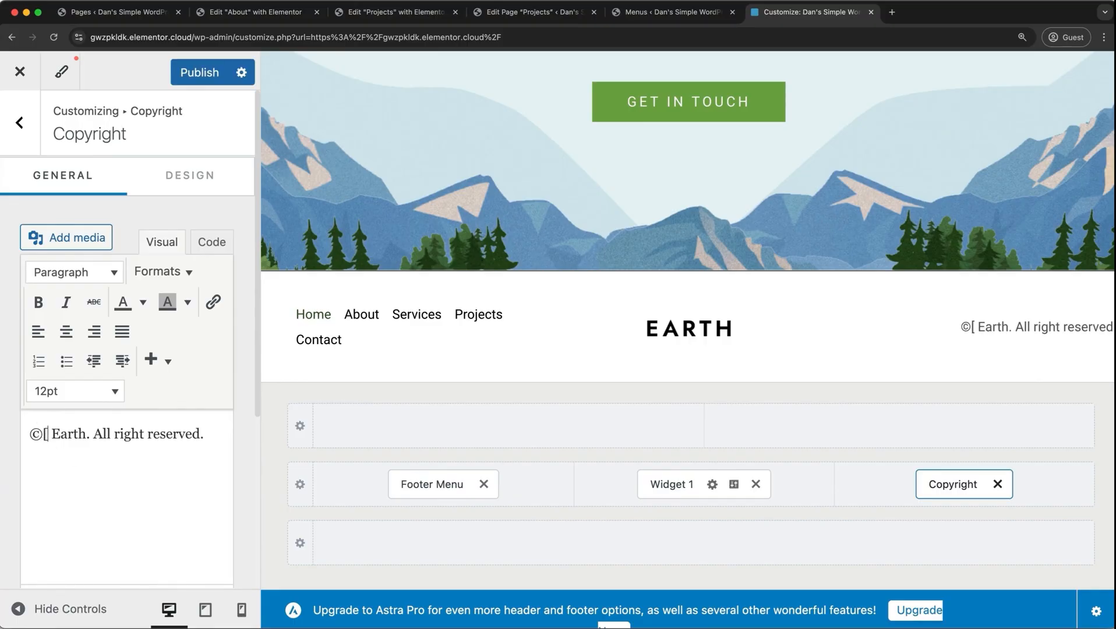
{"action": "type", "text": "rrent_year"}
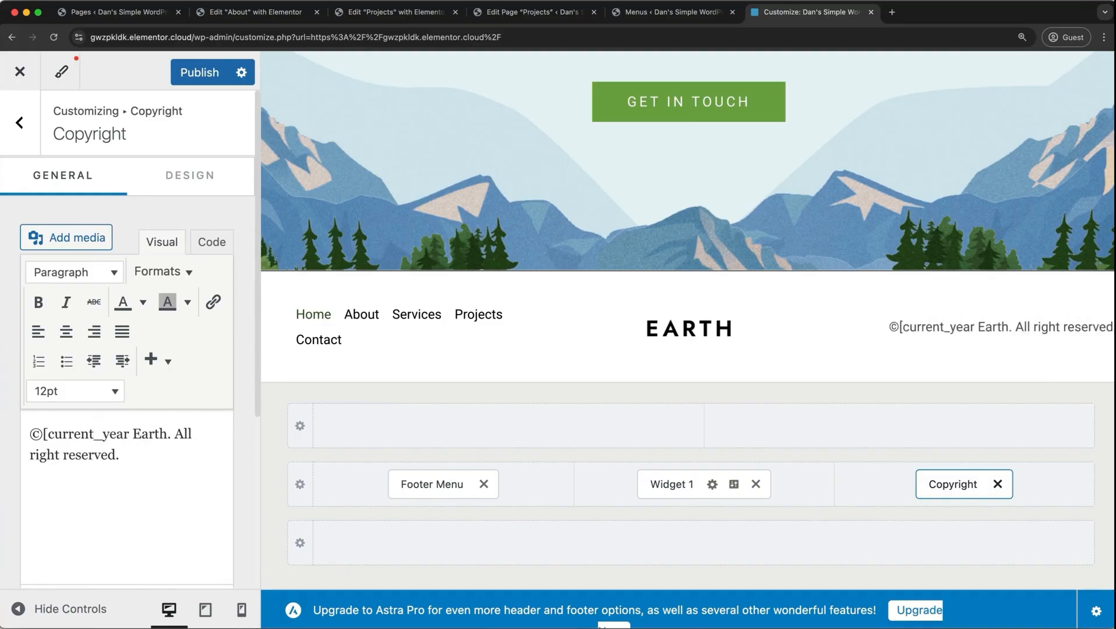
{"action": "type", "text": "]"}
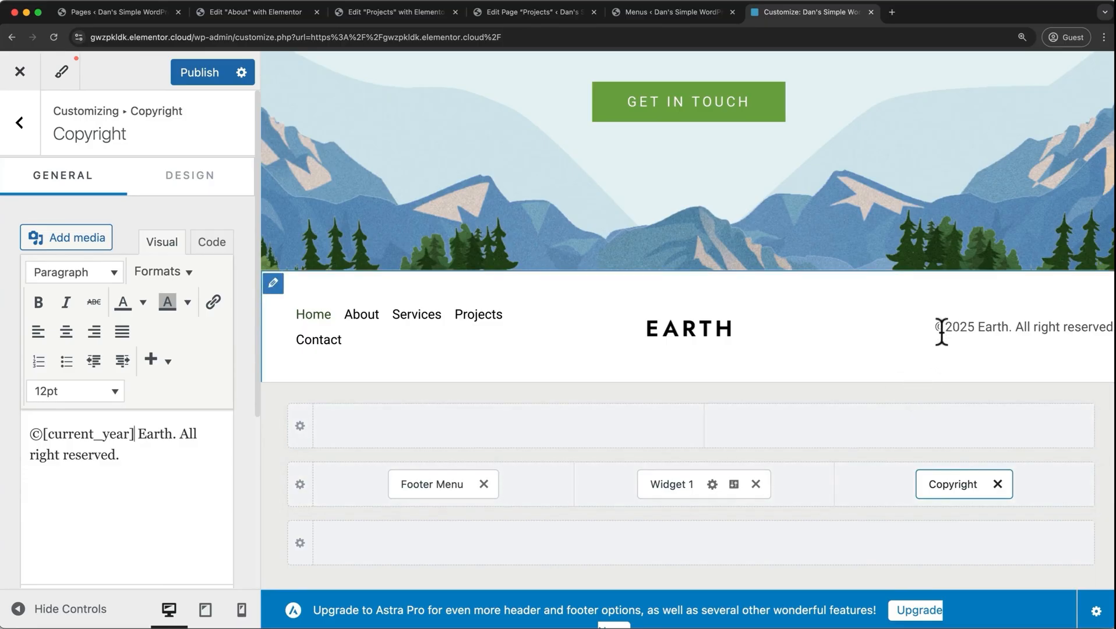
Replace the logo image in the footer's Widget 1 with earth_logo.png from the Media Library and return to the Footer Builder.
{"action": "left_click", "coordinate": [699, 341]}
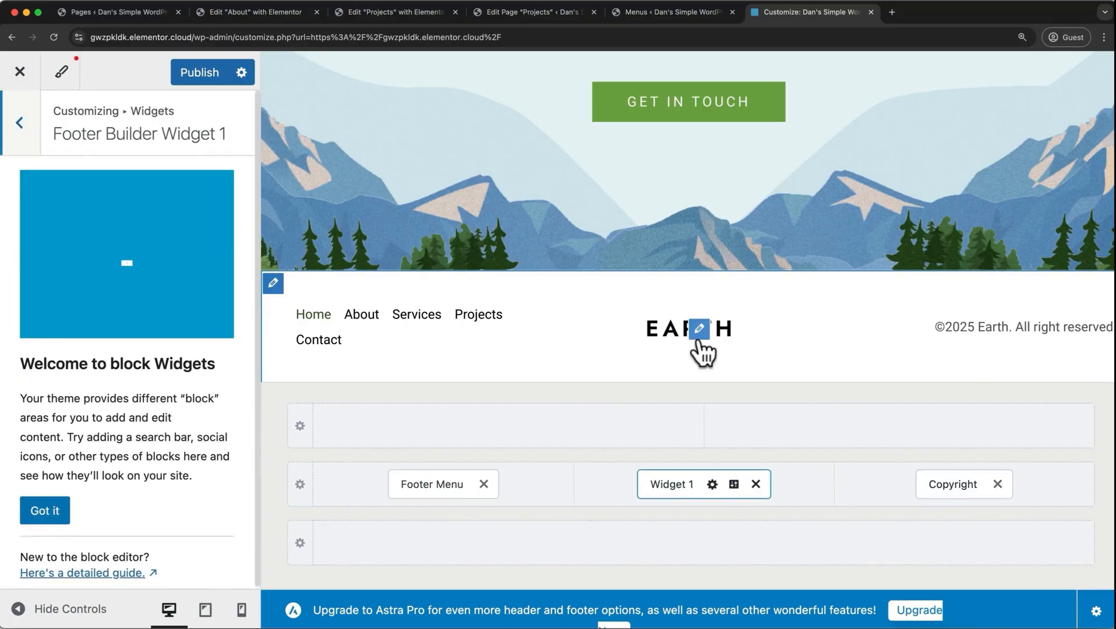
{"action": "left_click", "coordinate": [47, 521]}
{"action": "left_click", "coordinate": [333, 216]}
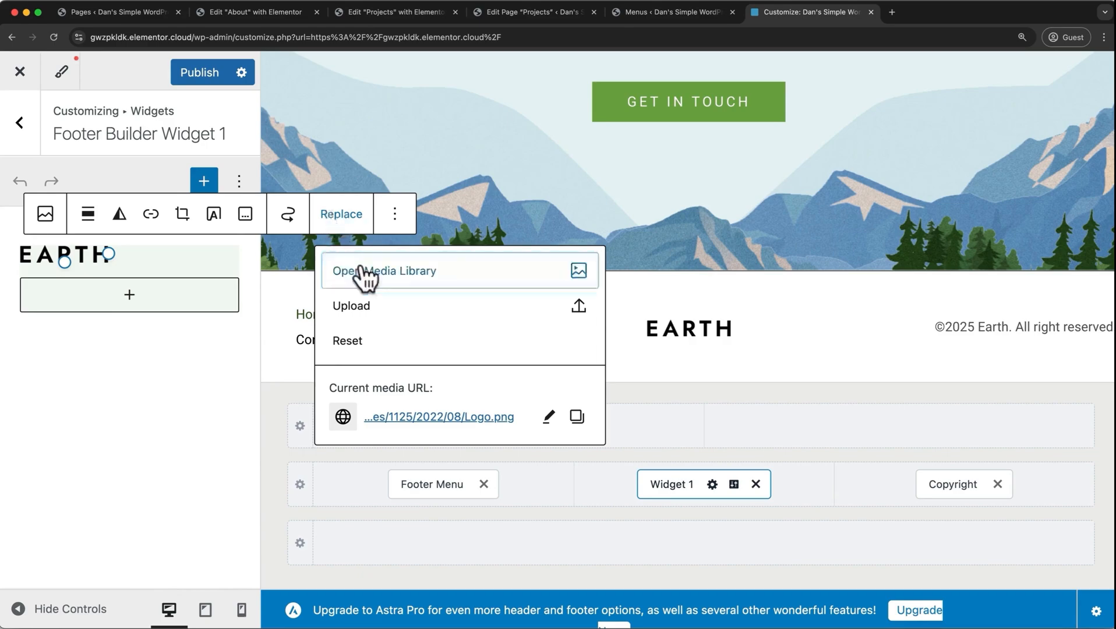
{"action": "left_click", "coordinate": [382, 273]}
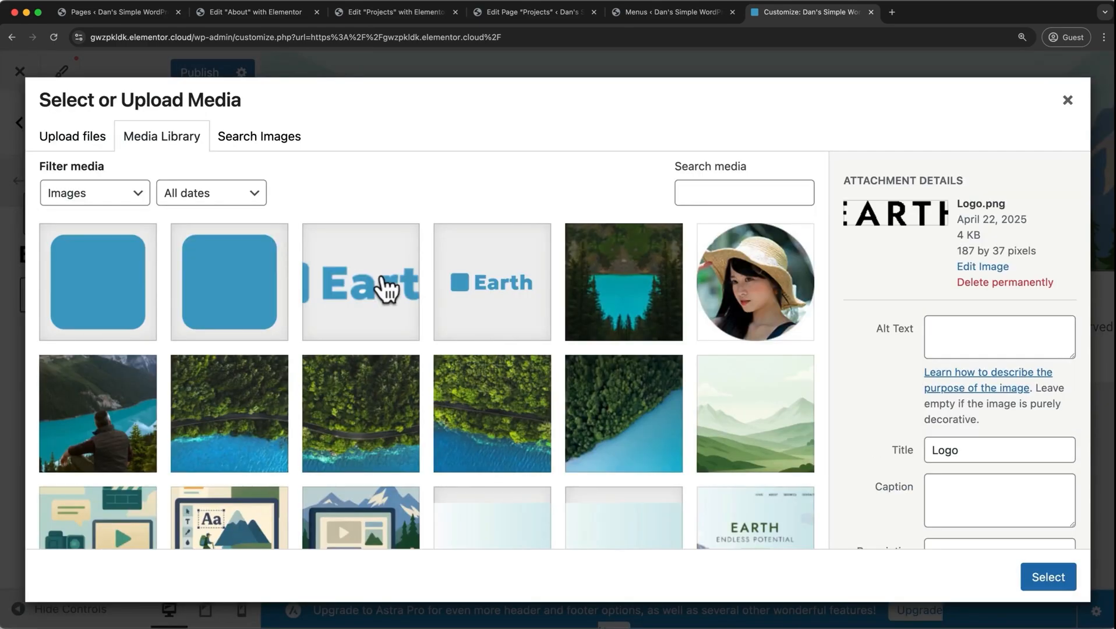
{"action": "left_click", "coordinate": [480, 295]}
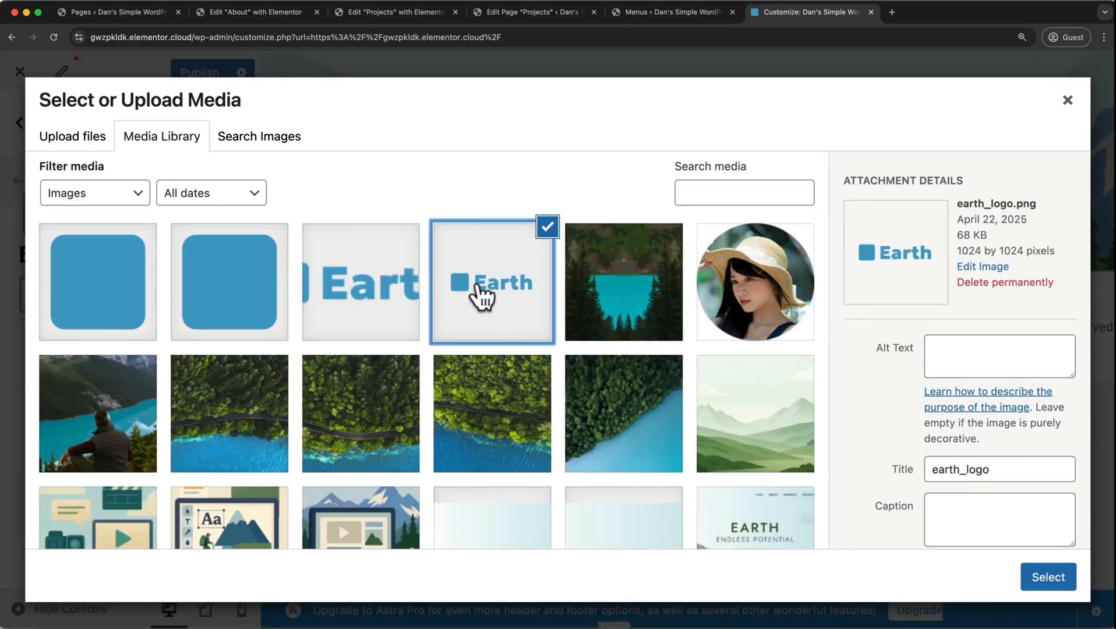
{"action": "left_click", "coordinate": [1029, 577]}
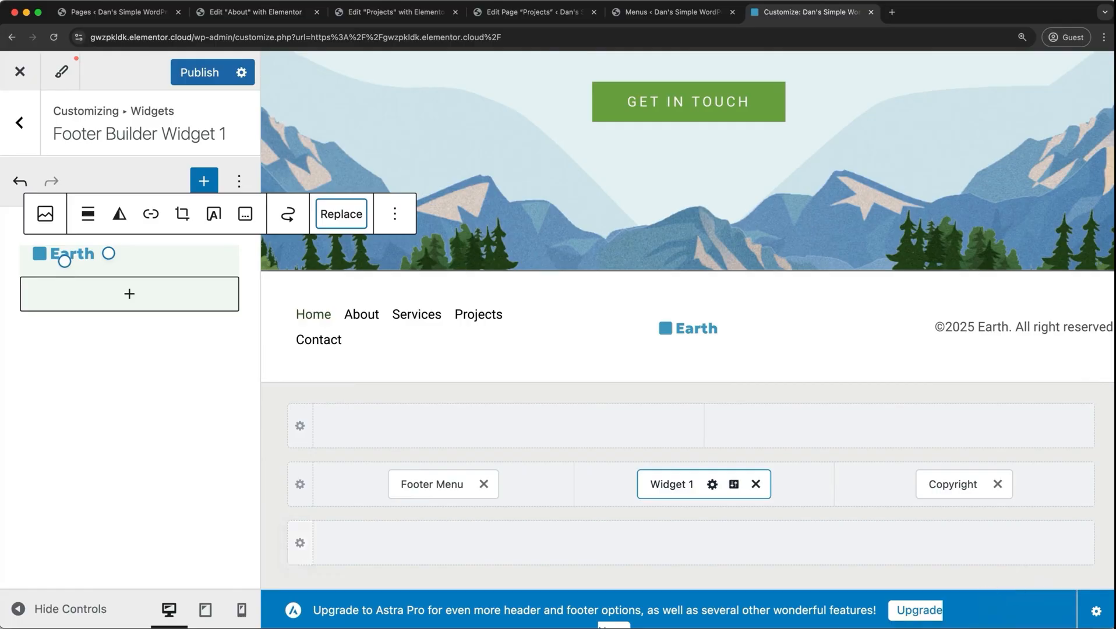
{"action": "left_click", "coordinate": [23, 129]}
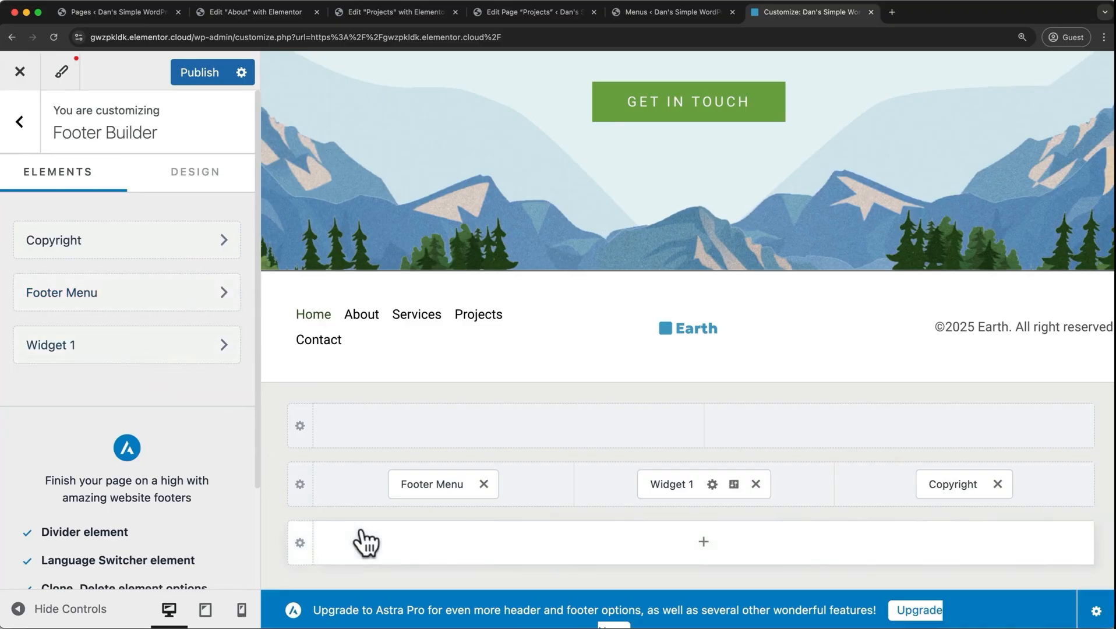
Try the Stack layout and centre alignment on the Footer Menu, and return it to Inline and left-aligned.
{"action": "left_click", "coordinate": [440, 481]}
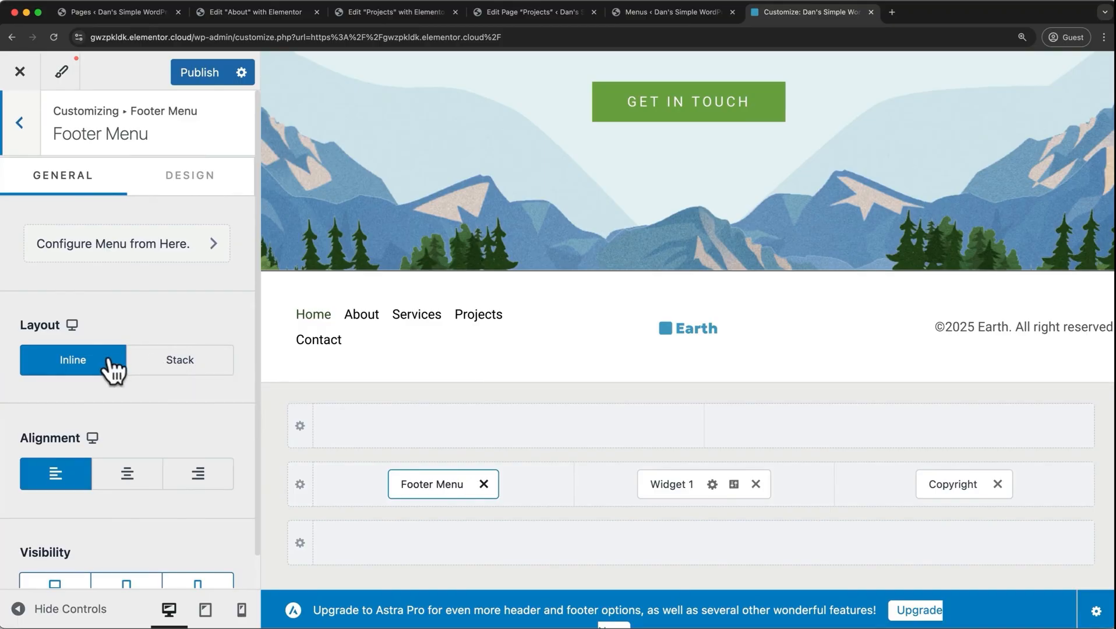
{"action": "left_click", "coordinate": [198, 367]}
{"action": "left_click", "coordinate": [111, 372]}
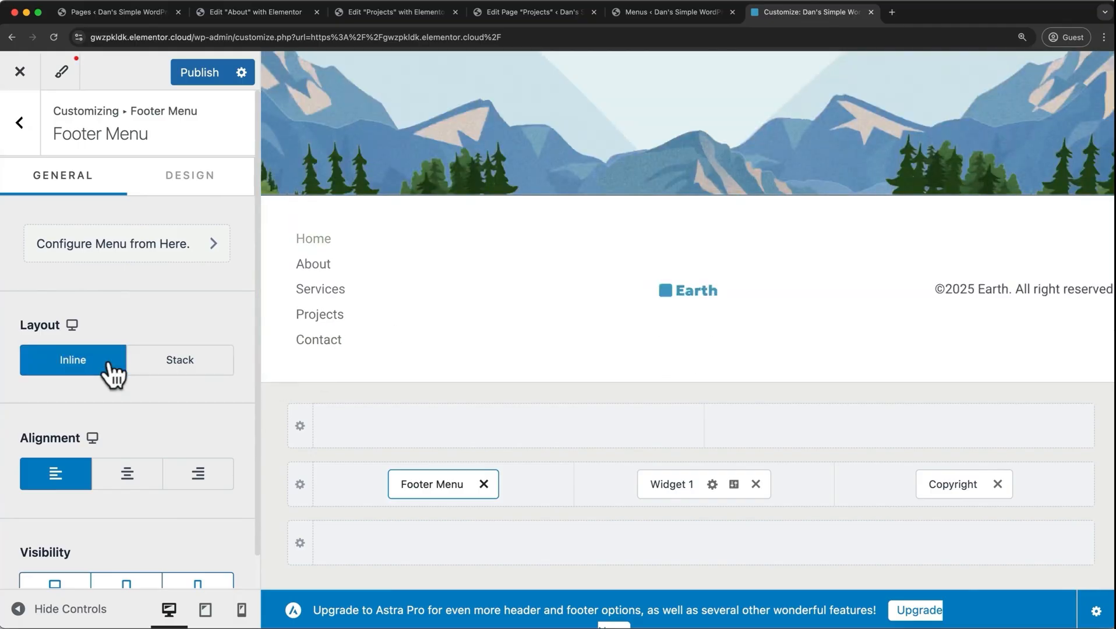
{"action": "left_click", "coordinate": [131, 483]}
{"action": "left_click", "coordinate": [78, 487]}
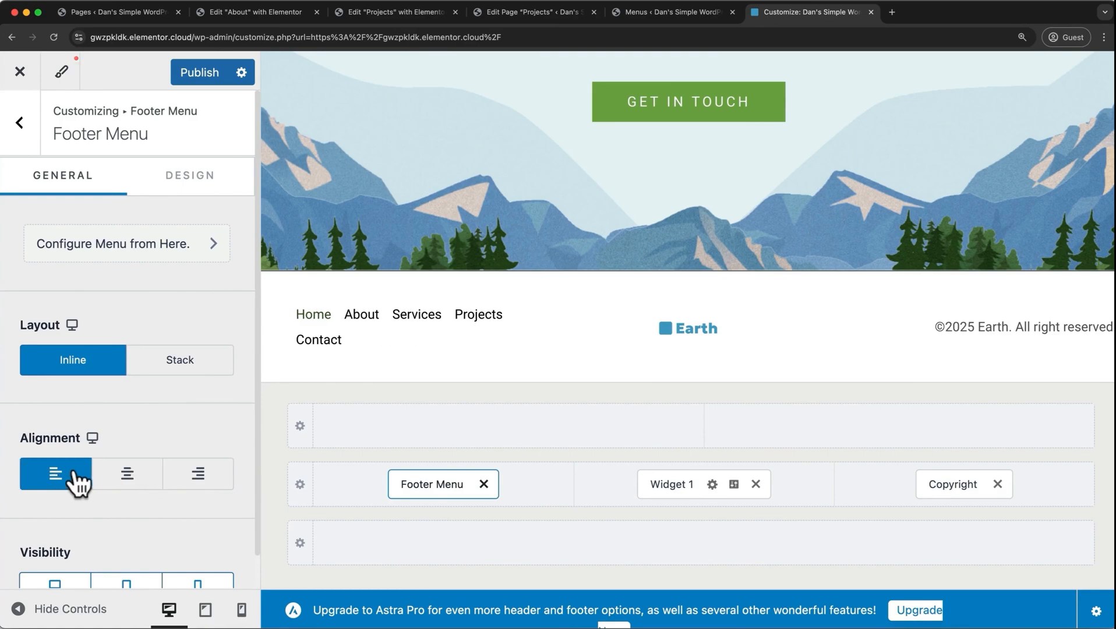
Publish the footer changes and leave the Customizer for the WordPress admin area.
{"action": "left_click", "coordinate": [196, 72]}
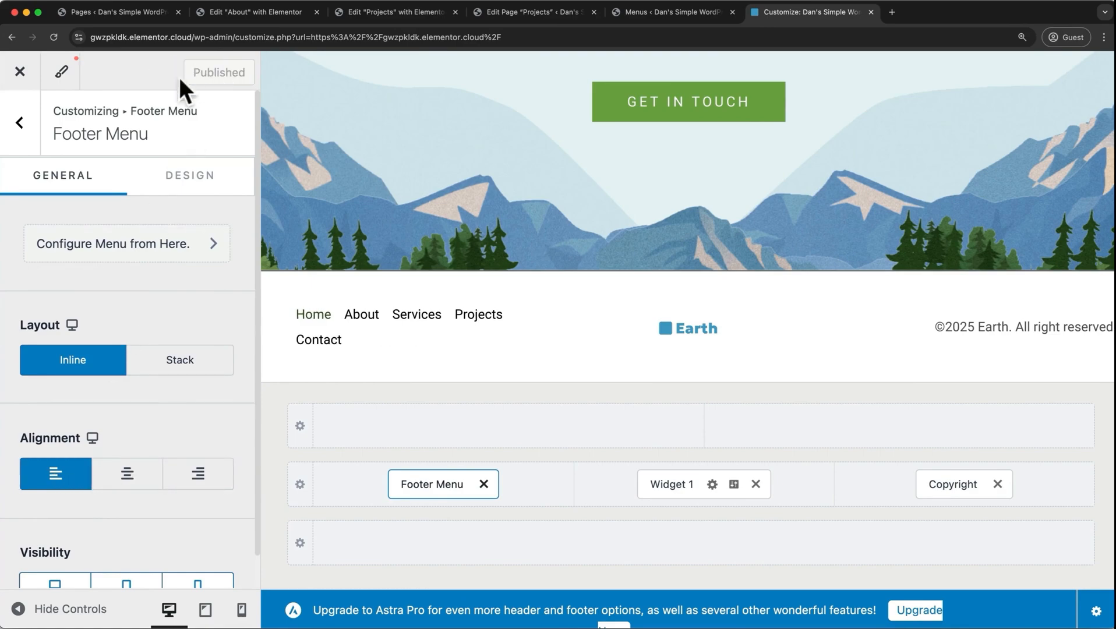
{"action": "left_click", "coordinate": [20, 72]}
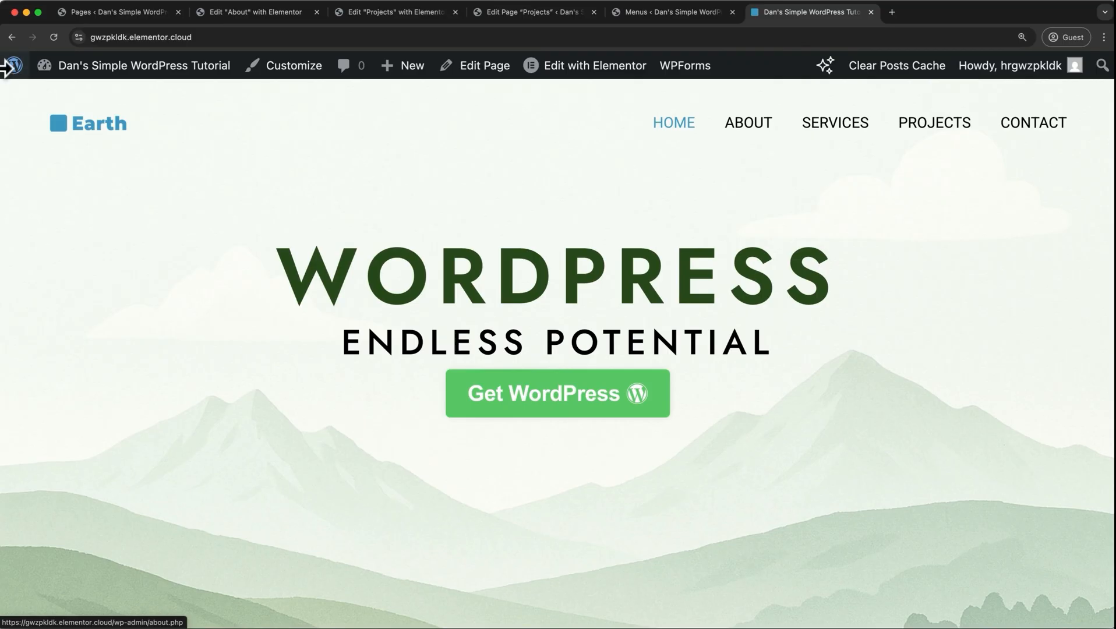
{"action": "left_click", "coordinate": [8, 70]}
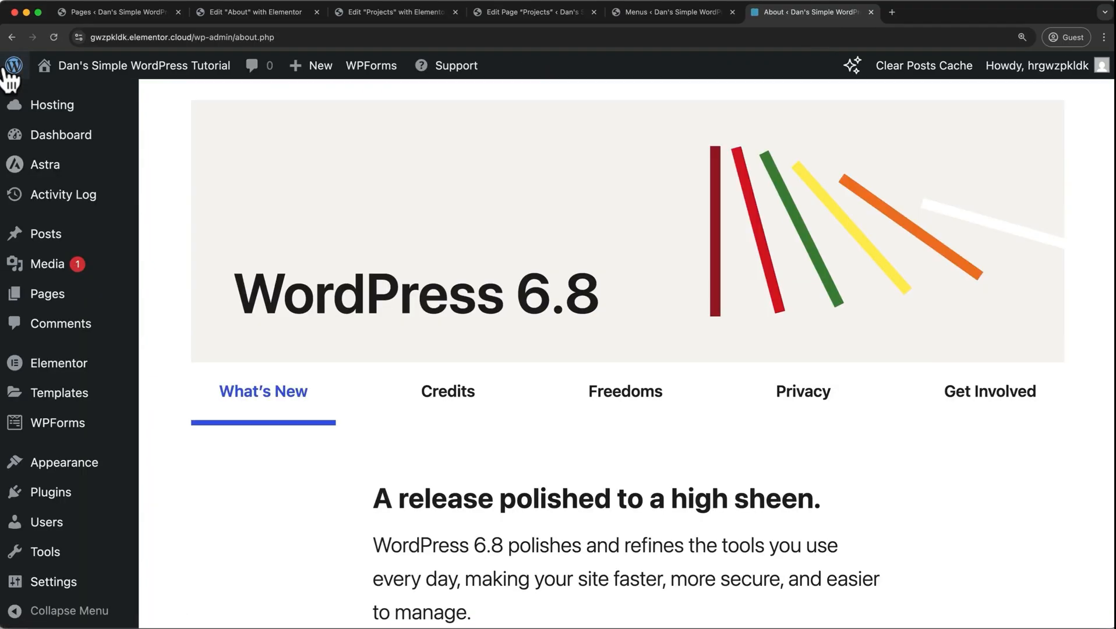
Search the plugin directory for "Litespeed cache", and install and activate the LiteSpeed Cache plugin.
{"action": "left_click", "coordinate": [50, 493]}
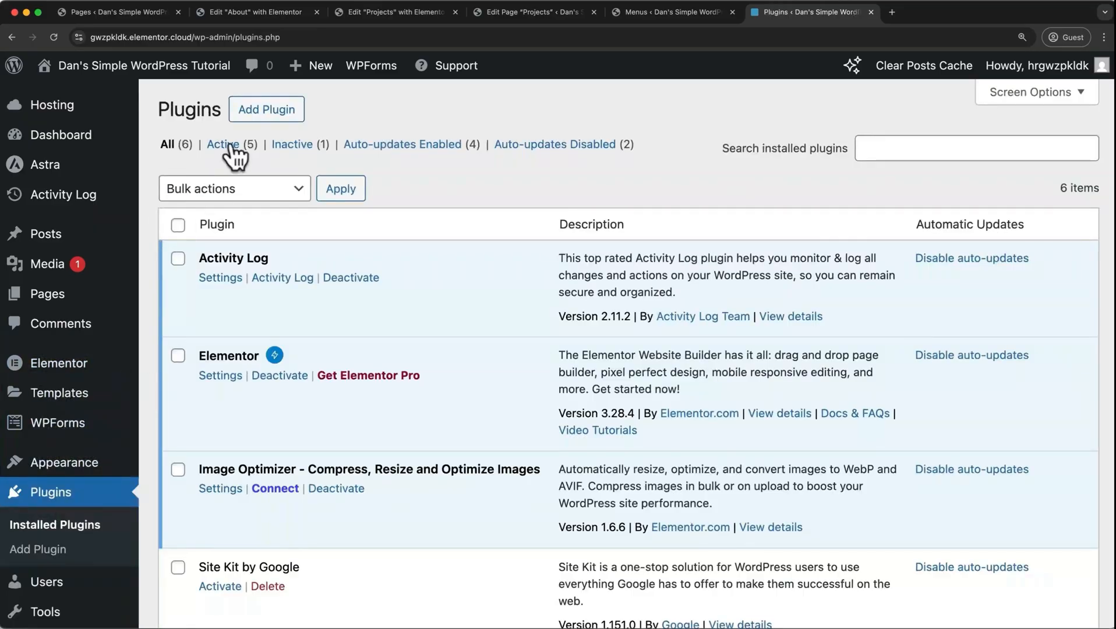
{"action": "left_click", "coordinate": [247, 114]}
{"action": "left_click", "coordinate": [770, 163]}
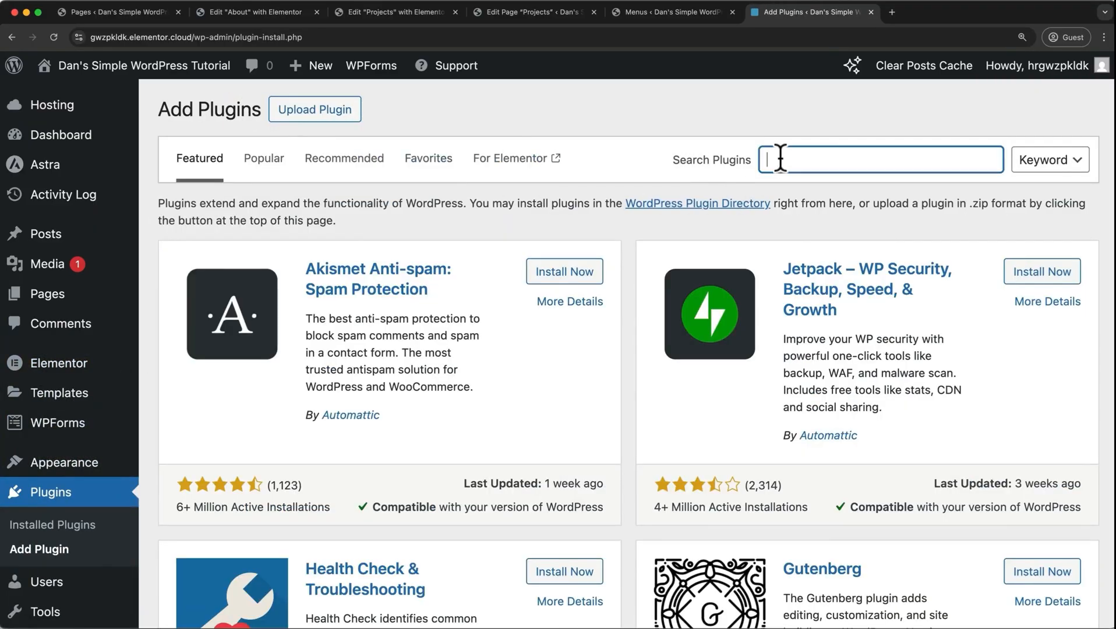
{"action": "type", "text": "Litespeed cache"}
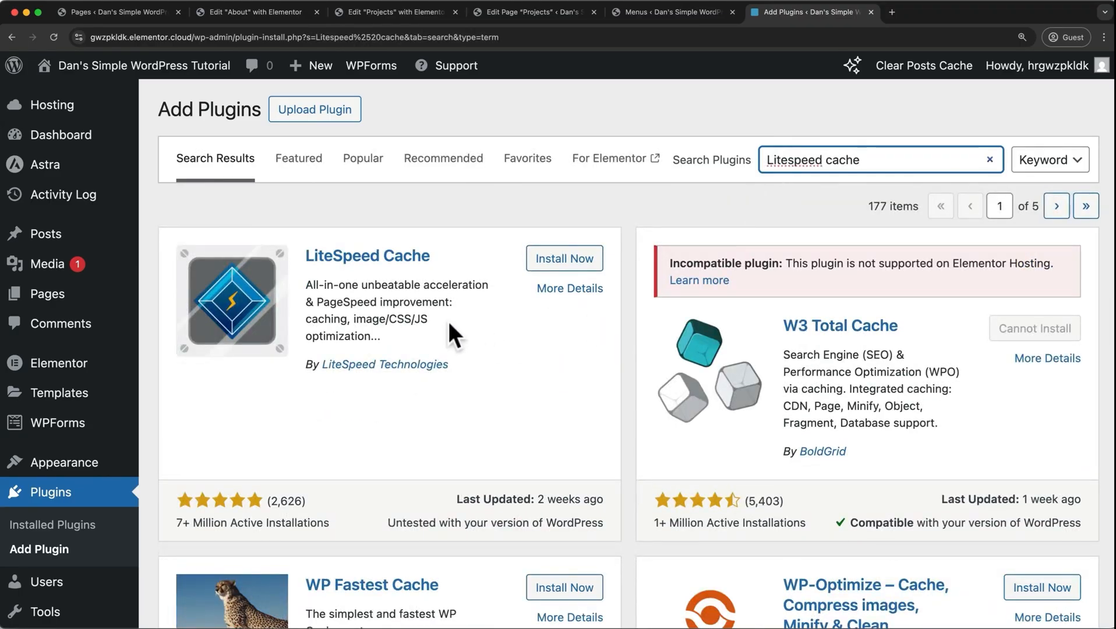
{"action": "left_click", "coordinate": [564, 261]}
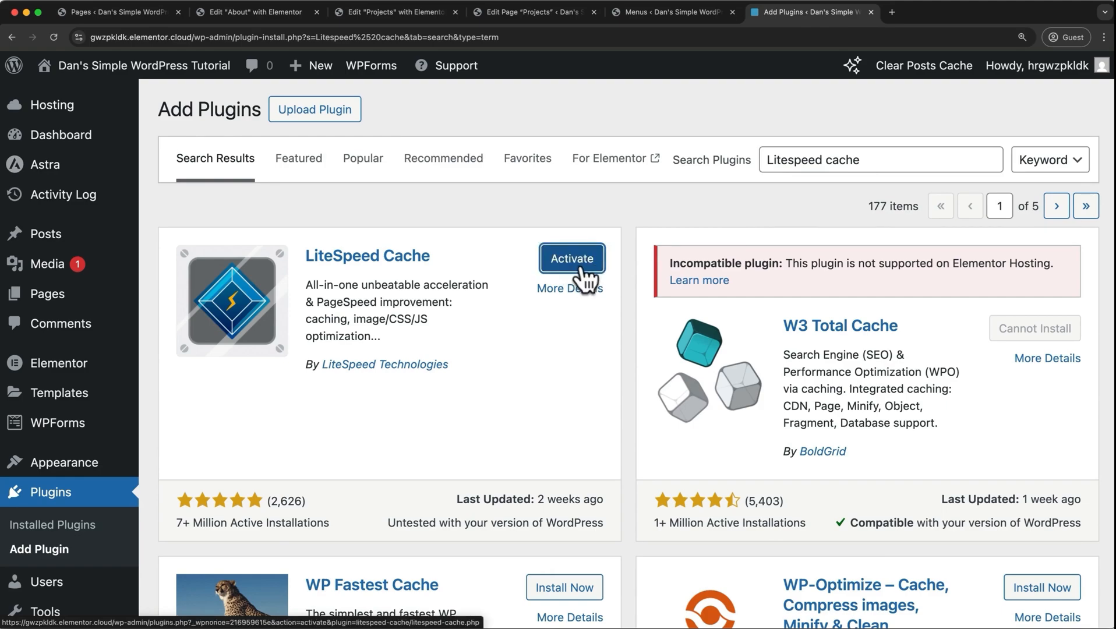
{"action": "left_click", "coordinate": [582, 270]}
{"action": "scroll", "coordinate": [279, 464], "scroll_direction": "down", "scroll_amount": 3}
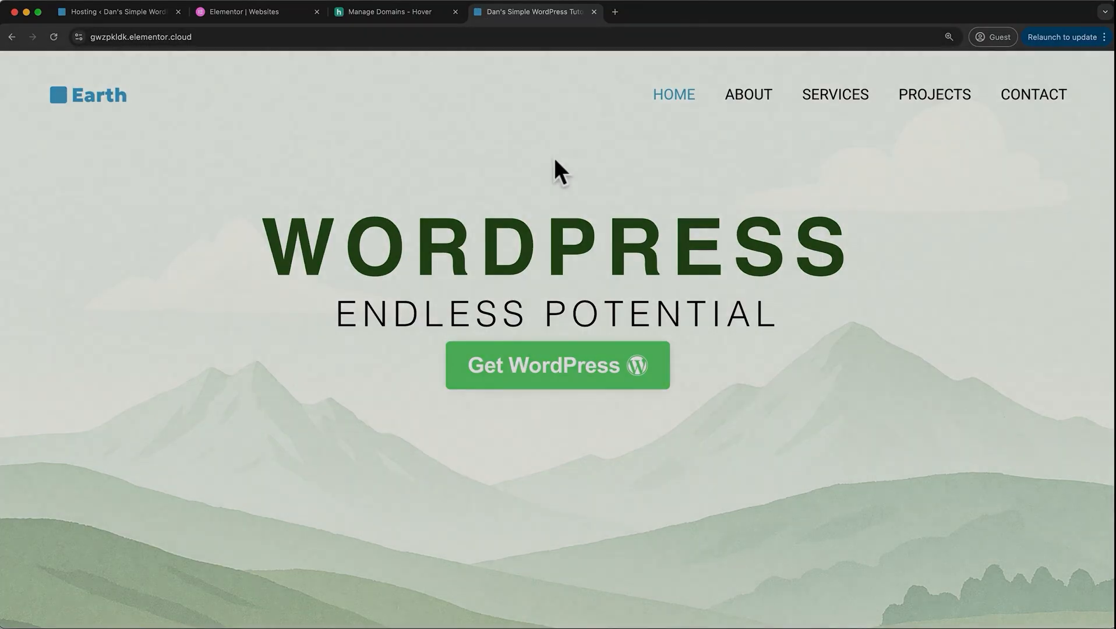
{"action": "scroll", "coordinate": [646, 624], "scroll_direction": "down", "scroll_amount": 5}
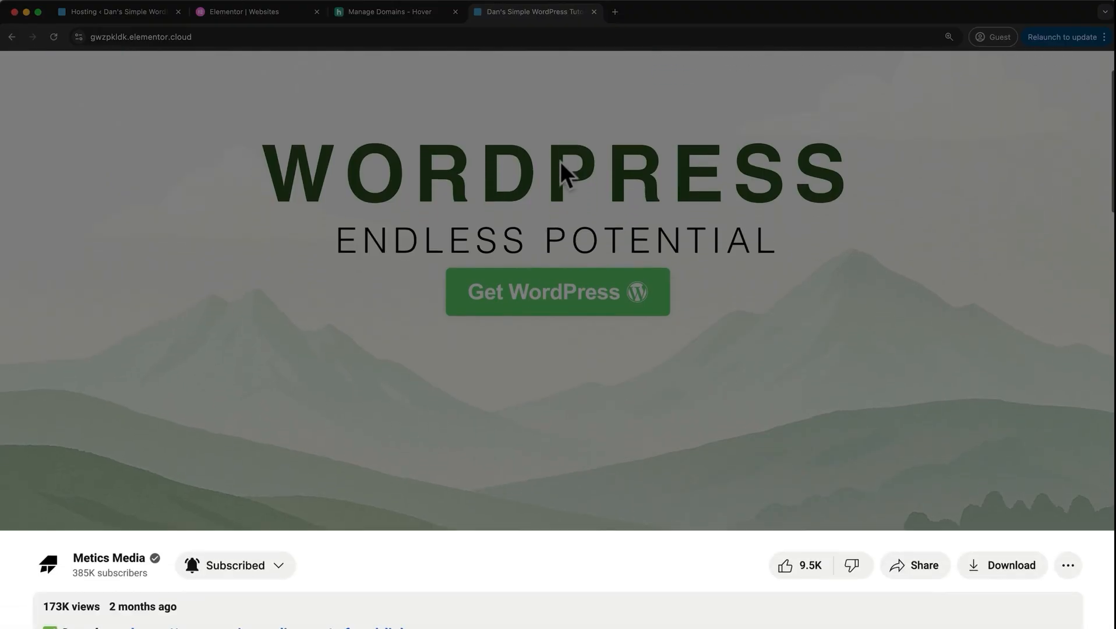